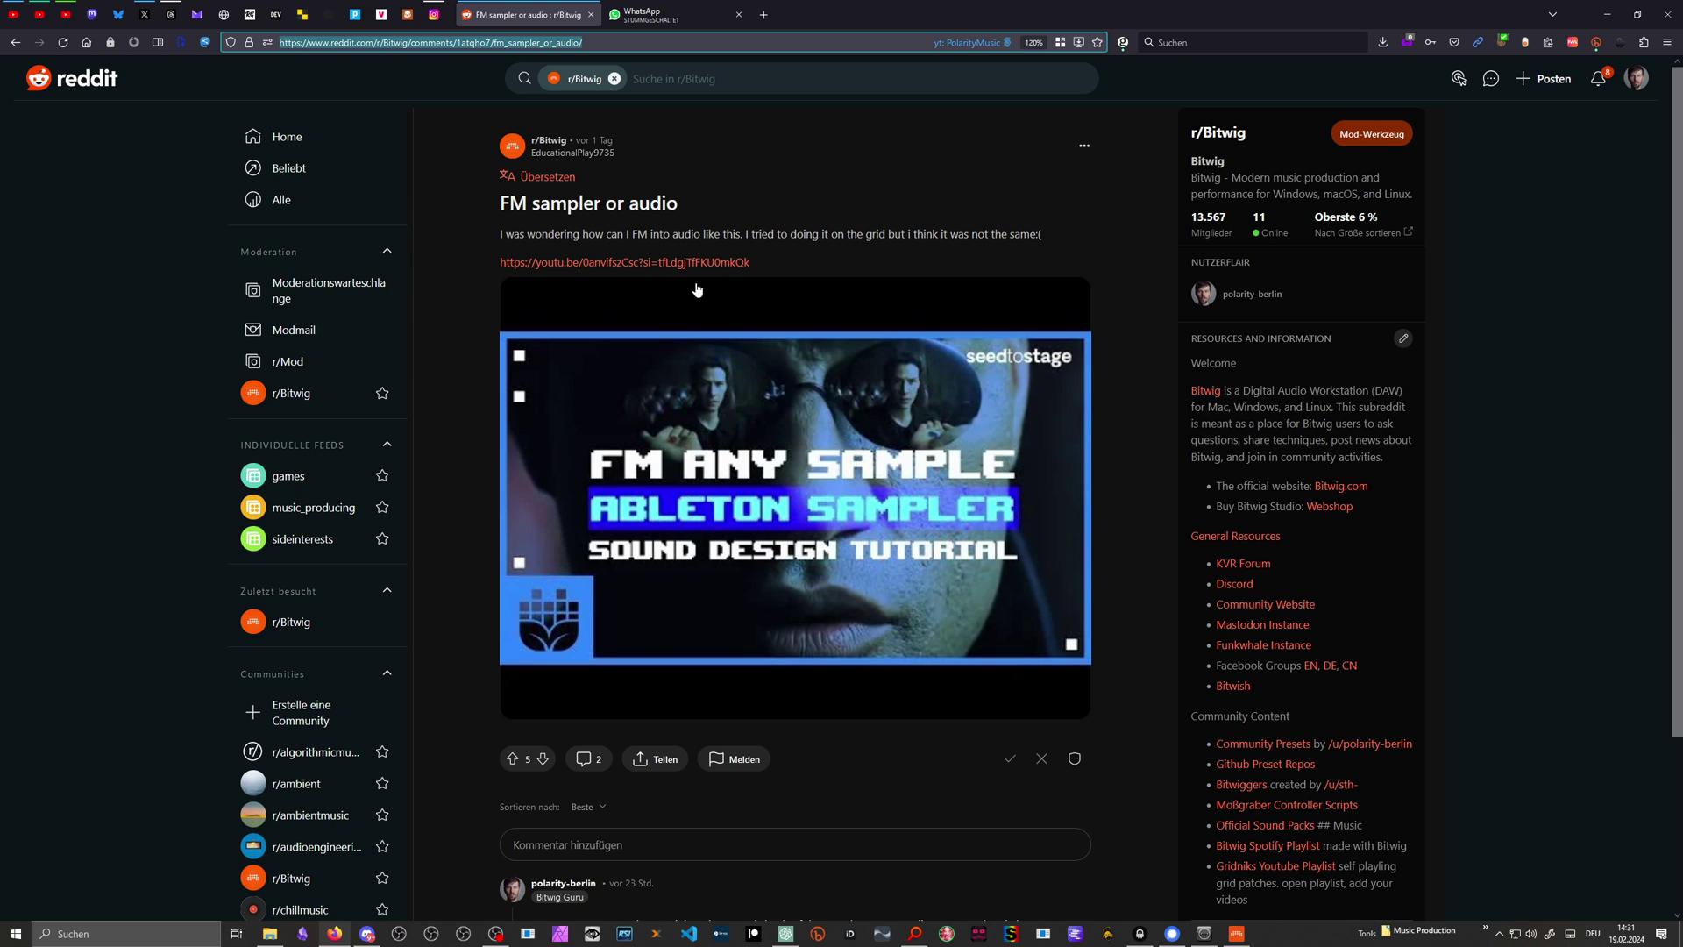
- Switch from the Reddit thread to Bitwig Studio and insert a Sampler device on the Inst 1 track
{"action": "scroll", "coordinate": [701, 304], "scroll_direction": "down", "scroll_amount": 2}
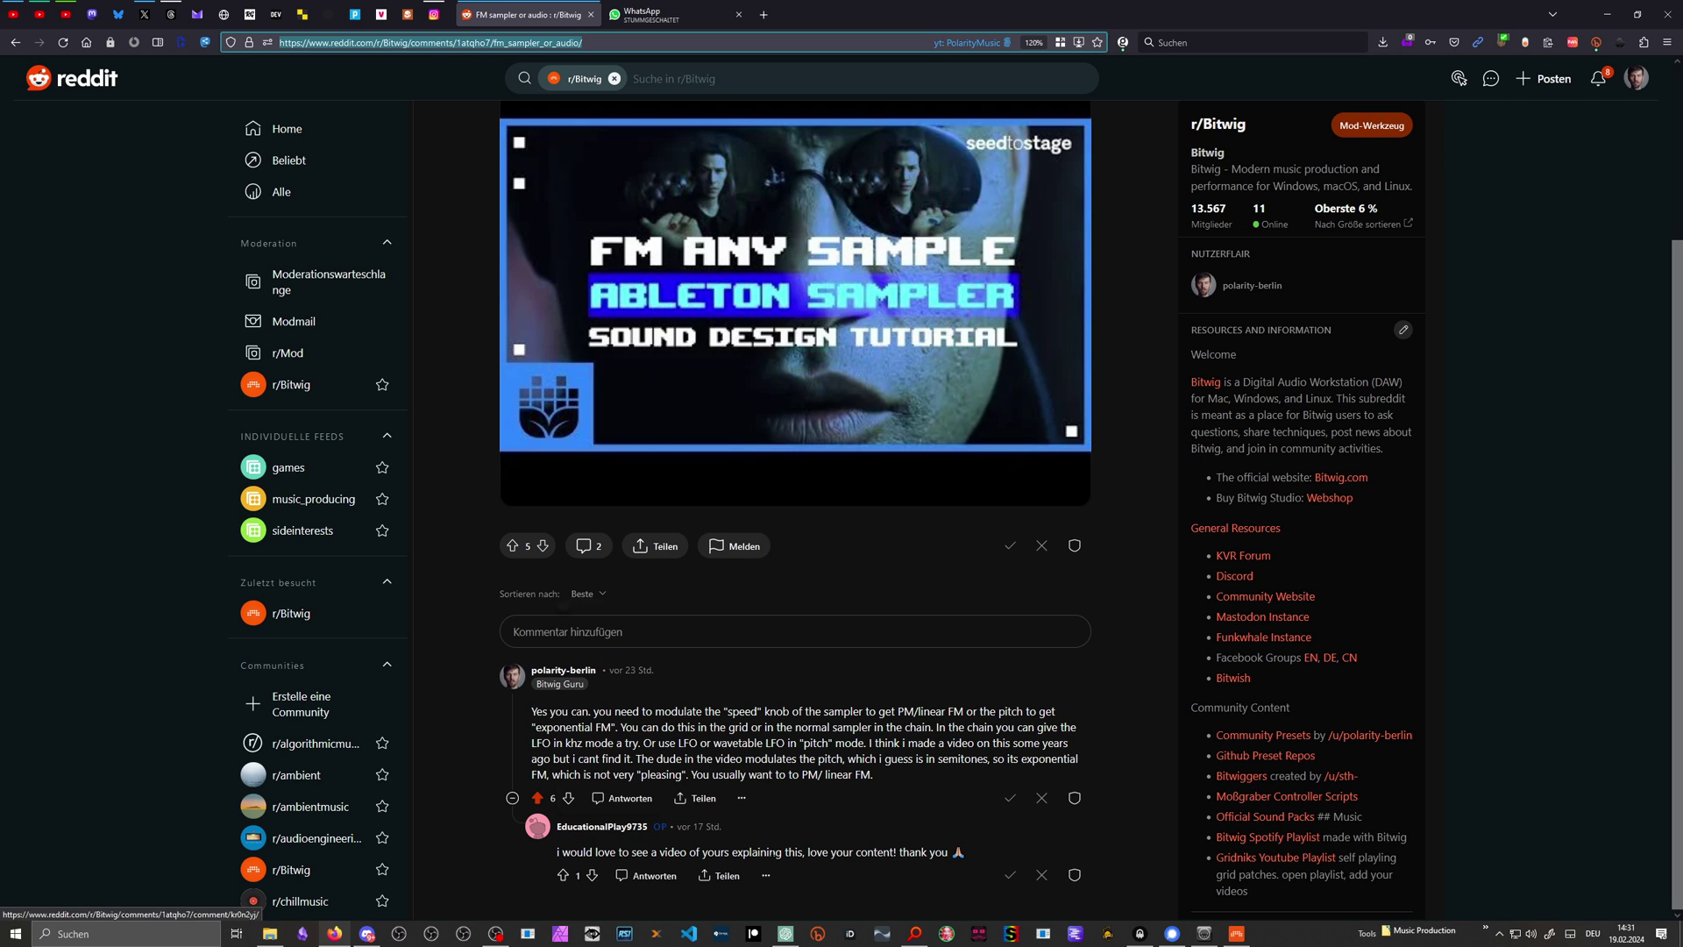
{"action": "key", "text": "alt+Tab"}
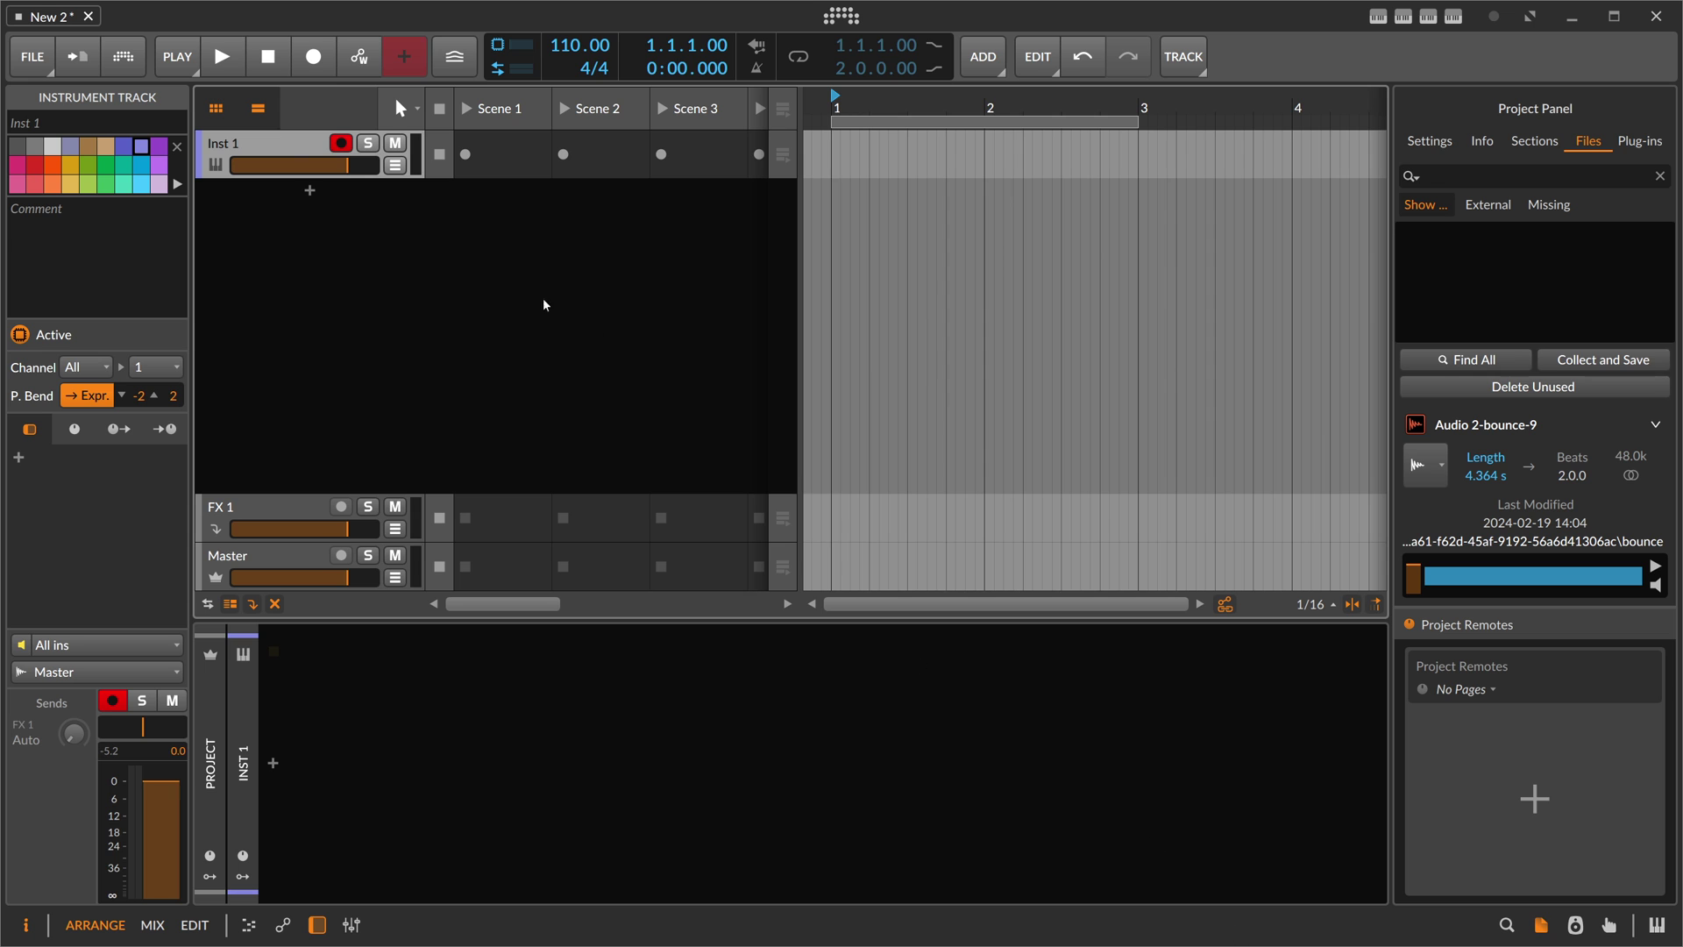
{"action": "left_click", "coordinate": [272, 761]}
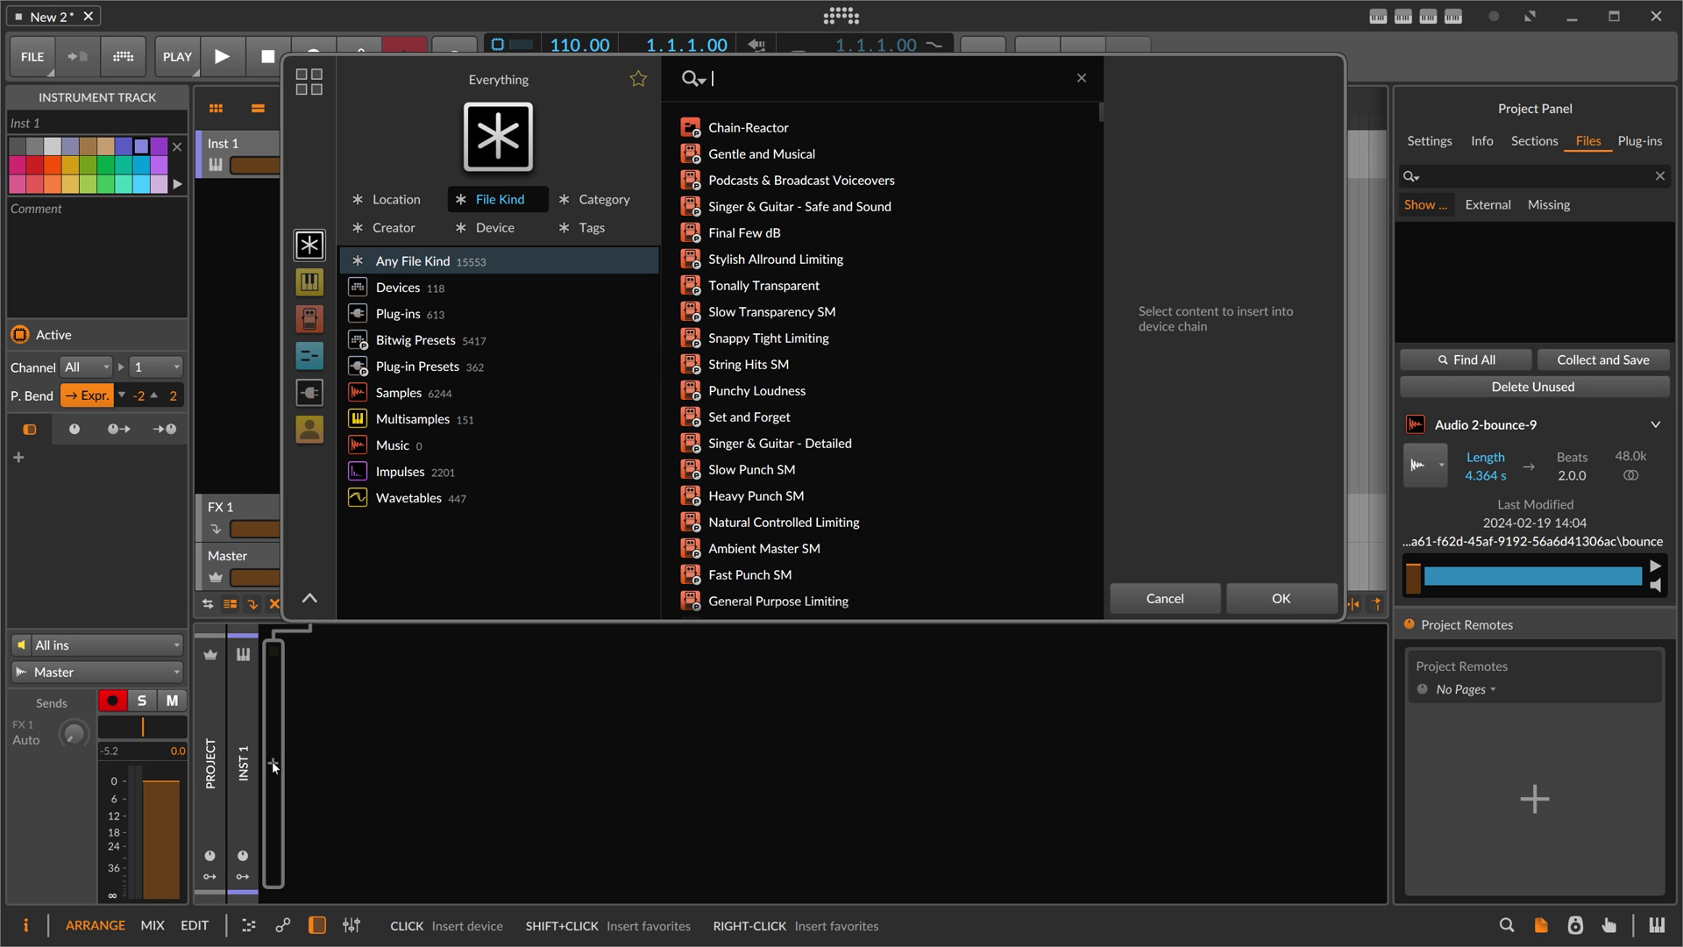
{"action": "type", "text": "sampler"}
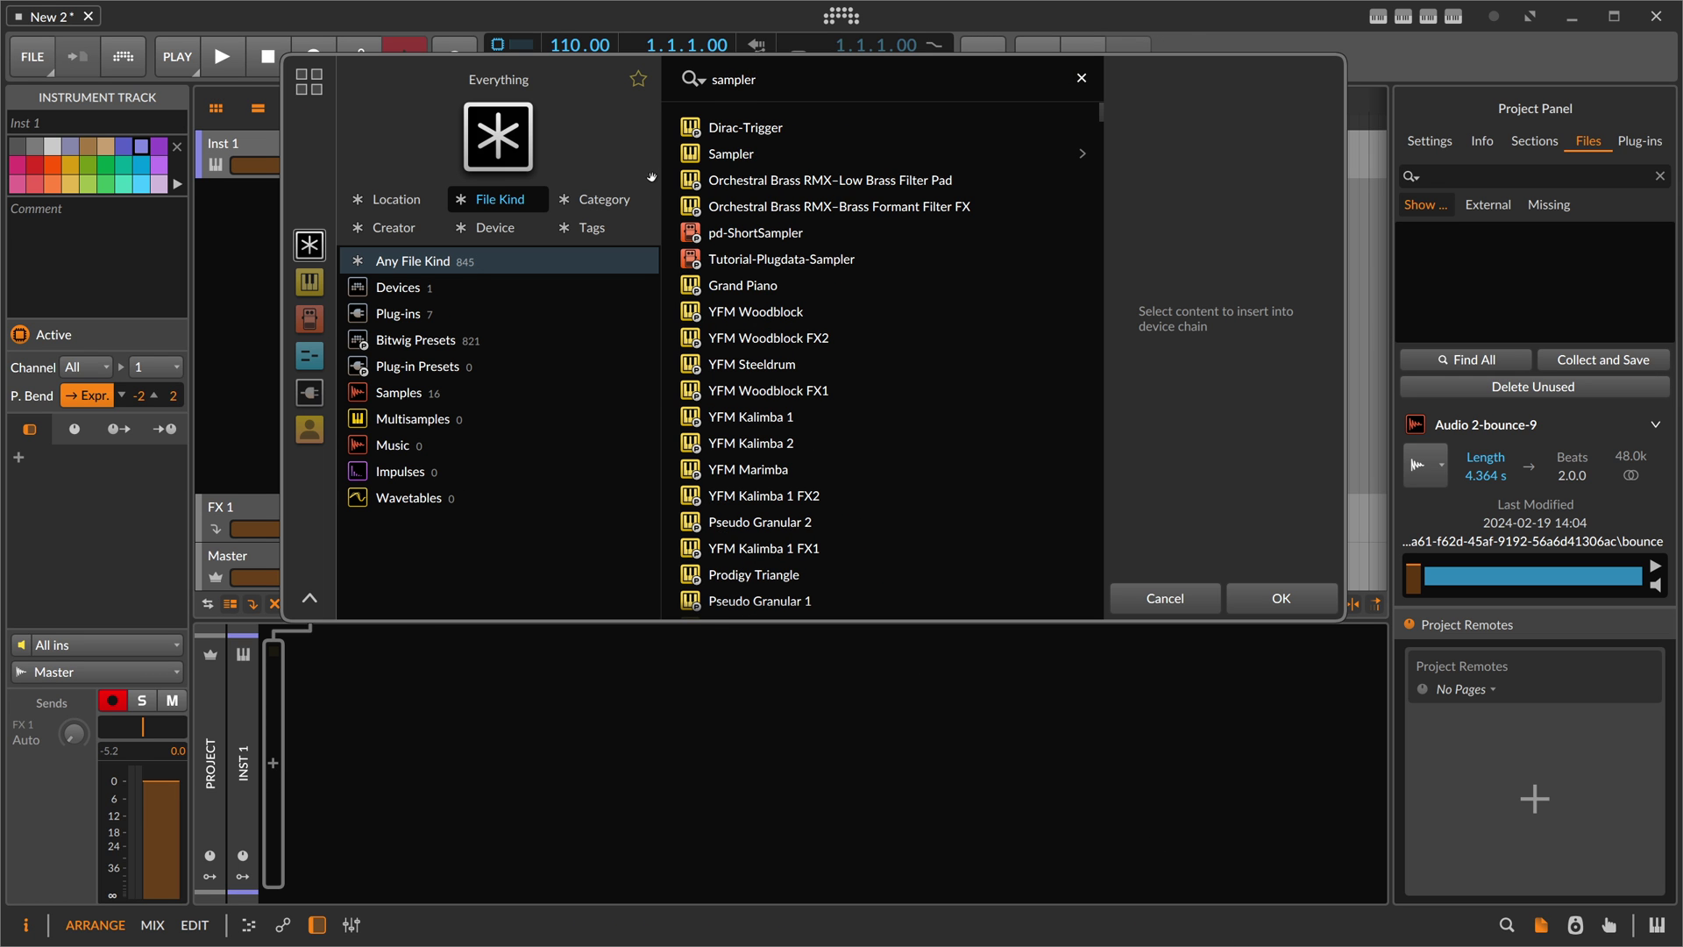
{"action": "double_click", "coordinate": [722, 158]}
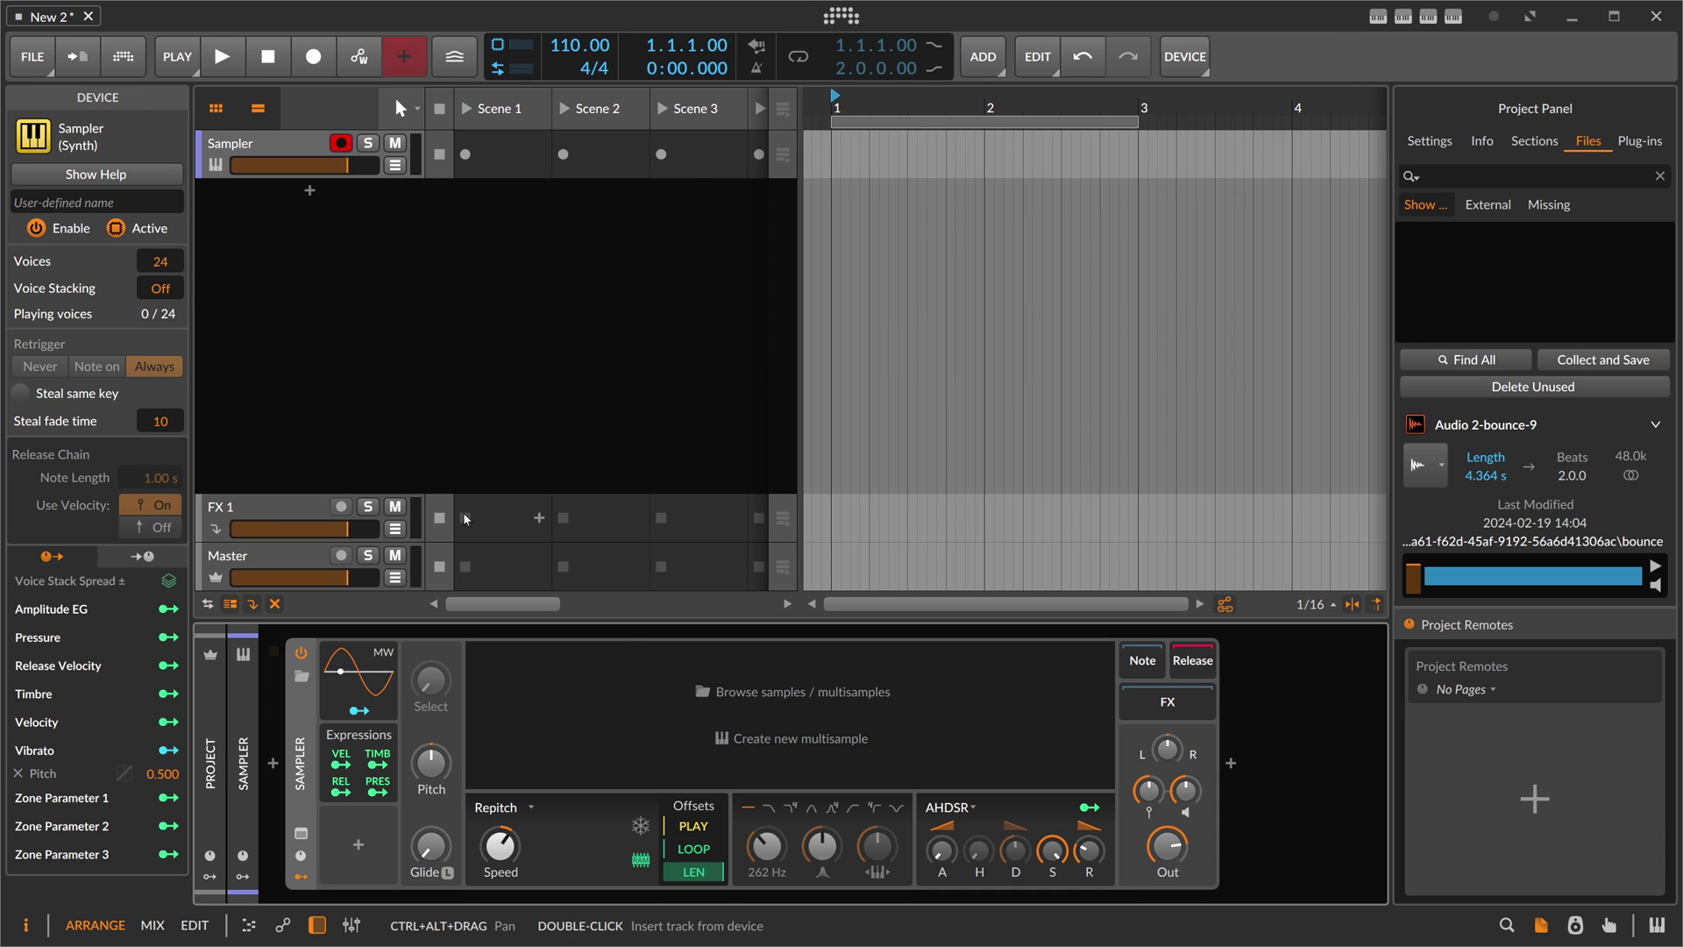
- Delete the default Vibrato and Expressions modulators from the Sampler
{"action": "left_click", "coordinate": [351, 680]}
{"action": "key", "text": "Delete"}
{"action": "left_click", "coordinate": [351, 745]}
{"action": "key", "text": "Delete"}
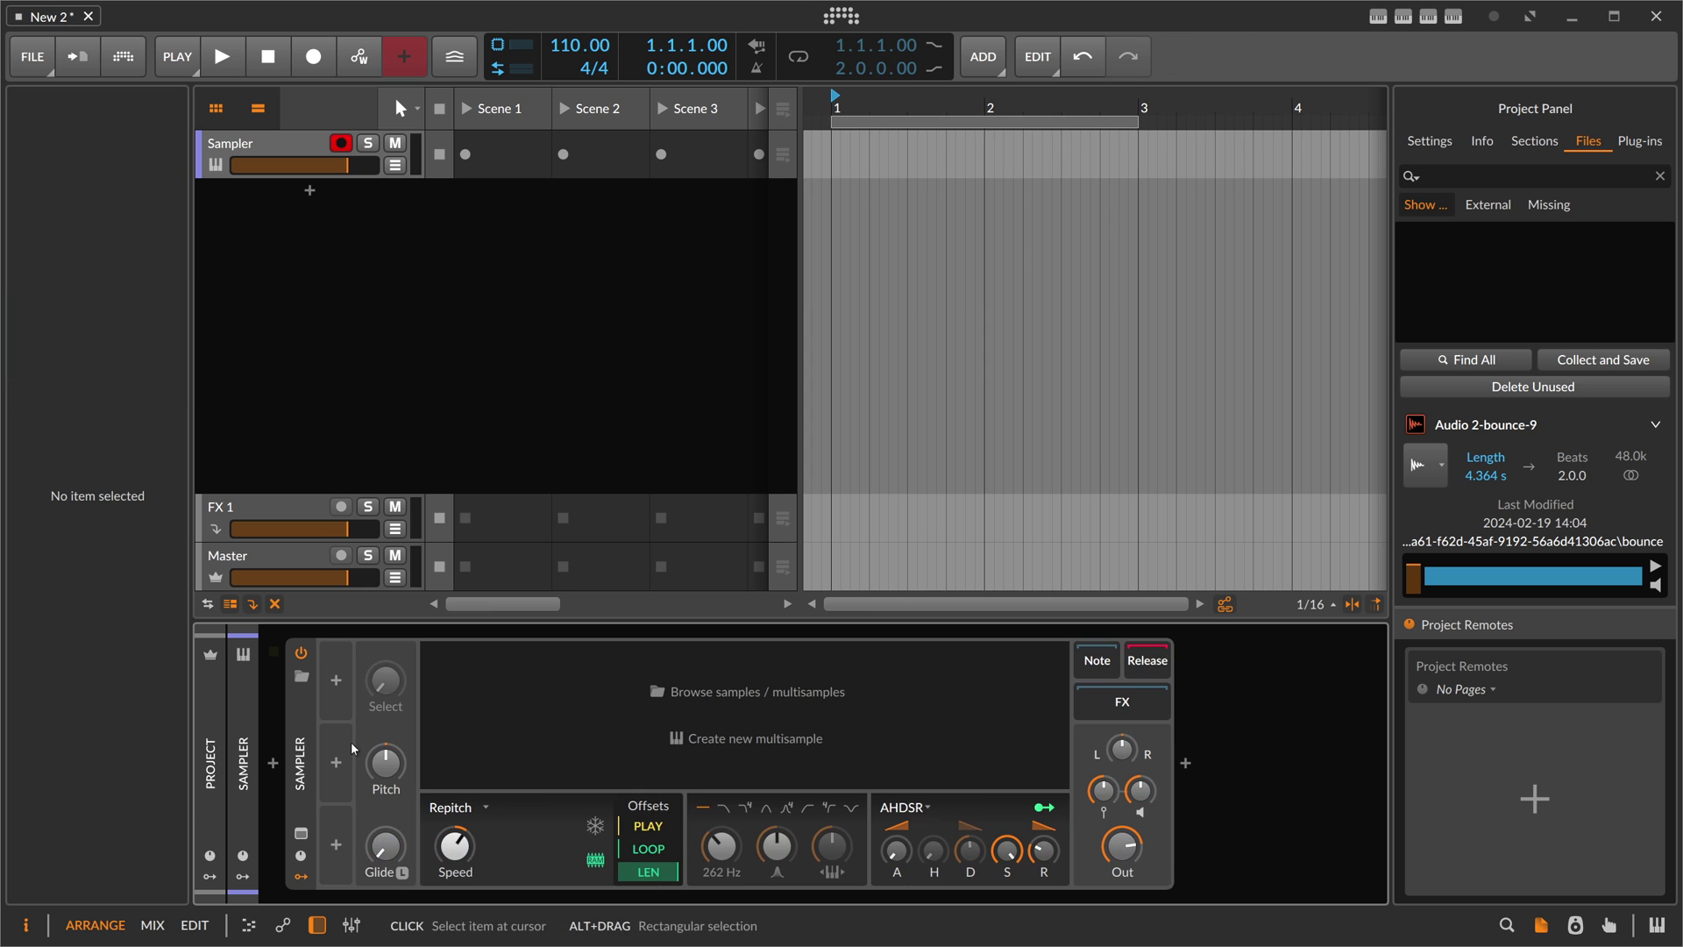
- Add a new track with a Test Tone device and set the device's mix to 84.2 %
{"action": "double_click", "coordinate": [309, 195]}
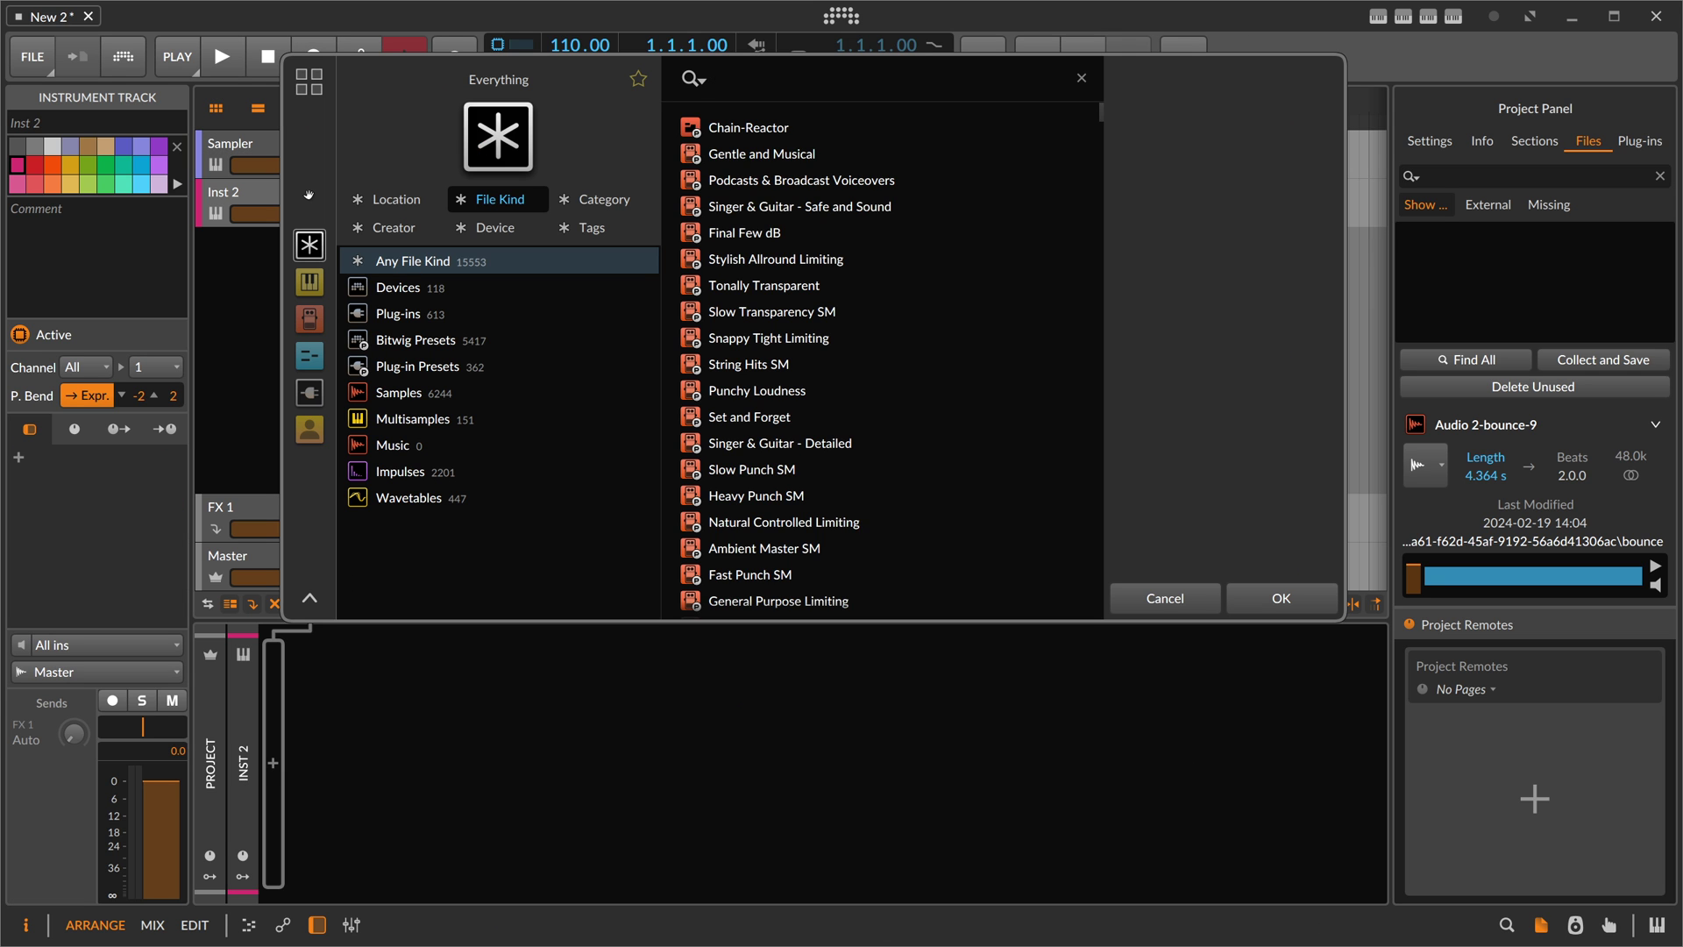
{"action": "type", "text": "test"}
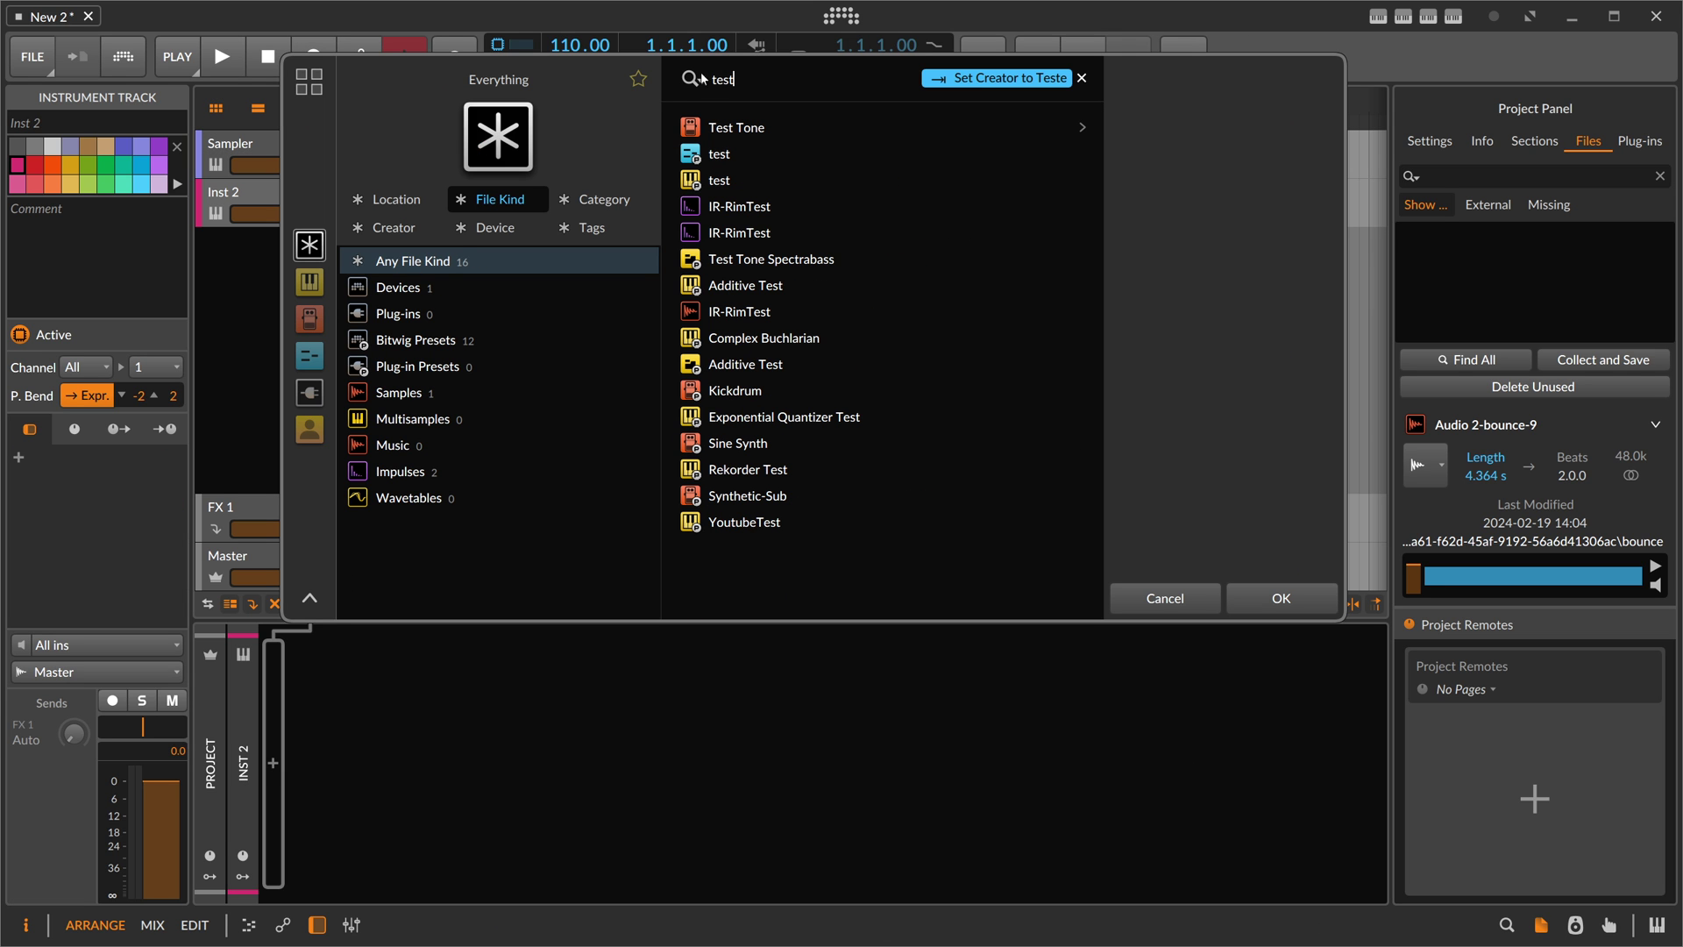
{"action": "double_click", "coordinate": [736, 127]}
{"action": "left_click_drag", "start_coordinate": [367, 805], "coordinate": [367, 763]}
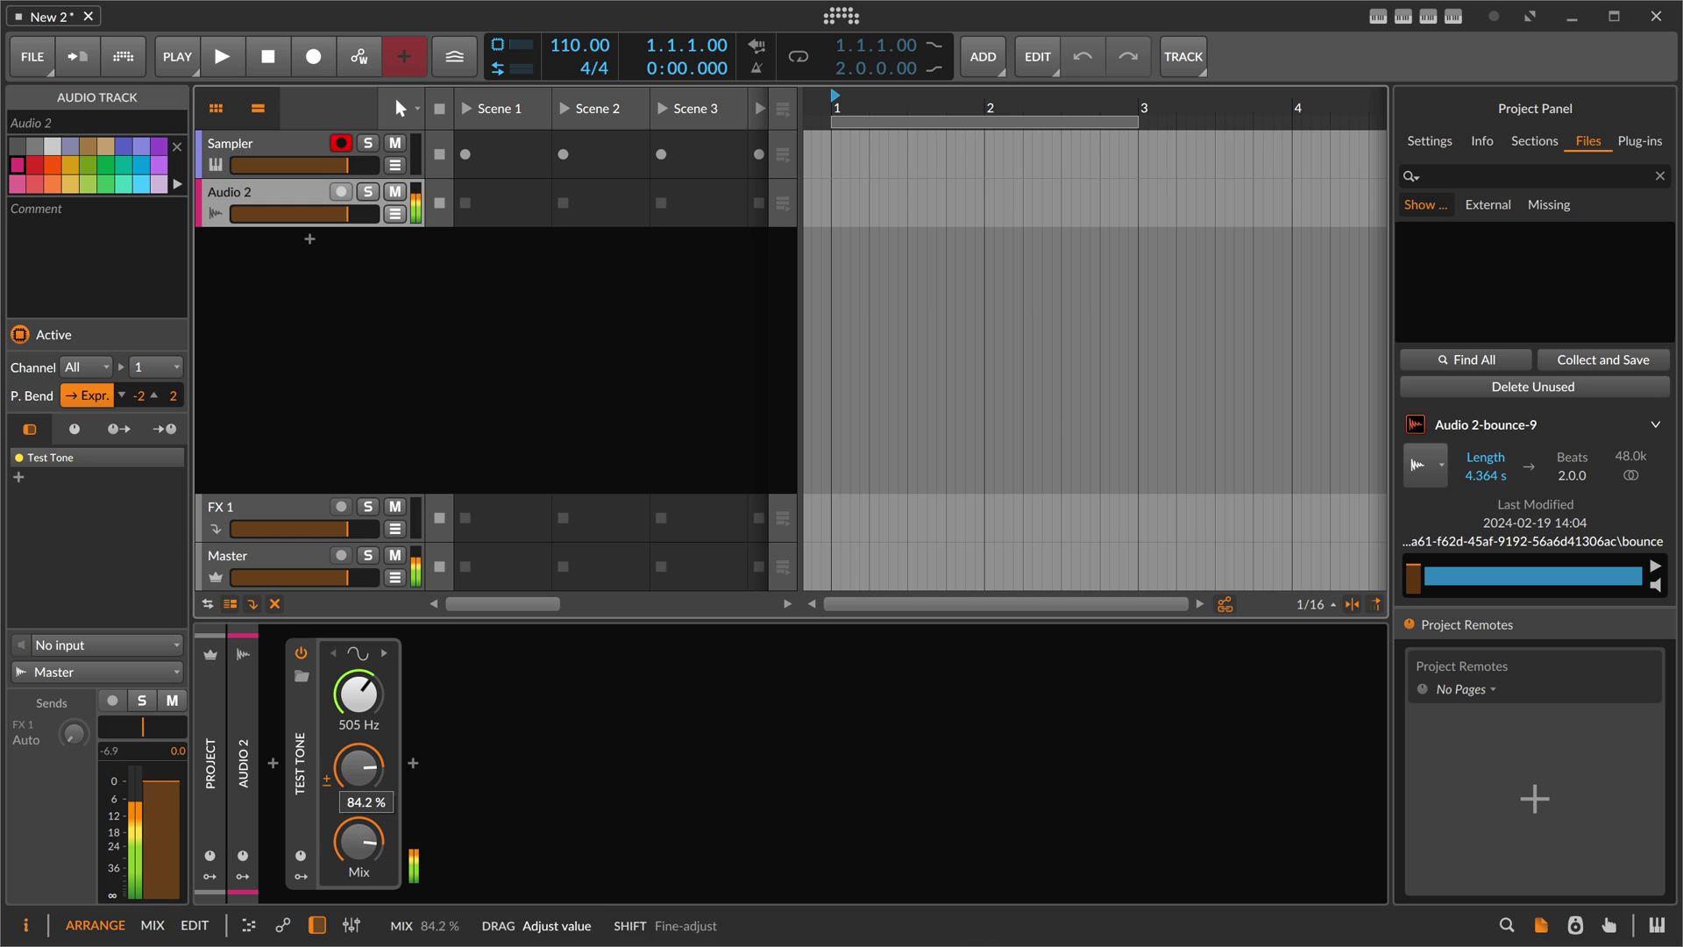
- Bounce bars 1 to 3 of the Test Tone track to new audio, post-fader at 32-bit floating-point
{"action": "left_click_drag", "start_coordinate": [830, 209], "coordinate": [1138, 209]}
{"action": "right_click", "coordinate": [1131, 208]}
{"action": "left_click", "coordinate": [1140, 391]}
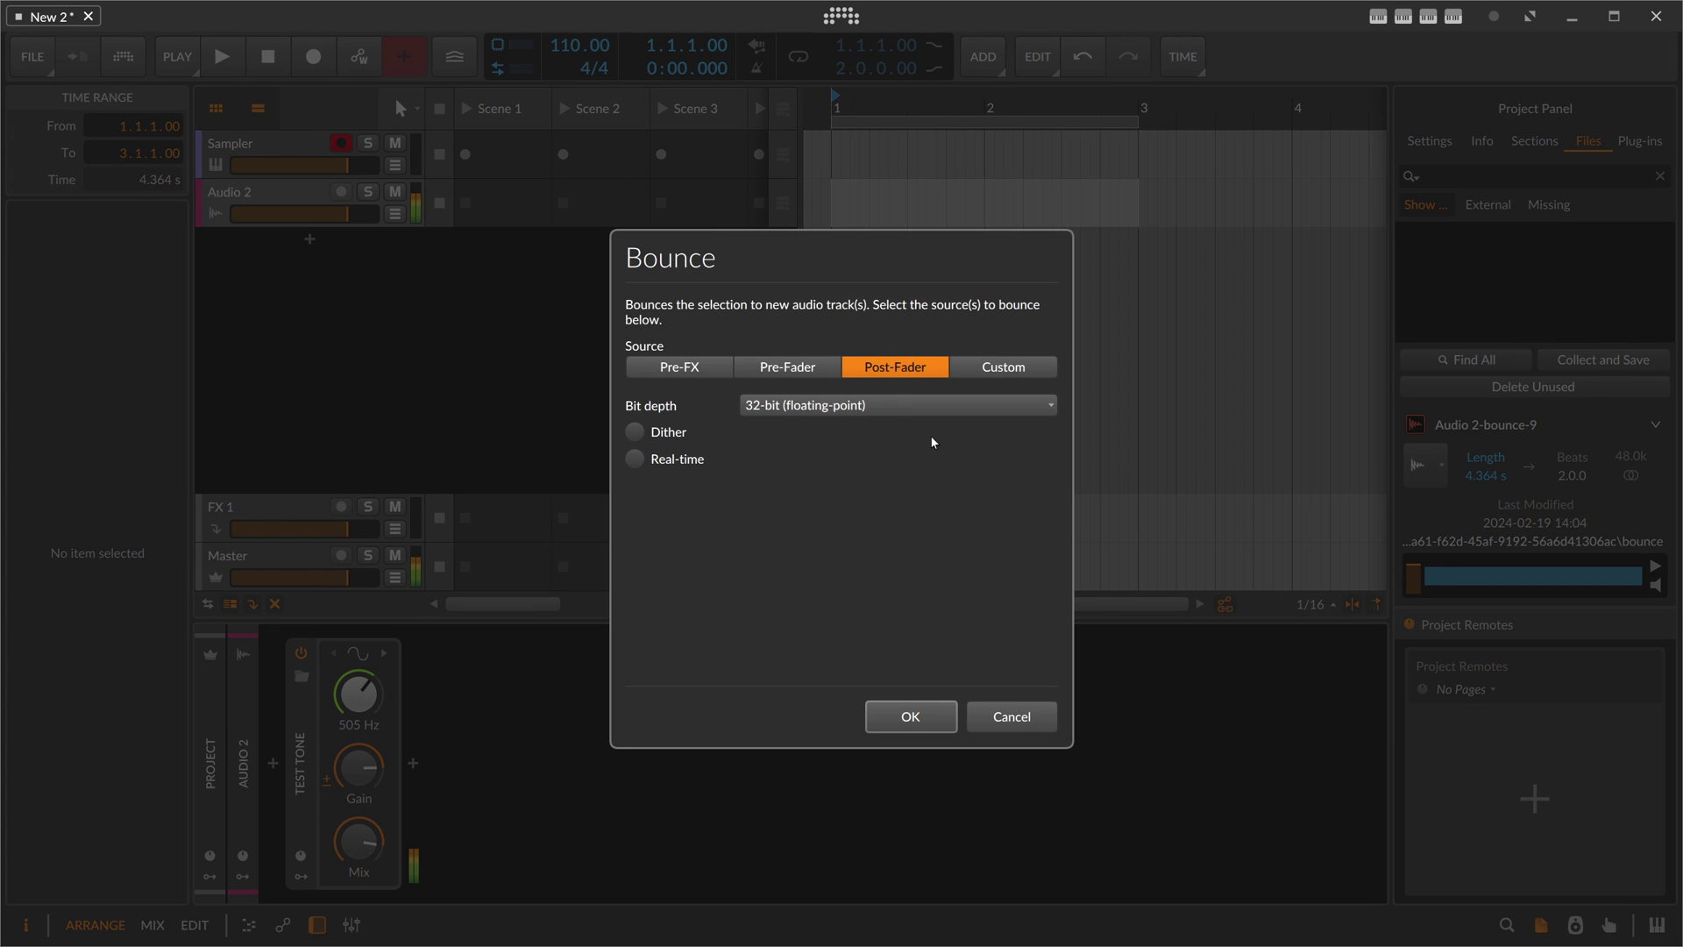
{"action": "key", "text": "Return"}
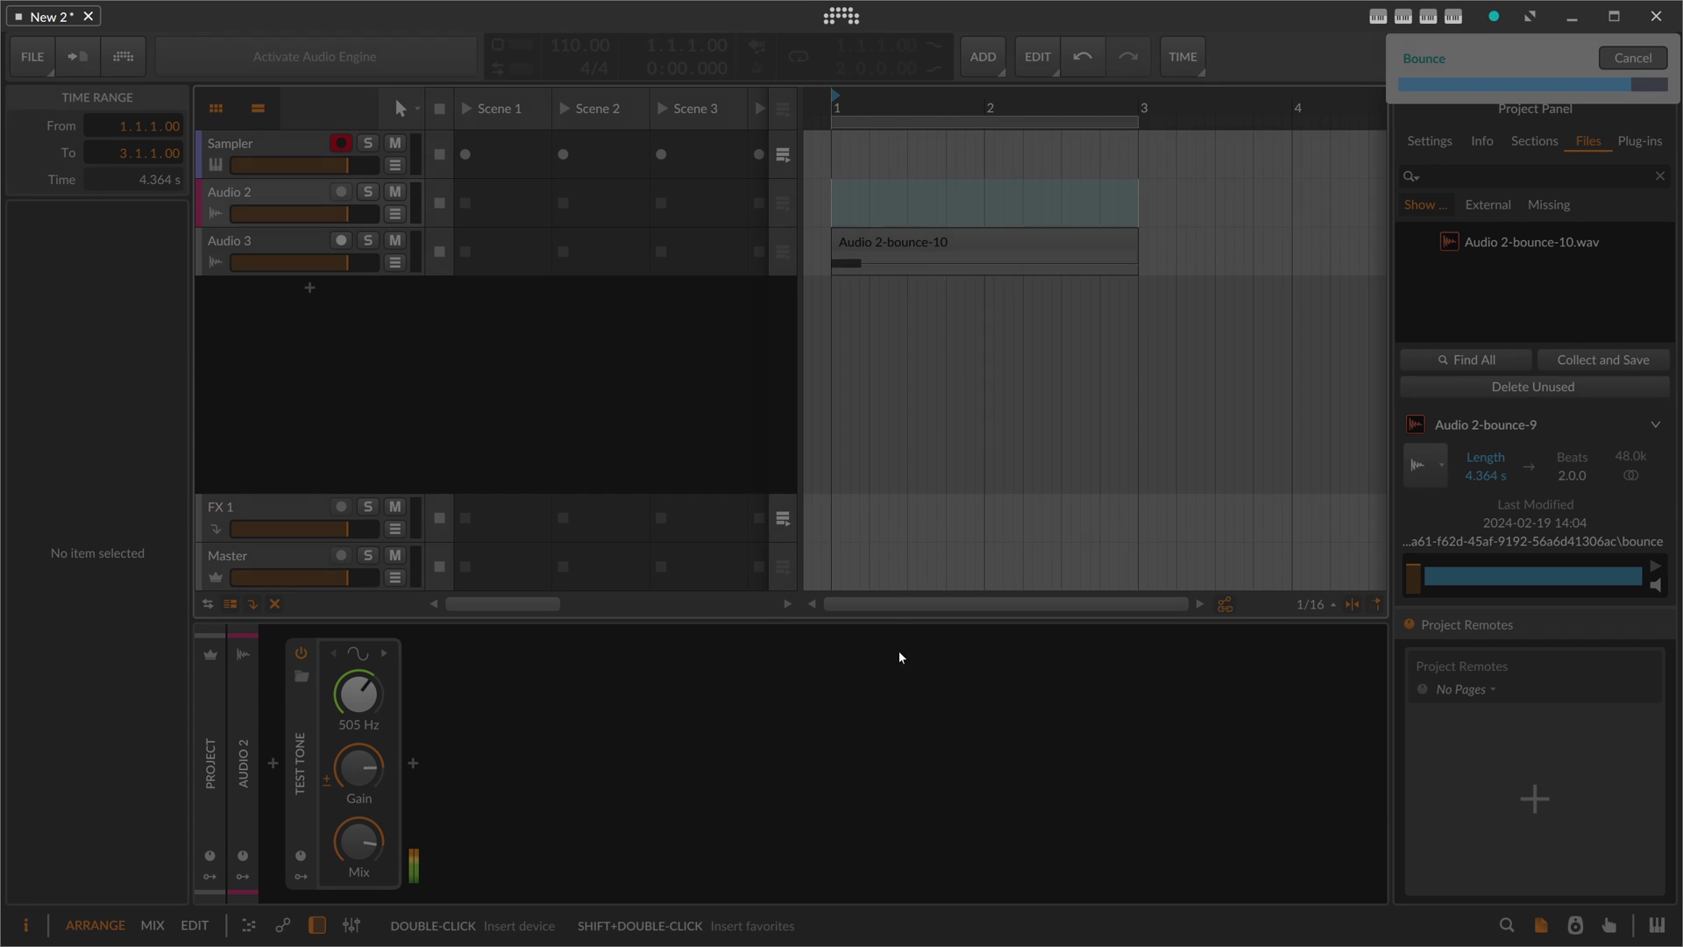
- Load the bounced file Audio 2-bounce-10.wav into the Sampler and delete the Audio 2 and Audio 3 tracks
{"action": "left_click_drag", "start_coordinate": [1534, 242], "coordinate": [303, 154]}
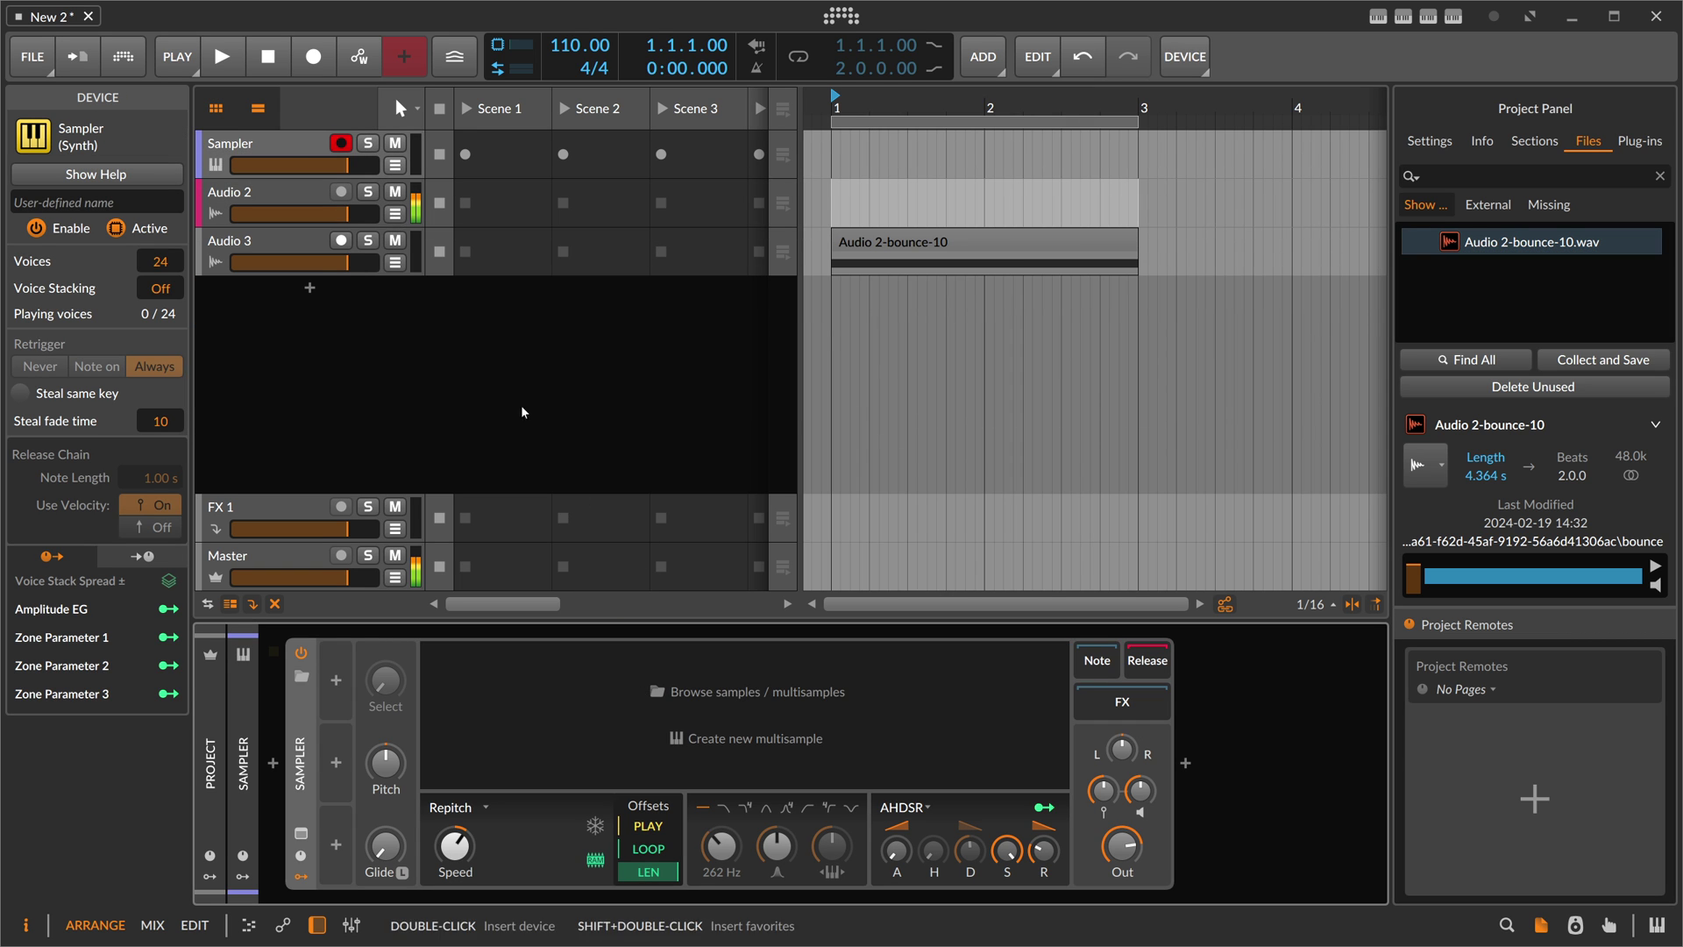
{"action": "left_click", "coordinate": [298, 219]}
{"action": "key", "text": "Delete"}
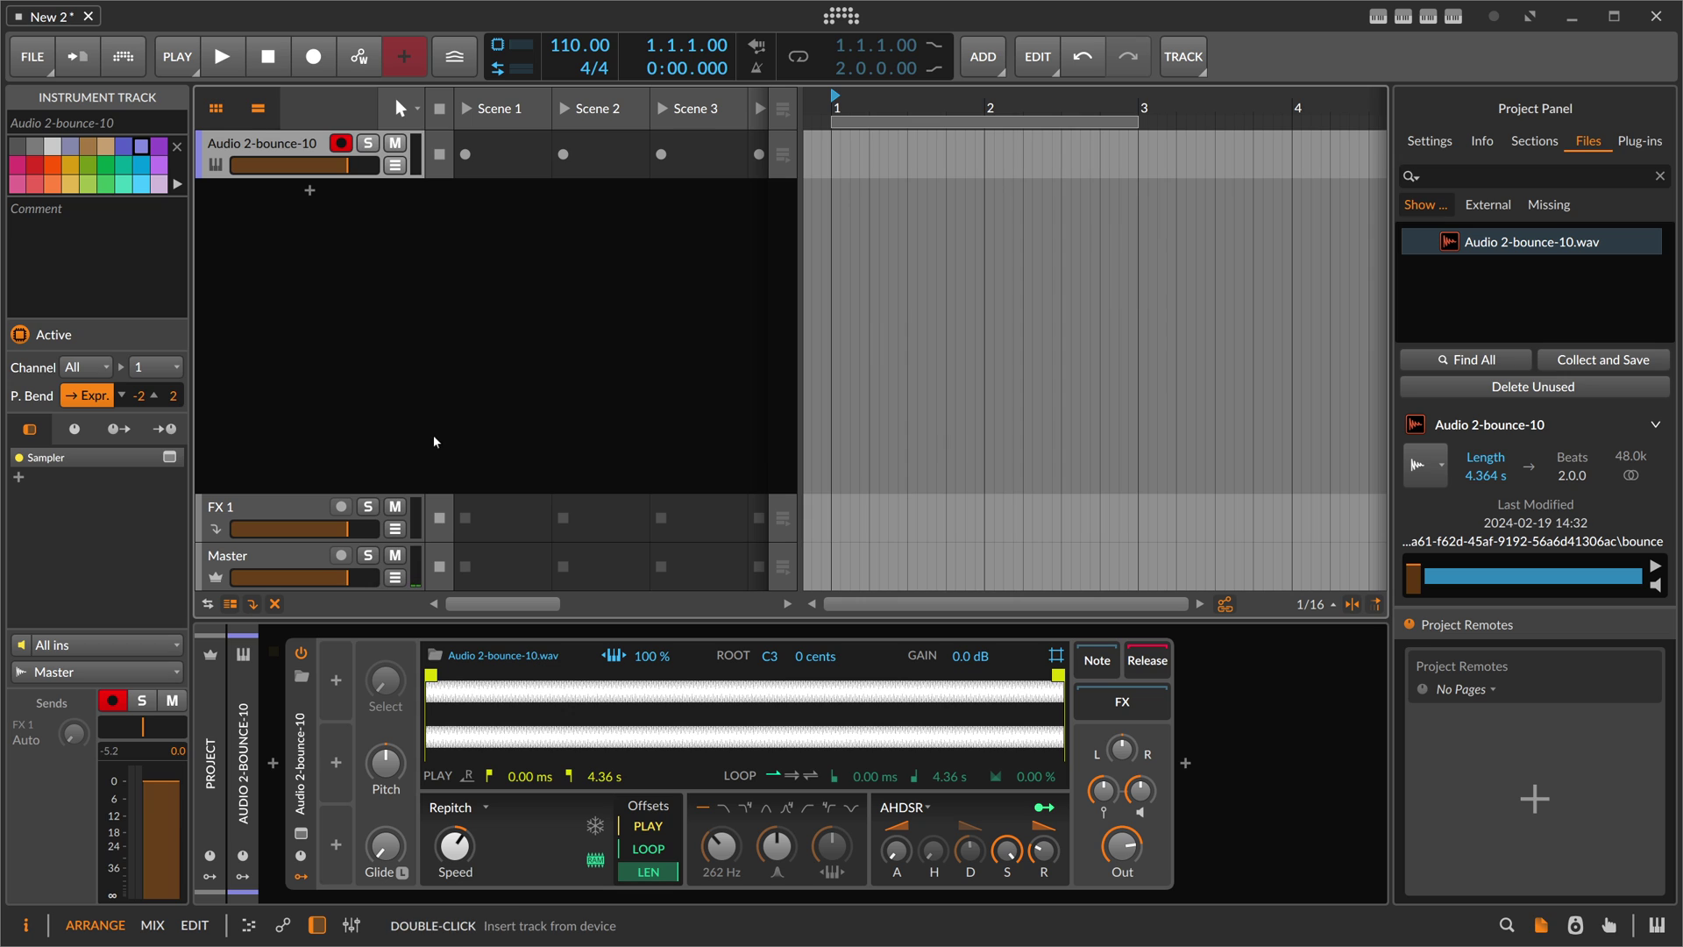
- Add an LFO modulator to the Sampler and set its timebase to Kilohertz
{"action": "left_click", "coordinate": [337, 681]}
{"action": "type", "text": "lfo"}
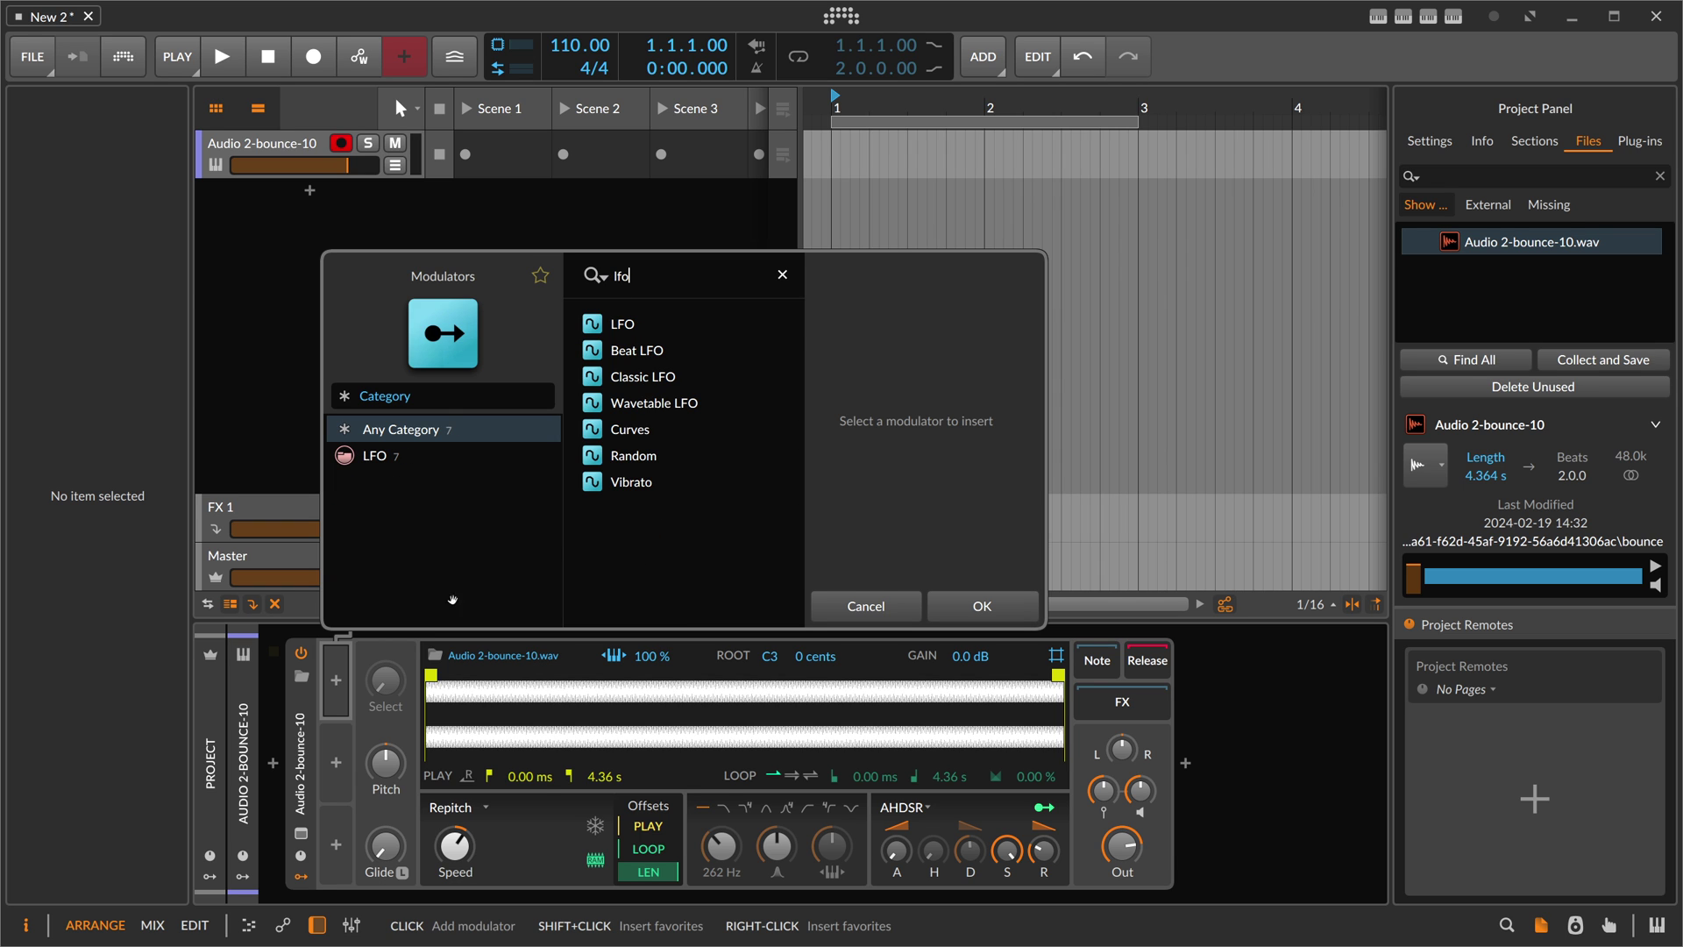
{"action": "key", "text": "Return"}
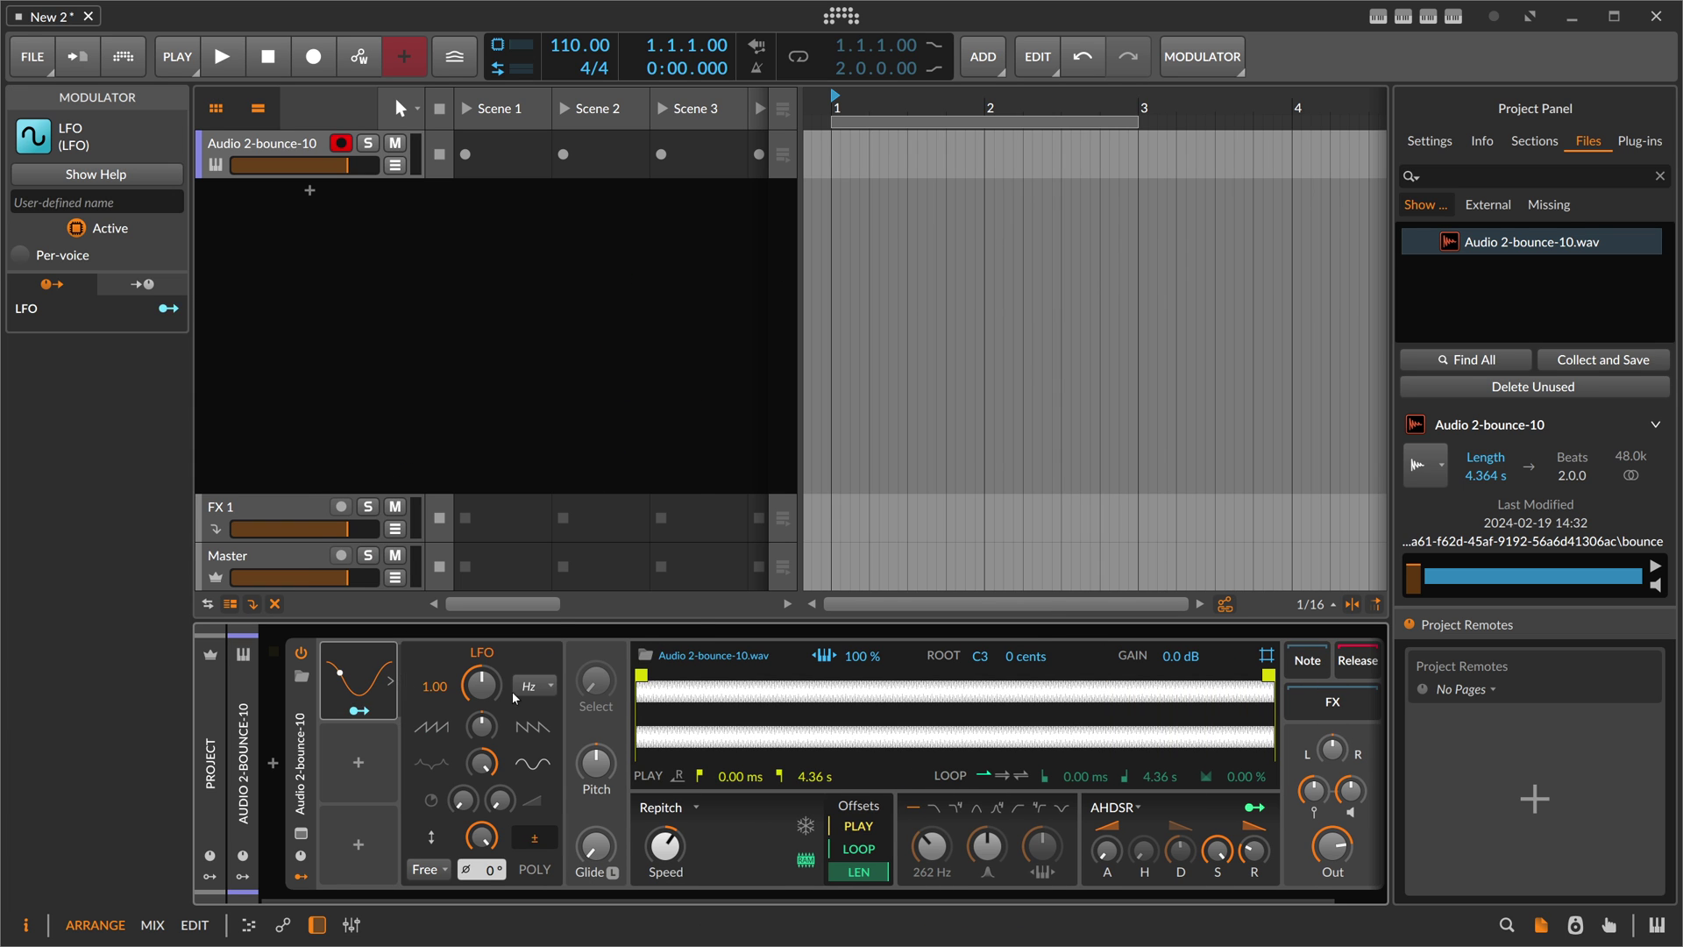
{"action": "left_click", "coordinate": [519, 691]}
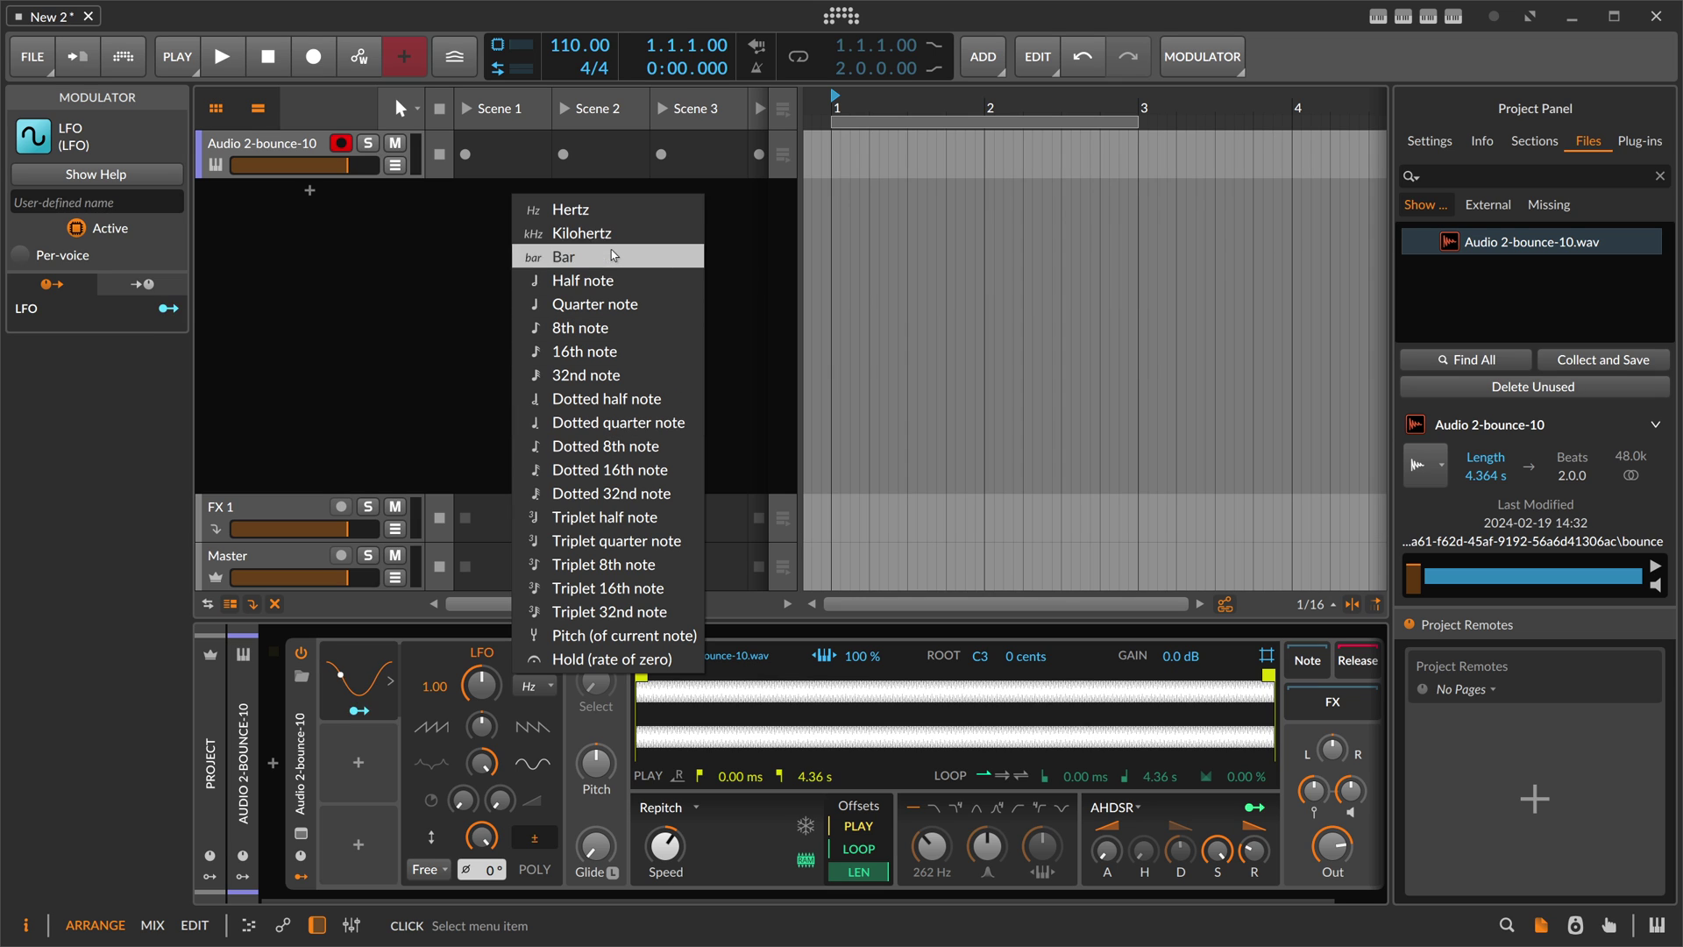
{"action": "left_click", "coordinate": [583, 235]}
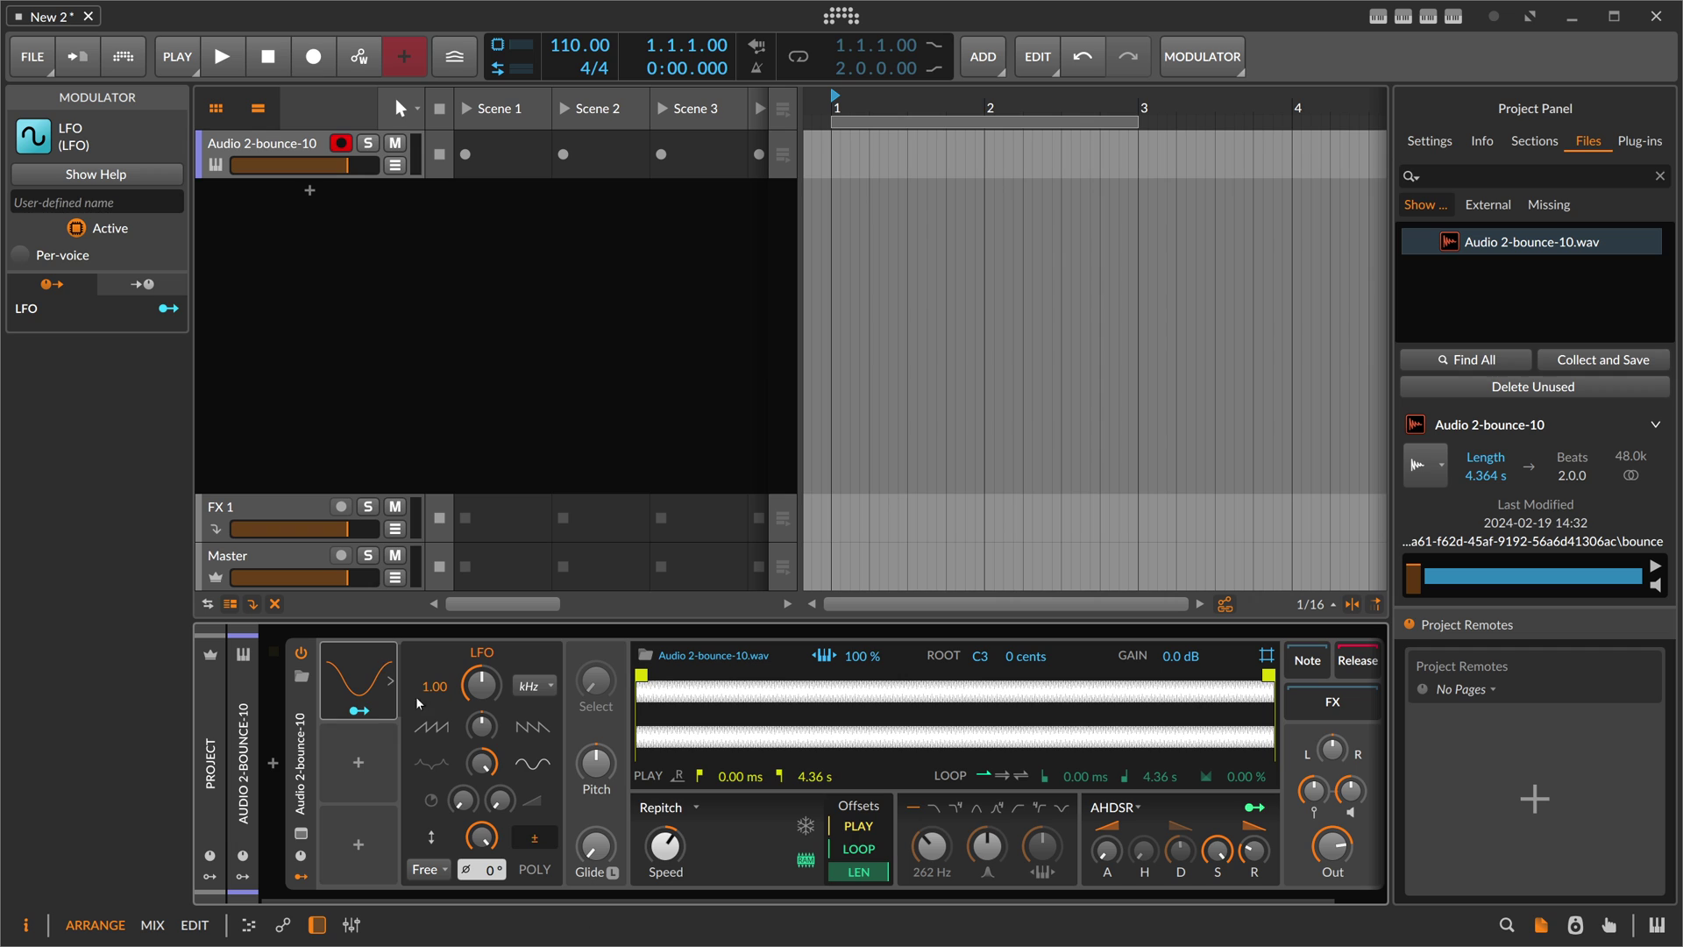
- Enable sample looping in the Sampler and clear the LFO's trial modulation of the pitch
{"action": "left_click", "coordinate": [382, 709]}
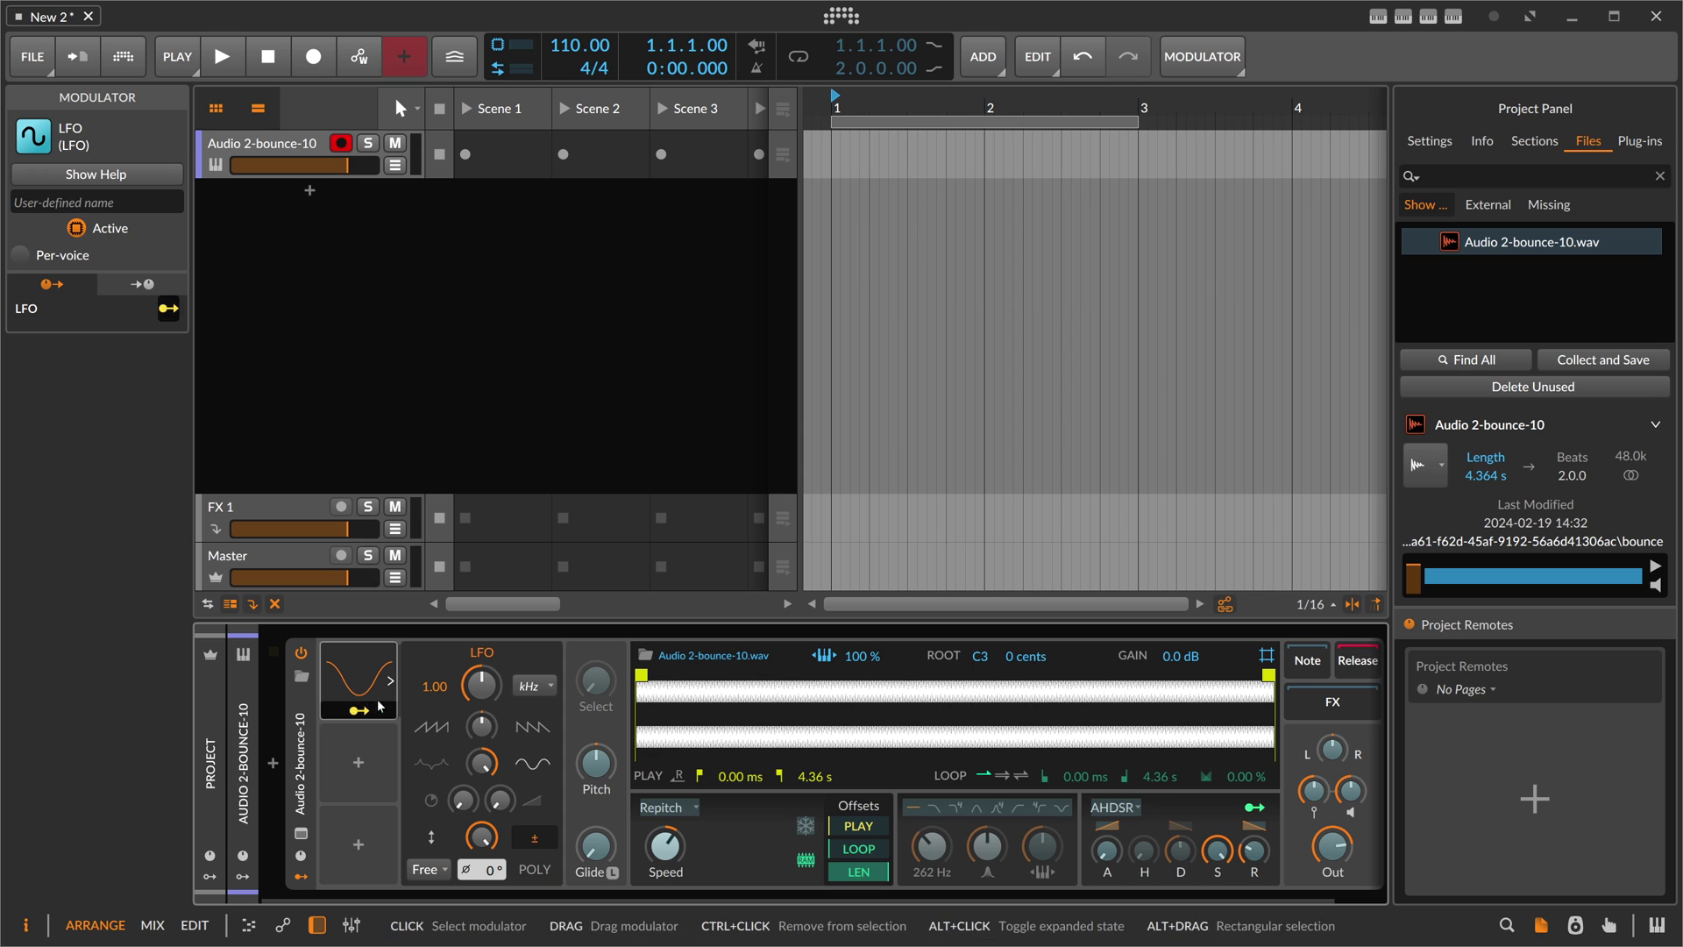
{"action": "mouse_move", "coordinate": [596, 762]}
{"action": "left_mouse_down"}
{"action": "mouse_move", "coordinate": [596, 701]}
{"action": "mouse_move", "coordinate": [604, 834]}
{"action": "mouse_move", "coordinate": [598, 766]}
{"action": "left_mouse_up"}
{"action": "left_click", "coordinate": [1003, 776]}
{"action": "double_click", "coordinate": [597, 763]}
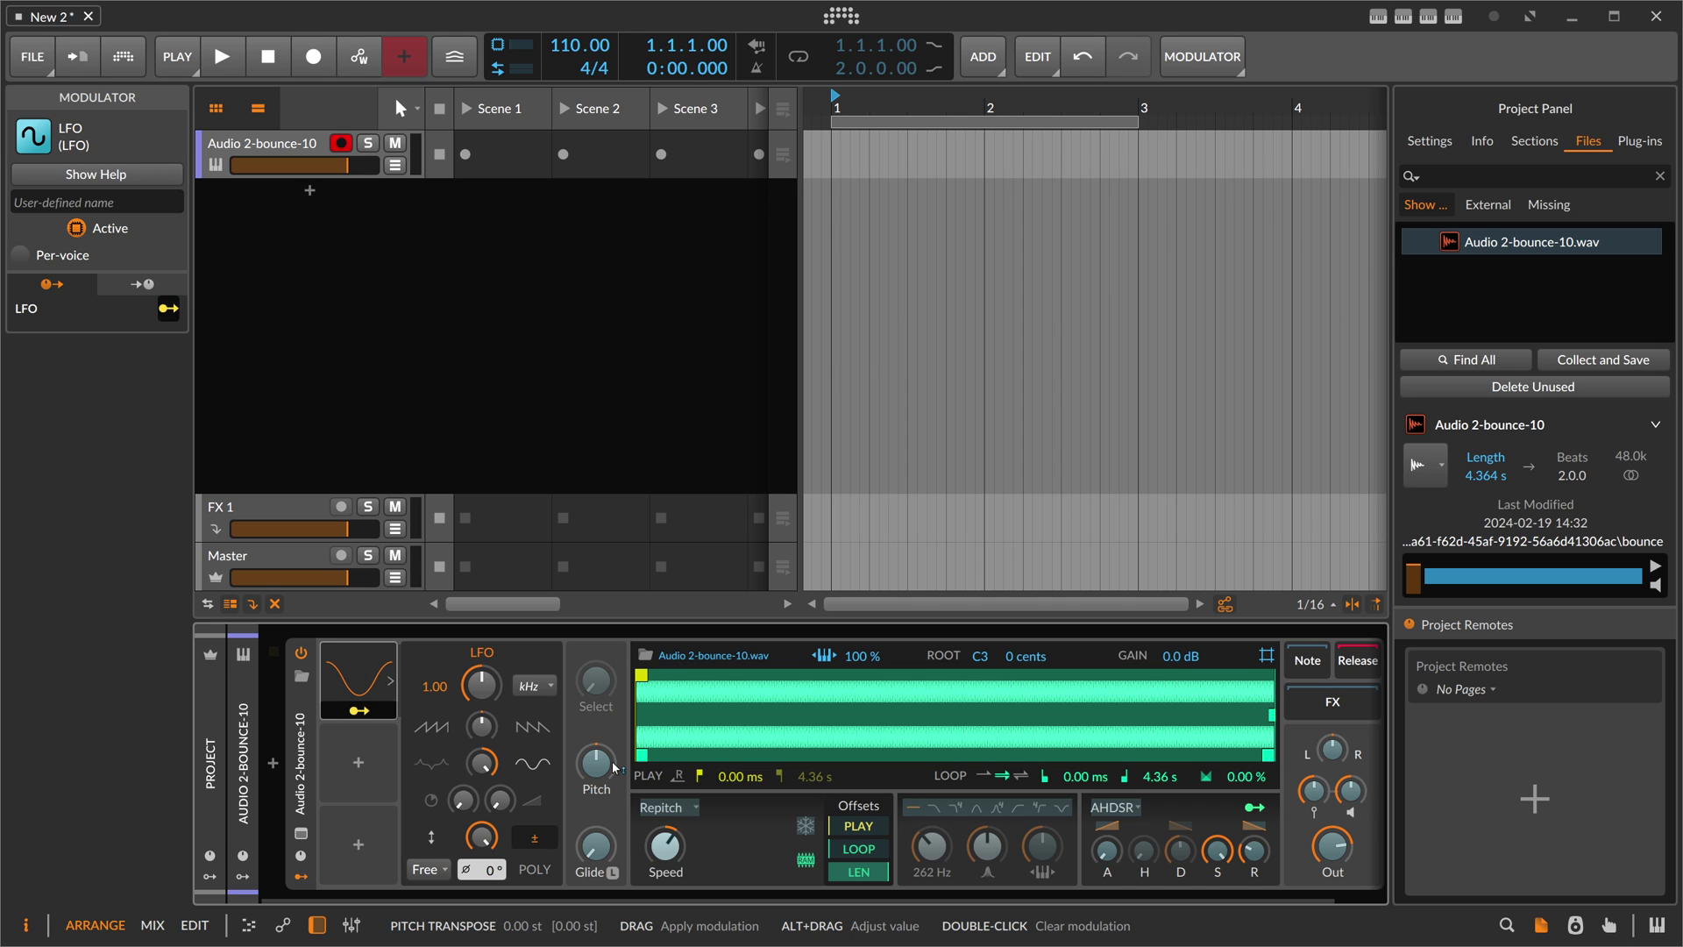
- Try modulating the Sampler's pitch with the LFO by 17.66 and adjust the AHDSR envelope
{"action": "left_click_drag", "start_coordinate": [613, 765], "coordinate": [613, 697]}
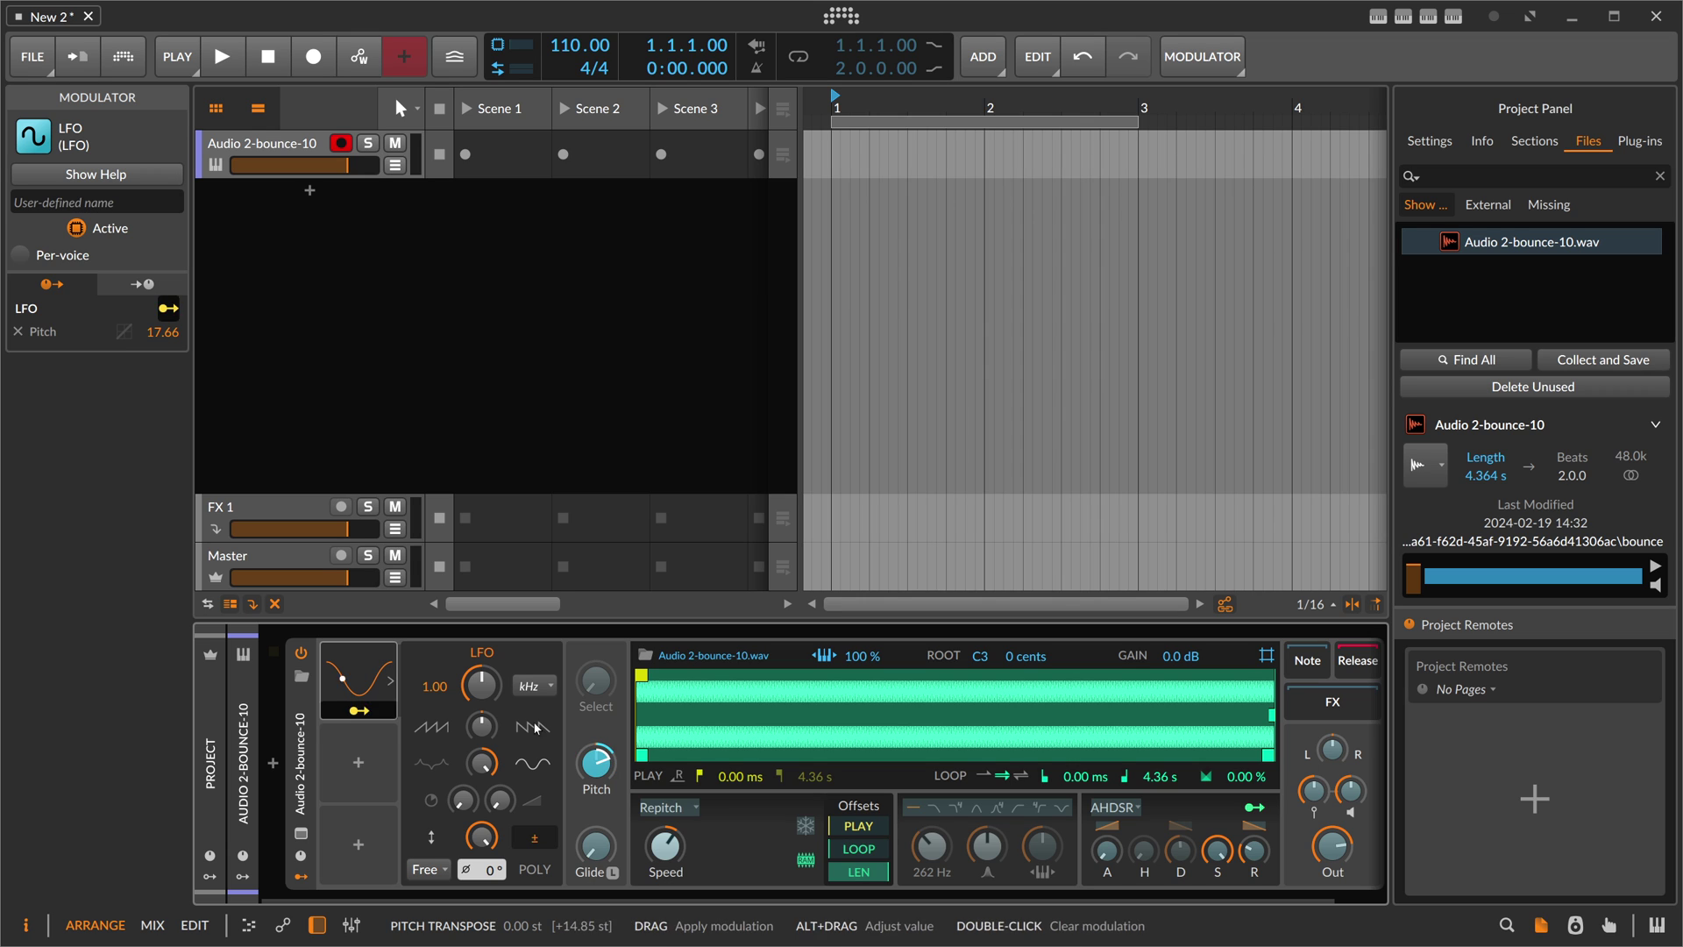
{"action": "left_click_drag", "start_coordinate": [1217, 849], "coordinate": [1180, 882]}
{"action": "left_click_drag", "start_coordinate": [1254, 848], "coordinate": [1180, 820]}
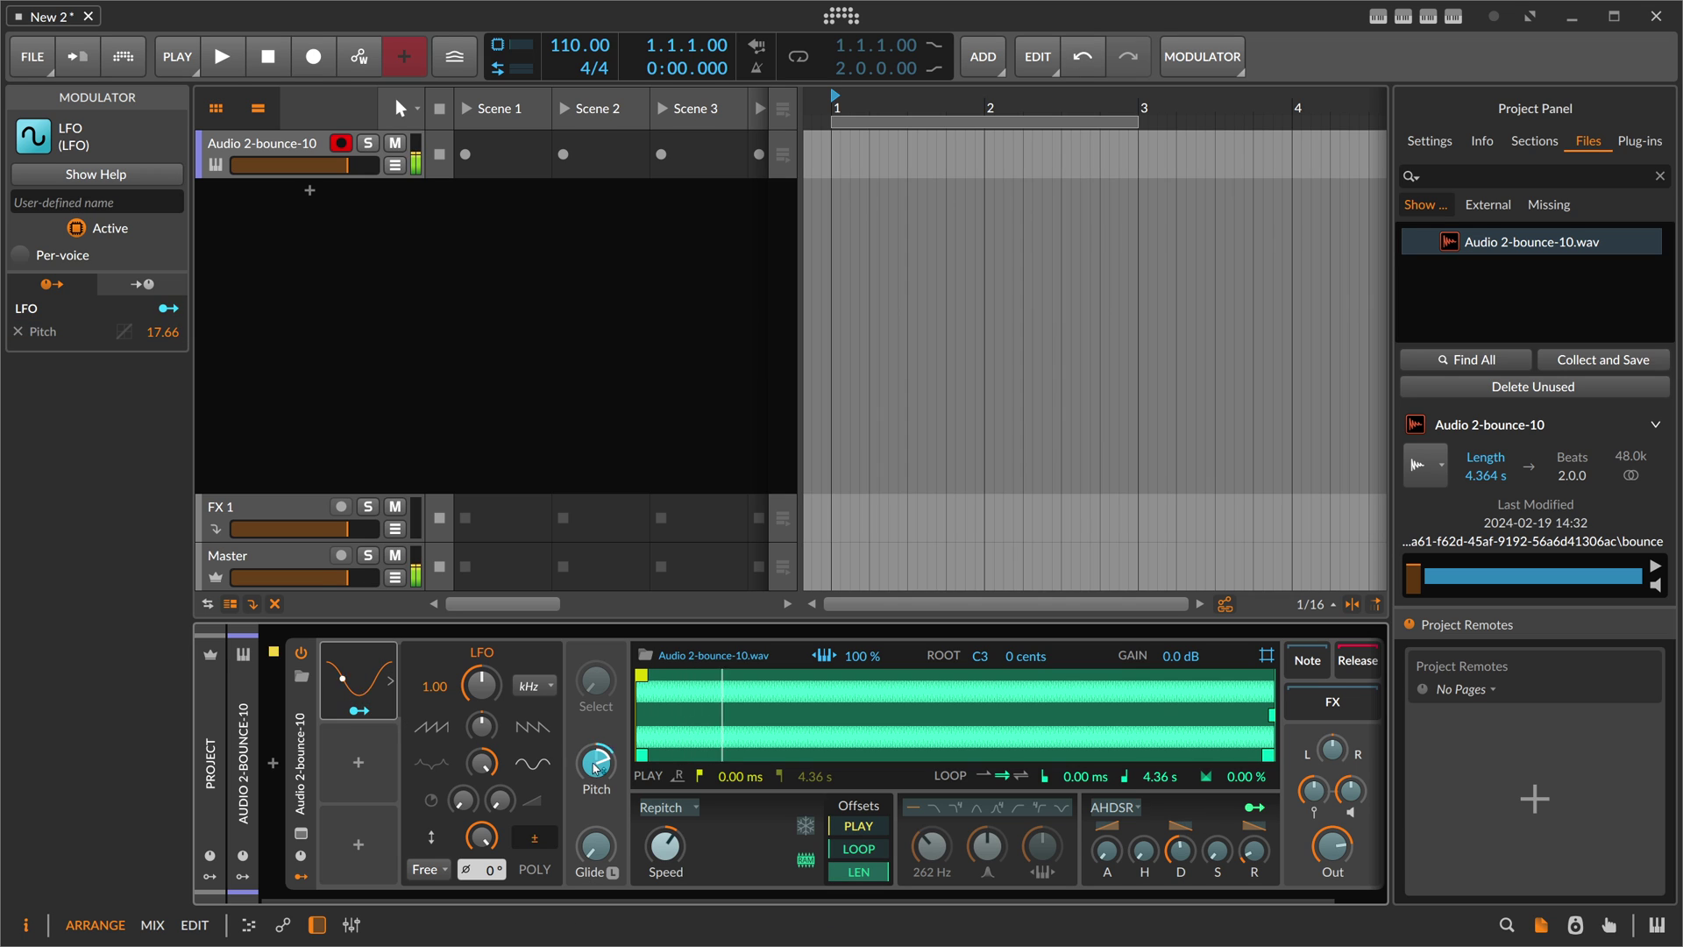
- Try a pitch modulation of 21.14 with varied LFO rates, reset the rate and clear the pitch modulation
{"action": "left_click_drag", "start_coordinate": [596, 763], "coordinate": [597, 752]}
{"action": "mouse_move", "coordinate": [481, 683]}
{"action": "left_mouse_down"}
{"action": "mouse_move", "coordinate": [480, 706]}
{"action": "mouse_move", "coordinate": [473, 688]}
{"action": "left_mouse_up"}
{"action": "double_click", "coordinate": [473, 688]}
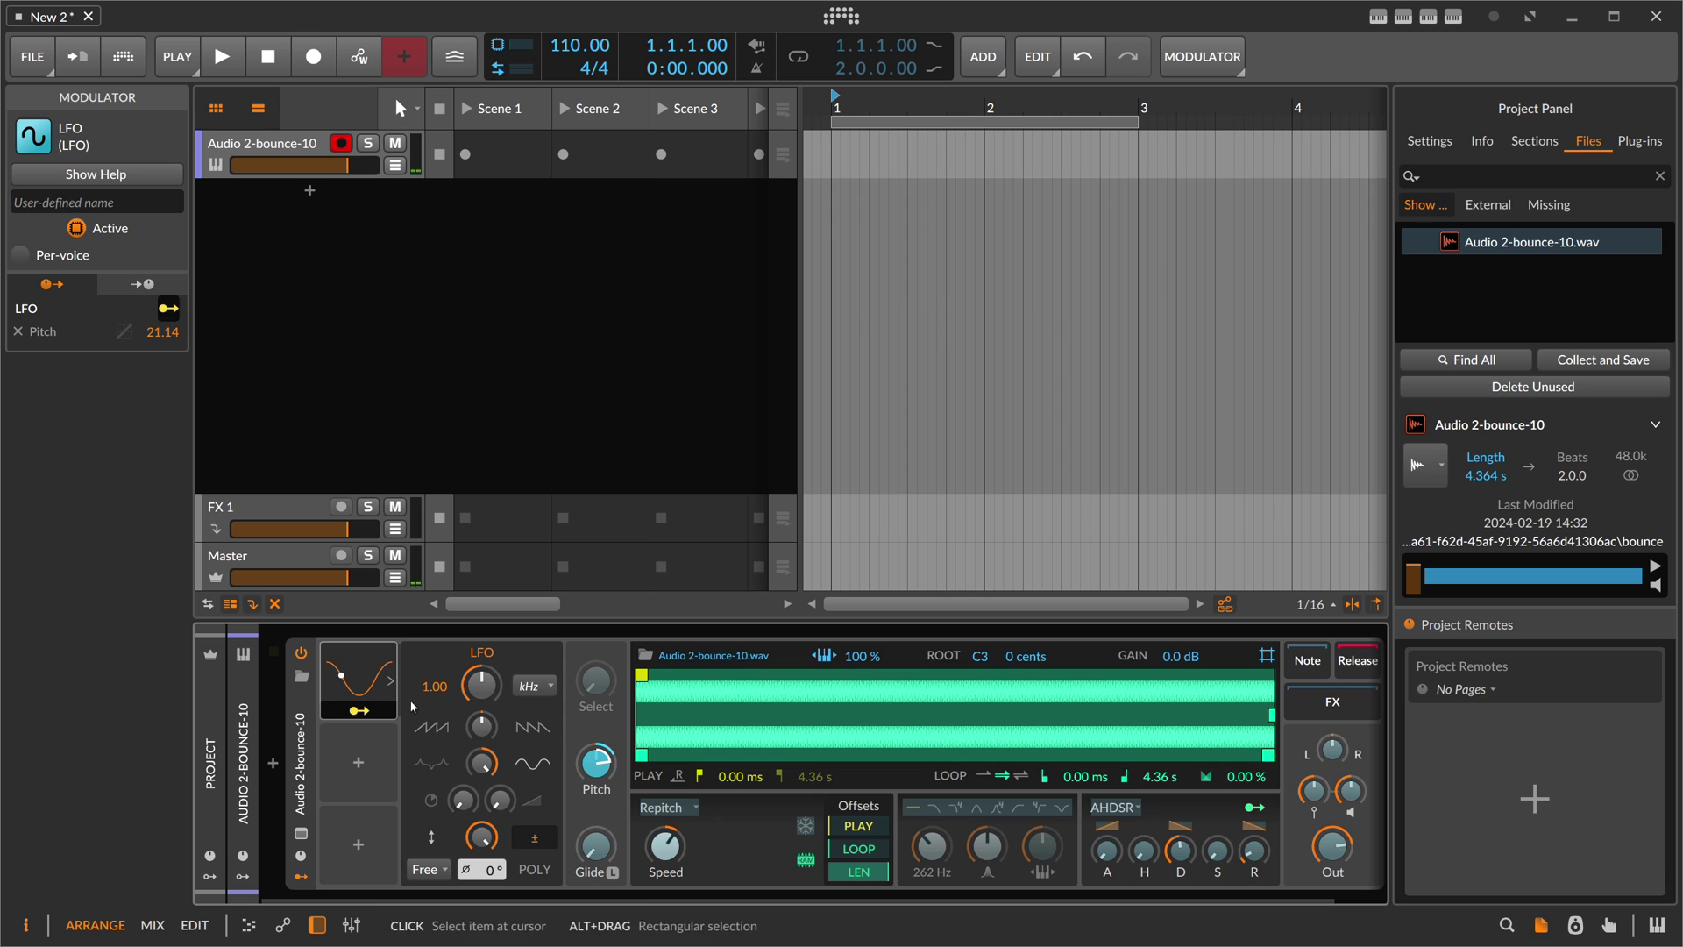
{"action": "double_click", "coordinate": [578, 759]}
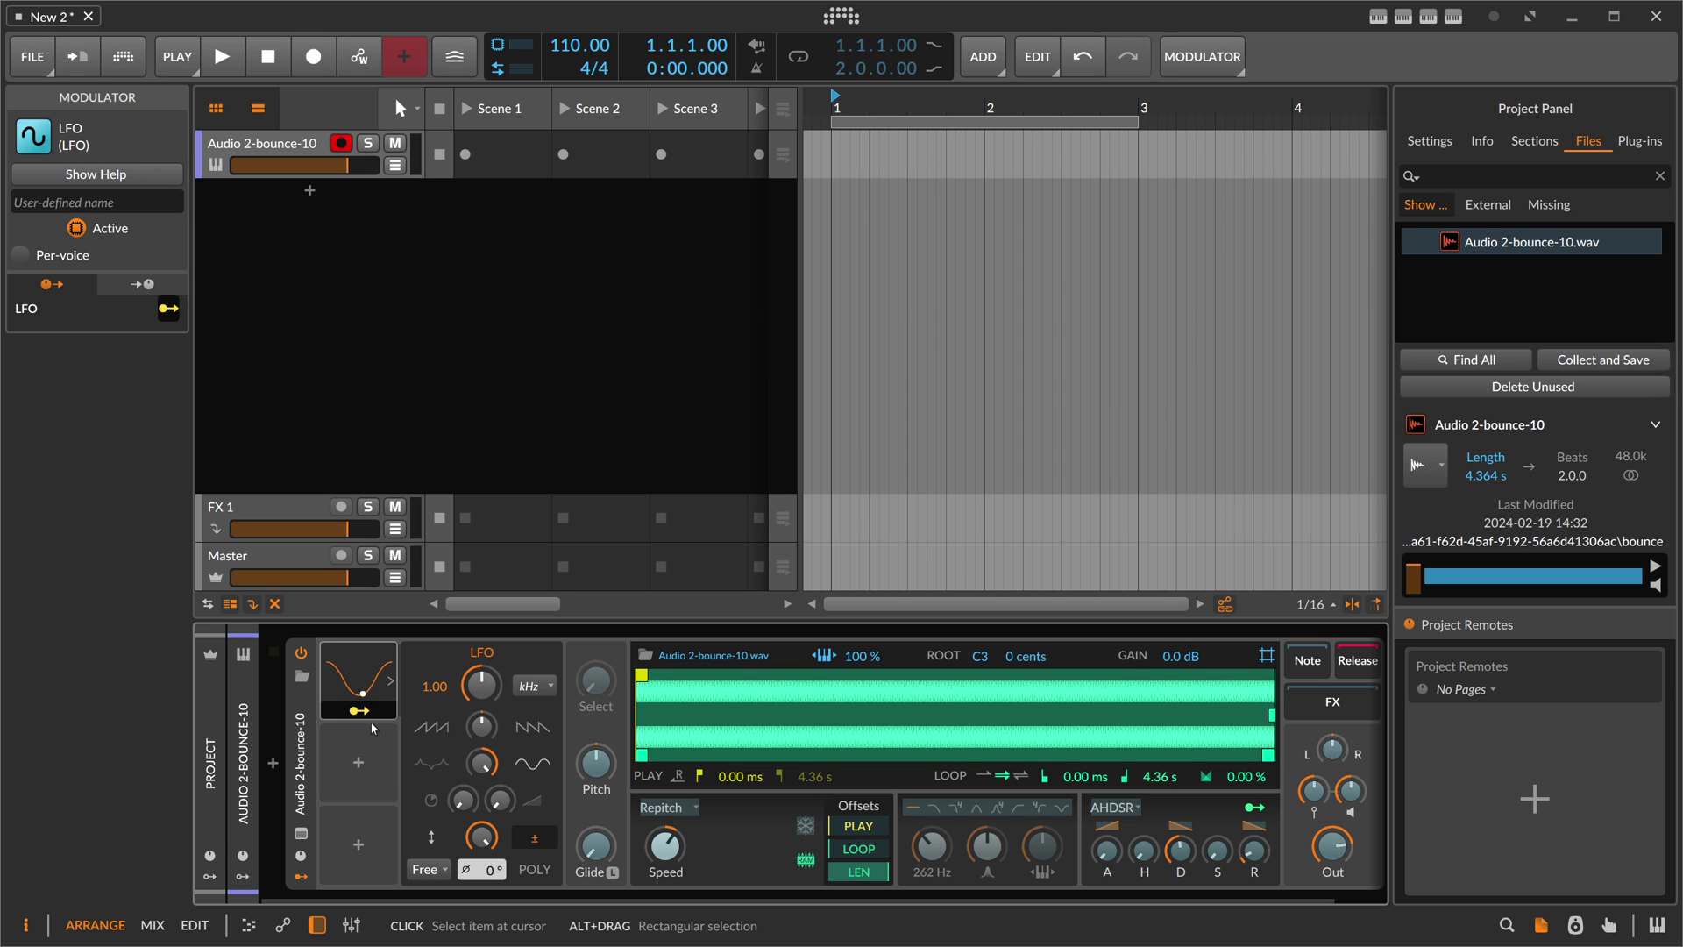
- Try modulating the Sampler's speed with the LFO by 1.154 and 1.463, and remove that modulation
{"action": "left_click_drag", "start_coordinate": [666, 846], "coordinate": [665, 786]}
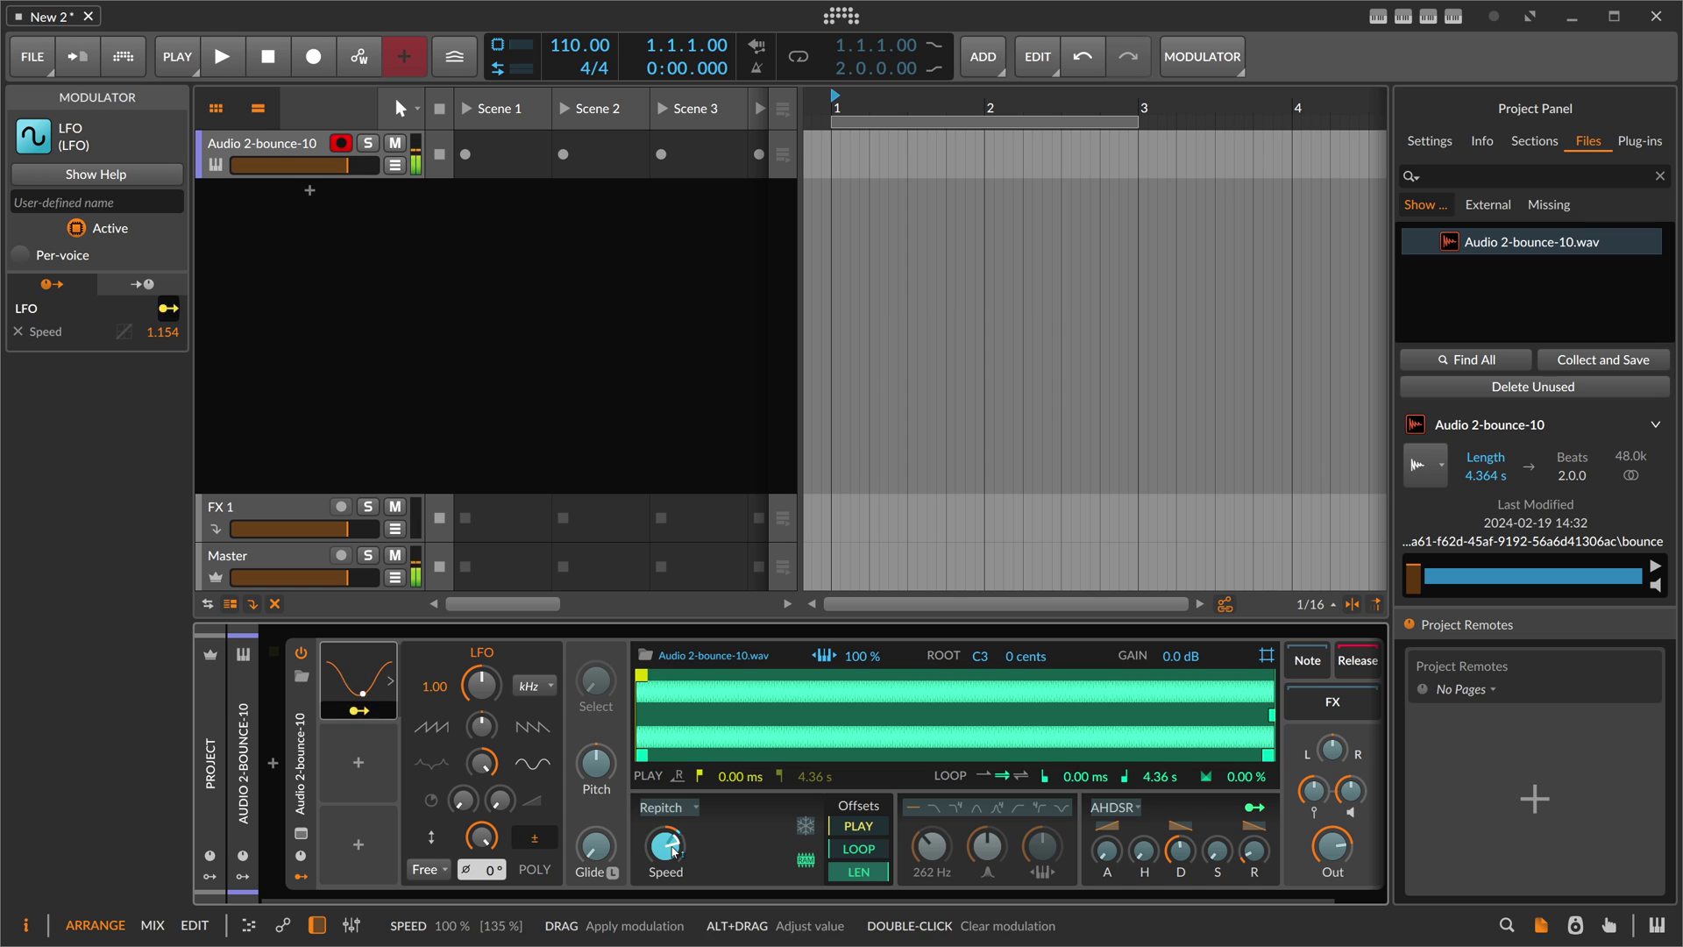
{"action": "left_click", "coordinate": [519, 725]}
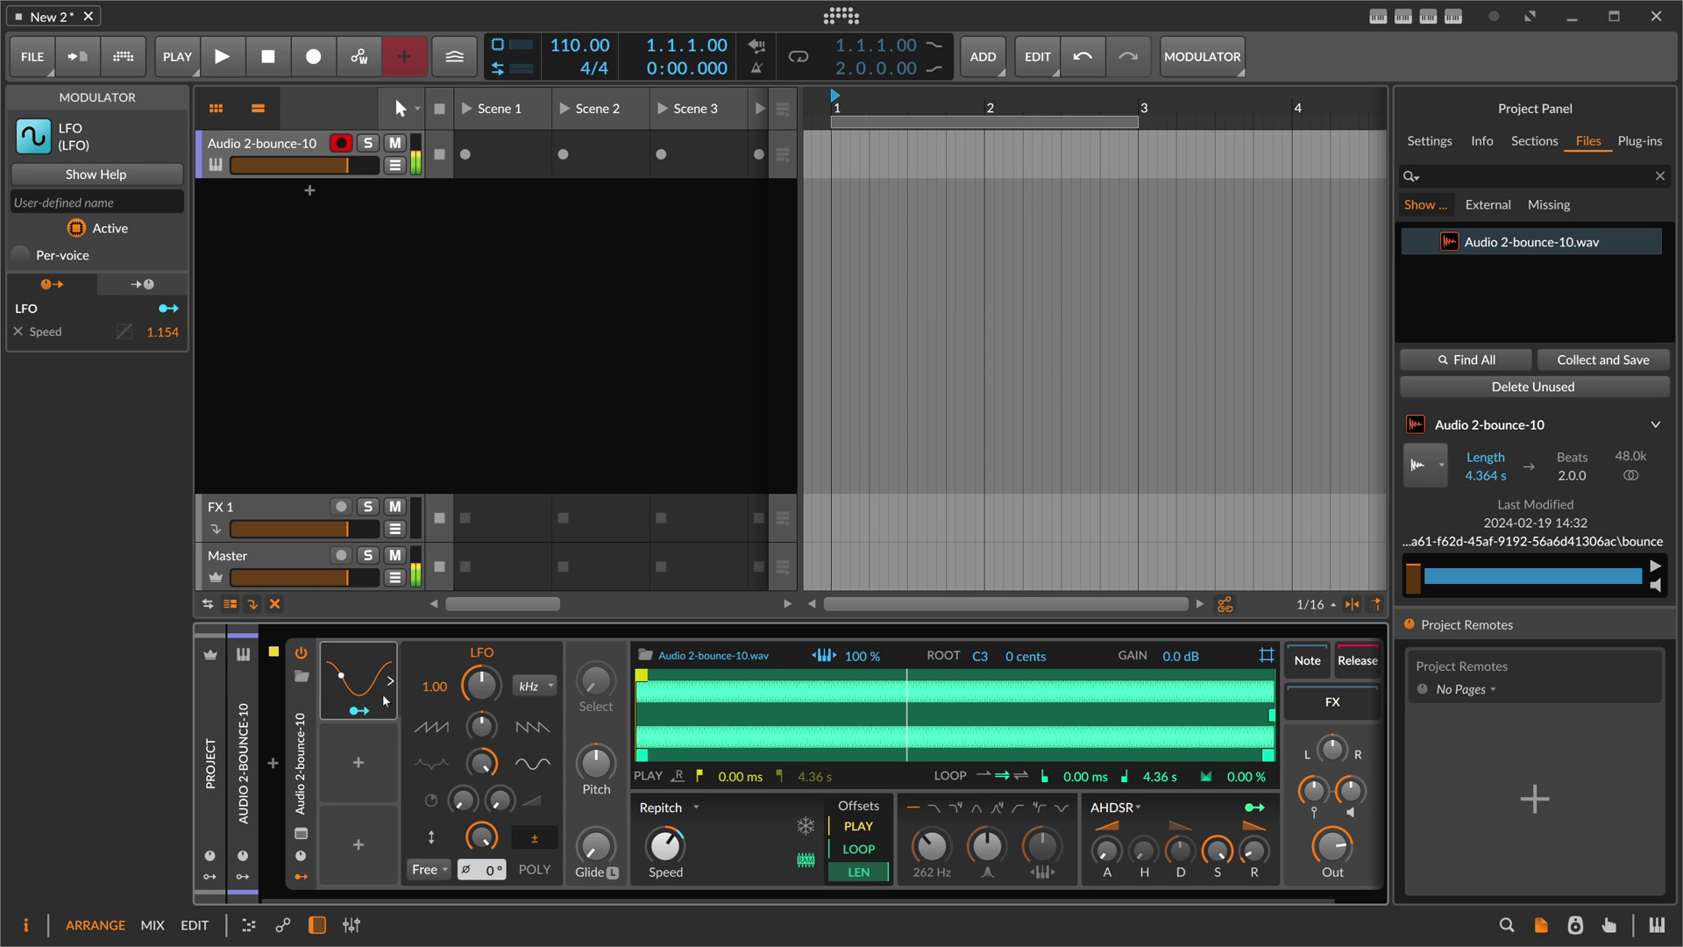
{"action": "left_click_drag", "start_coordinate": [666, 846], "coordinate": [665, 741]}
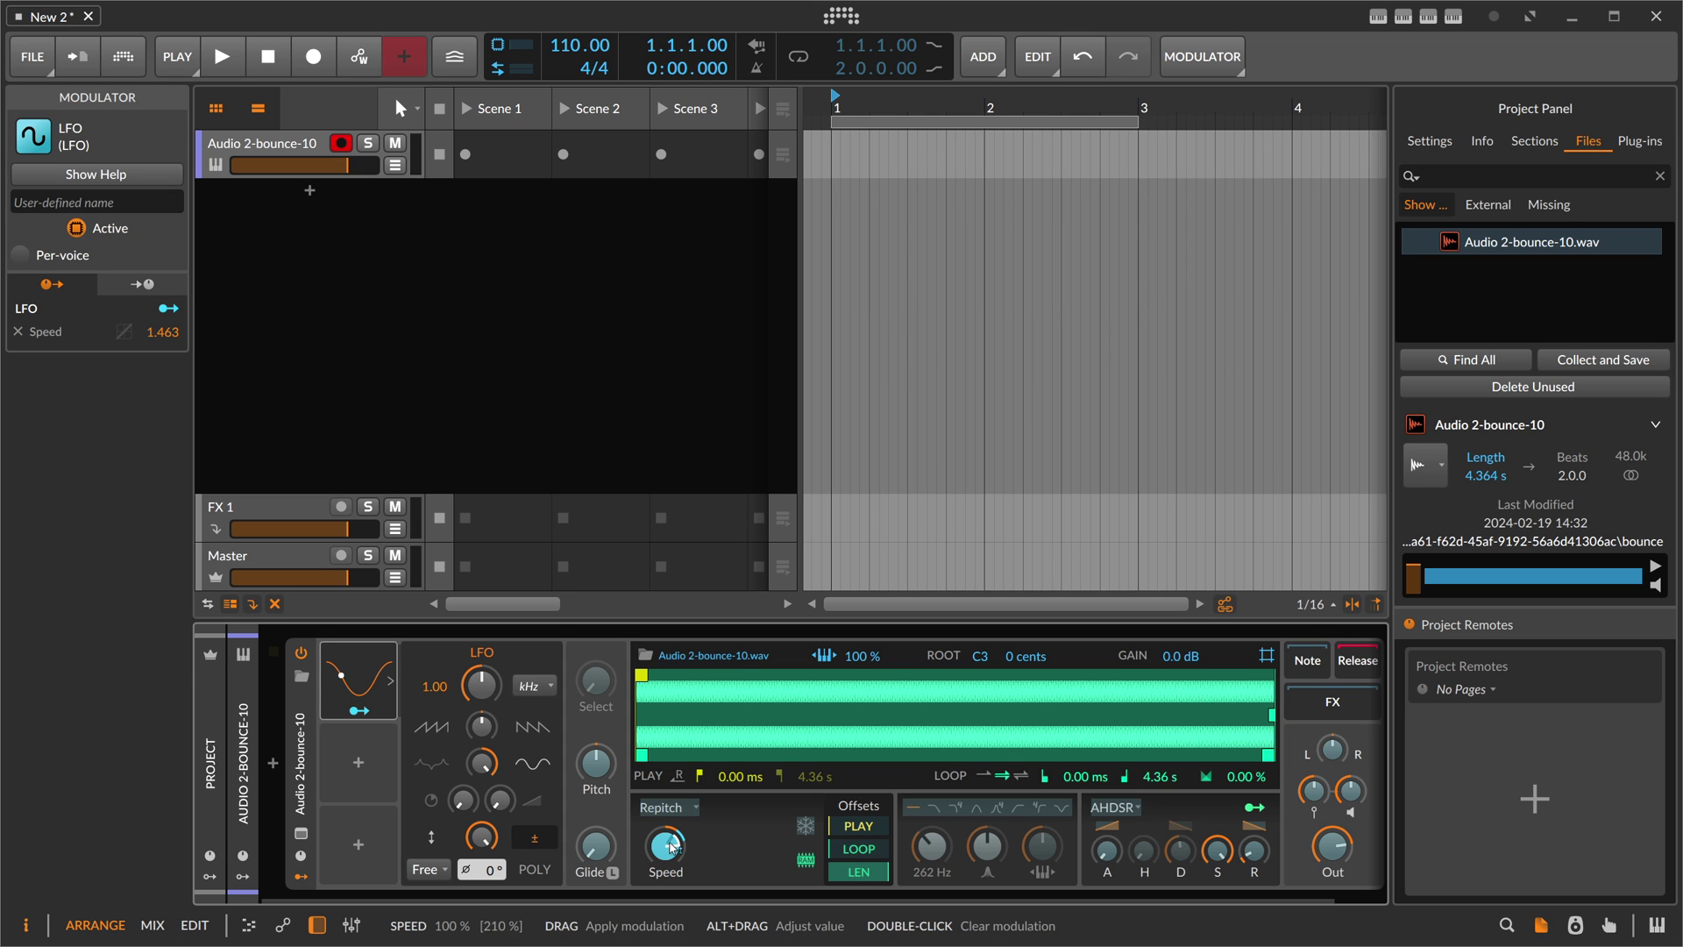
{"action": "left_click_drag", "start_coordinate": [670, 846], "coordinate": [671, 923]}
{"action": "left_click_drag", "start_coordinate": [666, 845], "coordinate": [666, 903]}
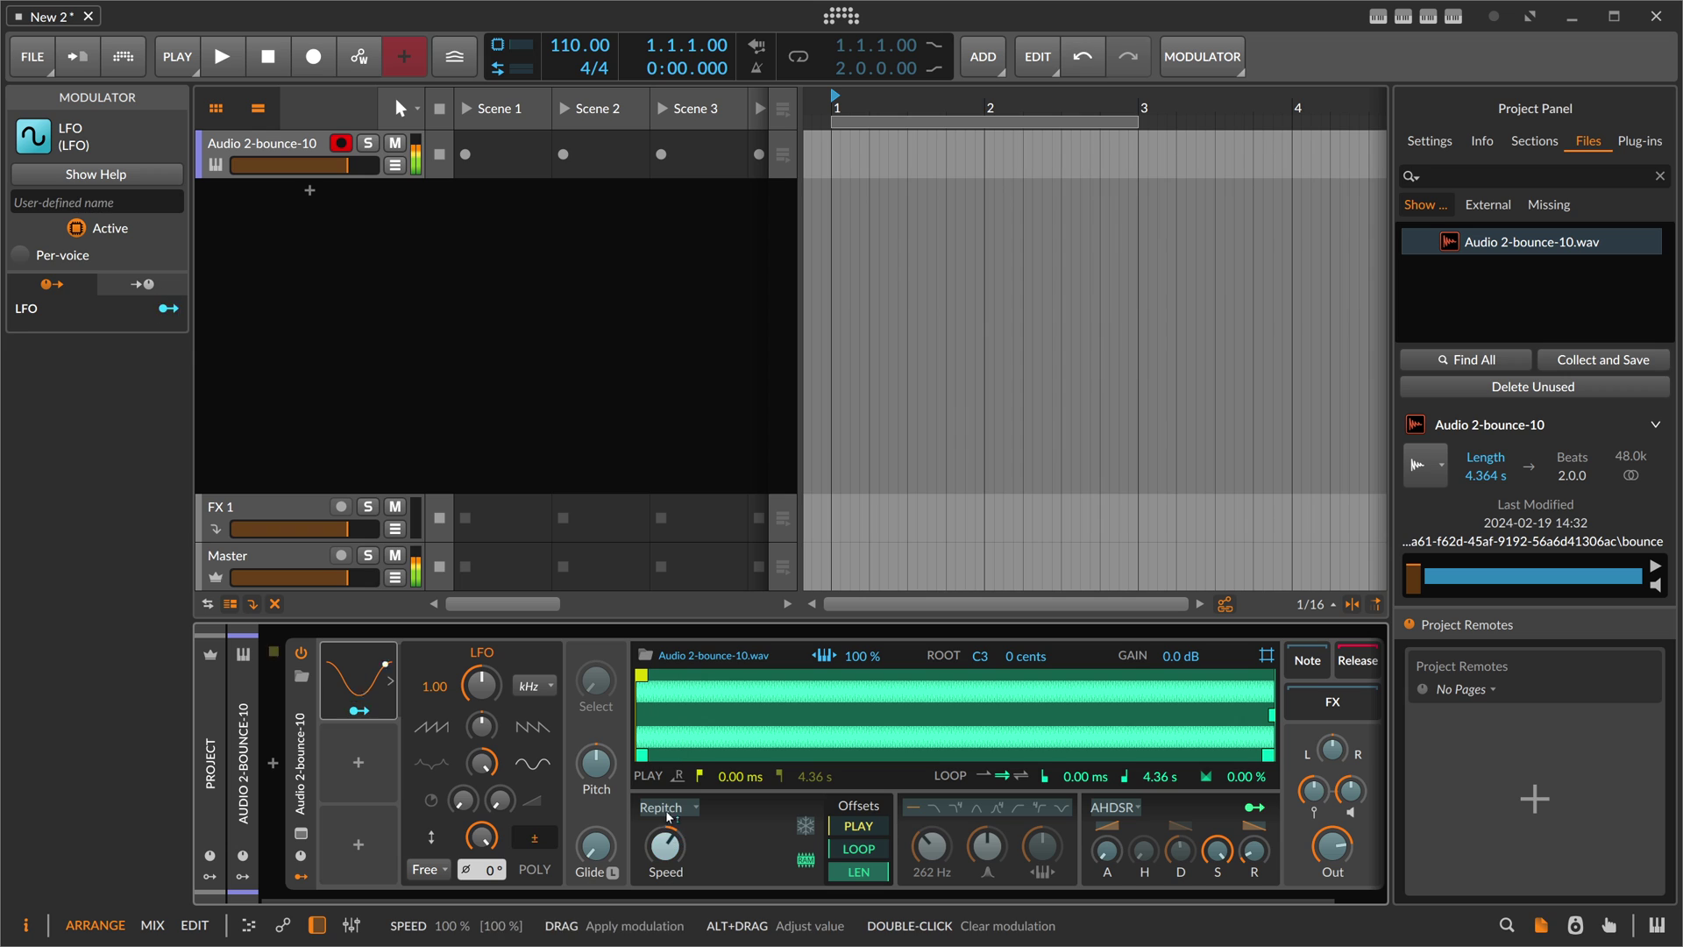
- Route the LFO to the Sampler's speed with a modulation amount of 1.280
{"action": "mouse_move", "coordinate": [596, 763]}
{"action": "left_mouse_down"}
{"action": "mouse_move", "coordinate": [596, 710]}
{"action": "mouse_move", "coordinate": [596, 771]}
{"action": "left_mouse_up"}
{"action": "mouse_move", "coordinate": [666, 846]}
{"action": "left_mouse_down"}
{"action": "mouse_move", "coordinate": [666, 798]}
{"action": "mouse_move", "coordinate": [660, 846]}
{"action": "left_mouse_up"}
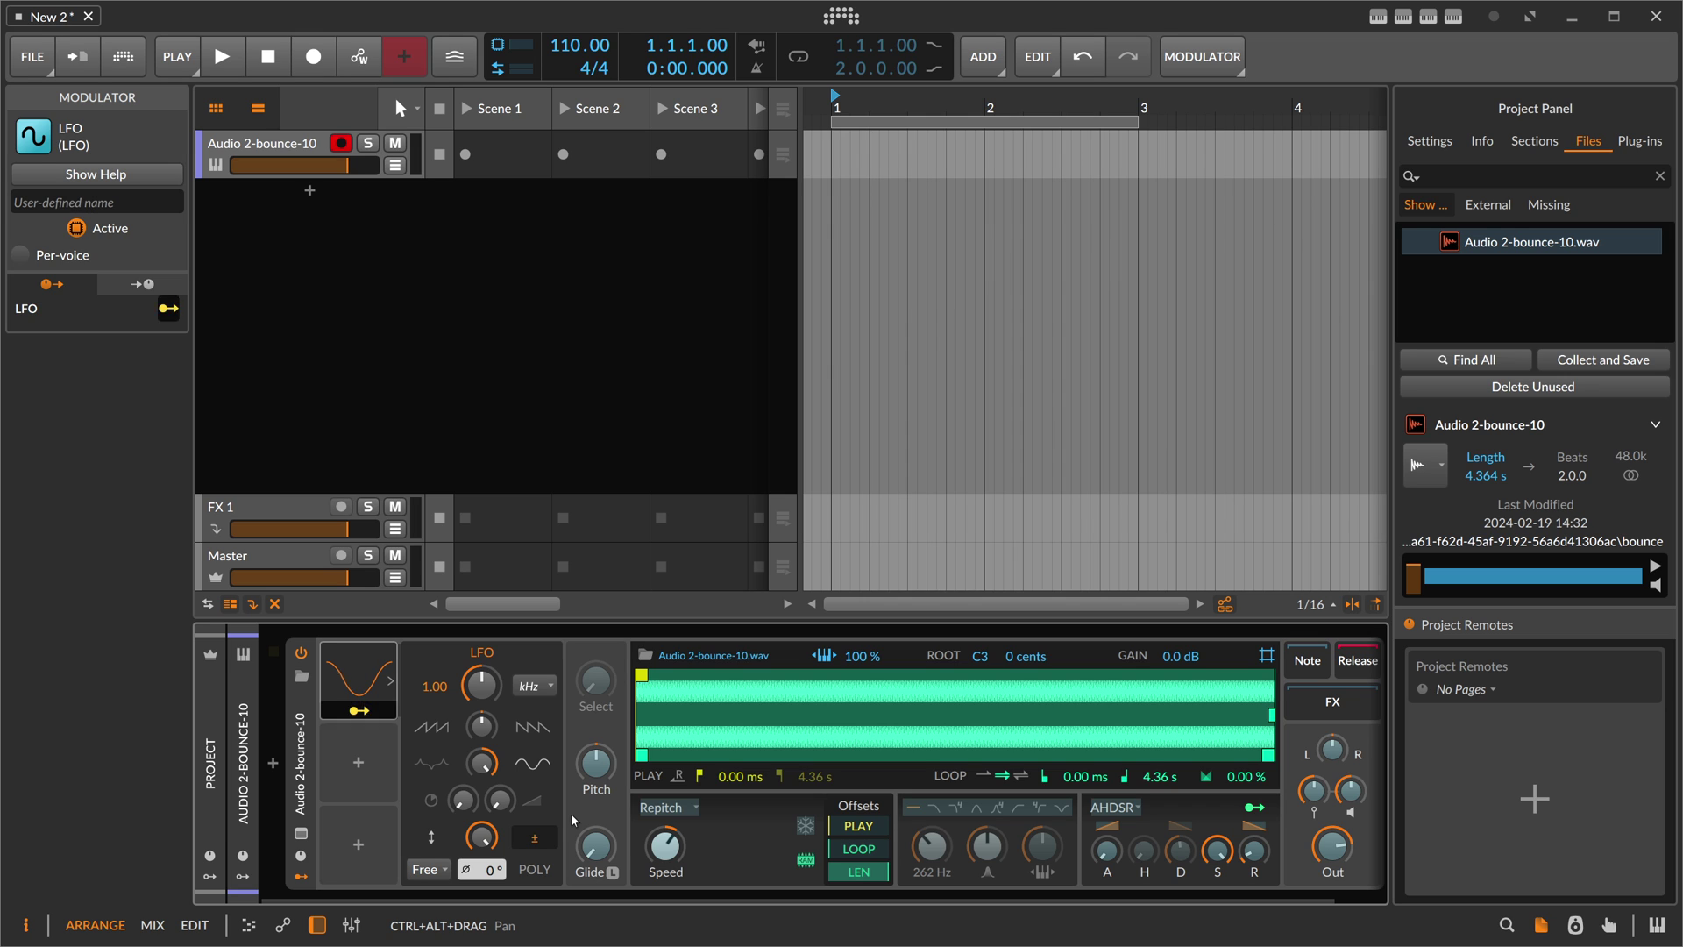
{"action": "left_click_drag", "start_coordinate": [665, 846], "coordinate": [665, 789]}
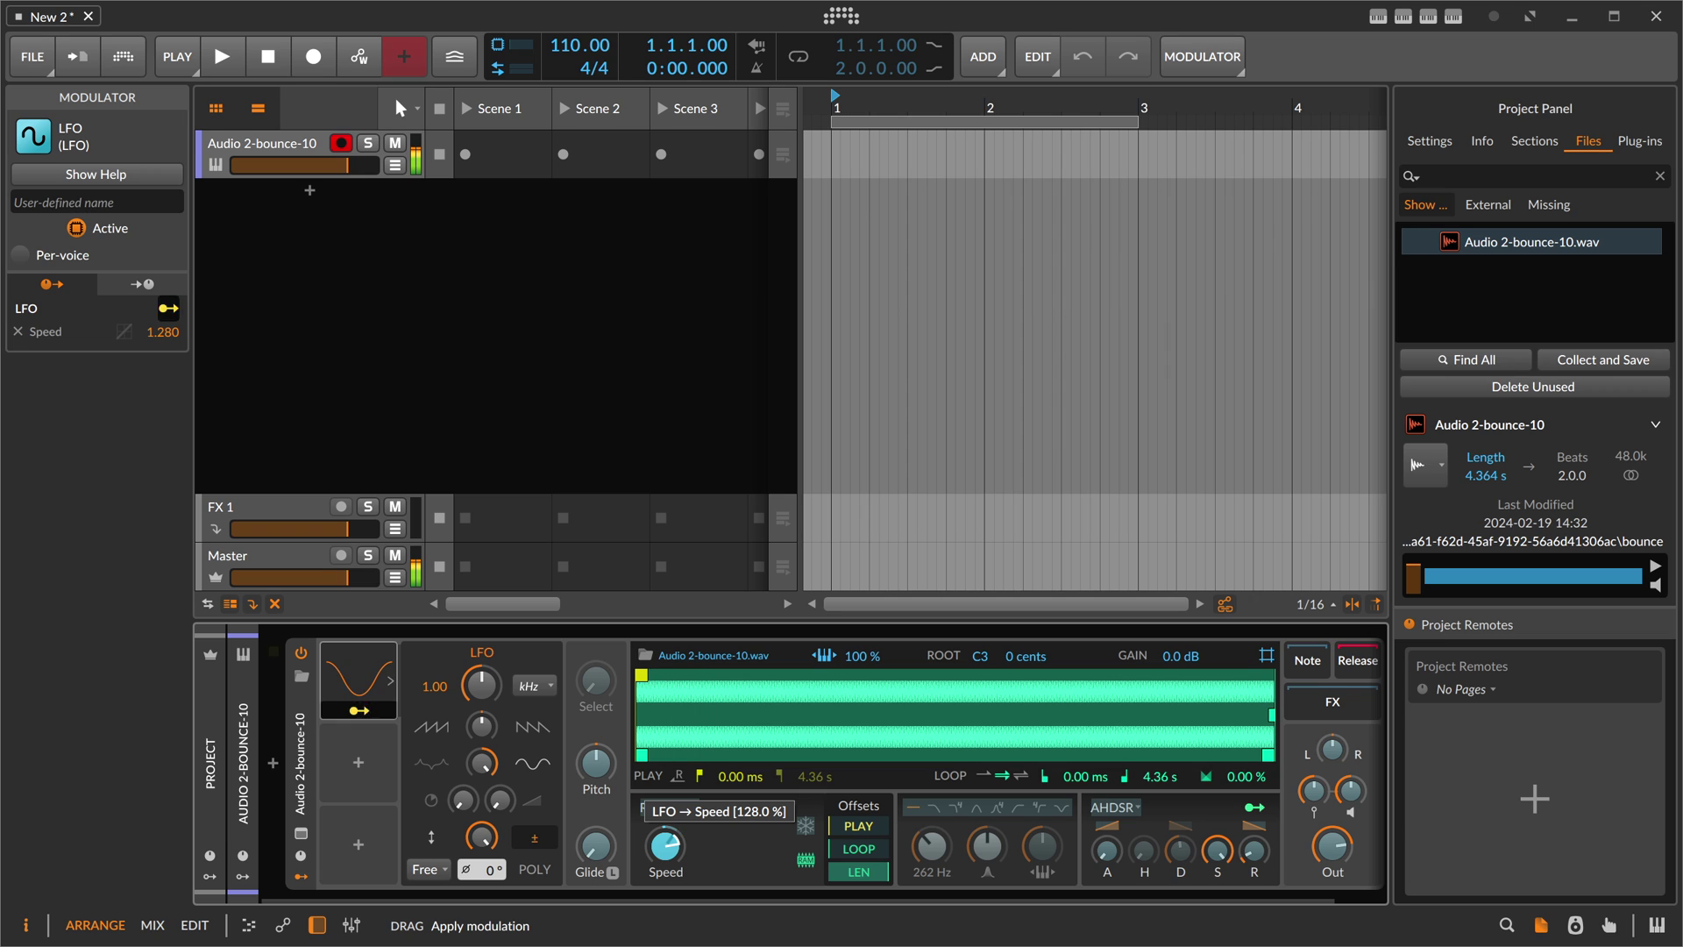
{"action": "left_click_drag", "start_coordinate": [666, 789], "coordinate": [672, 851]}
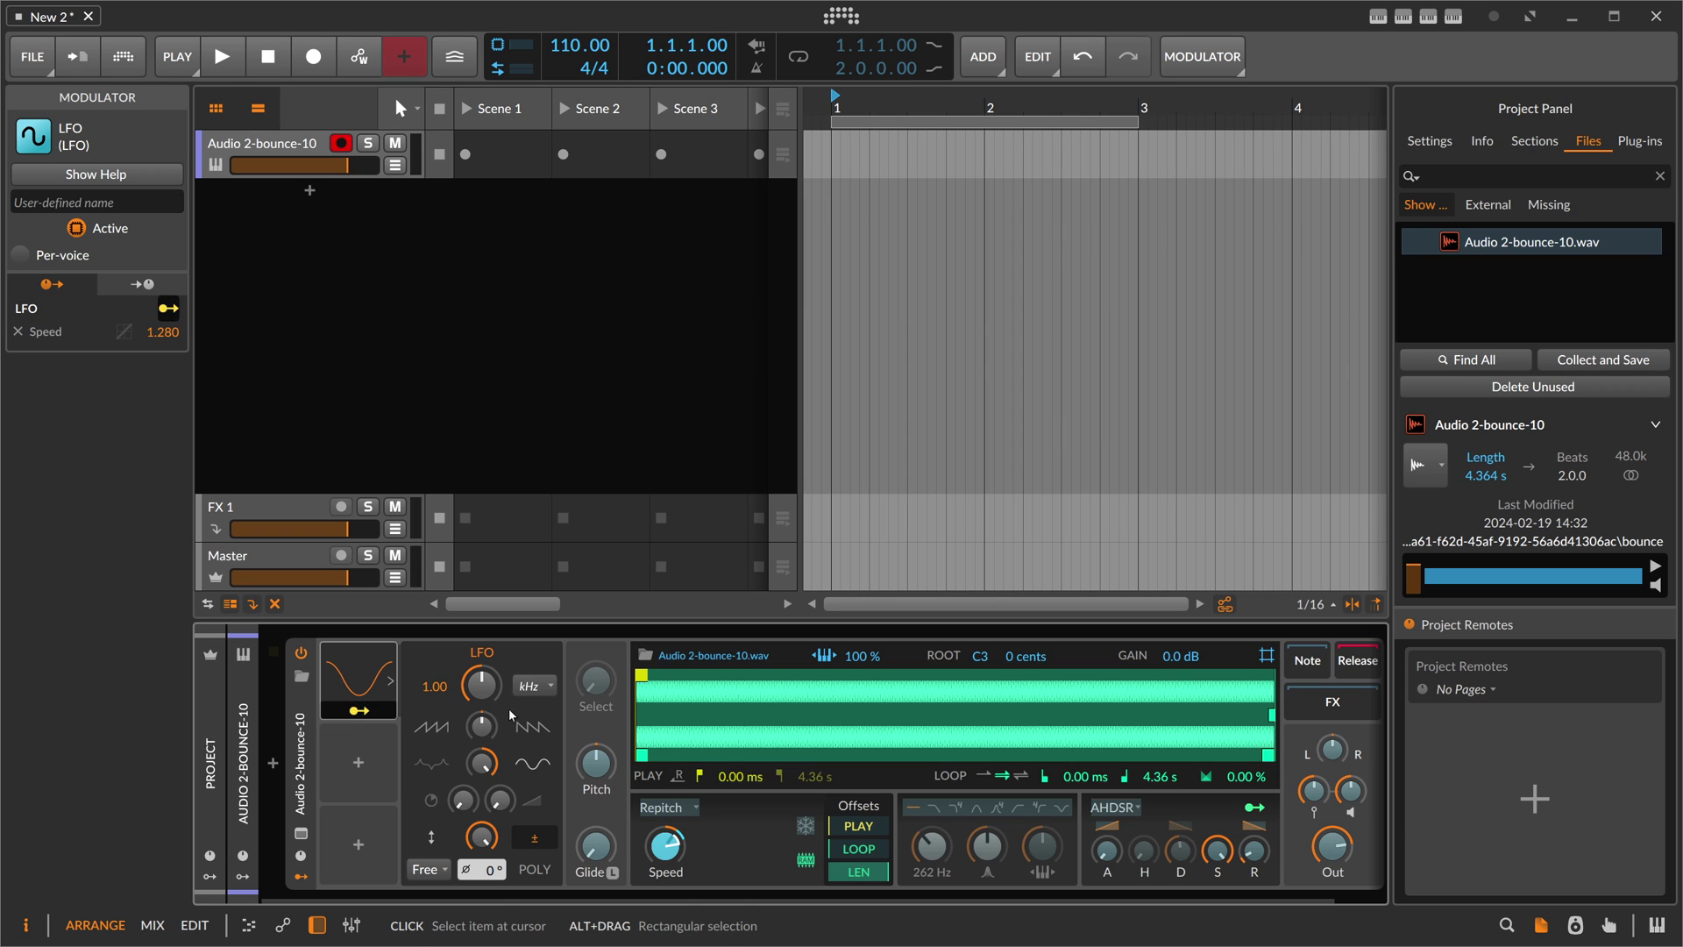
- Configure the LFO with the Pitch (of current note) timebase, a speed modulation amount of 0.851 and per-voice operation
{"action": "left_click", "coordinate": [534, 686]}
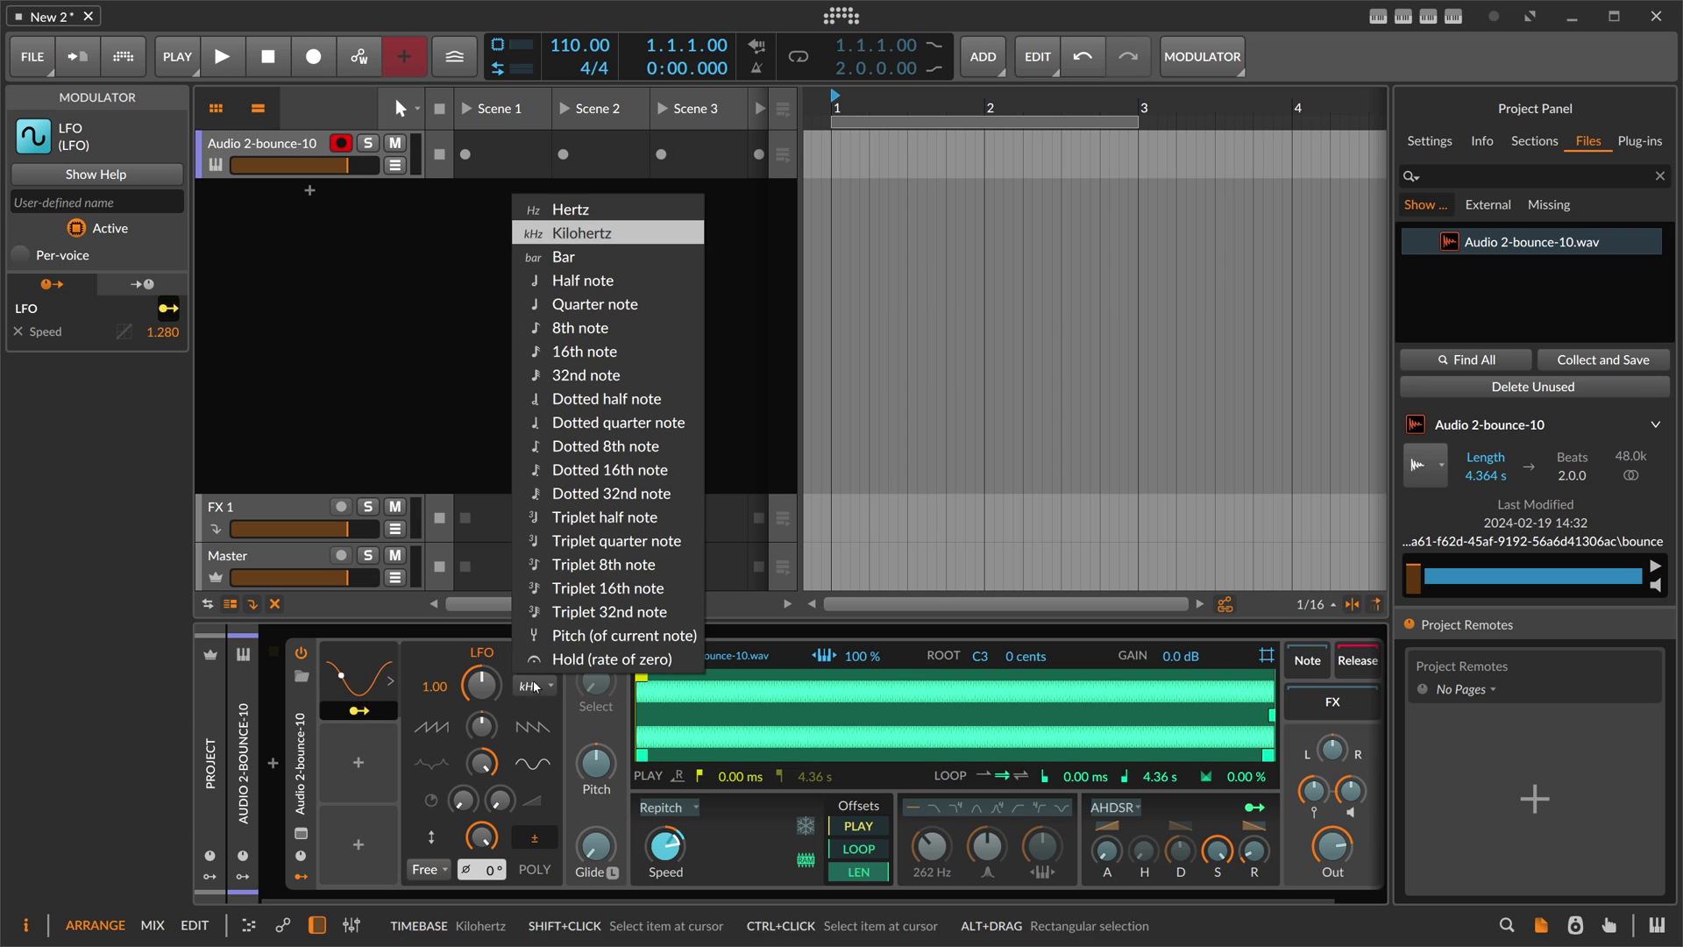
{"action": "left_click", "coordinate": [570, 636]}
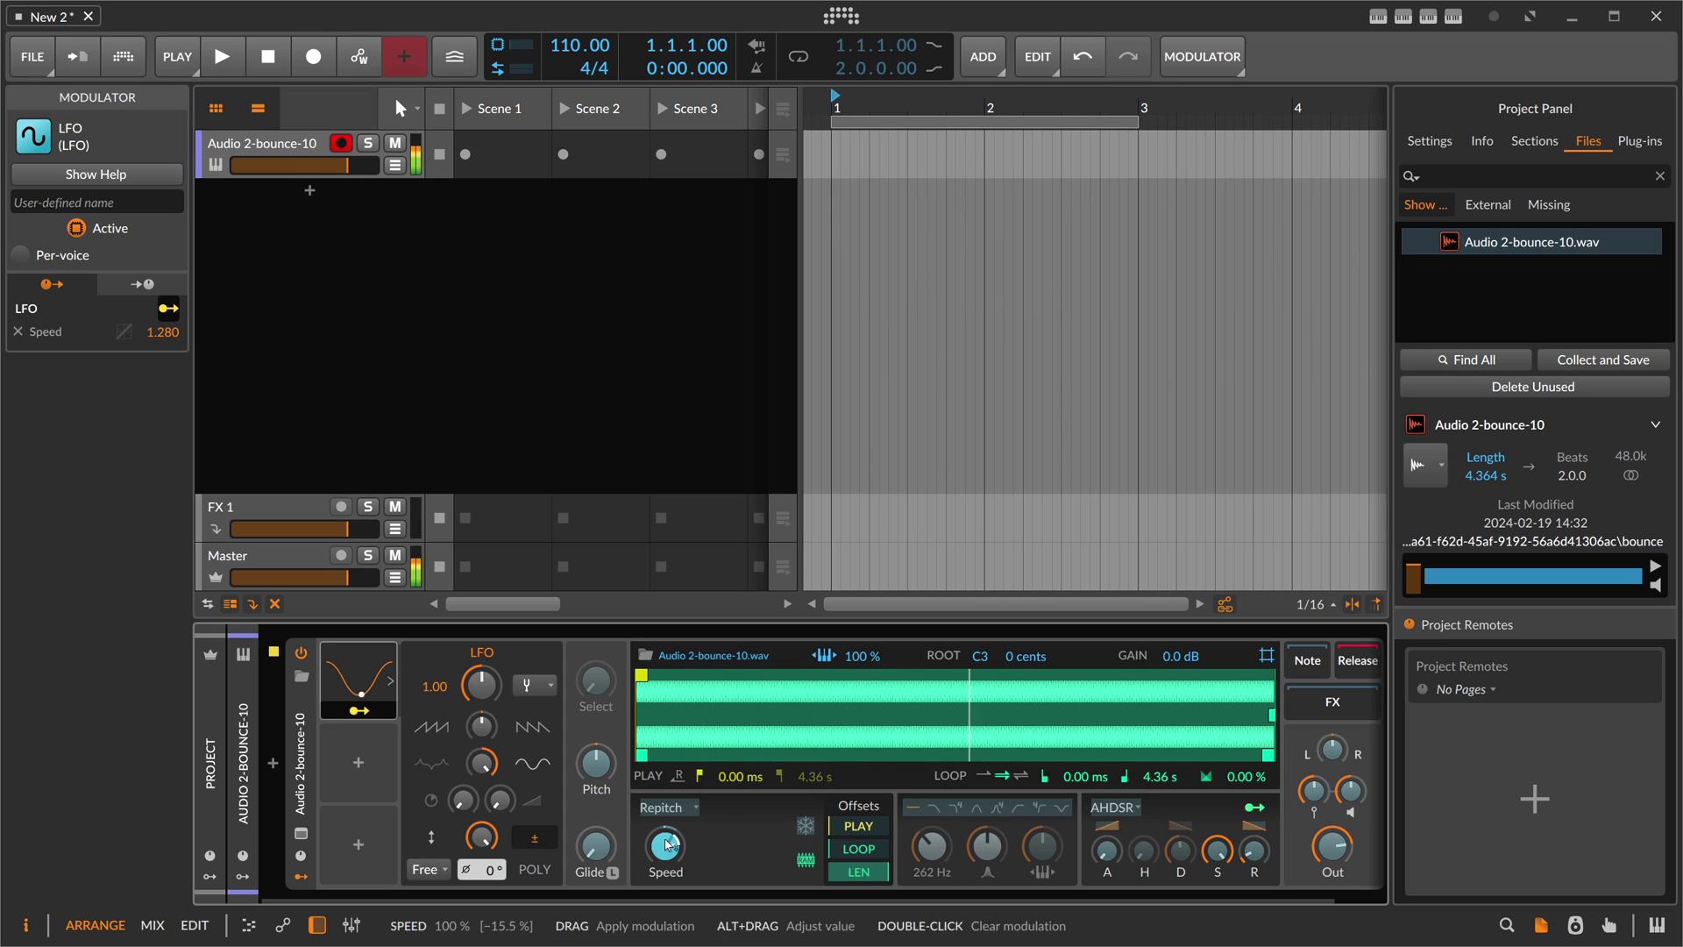
{"action": "mouse_move", "coordinate": [668, 844]}
{"action": "left_mouse_down"}
{"action": "mouse_move", "coordinate": [668, 756]}
{"action": "mouse_move", "coordinate": [660, 833]}
{"action": "left_mouse_up"}
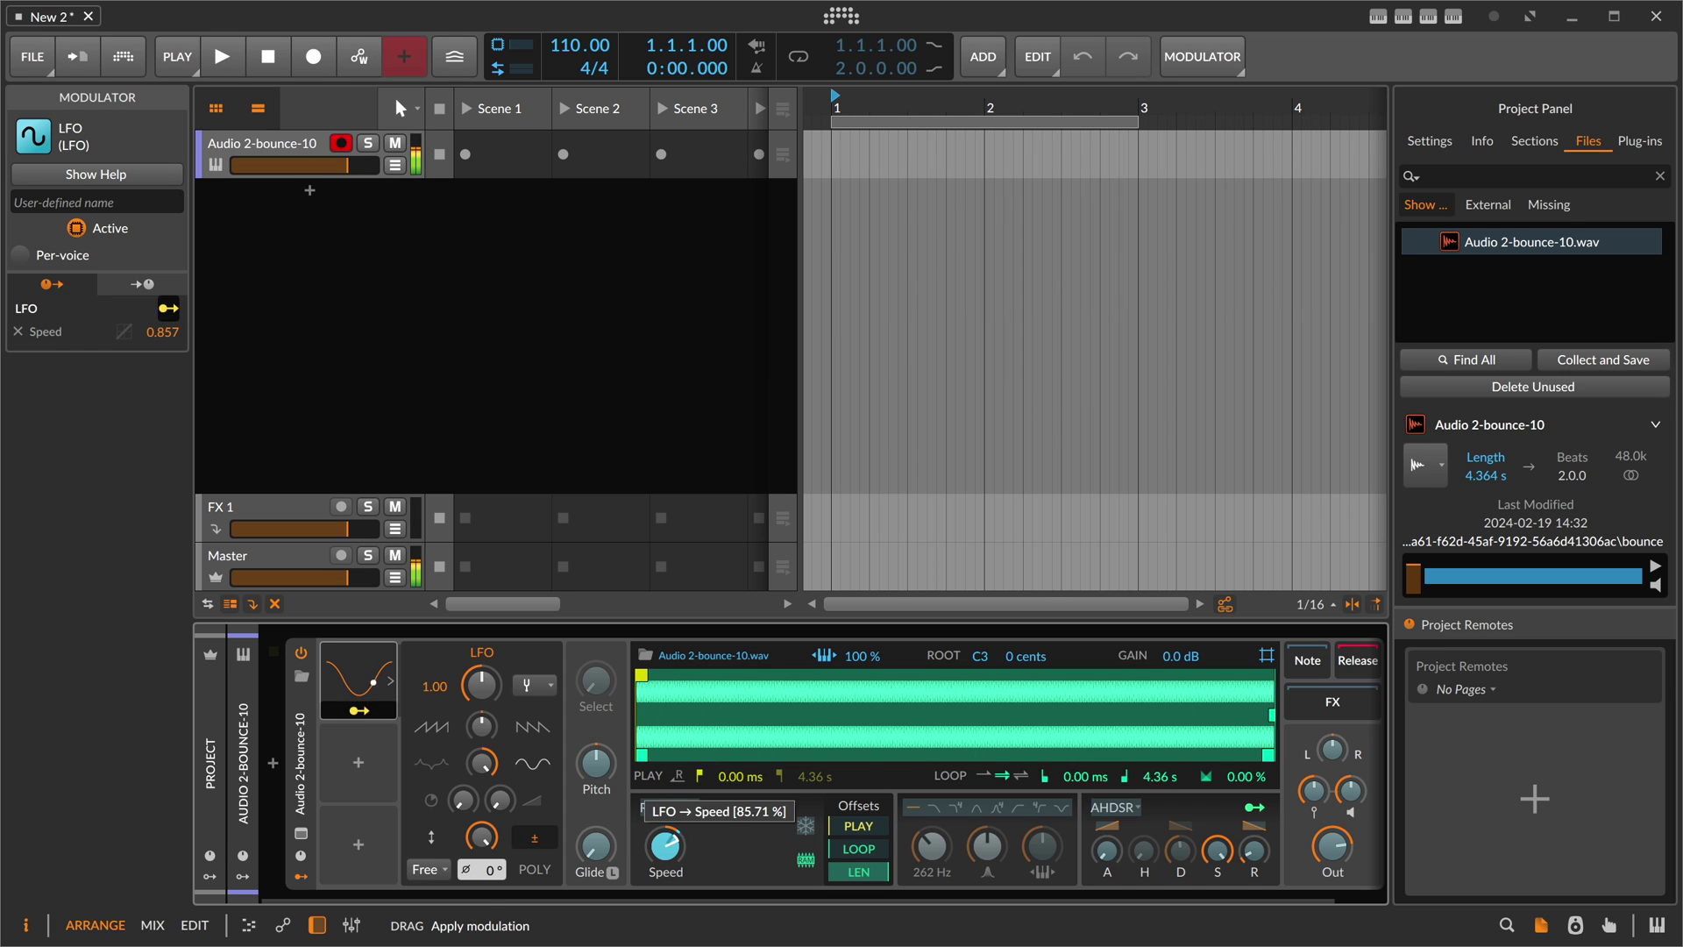
{"action": "left_click_drag", "start_coordinate": [659, 832], "coordinate": [666, 840]}
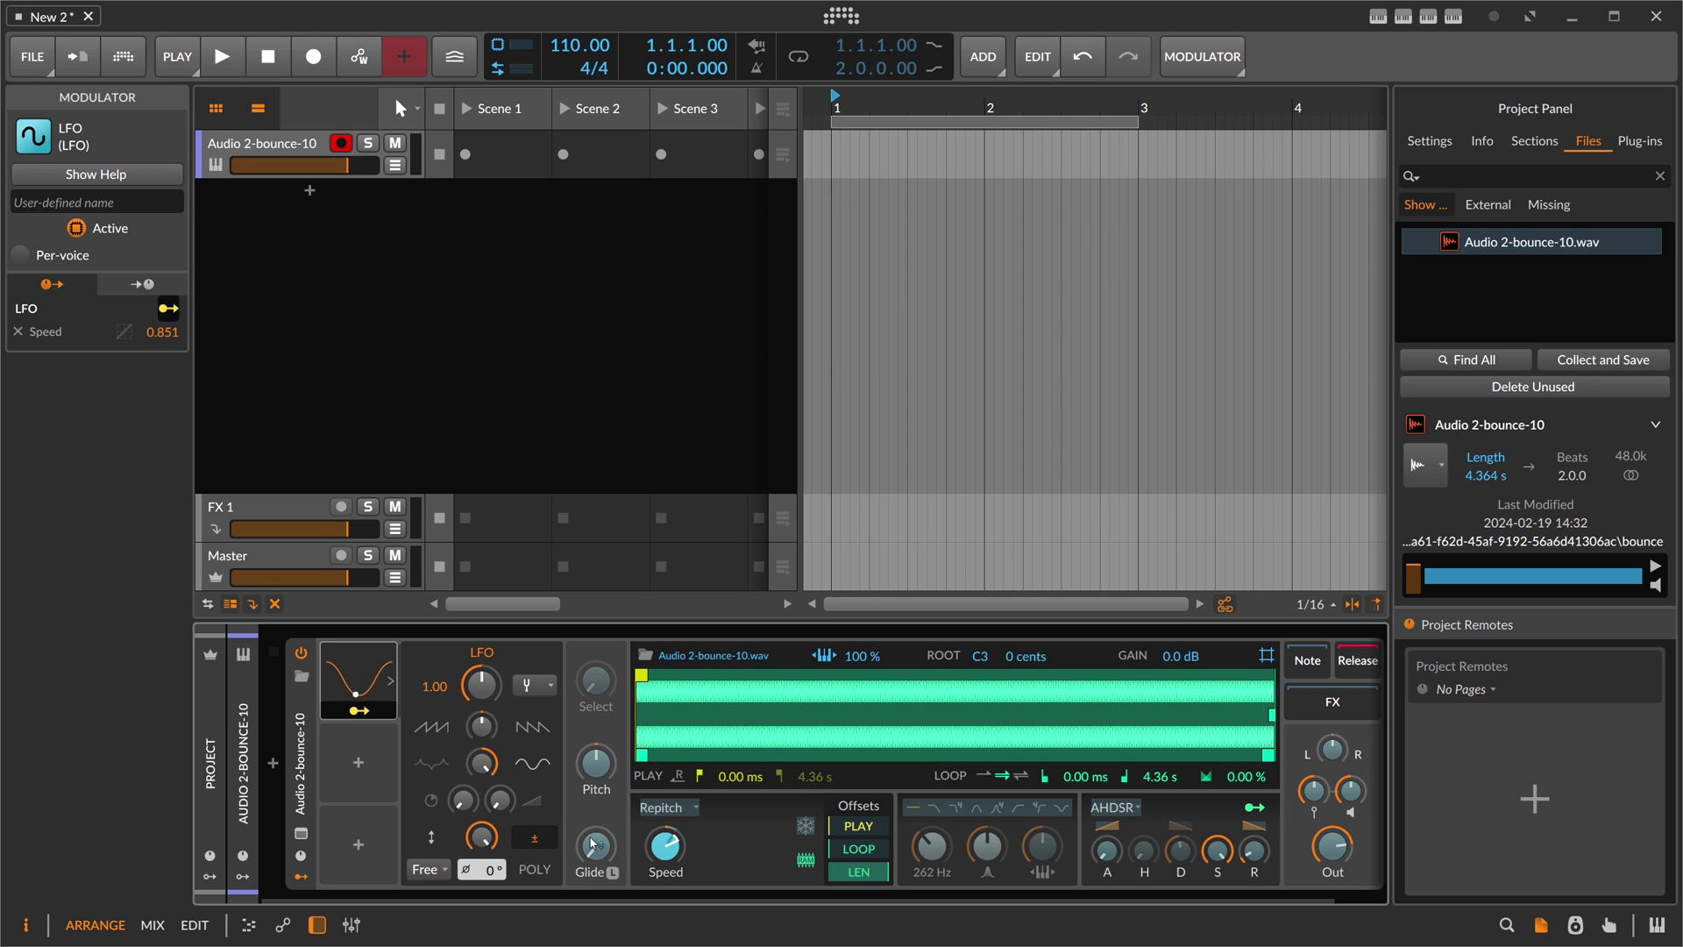
{"action": "left_click", "coordinate": [537, 871]}
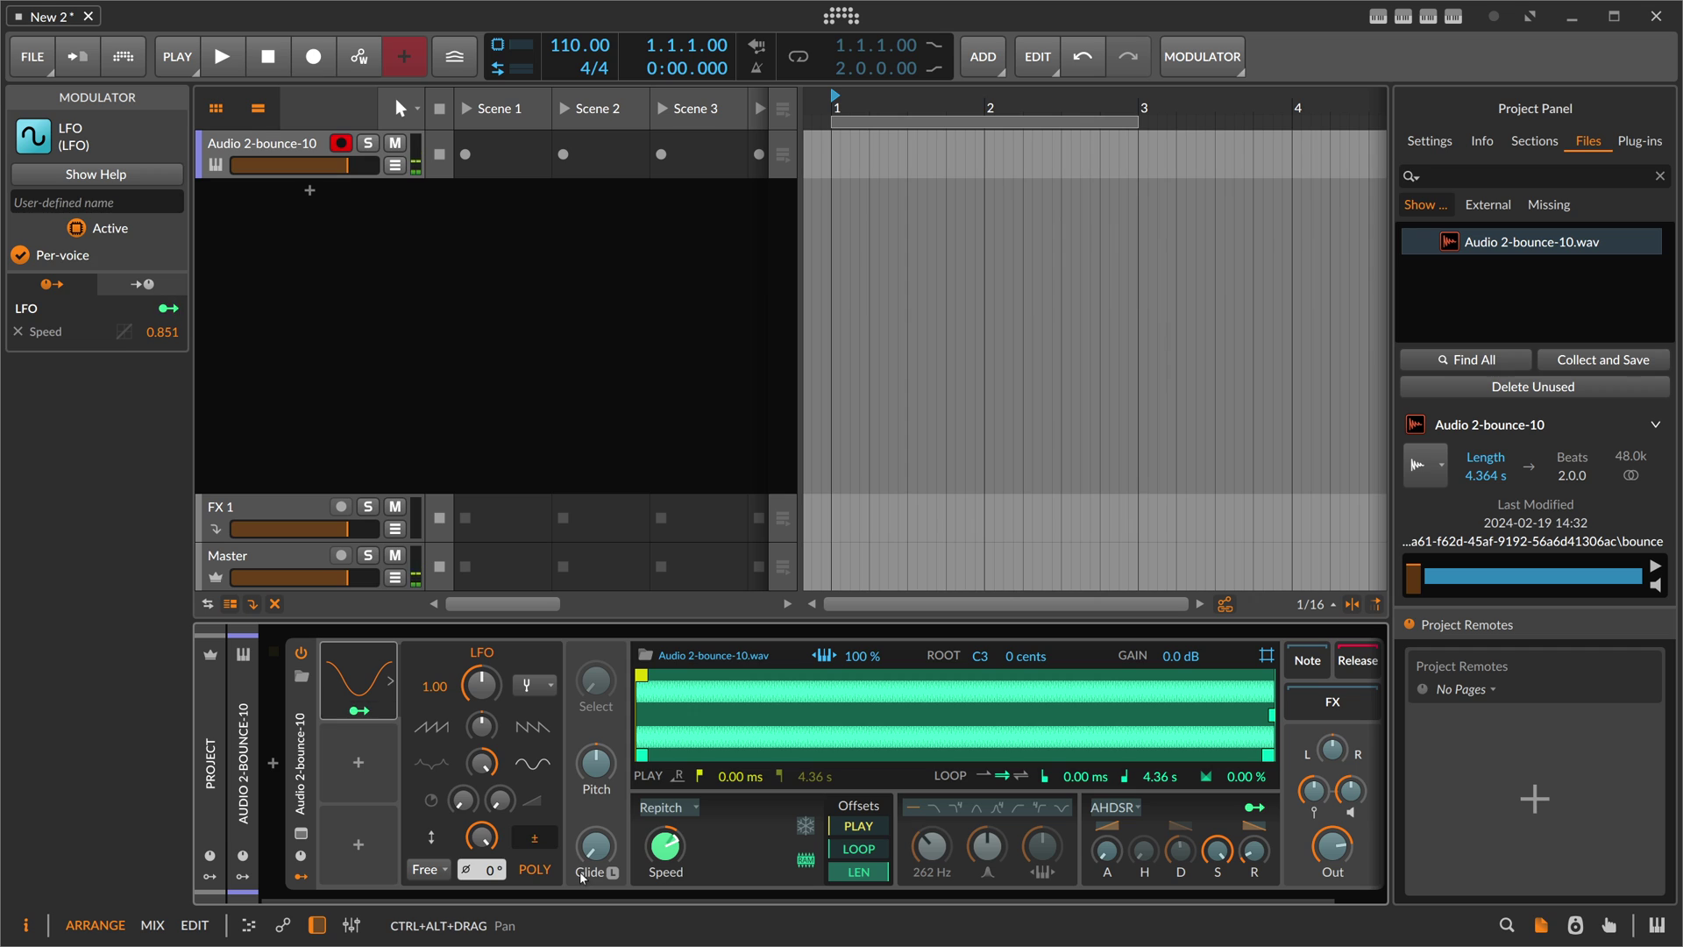
- Detect the sample's root key from the frequency of its loop region
{"action": "left_click", "coordinate": [399, 734]}
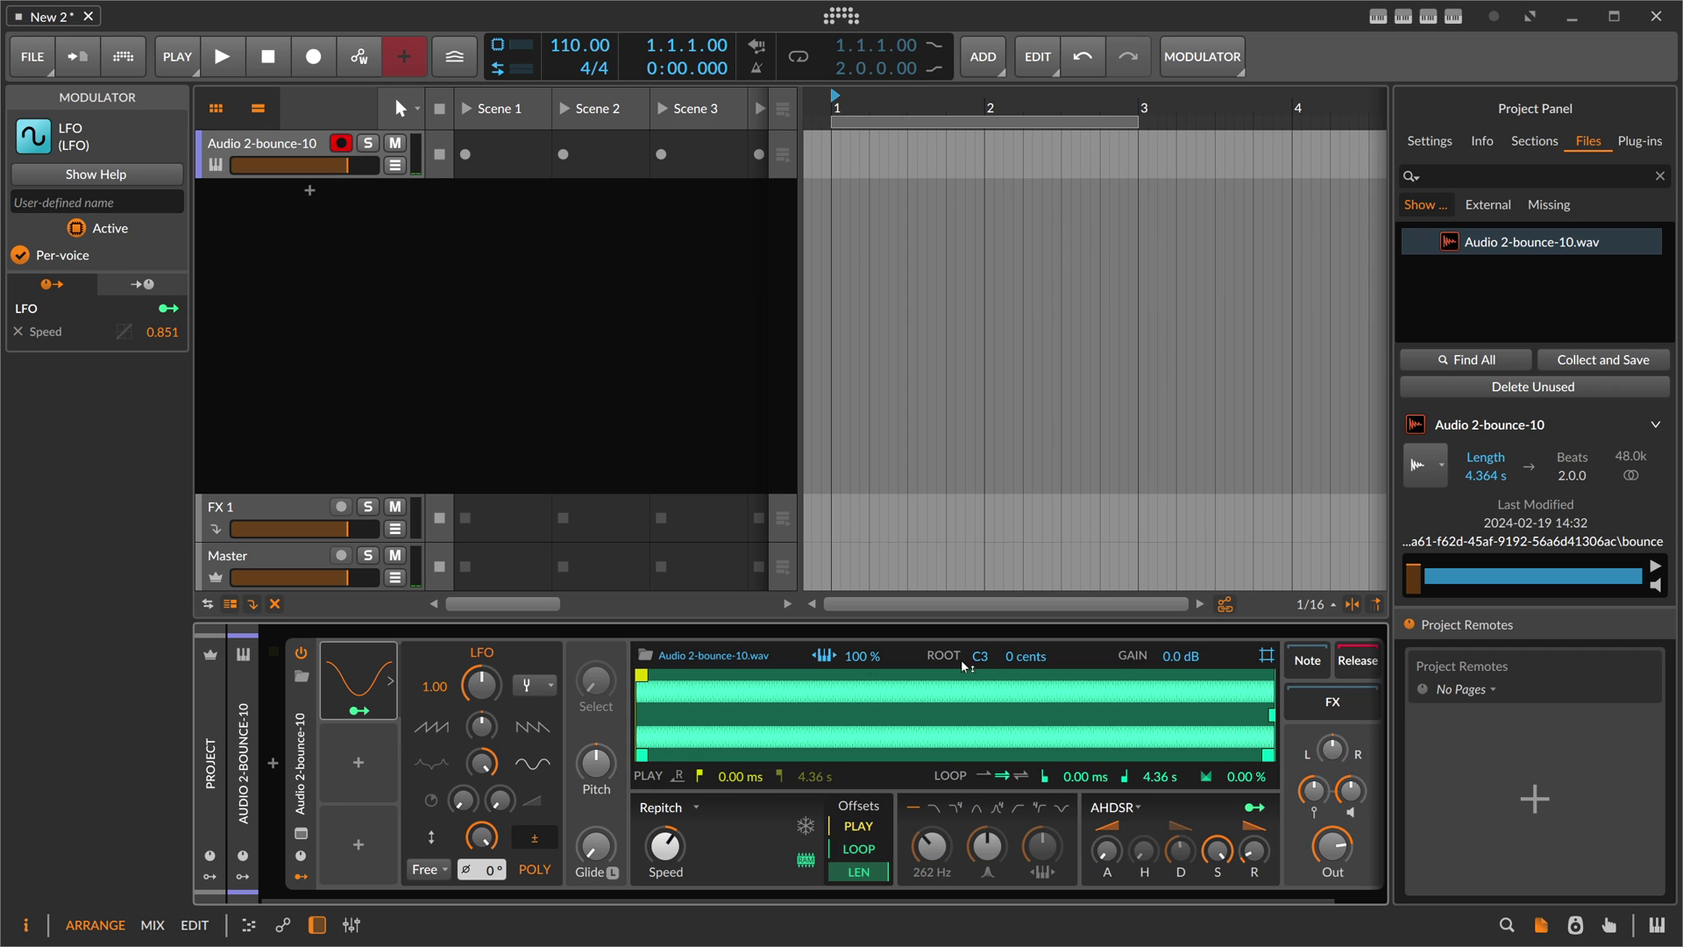
{"action": "right_click", "coordinate": [908, 705]}
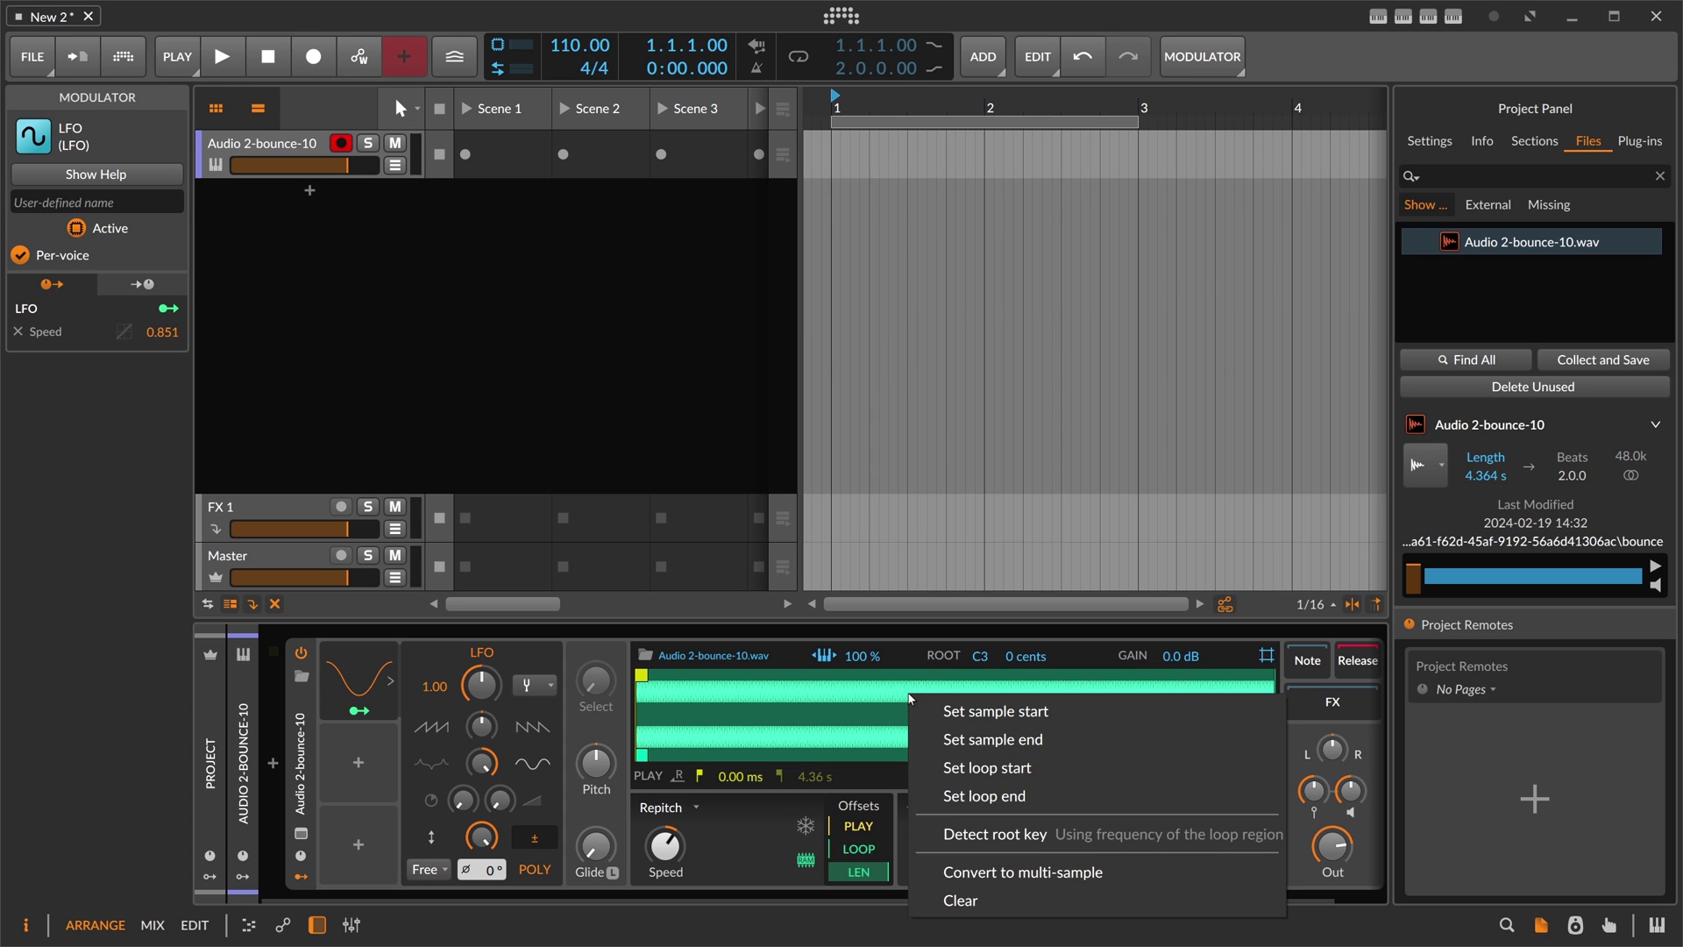
{"action": "left_click", "coordinate": [1000, 833]}
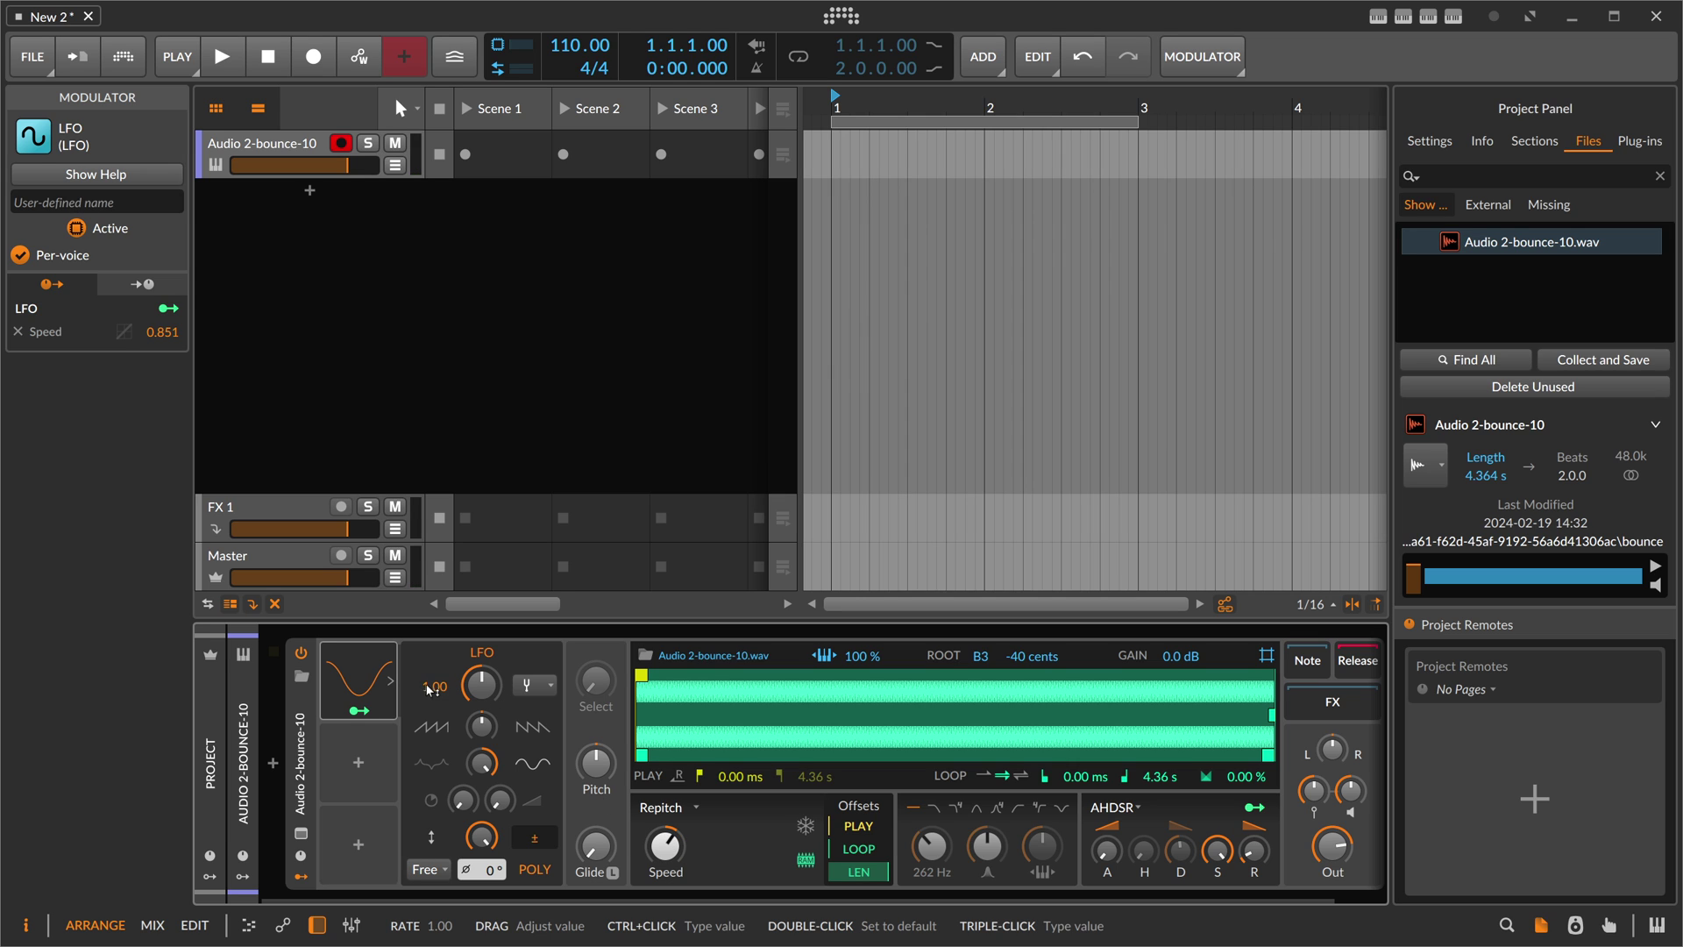
- Set the LFO's rate to 3.00 times the pitch of the current note
{"action": "left_click_drag", "start_coordinate": [426, 691], "coordinate": [435, 689]}
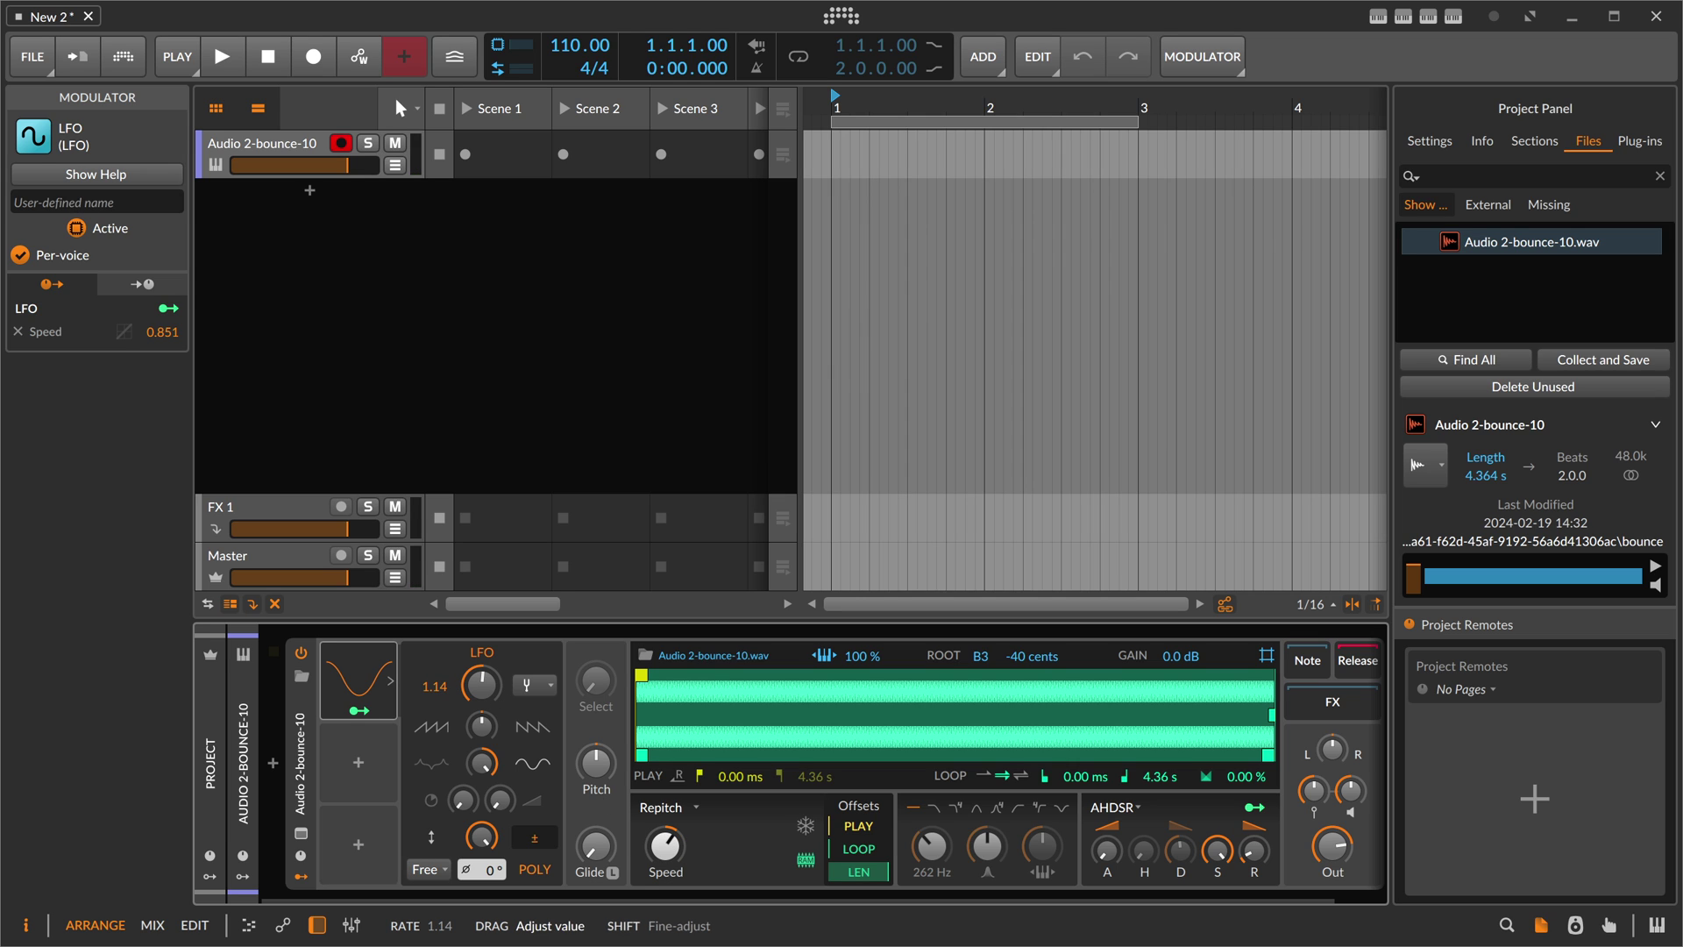
{"action": "left_click", "coordinate": [434, 684], "text": "ctrl"}
{"action": "type", "text": "3"}
{"action": "key", "text": "Return"}
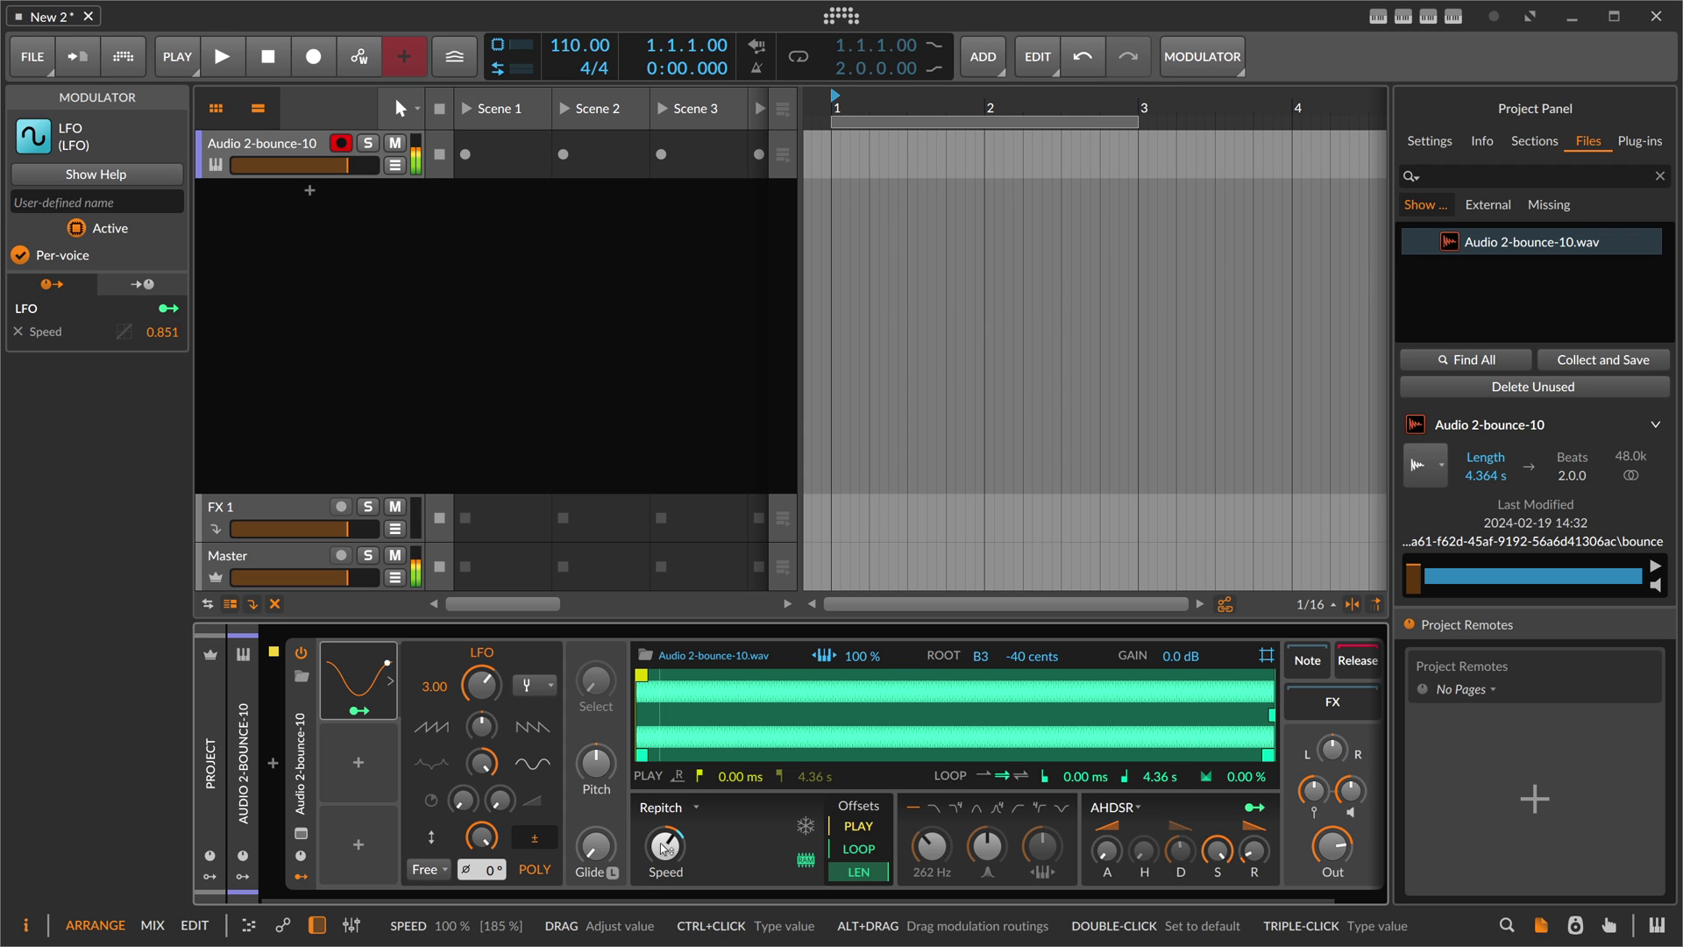
- Raise the LFO's modulation of the Sampler's speed to 1.623 and turn the LFO's own Amount down to 0%
{"action": "left_click", "coordinate": [359, 710]}
{"action": "left_click_drag", "start_coordinate": [666, 846], "coordinate": [665, 813]}
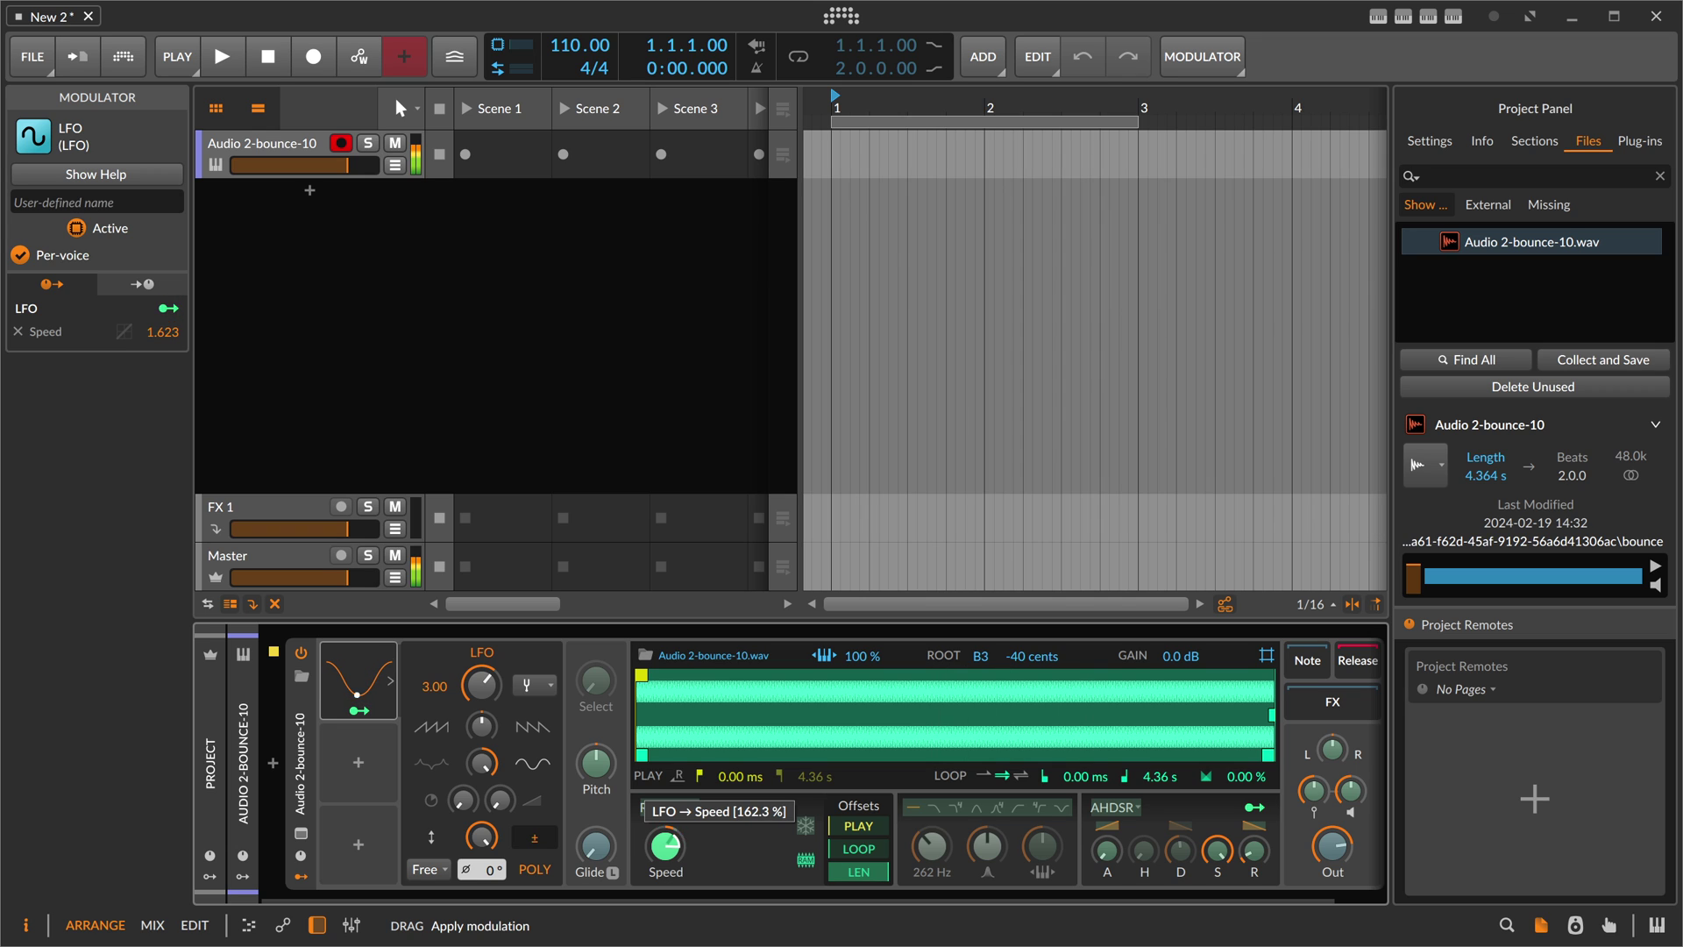
{"action": "left_click_drag", "start_coordinate": [486, 847], "coordinate": [487, 920]}
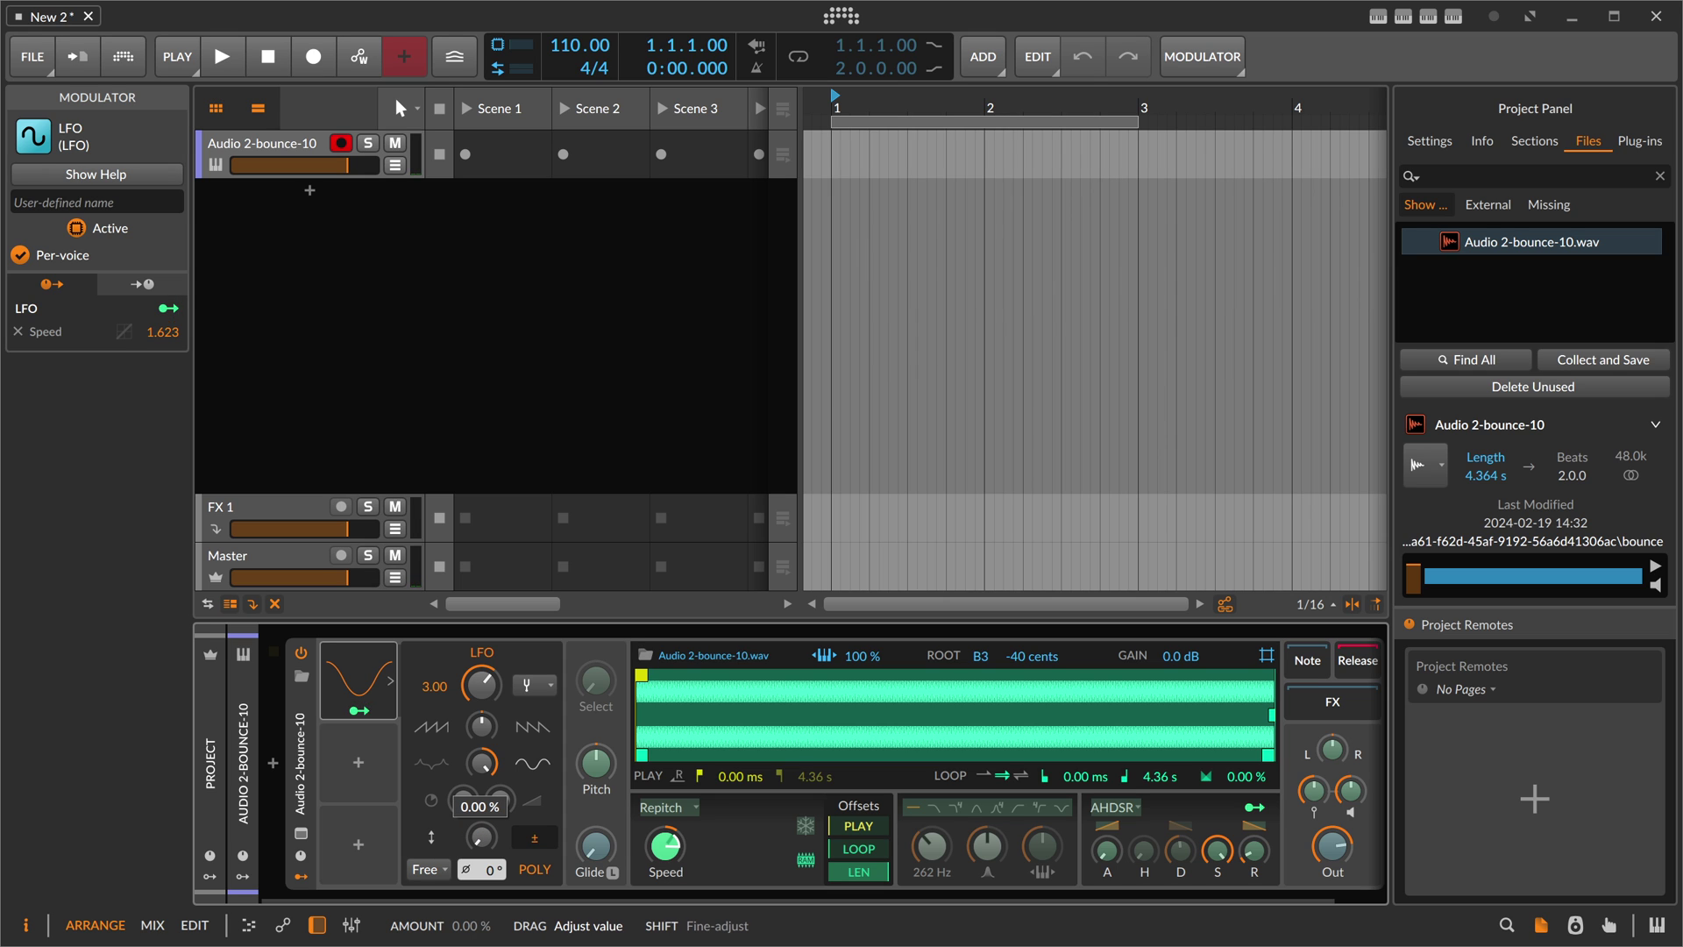
- Add an ADSR modulator to the Sampler and shape it as a short decay with no sustain
{"action": "left_click", "coordinate": [359, 761]}
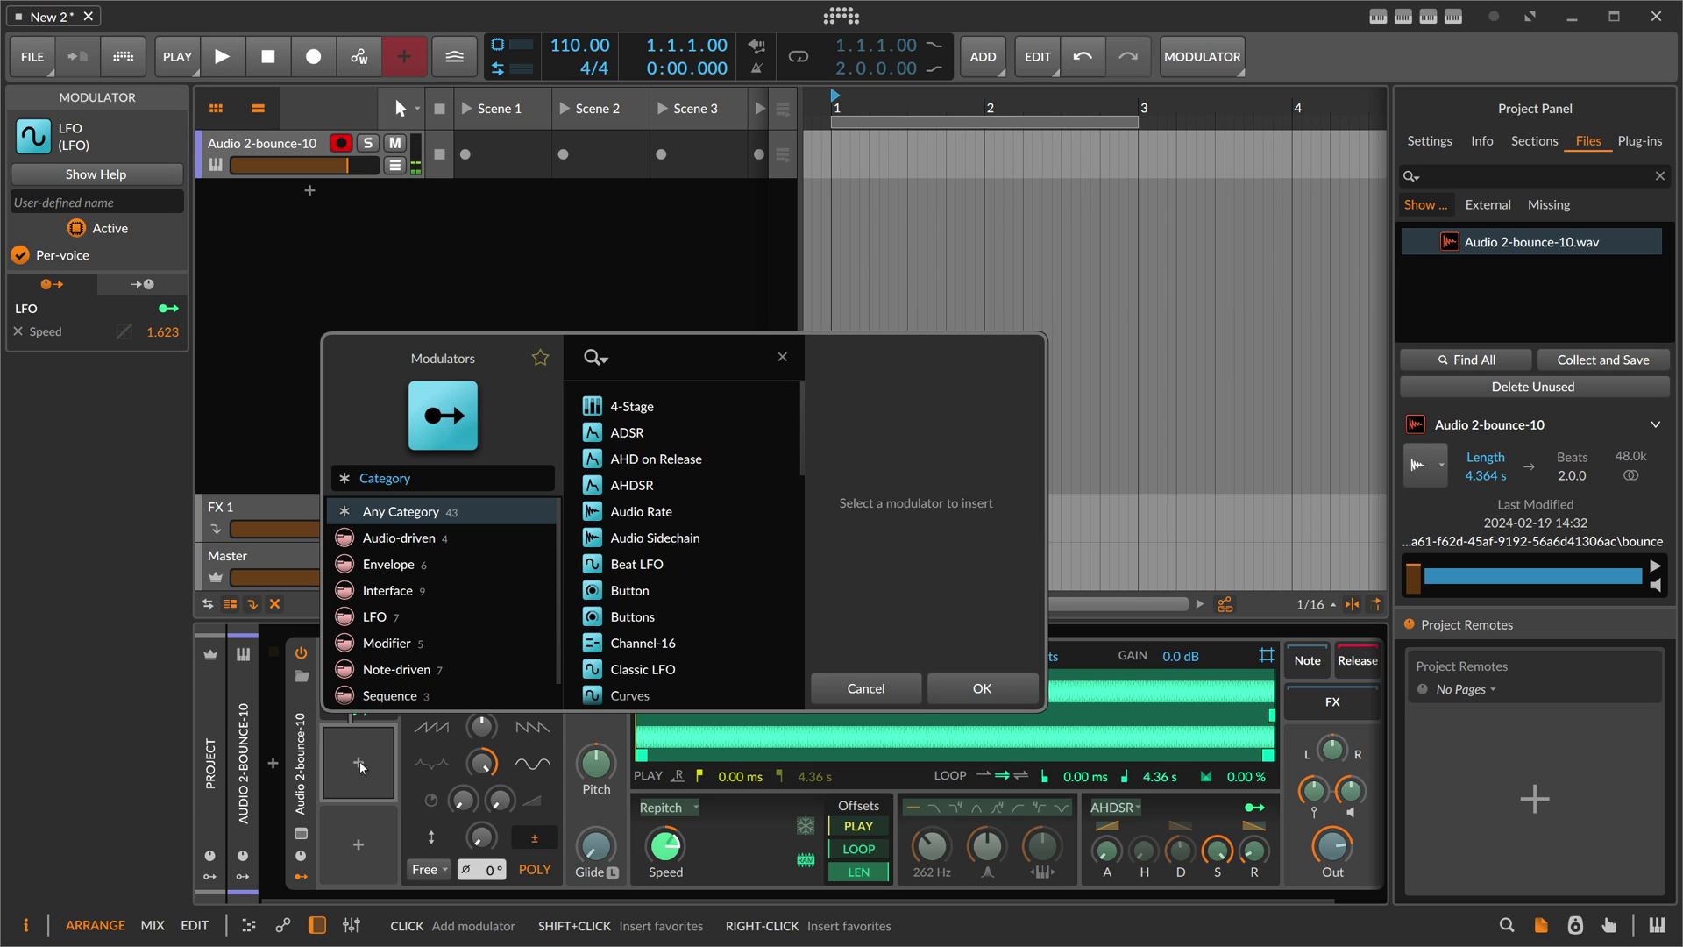
{"action": "type", "text": "ad"}
{"action": "double_click", "coordinate": [628, 406]}
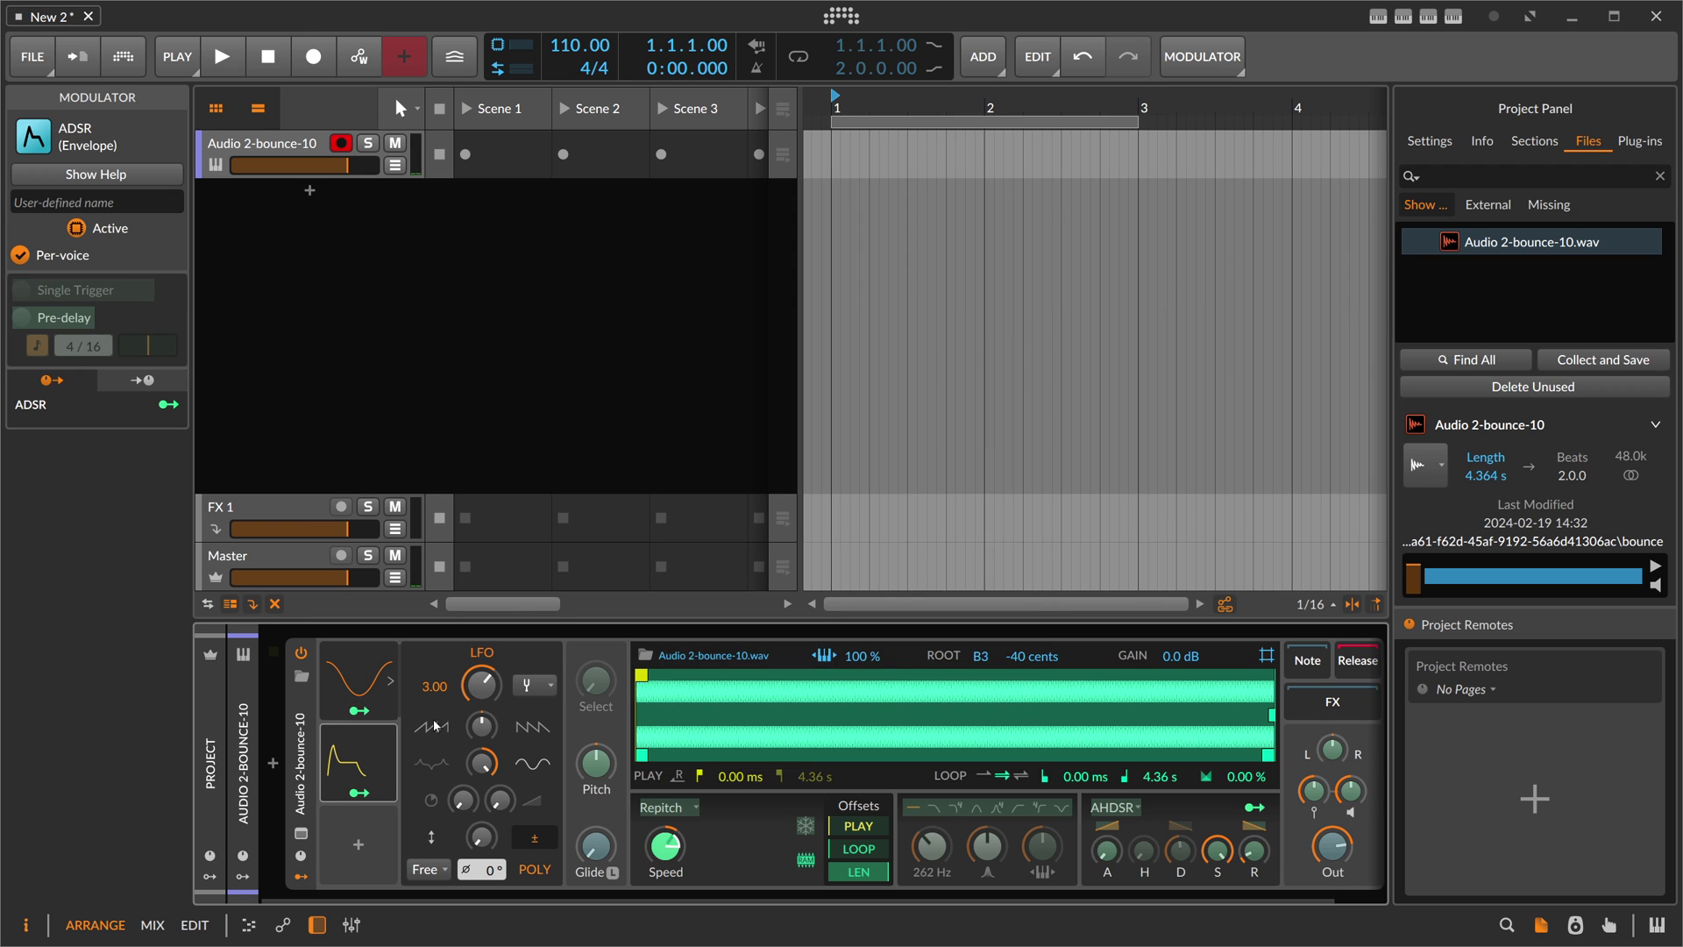
{"action": "left_click_drag", "start_coordinate": [596, 843], "coordinate": [758, 861]}
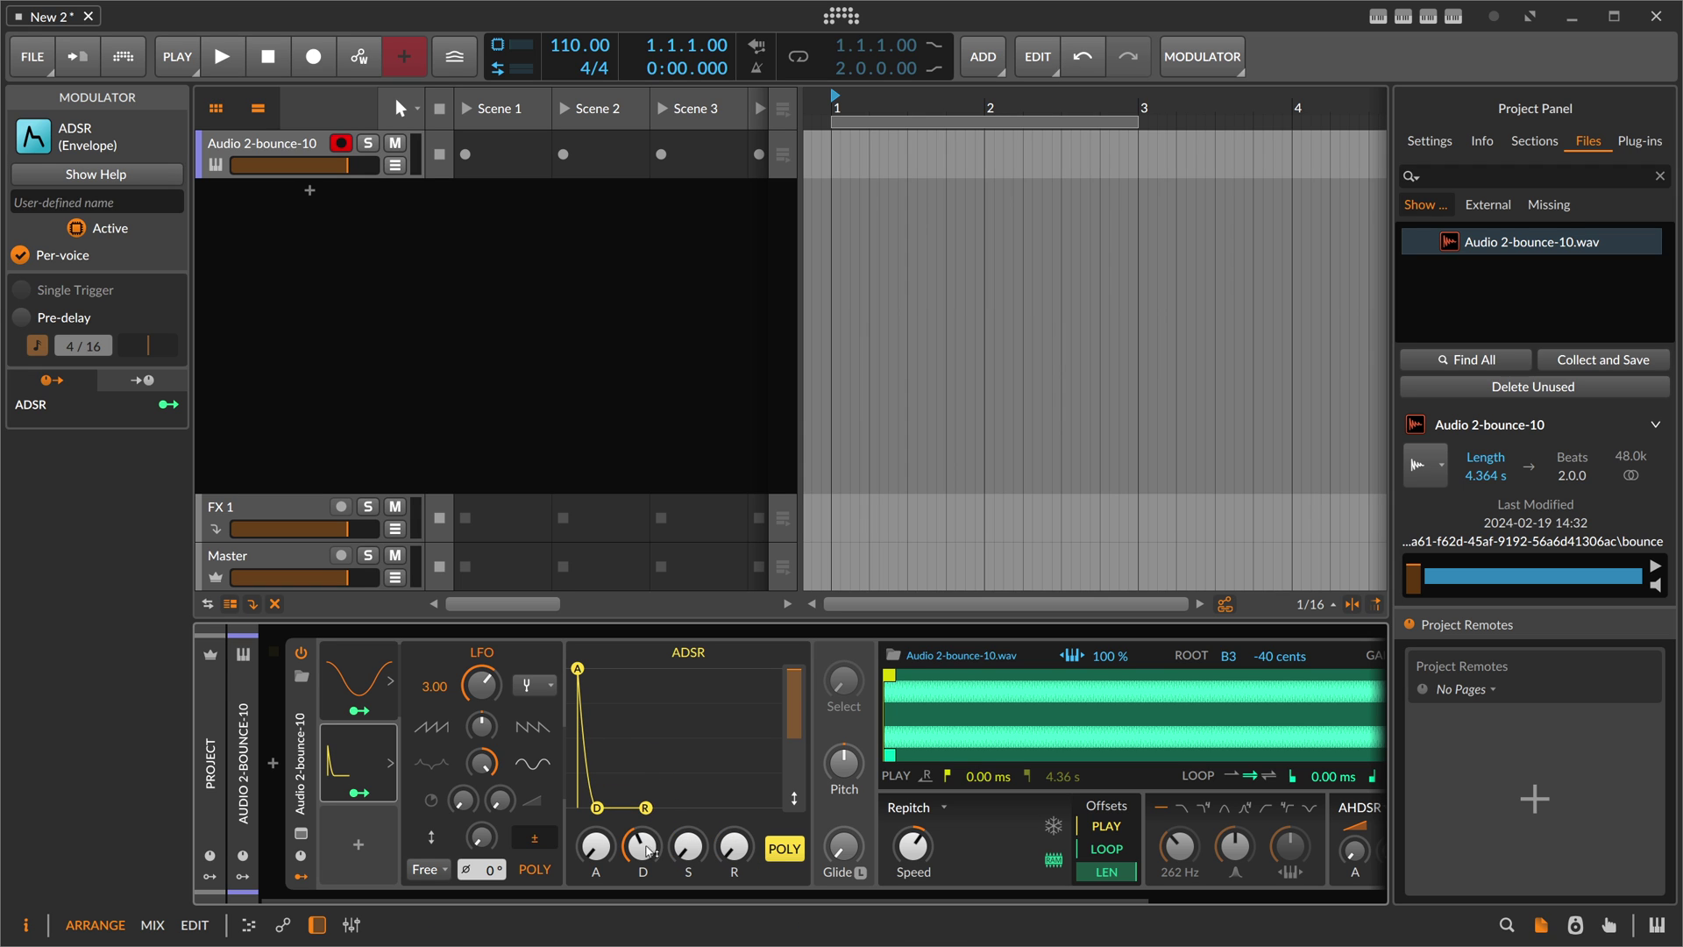
{"action": "left_click", "coordinate": [354, 752]}
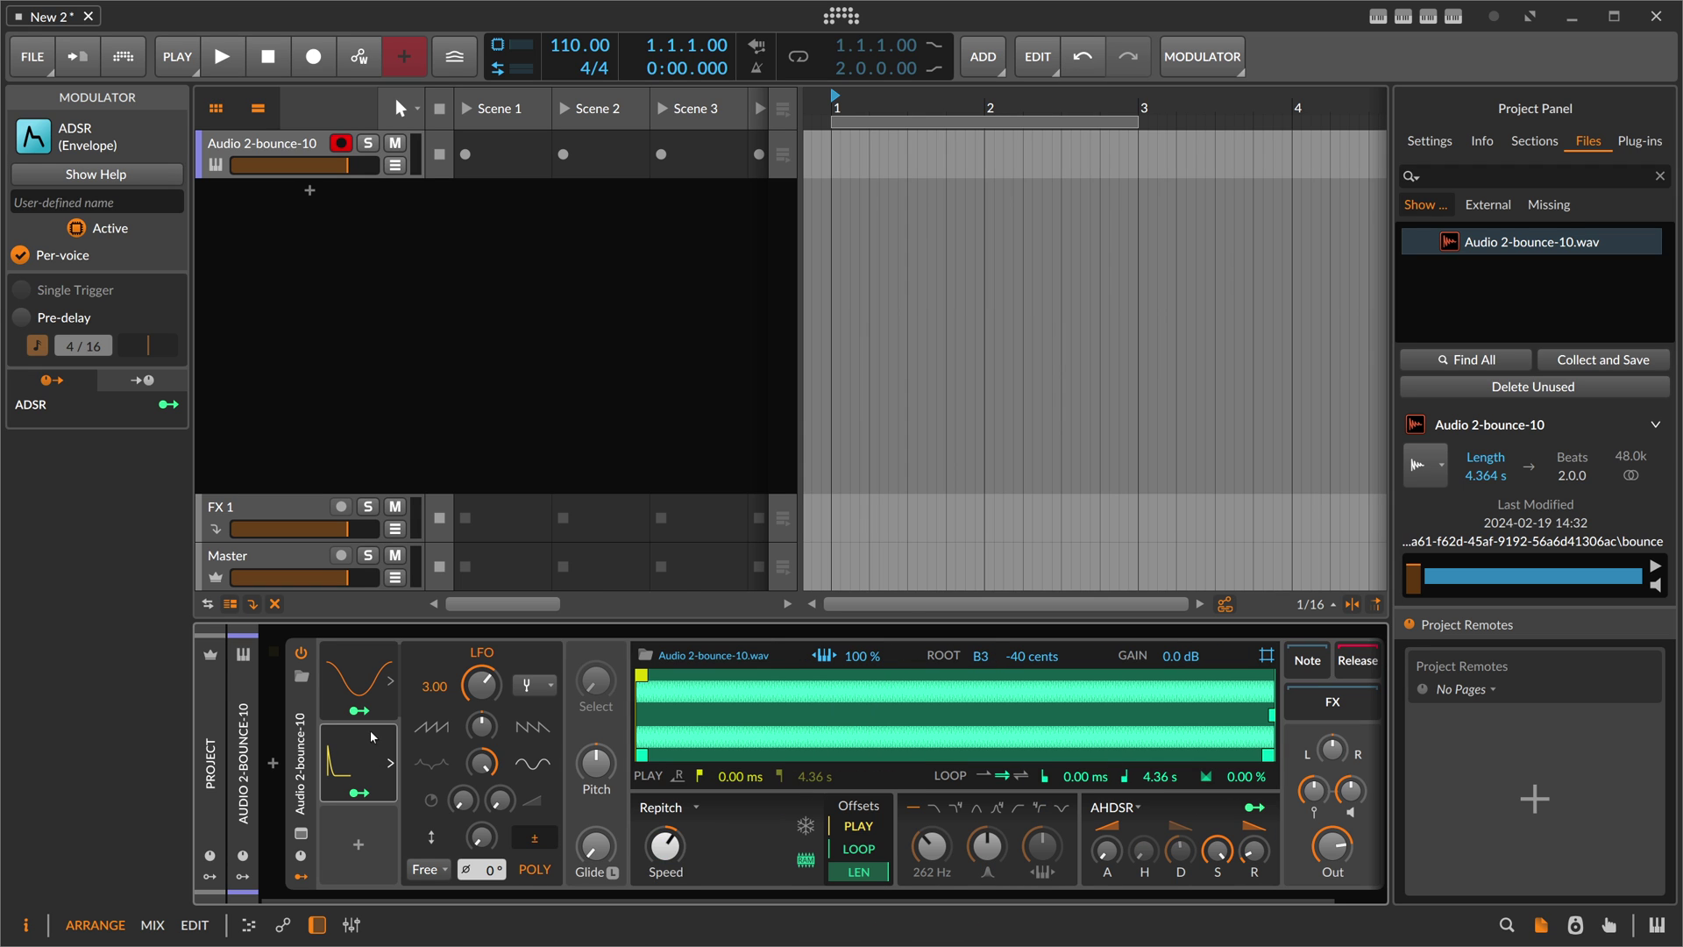
- Route the ADSR to the LFO's Amount with a modulation of 1.000 and set the LFO's rate to 7.00
{"action": "left_click", "coordinate": [358, 792]}
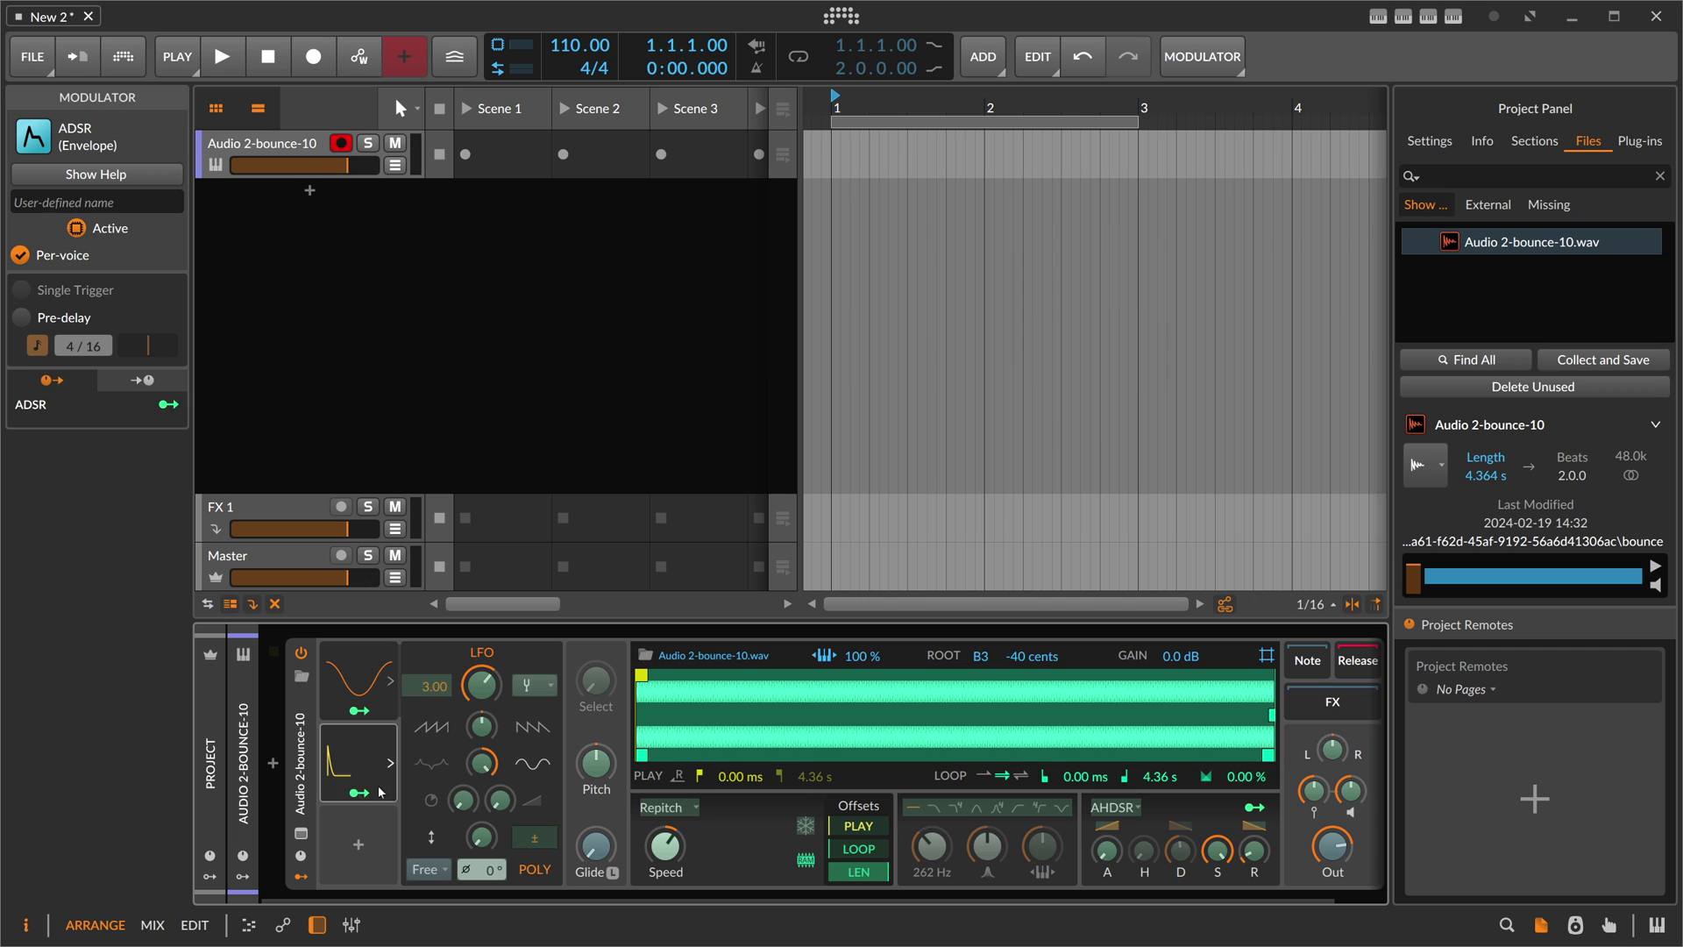
{"action": "left_click_drag", "start_coordinate": [481, 837], "coordinate": [481, 789]}
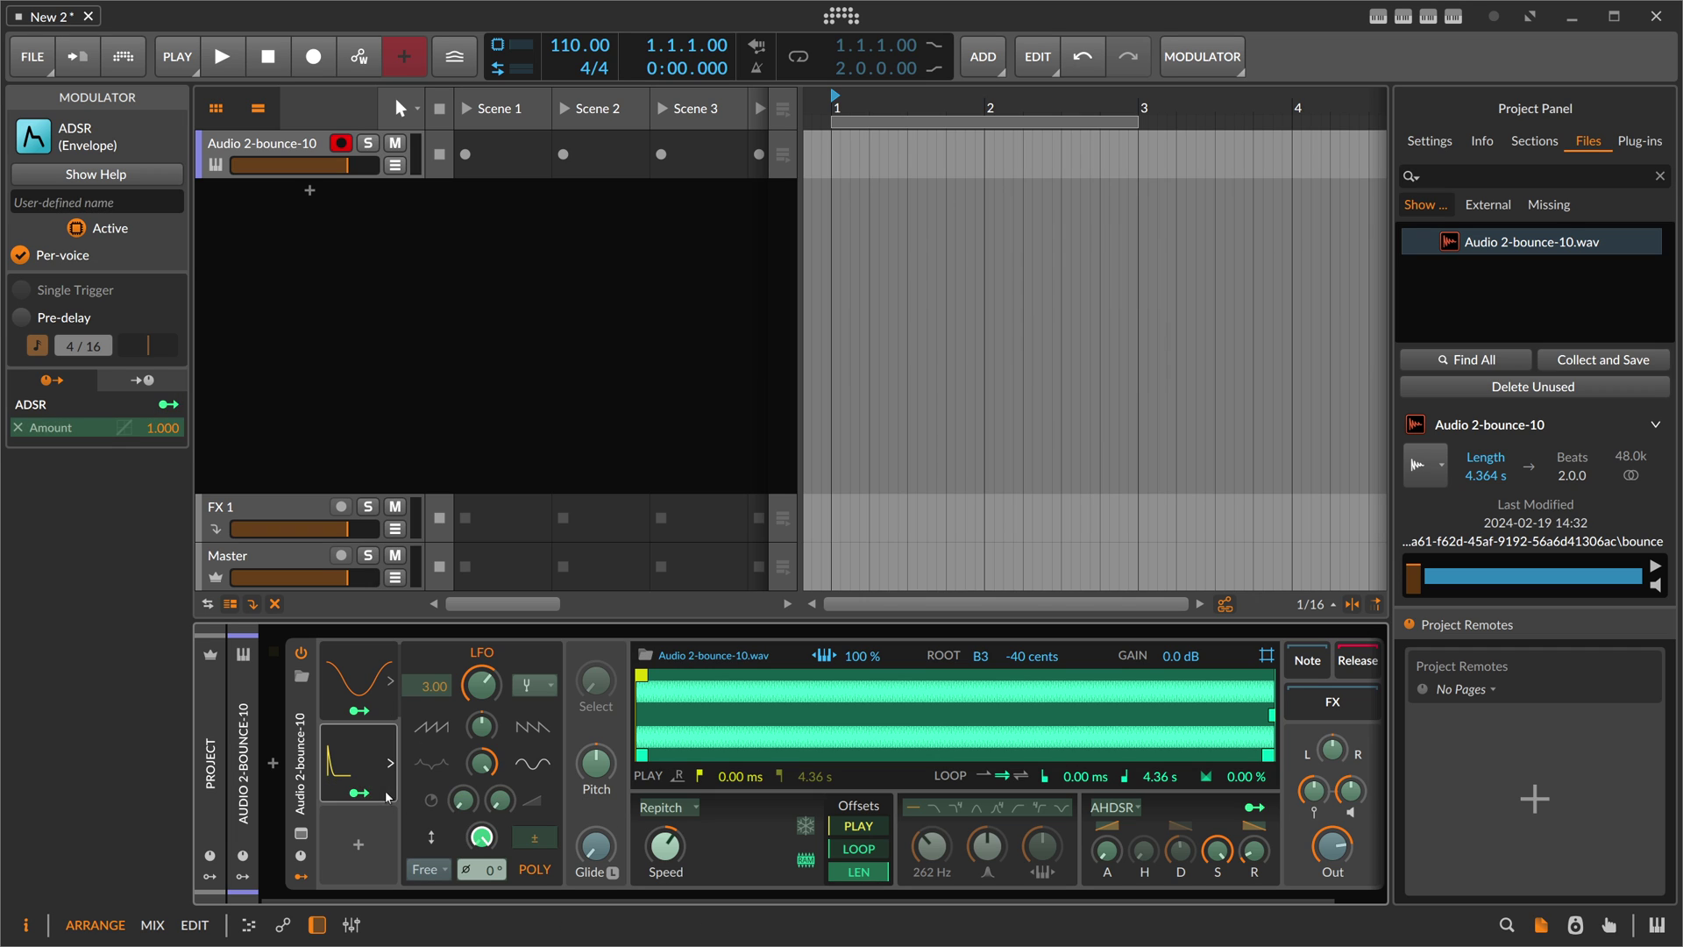
{"action": "left_click", "coordinate": [377, 796]}
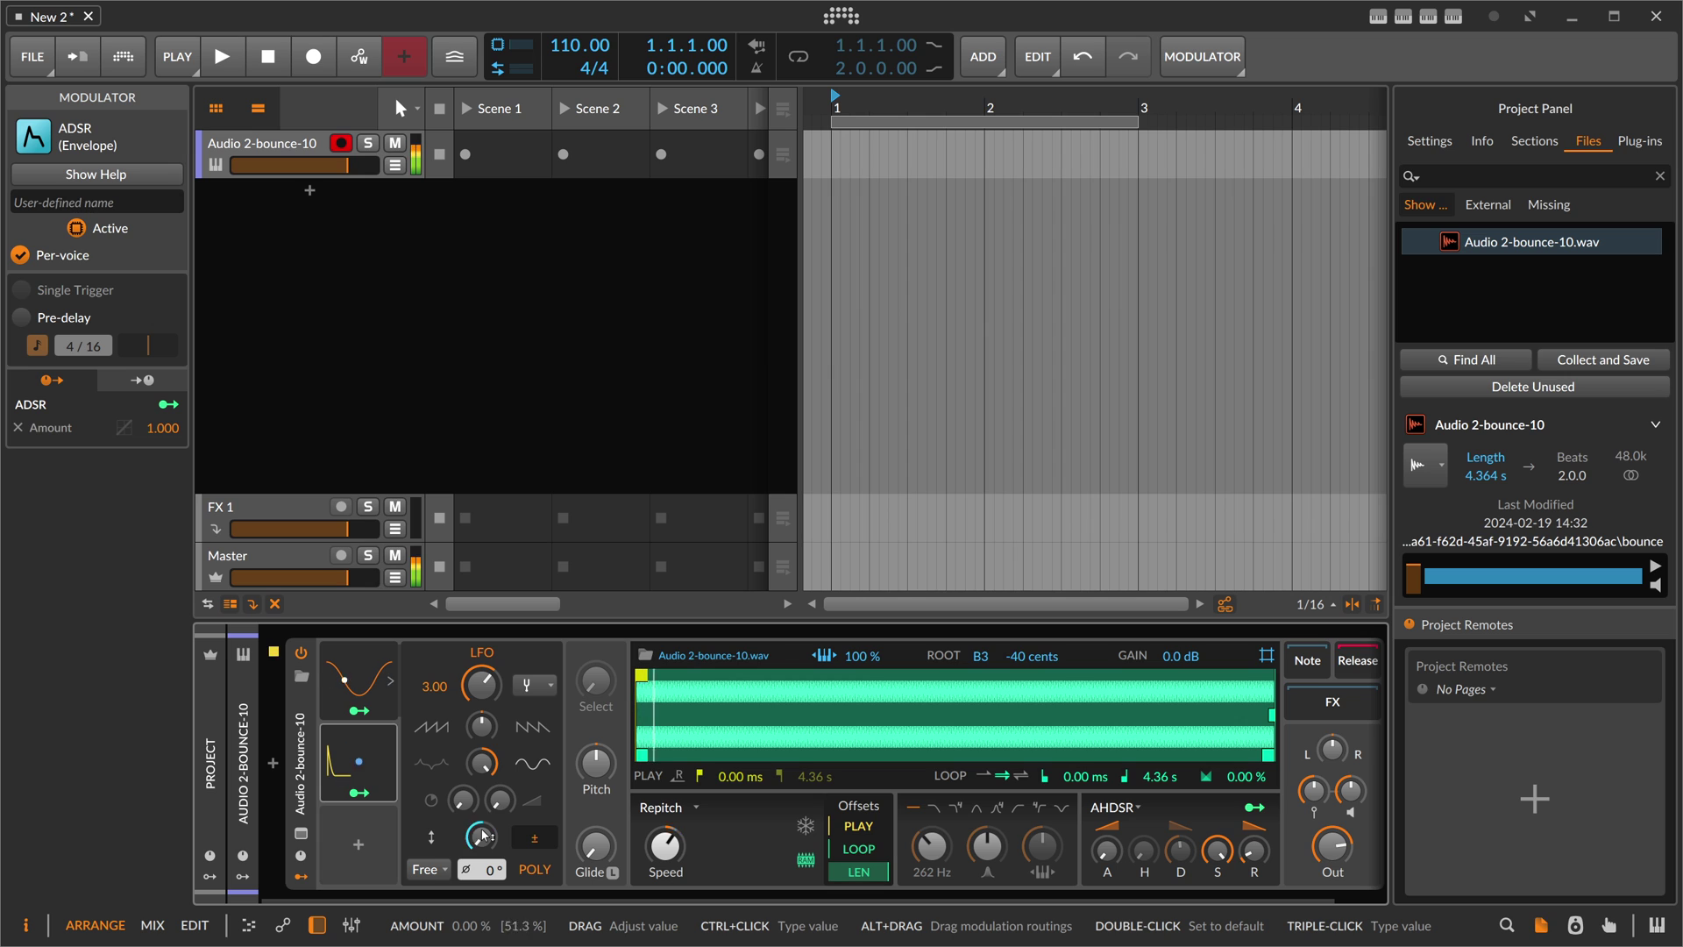
{"action": "left_click", "coordinate": [481, 690], "text": "ctrl"}
{"action": "key", "text": "Return"}
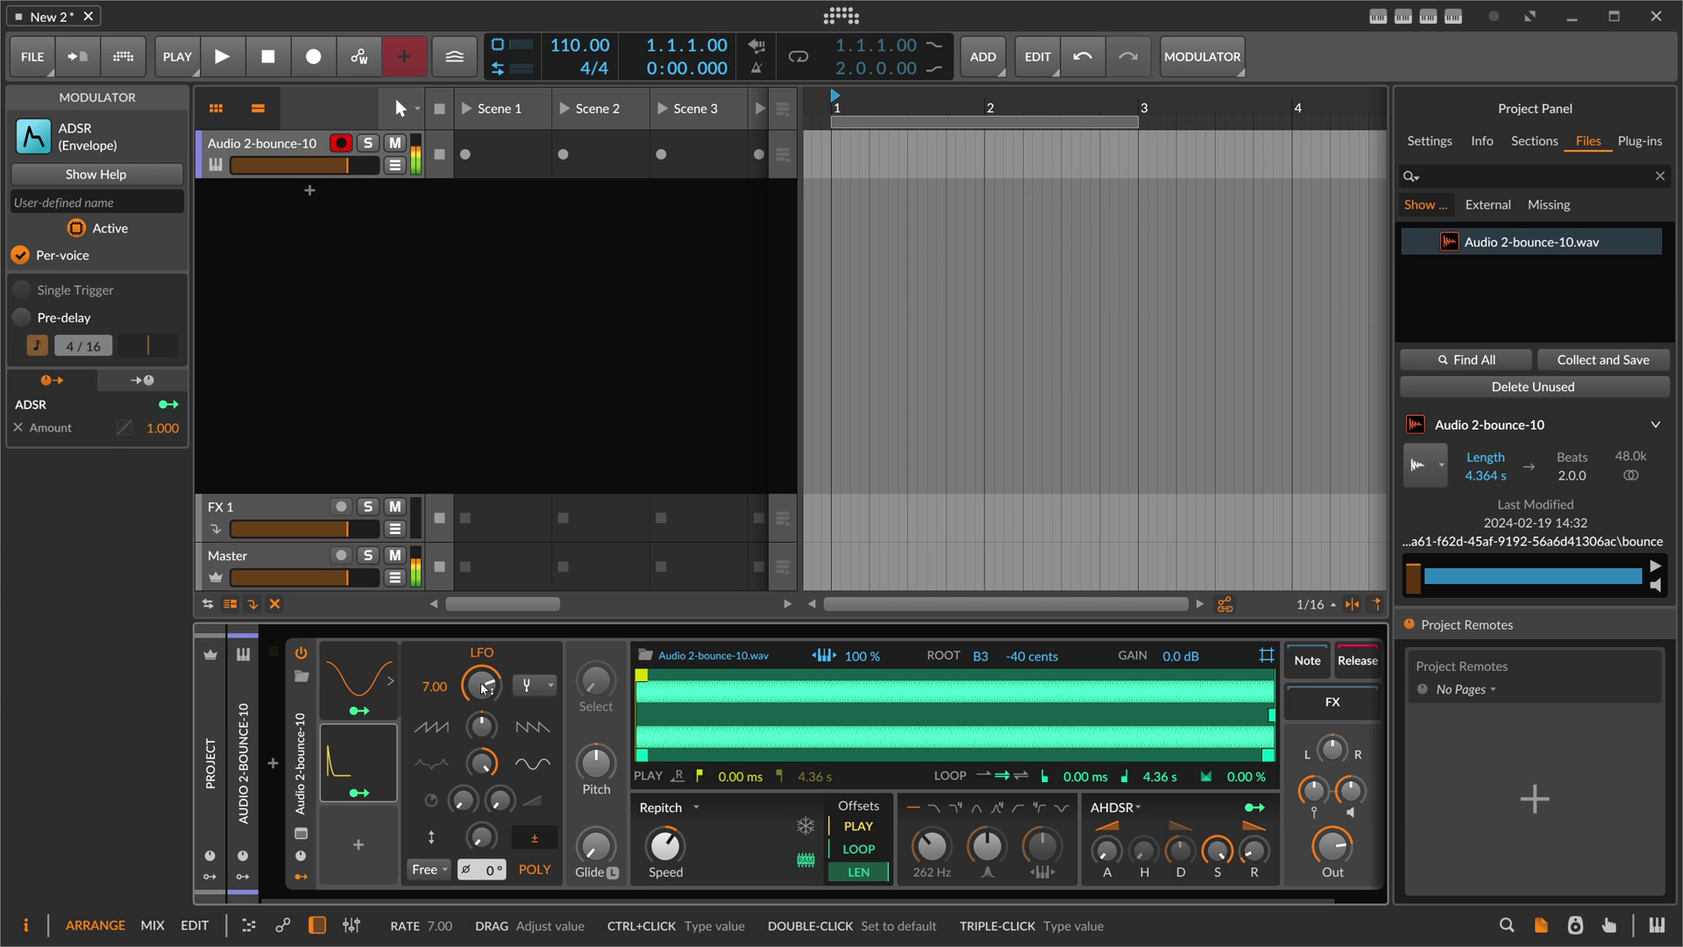
- Adjust the ADSR's decay to about 47.7% and release to 76.0%, and lengthen the release of the Sampler's AHDSR
{"action": "left_click", "coordinate": [373, 781]}
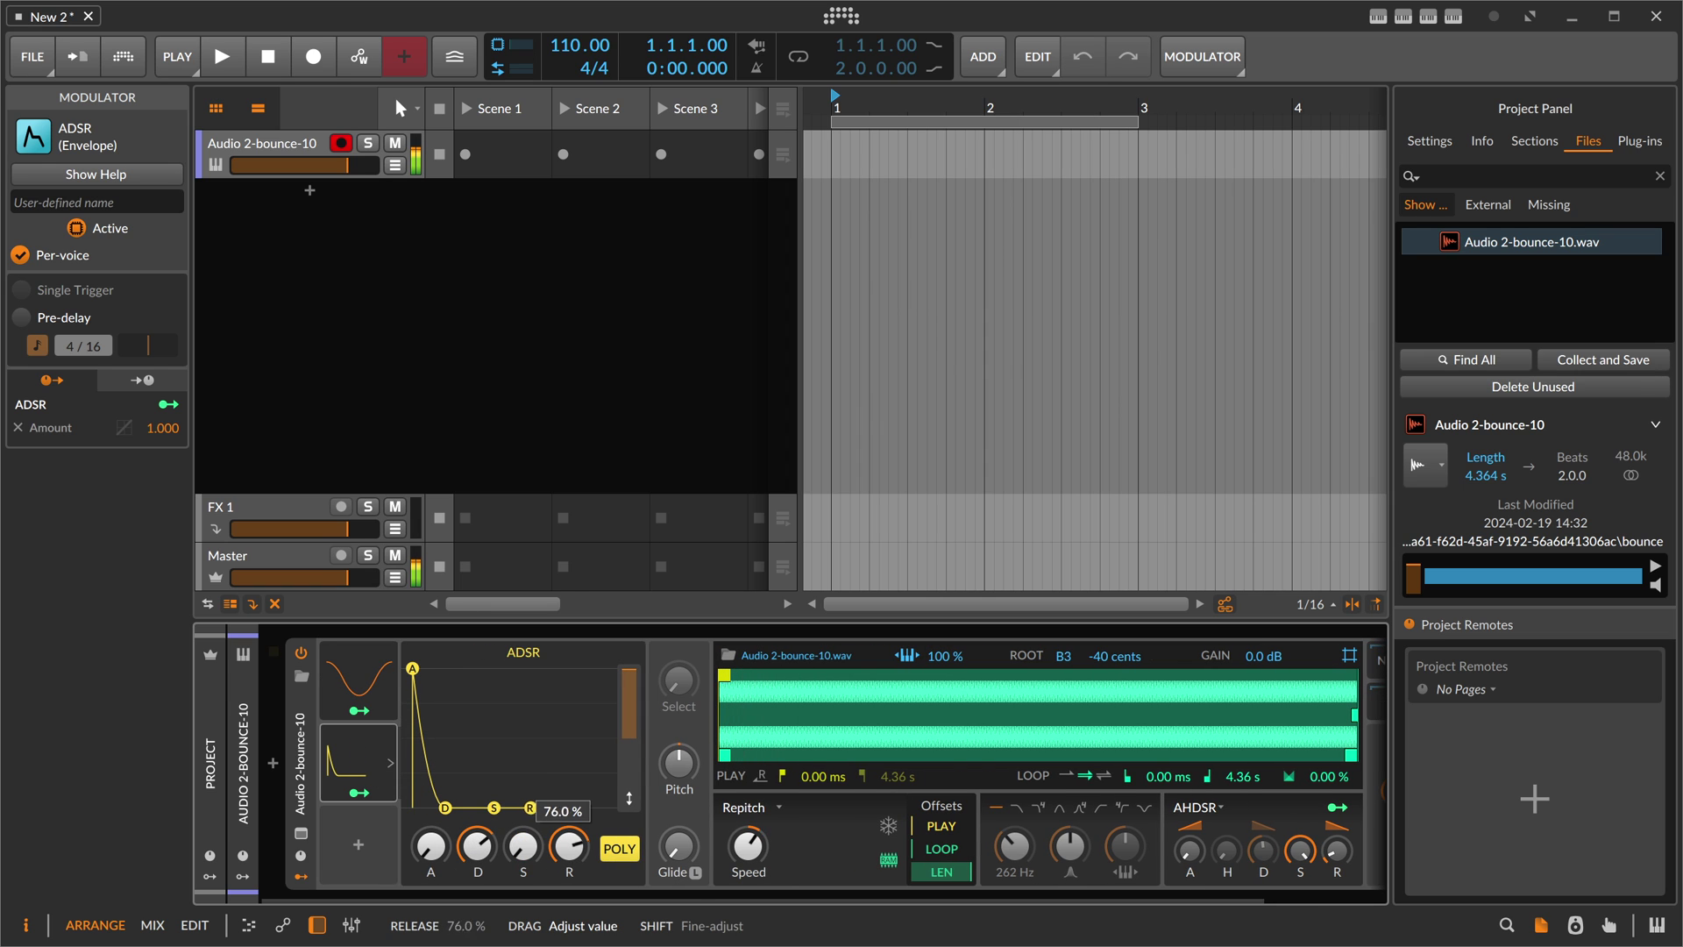
{"action": "left_click_drag", "start_coordinate": [478, 844], "coordinate": [486, 846]}
{"action": "left_click_drag", "start_coordinate": [1328, 846], "coordinate": [1320, 856]}
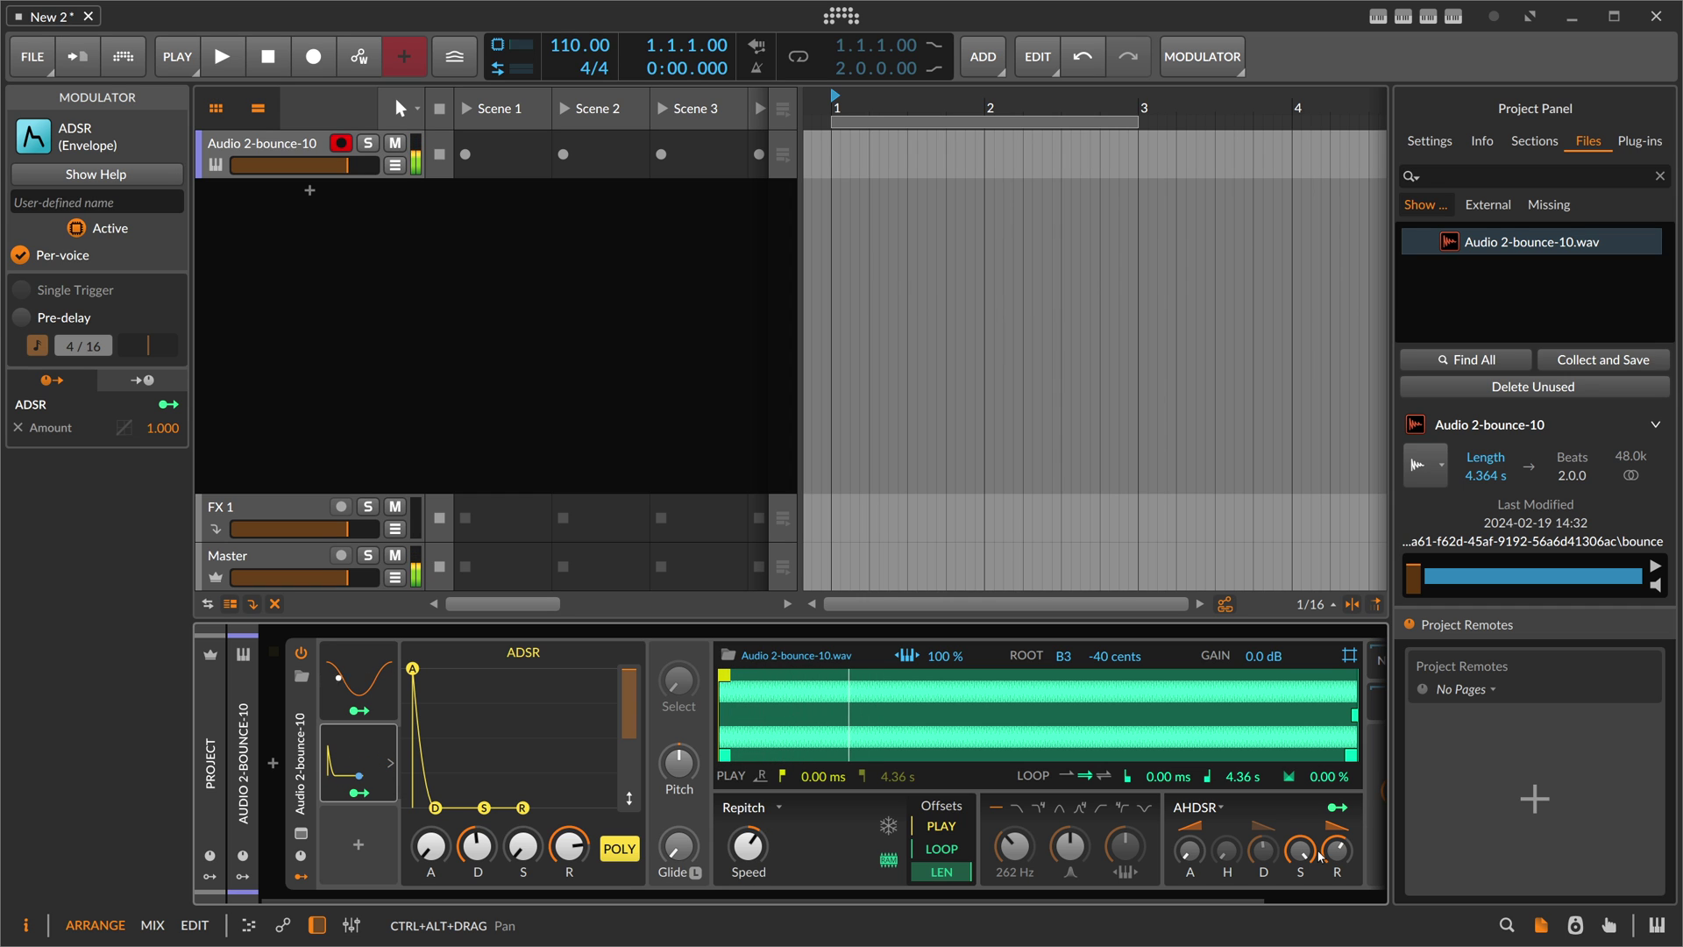
- Add an Expressions modulator to the Sampler
{"action": "left_click", "coordinate": [358, 845]}
{"action": "type", "text": "ex"}
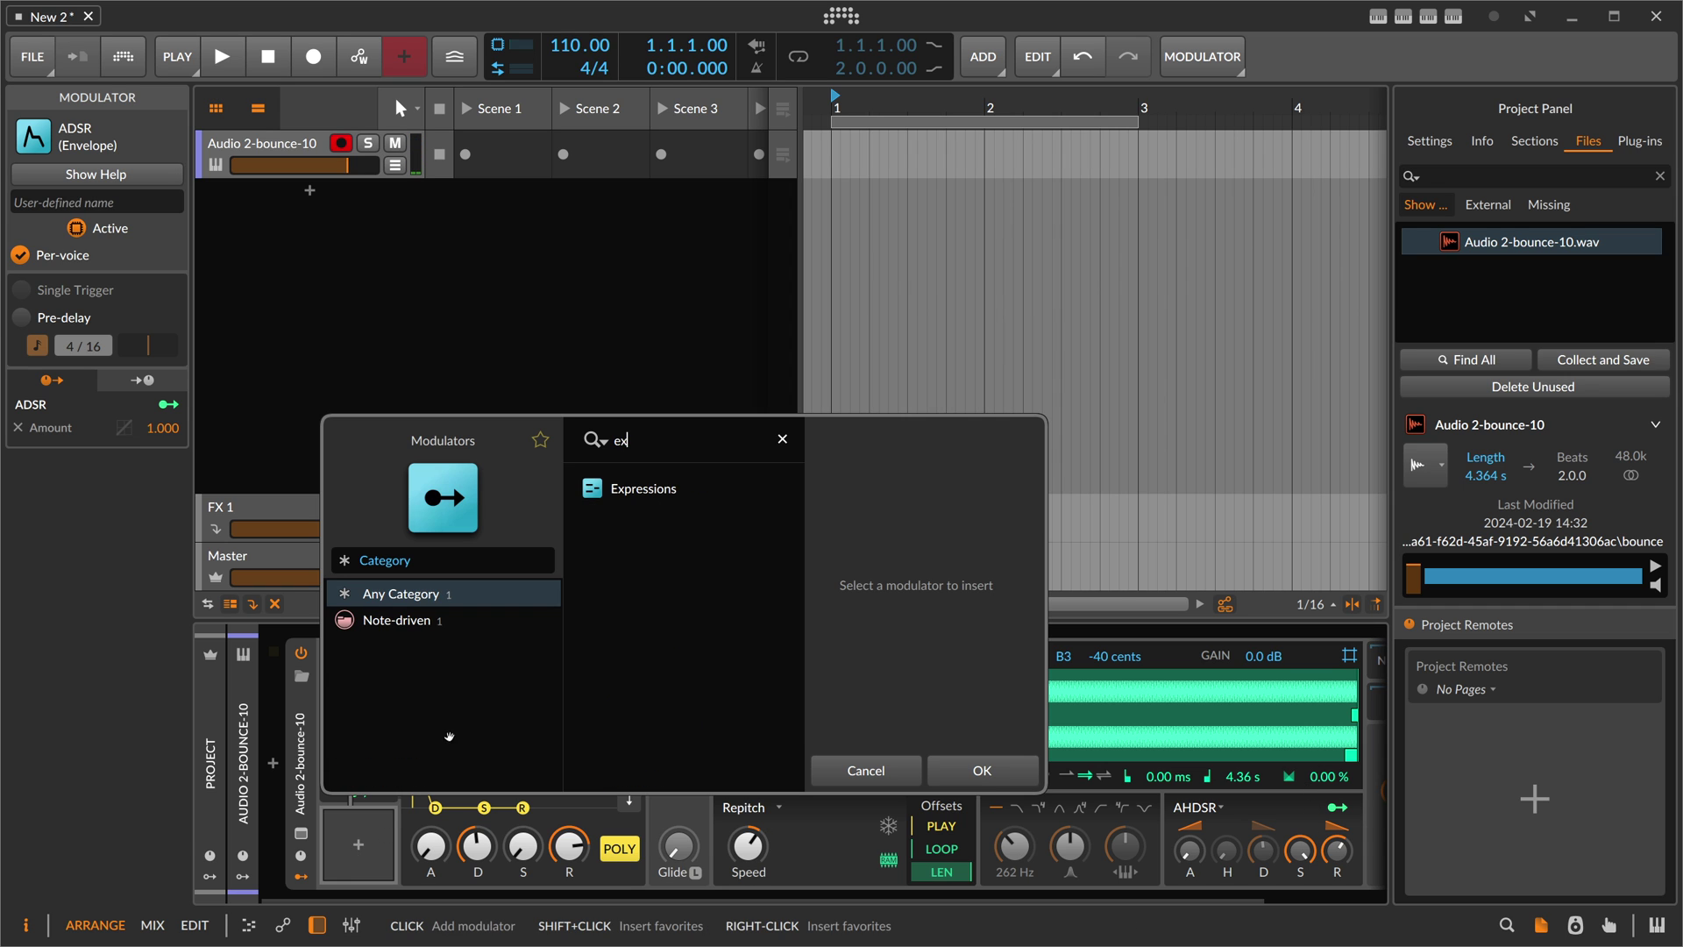
{"action": "left_click", "coordinate": [643, 491]}
{"action": "double_click", "coordinate": [643, 491]}
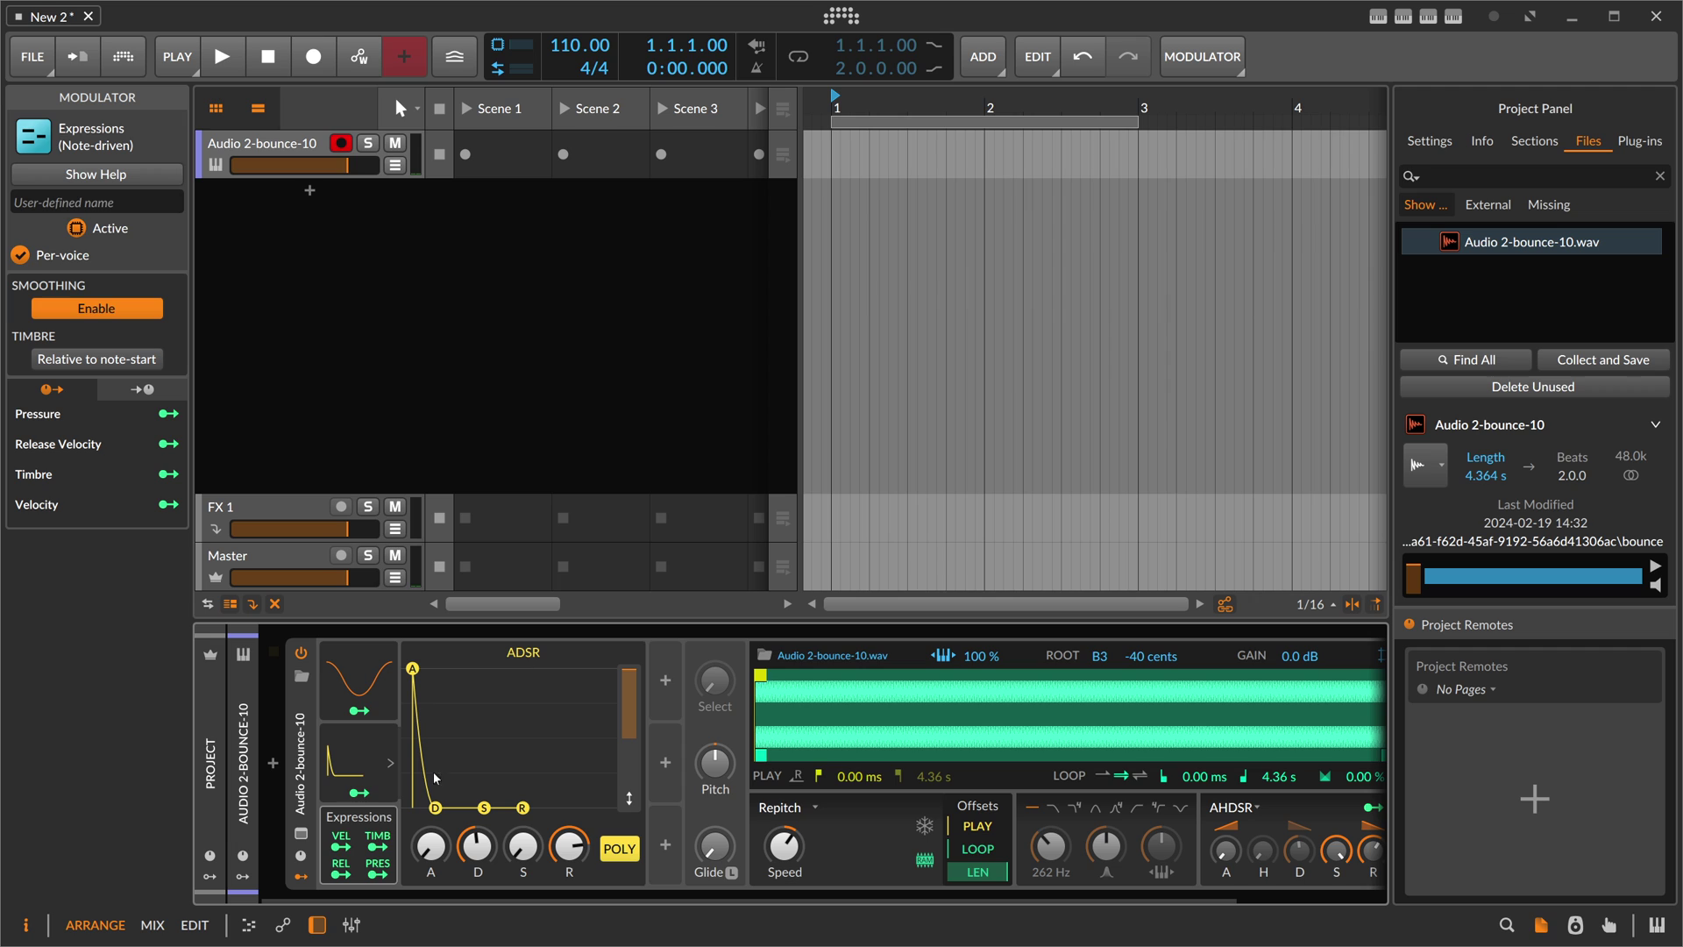
- Set the ADSR's output amount to zero and map Velocity from the Expressions modulator to it at 1.000
{"action": "left_click", "coordinate": [341, 842]}
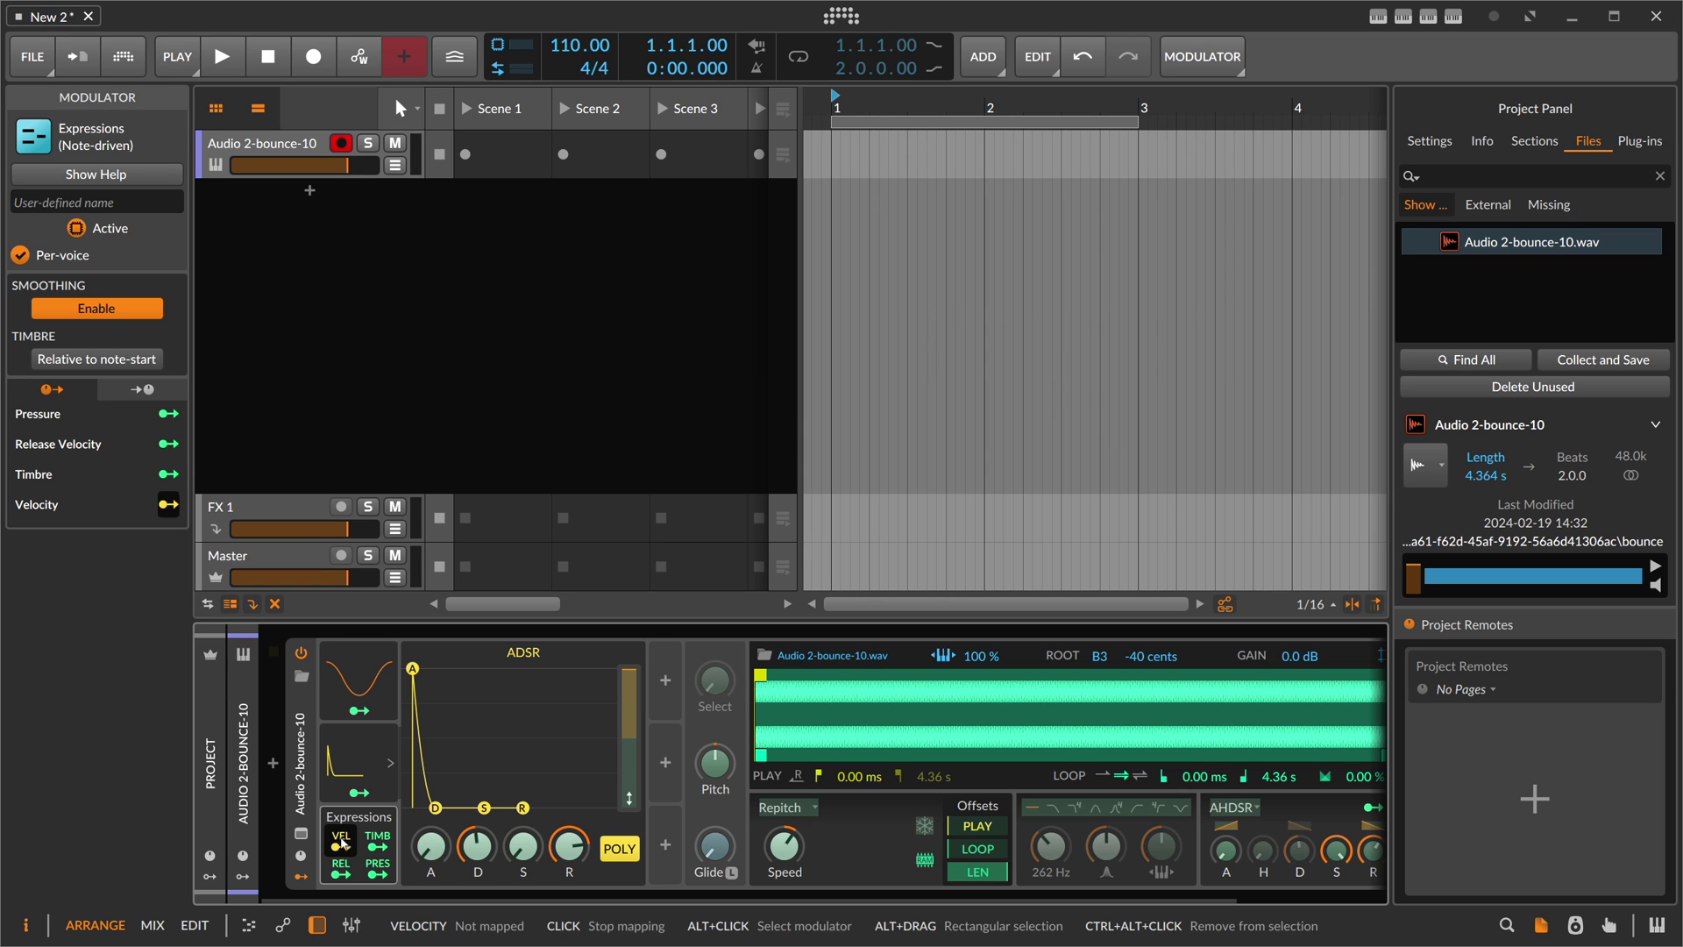
{"action": "left_click", "coordinate": [389, 763]}
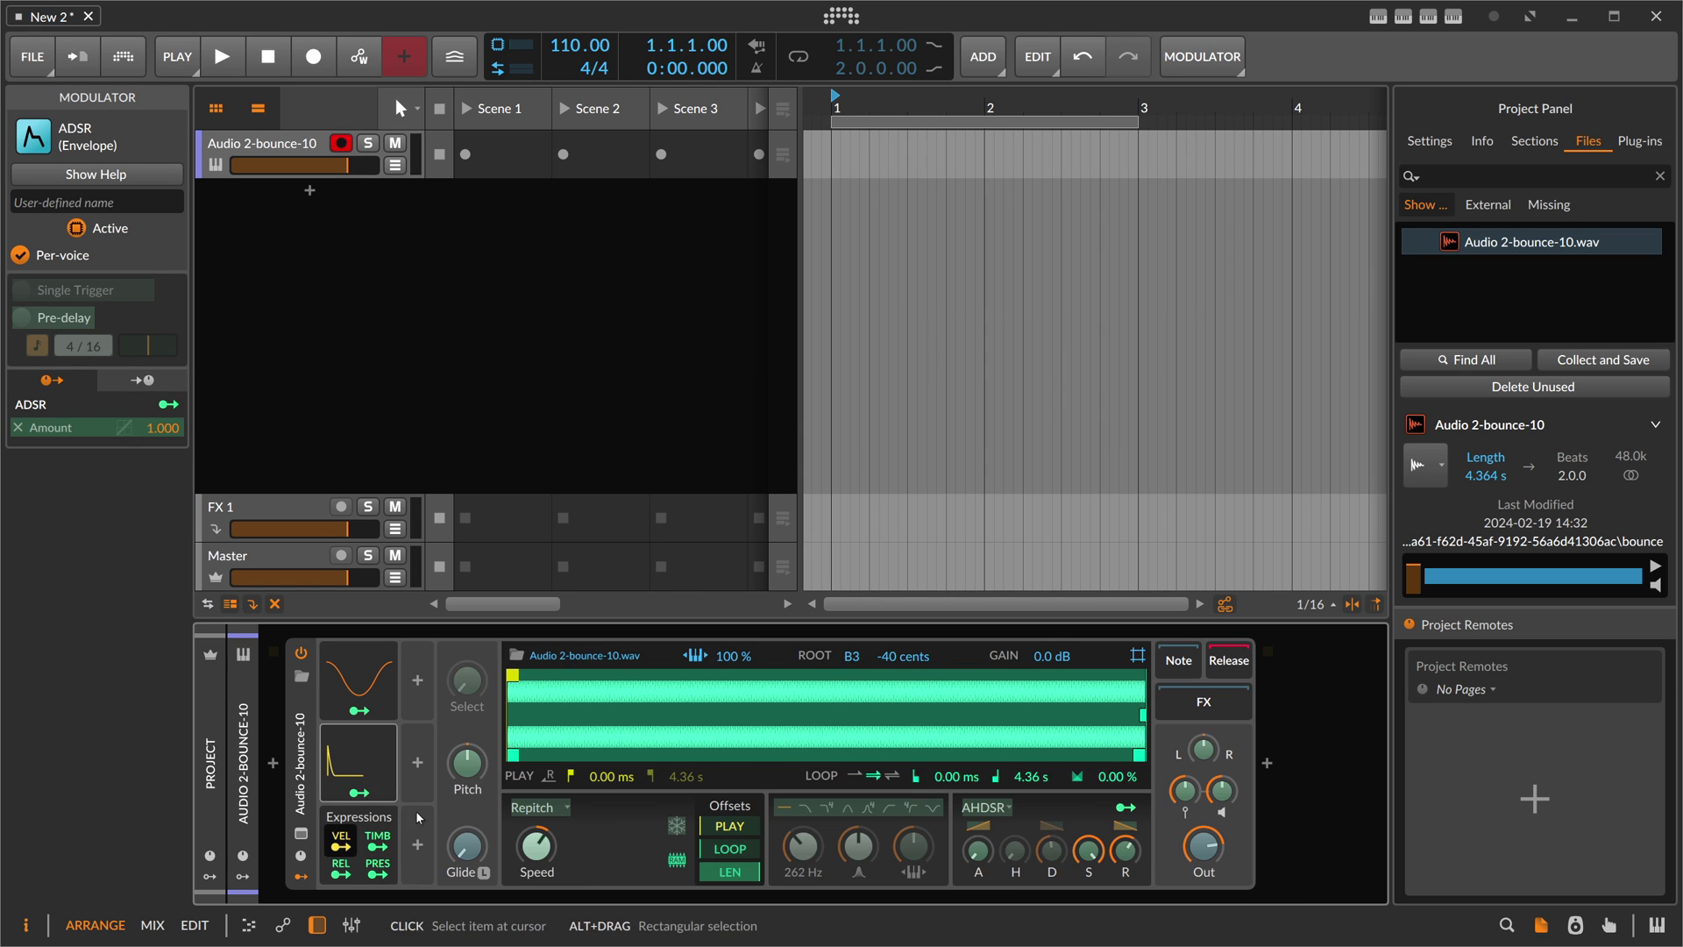
{"action": "left_click", "coordinate": [390, 763]}
{"action": "mouse_move", "coordinate": [628, 699]}
{"action": "left_mouse_down"}
{"action": "mouse_move", "coordinate": [629, 739]}
{"action": "mouse_move", "coordinate": [629, 686]}
{"action": "left_mouse_up"}
{"action": "left_click", "coordinate": [341, 847]}
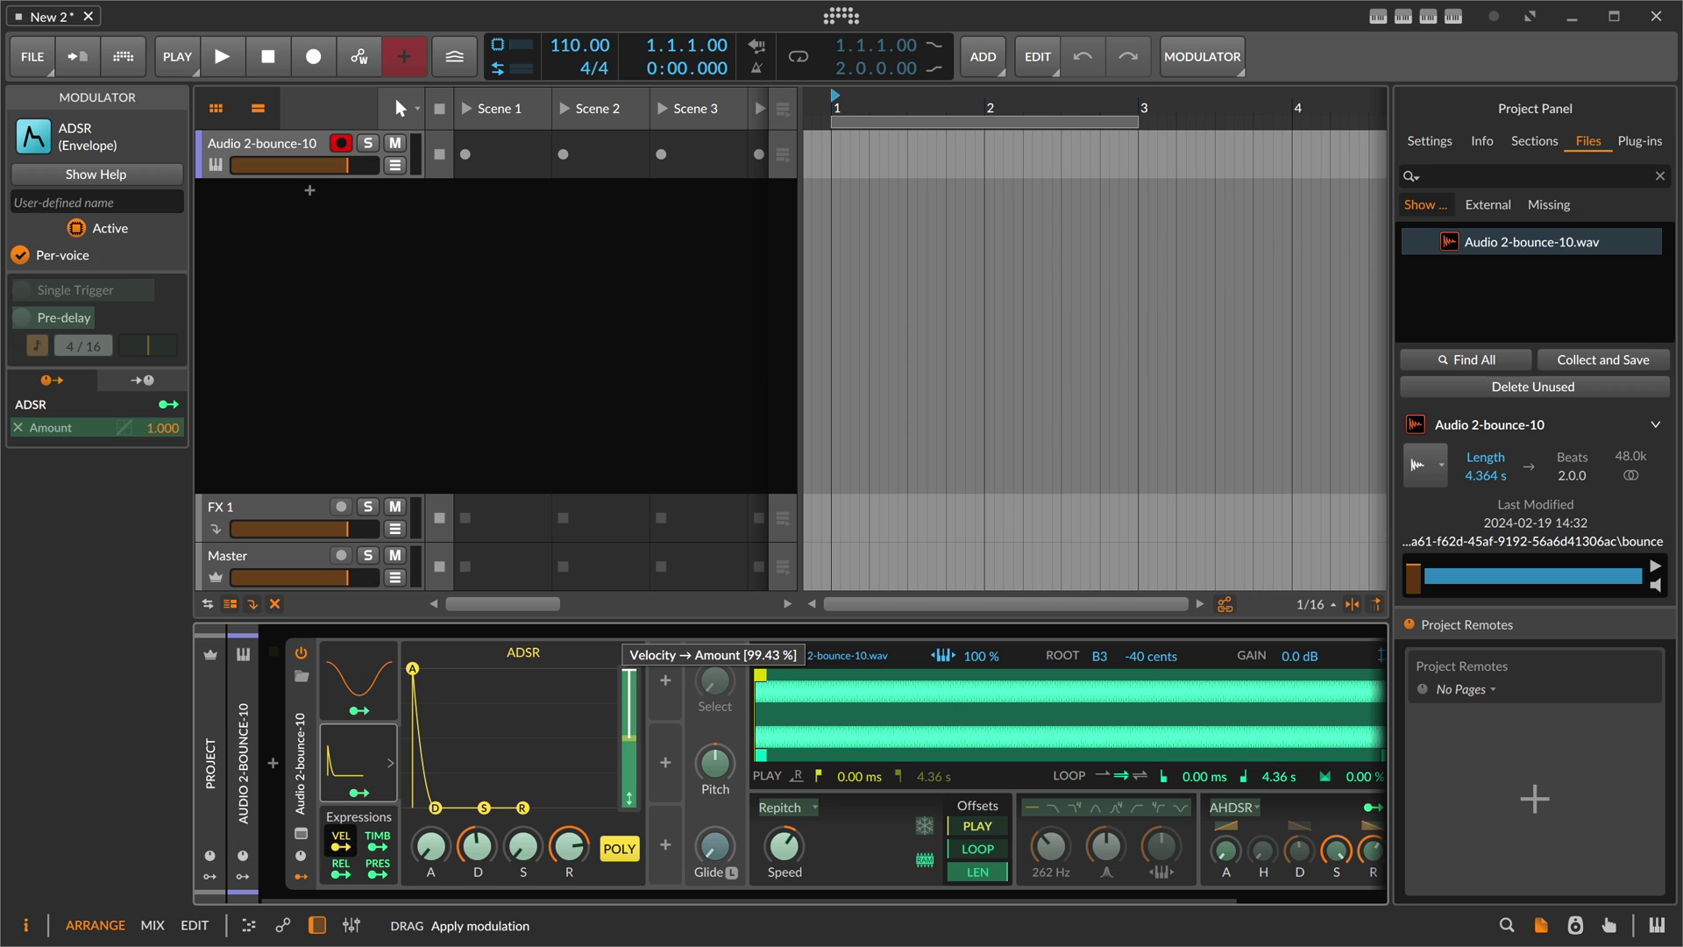
{"action": "left_click", "coordinate": [341, 847]}
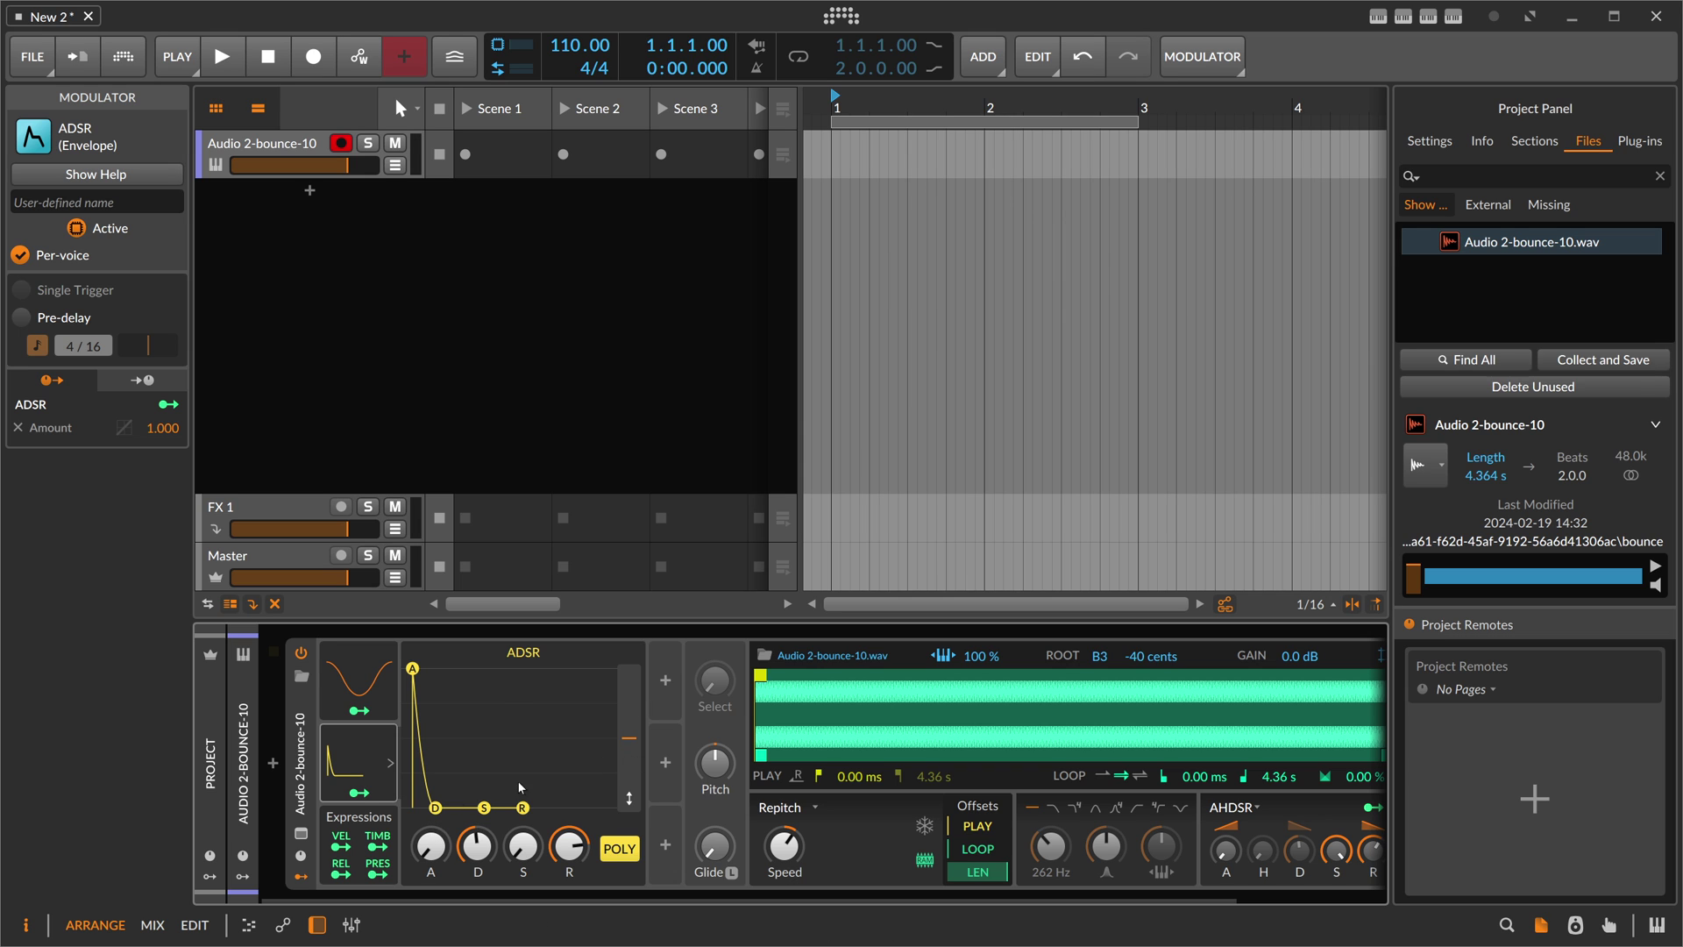
- Map Velocity to the ADSR's decay with a modulation amount of 0.323
{"action": "left_click", "coordinate": [364, 682]}
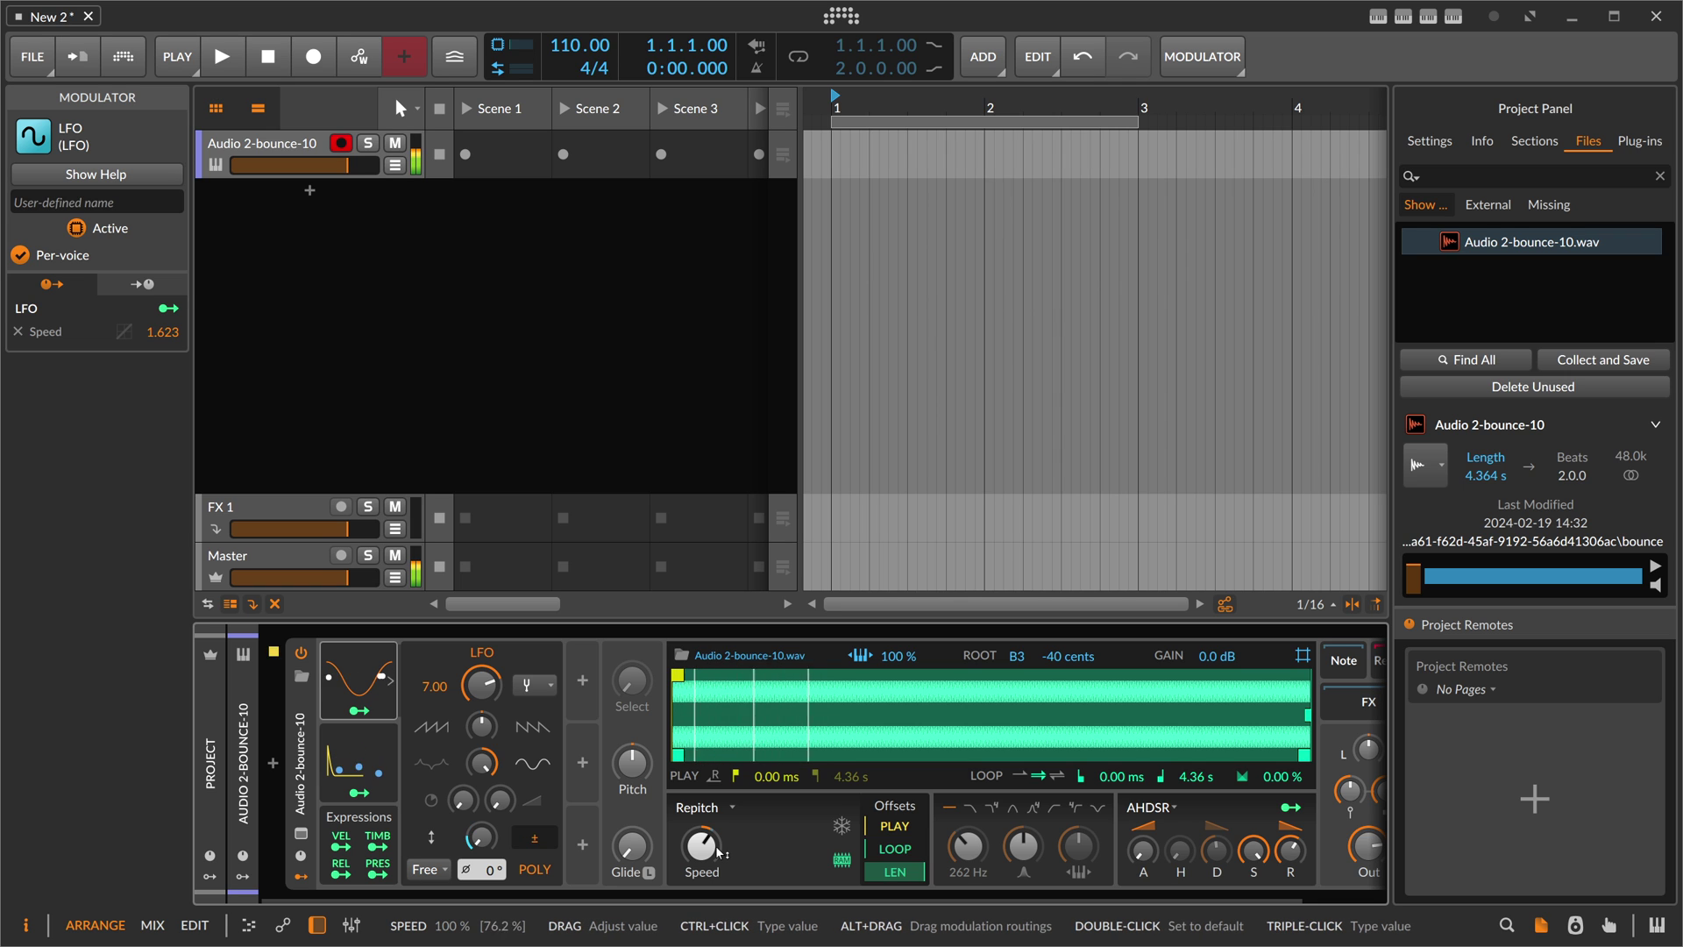
{"action": "left_click", "coordinate": [355, 755]}
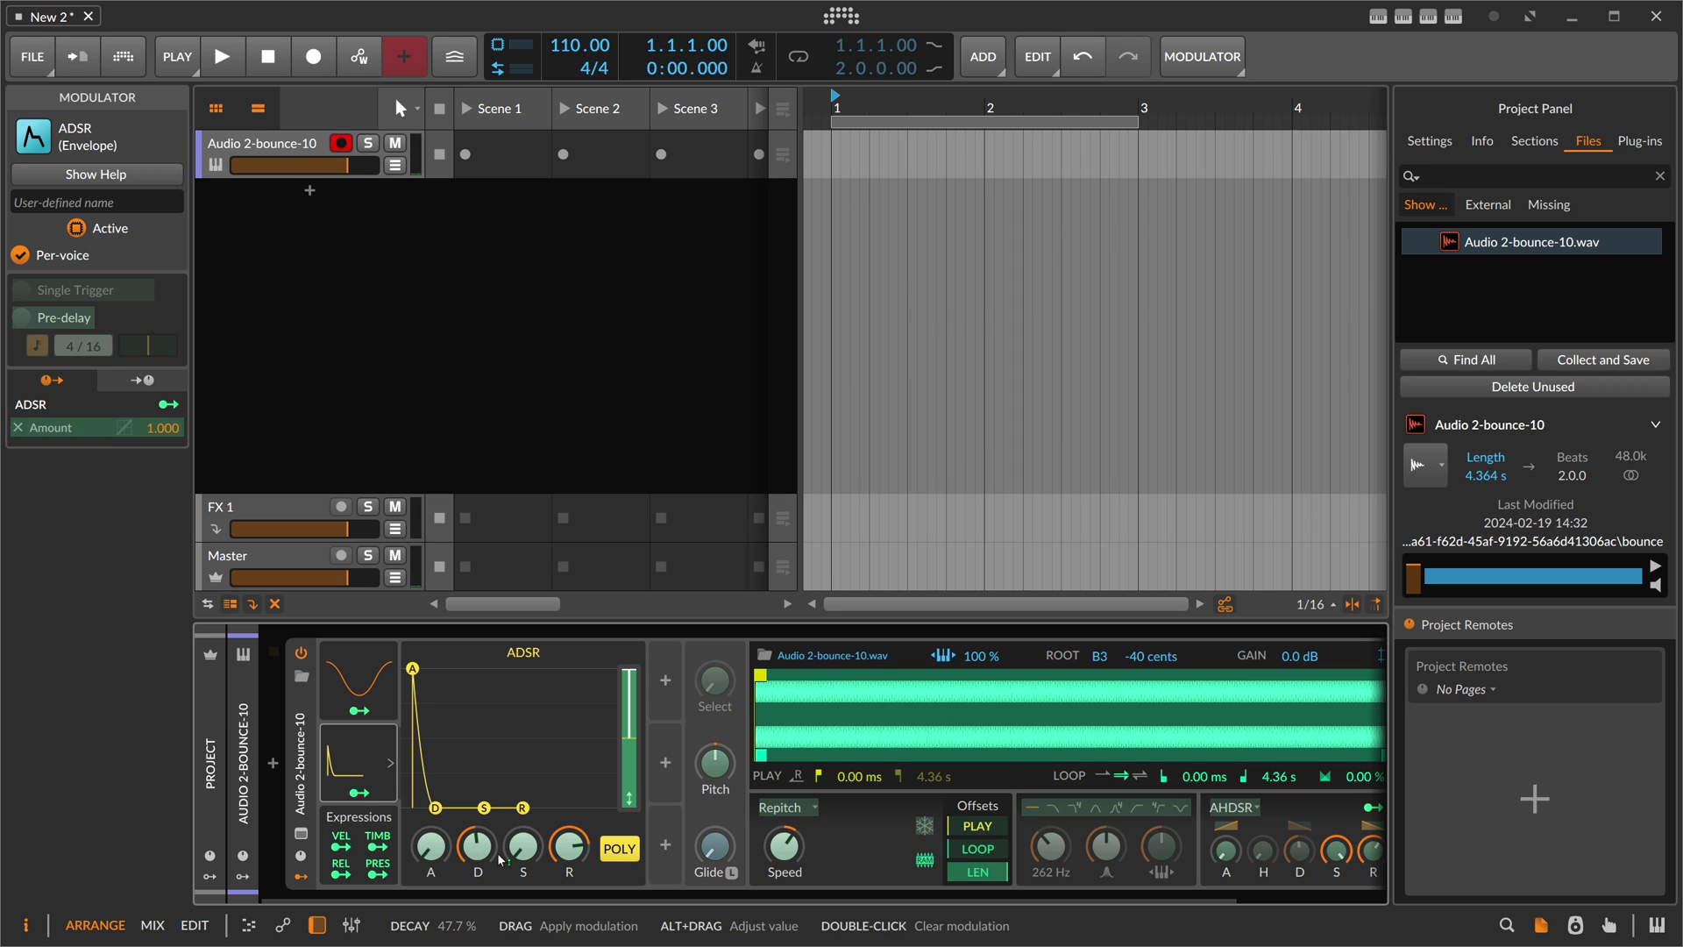
{"action": "mouse_move", "coordinate": [498, 859]}
{"action": "left_mouse_down"}
{"action": "mouse_move", "coordinate": [499, 844]}
{"action": "mouse_move", "coordinate": [475, 871]}
{"action": "left_mouse_up"}
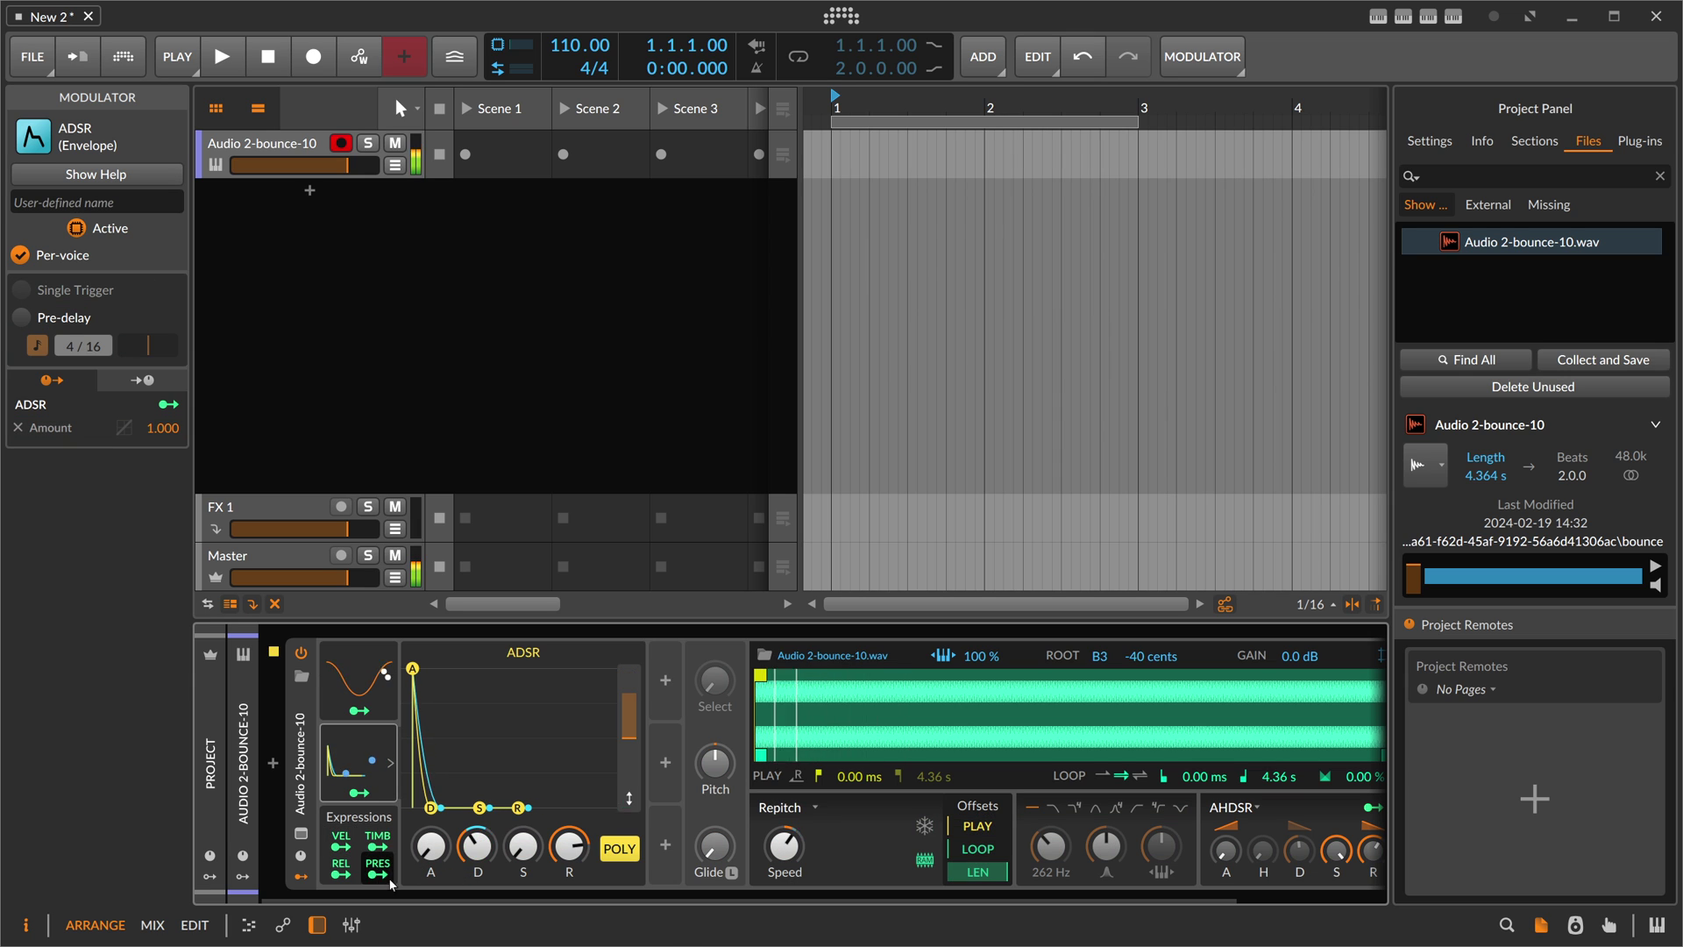
- Insert ValhallaSupermassive into the Sampler's FX chain and set its Mix to 37.6%
{"action": "scroll", "coordinate": [789, 877], "scroll_direction": "right", "scroll_amount": 3}
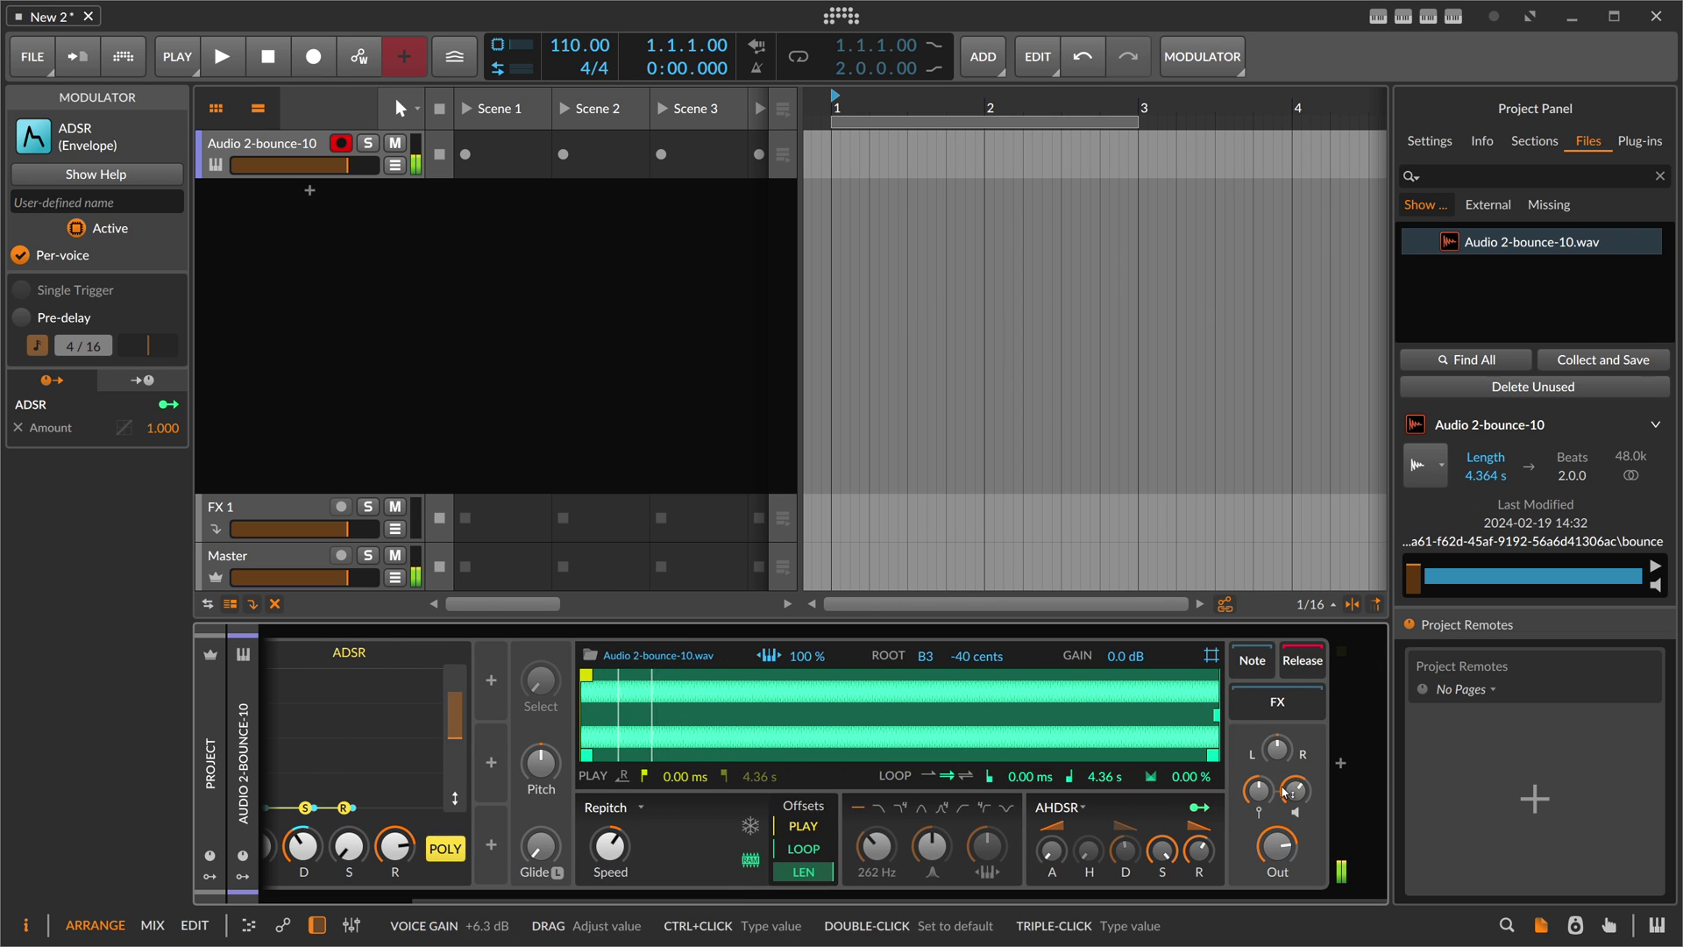
{"action": "left_click", "coordinate": [1341, 763]}
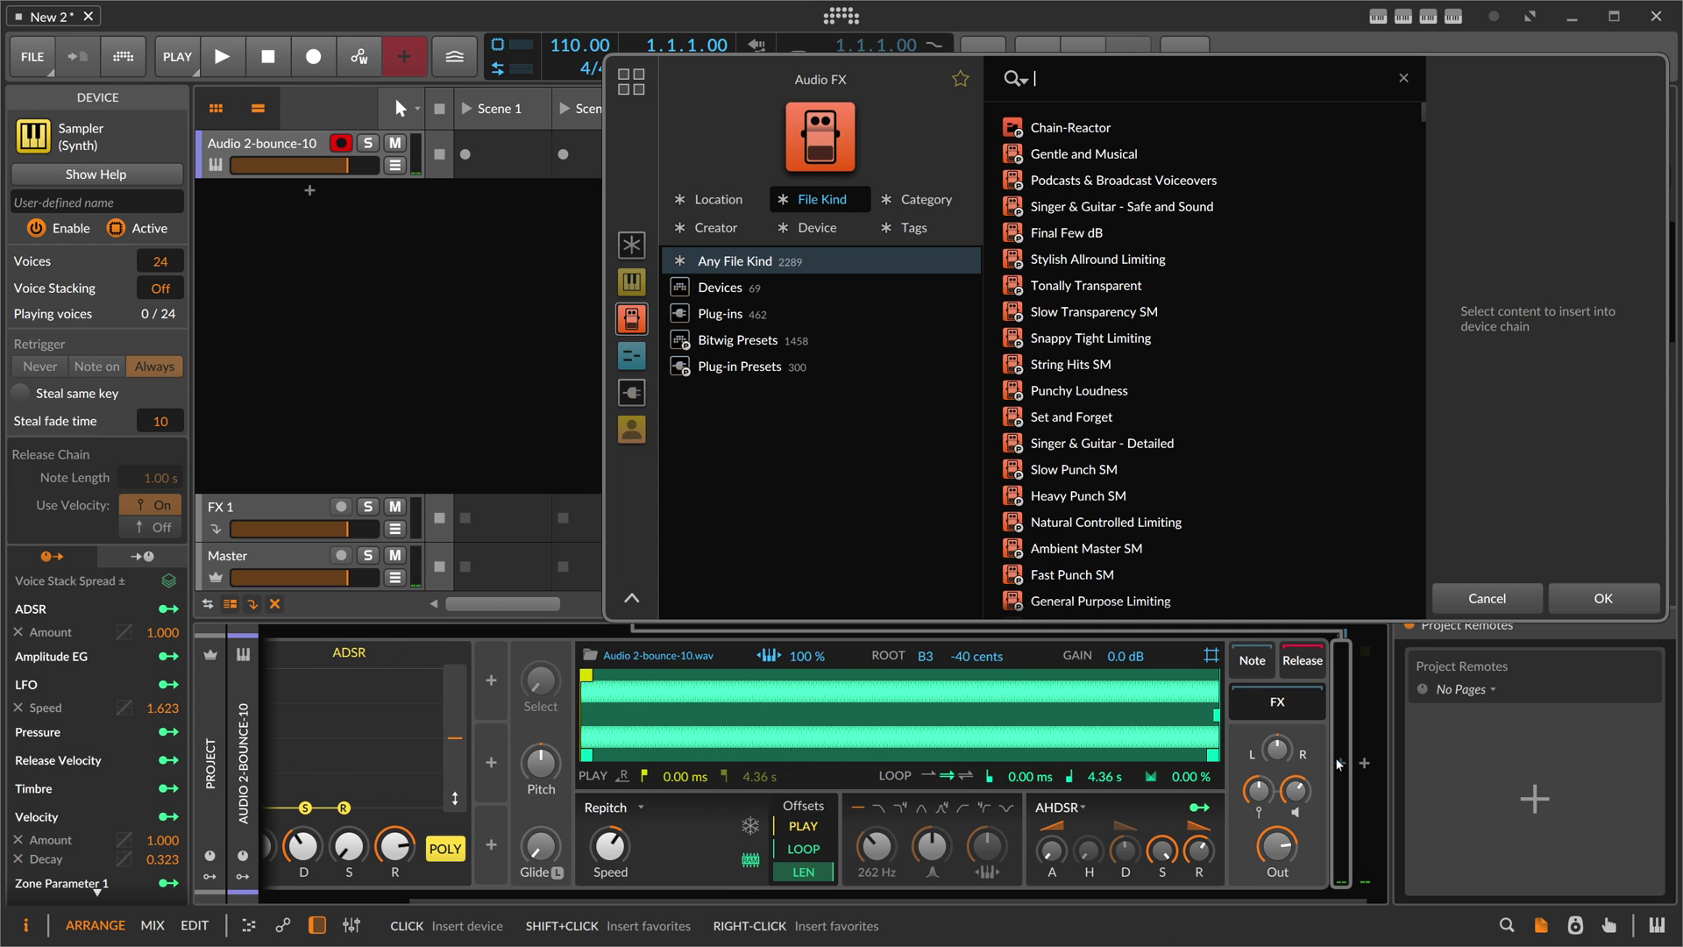
{"action": "type", "text": "super"}
{"action": "key", "text": "Down"}
{"action": "key", "text": "Down"}
{"action": "key", "text": "Return"}
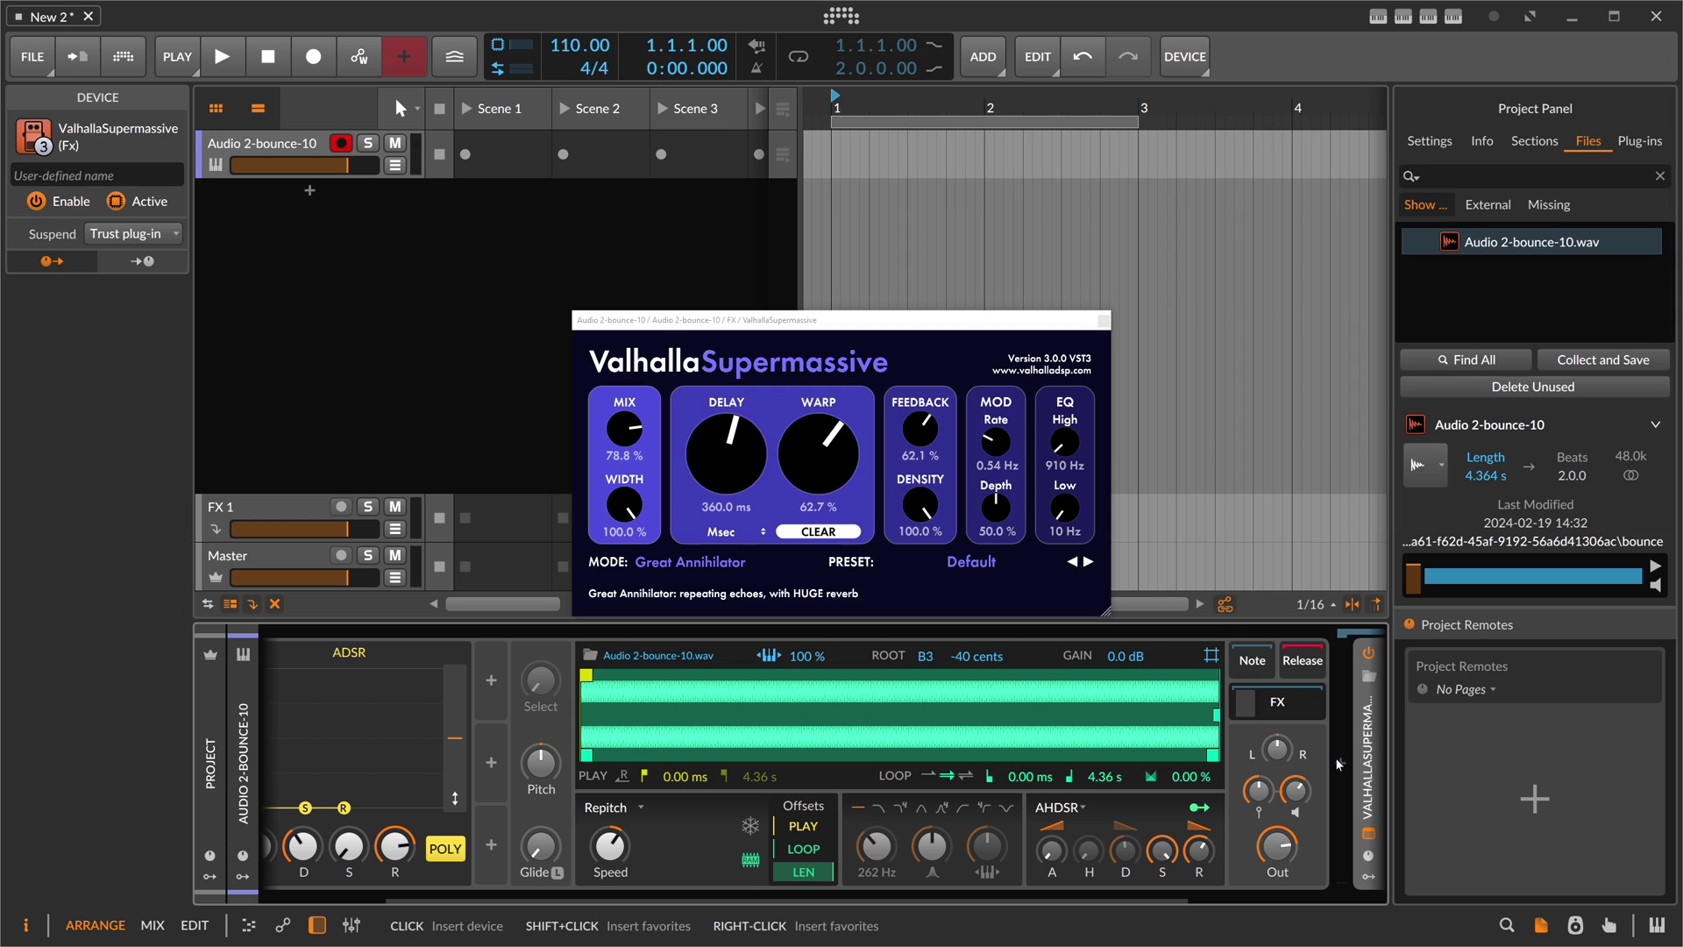
{"action": "left_click_drag", "start_coordinate": [628, 430], "coordinate": [651, 494]}
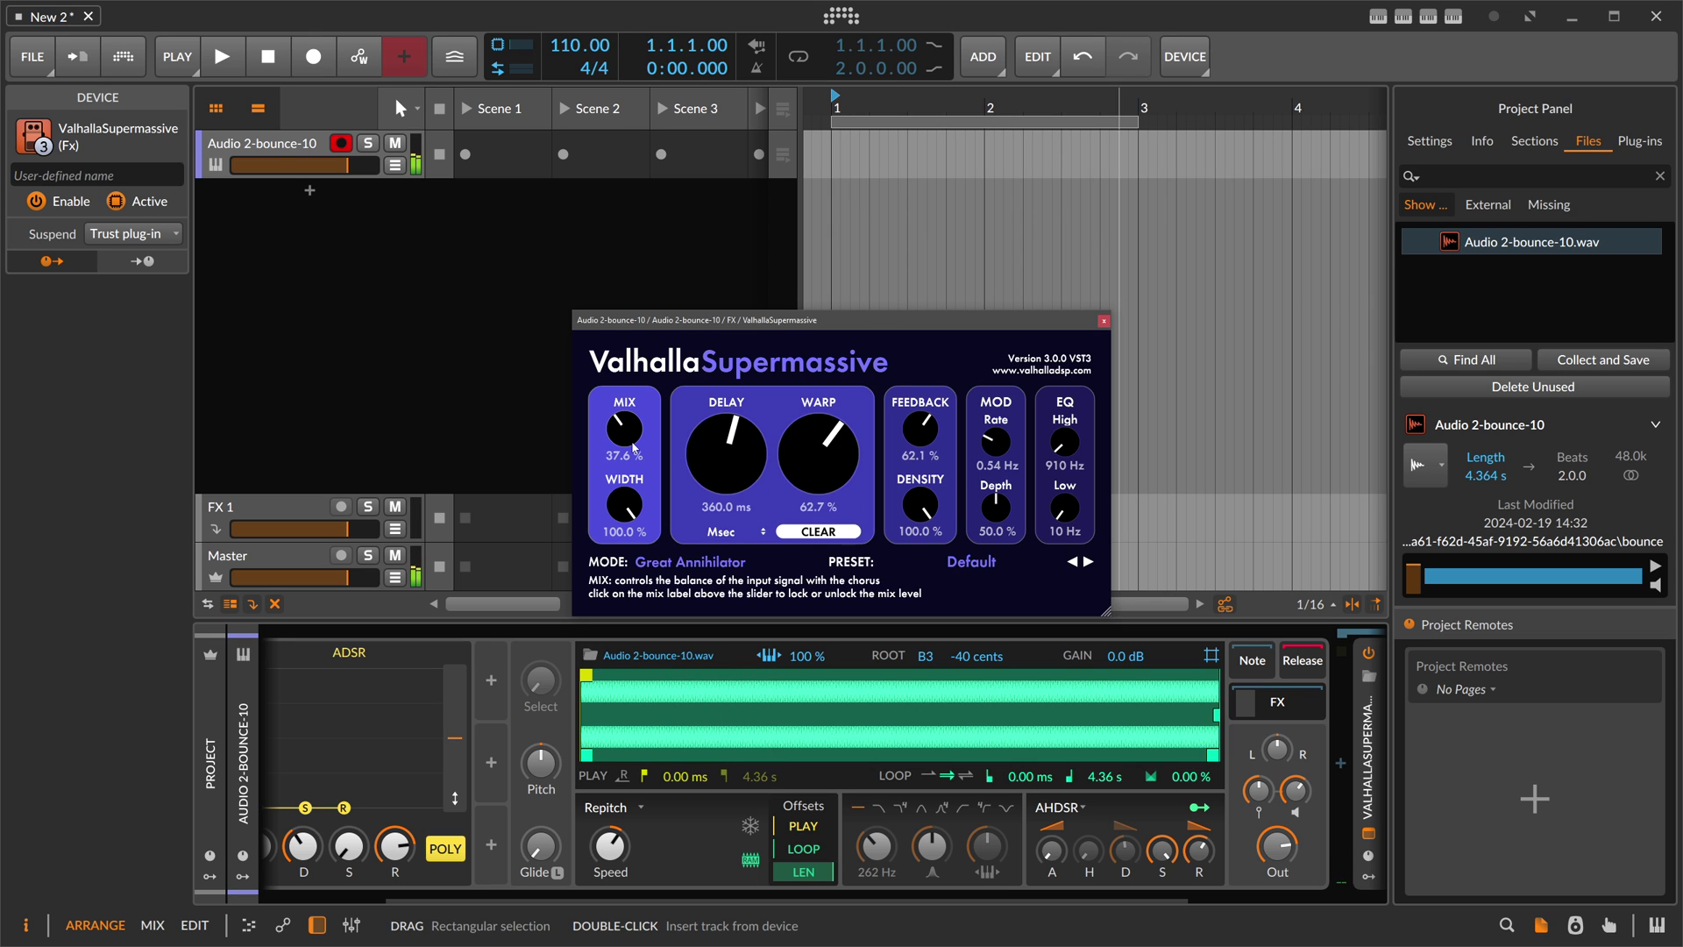
- Turn ValhallaSupermassive's Mix down to 0.0%, then close its window and show the LFO's settings
{"action": "scroll", "coordinate": [743, 885], "scroll_direction": "left", "scroll_amount": 3}
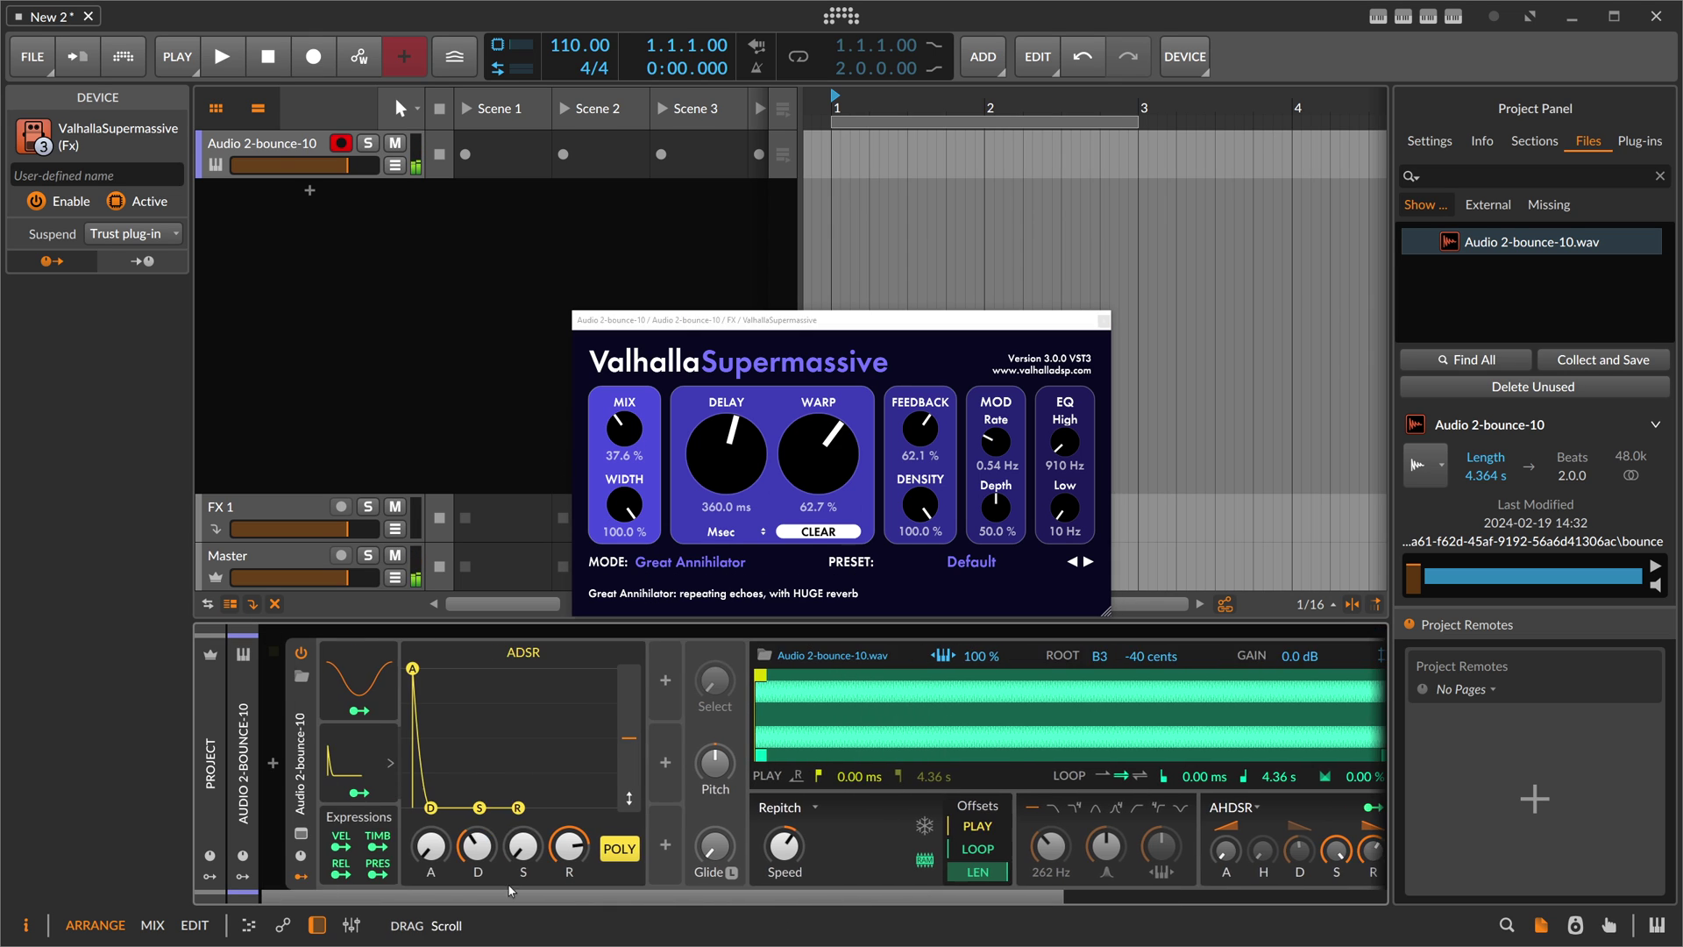
{"action": "left_click", "coordinate": [358, 682]}
{"action": "left_click", "coordinate": [364, 677]}
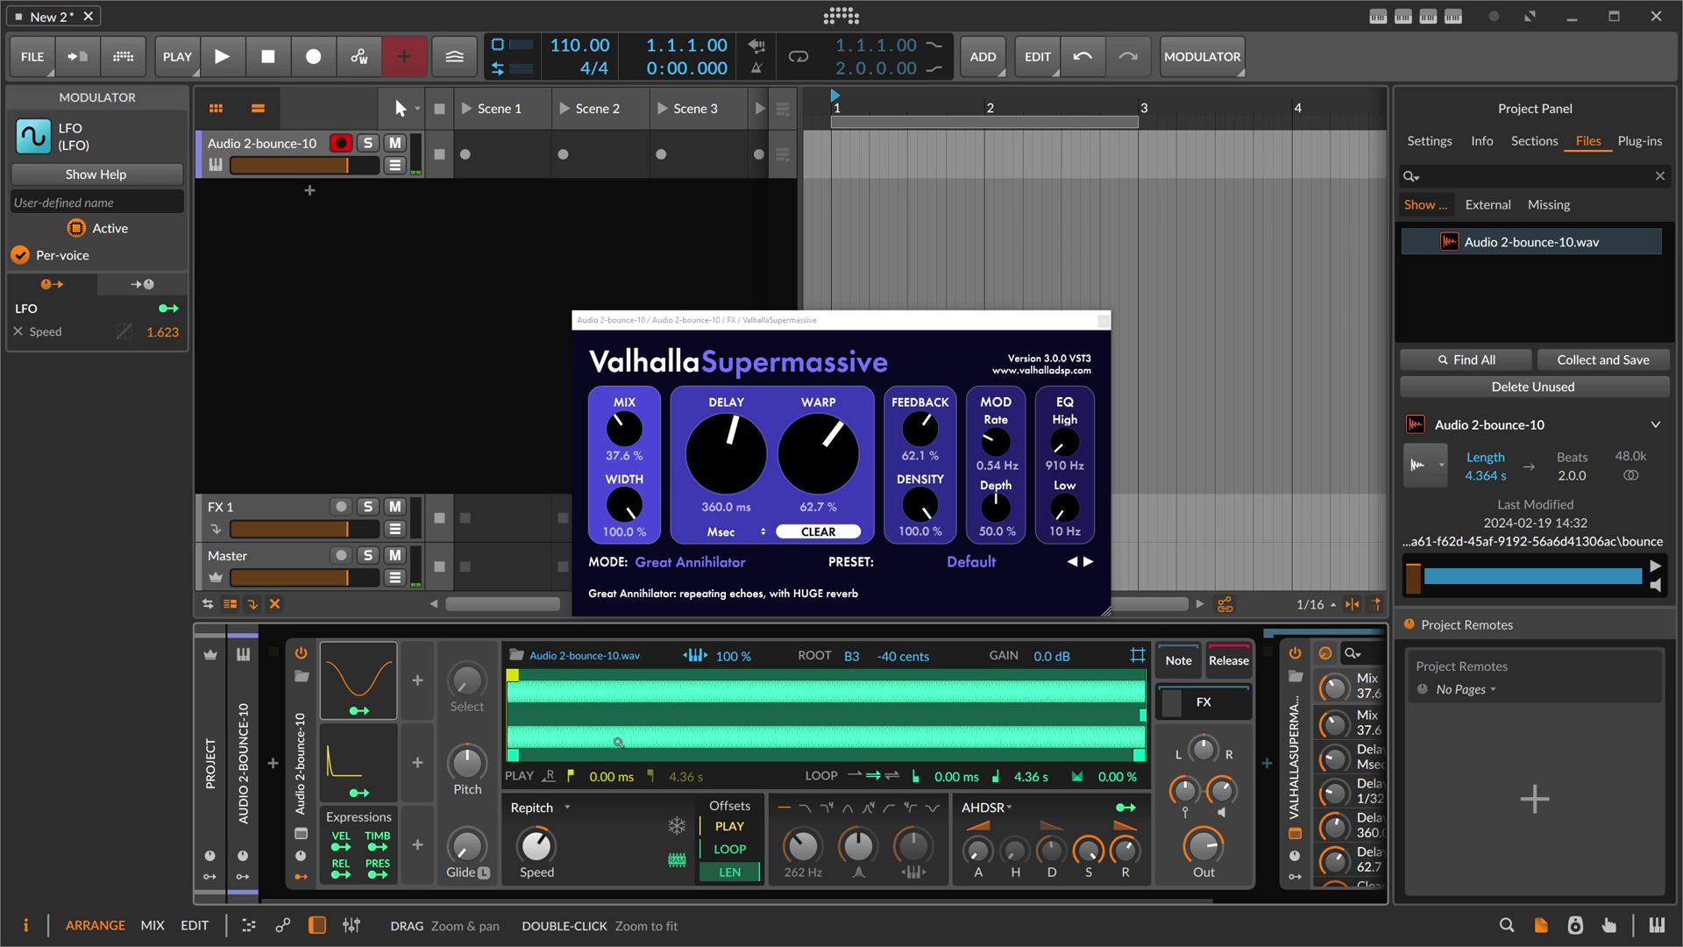
{"action": "left_click_drag", "start_coordinate": [624, 428], "coordinate": [624, 499]}
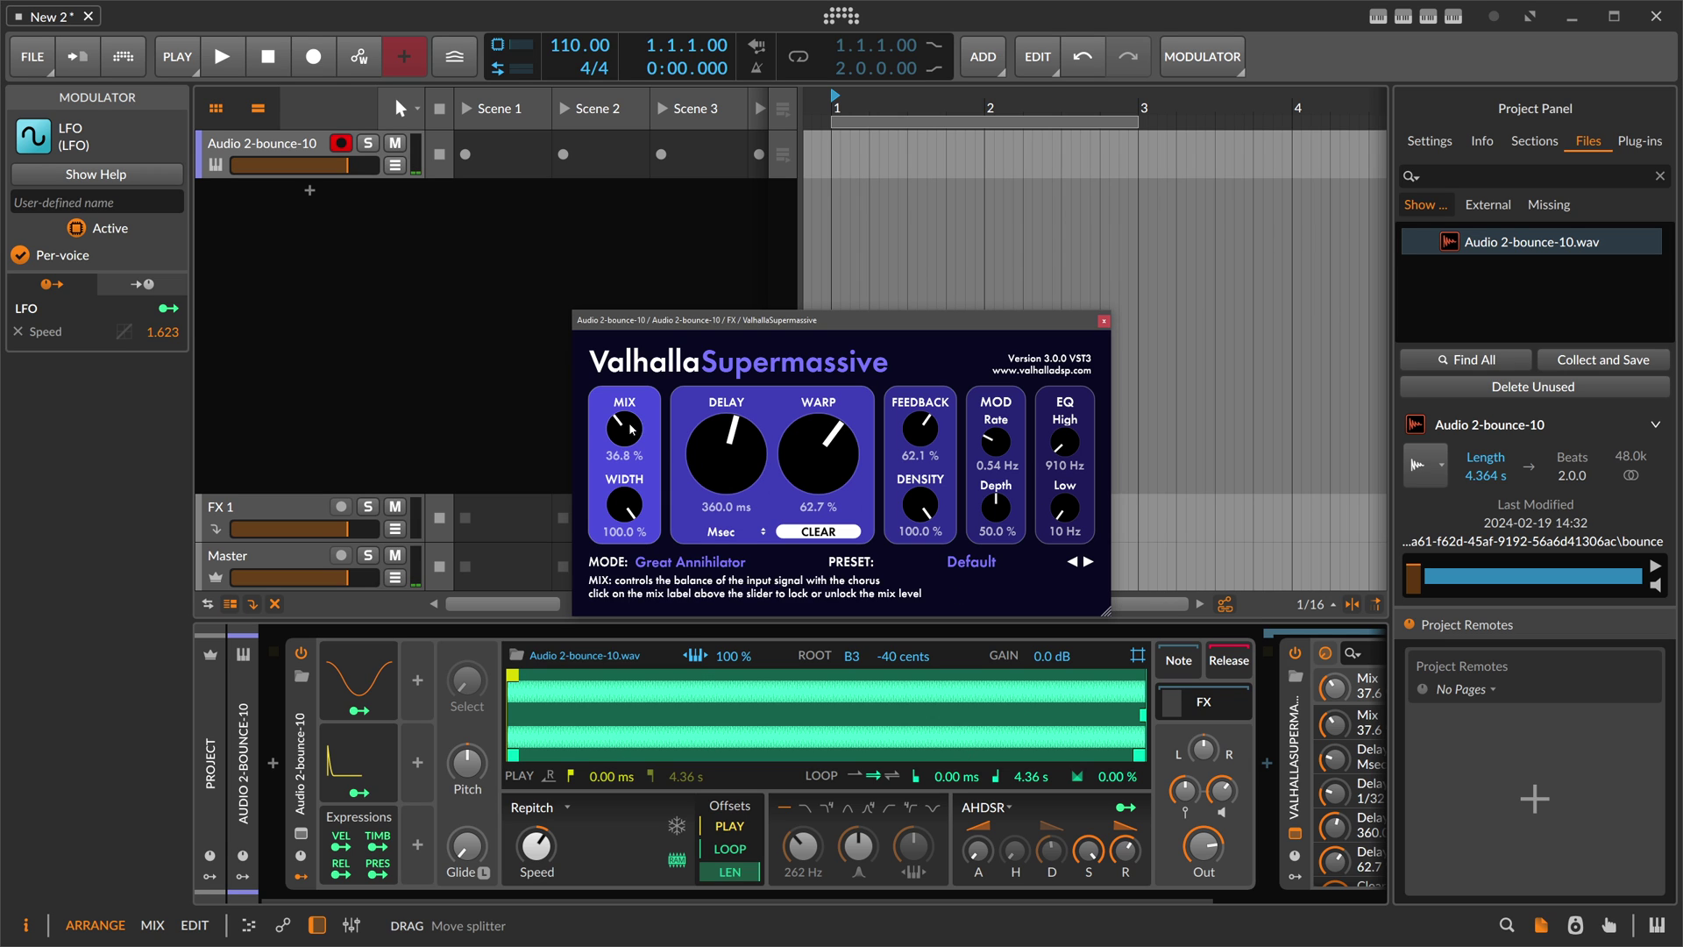
{"action": "left_click", "coordinate": [1104, 321]}
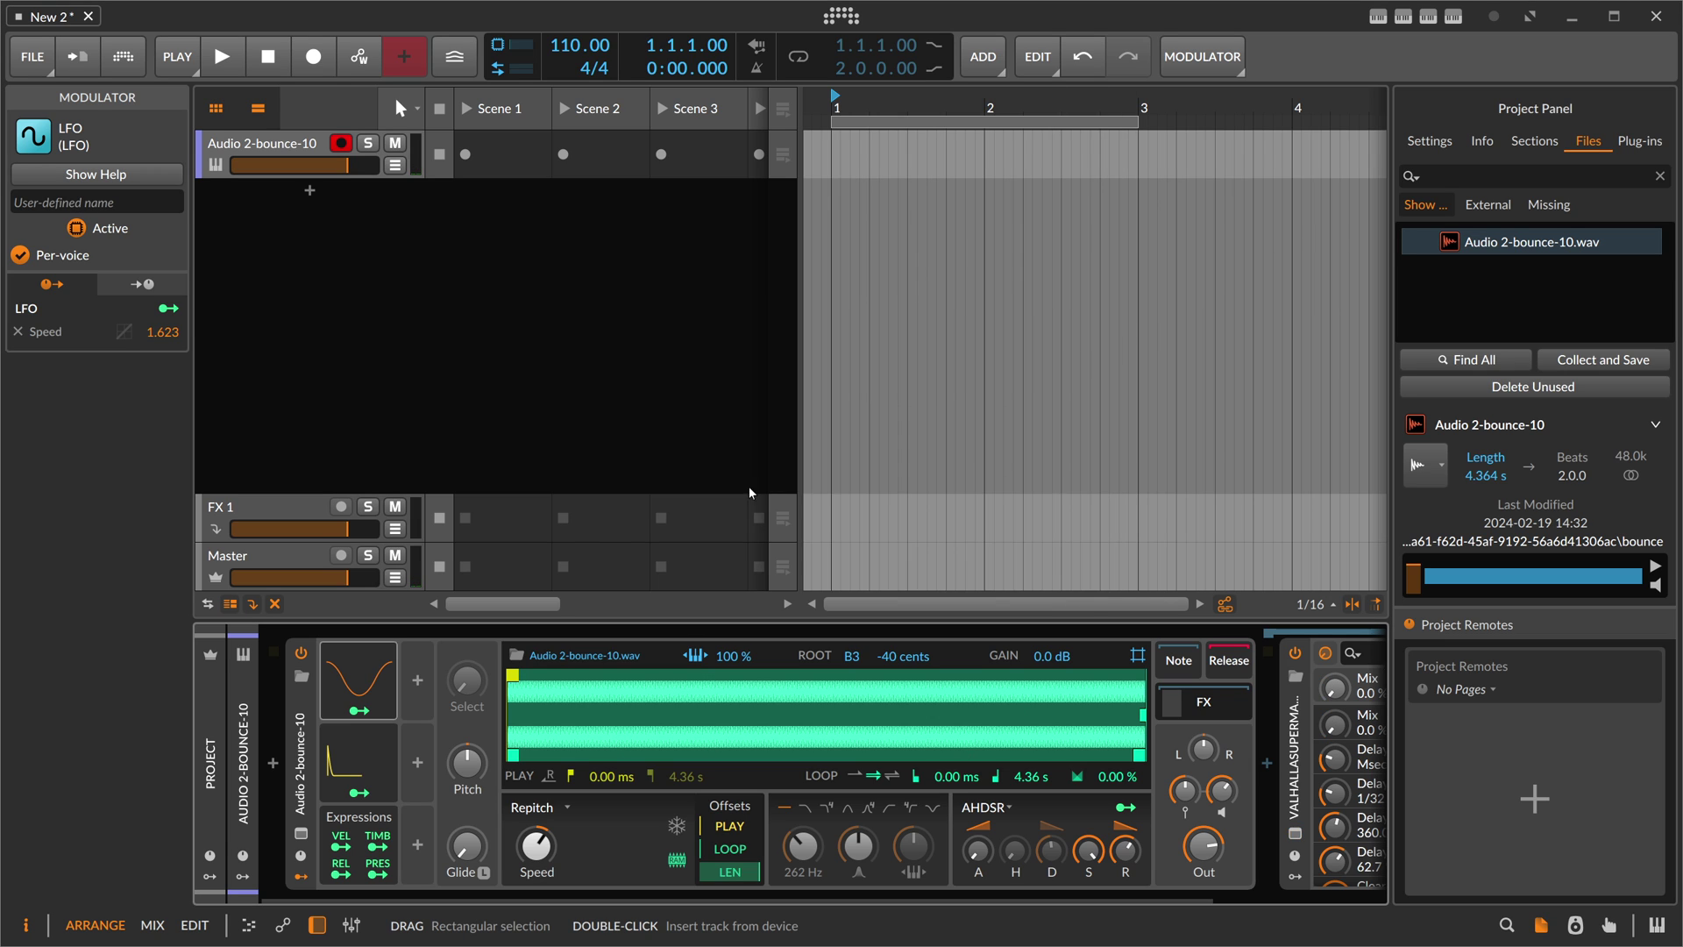
{"action": "left_click", "coordinate": [356, 668]}
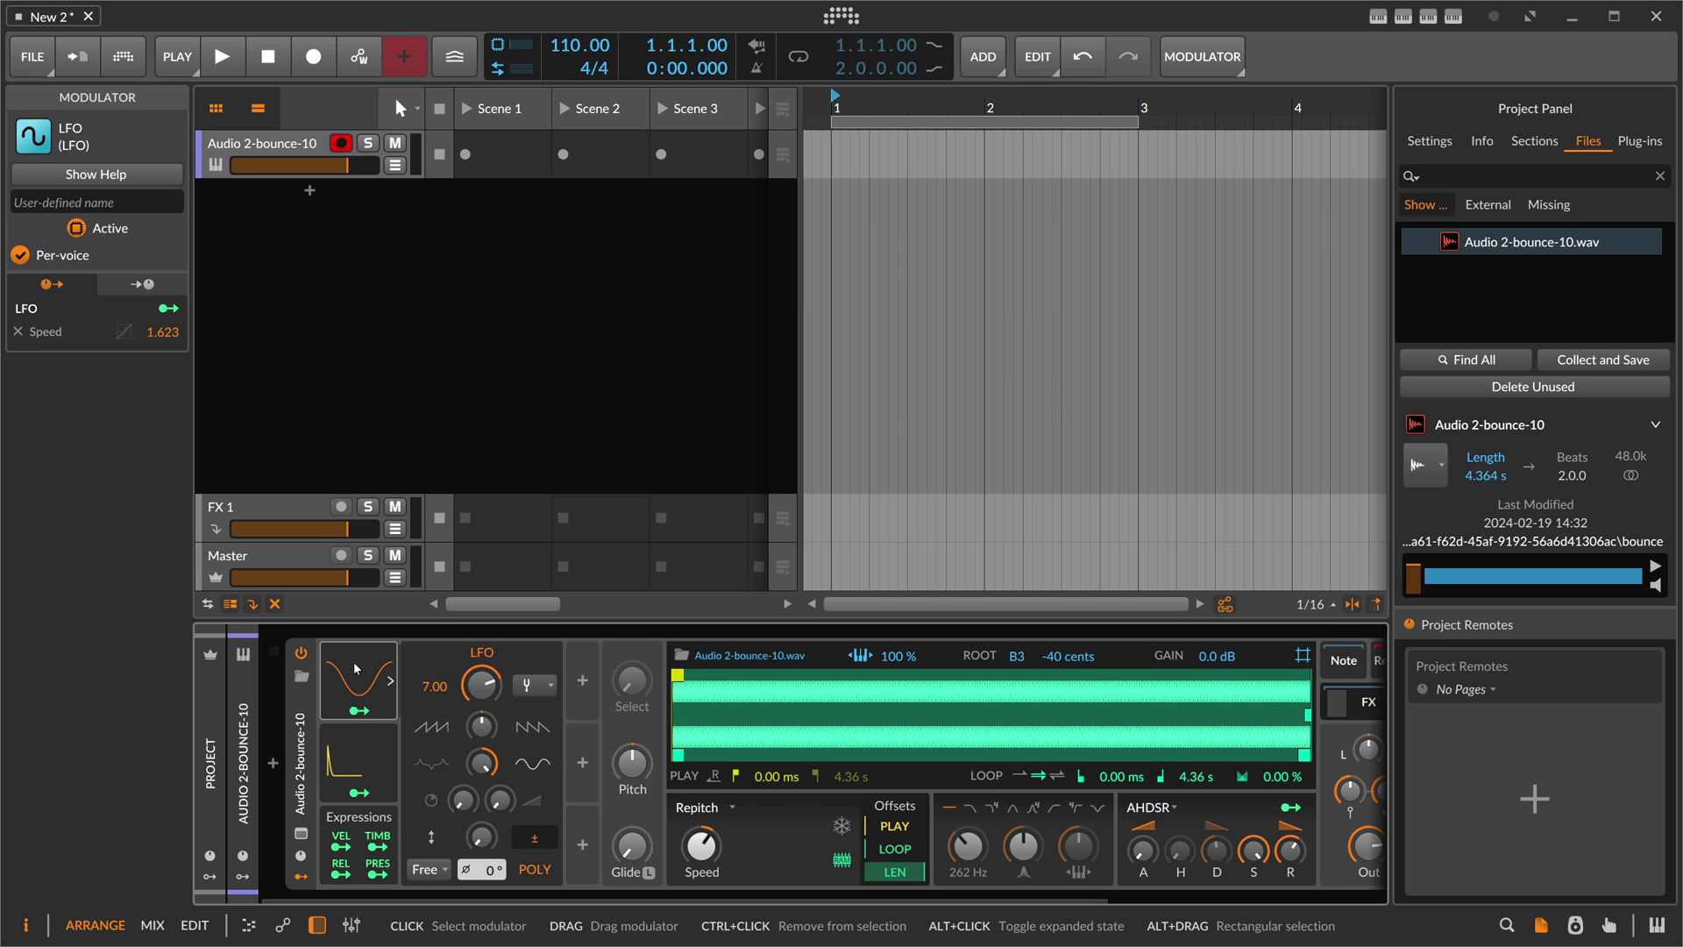
- Delete the LFO from the Sampler and insert a Wavetable LFO in its place
{"action": "left_click", "coordinate": [354, 666]}
{"action": "key", "text": "Delete"}
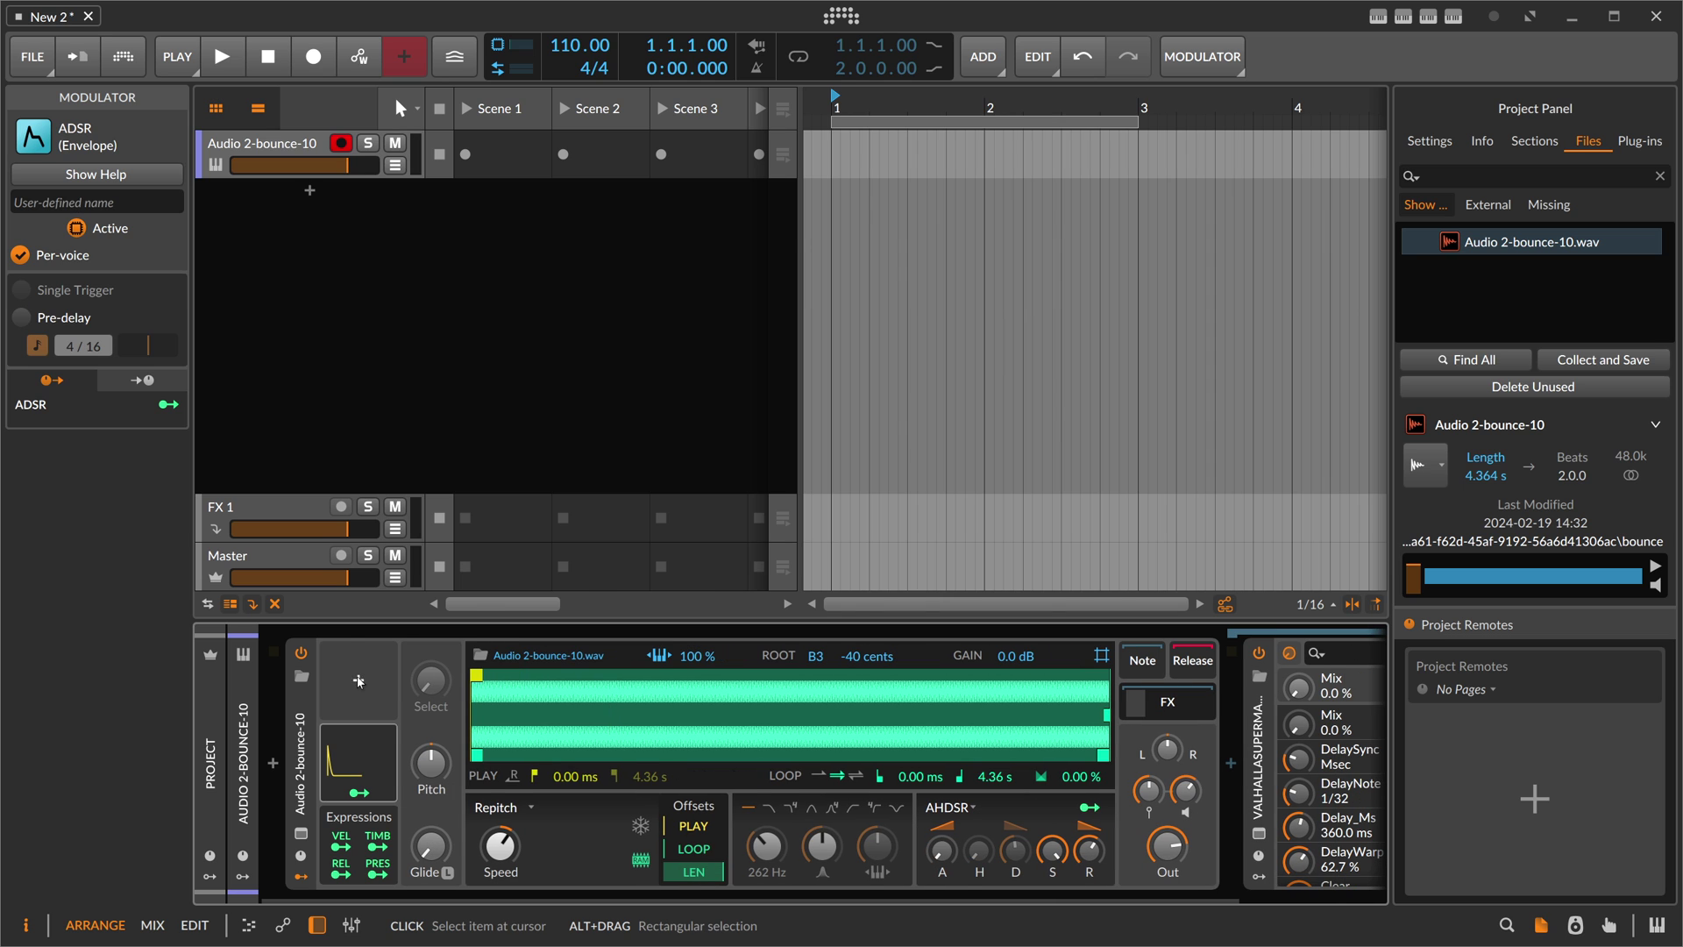
{"action": "left_click", "coordinate": [358, 681]}
{"action": "type", "text": "wave"}
{"action": "double_click", "coordinate": [697, 324]}
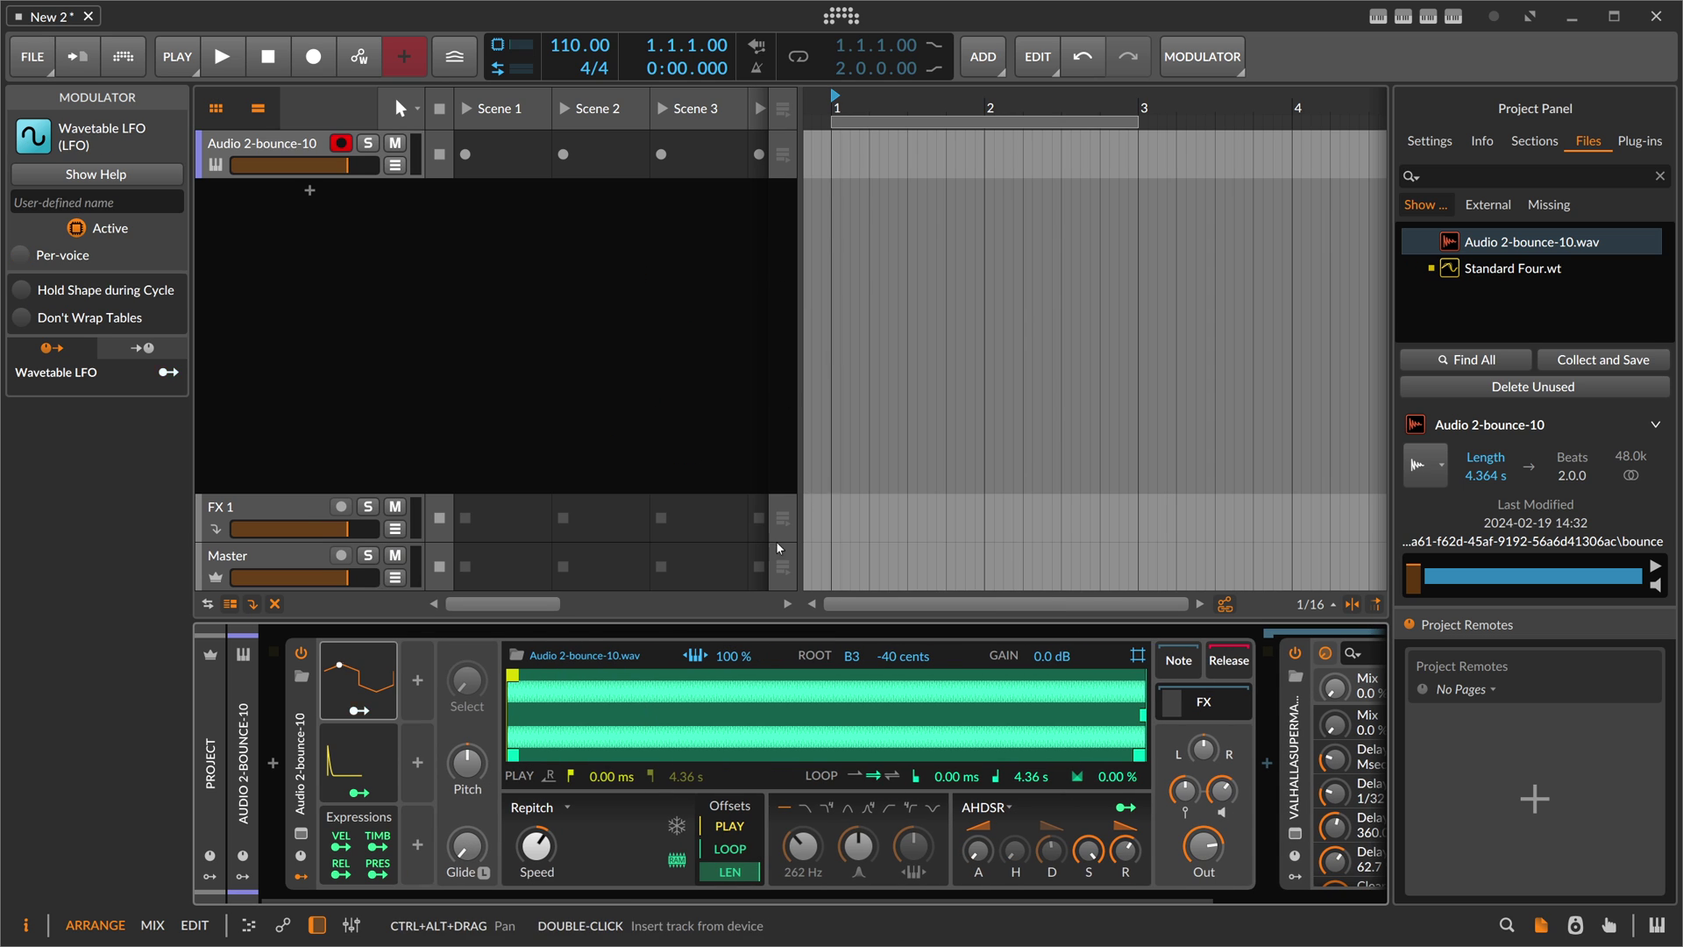
- Show the Wavetable LFO's settings, set its timebase to Pitch (of current note) and try out its Index control
{"action": "left_click", "coordinate": [358, 693]}
{"action": "left_click", "coordinate": [526, 690]}
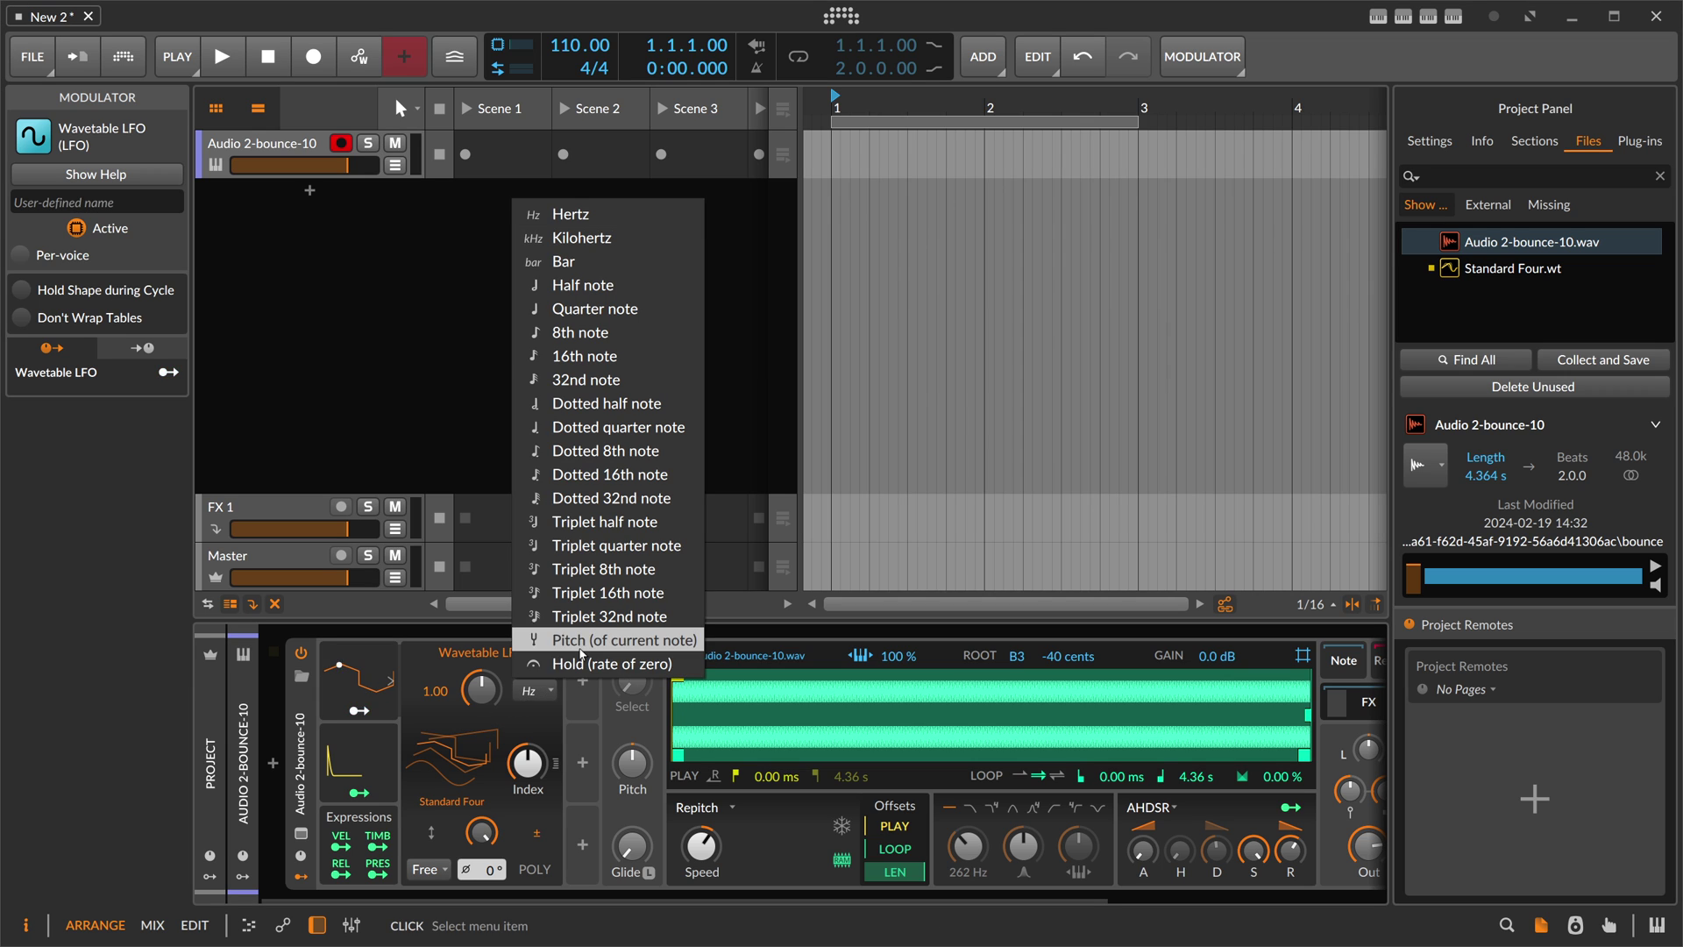
{"action": "left_click", "coordinate": [548, 640]}
{"action": "left_click_drag", "start_coordinate": [527, 762], "coordinate": [527, 756]}
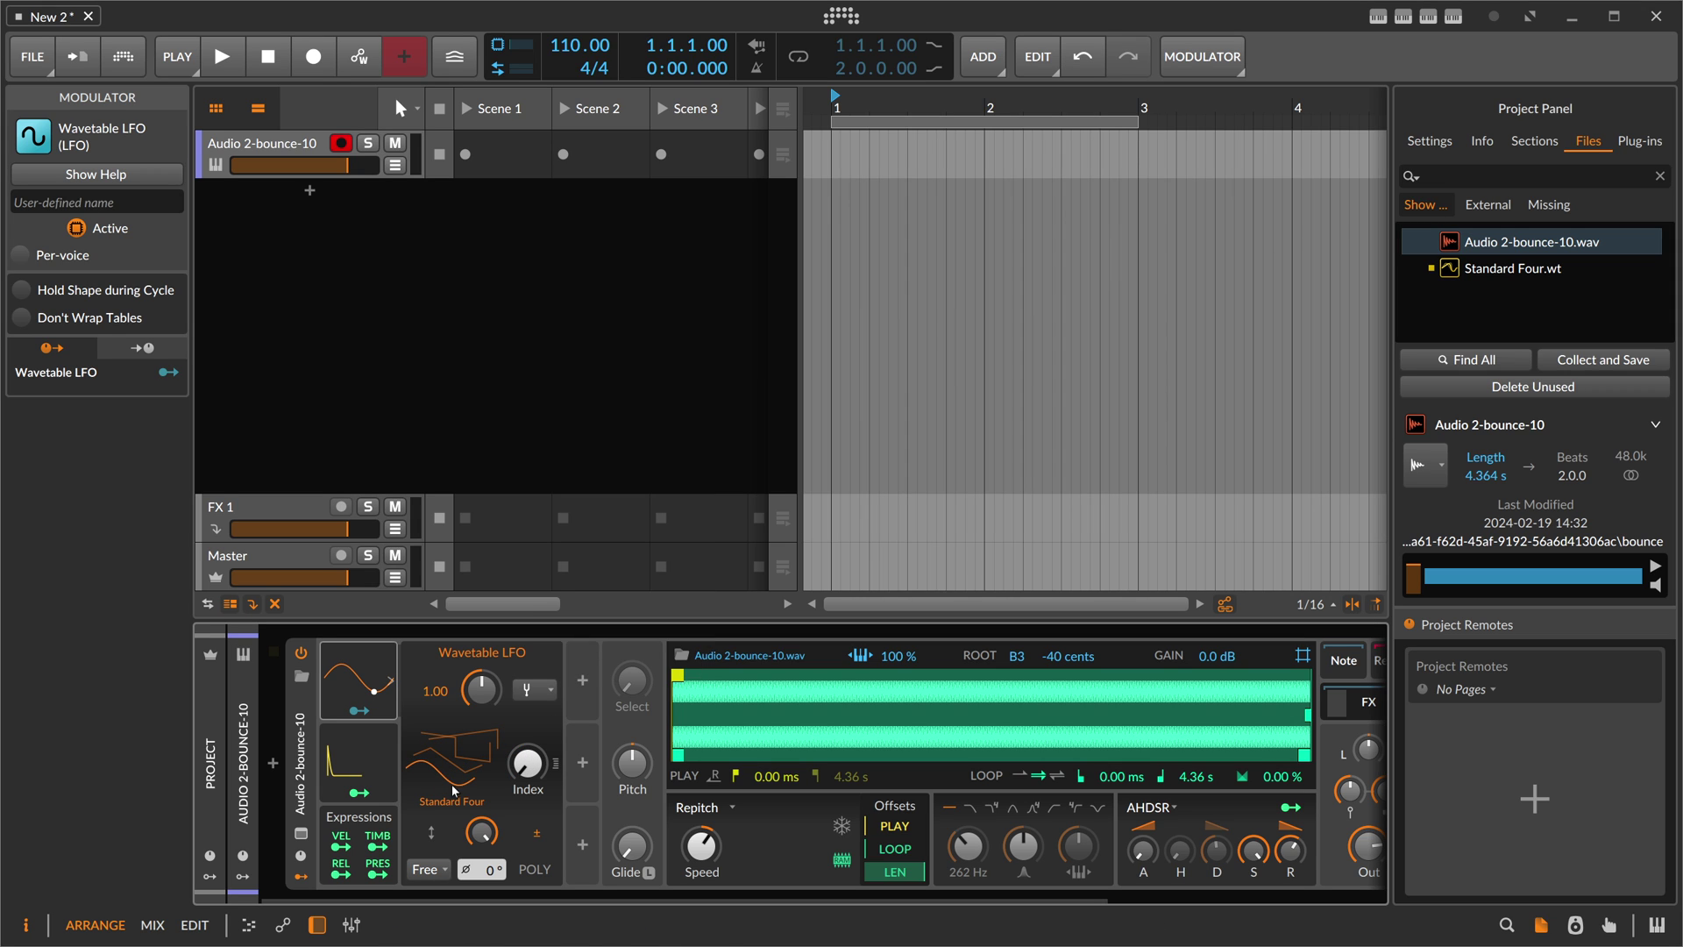
{"action": "left_click_drag", "start_coordinate": [527, 762], "coordinate": [527, 691]}
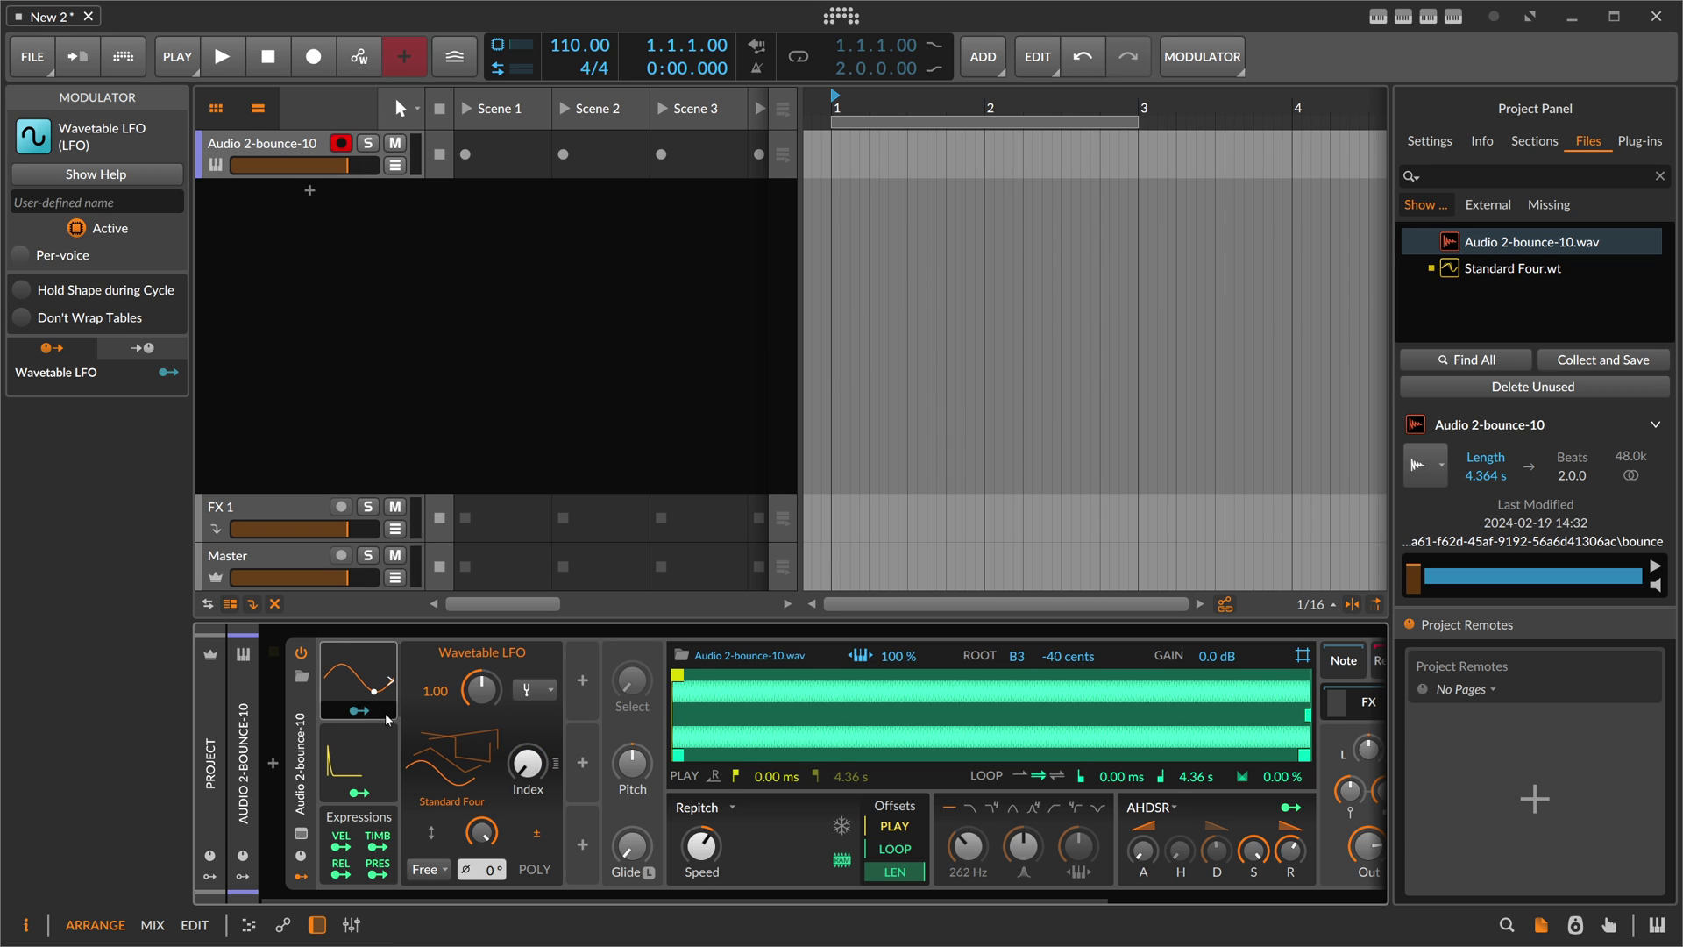
- Map the Wavetable LFO to Speed at 1.606, then zero its output amount and map the ADSR to that amount
{"action": "left_click", "coordinate": [359, 710]}
{"action": "left_click_drag", "start_coordinate": [702, 846], "coordinate": [701, 712]}
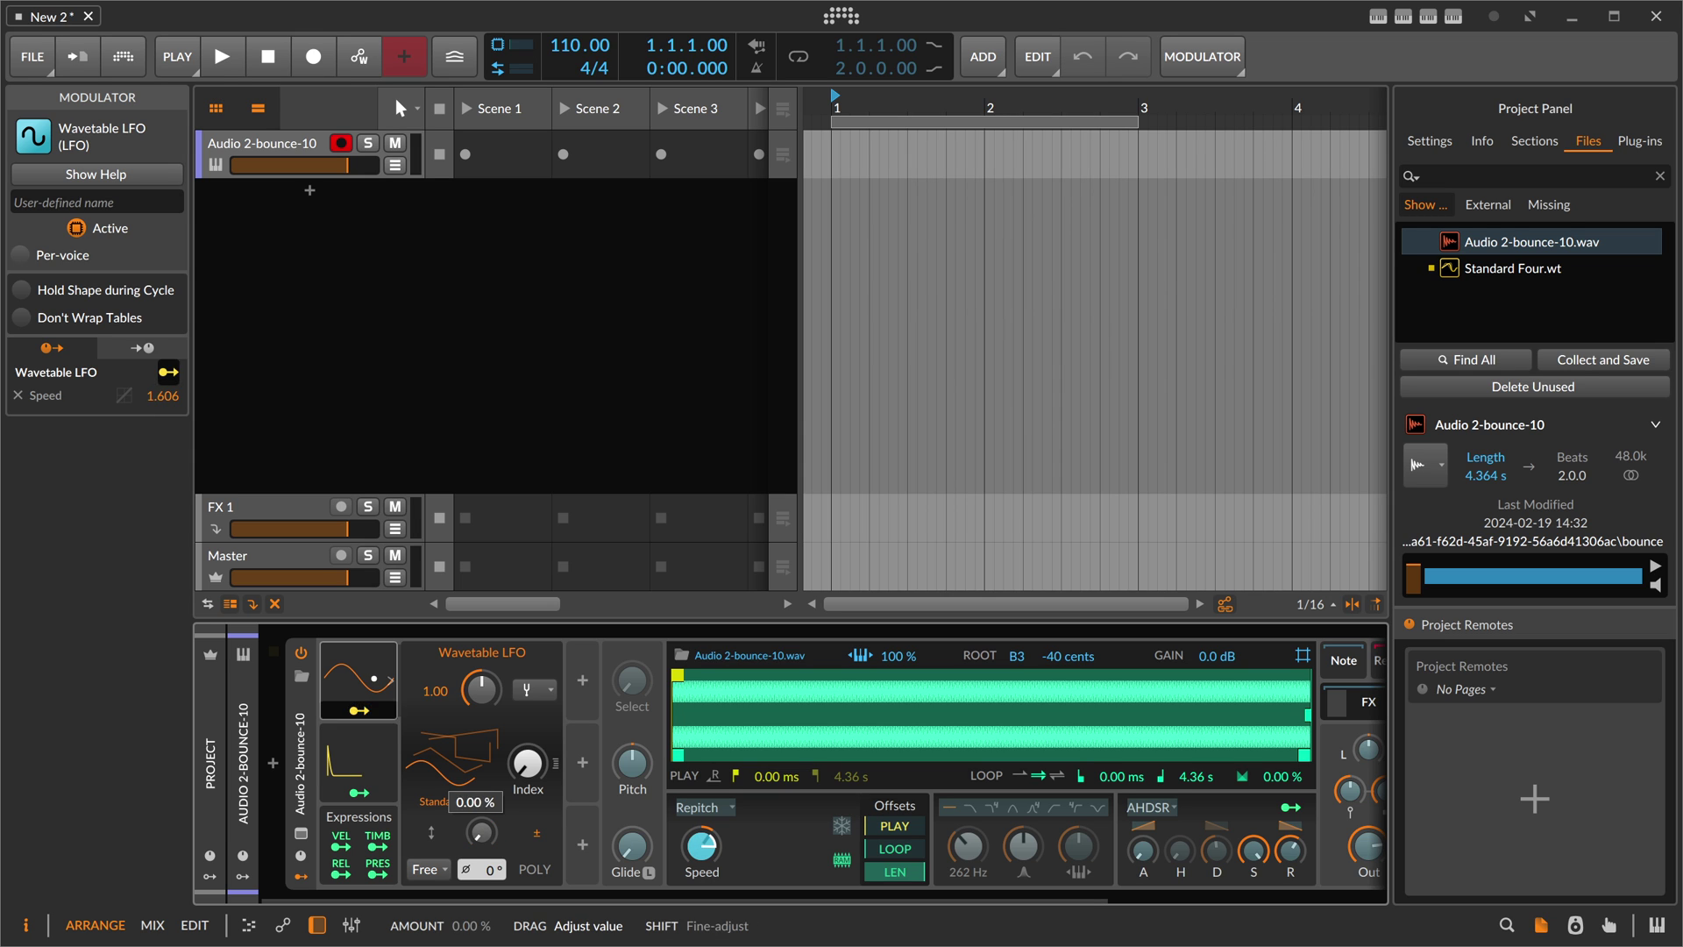
{"action": "left_click", "coordinate": [358, 793]}
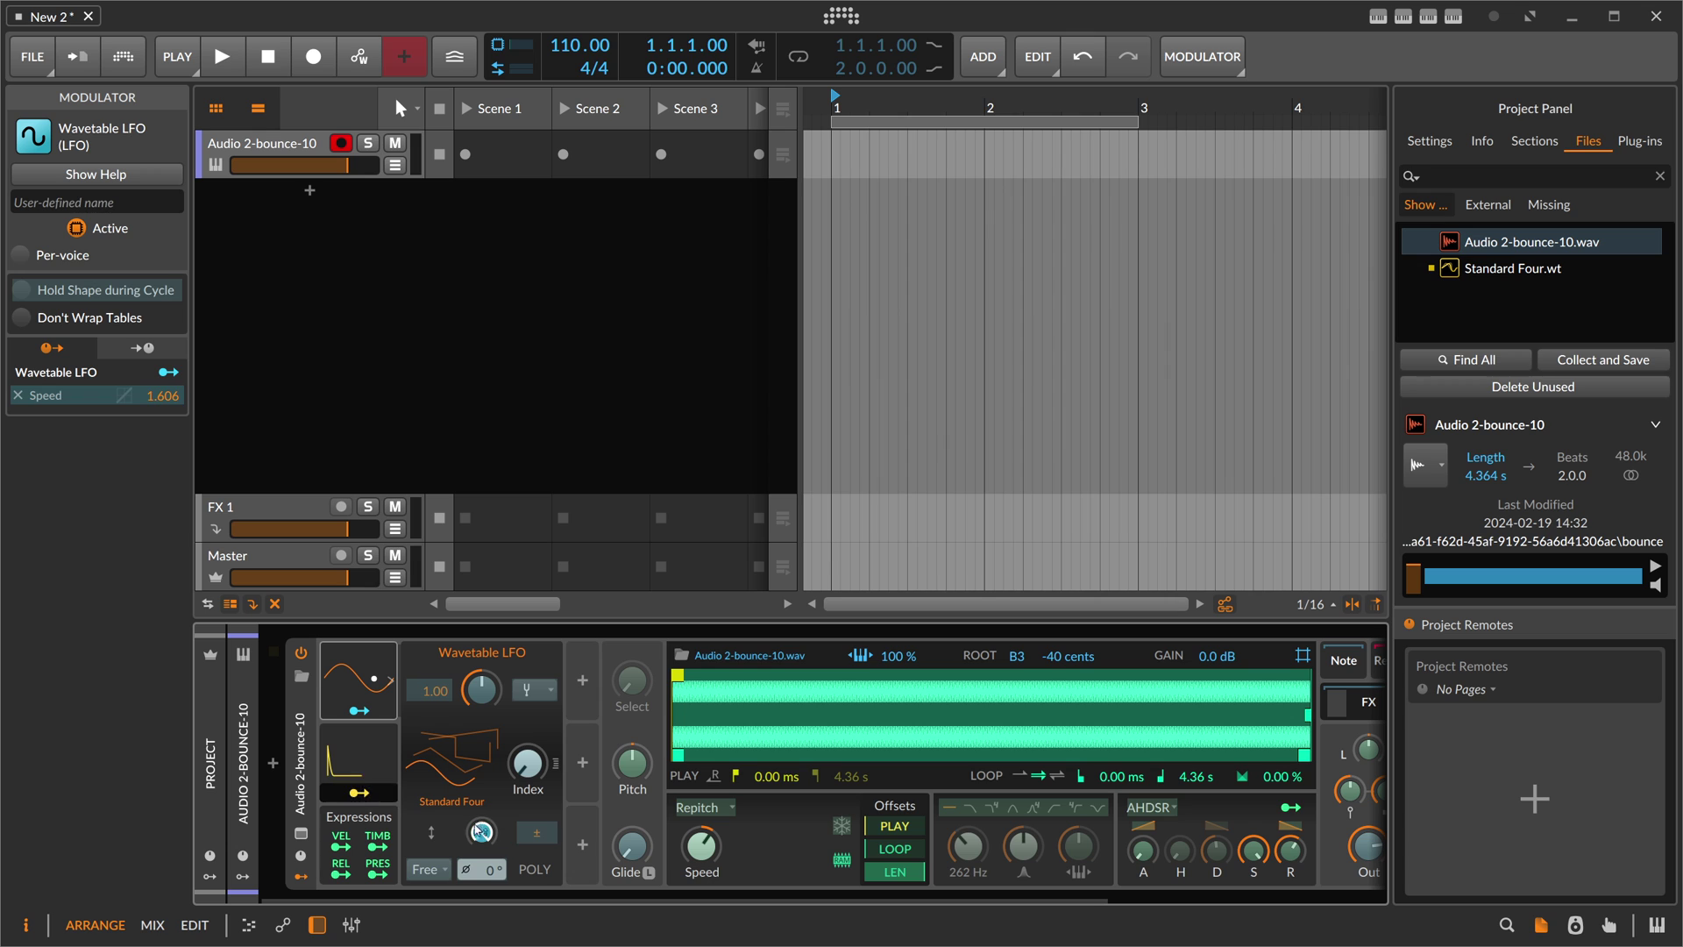
{"action": "left_click", "coordinate": [371, 794]}
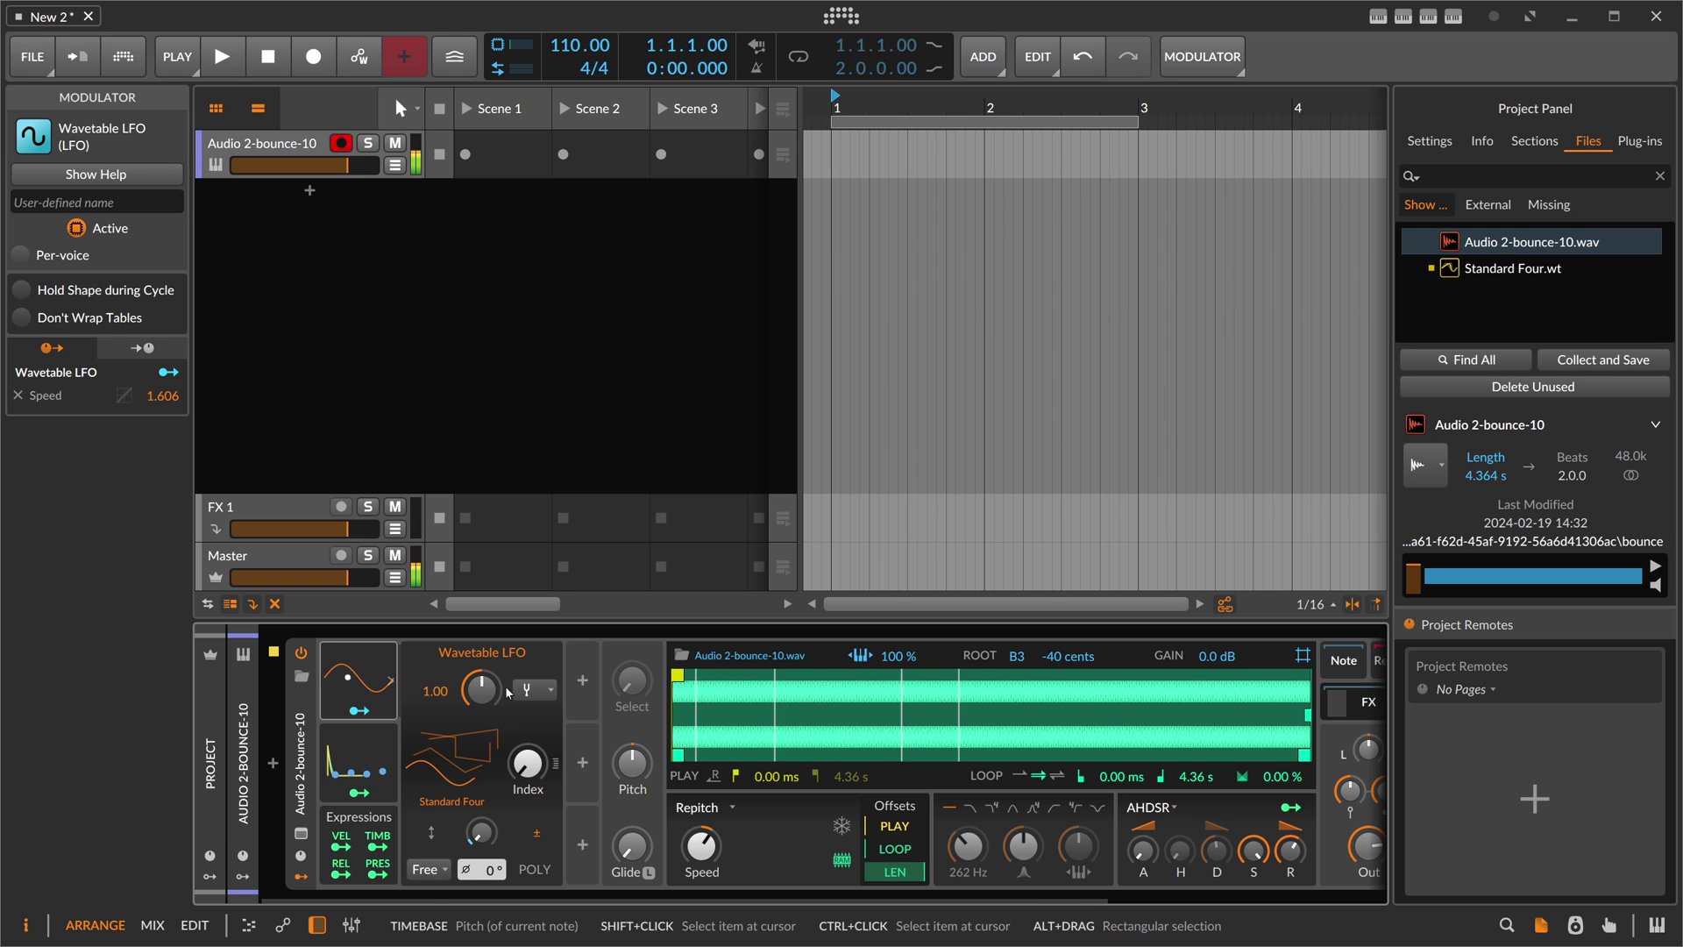
- Set the Wavetable LFO's rate to 3.00 and its Speed modulation amount to 0.931
{"action": "left_click_drag", "start_coordinate": [478, 688], "coordinate": [478, 693]}
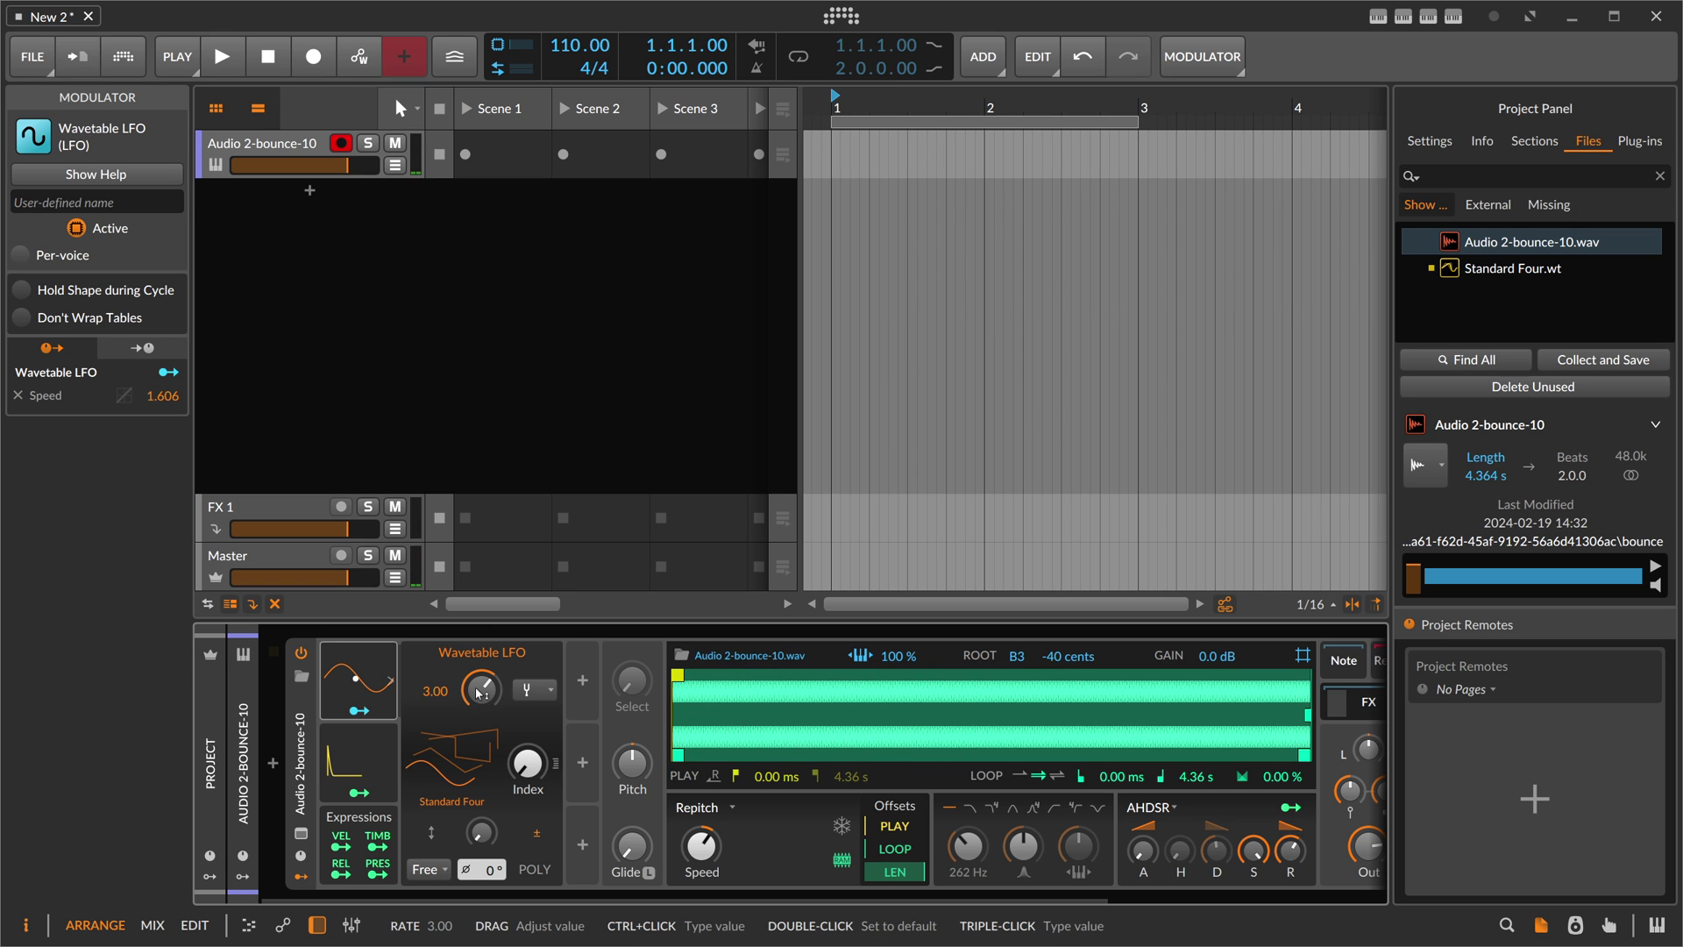
{"action": "left_click_drag", "start_coordinate": [702, 844], "coordinate": [702, 862]}
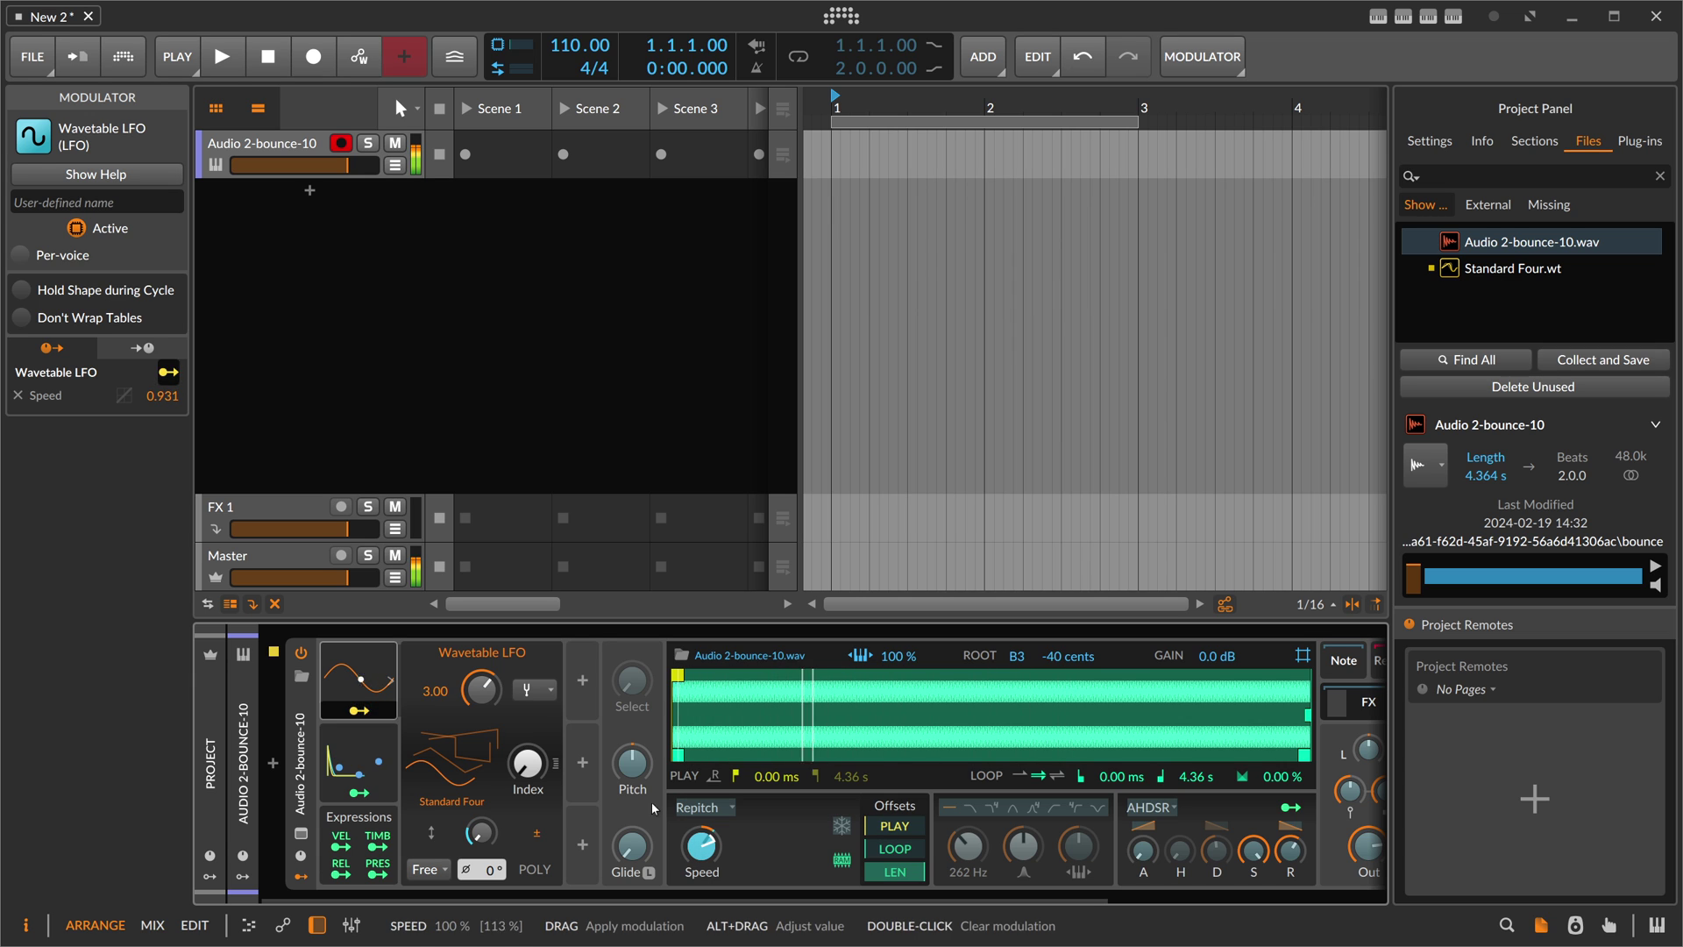
- Try out the Wavetable LFO's Index, end modulation mapping and make the modulator per-voice
{"action": "mouse_move", "coordinate": [526, 763]}
{"action": "left_mouse_down"}
{"action": "mouse_move", "coordinate": [526, 723]}
{"action": "mouse_move", "coordinate": [526, 780]}
{"action": "left_mouse_up"}
{"action": "left_click", "coordinate": [358, 710]}
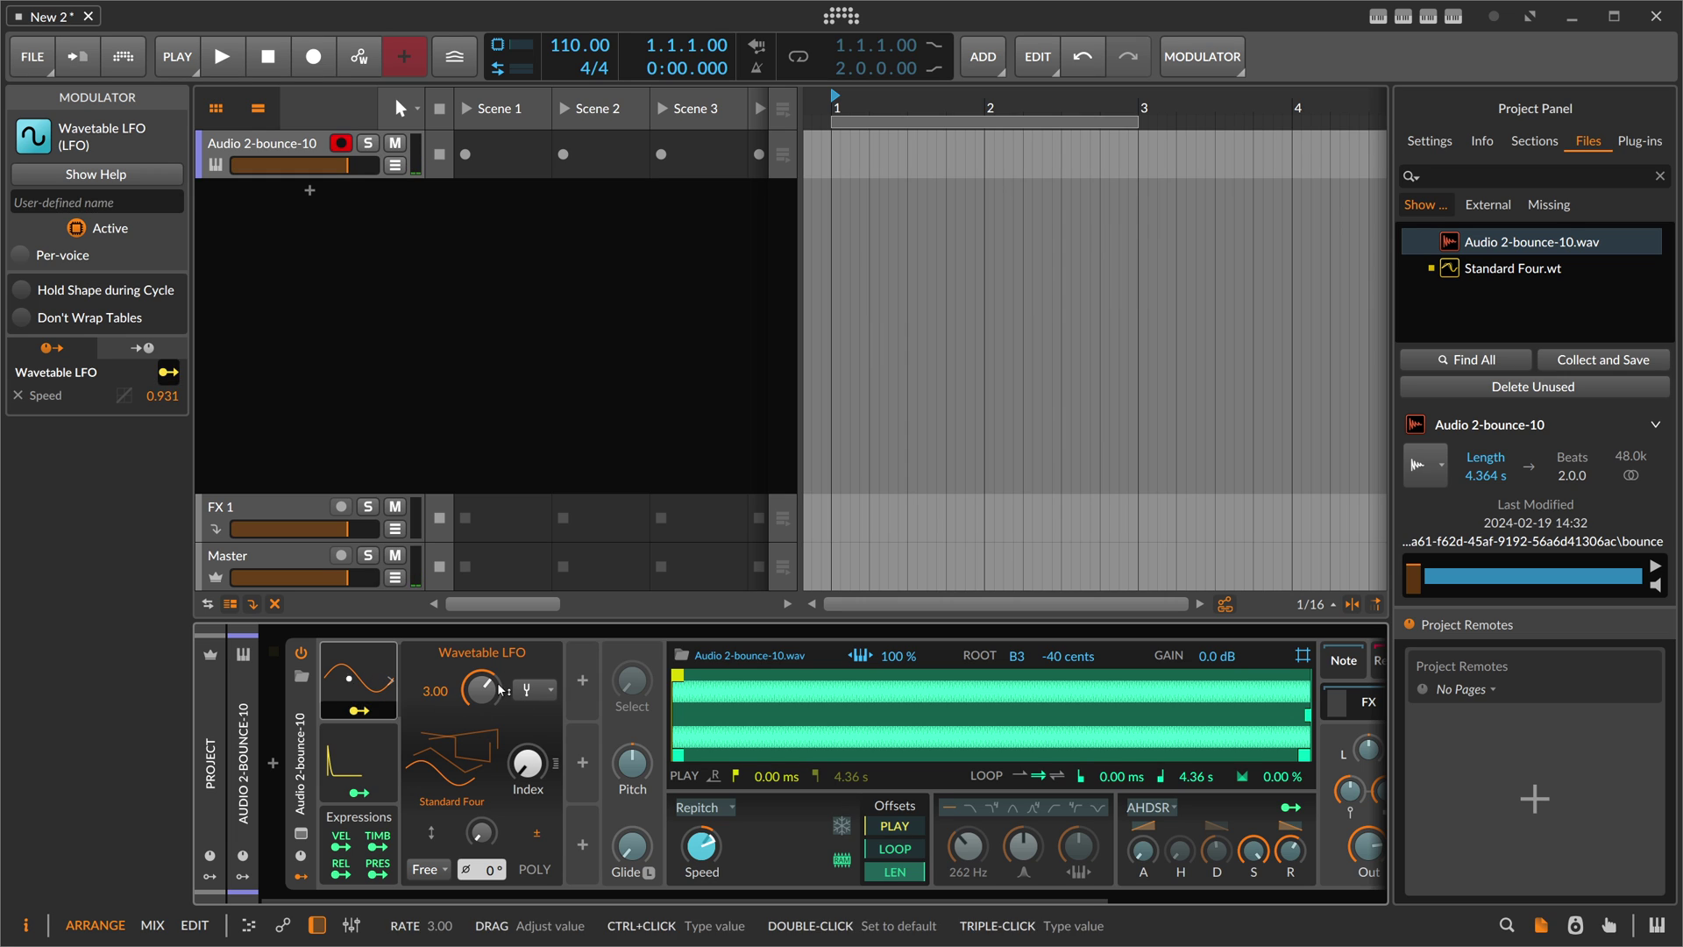
{"action": "left_click", "coordinate": [532, 869]}
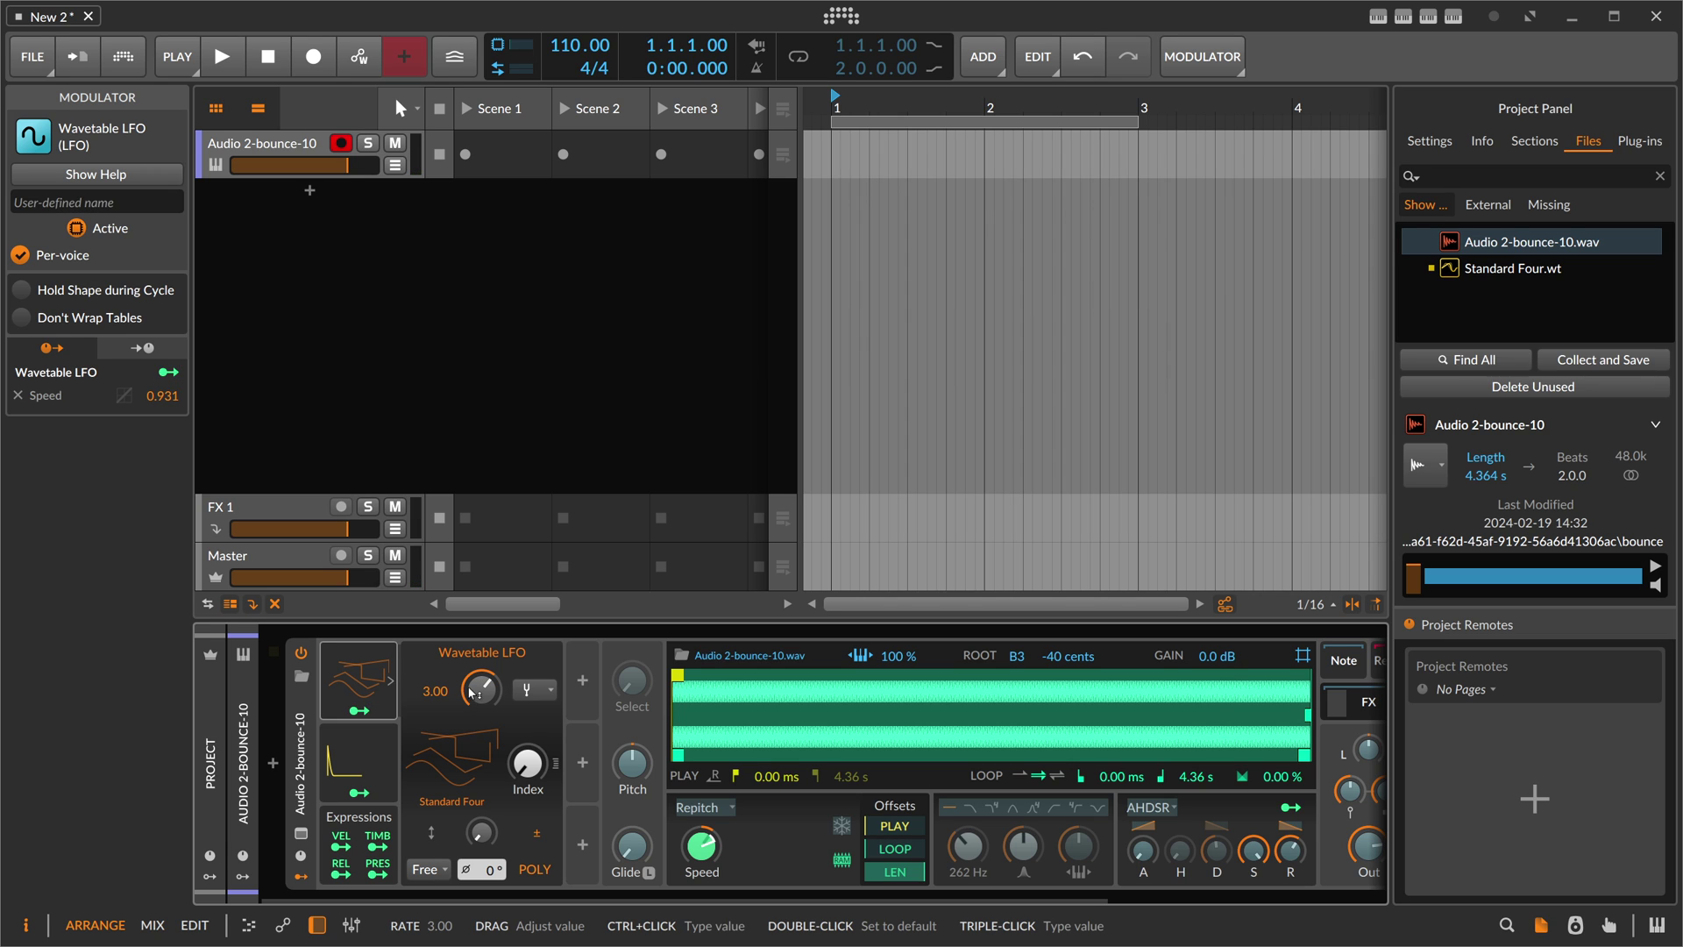
- Insert a Random modulator with its timebase on Hold (rate of zero) and its trigger mode on Note
{"action": "left_click", "coordinate": [421, 687]}
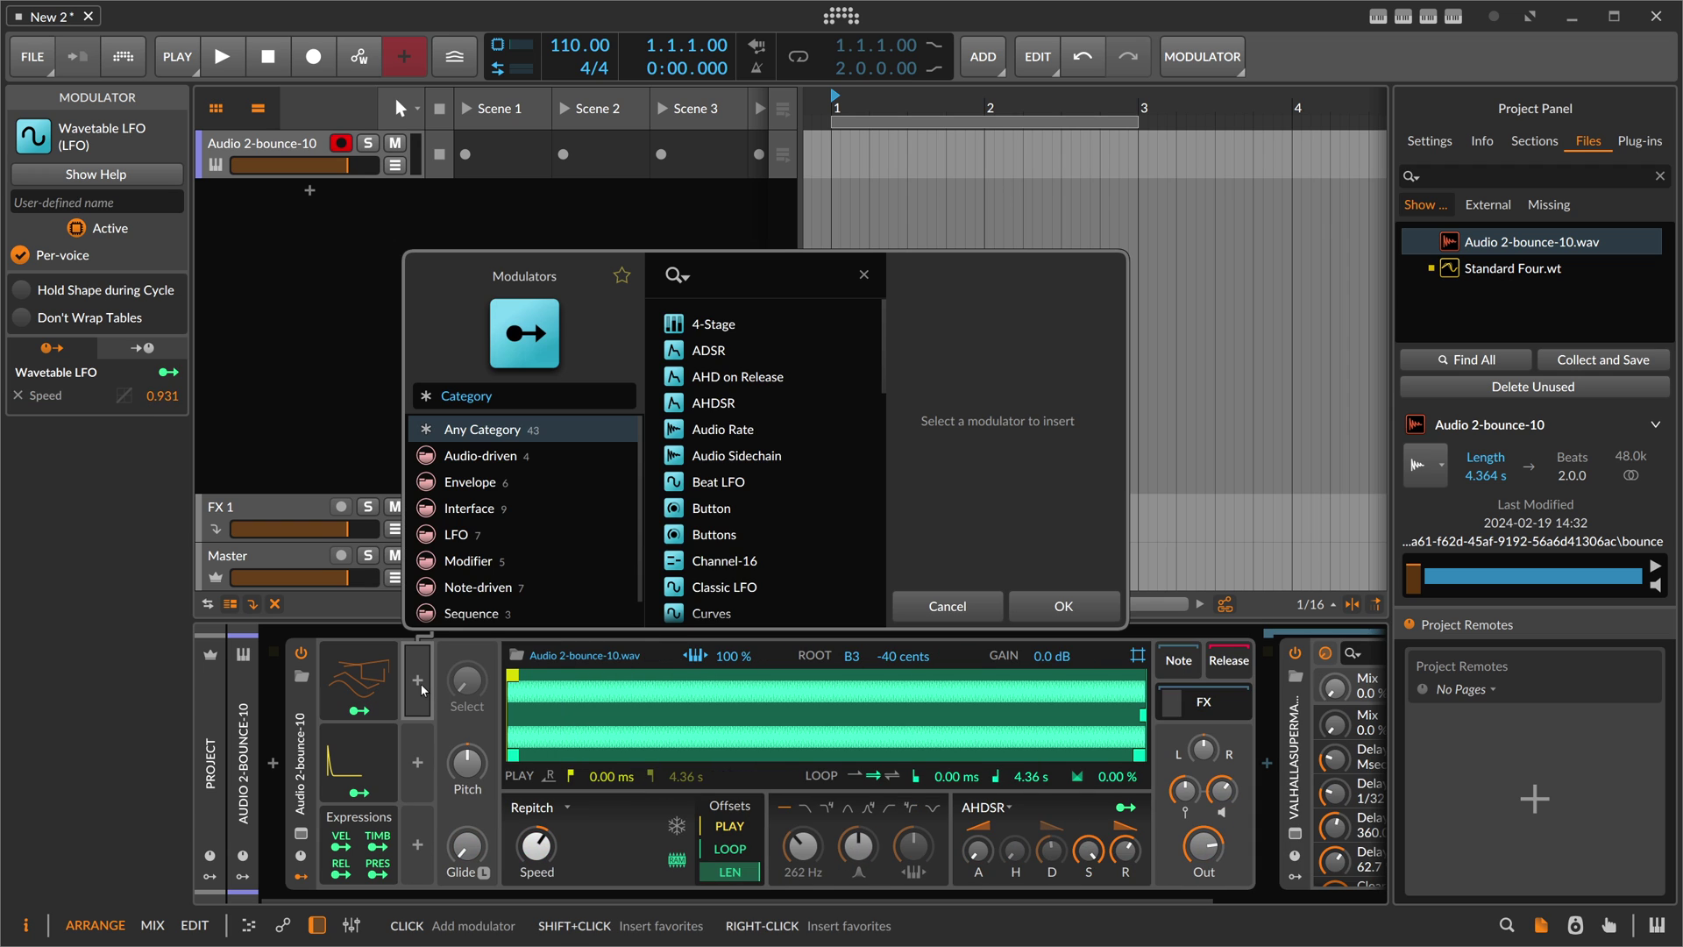
{"action": "type", "text": "rand"}
{"action": "key", "text": "Return"}
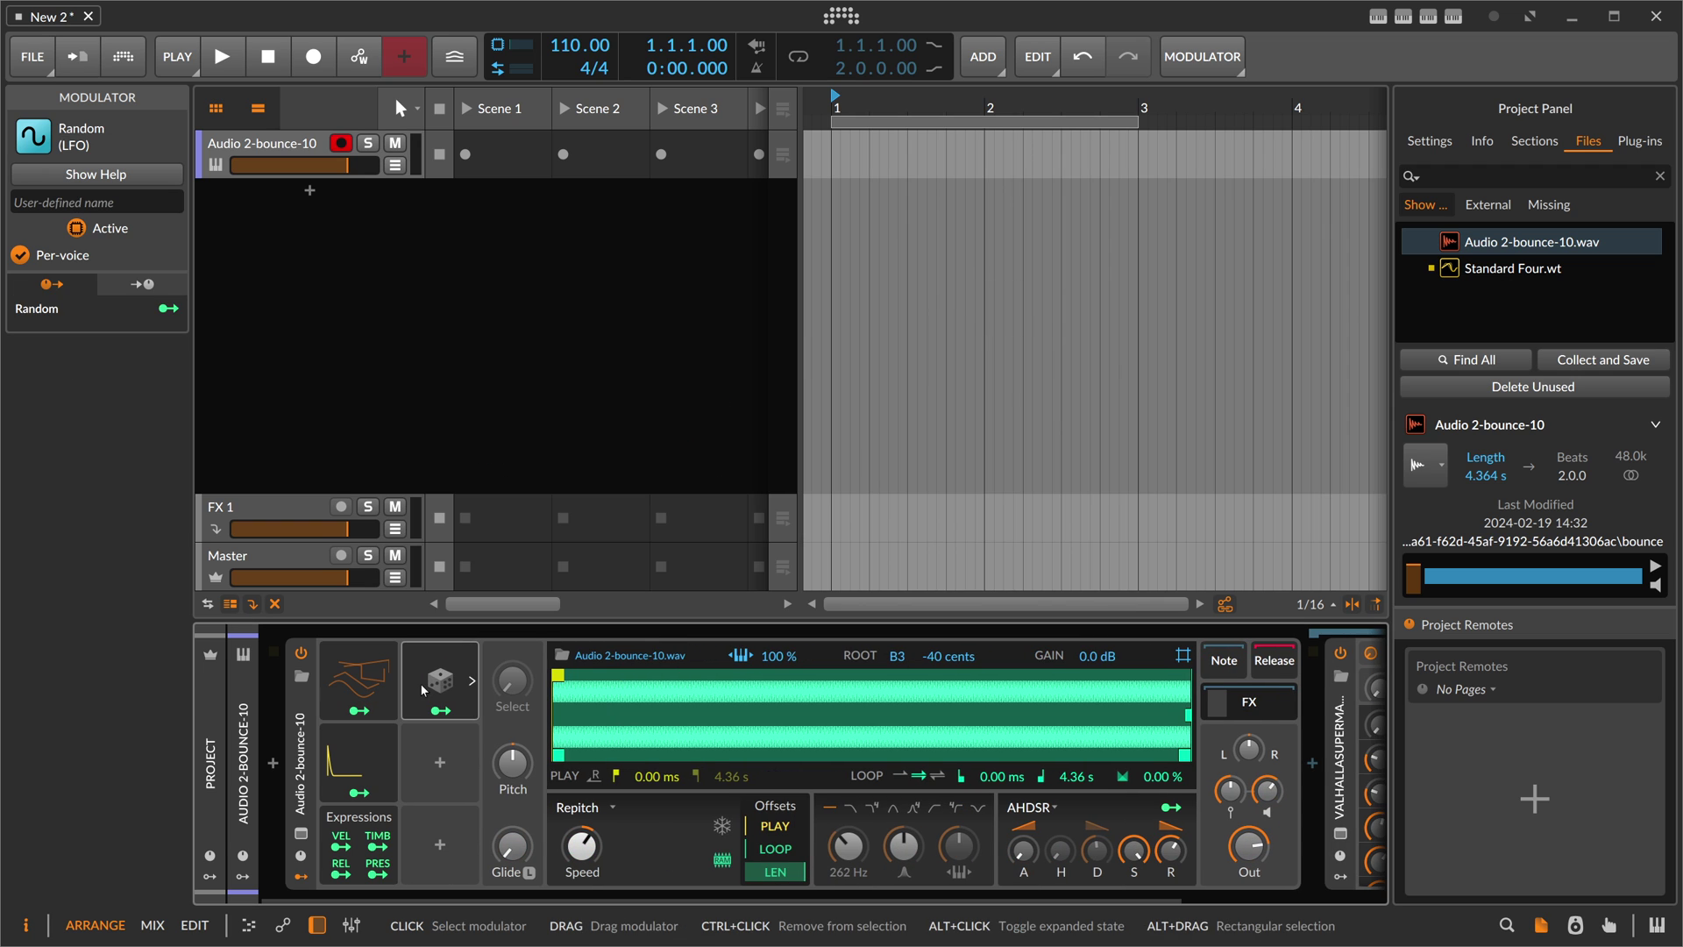
{"action": "left_click", "coordinate": [607, 686]}
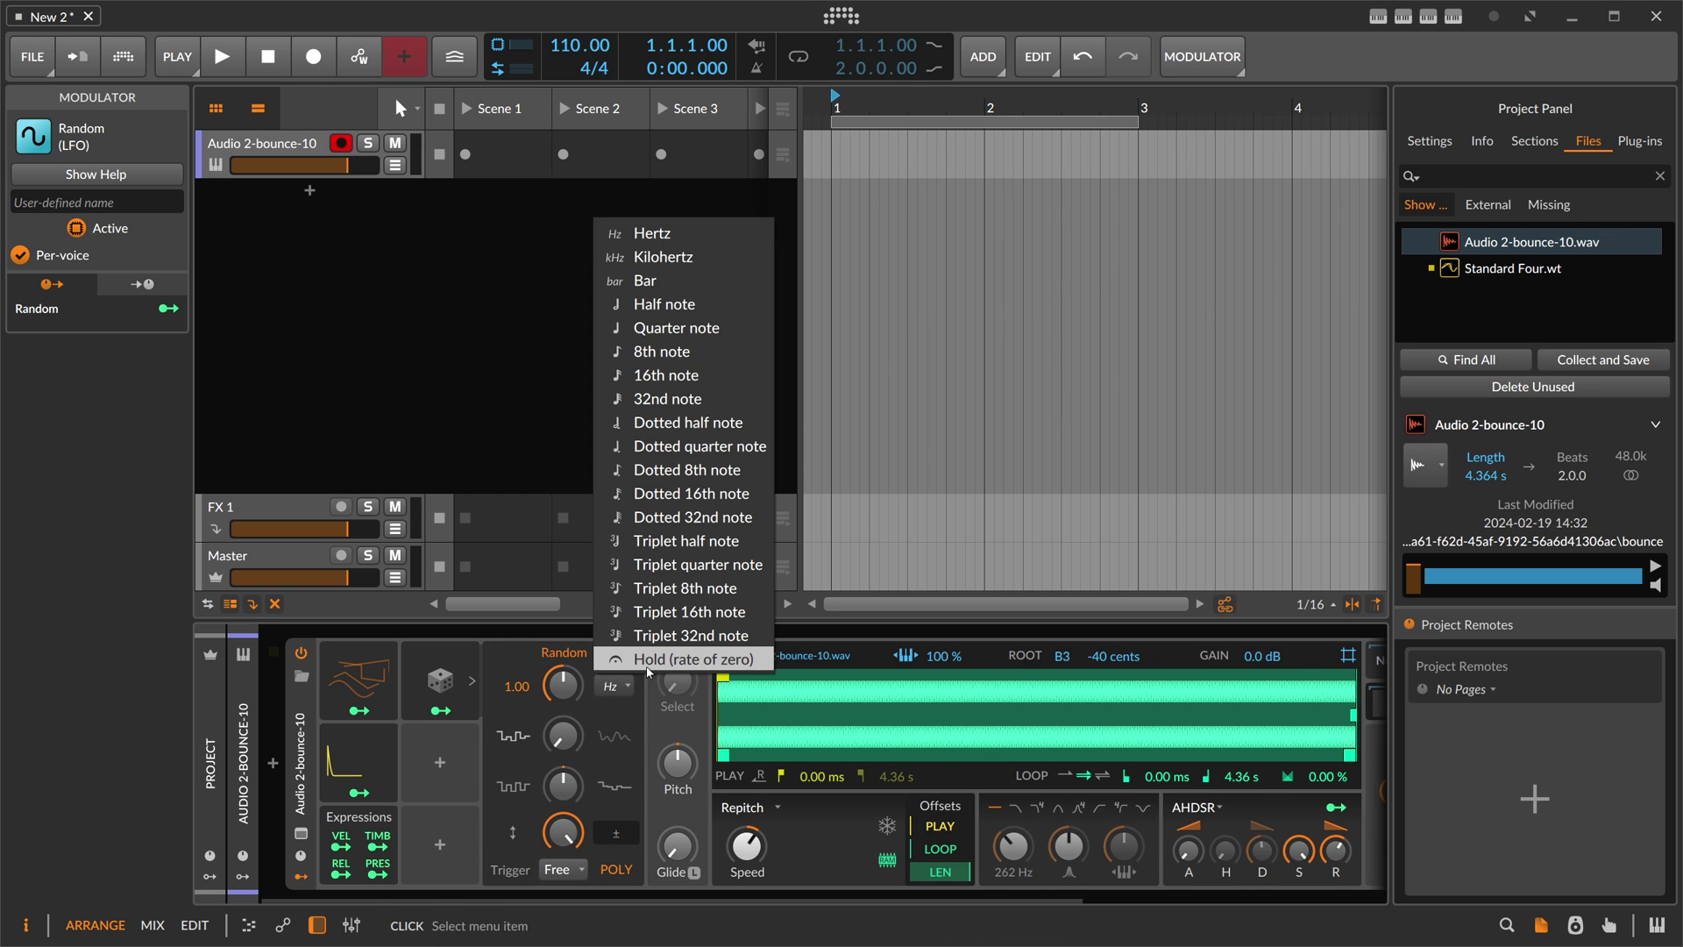
{"action": "left_click", "coordinate": [618, 655]}
{"action": "left_click", "coordinate": [563, 869]}
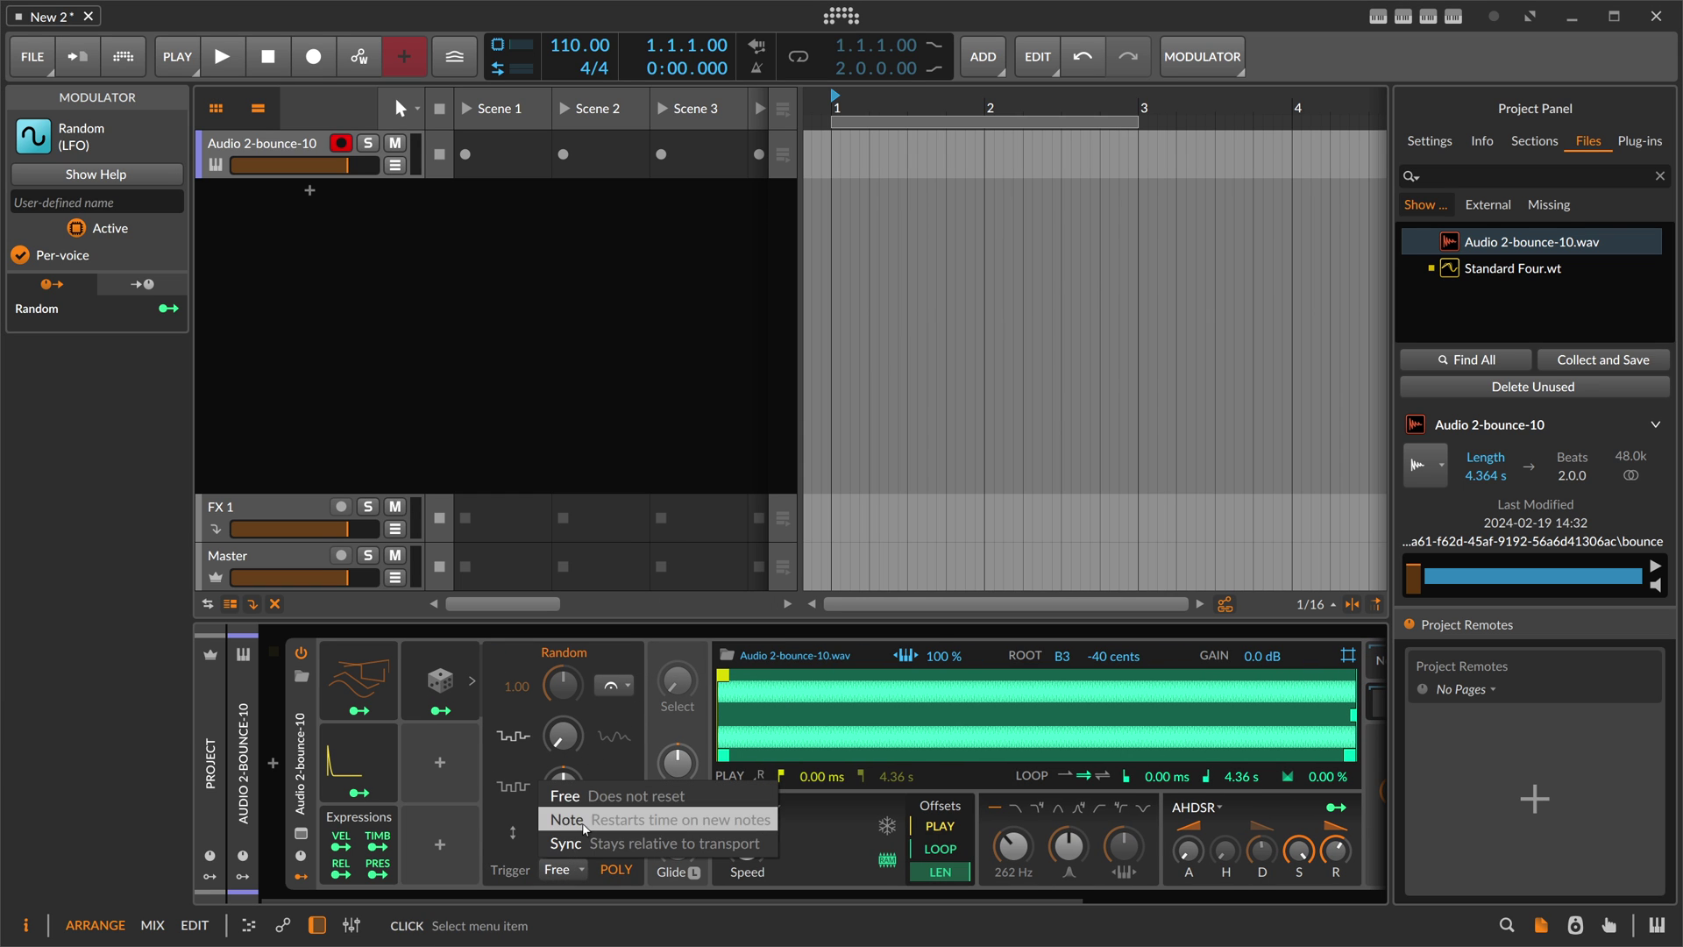
{"action": "left_click", "coordinate": [565, 824]}
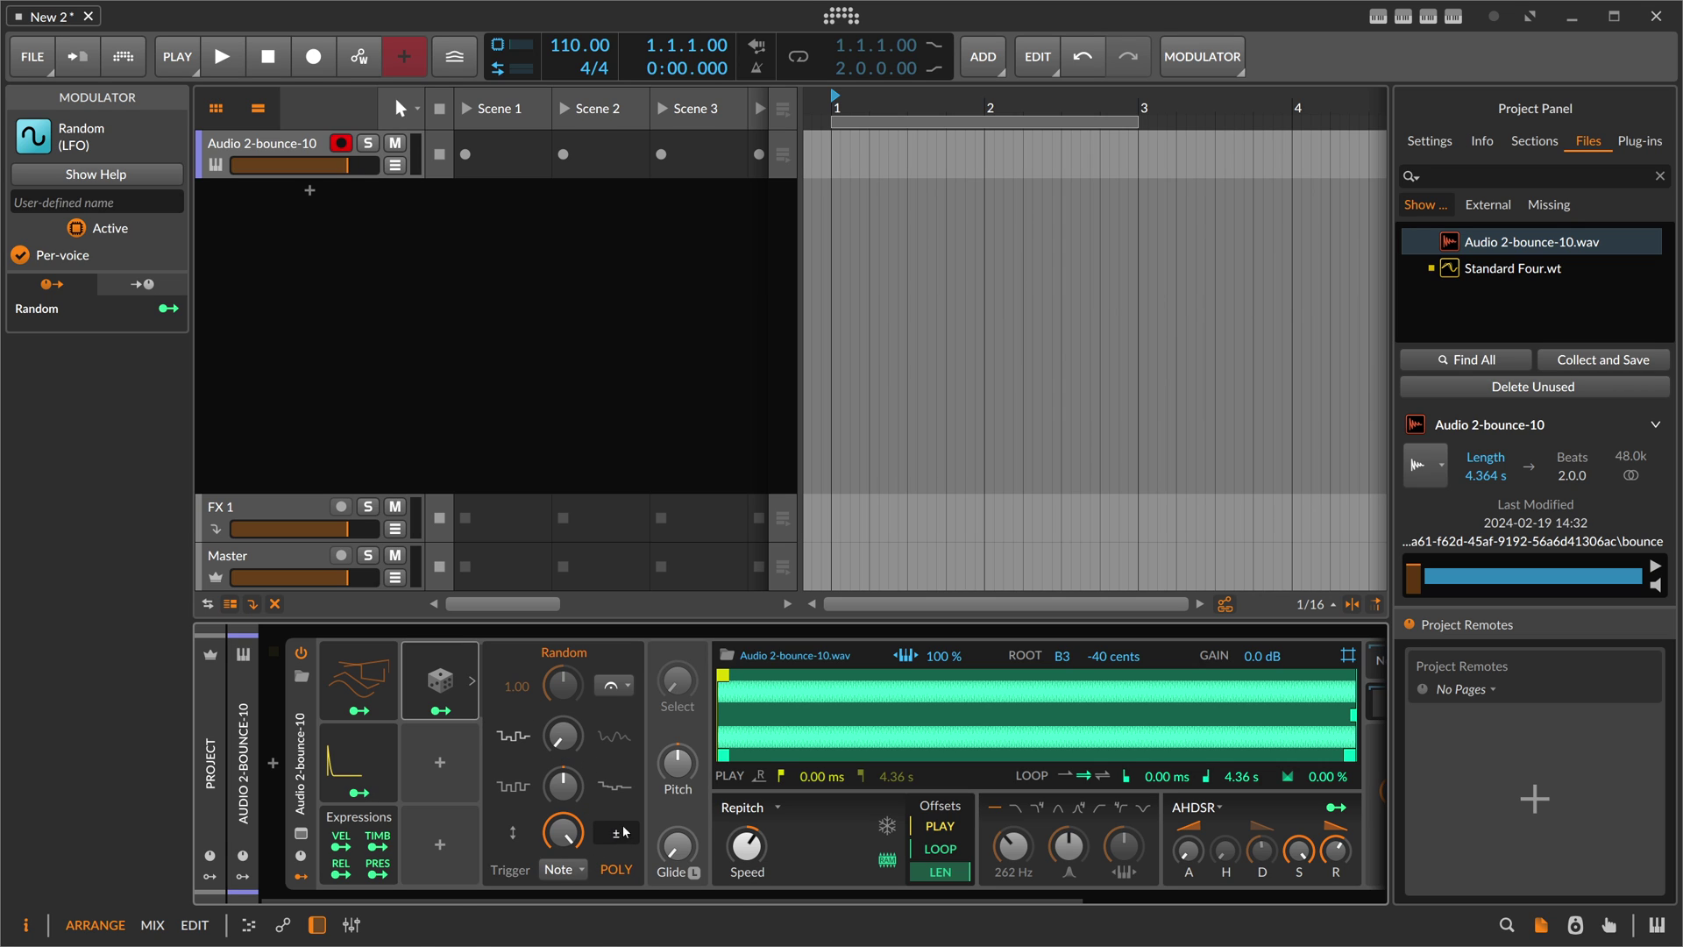
- Replace the Wavetable LFO's Standard Four wavetable with Sync Digital
{"action": "left_click", "coordinate": [377, 679]}
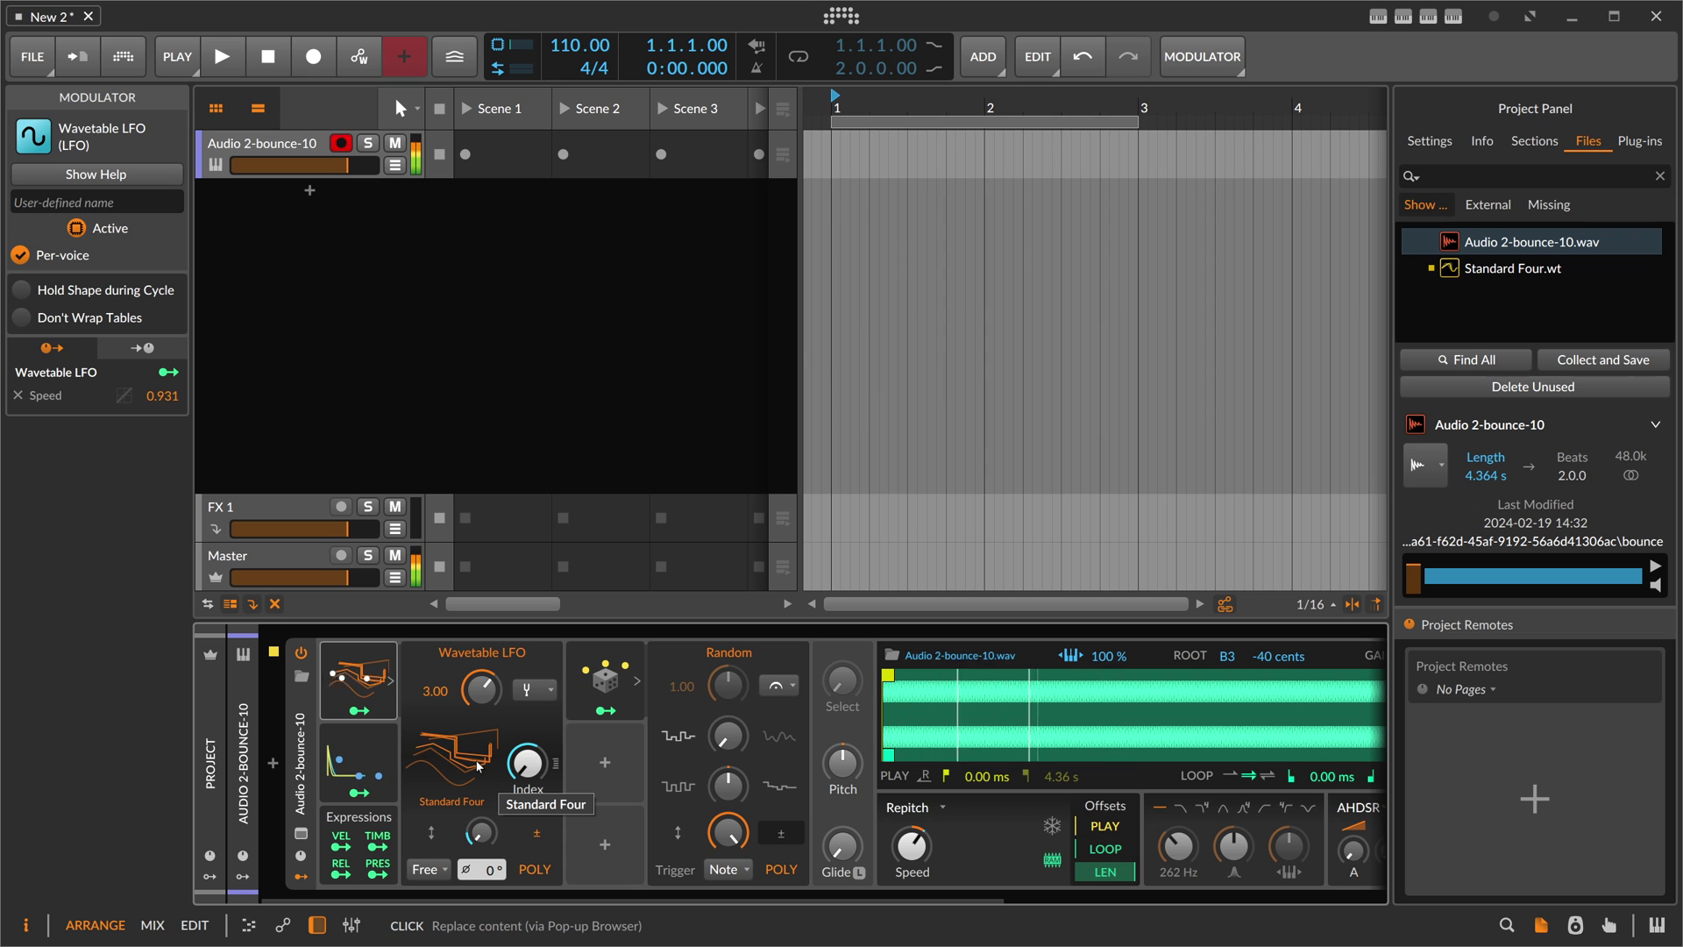
{"action": "left_click", "coordinate": [479, 765]}
{"action": "scroll", "coordinate": [902, 530], "scroll_direction": "down", "scroll_amount": 5}
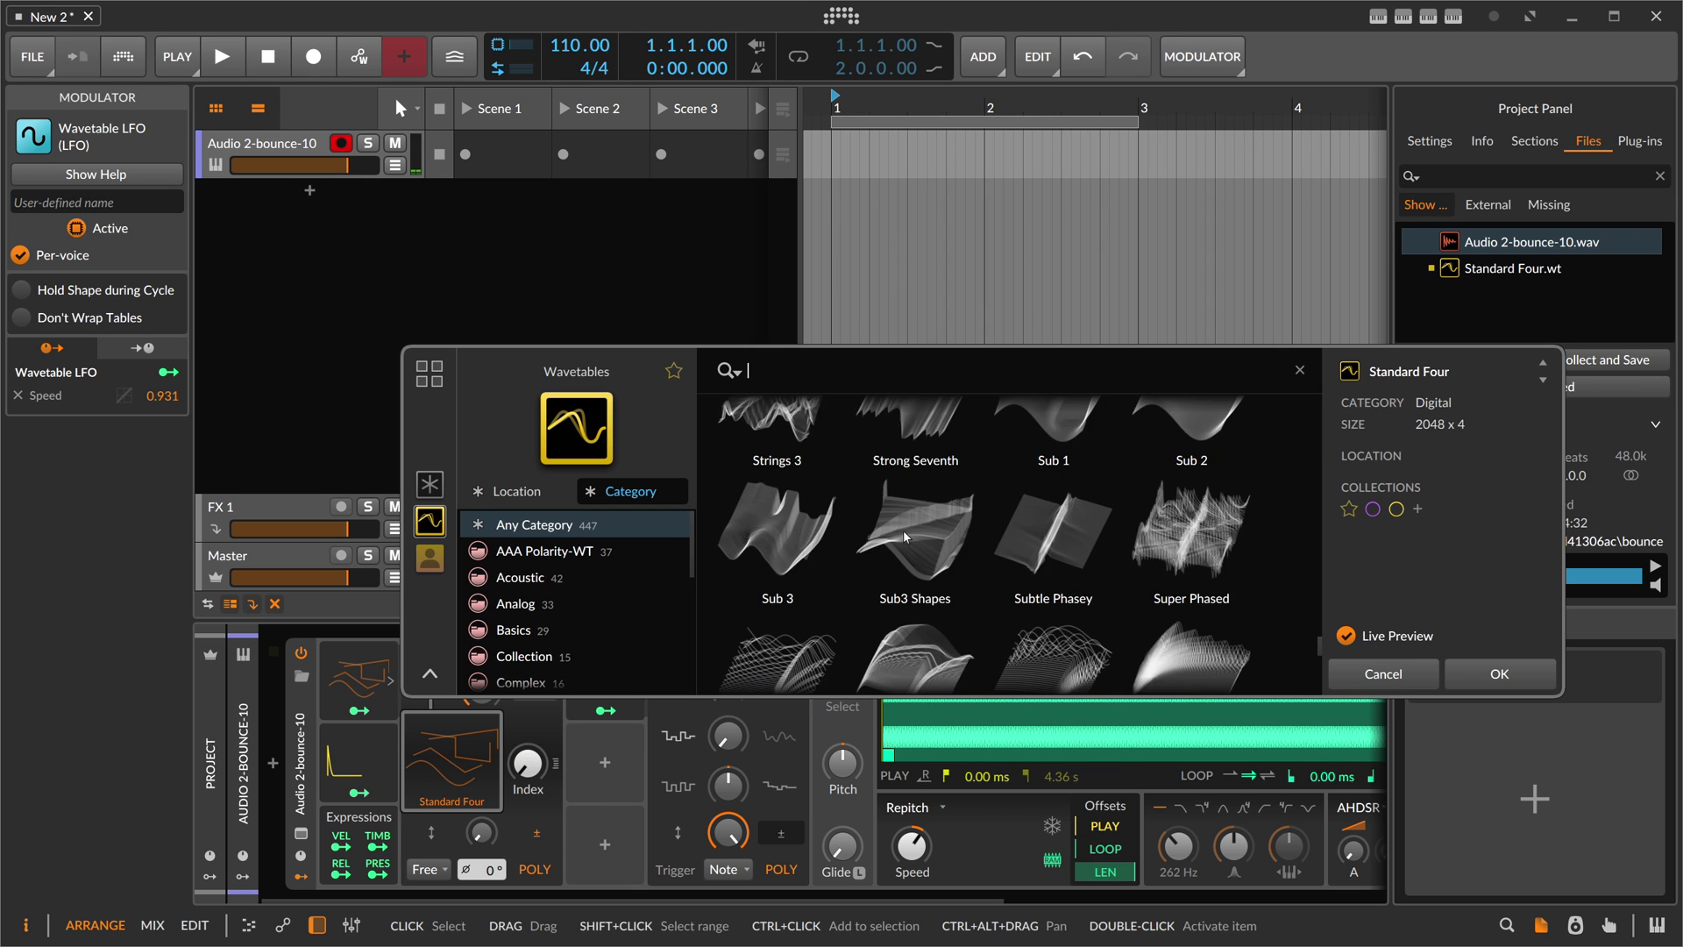
{"action": "scroll", "coordinate": [859, 544], "scroll_direction": "down", "scroll_amount": 3}
{"action": "scroll", "coordinate": [860, 540], "scroll_direction": "down", "scroll_amount": 1}
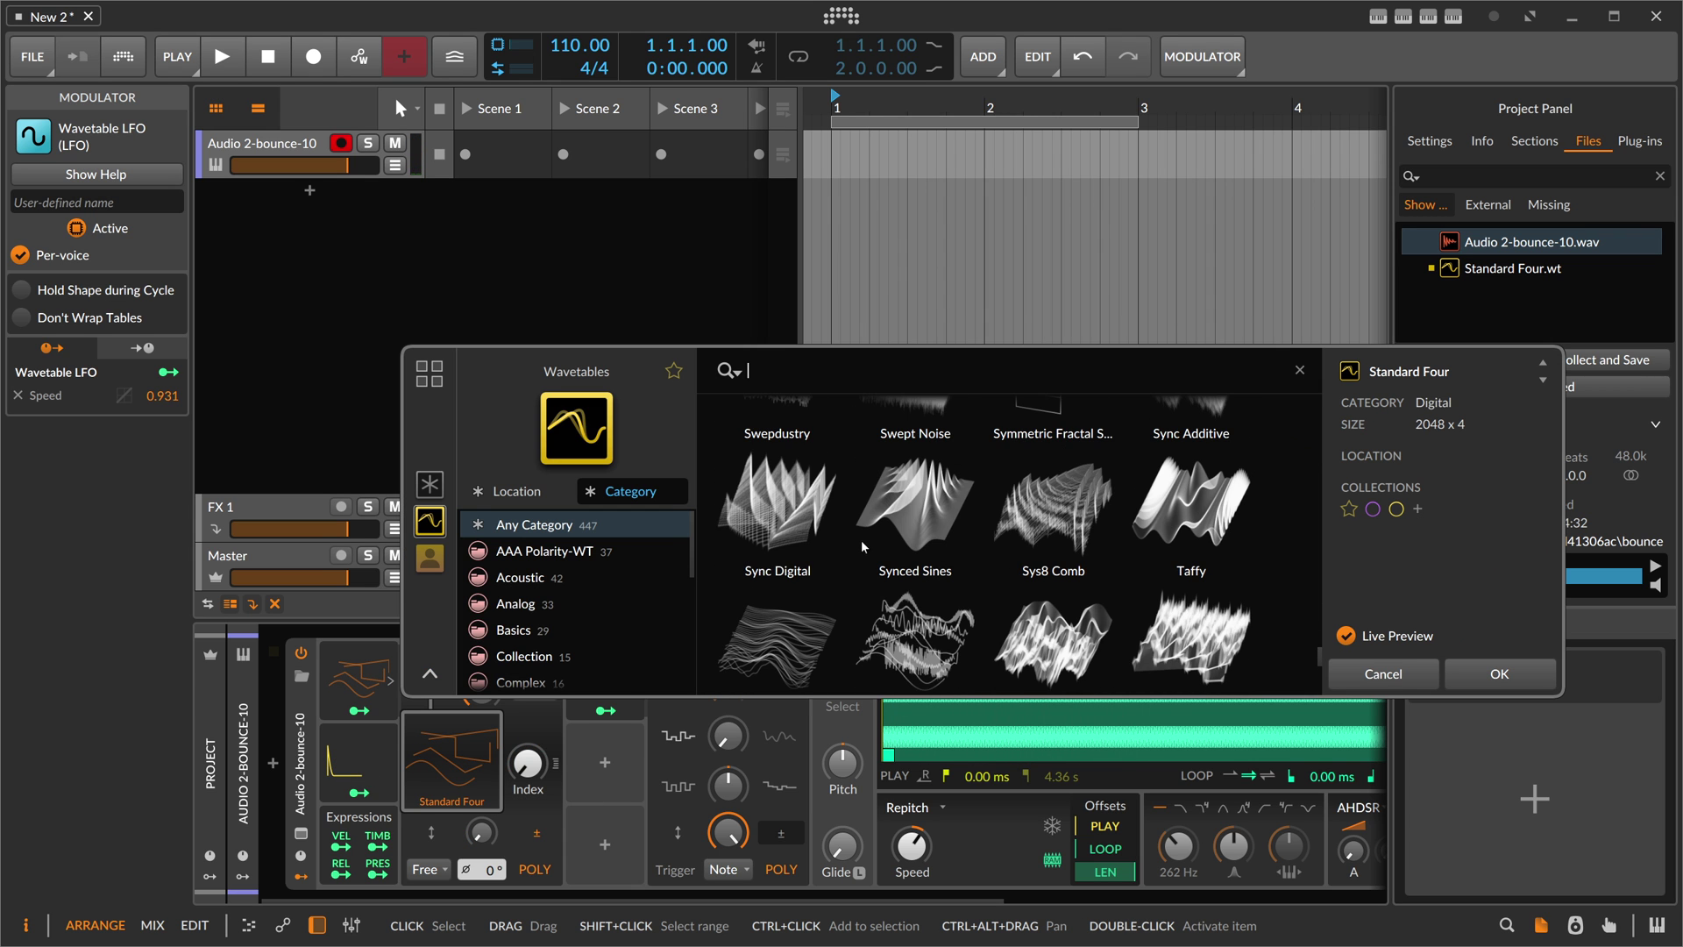
{"action": "double_click", "coordinate": [786, 511]}
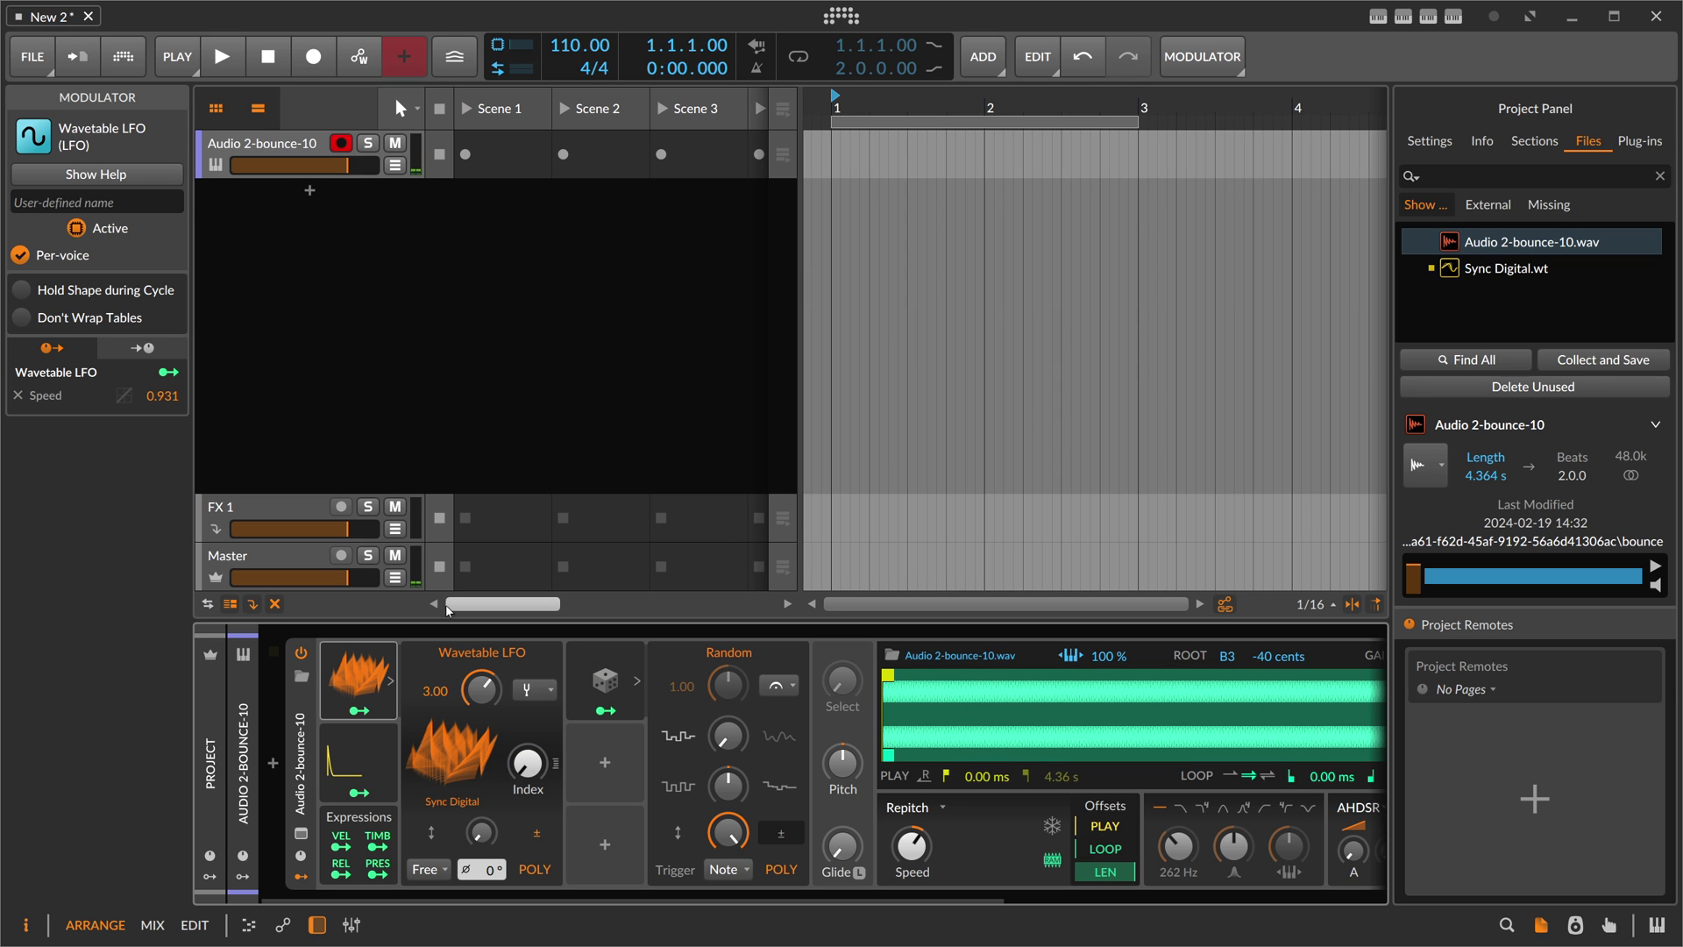
- Delete all modulators from the Sampler: Wavetable LFO, Random, ADSR and Expressions
{"action": "left_click", "coordinate": [366, 657]}
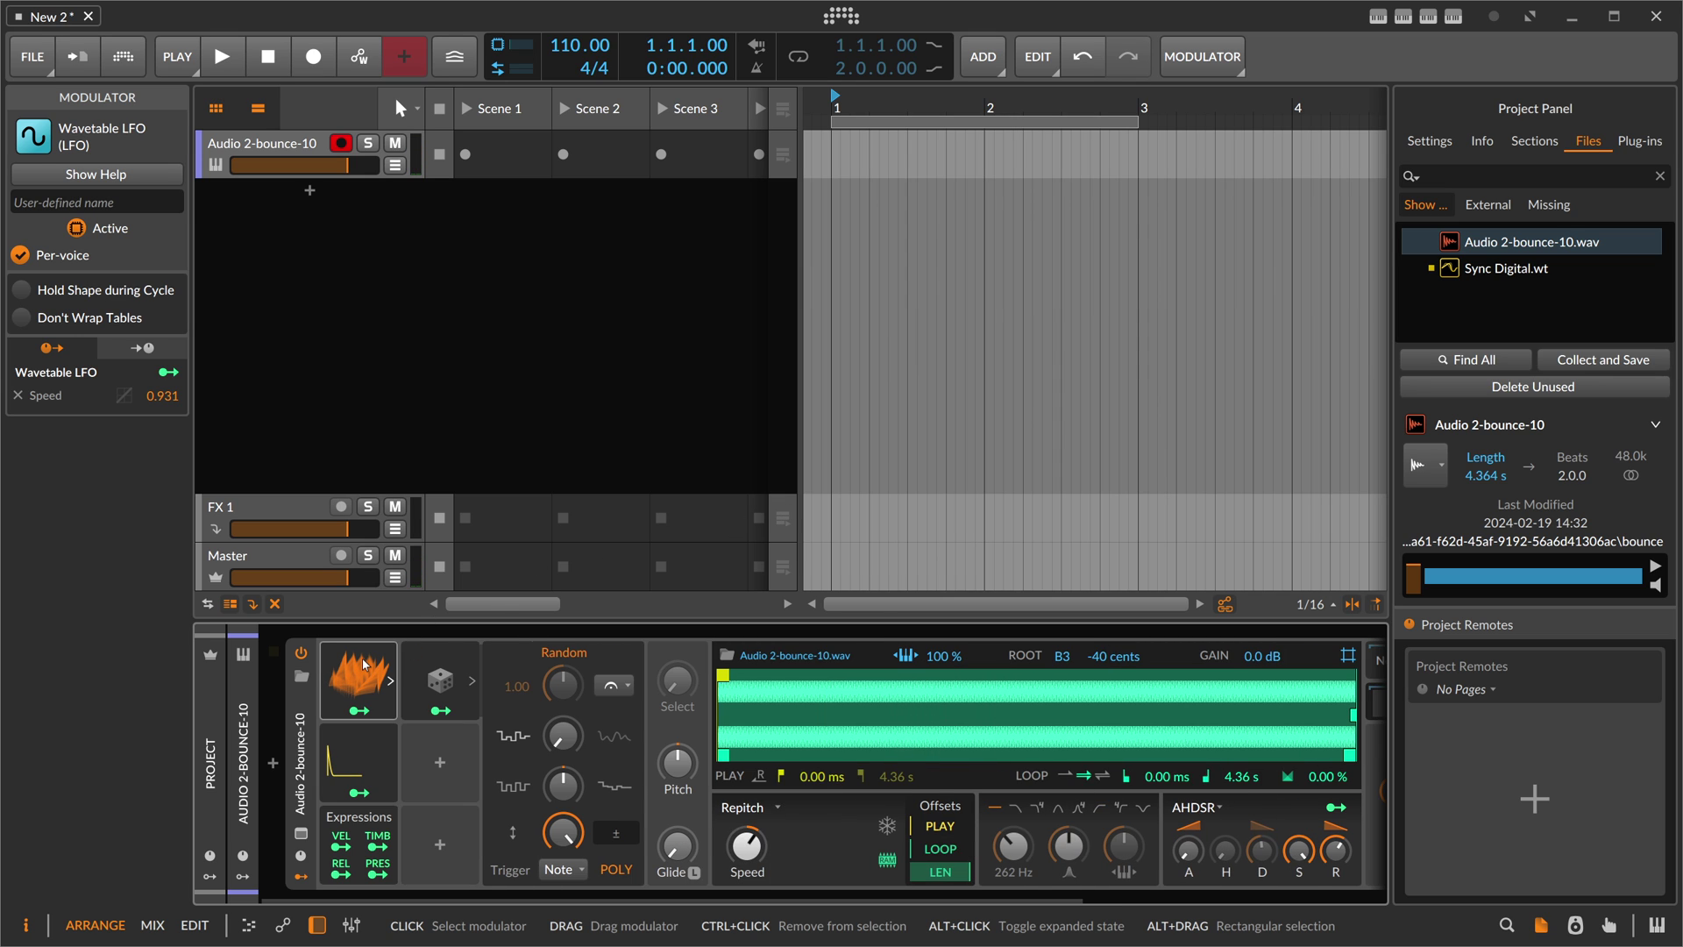
{"action": "key", "text": "Delete"}
{"action": "key", "text": "Delete"}
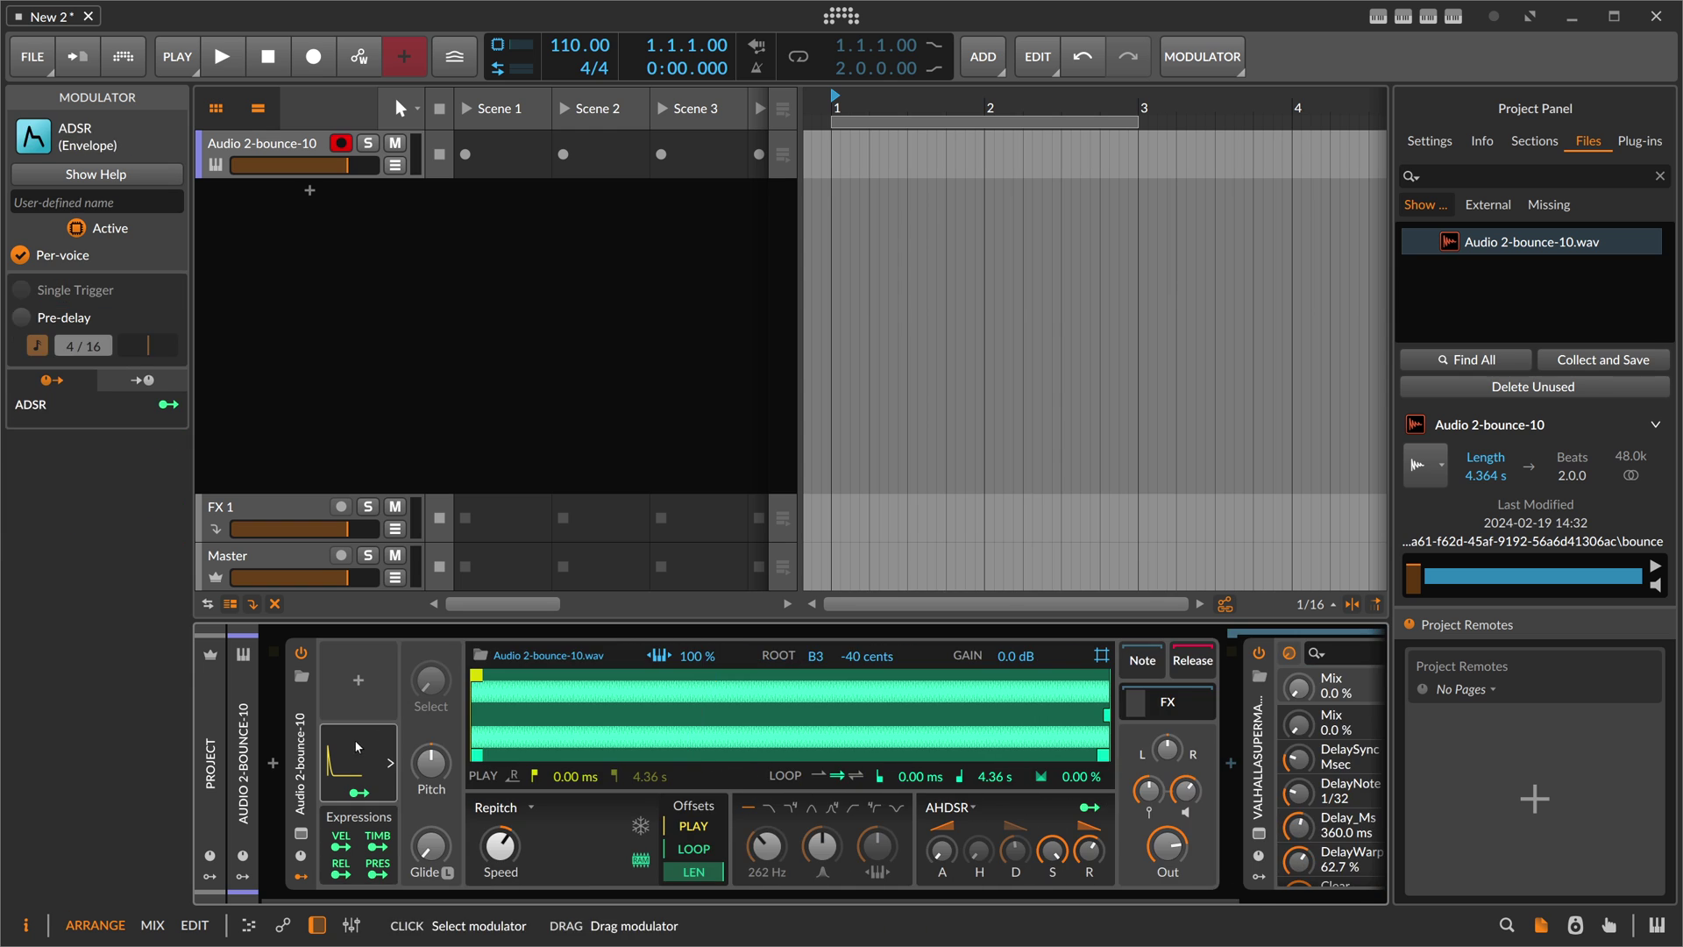
{"action": "key", "text": "Delete"}
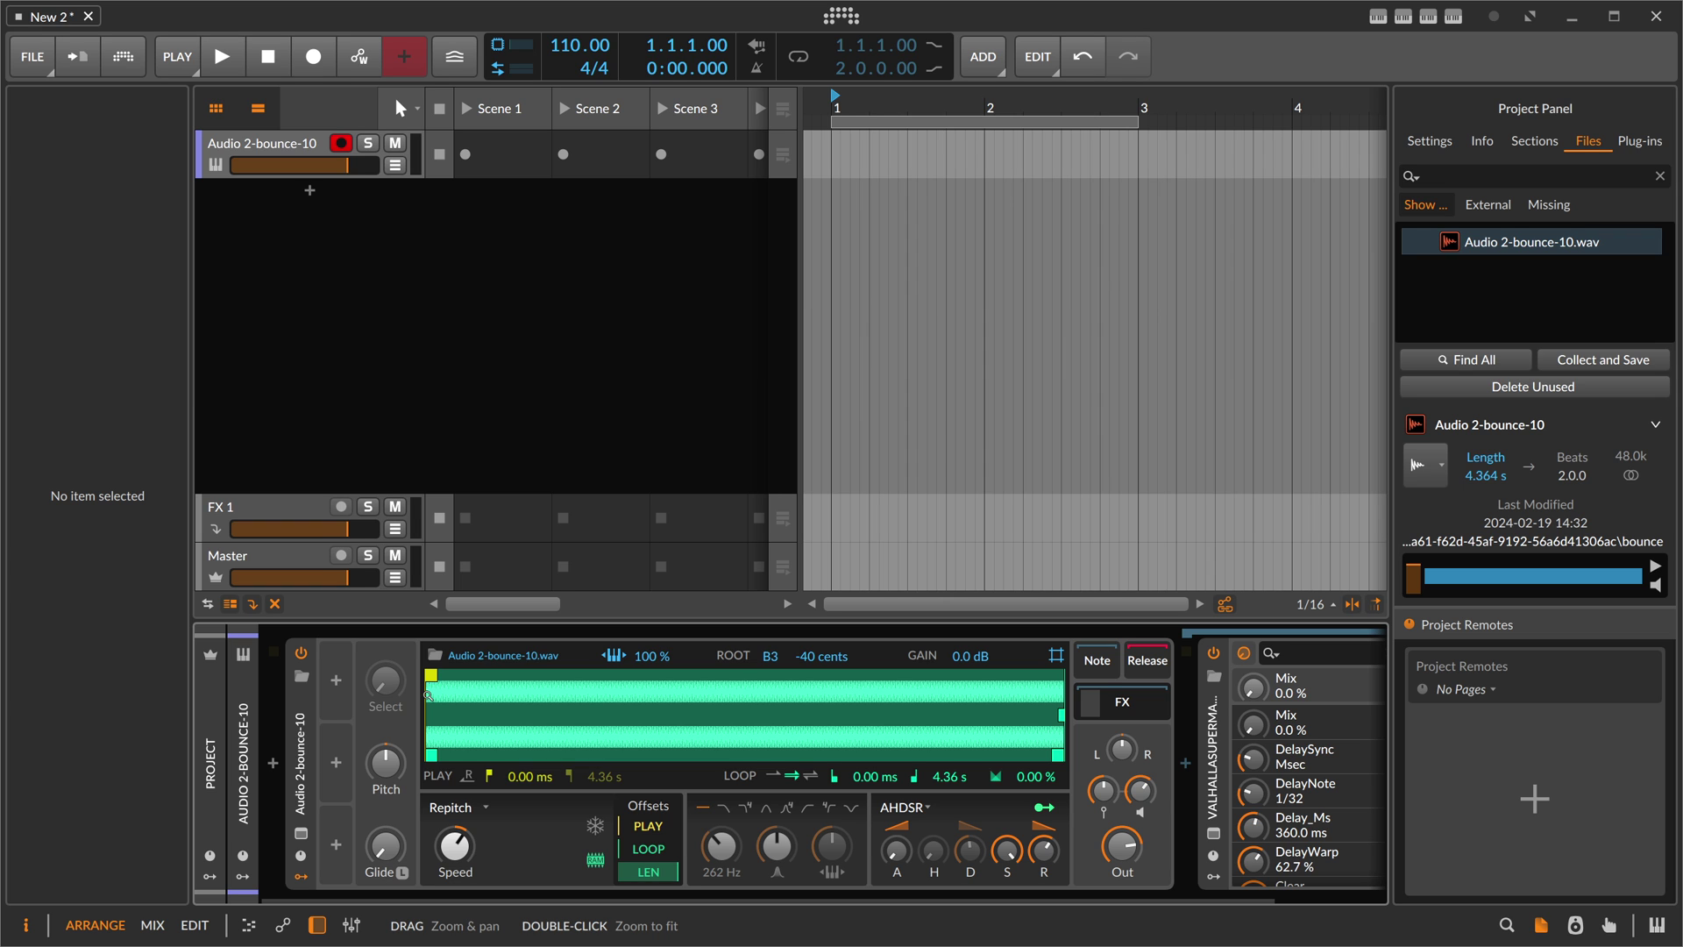
- Add an instrument track below the Sampler track and load the FM8 plug-in on it
{"action": "double_click", "coordinate": [338, 244]}
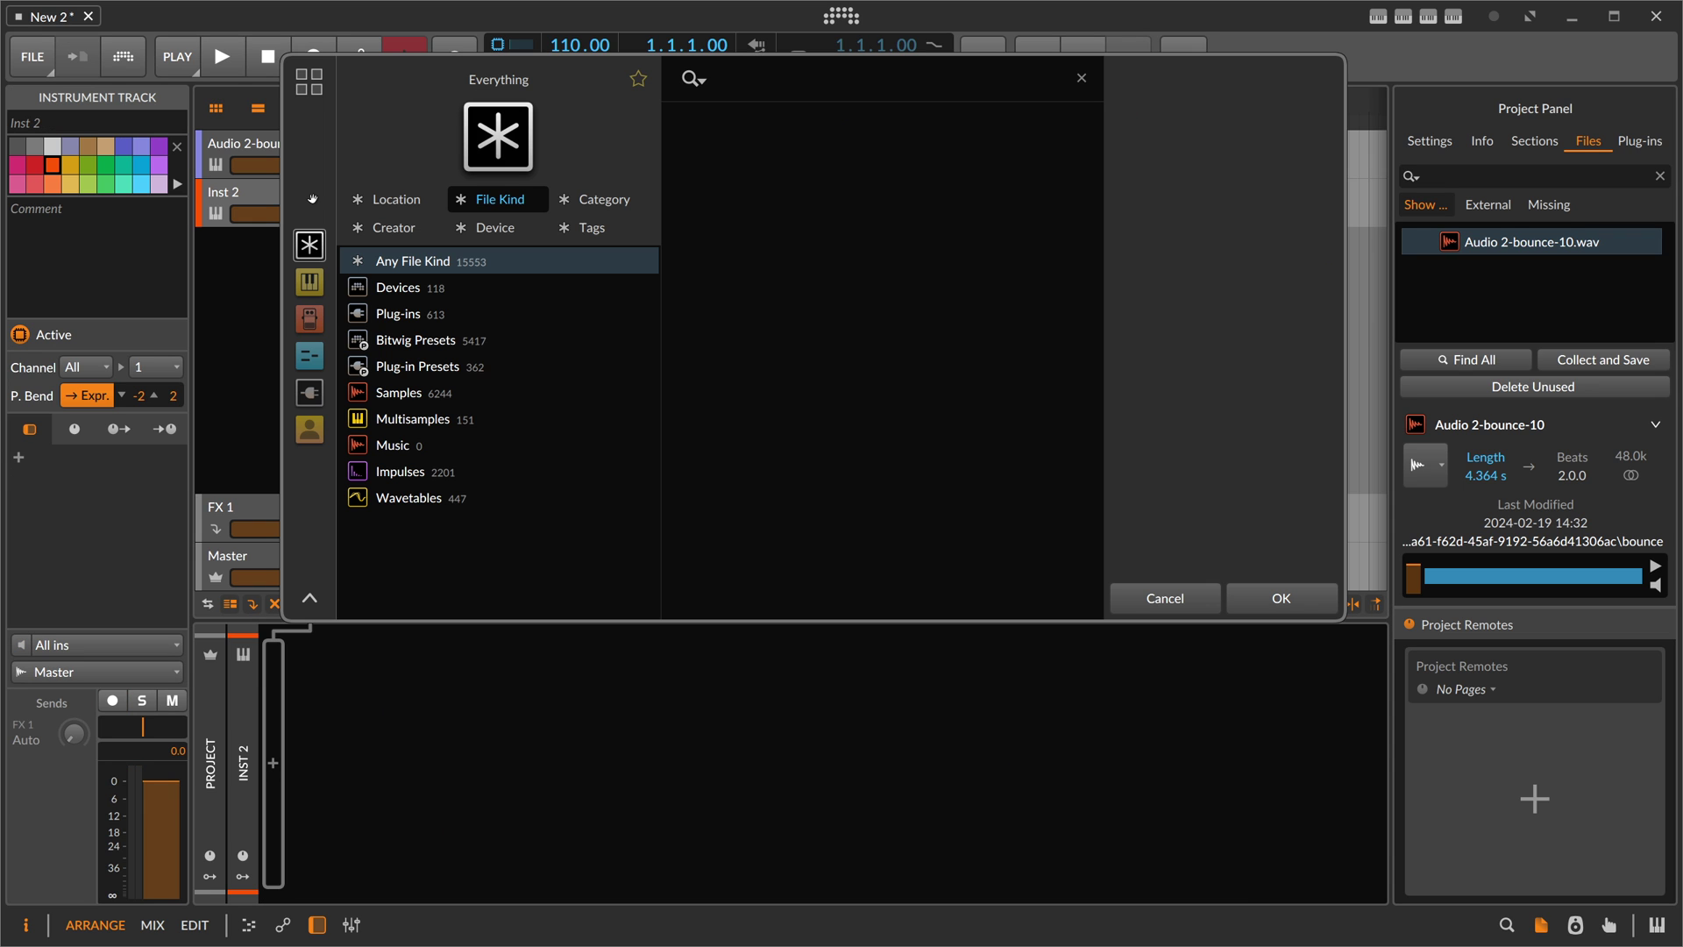
{"action": "type", "text": "fm"}
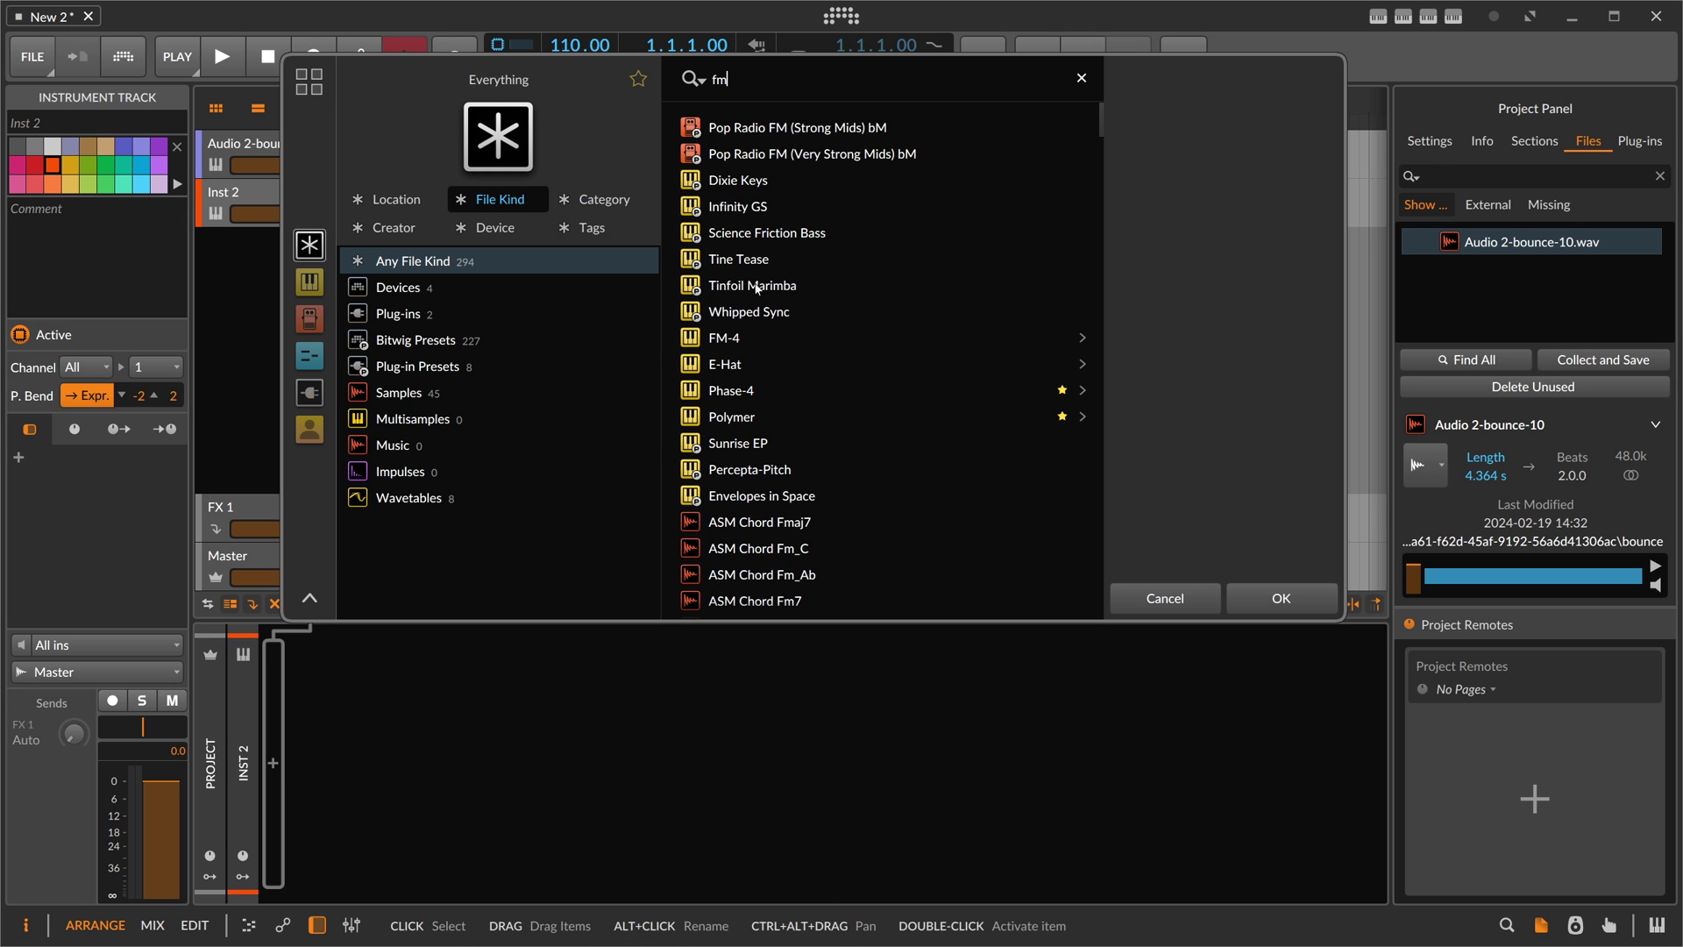
{"action": "type", "text": "8"}
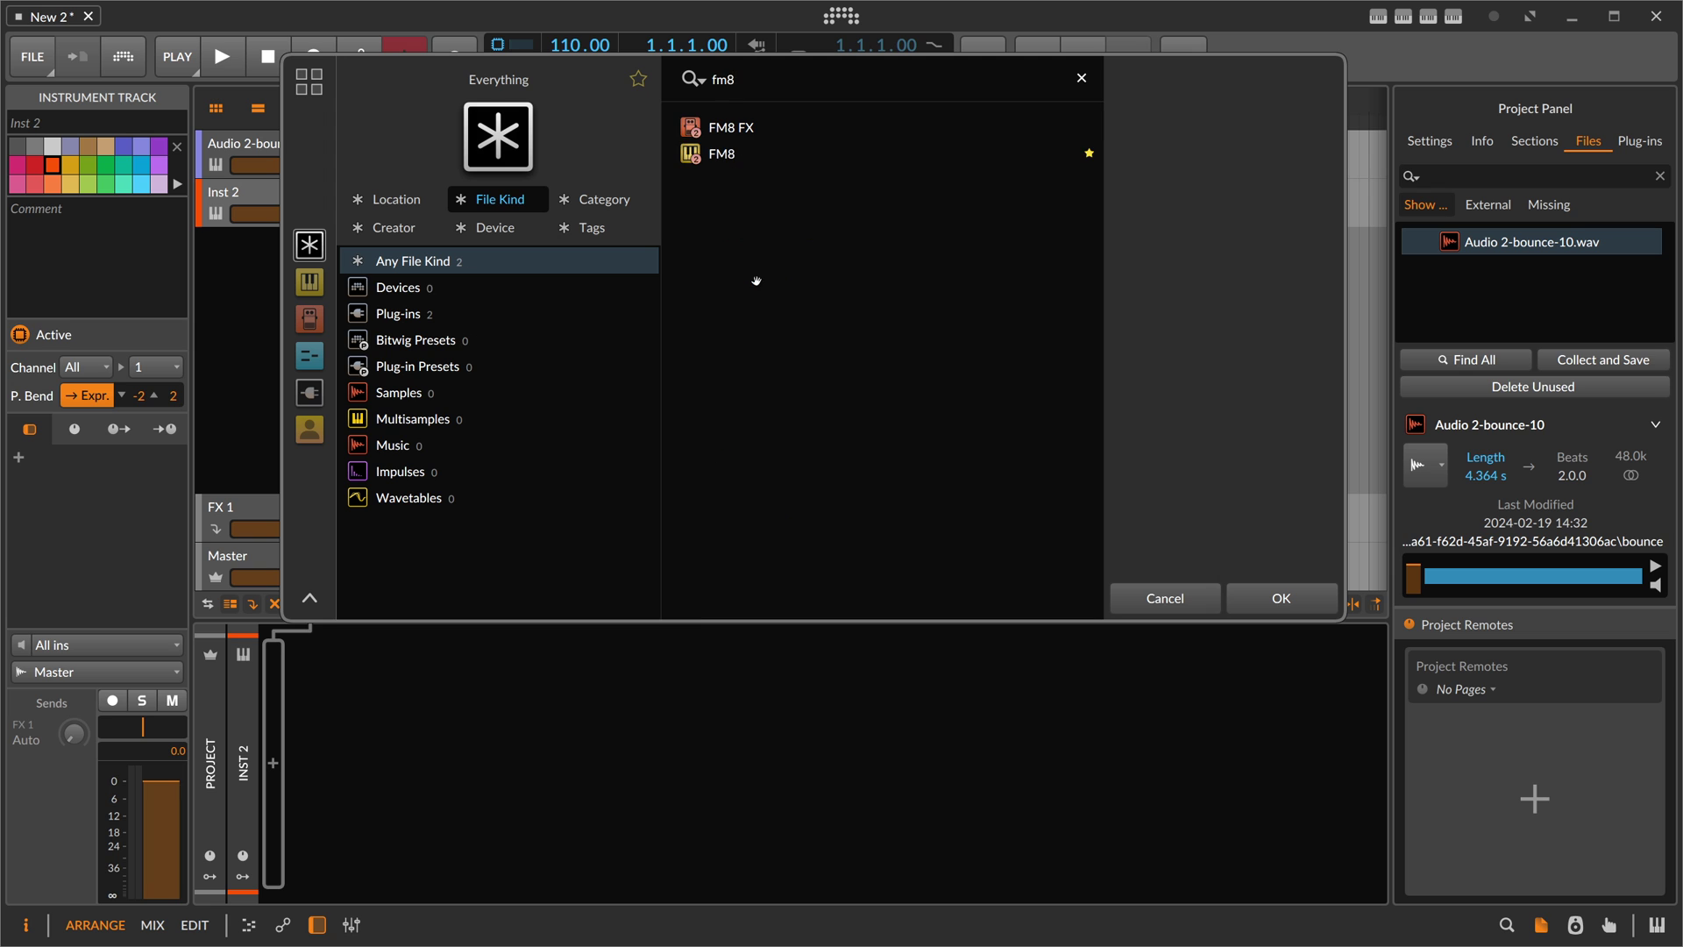
{"action": "double_click", "coordinate": [736, 154]}
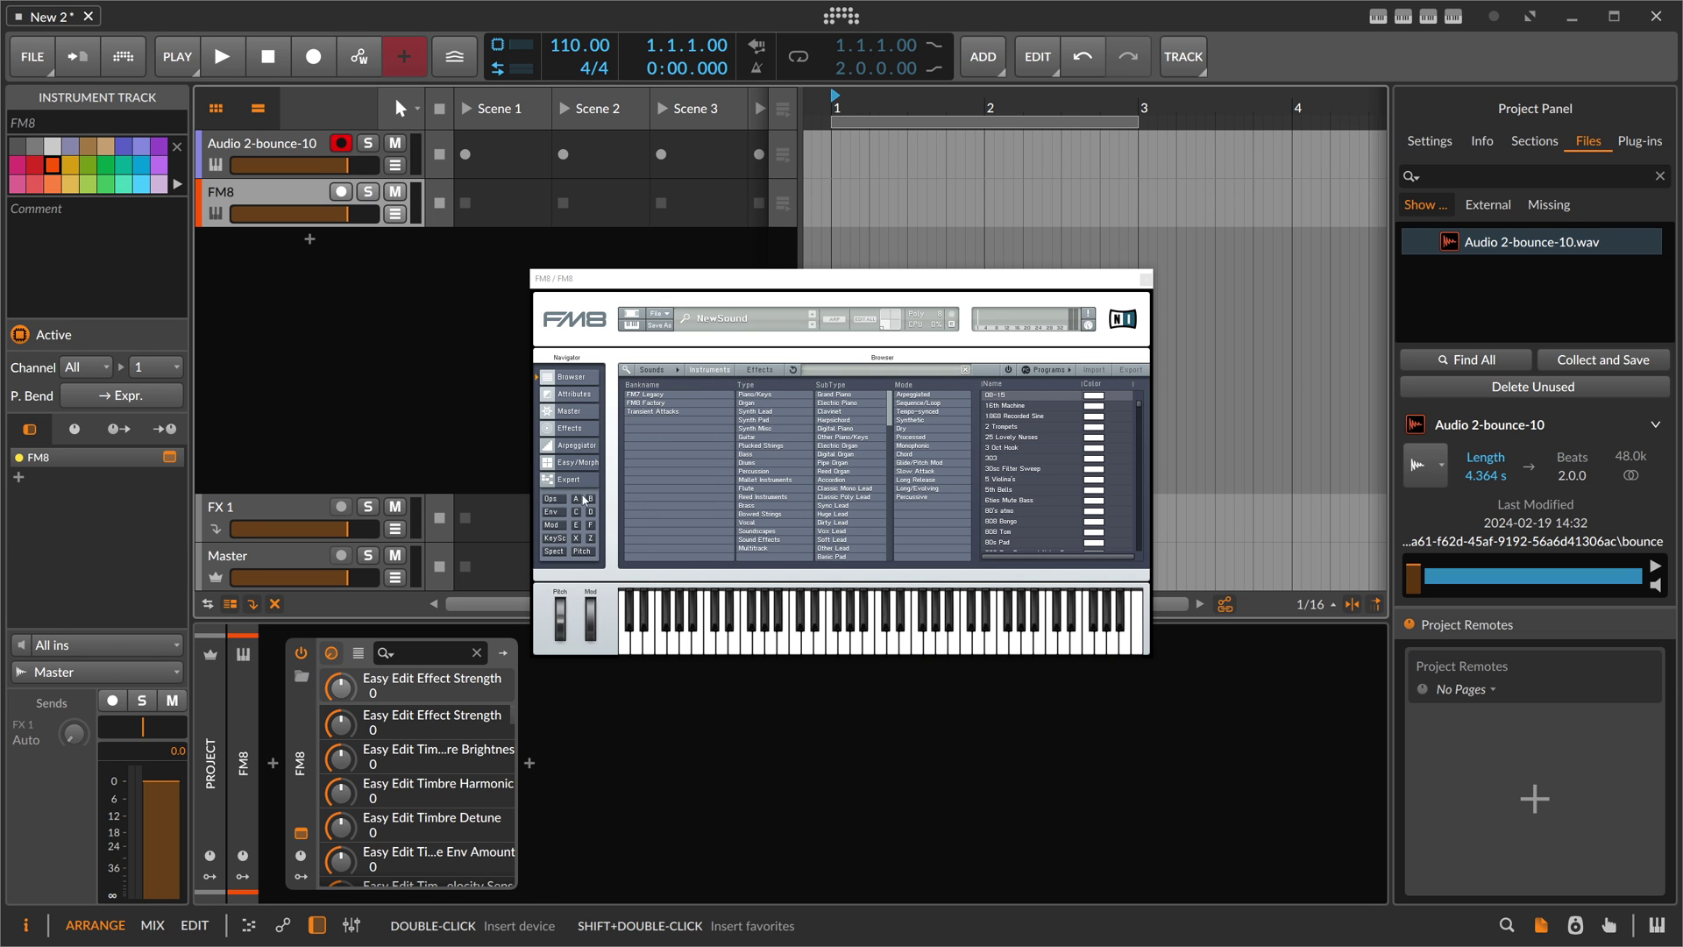
- Show operator F in FM8 and route it back into itself in the FM matrix with an amount of 36
{"action": "left_click", "coordinate": [576, 525]}
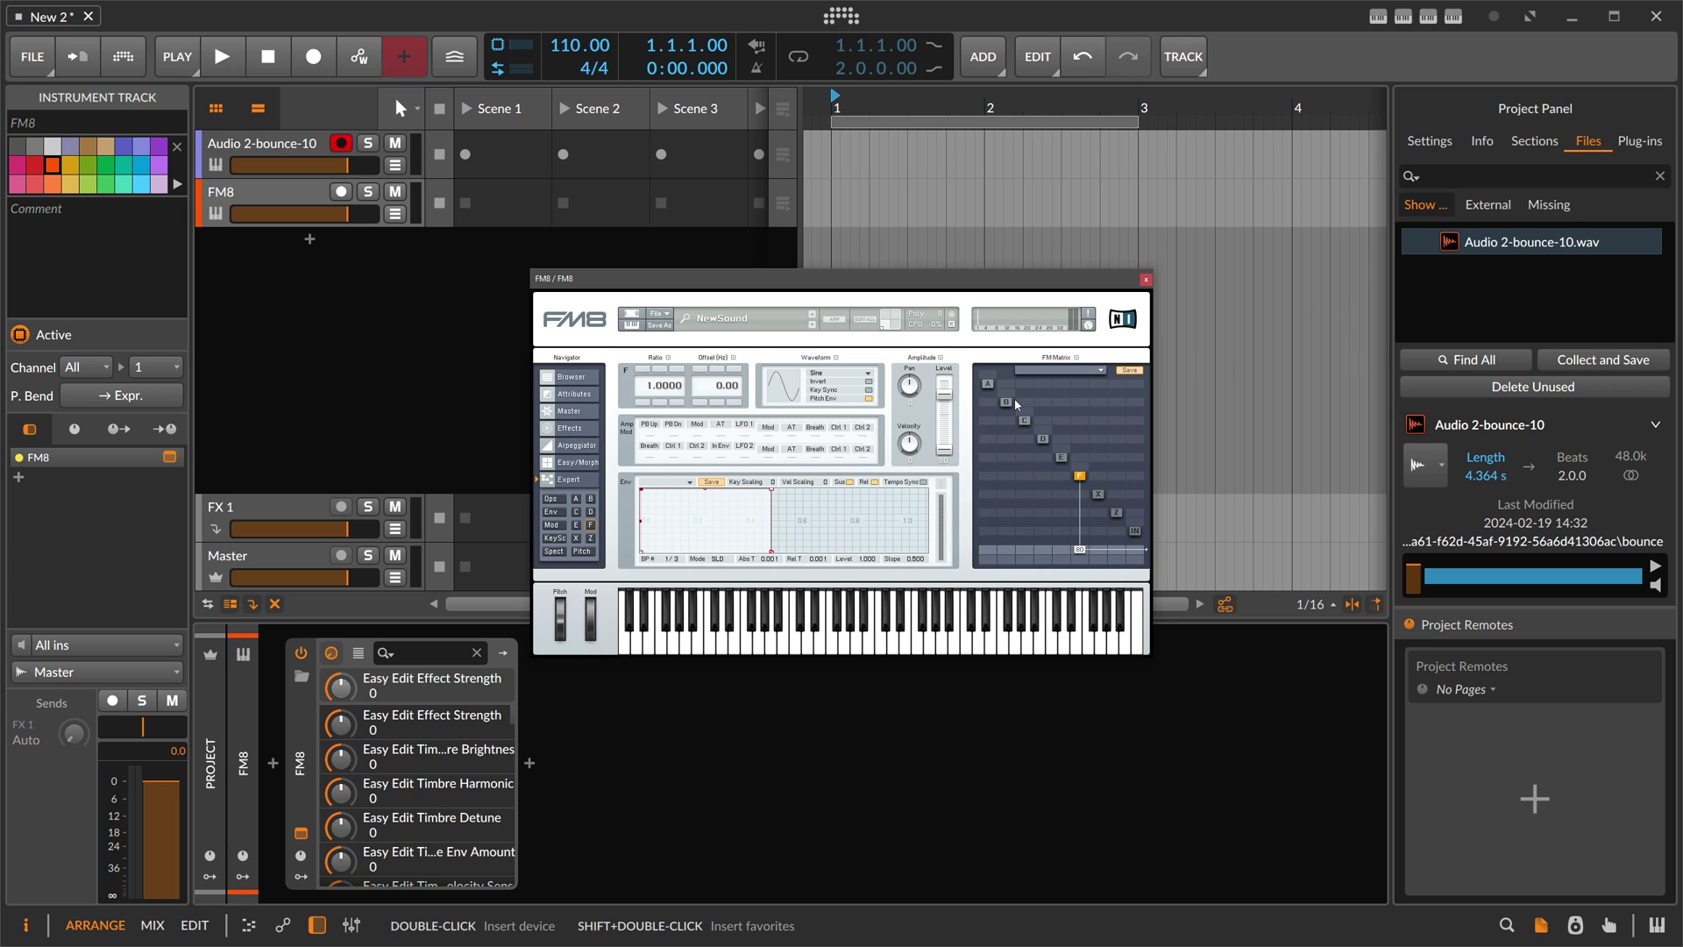
{"action": "left_click", "coordinate": [1076, 476]}
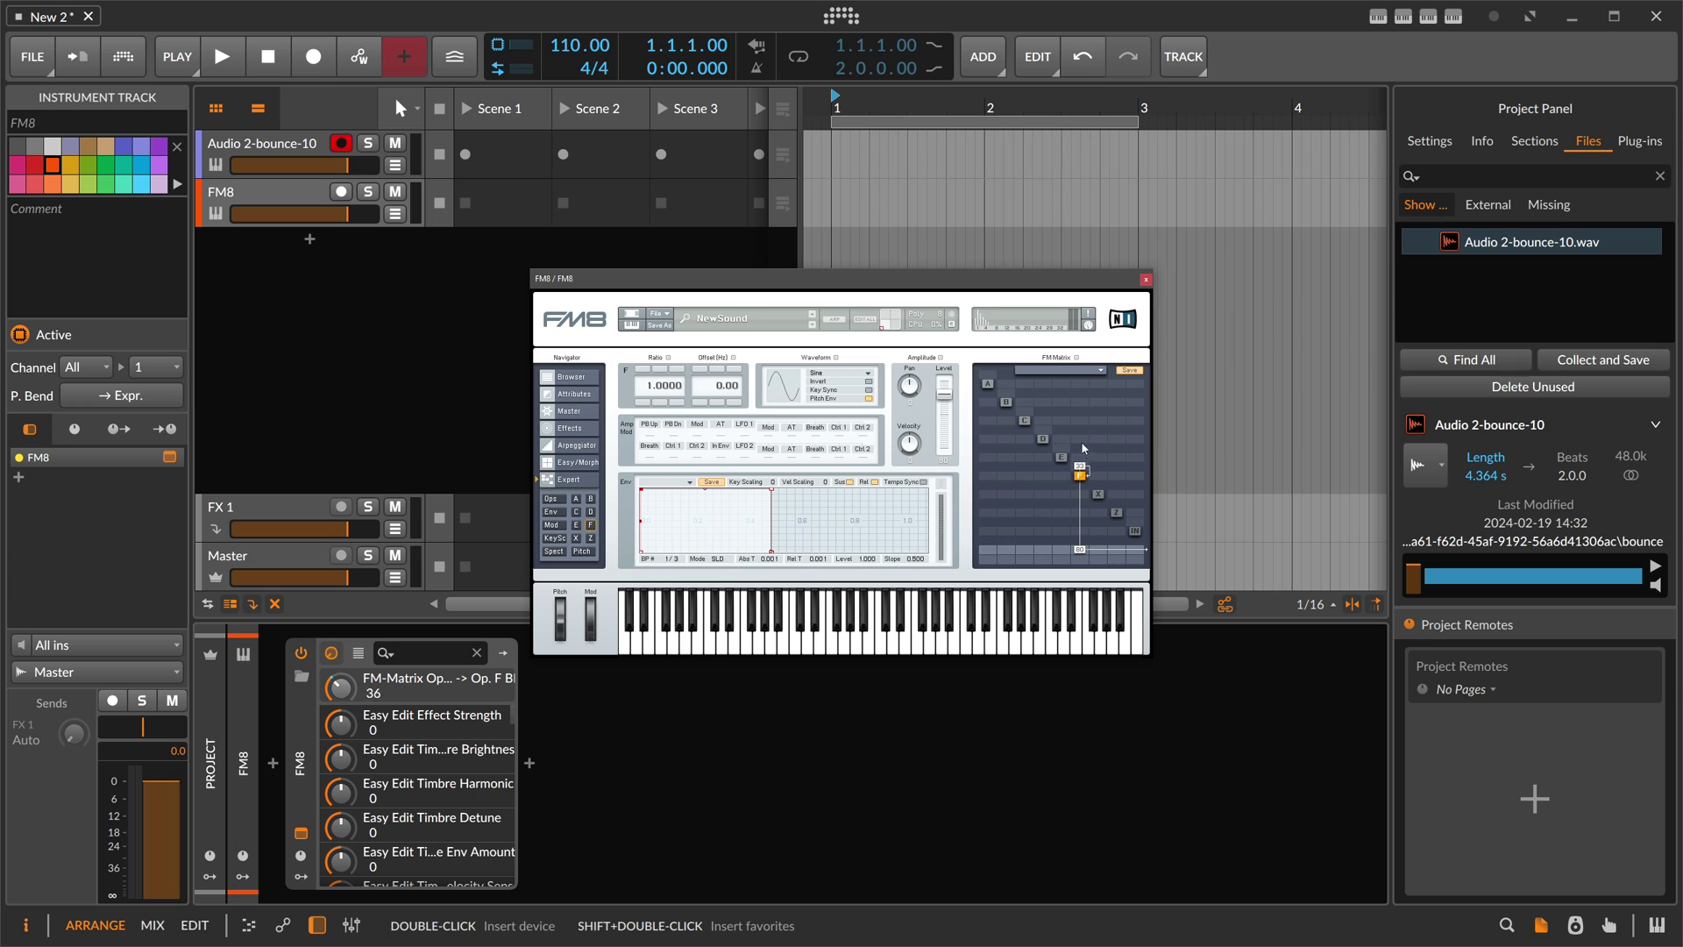
{"action": "mouse_move", "coordinate": [1081, 444]}
{"action": "left_mouse_down"}
{"action": "mouse_move", "coordinate": [1084, 429]}
{"action": "mouse_move", "coordinate": [1083, 467]}
{"action": "left_mouse_up"}
- Close the FM8 plug-in window and delete the FM8 track
{"action": "left_click", "coordinate": [1146, 279]}
{"action": "key", "text": "Delete"}
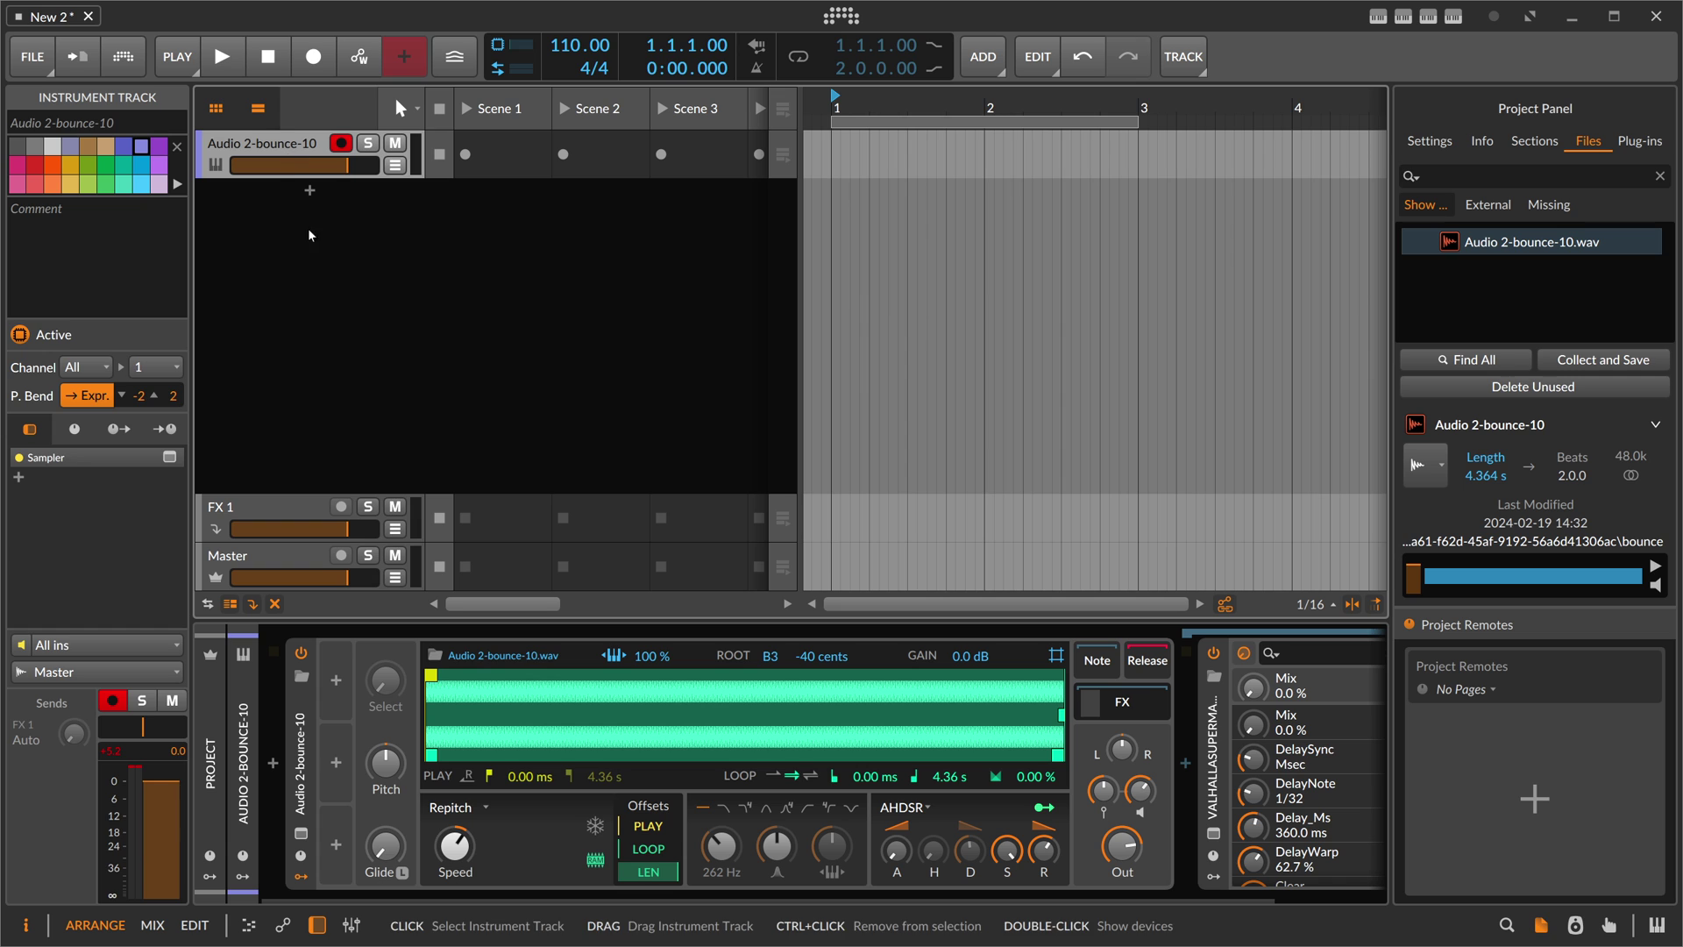
- Insert an Audio Rate modulator into the Sampler and check its list of input sources, leaving Device Input selected
{"action": "left_click", "coordinate": [338, 685]}
{"action": "type", "text": "audi"}
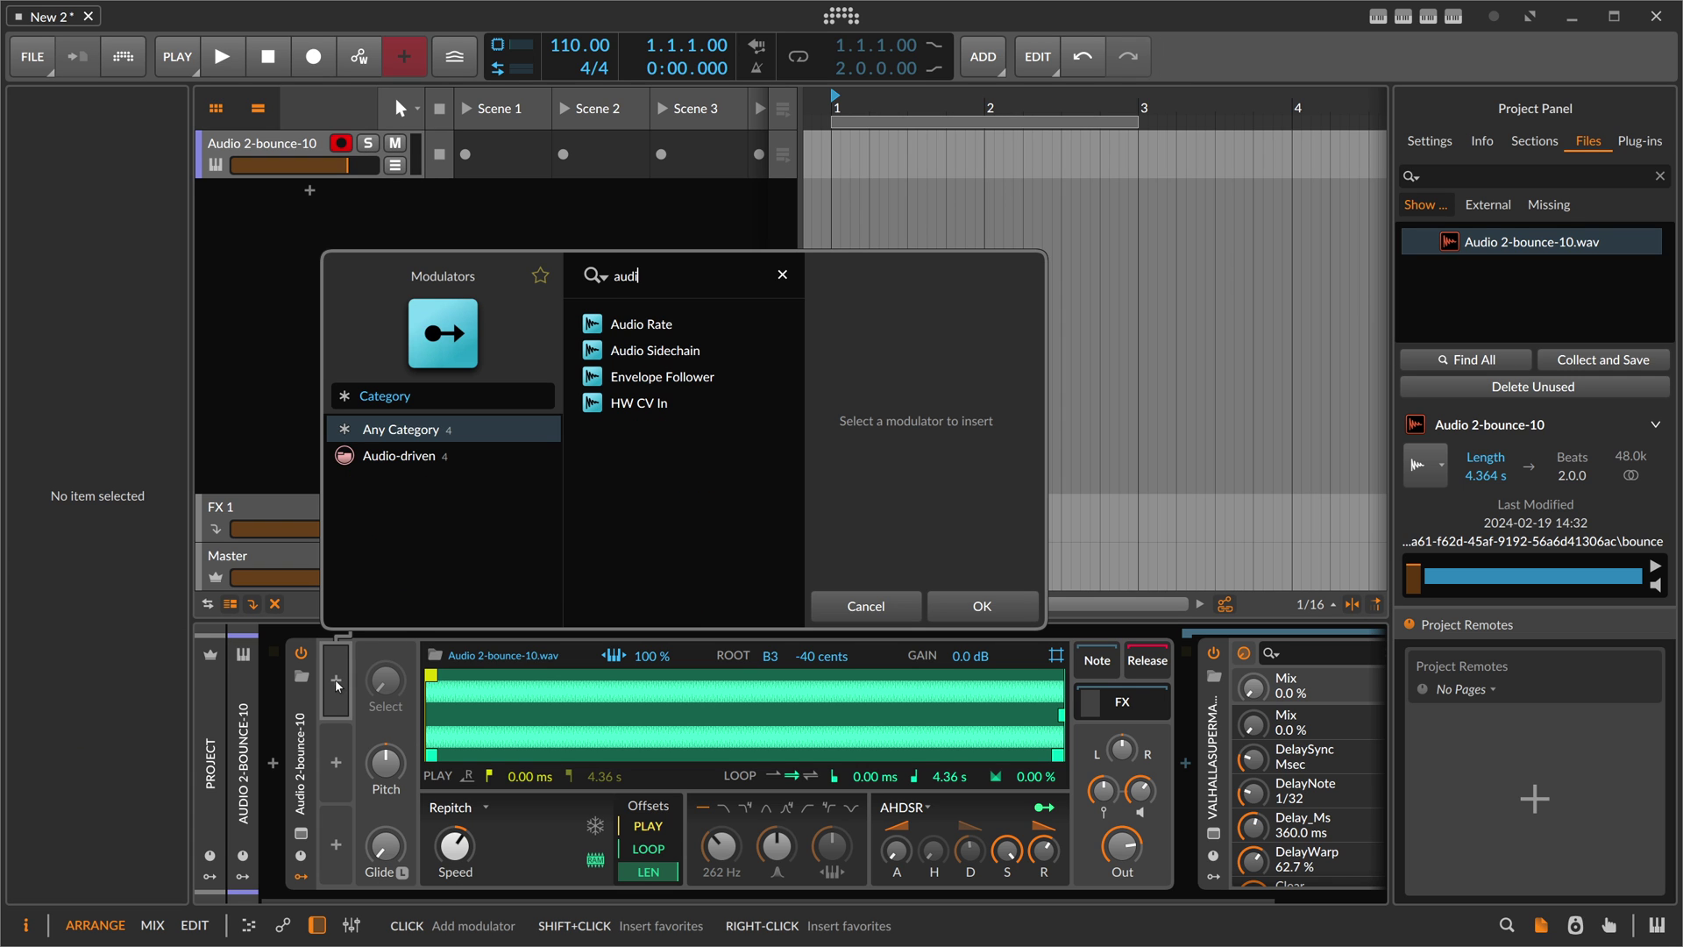
{"action": "type", "text": "o"}
{"action": "key", "text": "Down"}
{"action": "key", "text": "Return"}
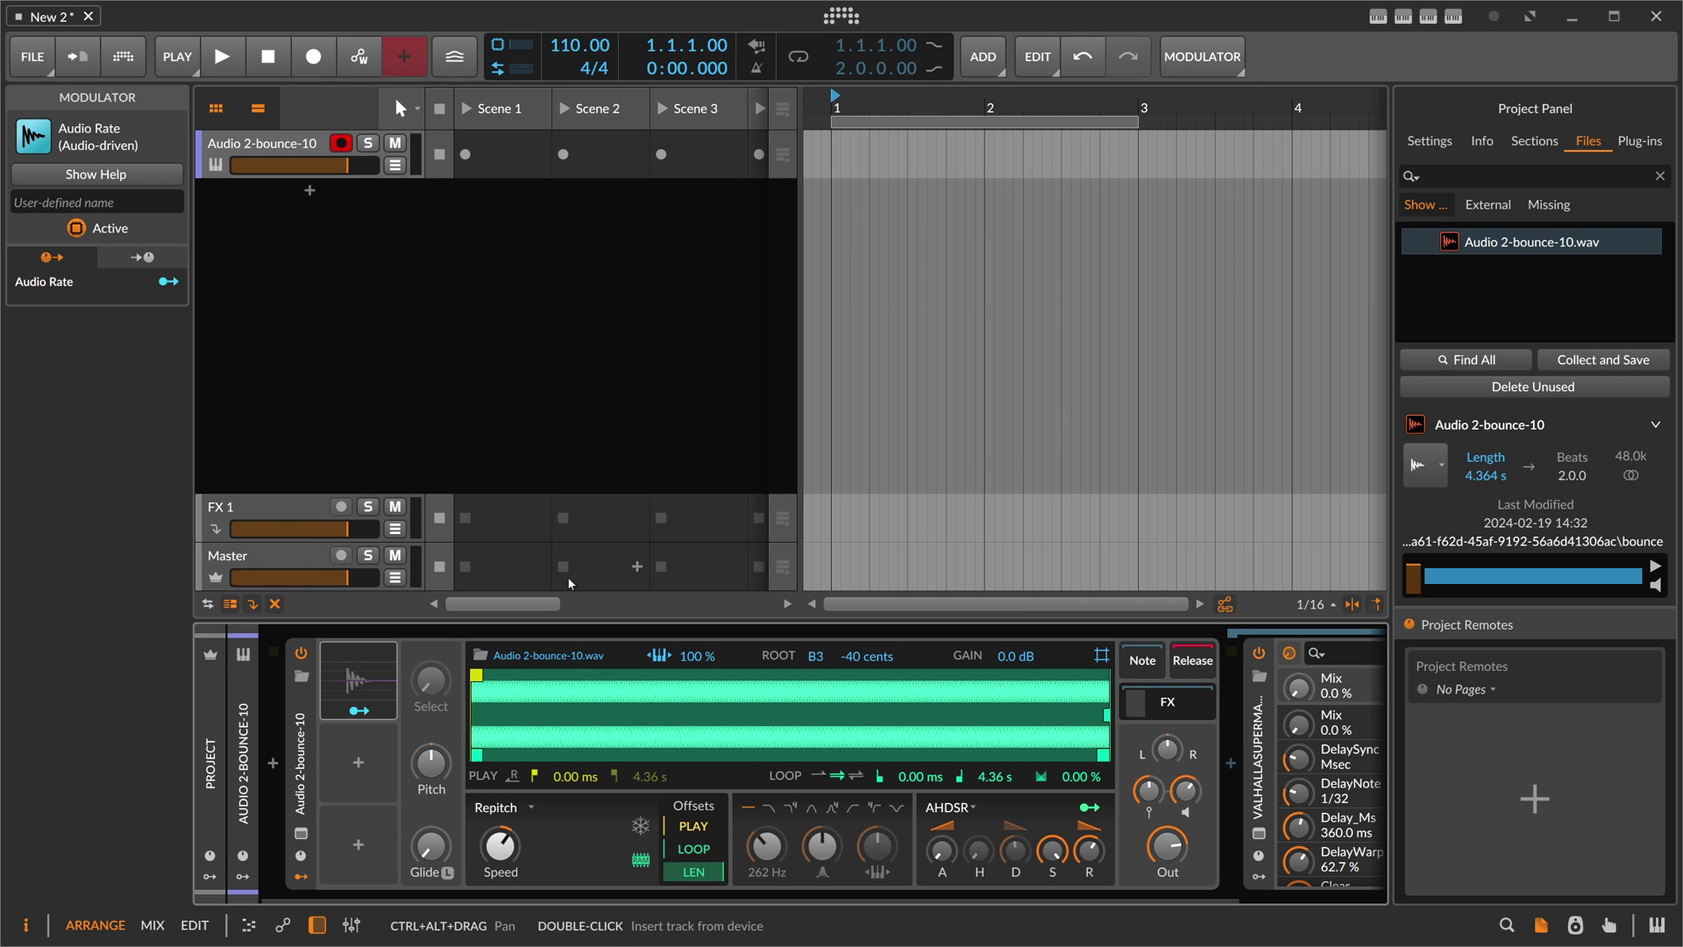
{"action": "left_click", "coordinate": [446, 679]}
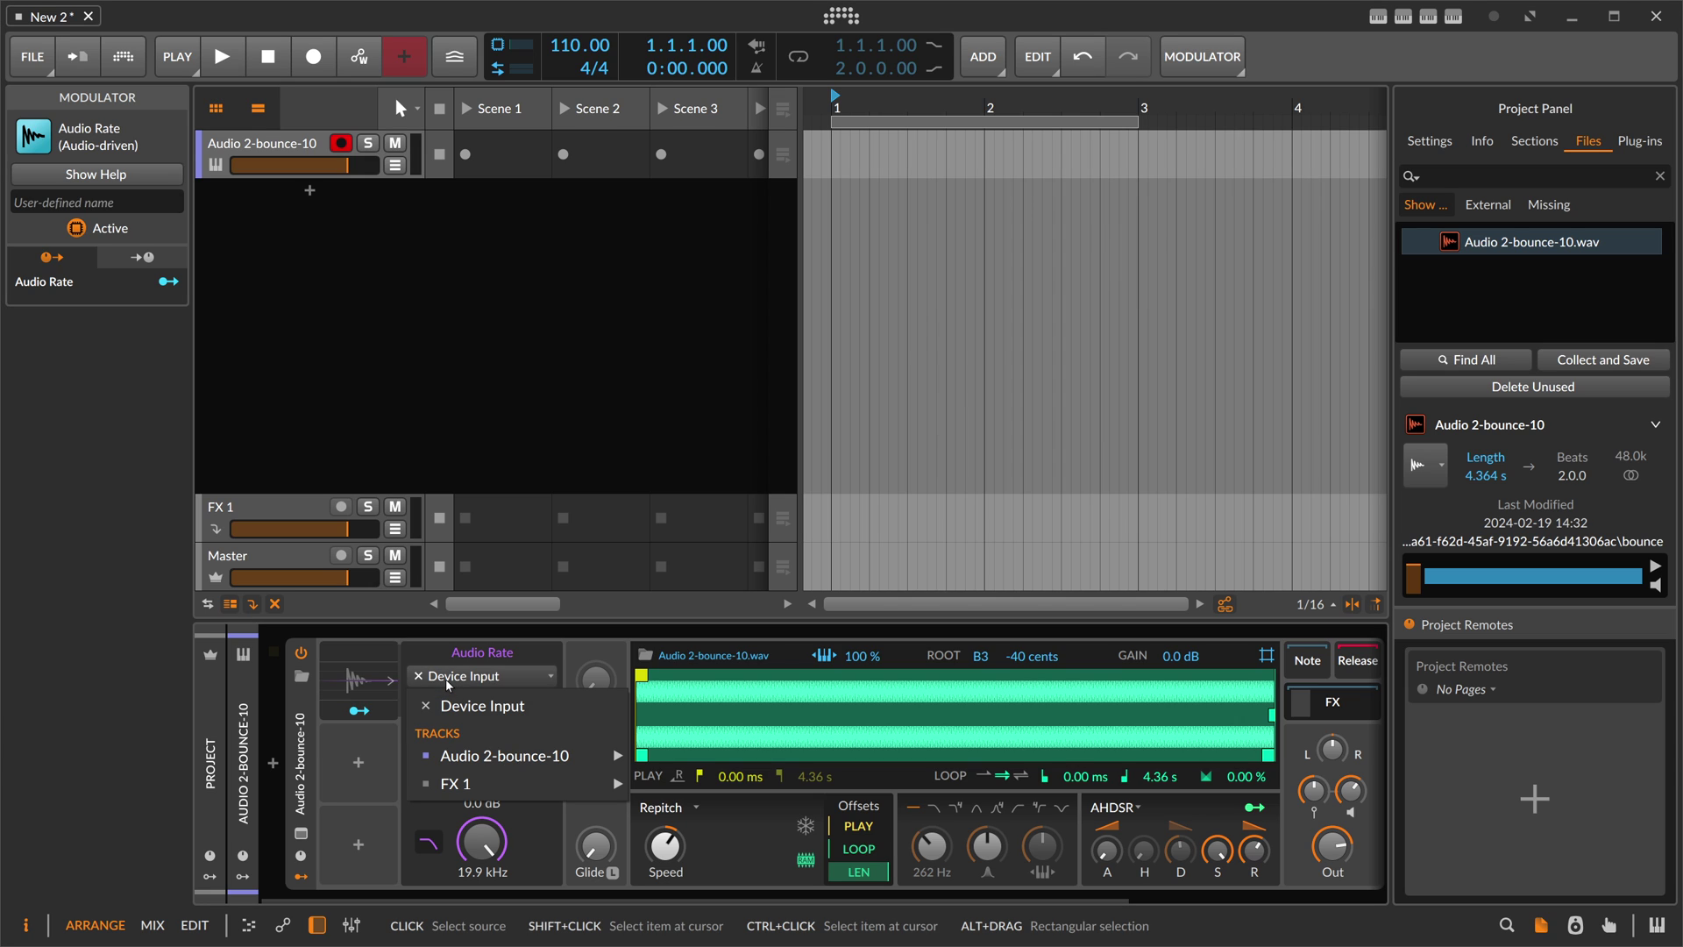
{"action": "left_click", "coordinate": [444, 679]}
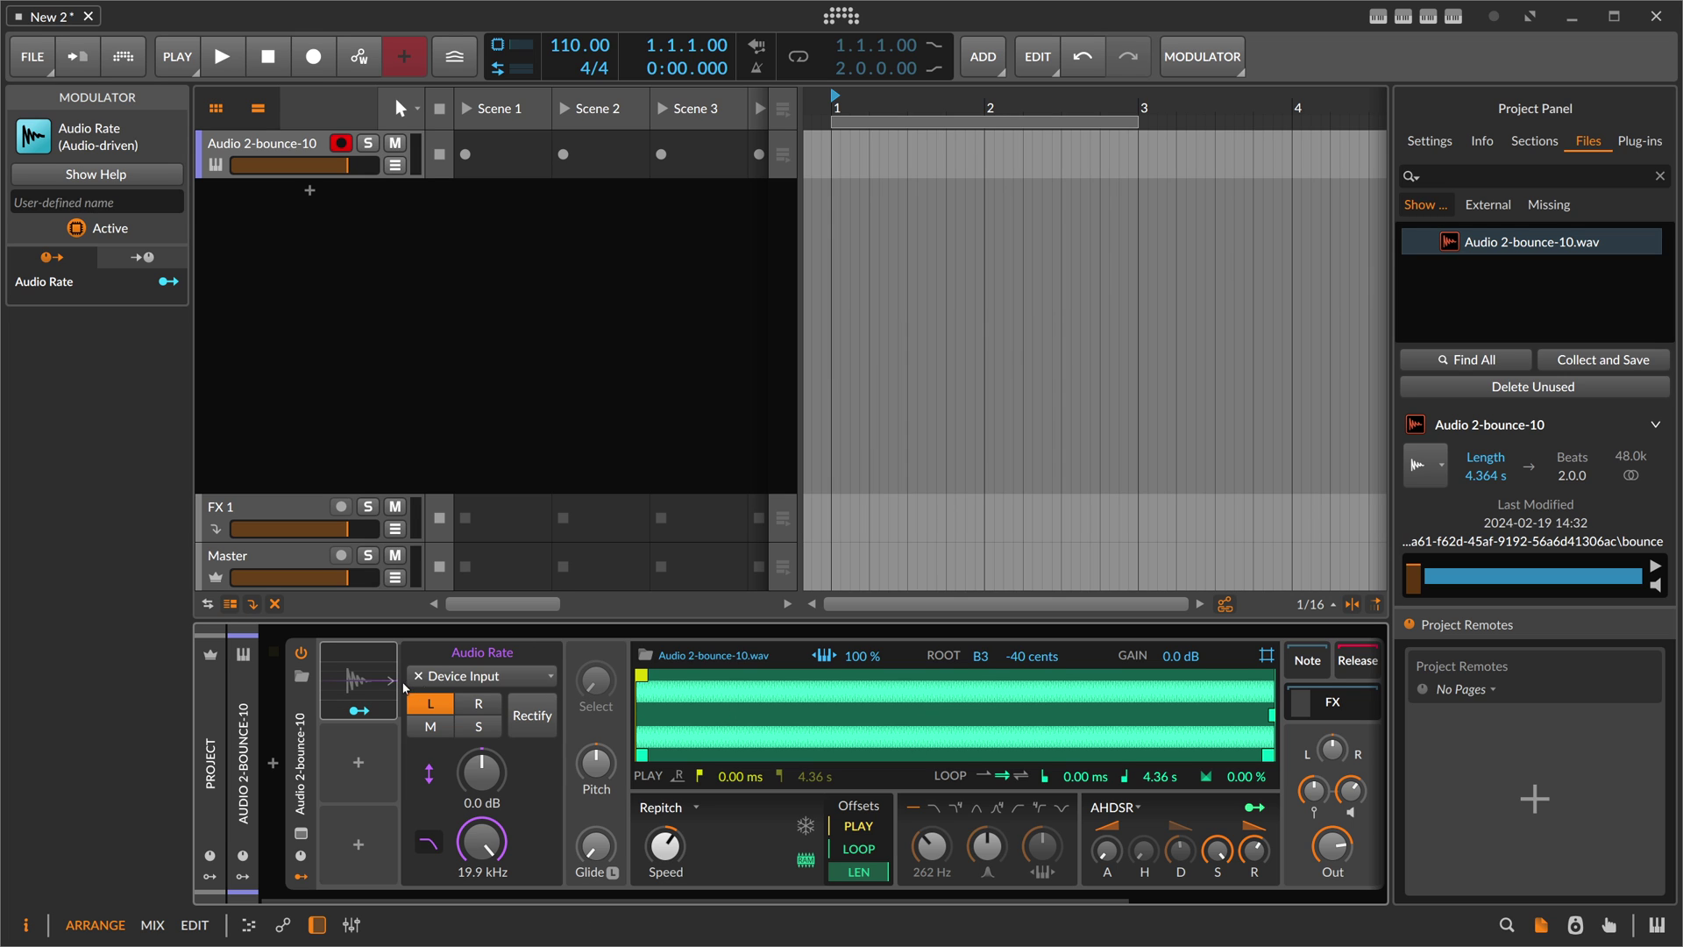
- Set the Audio Rate modulator's input source to Audio 2-bounce-10 (POST)
{"action": "left_click", "coordinate": [445, 684]}
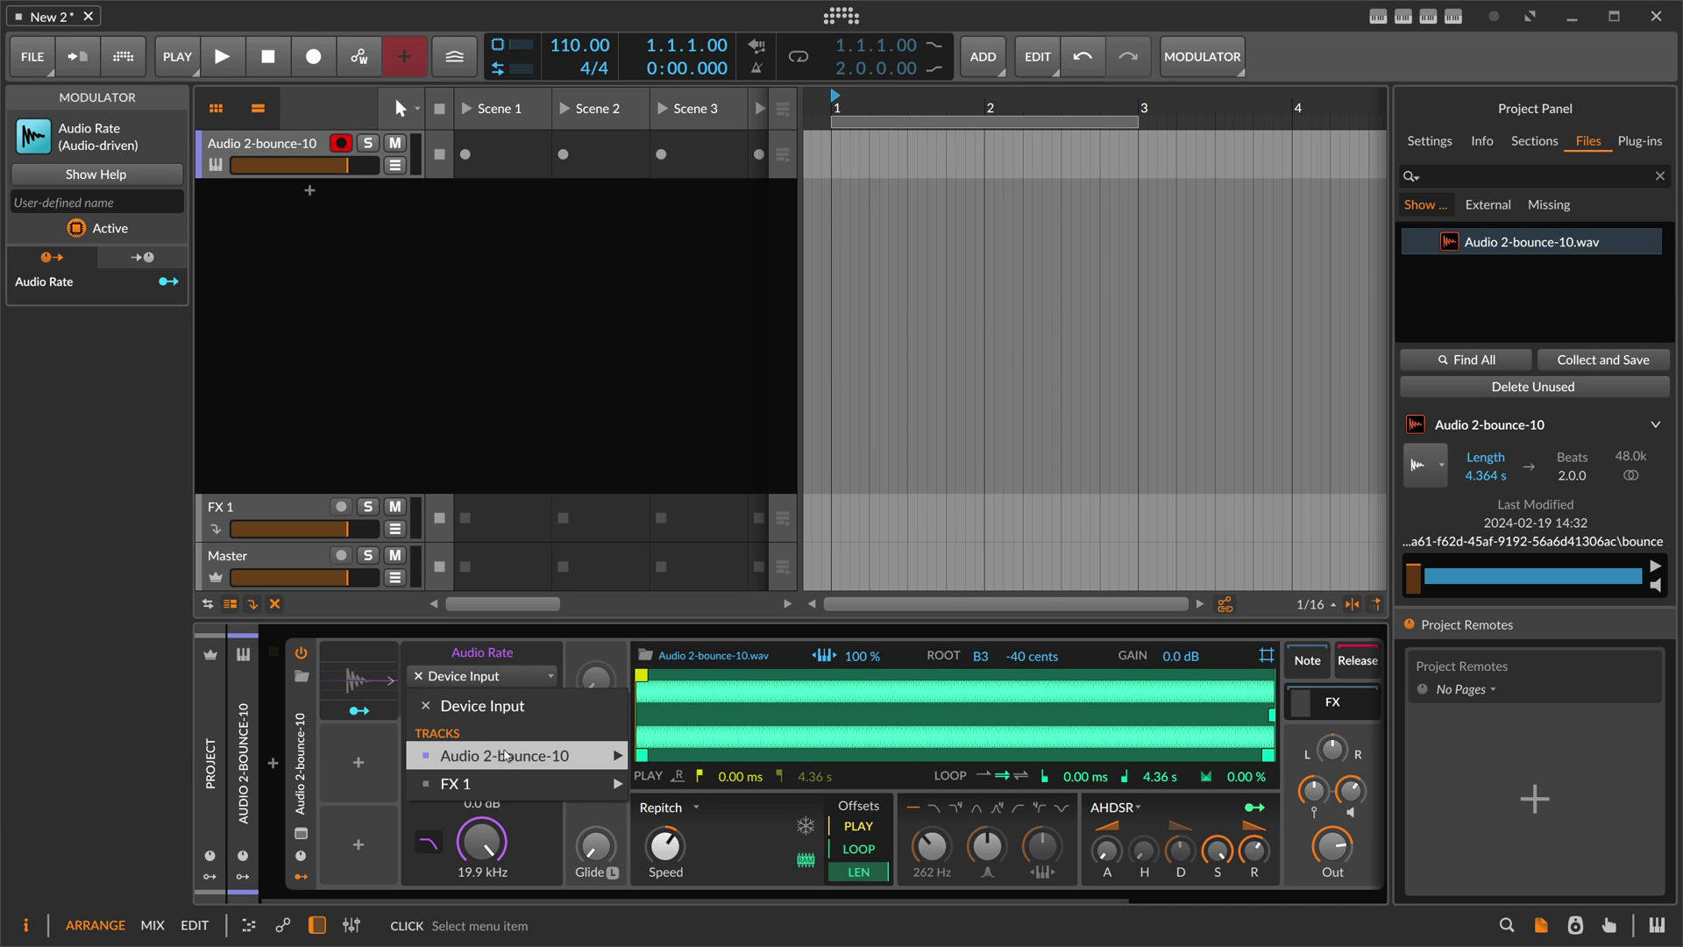
{"action": "mouse_move", "coordinate": [512, 755]}
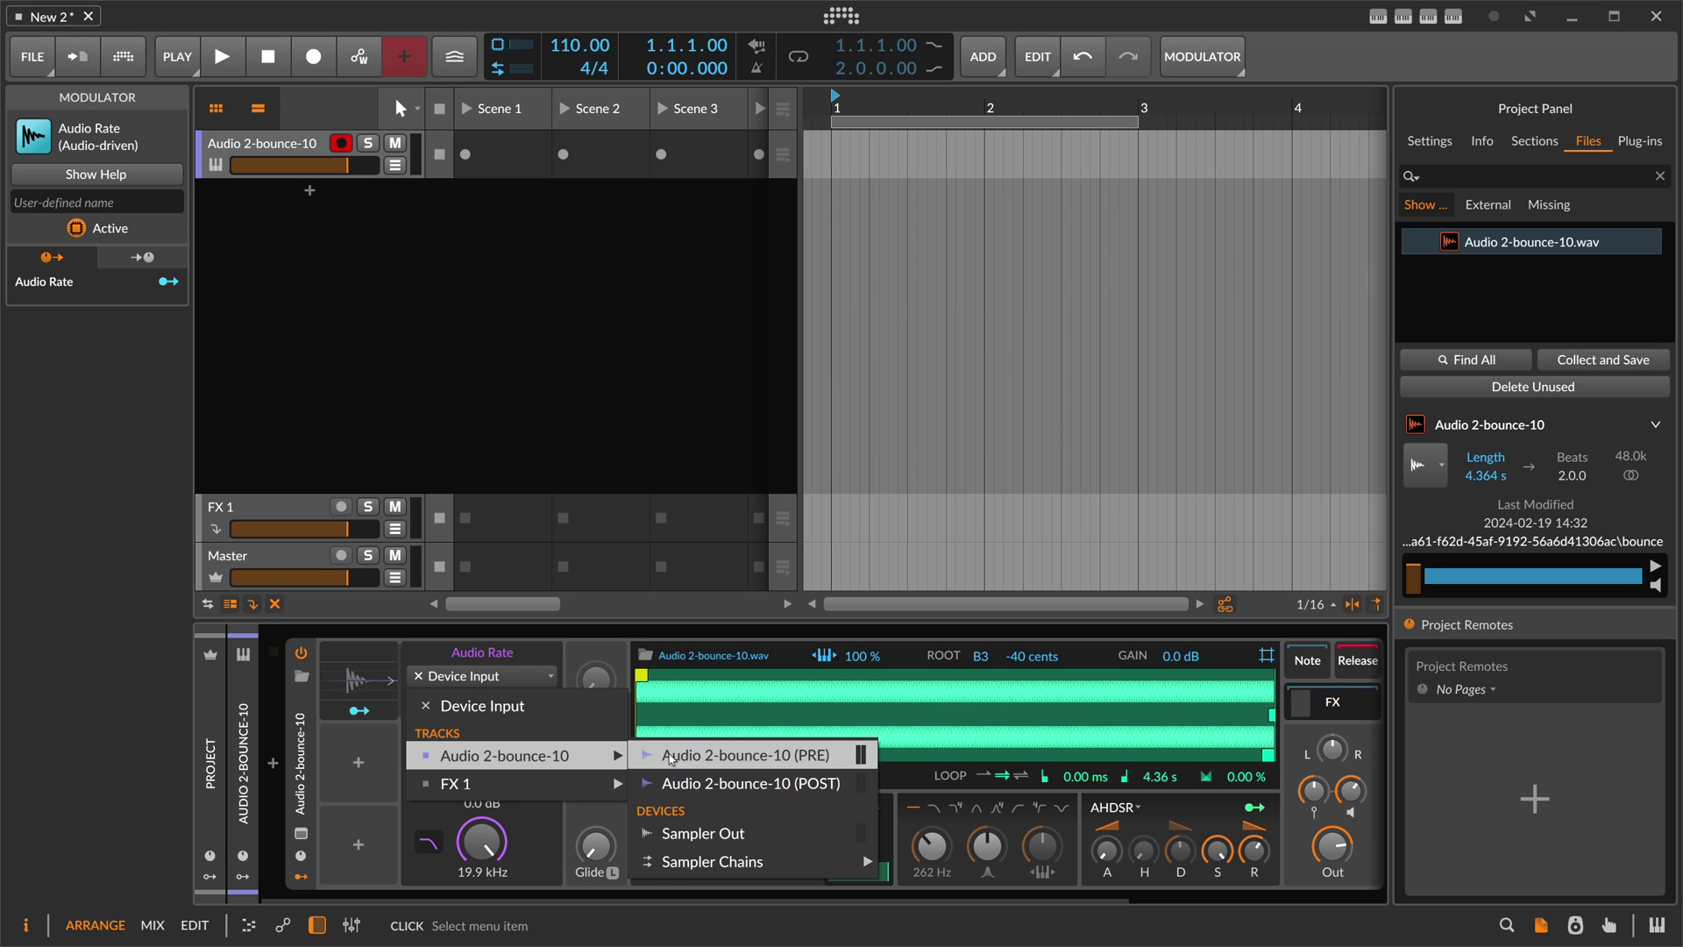
{"action": "left_click", "coordinate": [708, 789]}
- Name the sampler device Sampler and set the Audio Rate modulator's input source to Sampler Out
{"action": "left_click", "coordinate": [301, 754]}
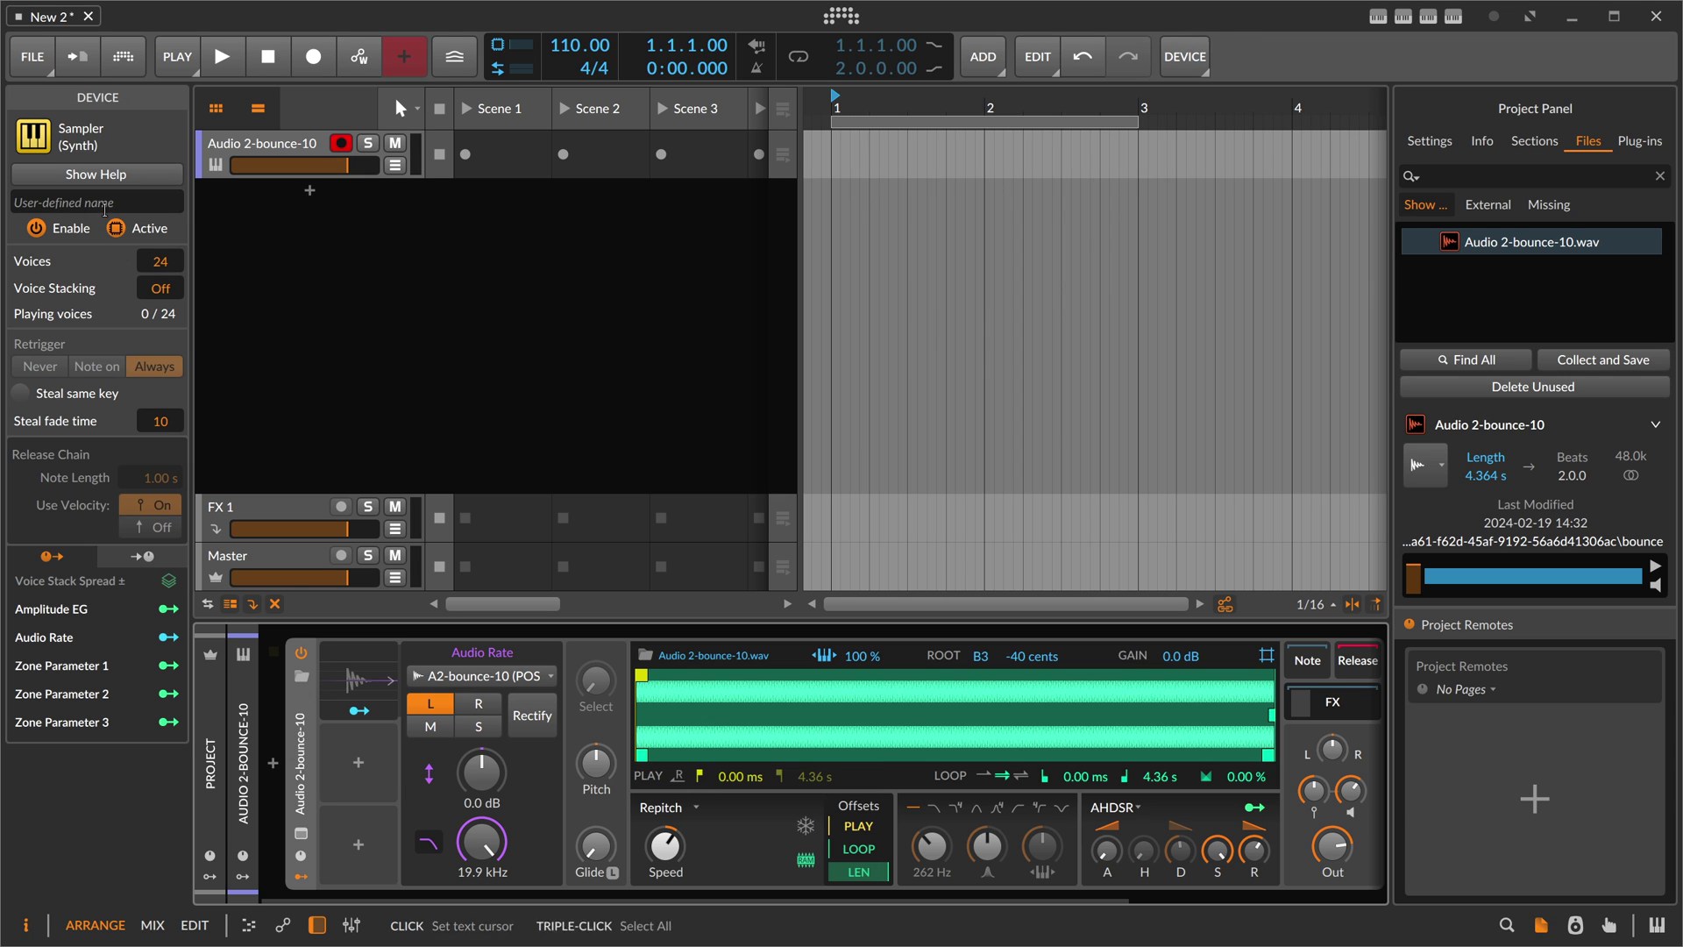
{"action": "type", "text": "Sampler"}
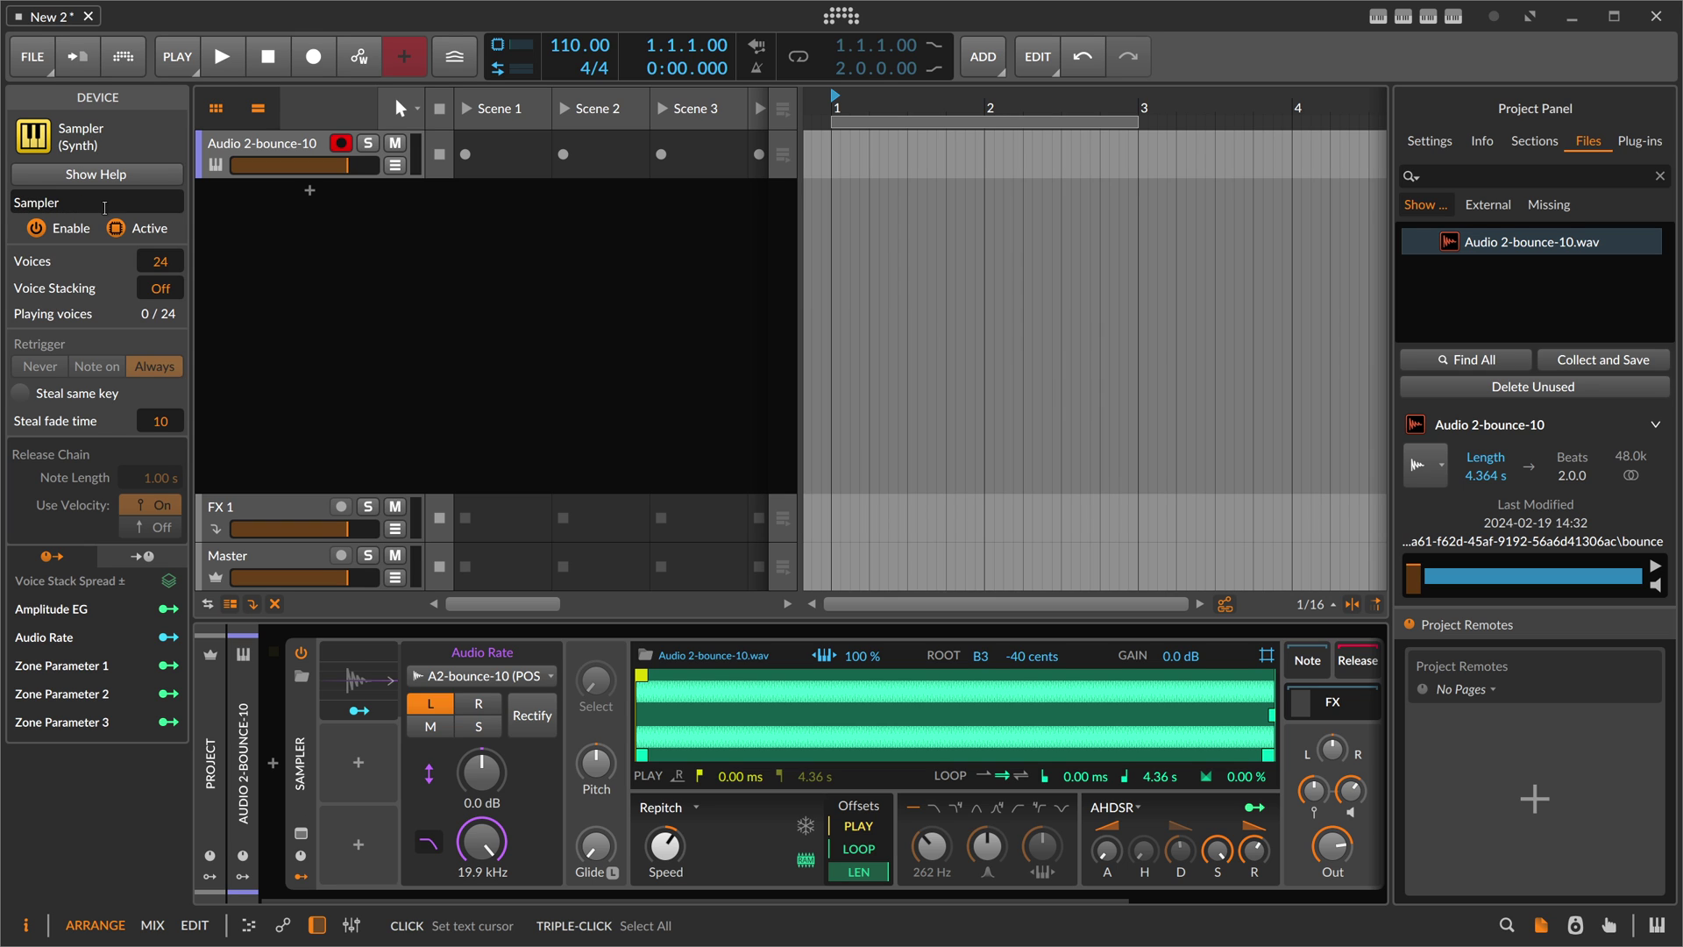
{"action": "left_click", "coordinate": [482, 675]}
{"action": "mouse_move", "coordinate": [526, 761]}
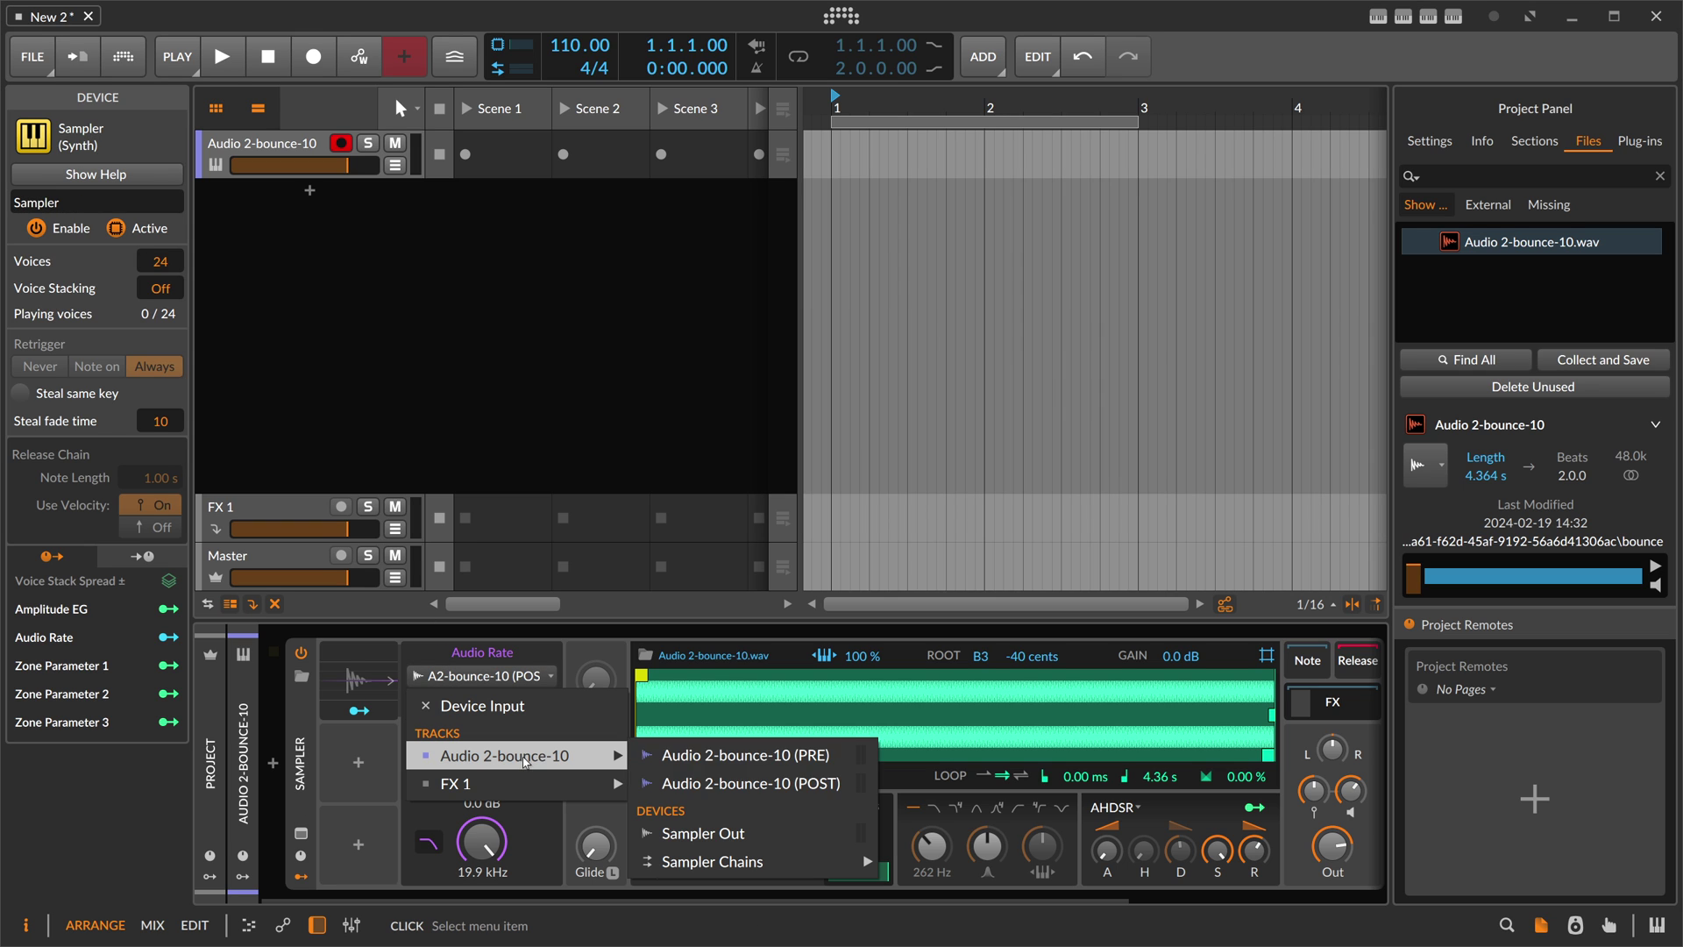
{"action": "left_click", "coordinate": [703, 833]}
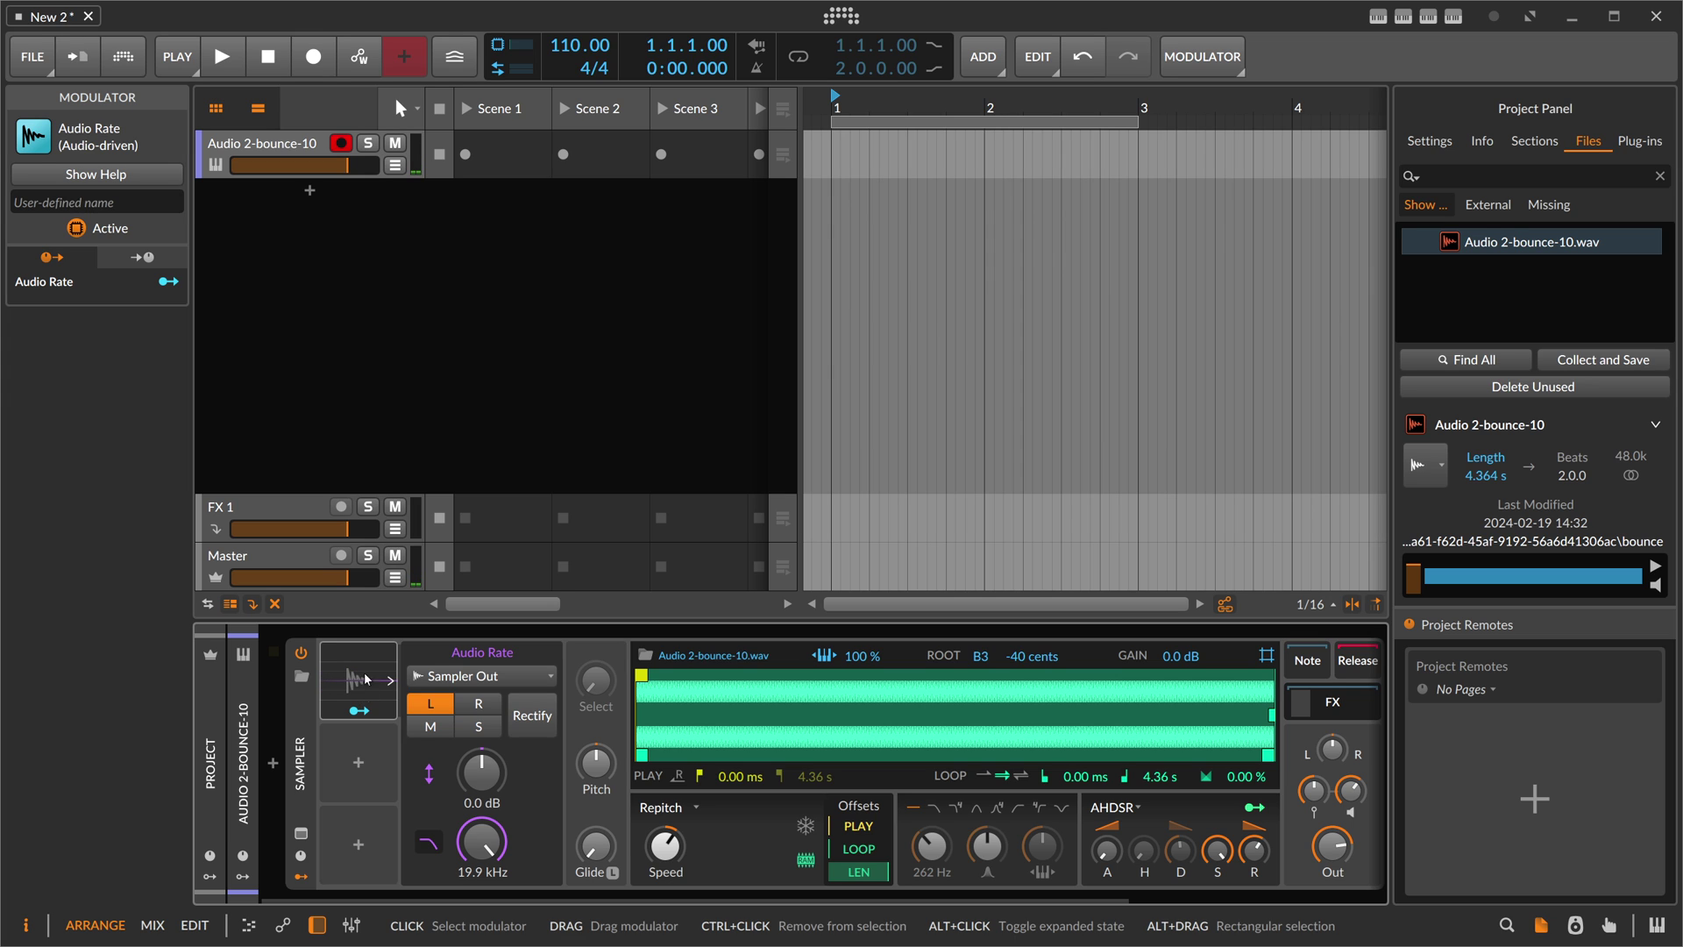
- Map the Audio Rate modulator to the Sampler's Speed with an amount of 2.051 and lower its filter cutoff to 255 Hz
{"action": "left_click", "coordinate": [358, 710]}
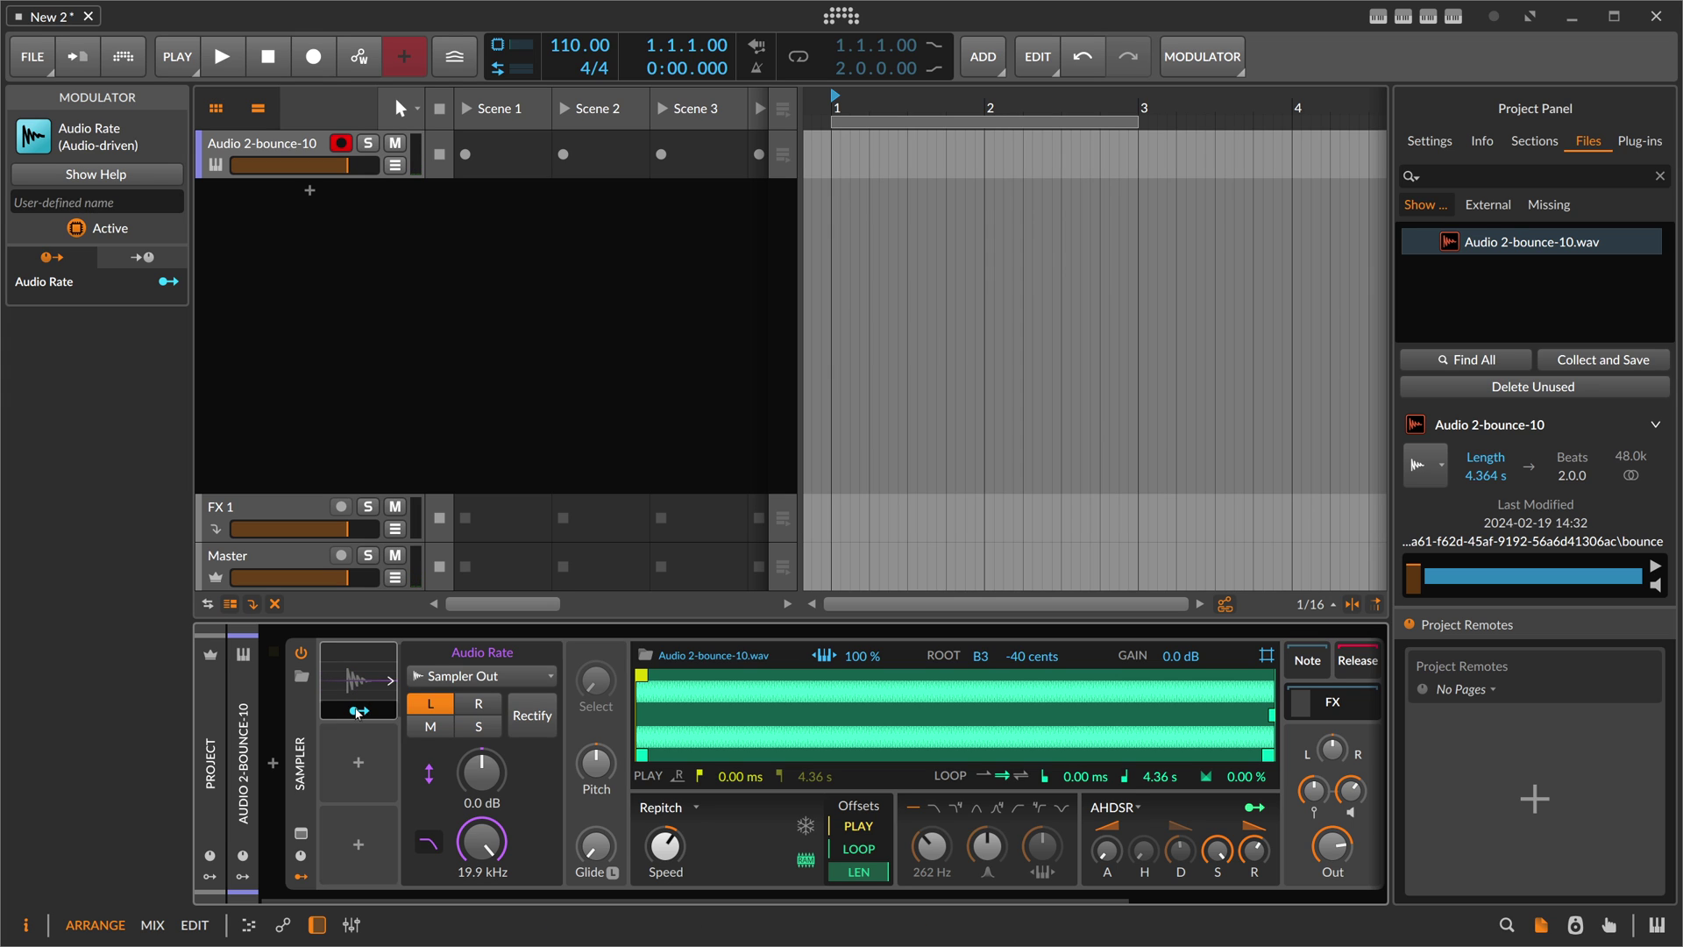
{"action": "left_click_drag", "start_coordinate": [666, 846], "coordinate": [665, 571]}
{"action": "left_click_drag", "start_coordinate": [481, 842], "coordinate": [481, 892]}
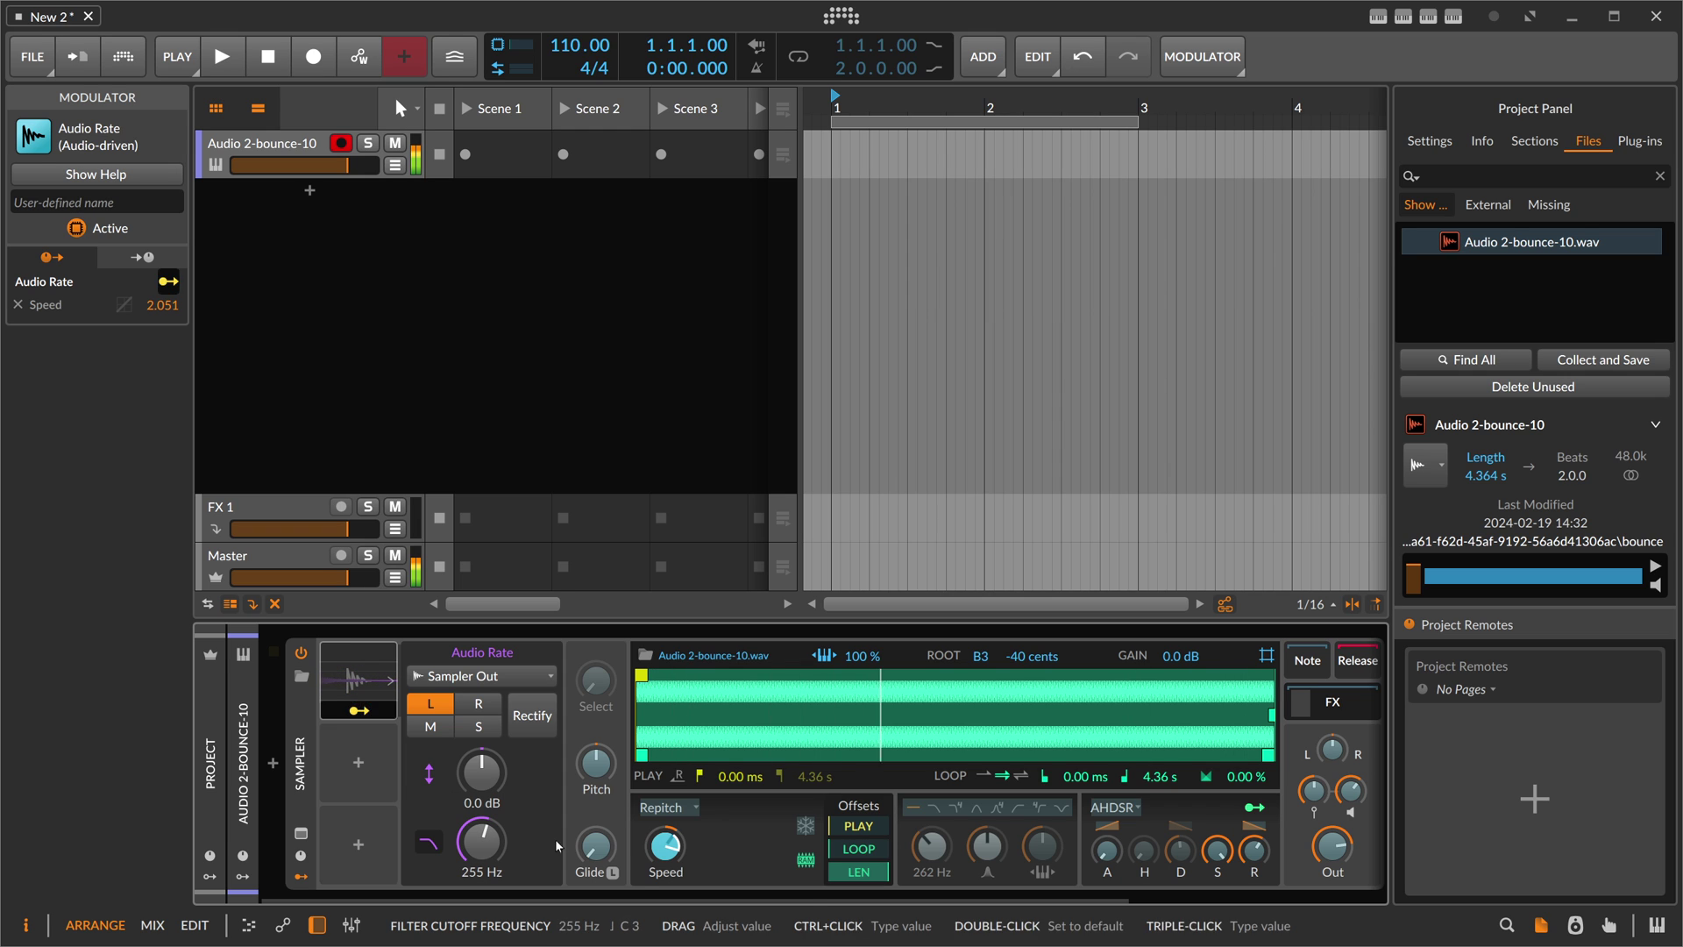
- Reset the Audio Rate filter cutoff to its default and reduce the Speed modulation amount to 0.560
{"action": "double_click", "coordinate": [491, 835]}
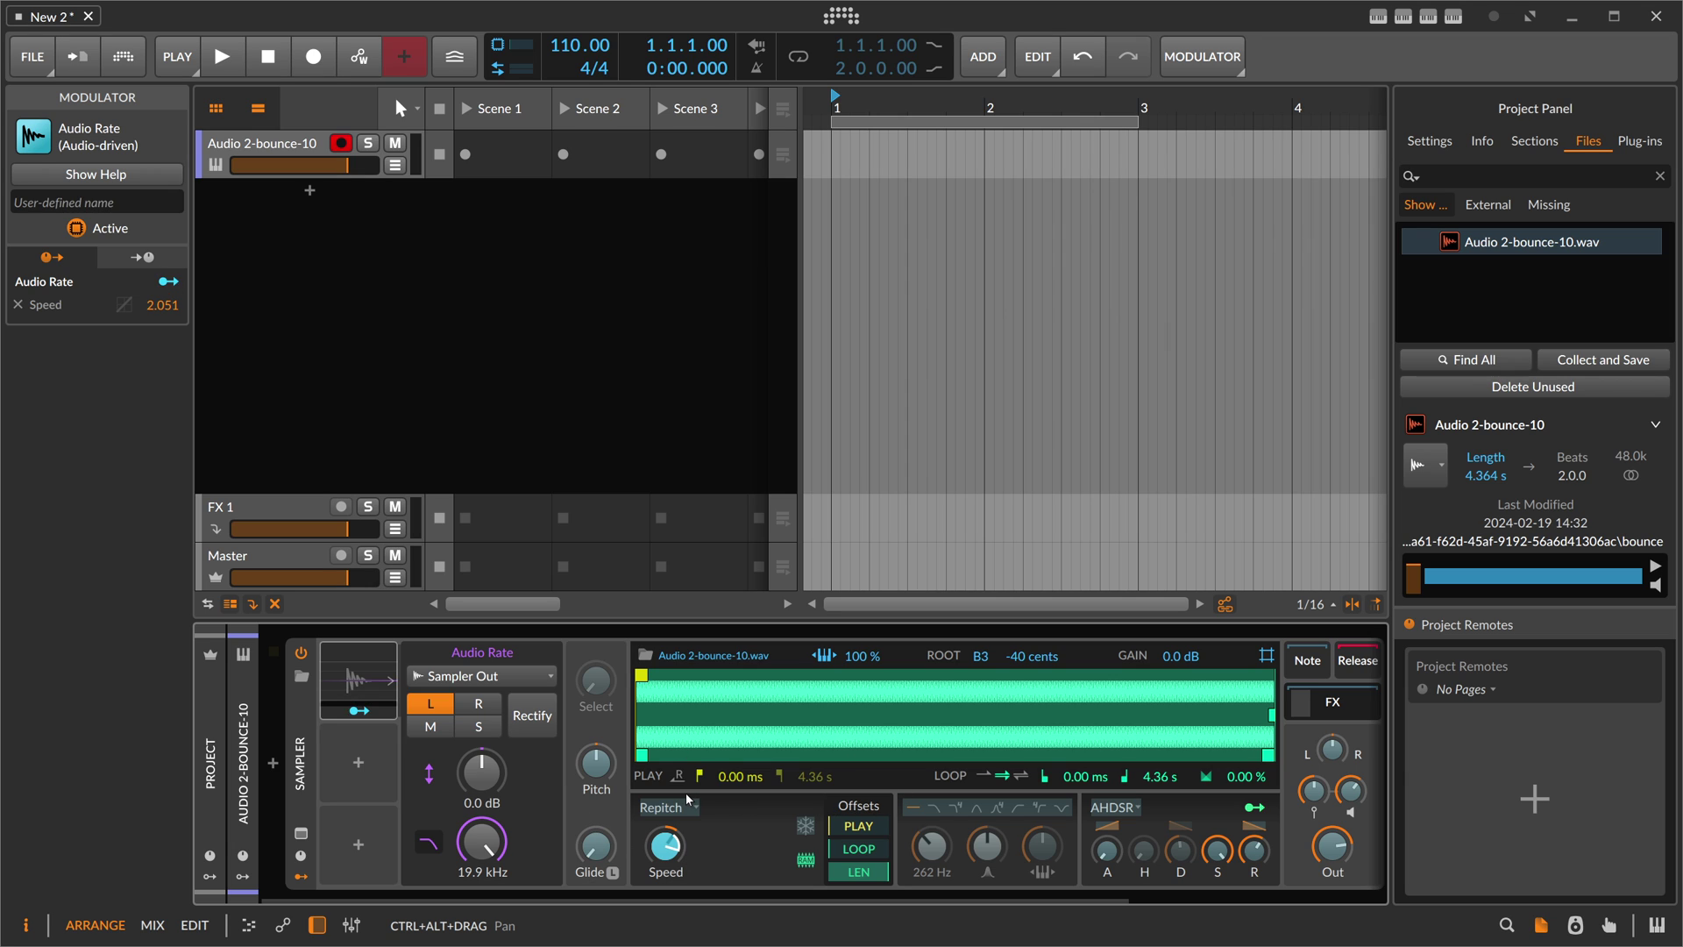
{"action": "mouse_move", "coordinate": [666, 843]}
{"action": "left_click_drag", "start_coordinate": [665, 843], "coordinate": [665, 866]}
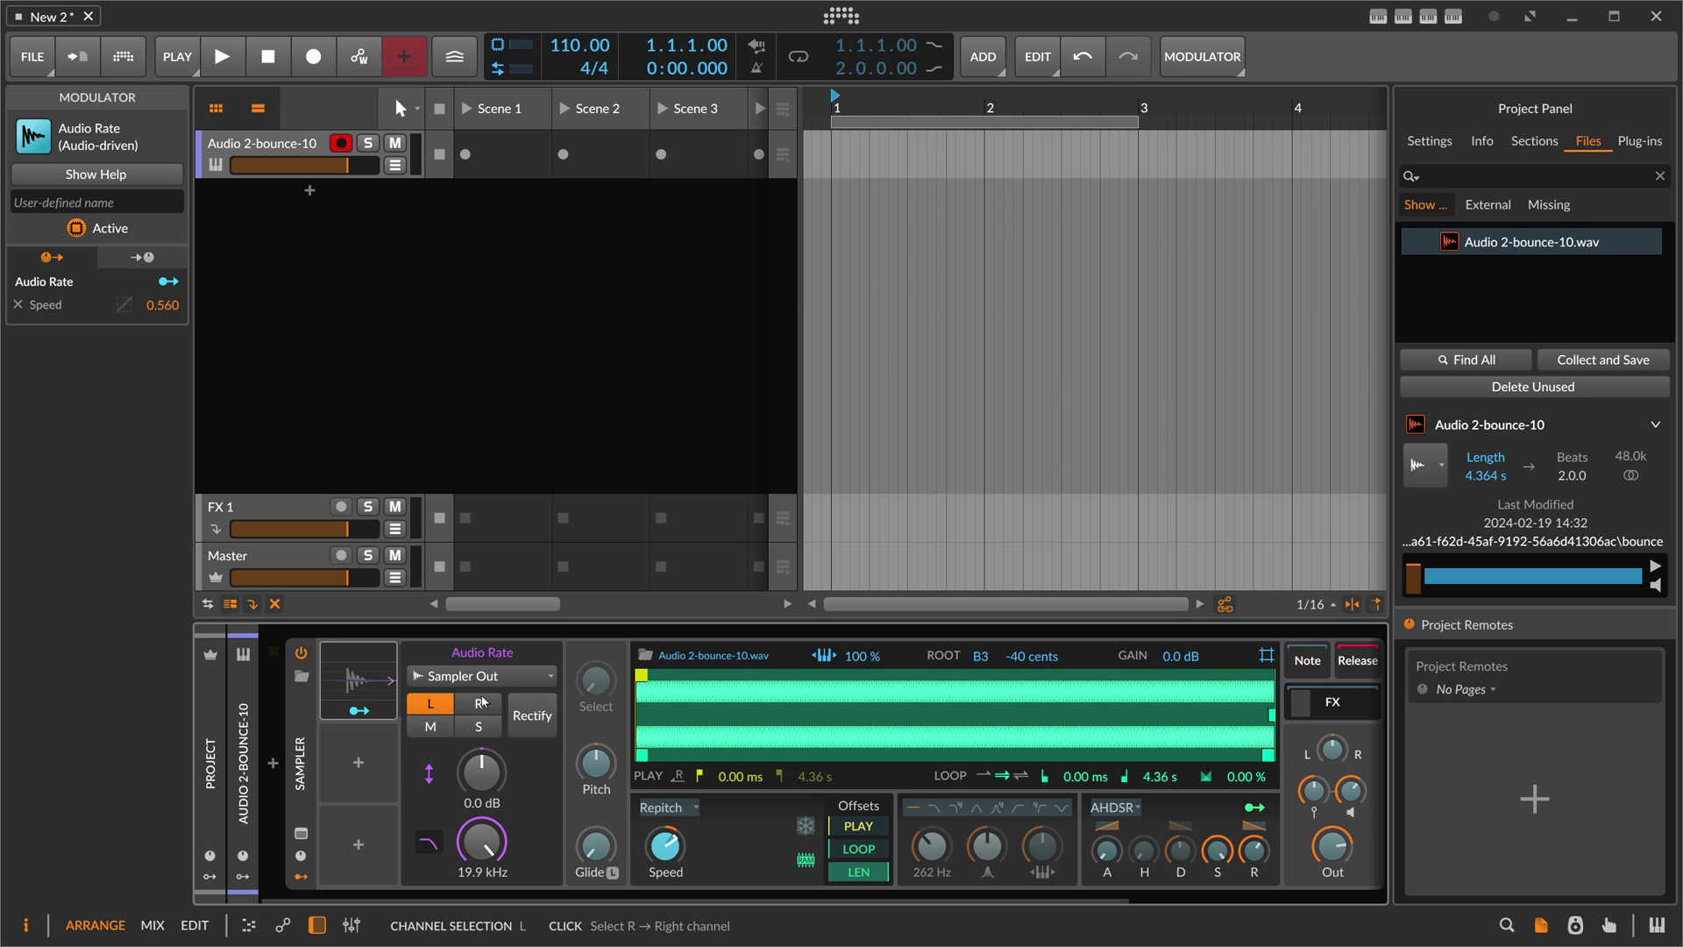
- Set the Audio Rate filter cutoff to 614 Hz and raise the Speed modulation amount to 1.366
{"action": "left_click_drag", "start_coordinate": [482, 843], "coordinate": [483, 886]}
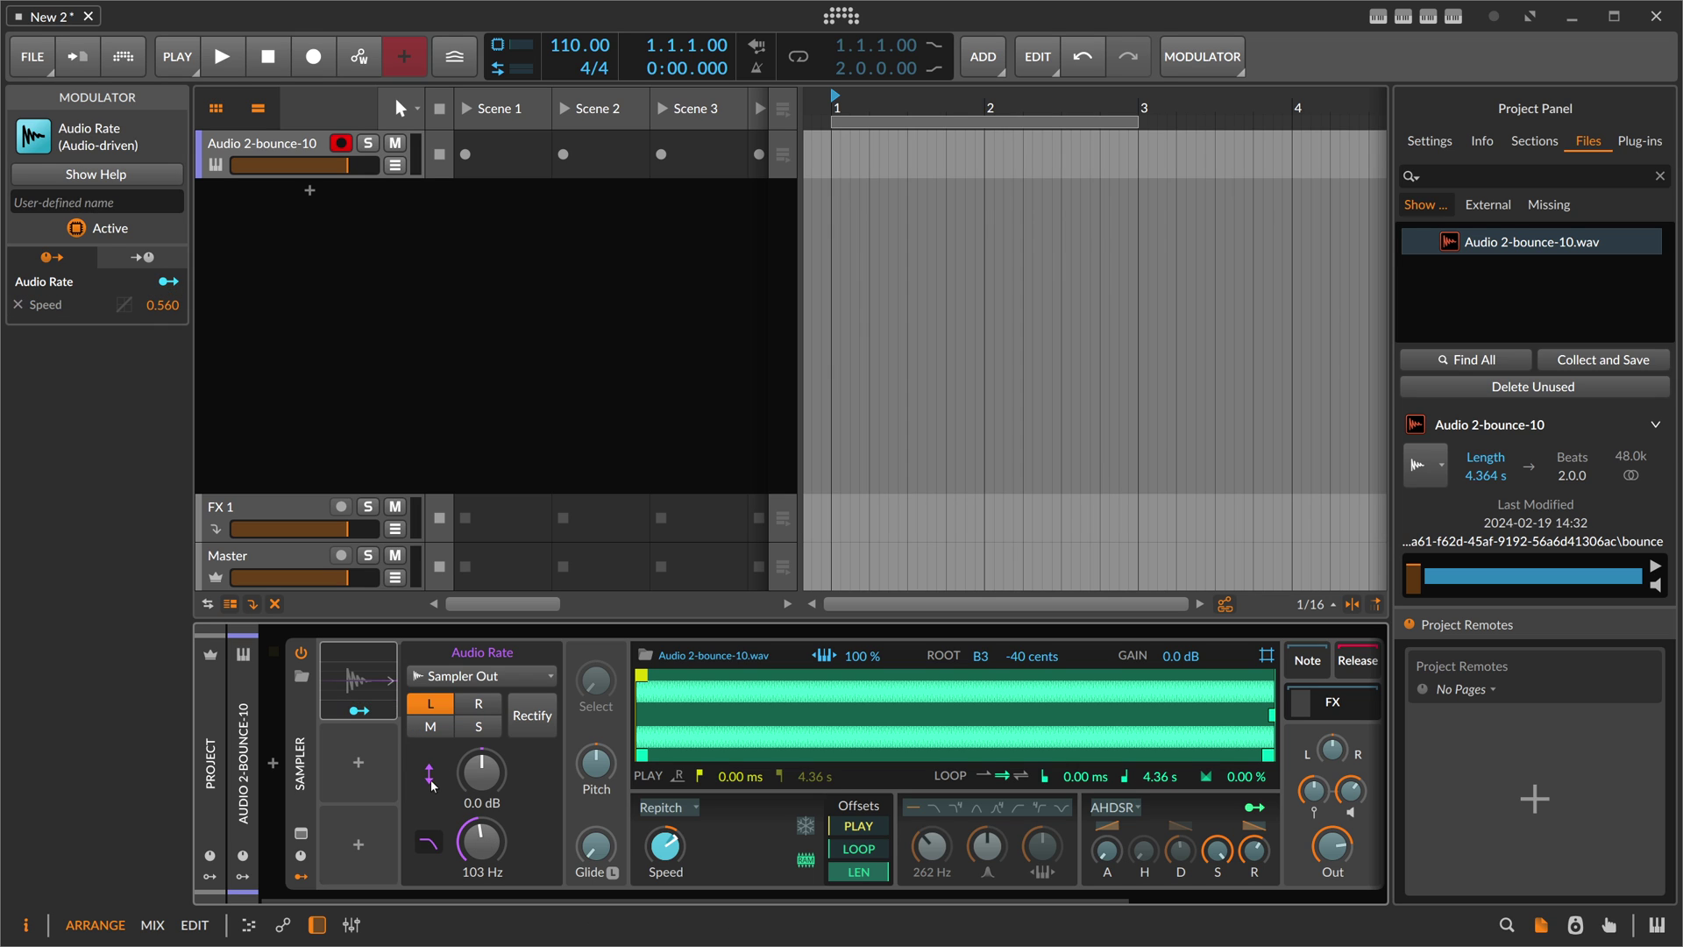
{"action": "left_click_drag", "start_coordinate": [482, 841], "coordinate": [482, 798]}
{"action": "left_click_drag", "start_coordinate": [661, 847], "coordinate": [661, 793]}
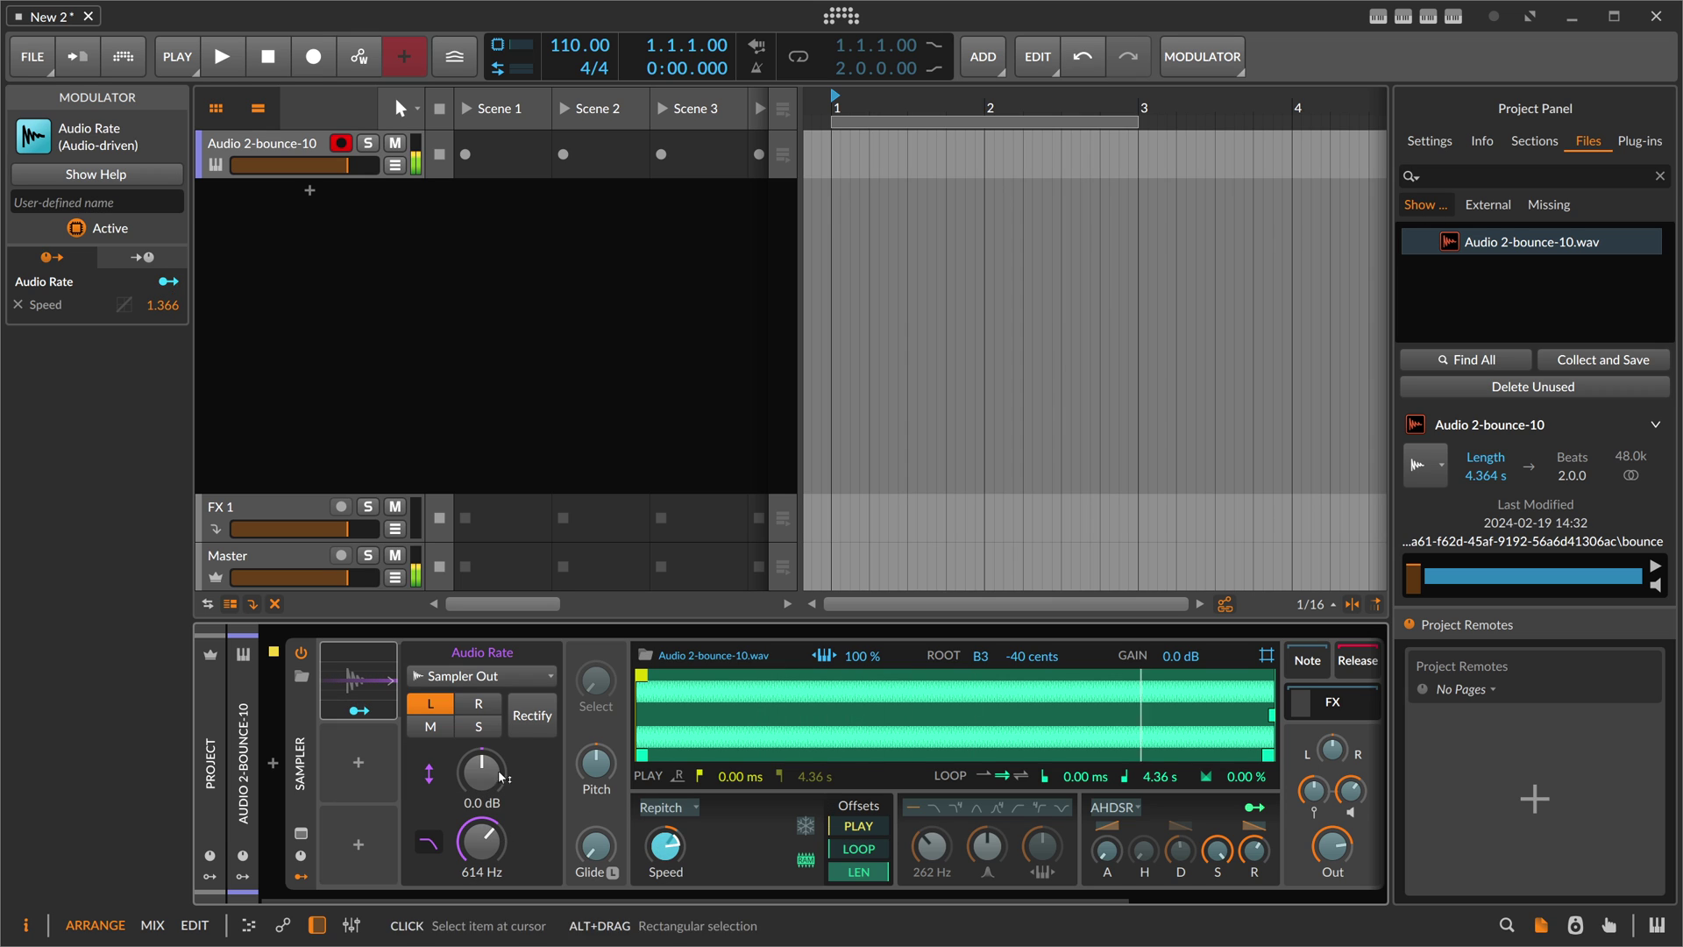
- Lower the Audio Rate filter cutoff to 518 Hz and the Speed modulation amount to 0.463
{"action": "mouse_move", "coordinate": [485, 774]}
{"action": "left_mouse_down"}
{"action": "mouse_move", "coordinate": [485, 719]}
{"action": "mouse_move", "coordinate": [481, 763]}
{"action": "left_mouse_up"}
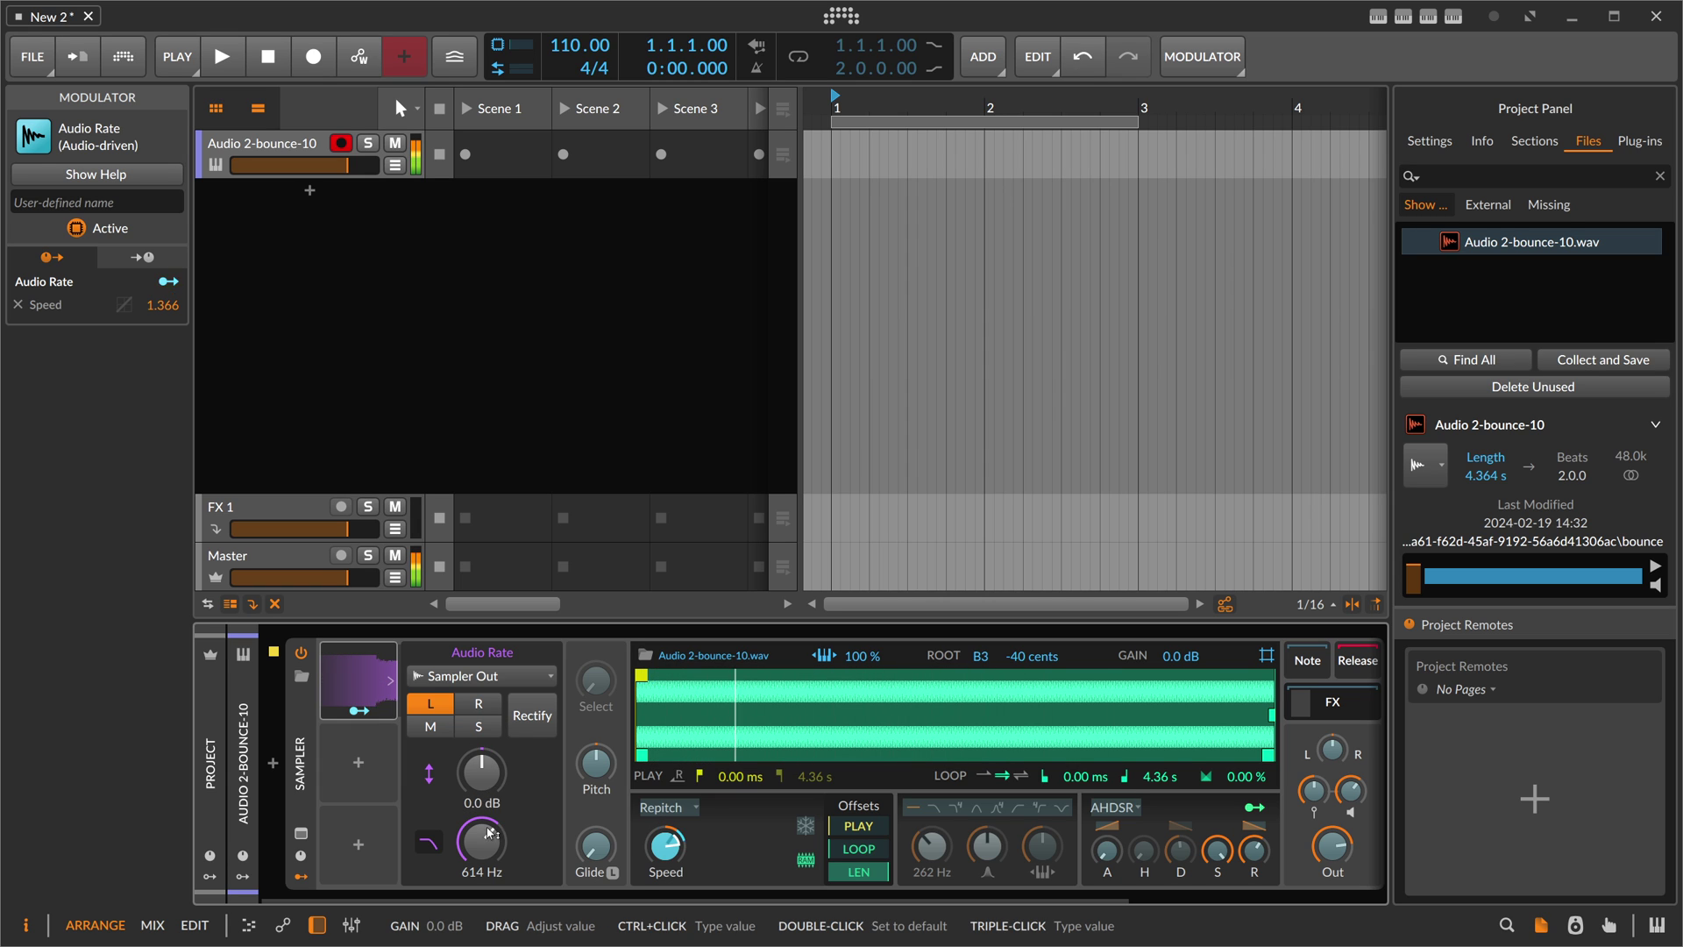
{"action": "left_click_drag", "start_coordinate": [481, 842], "coordinate": [481, 855]}
{"action": "left_click_drag", "start_coordinate": [665, 845], "coordinate": [666, 881]}
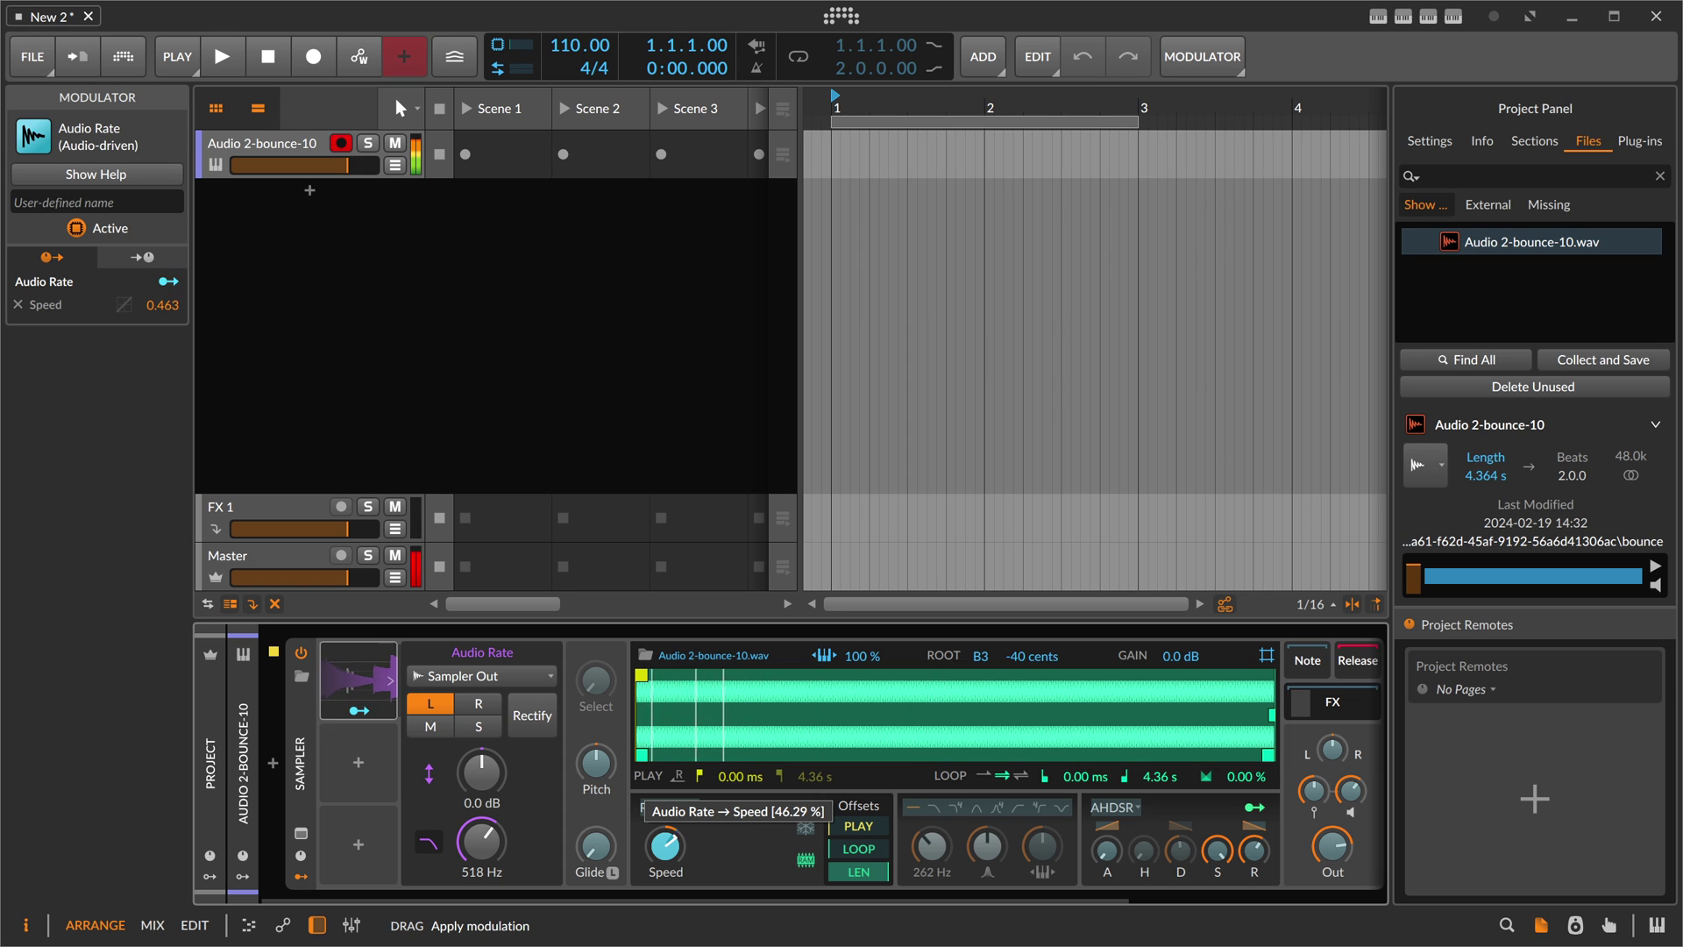
{"action": "left_click_drag", "start_coordinate": [665, 881], "coordinate": [665, 882]}
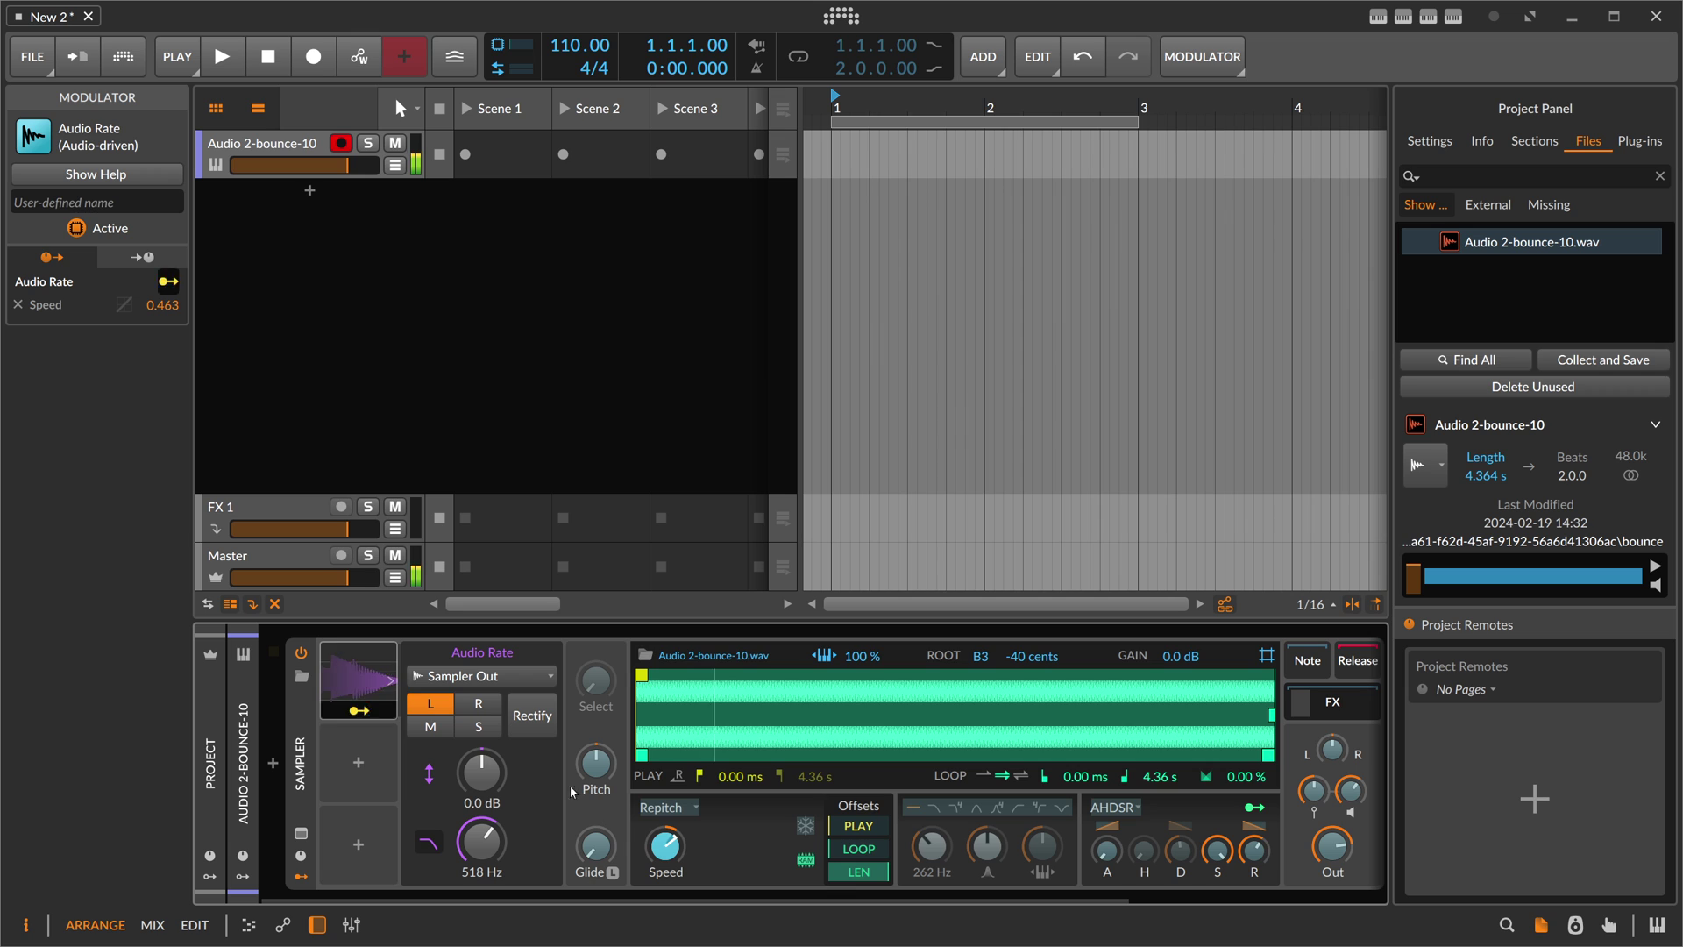
- Clear the Audio Rate modulation from the Sampler's Speed and delete the Audio Rate modulator
{"action": "double_click", "coordinate": [666, 851]}
{"action": "scroll", "coordinate": [583, 695], "scroll_direction": "right", "scroll_amount": 3}
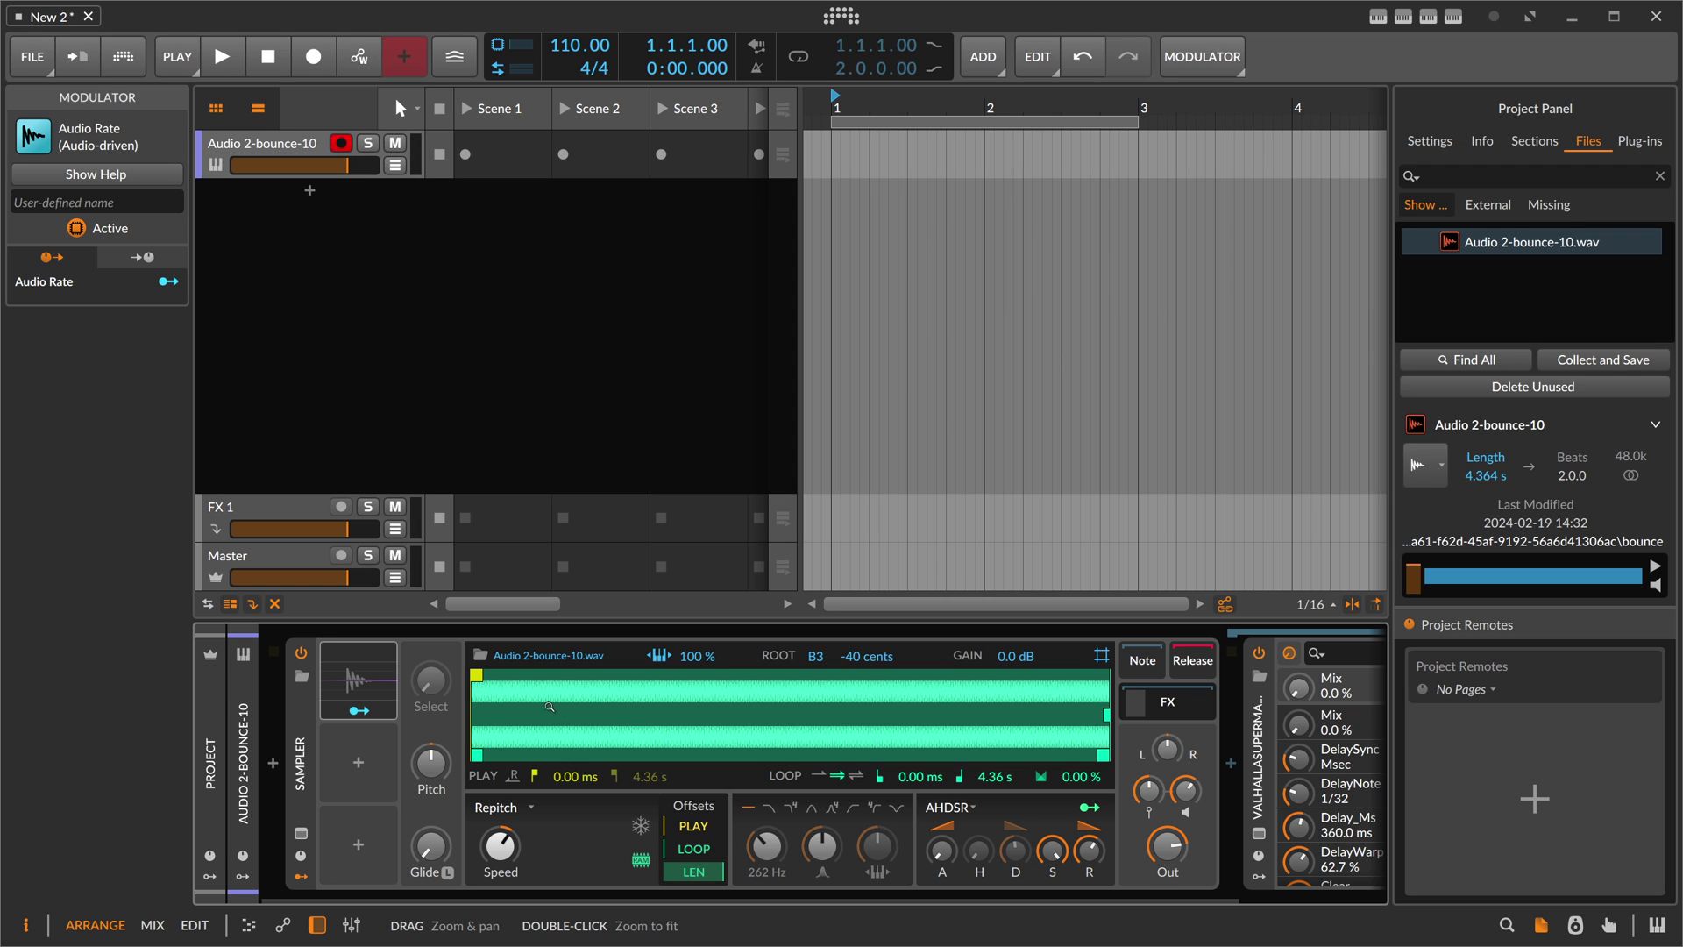
{"action": "right_click", "coordinate": [394, 675]}
{"action": "left_click", "coordinate": [386, 718]}
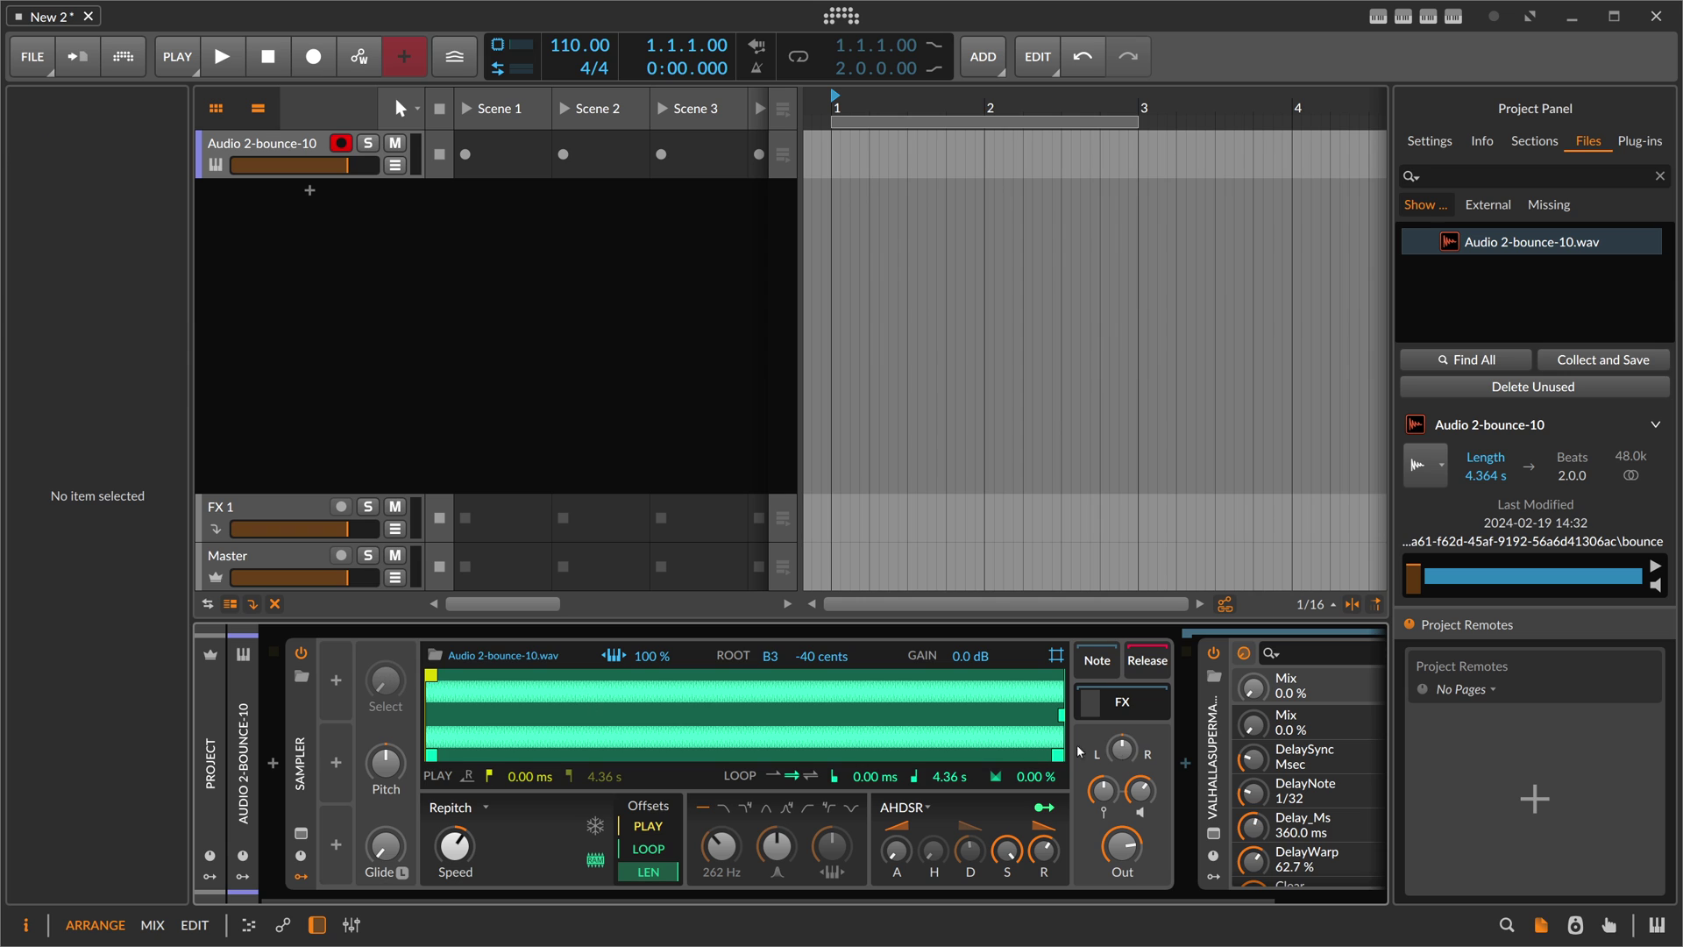
- Delete the Valhalla plug-in that follows the Sampler in the device chain
{"action": "left_click", "coordinate": [1216, 759]}
{"action": "key", "text": "Delete"}
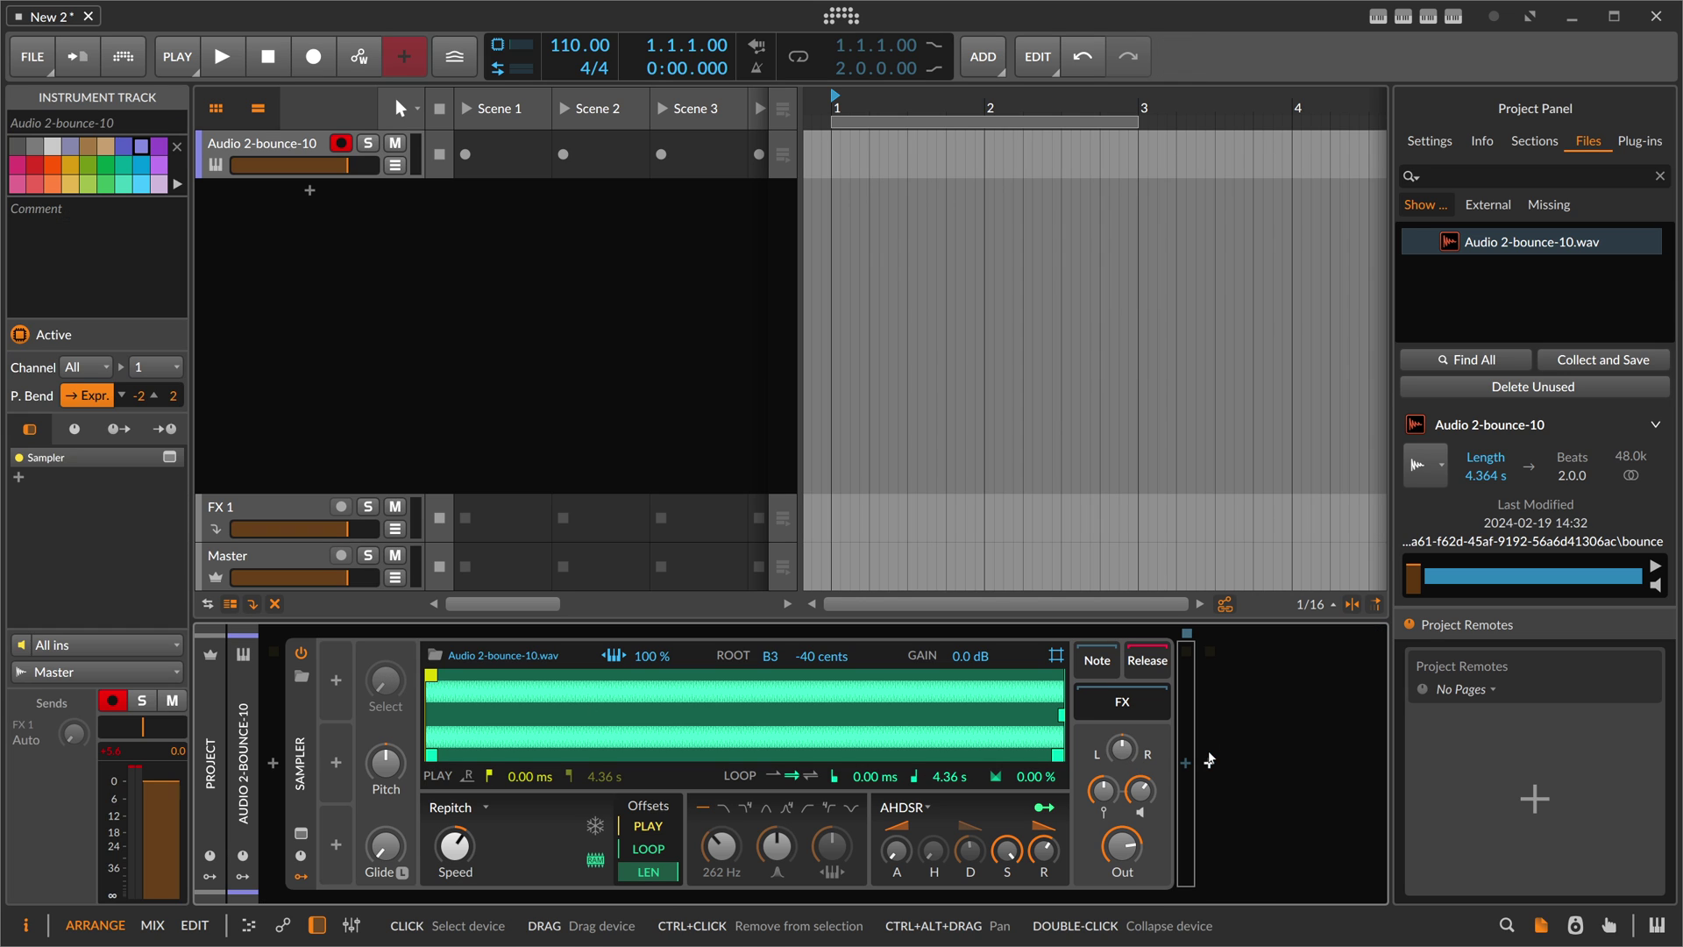
{"action": "left_click", "coordinate": [1119, 704]}
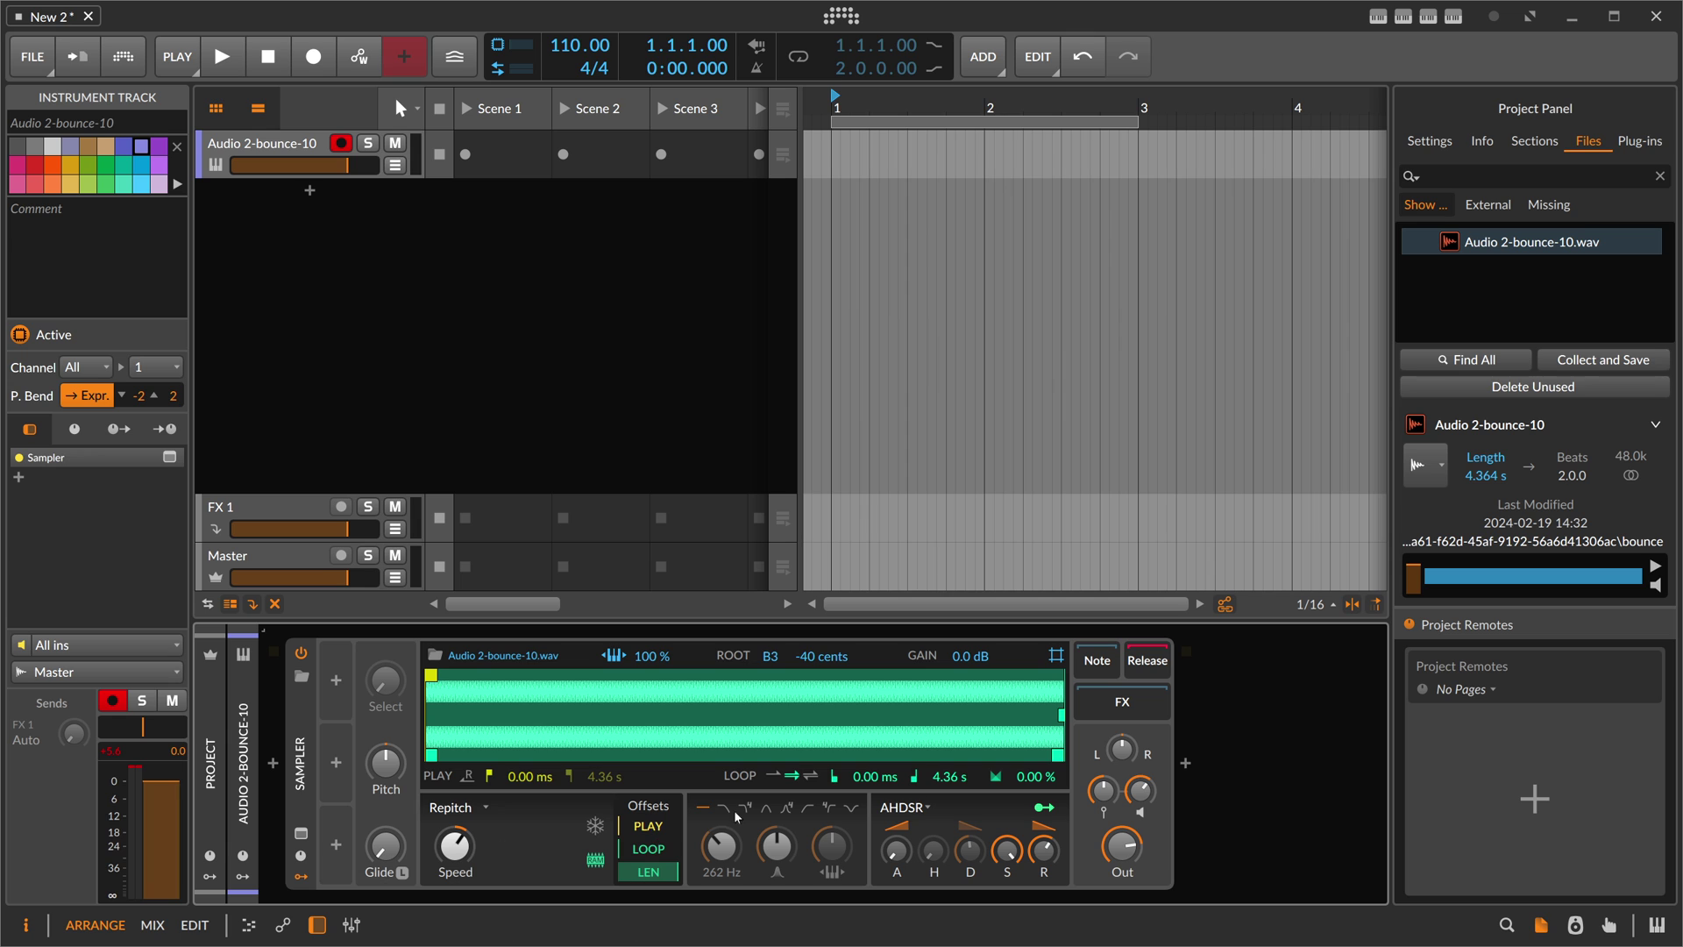
- Insert a Delay-1 device after the Sampler and set its beats of delay to 1
{"action": "left_click", "coordinate": [1172, 764]}
{"action": "type", "text": "delay"}
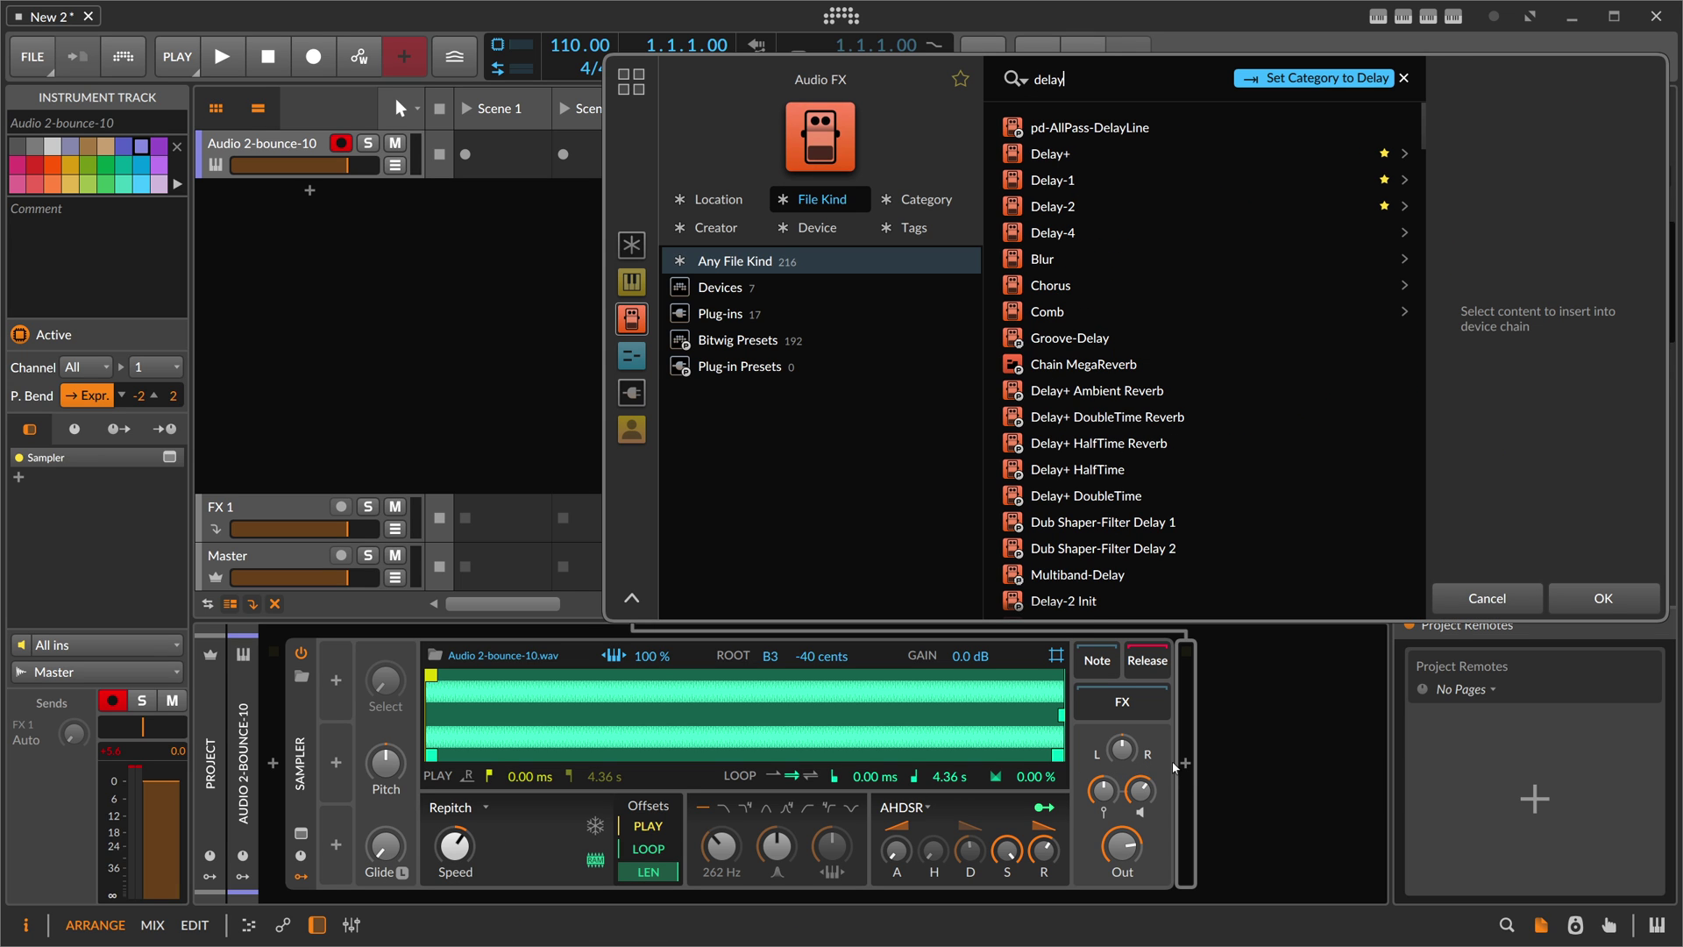
{"action": "key", "text": "Down"}
{"action": "key", "text": "Down"}
{"action": "key", "text": "Down"}
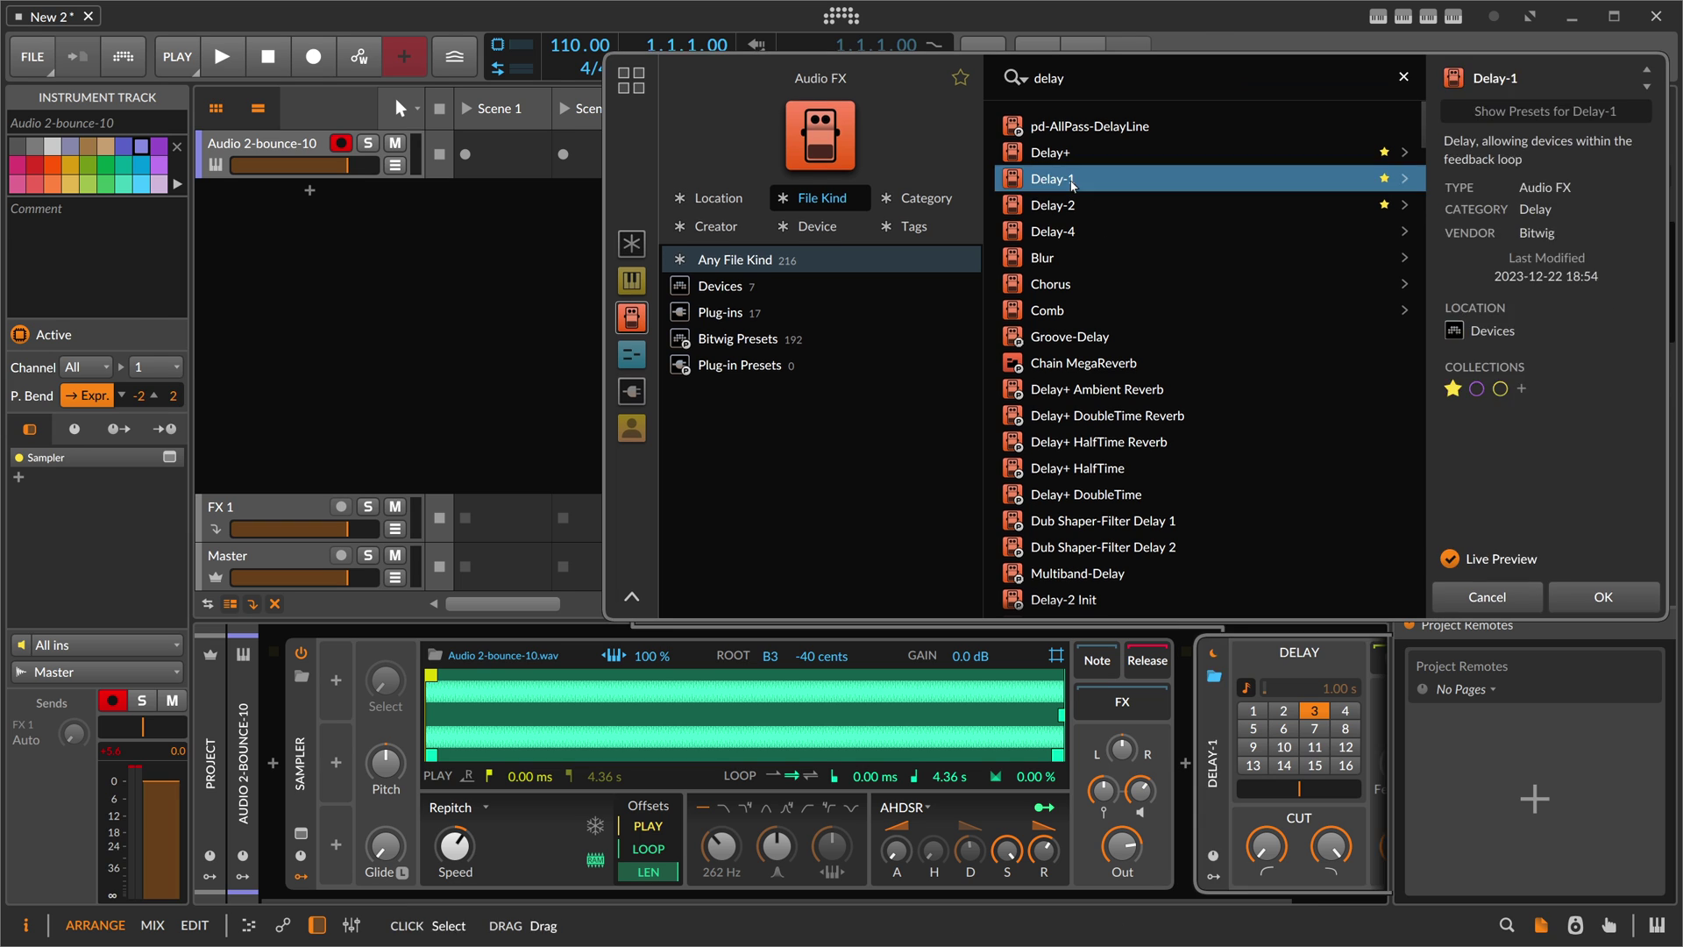
{"action": "key", "text": "Return"}
{"action": "scroll", "coordinate": [942, 892], "scroll_direction": "right", "scroll_amount": 3}
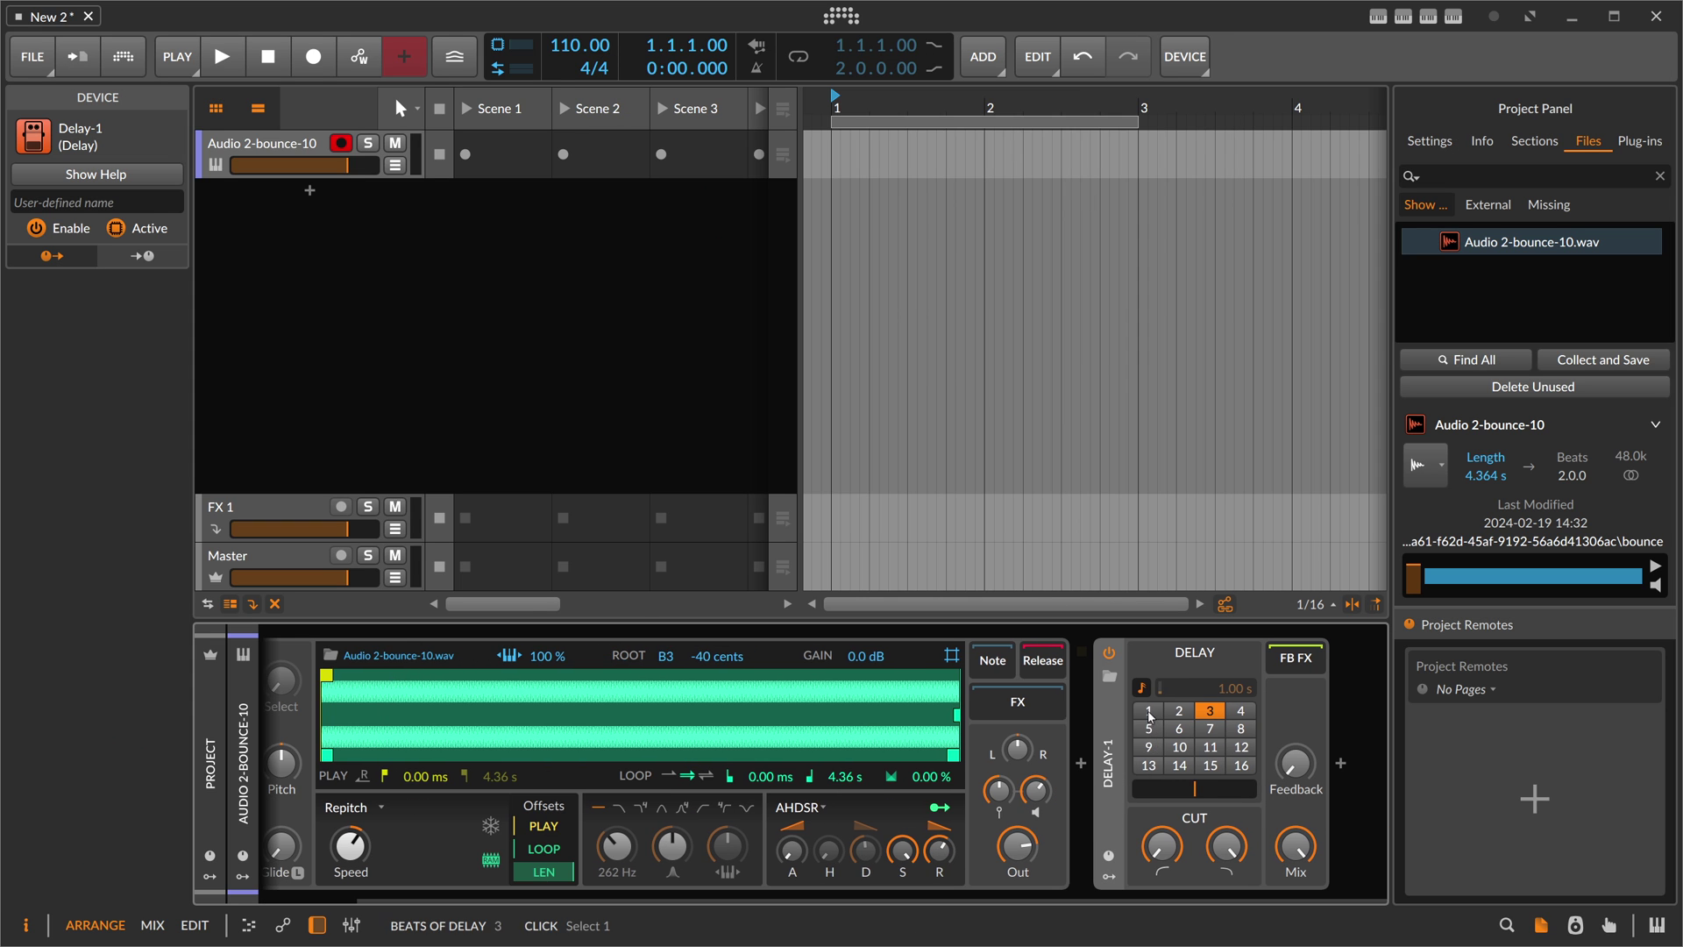
{"action": "left_click", "coordinate": [1148, 711]}
- Add an LFO modulator to the Delay-1 device
{"action": "left_click", "coordinate": [1110, 876]}
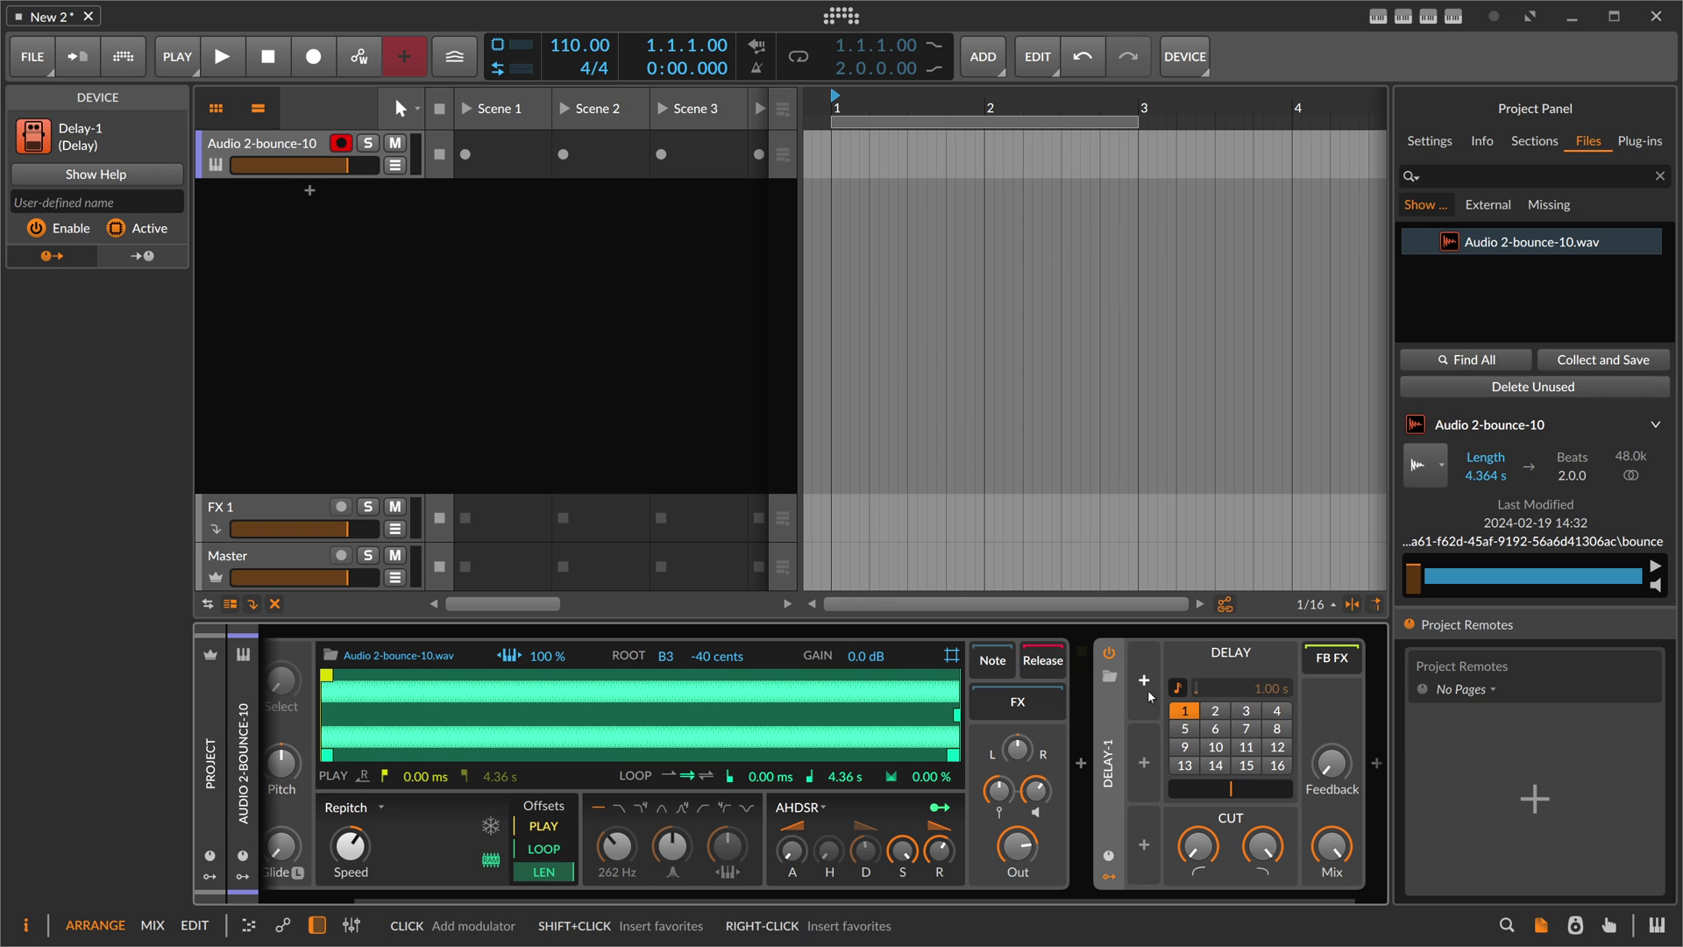
{"action": "left_click", "coordinate": [1143, 682]}
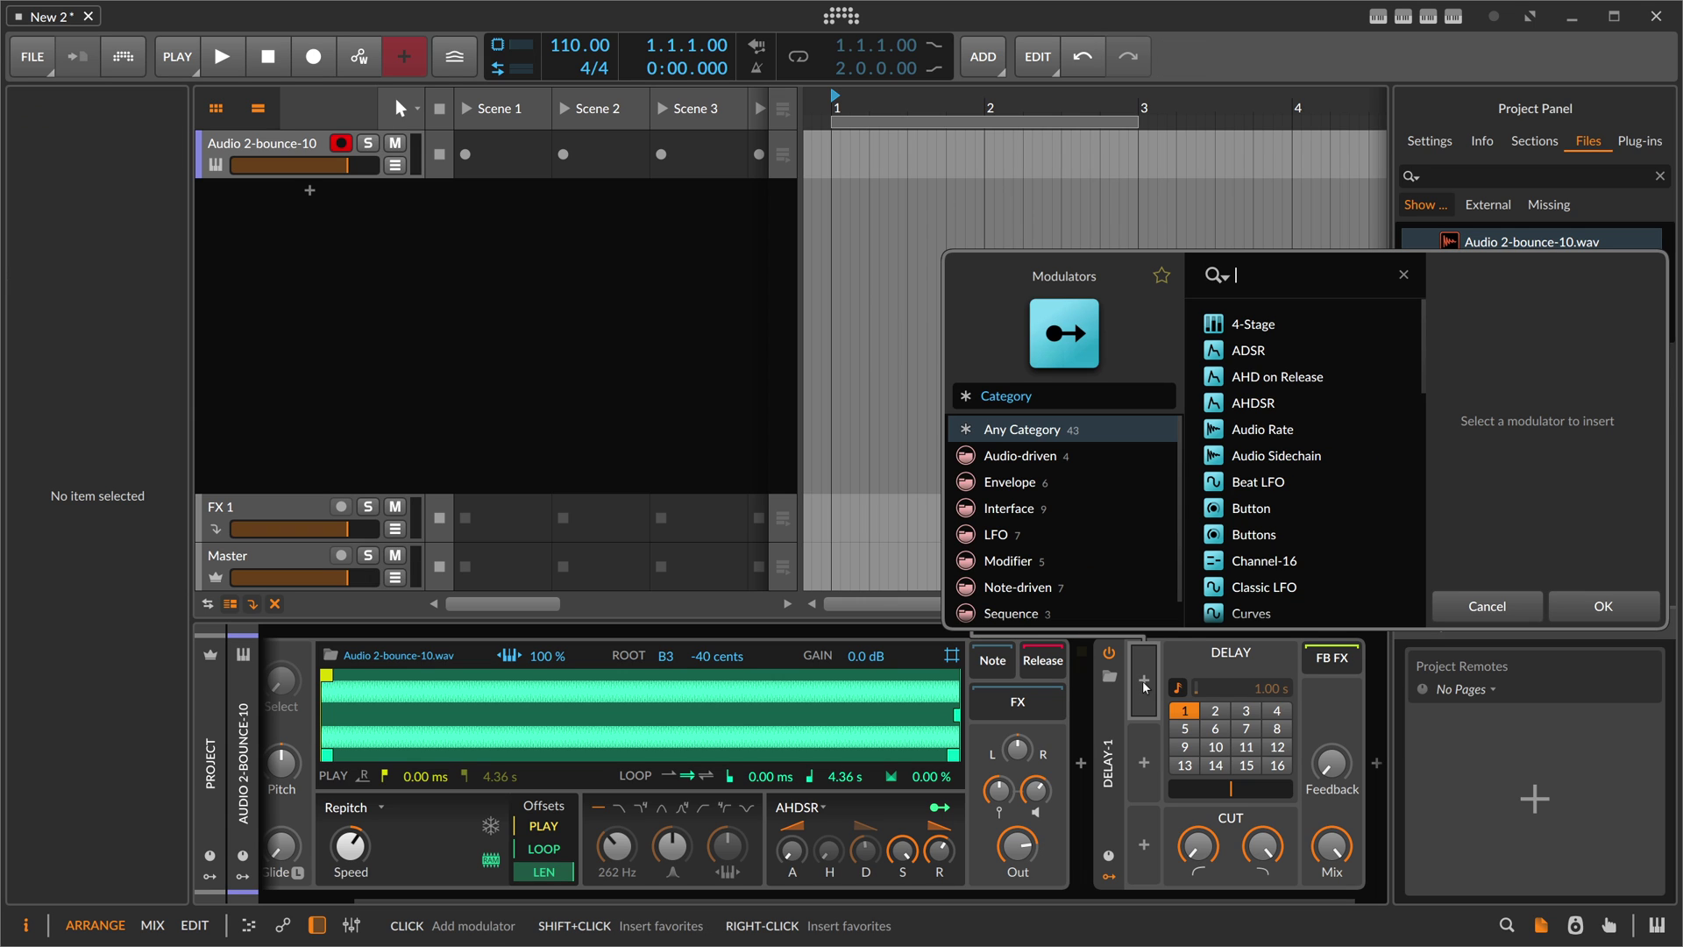
{"action": "type", "text": "lfo"}
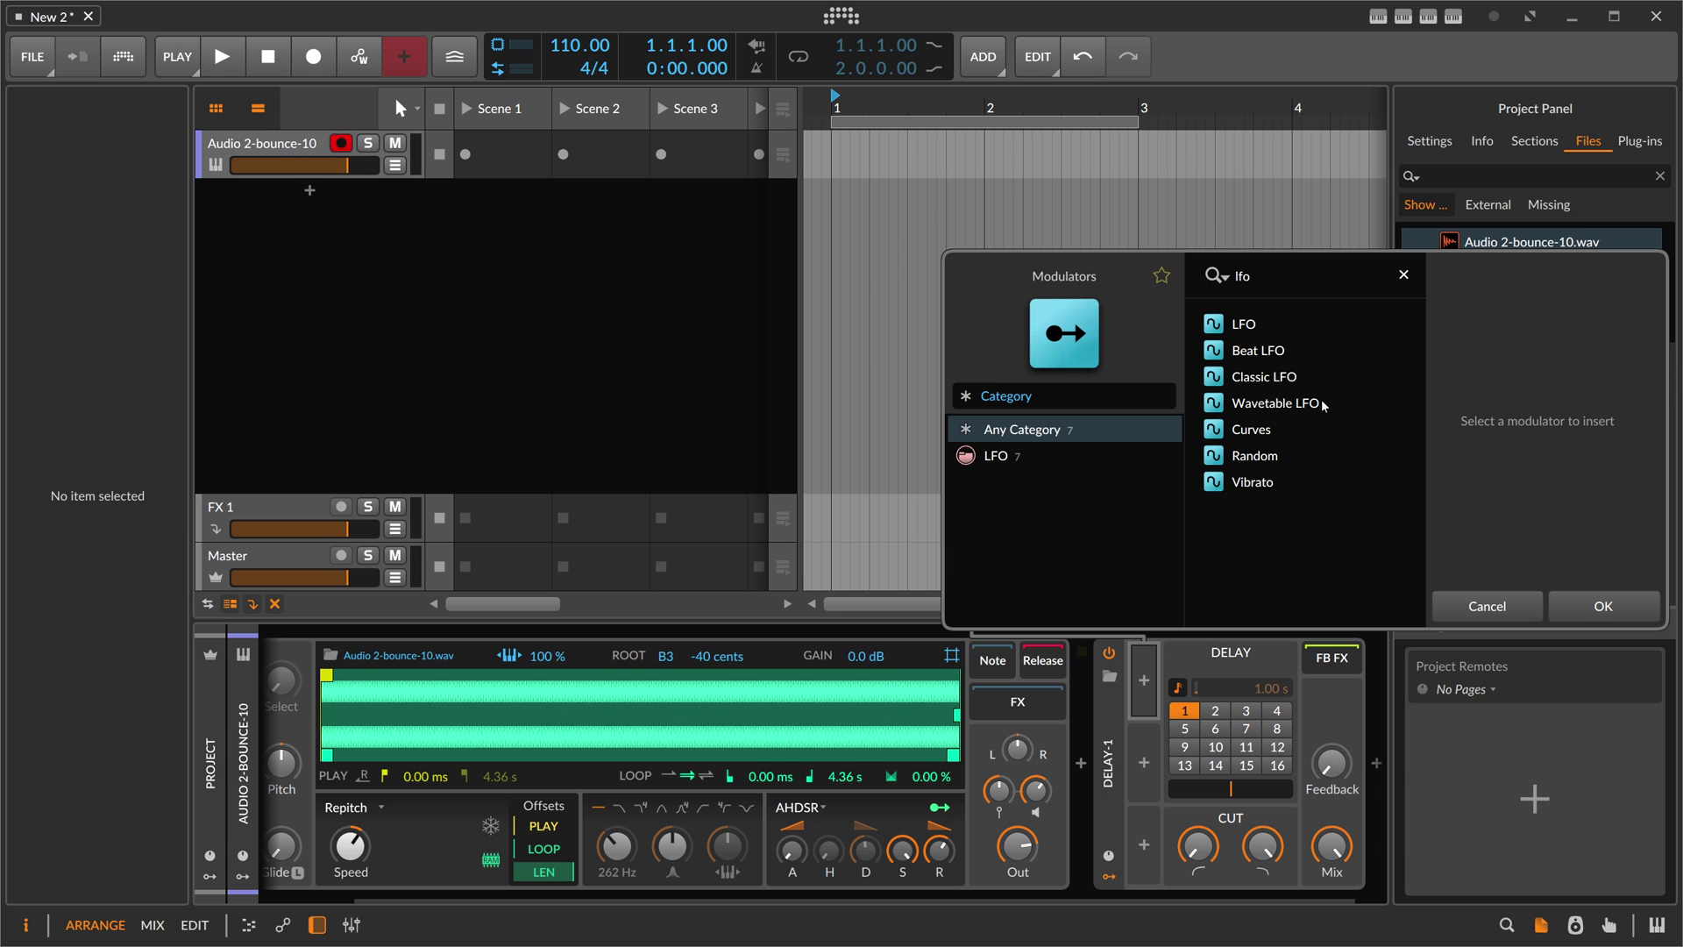
{"action": "double_click", "coordinate": [1244, 325]}
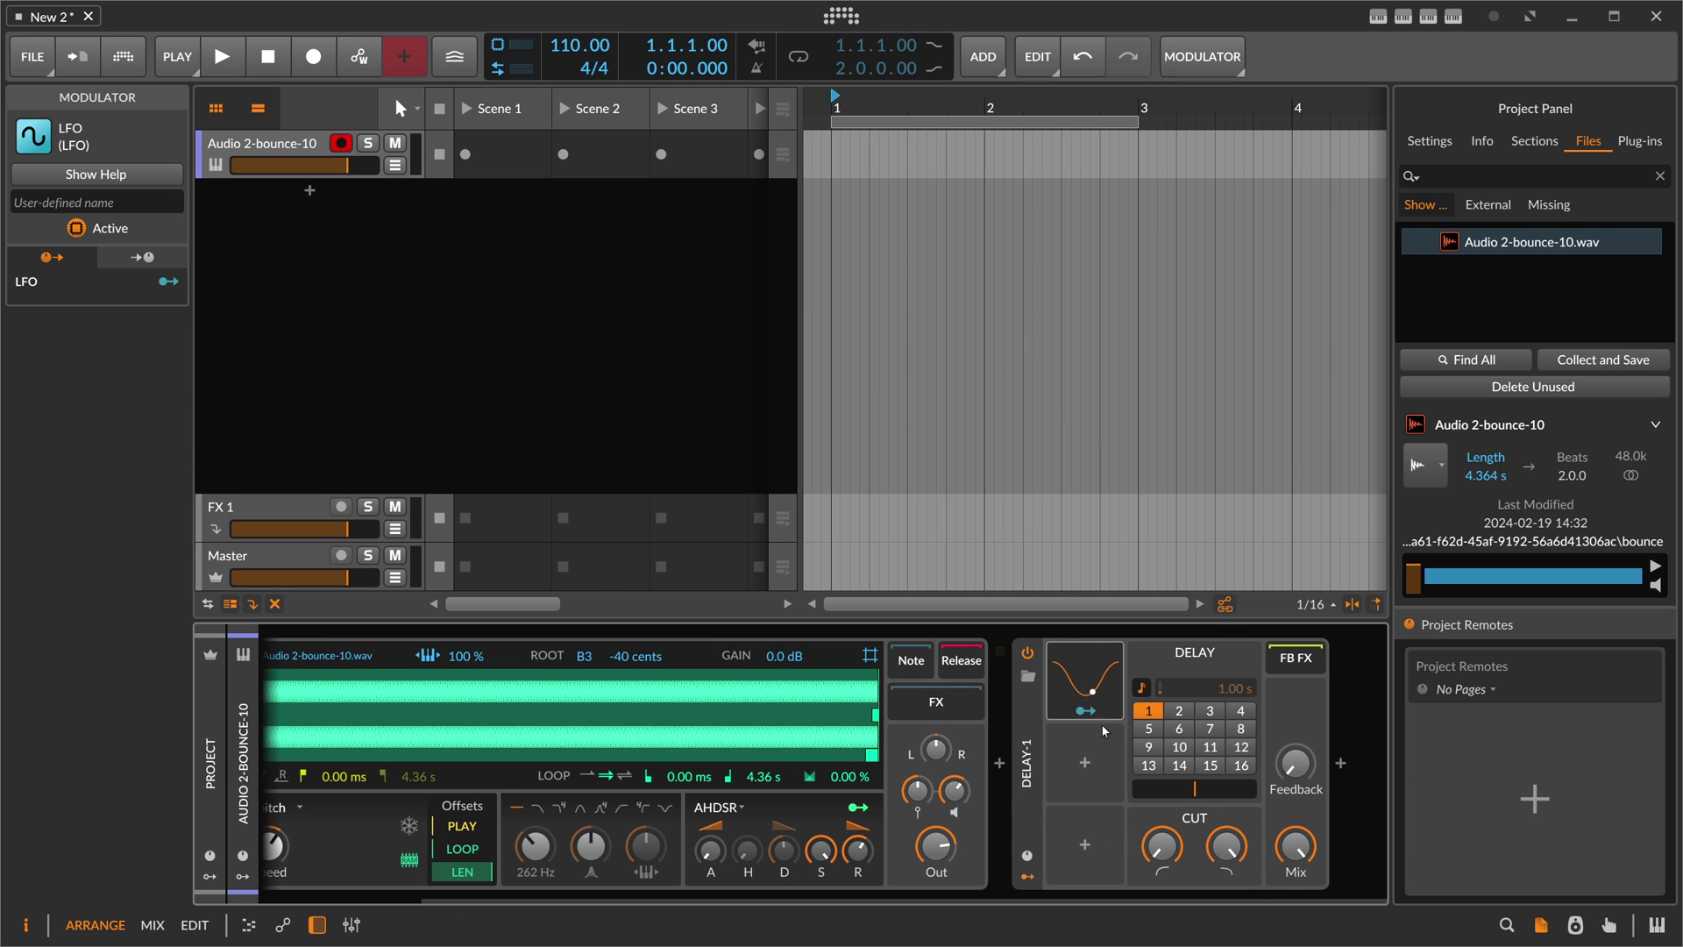
- Set the LFO's rate unit to Pitch (of current note)
{"action": "left_click", "coordinate": [1262, 686]}
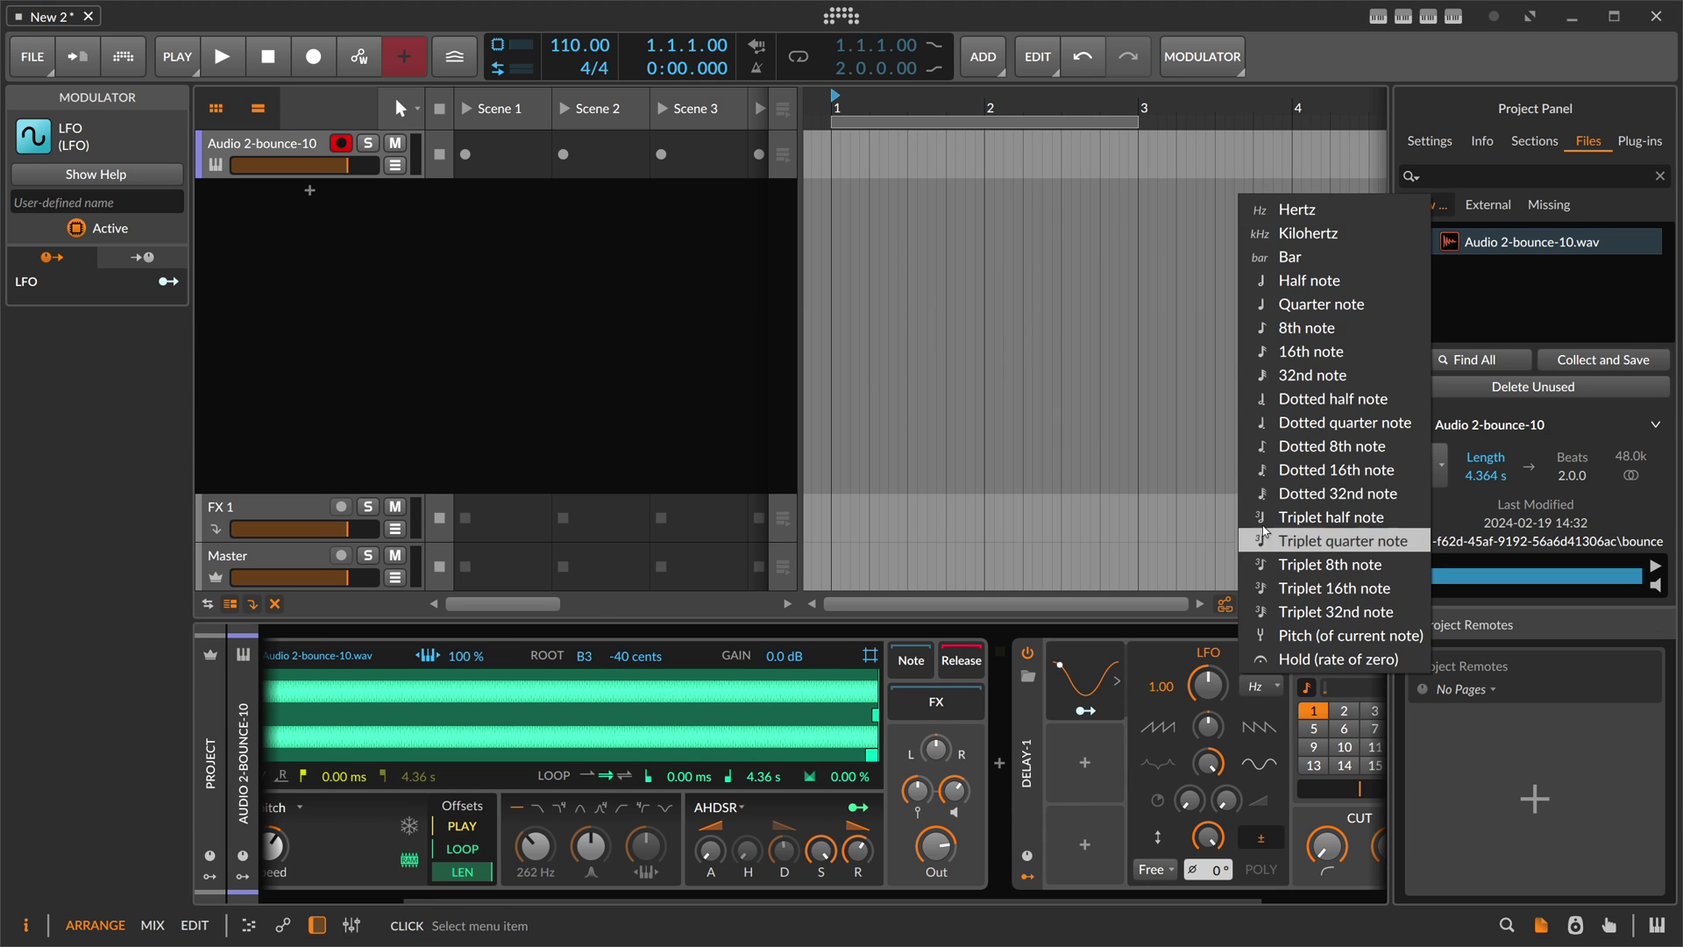
{"action": "left_click", "coordinate": [1298, 230]}
{"action": "left_click_drag", "start_coordinate": [817, 898], "coordinate": [903, 896]}
{"action": "left_click", "coordinate": [1091, 687]}
{"action": "left_click", "coordinate": [1137, 633]}
- Map the LFO to Delay-1's beat delay offset with a modulation amount of 0.298
{"action": "left_click", "coordinate": [920, 710]}
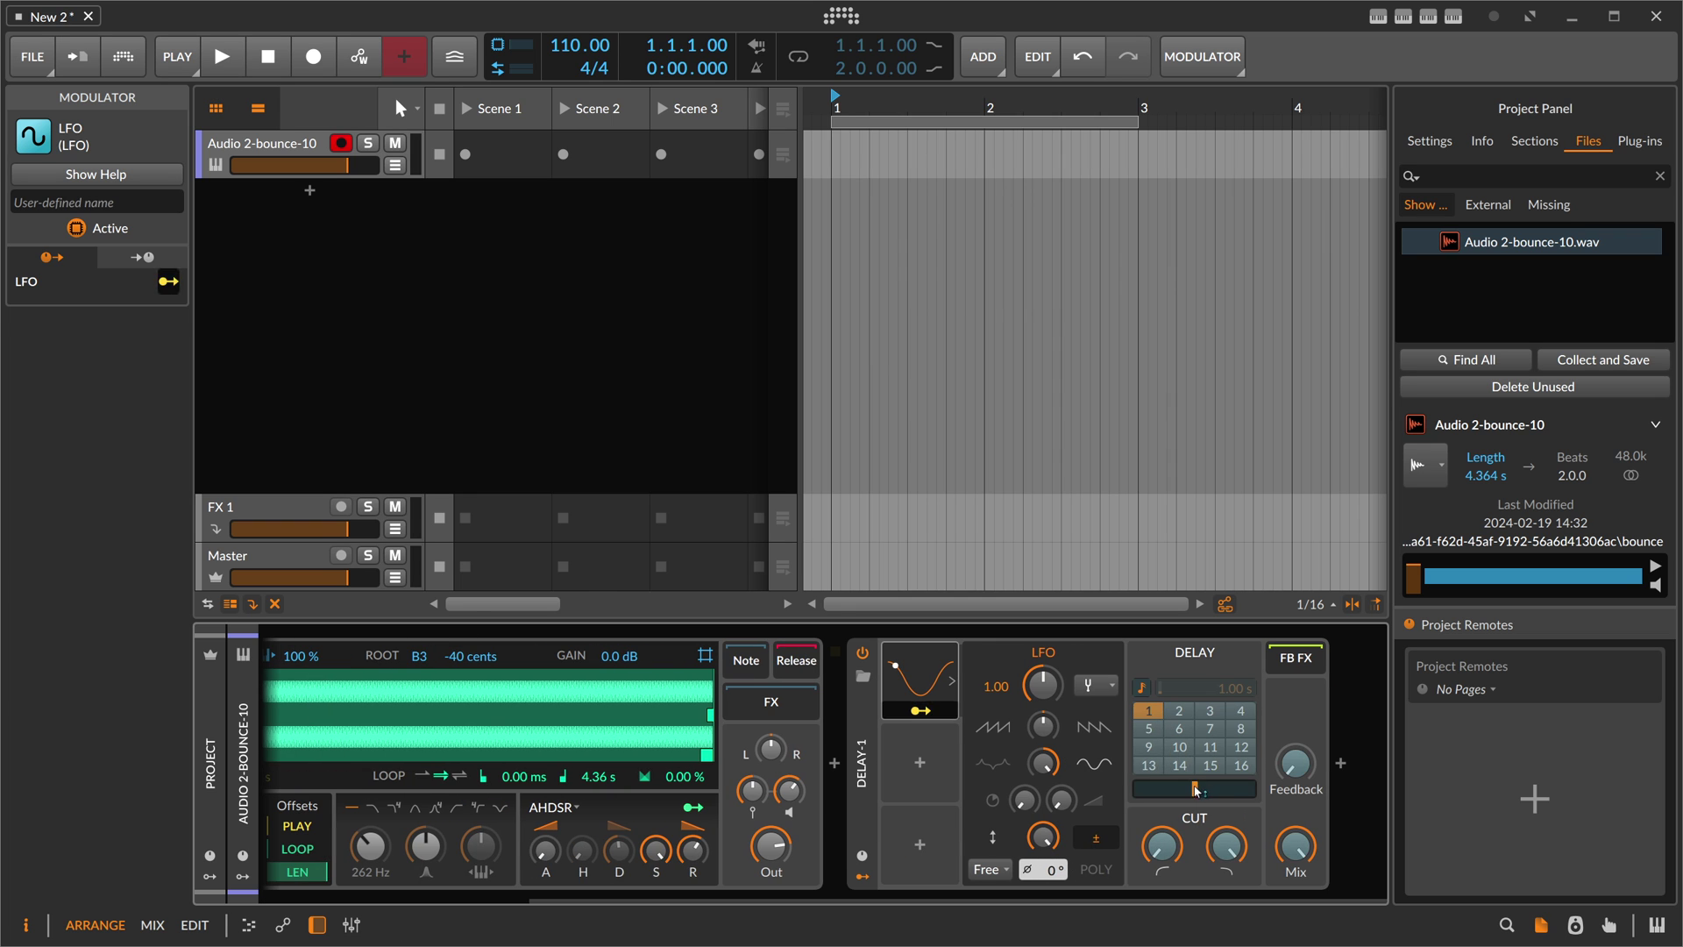
{"action": "left_click_drag", "start_coordinate": [1196, 789], "coordinate": [1198, 789]}
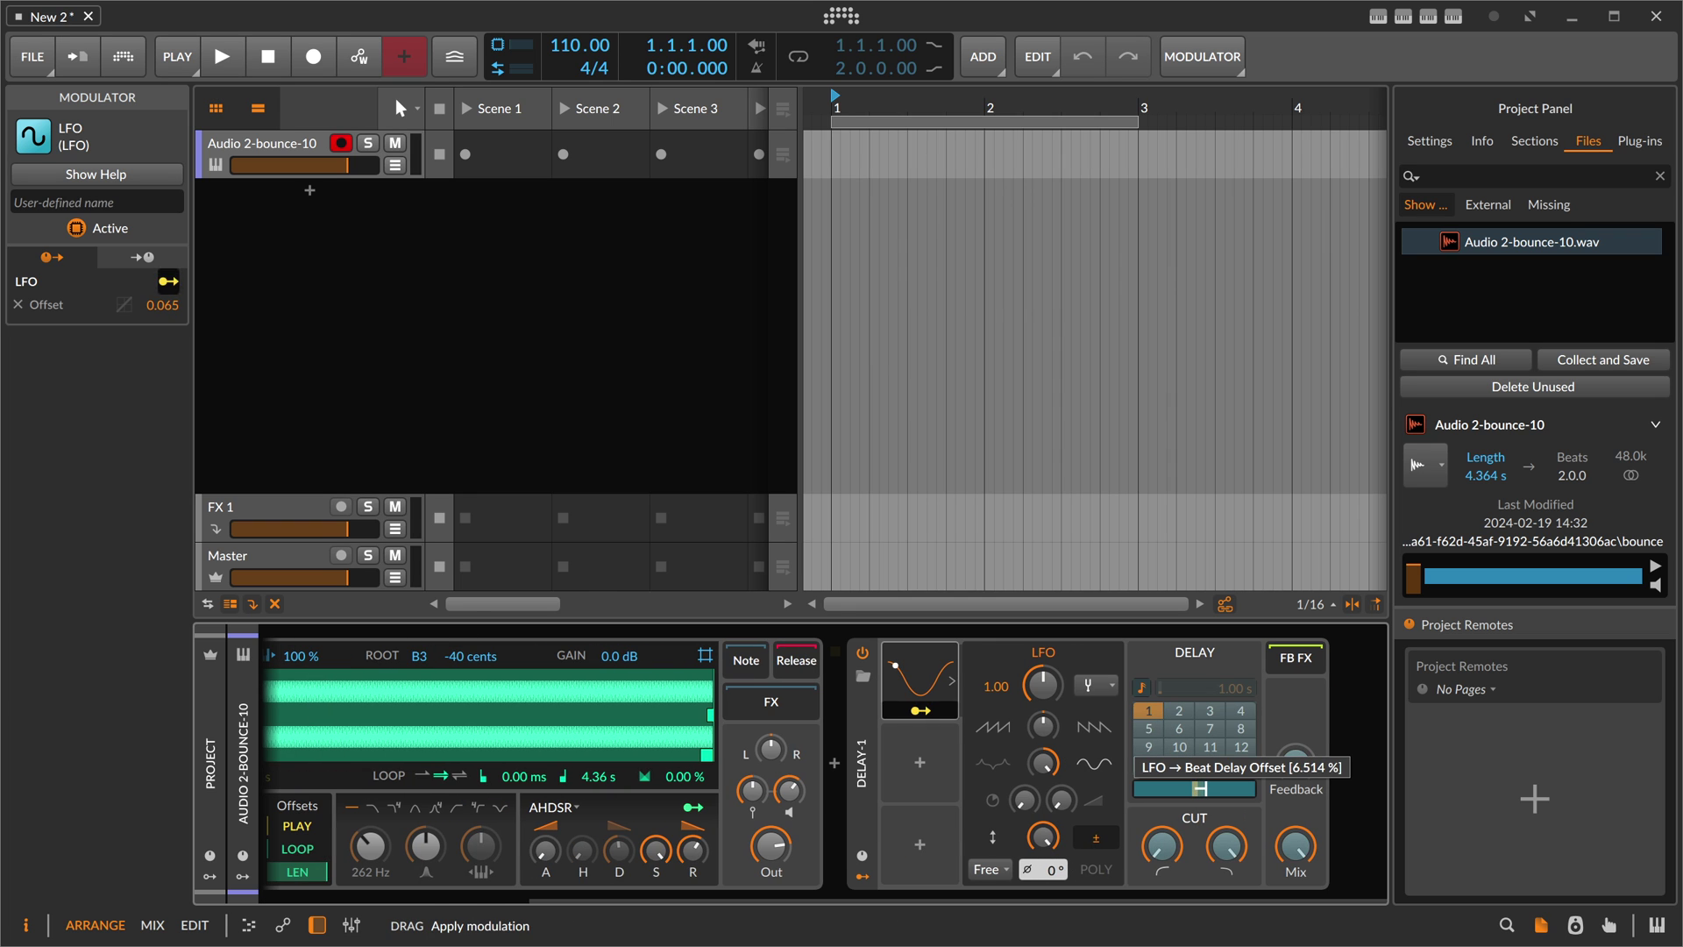
{"action": "left_click_drag", "start_coordinate": [1207, 789], "coordinate": [1225, 789]}
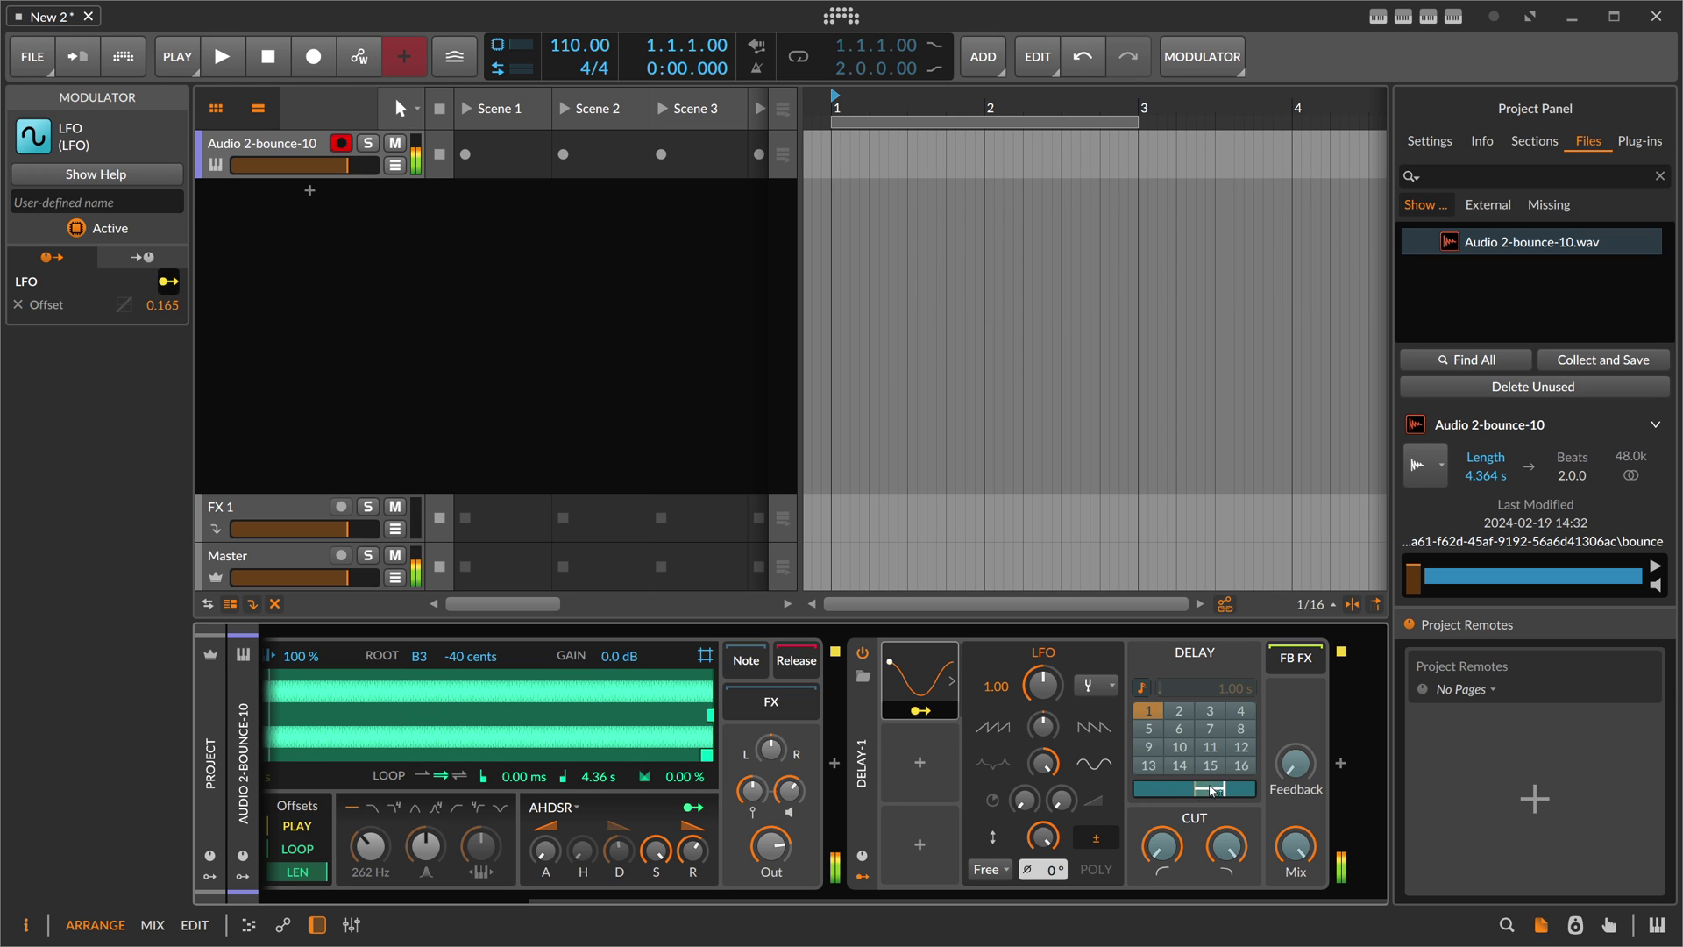
{"action": "left_click_drag", "start_coordinate": [1210, 789], "coordinate": [1233, 789]}
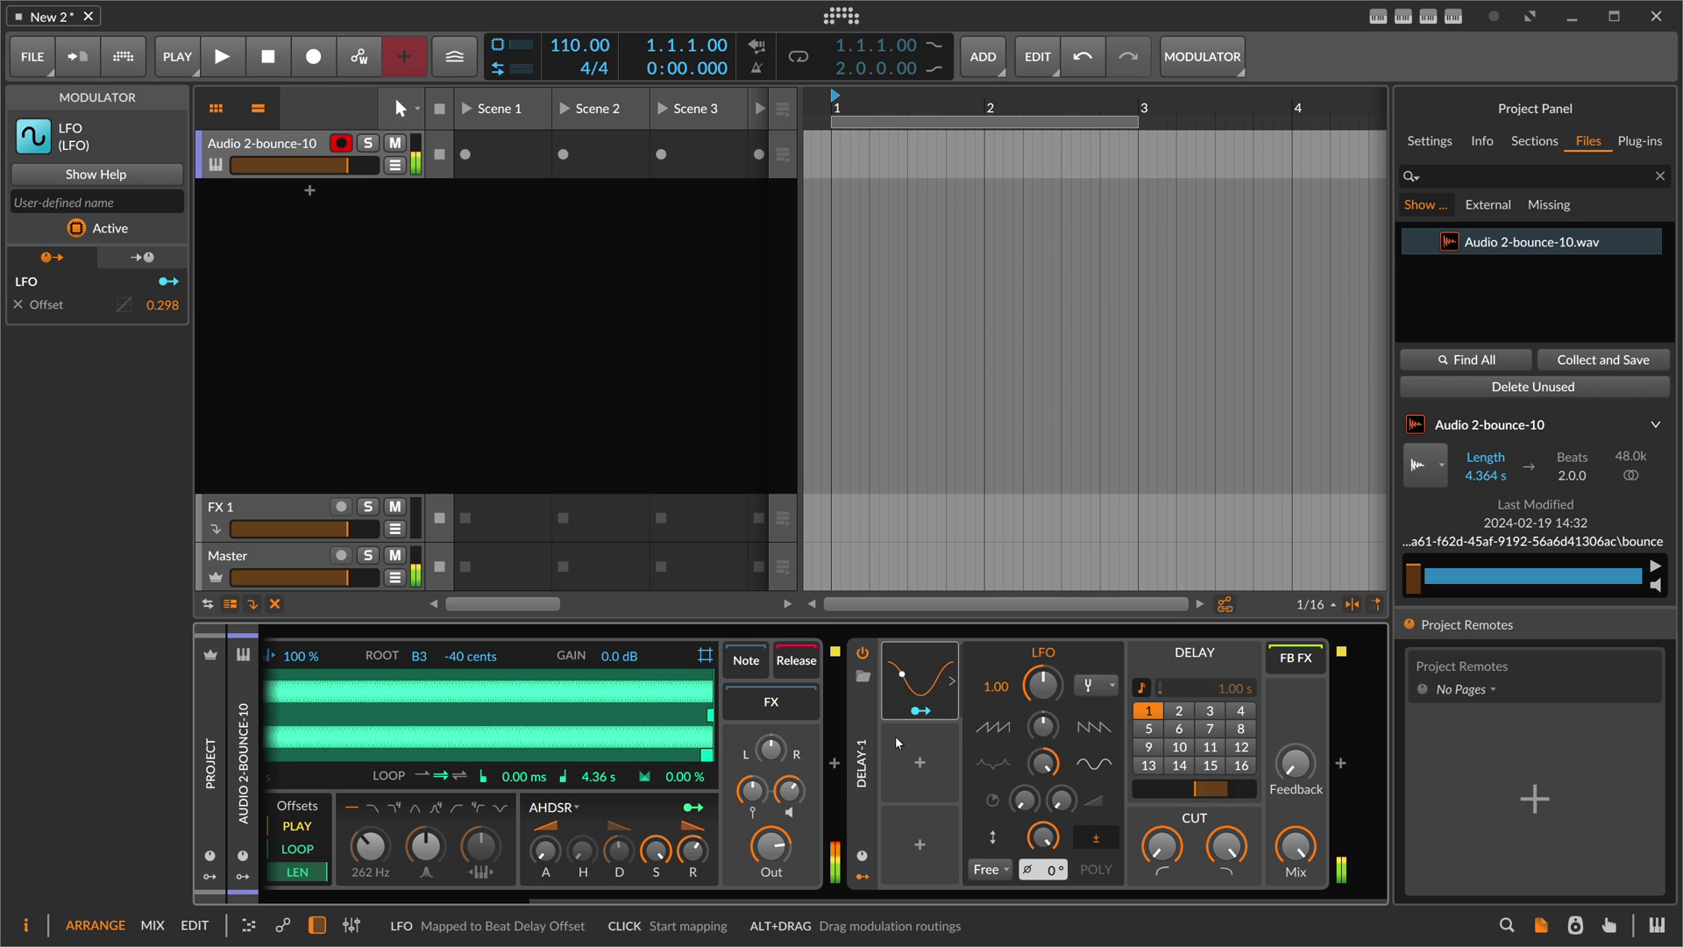
- Try a faster LFO rate, settle on 1.00 kHz, and set Delay-1's beats of delay to 2
{"action": "left_click_drag", "start_coordinate": [1042, 685], "coordinate": [1042, 640]}
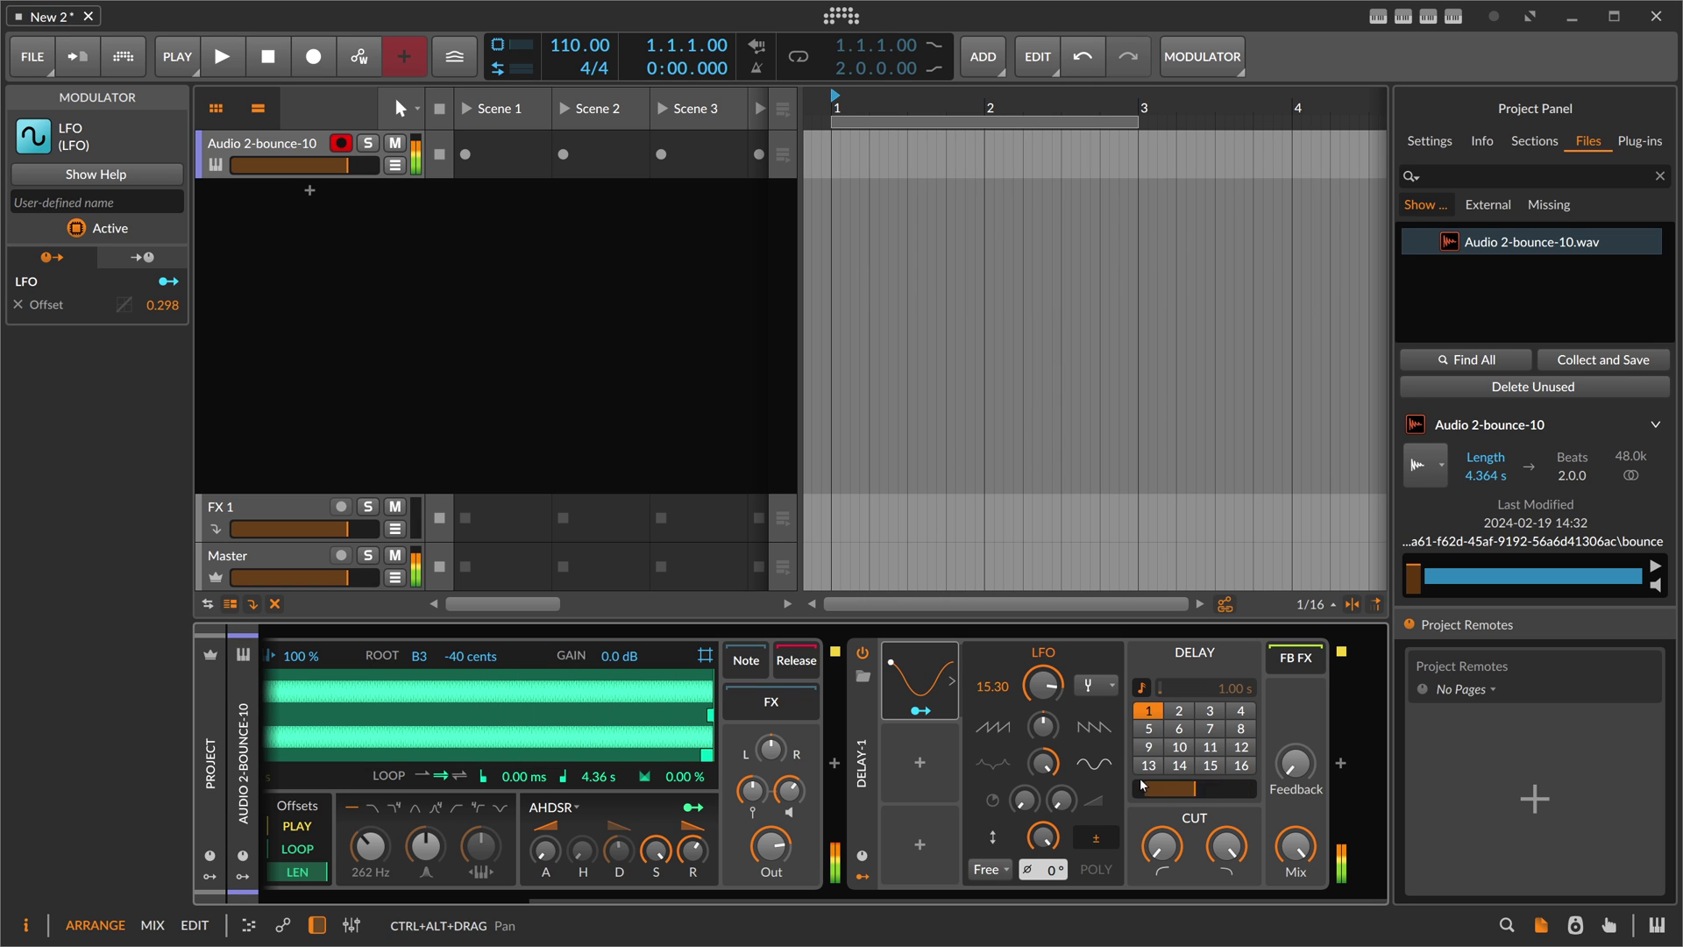
{"action": "left_click", "coordinate": [1094, 686]}
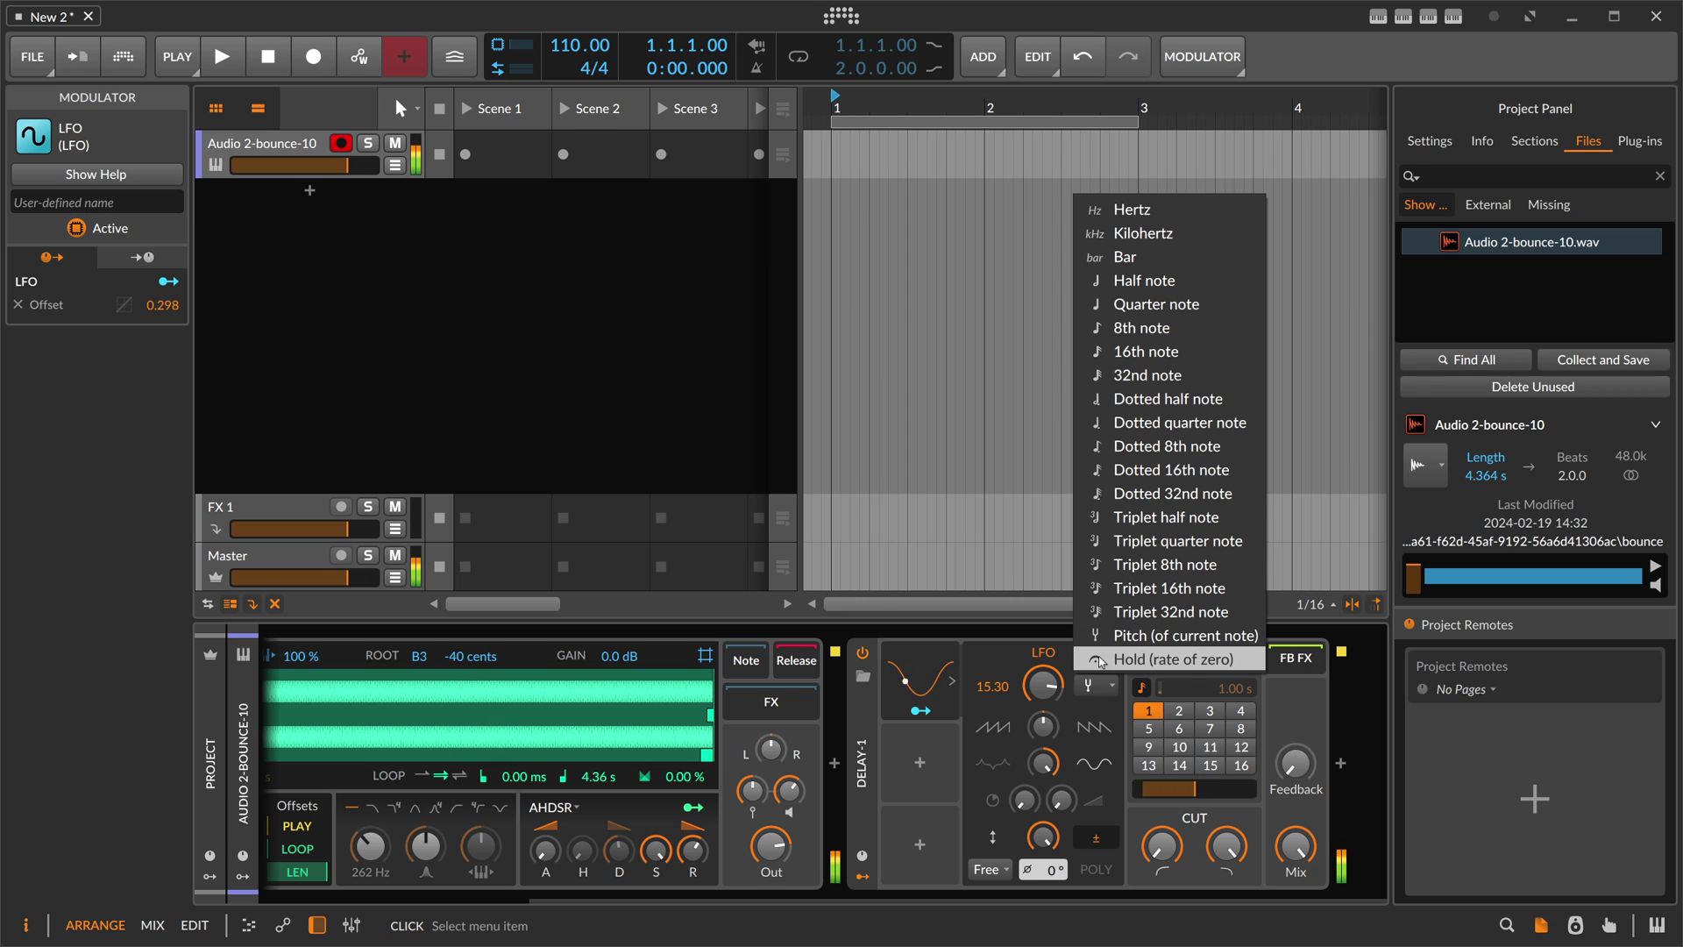
{"action": "left_click", "coordinate": [1140, 233]}
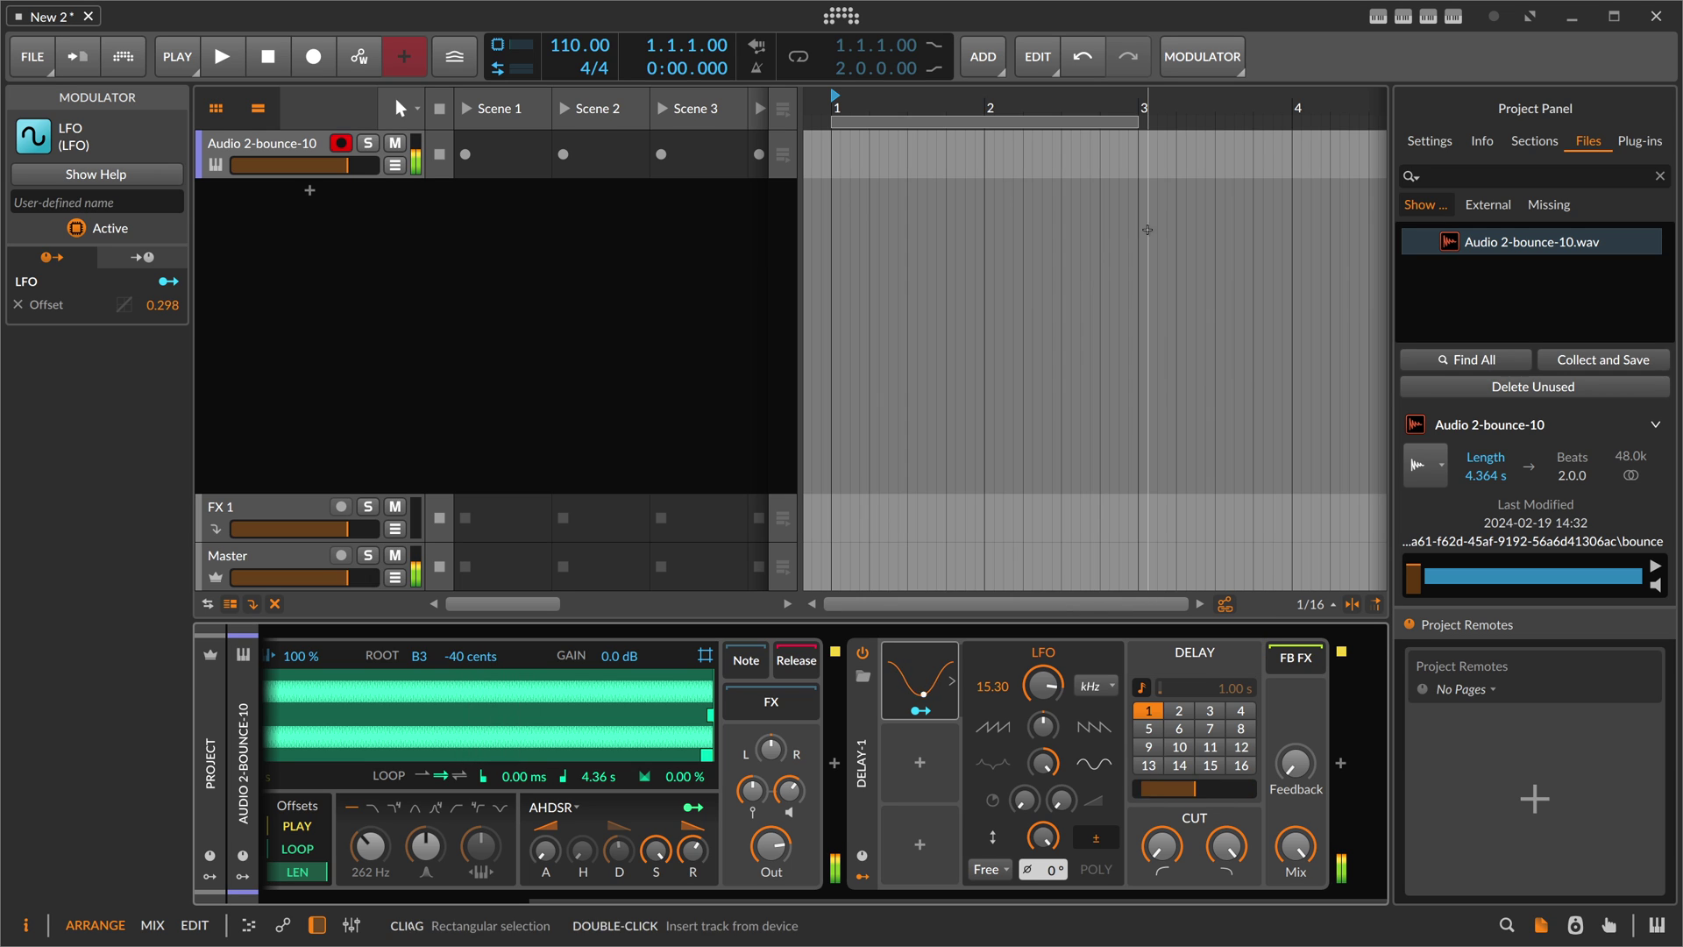
{"action": "double_click", "coordinate": [1043, 685]}
{"action": "left_click", "coordinate": [1178, 712]}
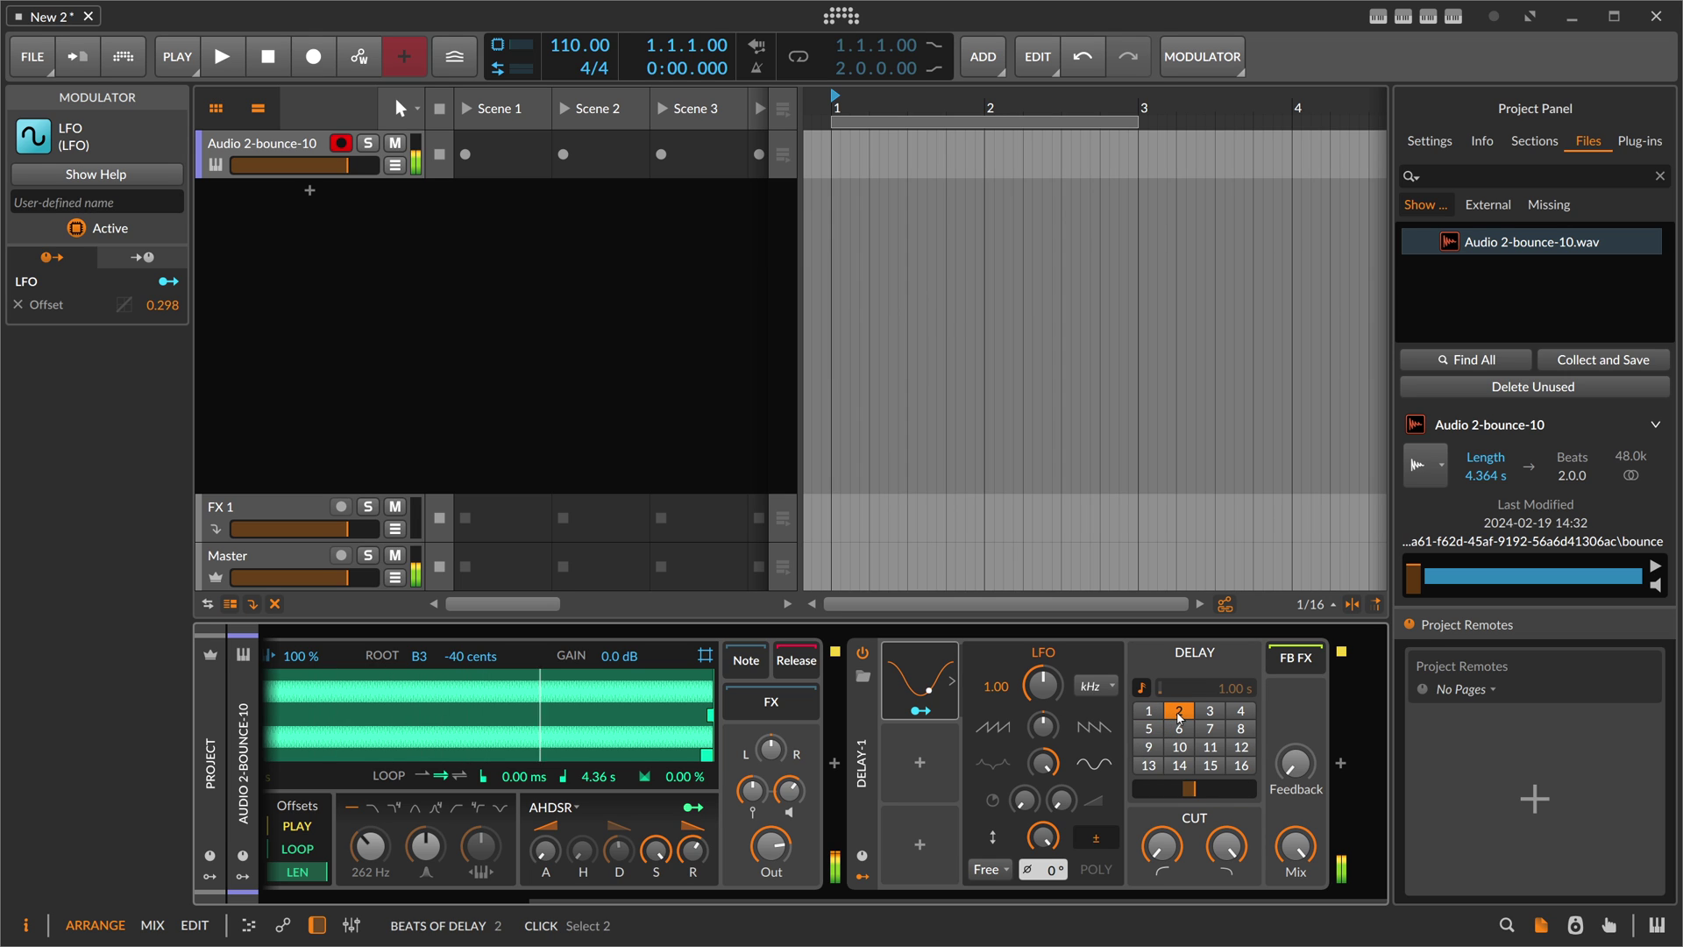
- Try 3 and 4 beats of delay, and switch Delay-1 to a time-based delay of 10.0 ms
{"action": "left_click", "coordinate": [1210, 711]}
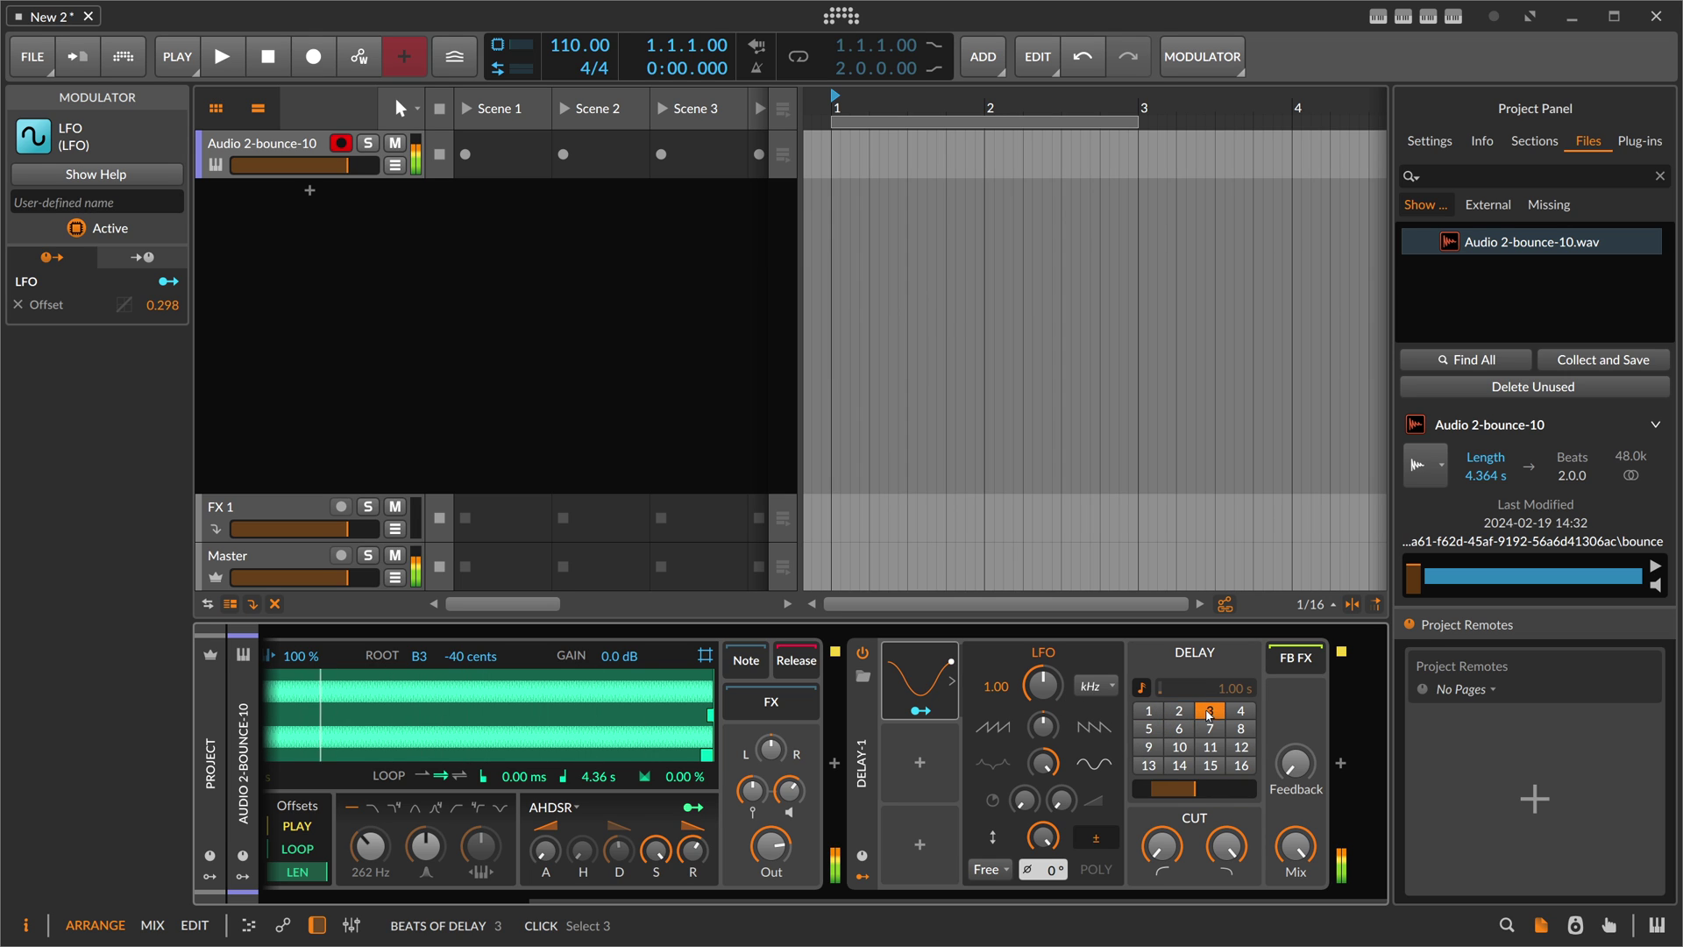
{"action": "left_click", "coordinate": [1241, 711]}
{"action": "left_click", "coordinate": [1141, 687]}
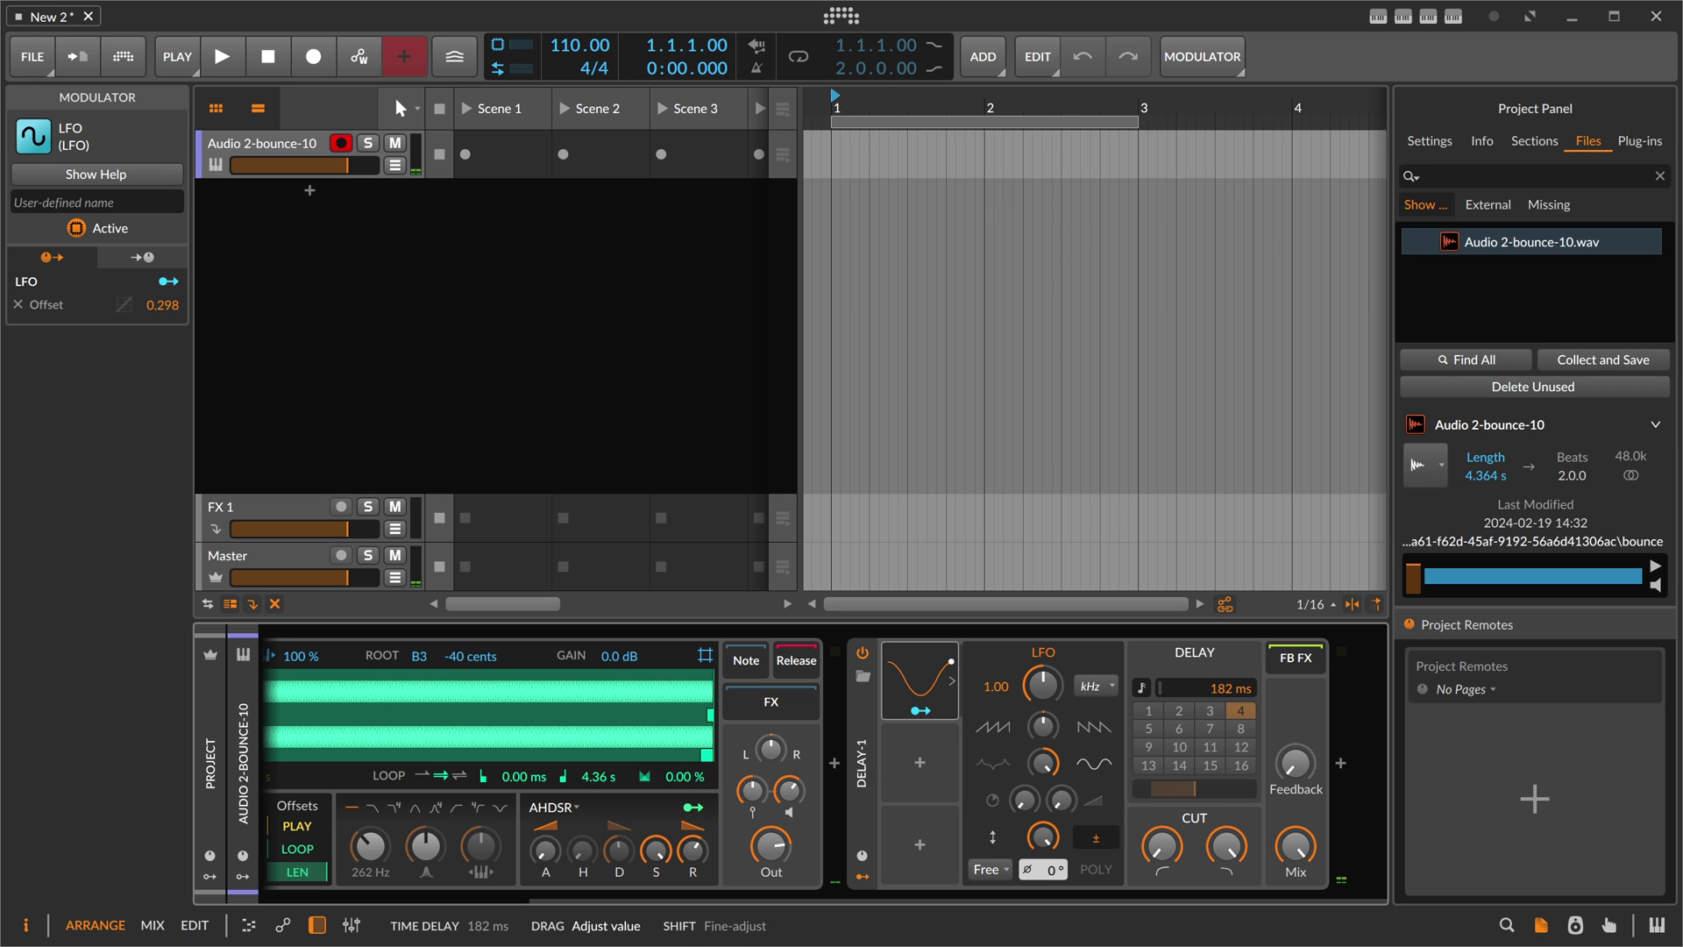
{"action": "left_click_drag", "start_coordinate": [1206, 688], "coordinate": [1206, 594]}
- Remove the LFO's offset modulation and map the LFO to Delay-1's time delay with an amount of 1.023
{"action": "left_click", "coordinate": [920, 711]}
{"action": "double_click", "coordinate": [1203, 782]}
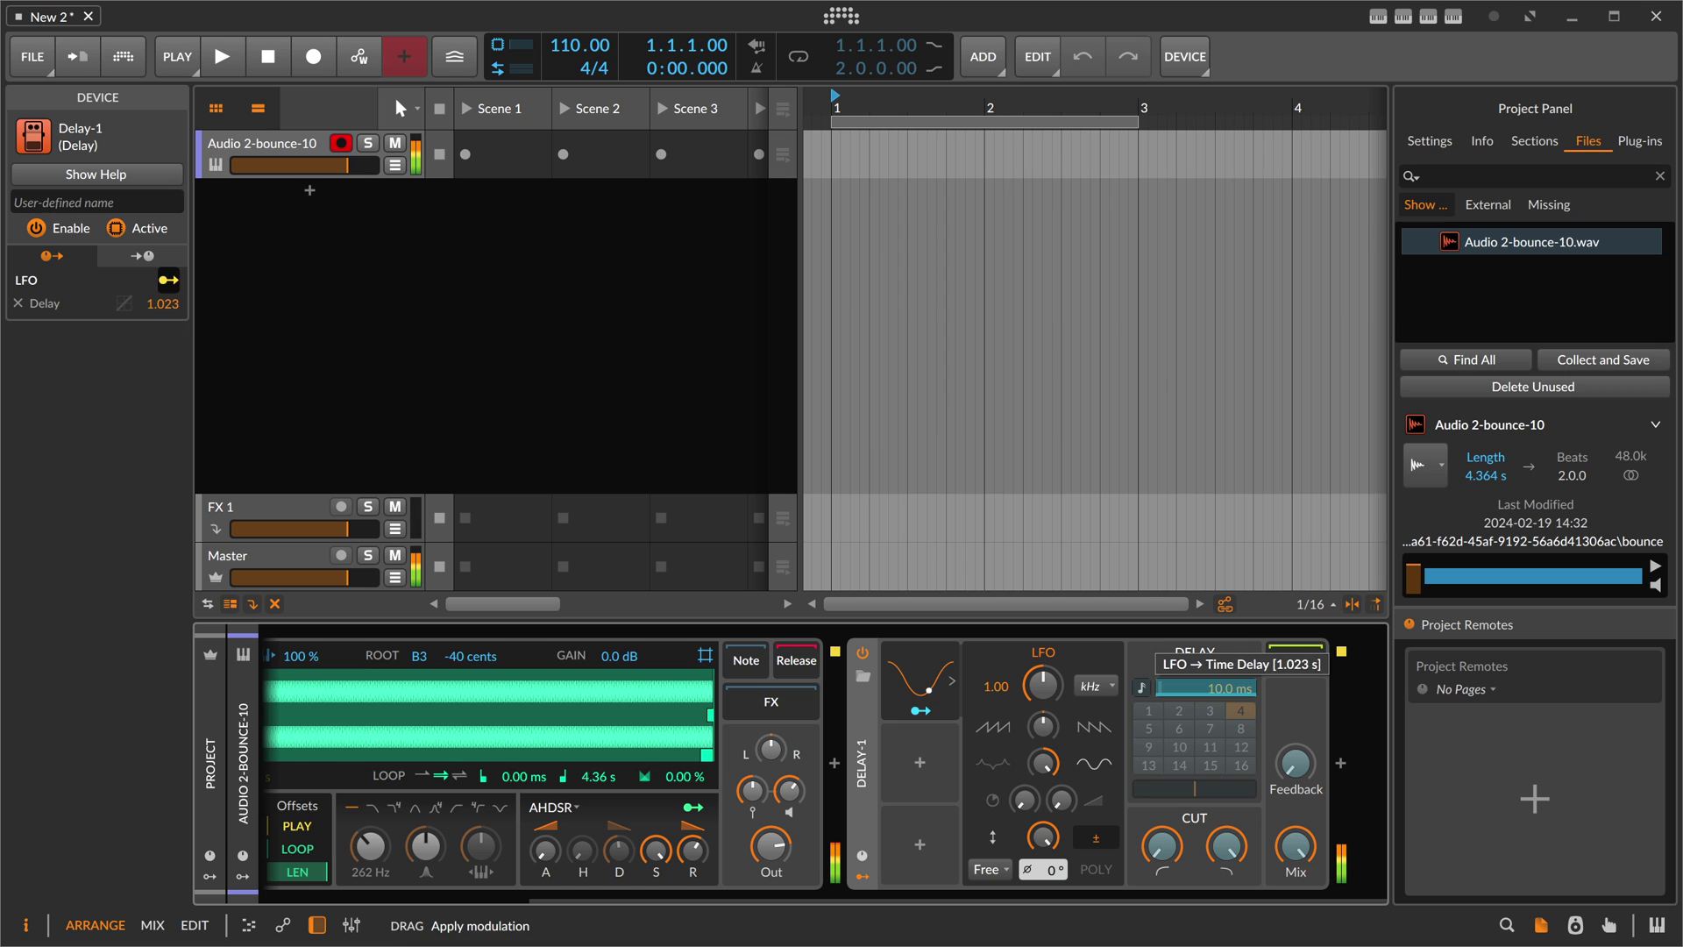
{"action": "left_click_drag", "start_coordinate": [1229, 697], "coordinate": [1230, 697]}
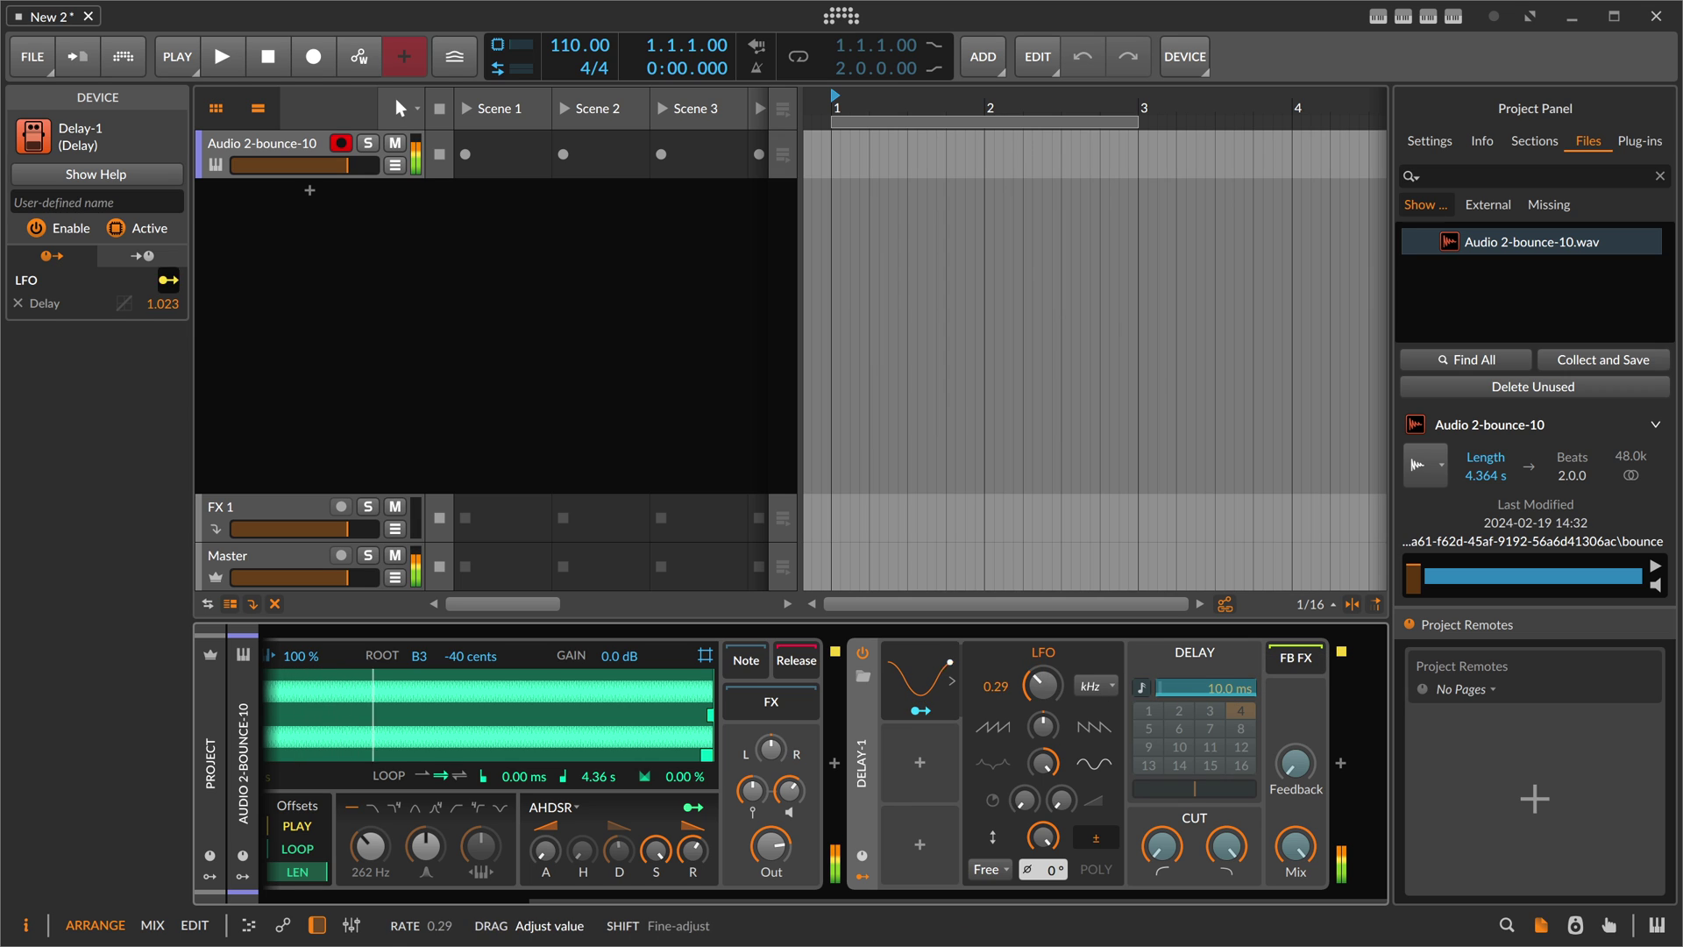
- Try other LFO rates up to 7.82 kHz, and set the rate unit to Pitch (of current note) with a rate of 1.00
{"action": "left_click_drag", "start_coordinate": [1044, 690], "coordinate": [1043, 667]}
{"action": "left_click", "coordinate": [1094, 685]}
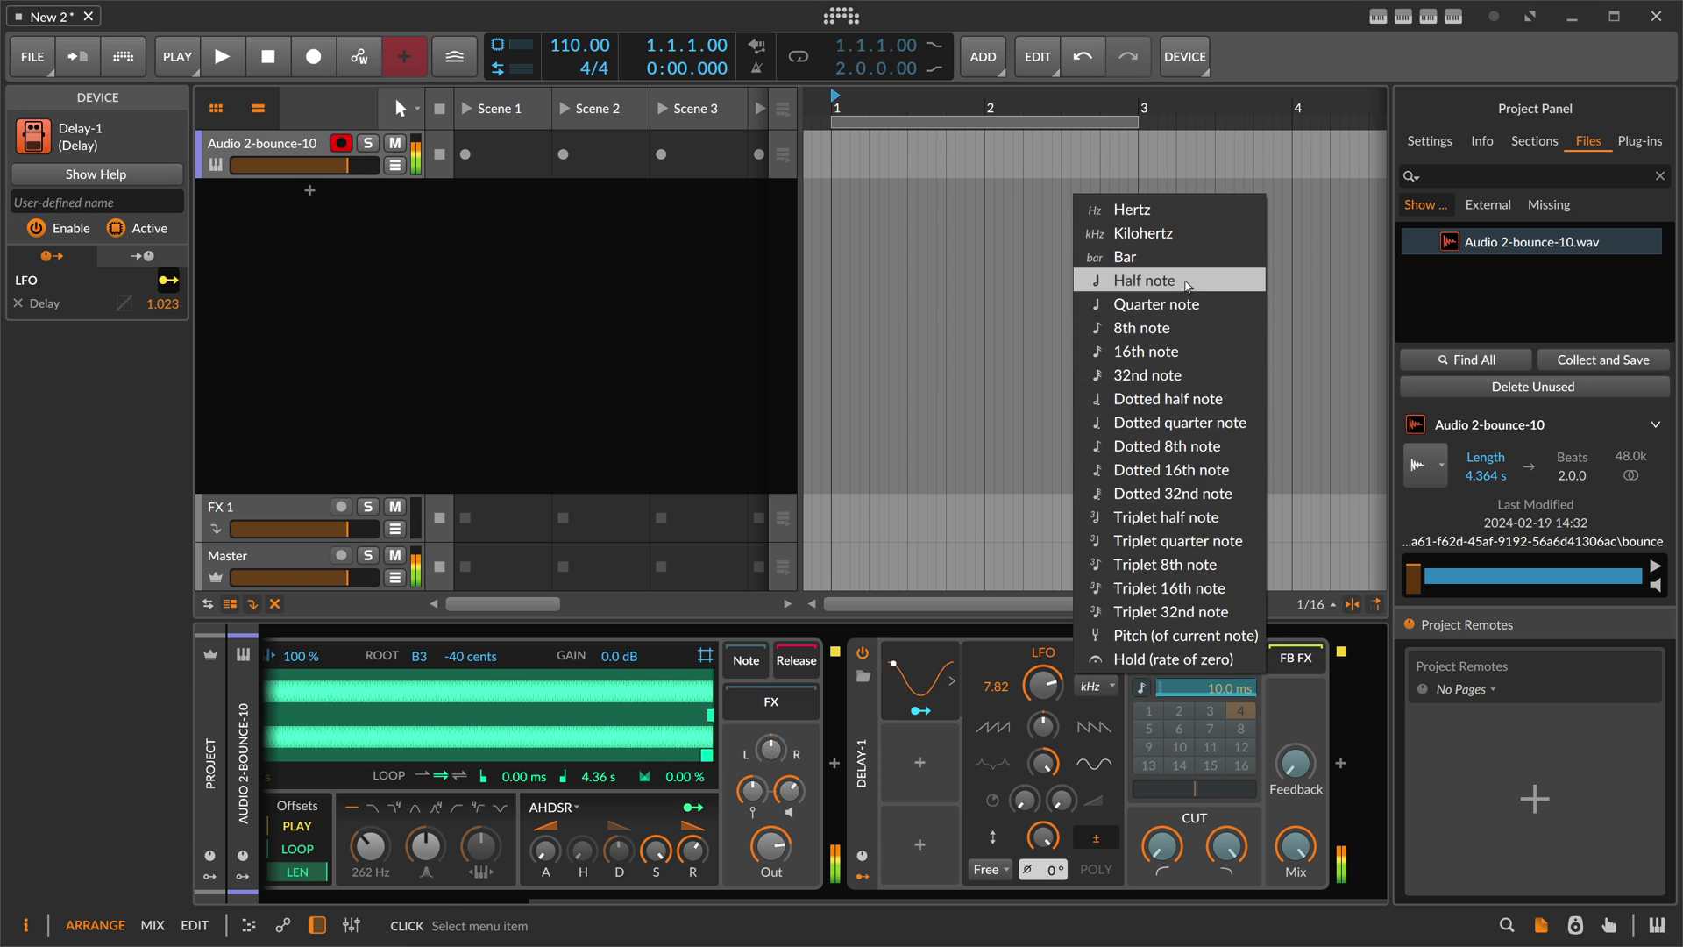
{"action": "left_click", "coordinate": [1167, 635]}
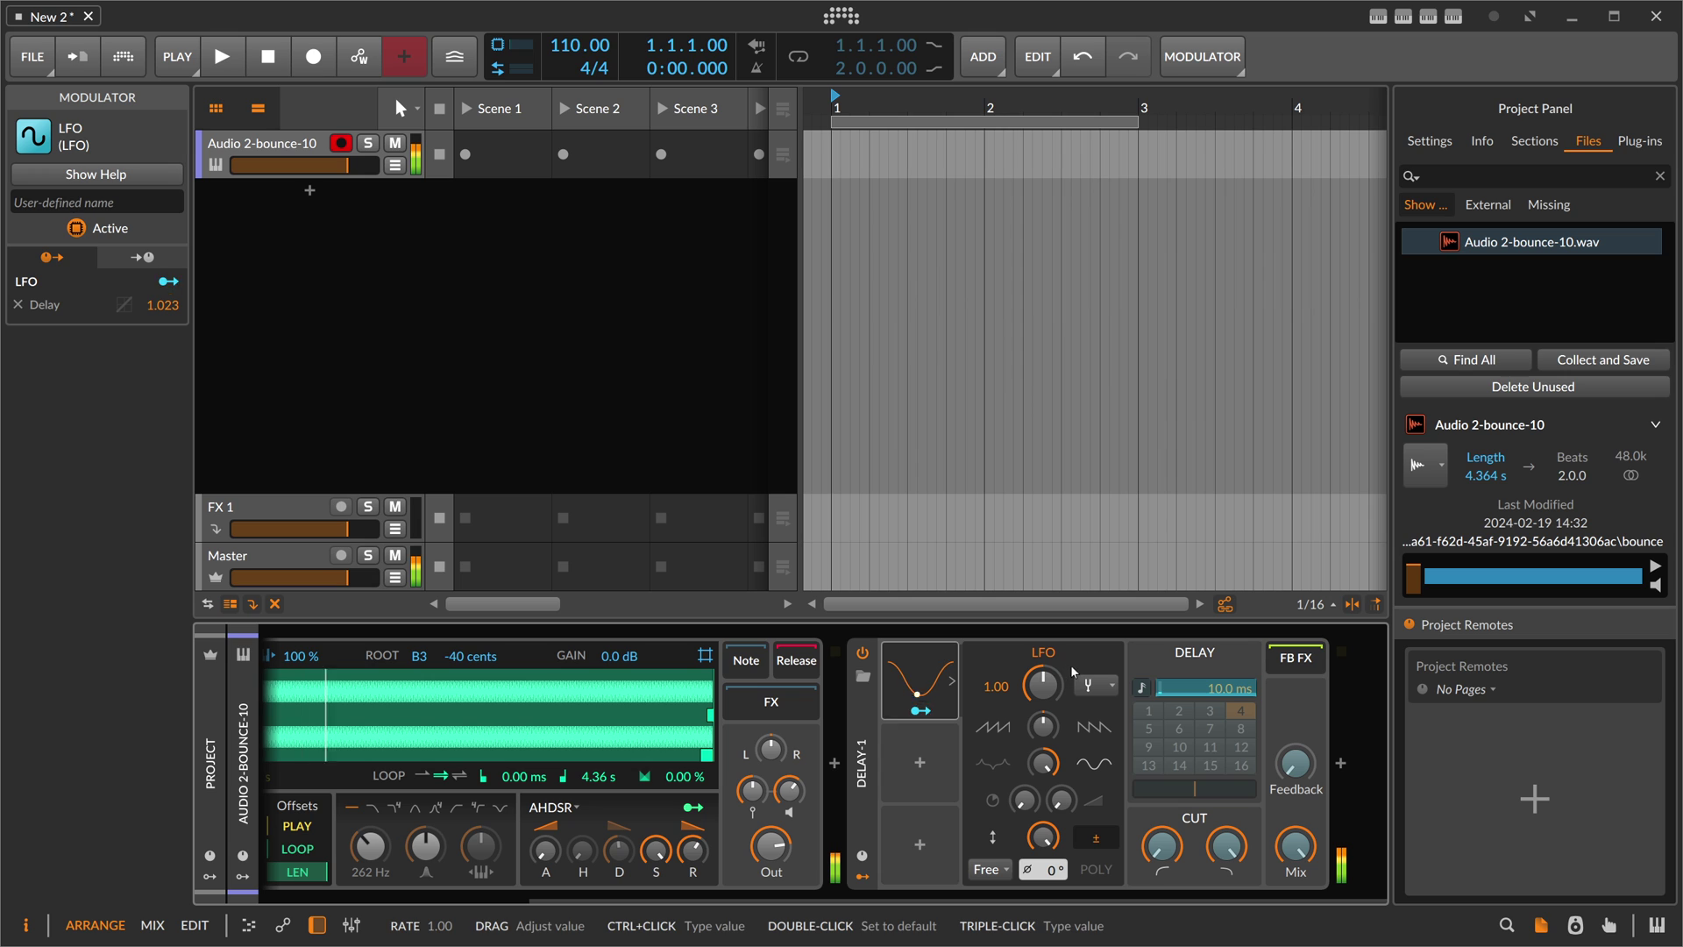
- Clear the LFO's time delay modulation and delete the Delay-1 device
{"action": "double_click", "coordinate": [1206, 688]}
{"action": "key", "text": "Escape"}
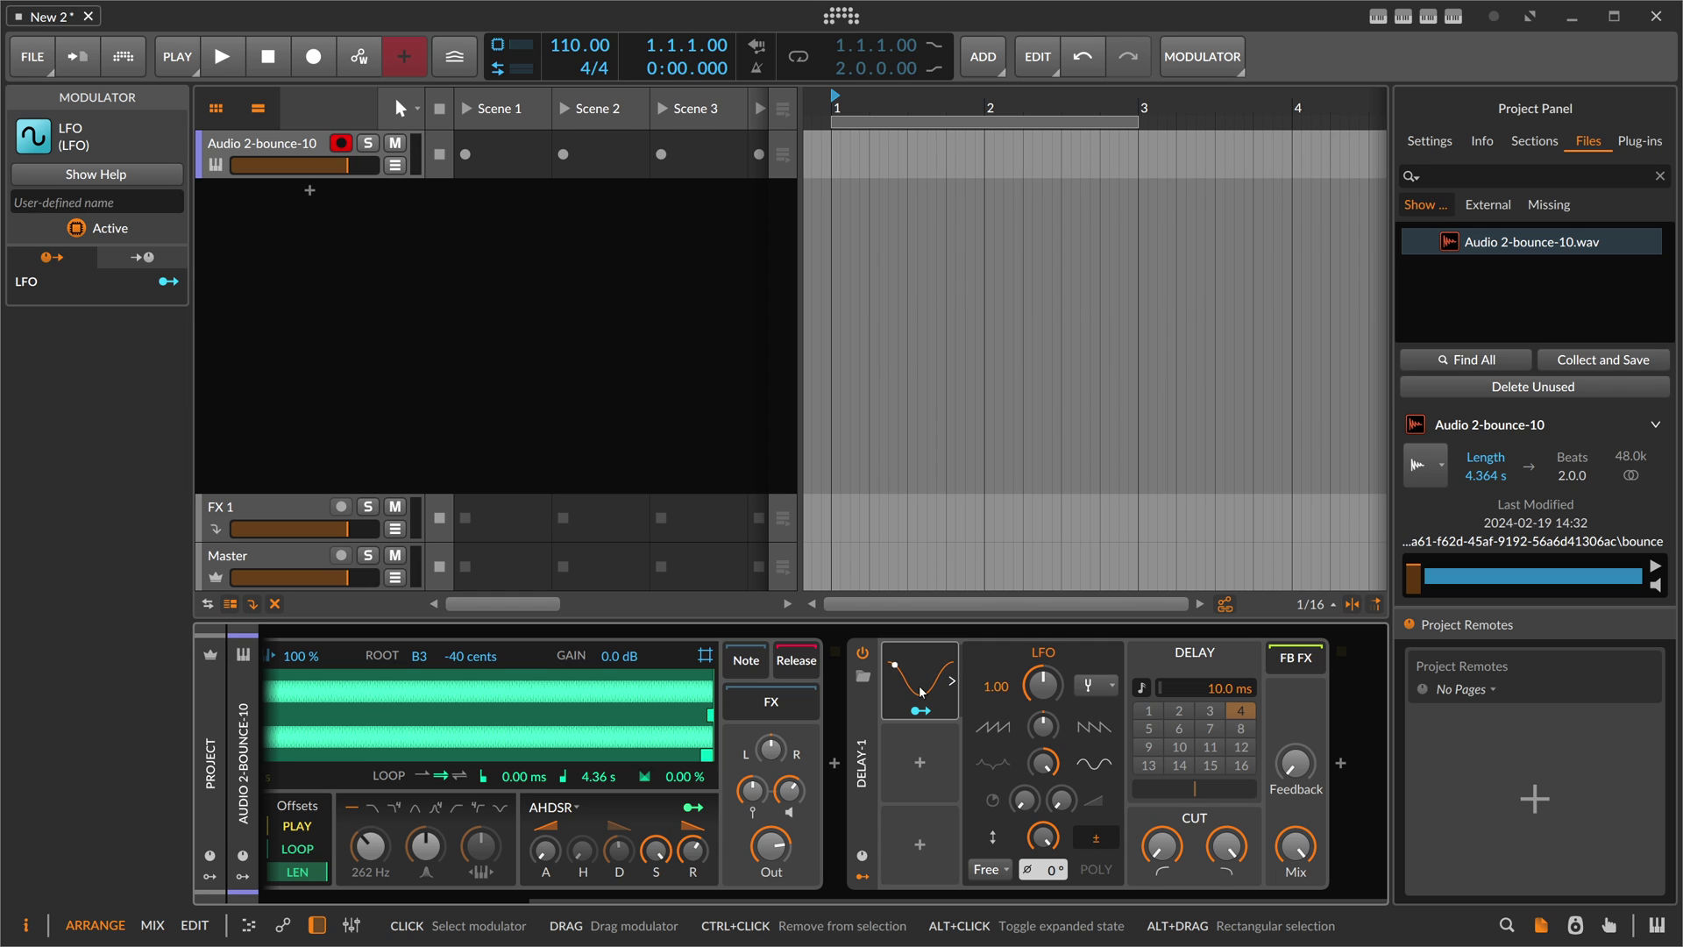
{"action": "left_click", "coordinate": [865, 749]}
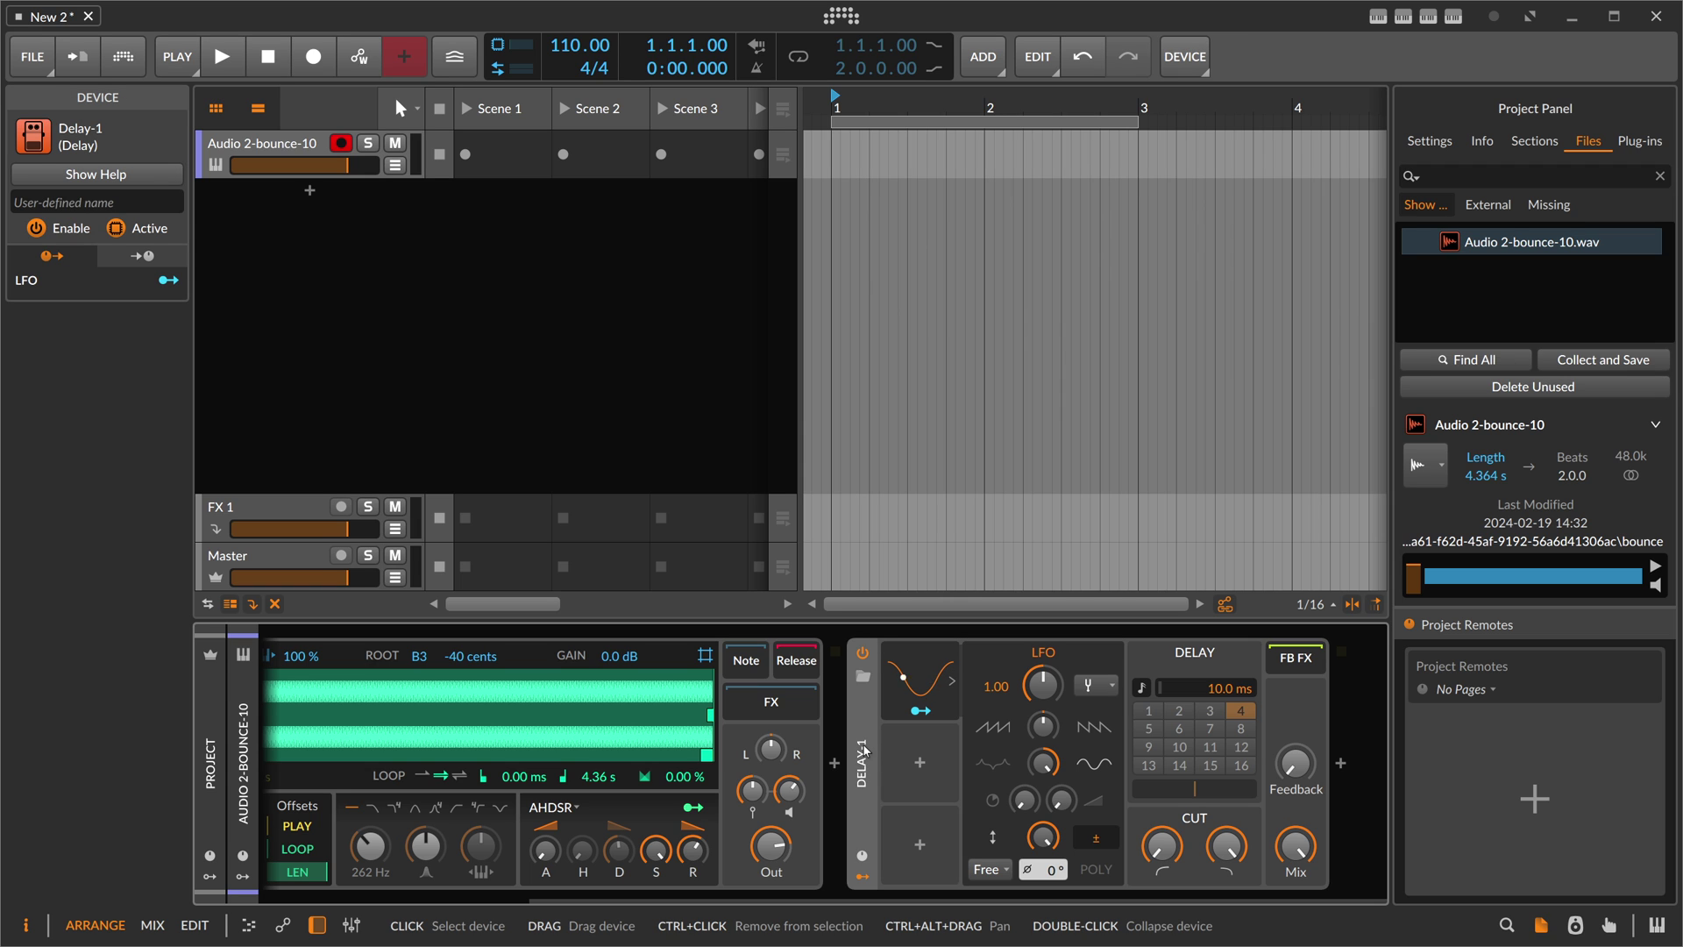
{"action": "key", "text": "Delete"}
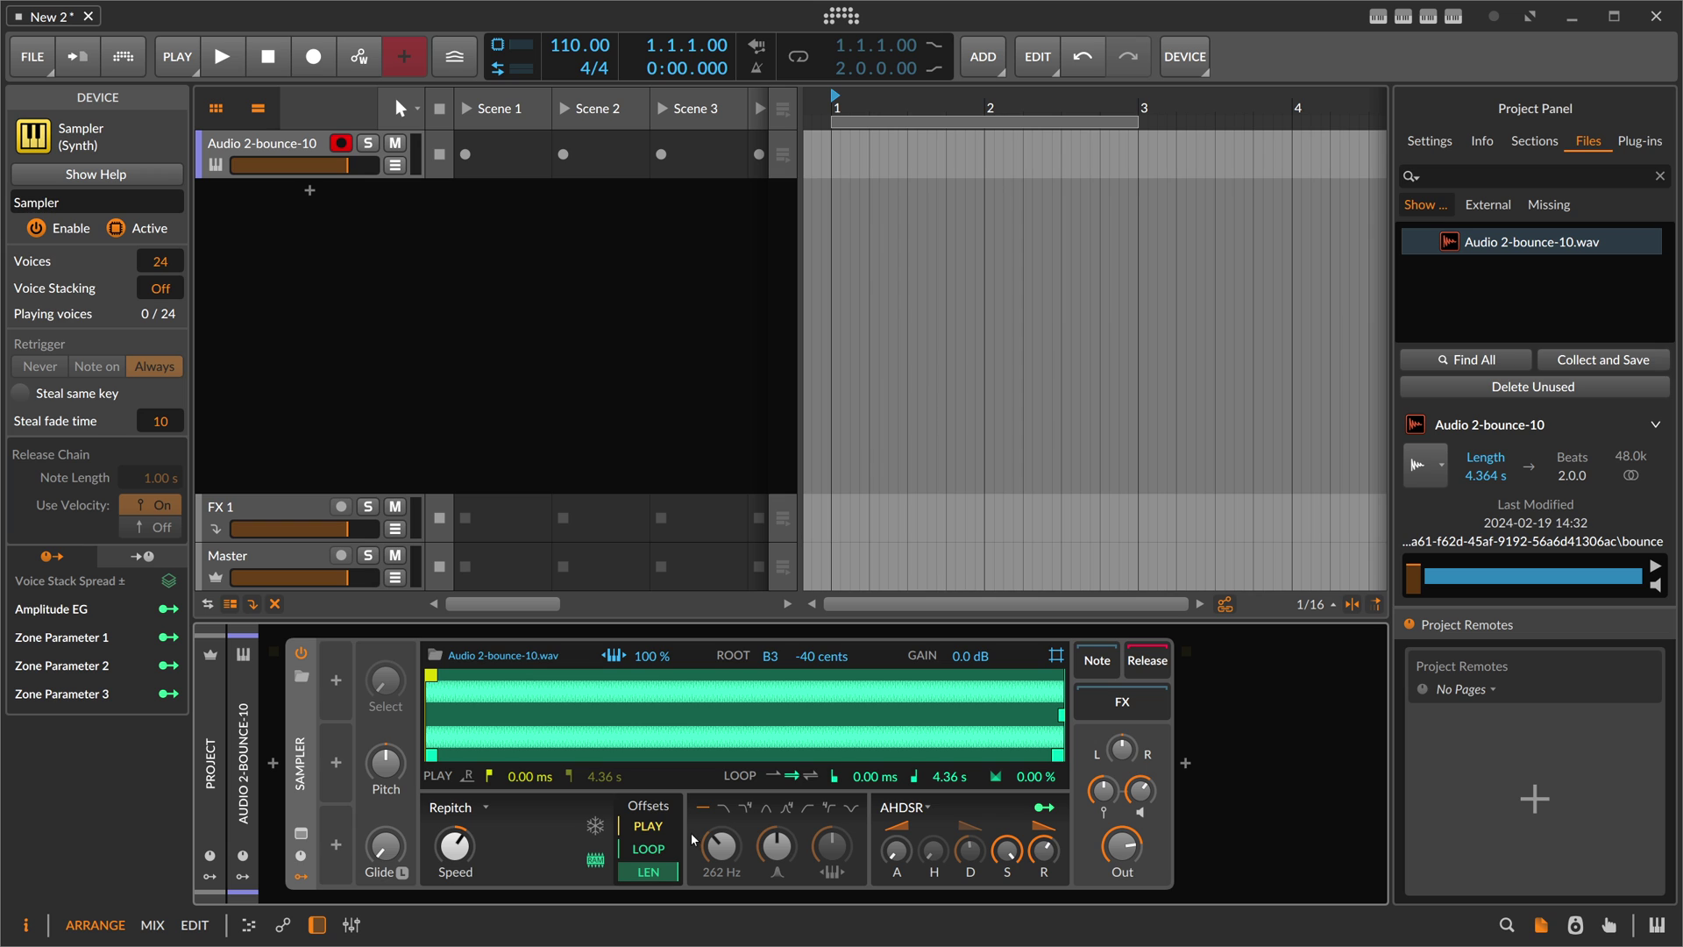
- Insert ValhallaSupermassive into the Sampler's FX chain and close its plug-in window
{"action": "left_click", "coordinate": [1186, 763]}
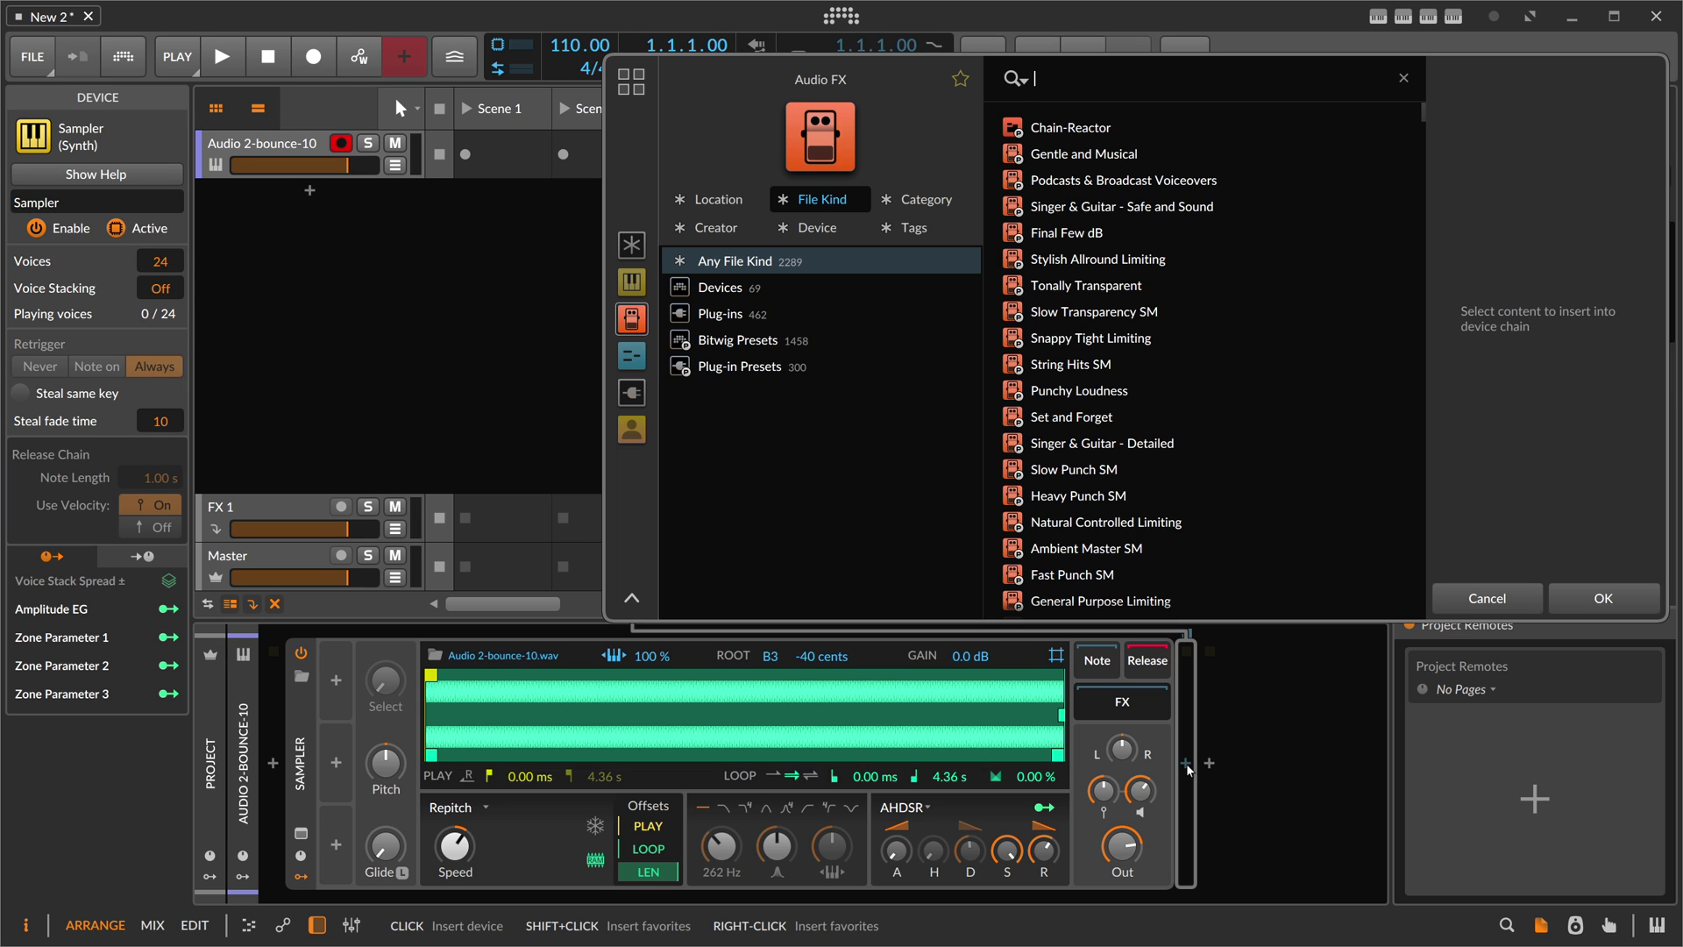
{"action": "type", "text": "super"}
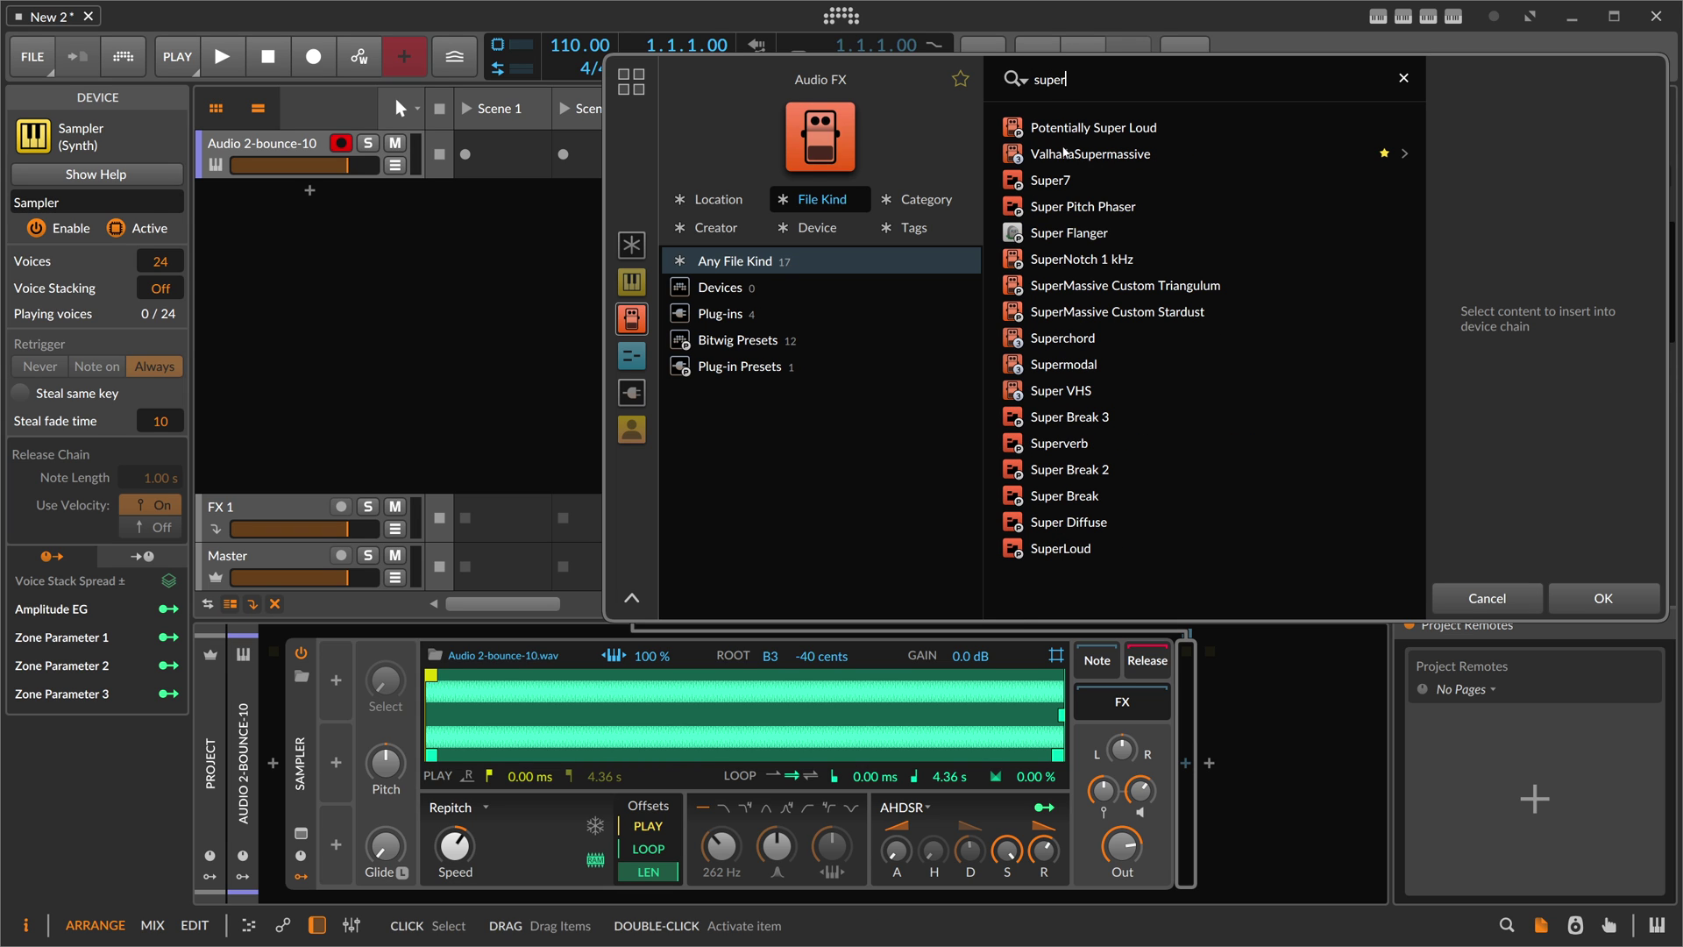
{"action": "double_click", "coordinate": [1065, 154]}
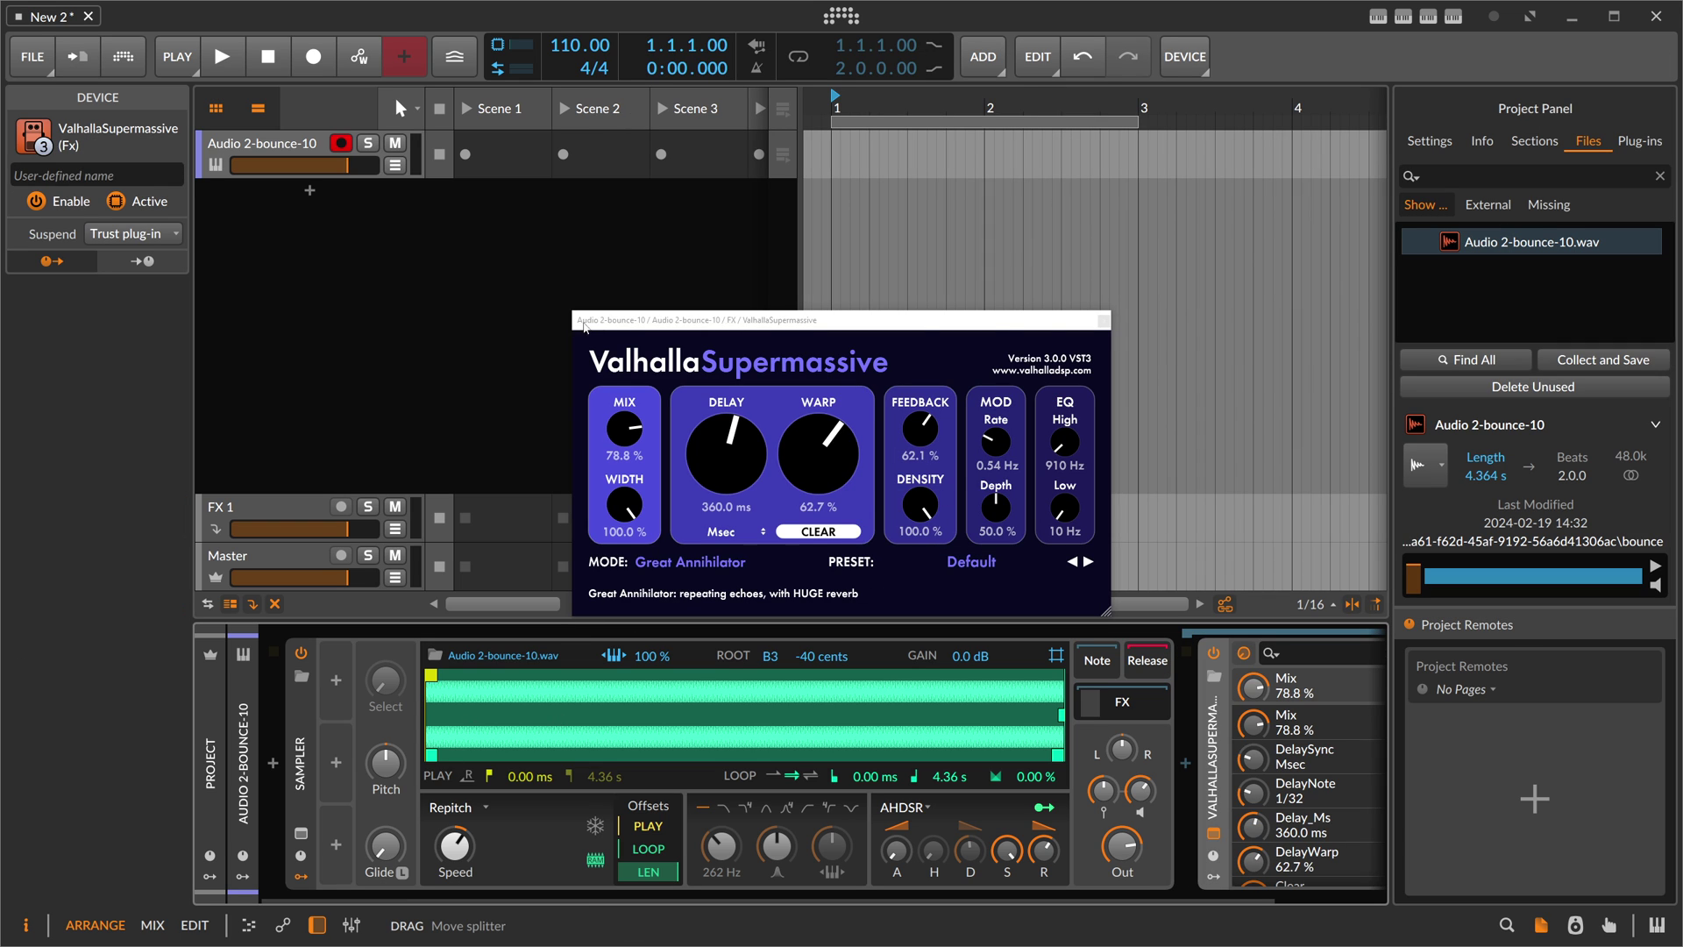
{"action": "left_click", "coordinate": [1103, 320]}
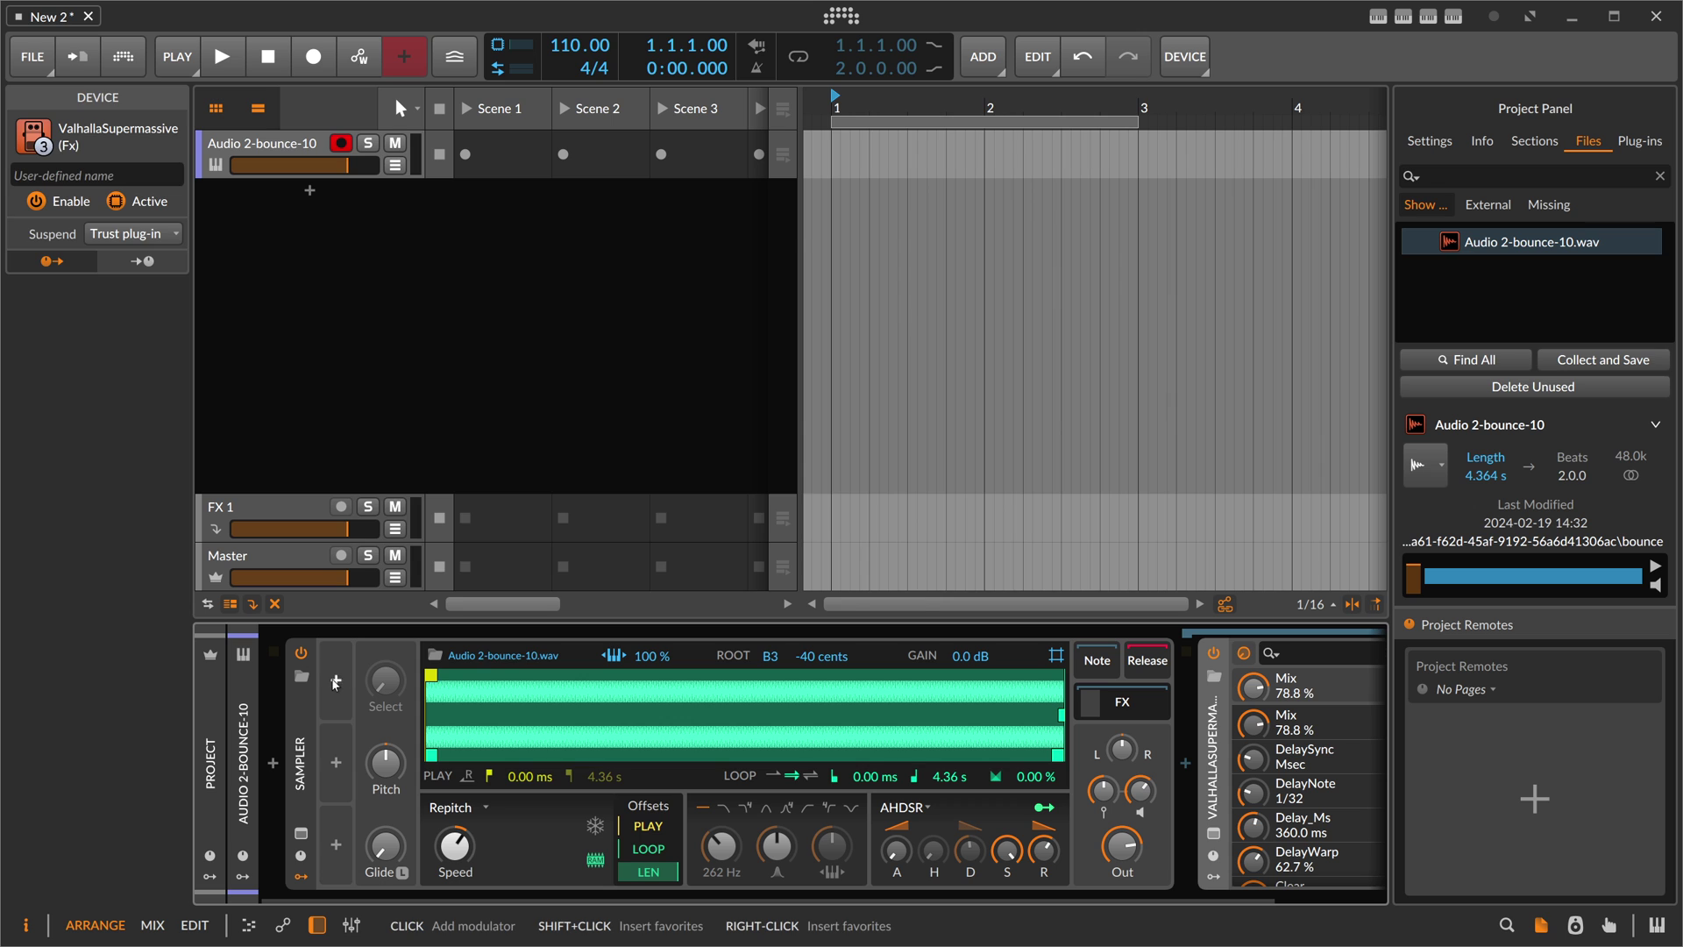
- Add an LFO modulator to the Sampler with its rate unit at Pitch (of current note) and a rate of 7.00
{"action": "left_click", "coordinate": [334, 684]}
{"action": "type", "text": "lfo"}
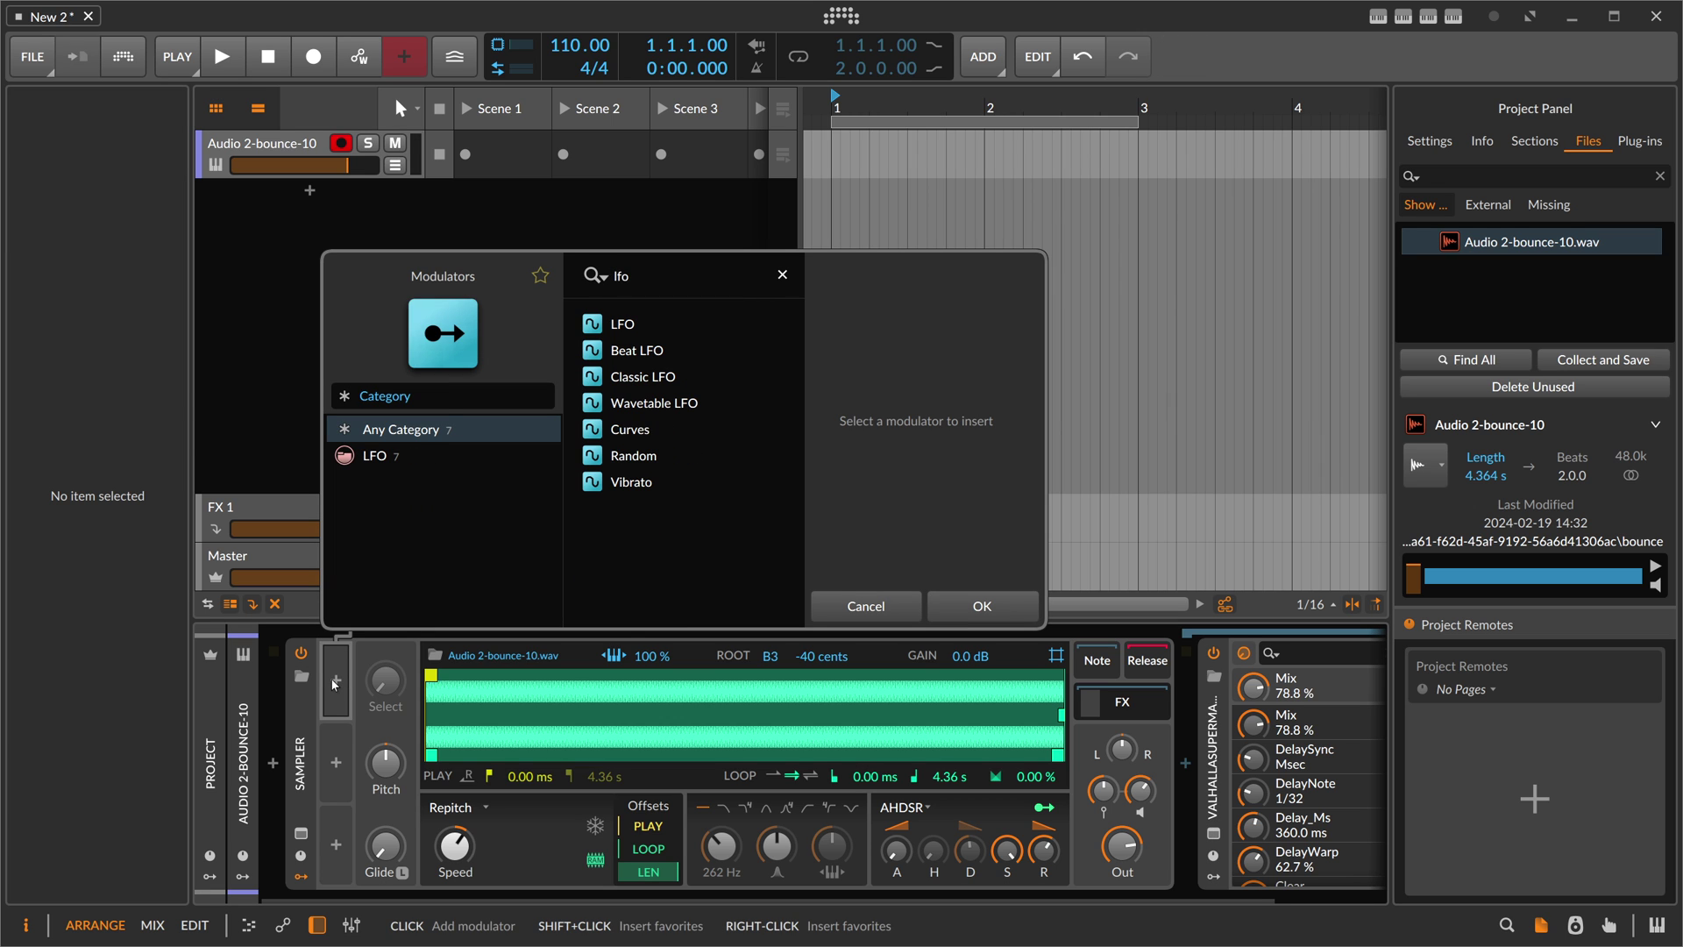
{"action": "double_click", "coordinate": [627, 329]}
{"action": "left_click", "coordinate": [545, 685]}
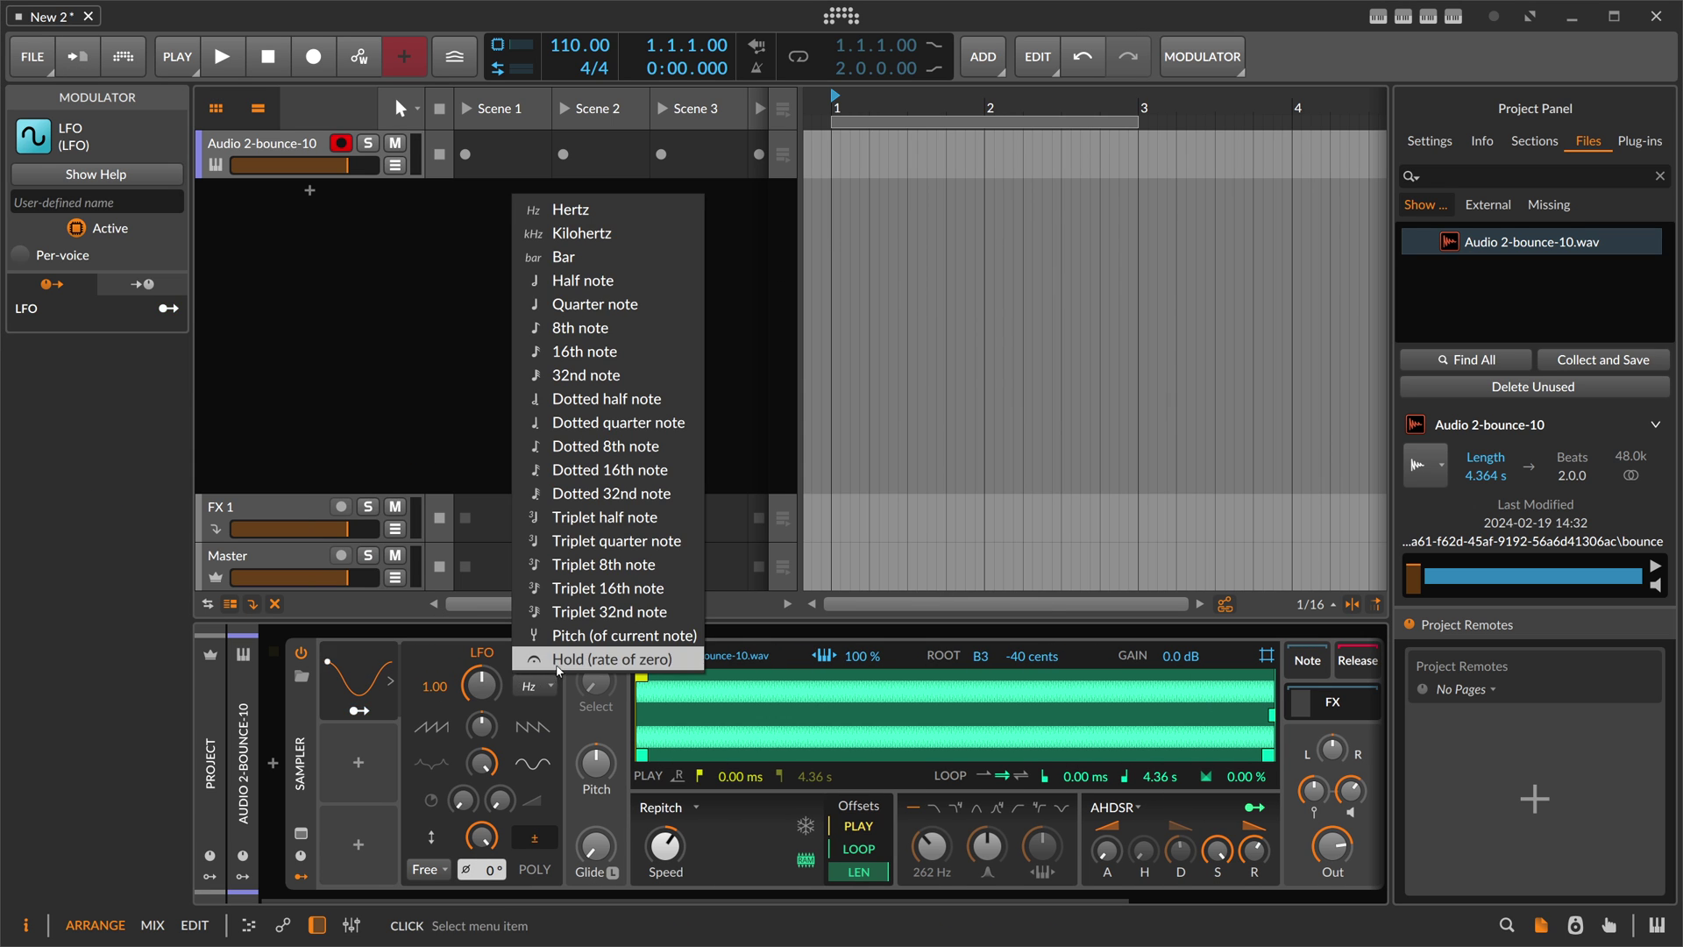
{"action": "left_click", "coordinate": [605, 634]}
{"action": "mouse_move", "coordinate": [483, 688]}
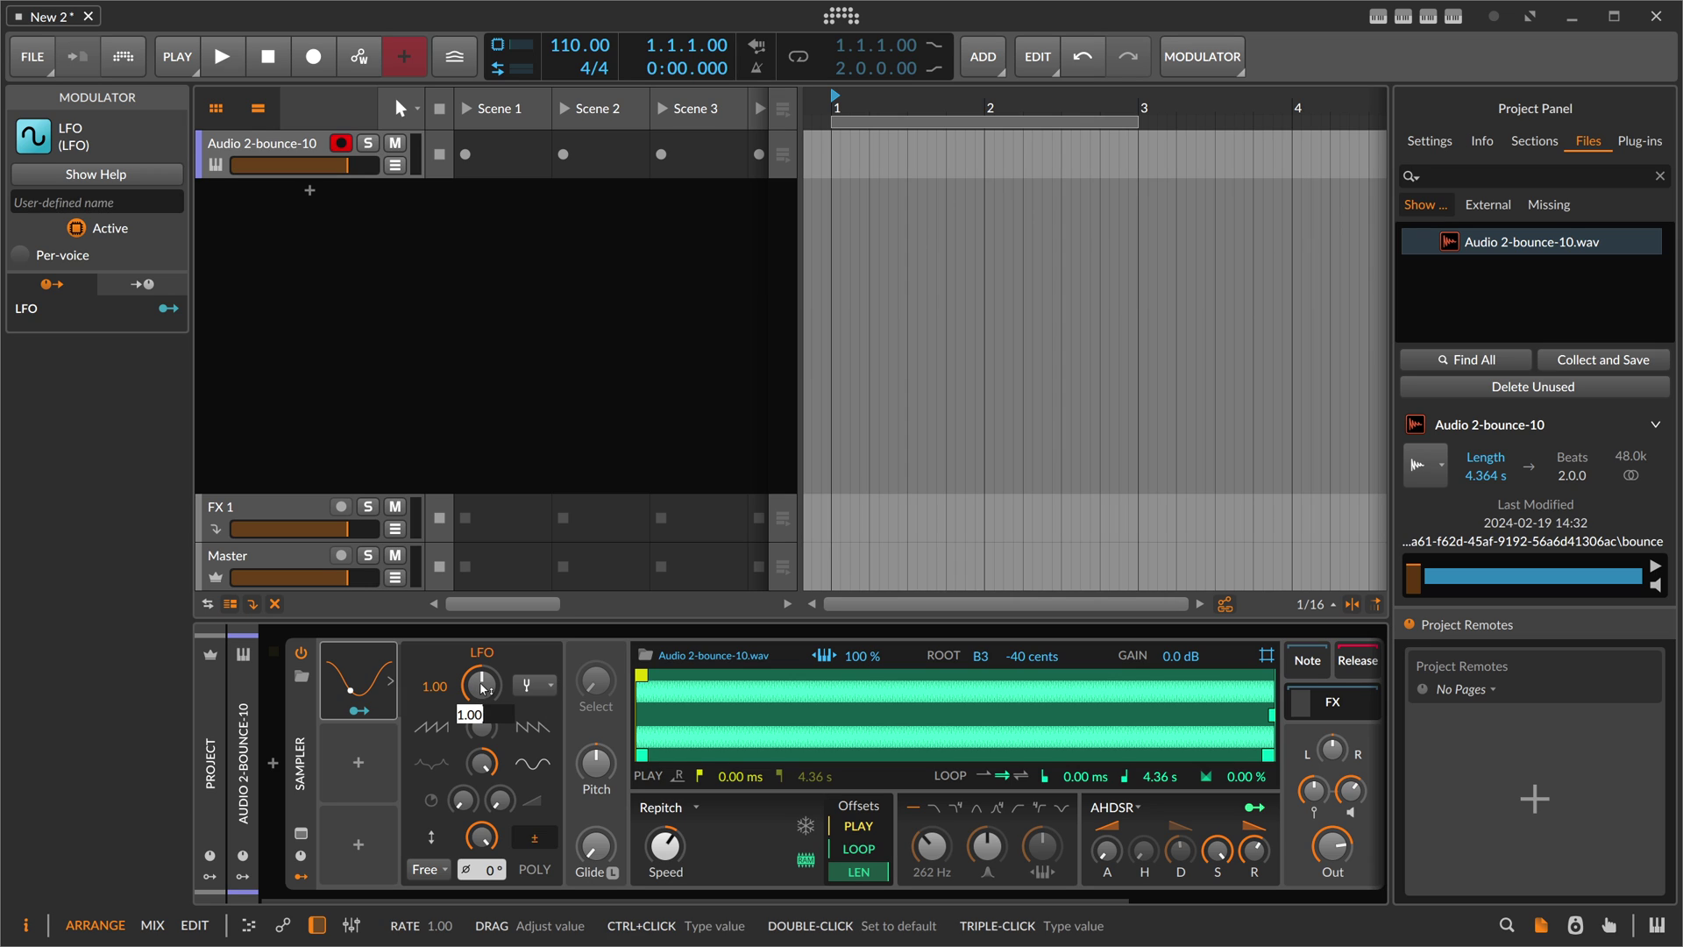
{"action": "left_click_drag", "start_coordinate": [483, 688], "coordinate": [483, 666]}
- Map the LFO to the Sampler's Speed with a modulation amount of 2.183 and skew the LFO's waveform
{"action": "left_click", "coordinate": [359, 710]}
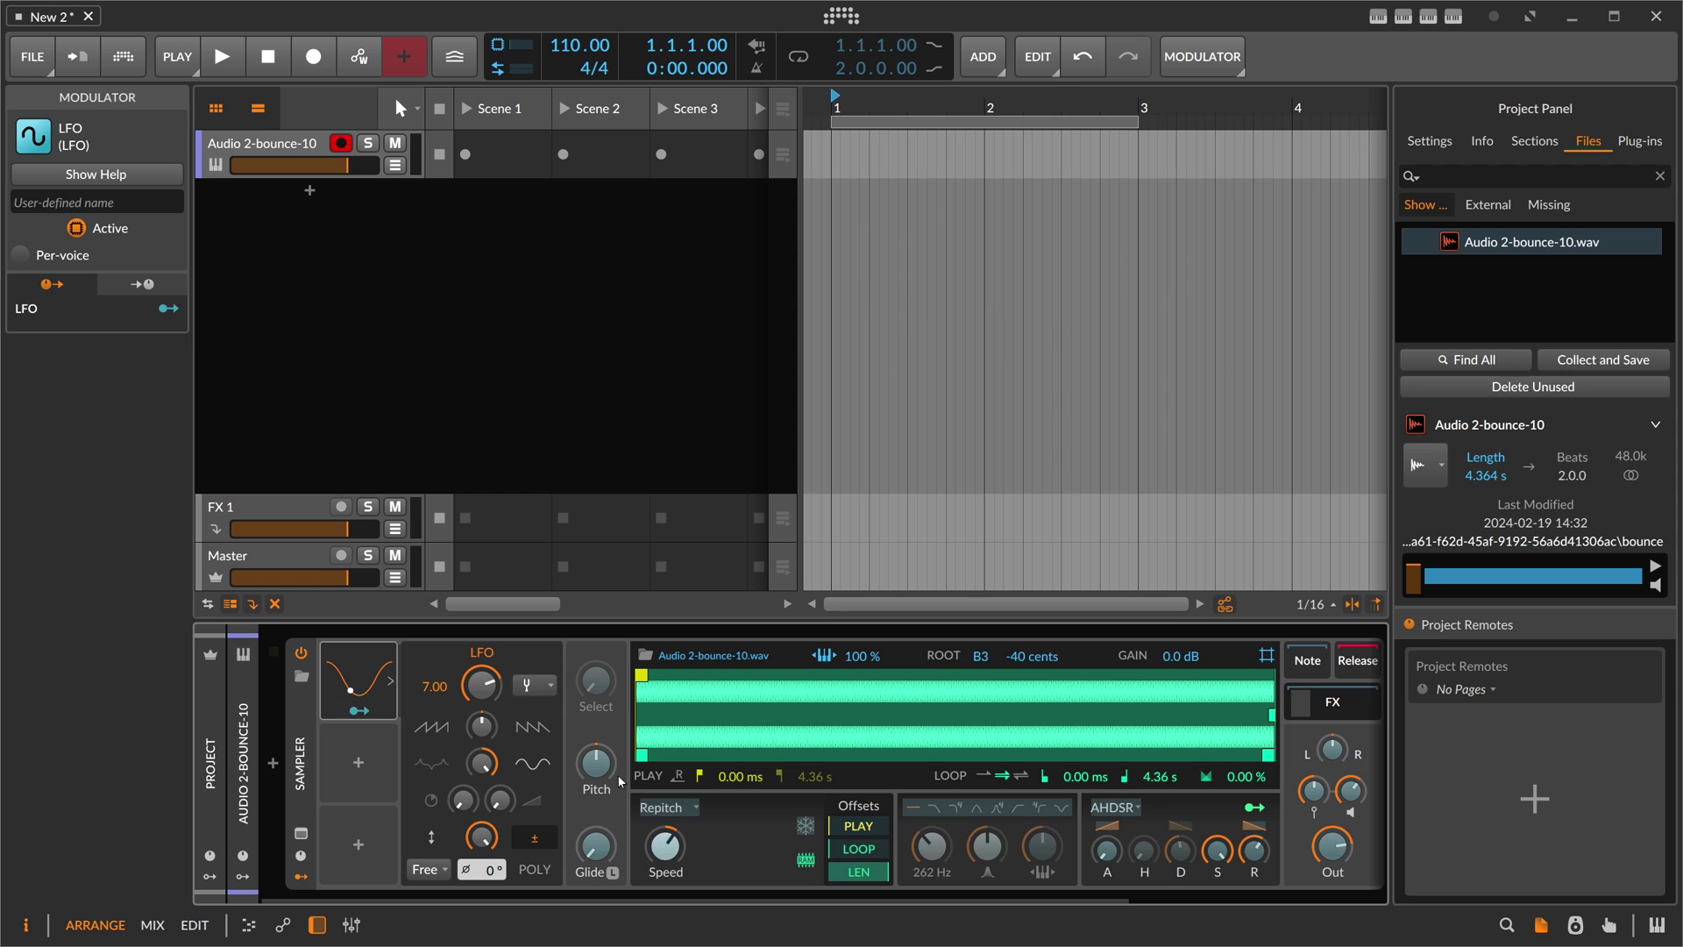
{"action": "left_click_drag", "start_coordinate": [665, 848], "coordinate": [665, 789]}
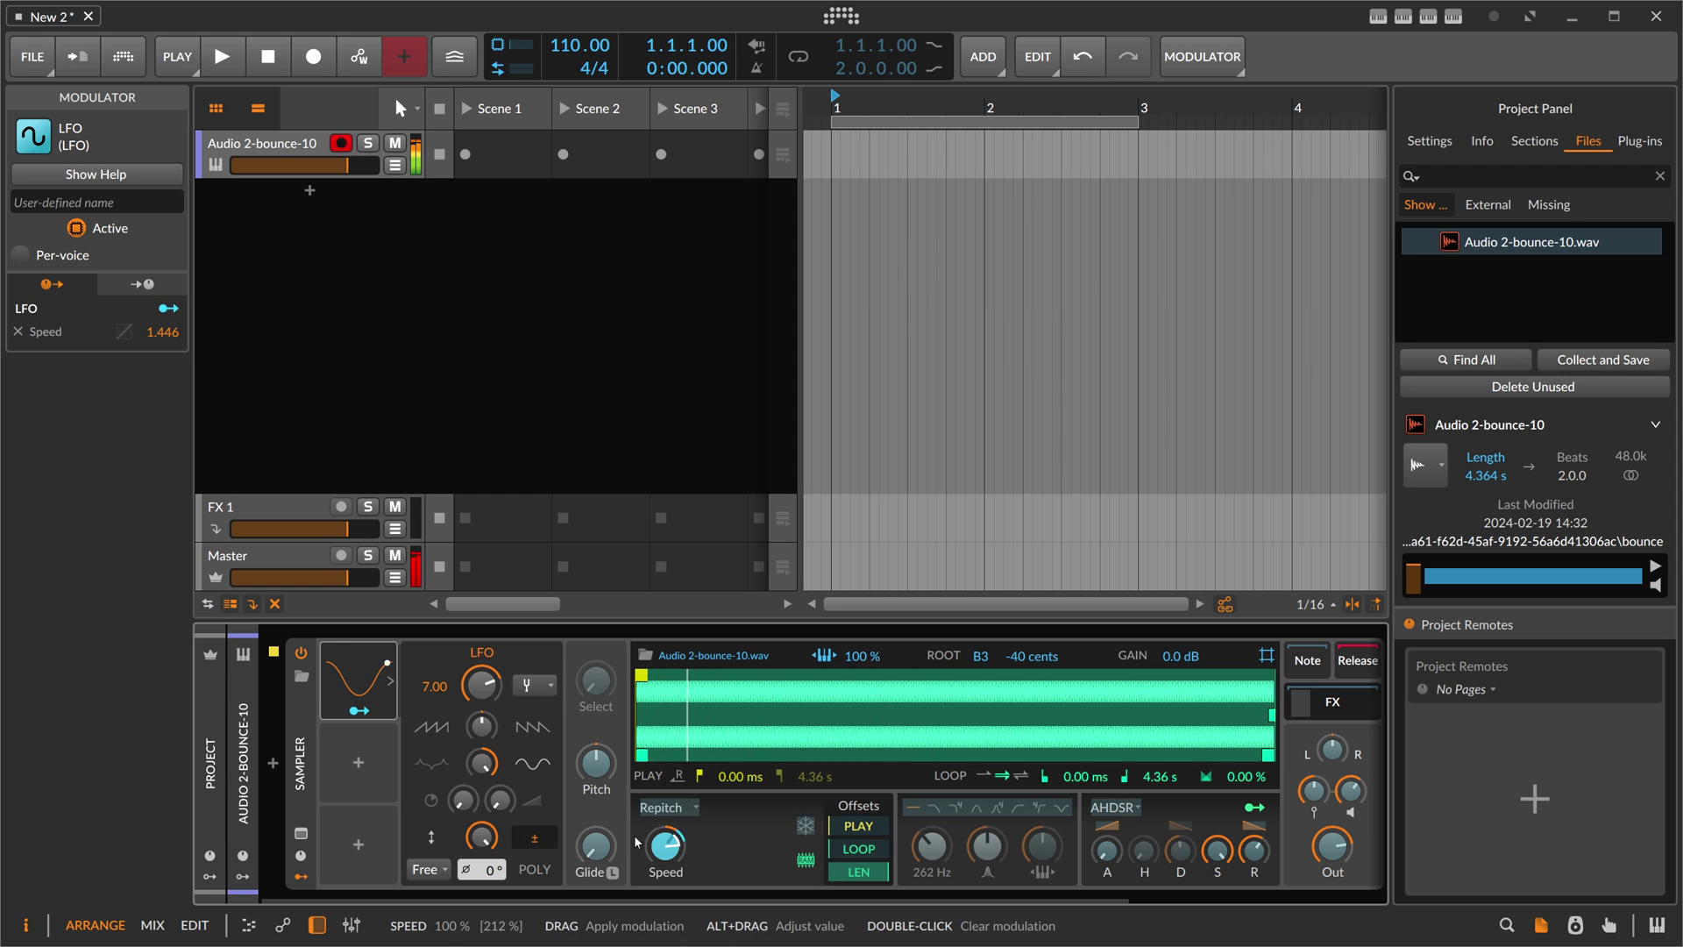
{"action": "left_click", "coordinate": [358, 710]}
{"action": "left_click_drag", "start_coordinate": [666, 847], "coordinate": [665, 812]}
{"action": "left_click_drag", "start_coordinate": [477, 762], "coordinate": [478, 728]}
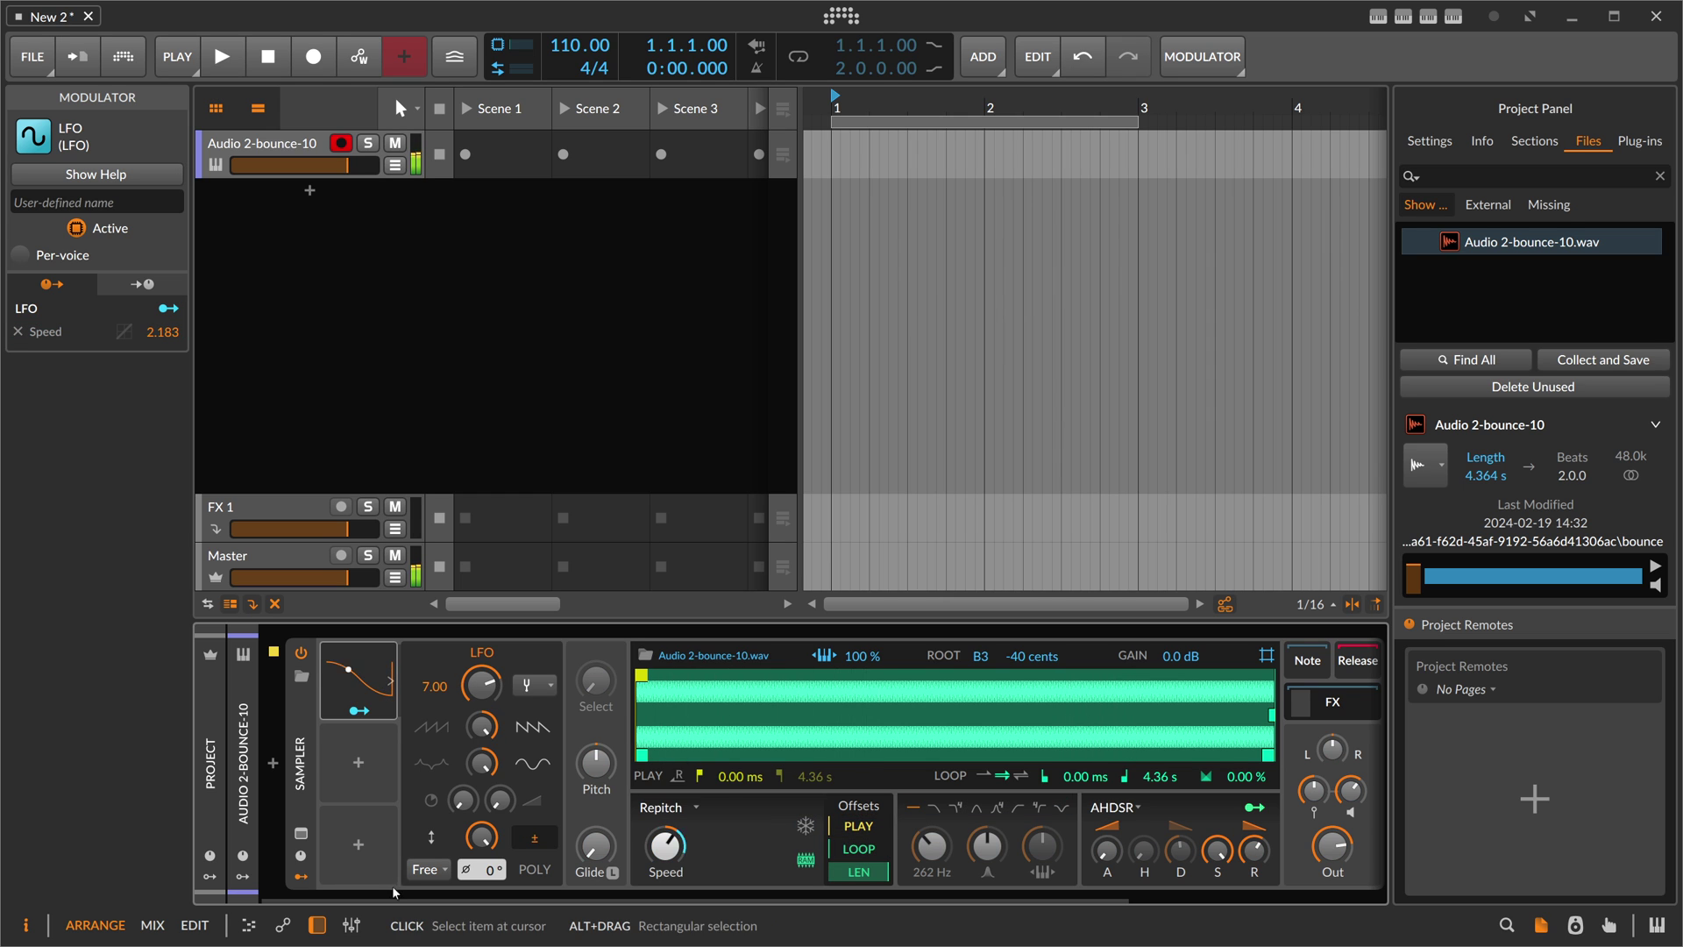
{"action": "left_click_drag", "start_coordinate": [392, 885], "coordinate": [635, 888]}
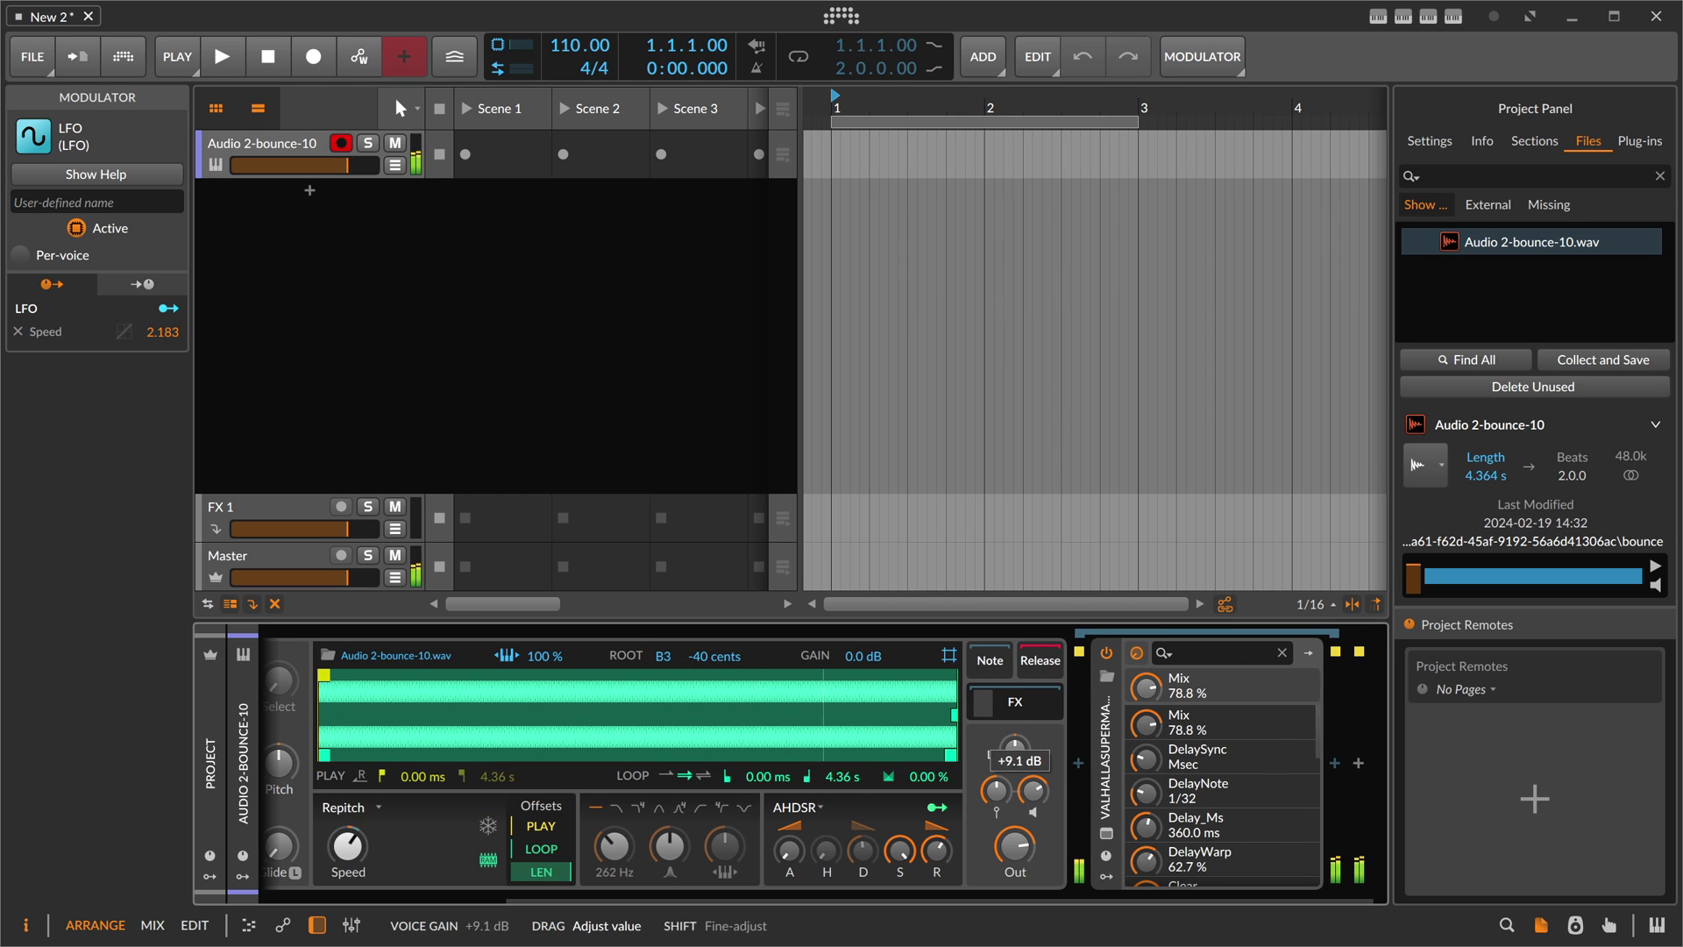
- Create a two-bar clip from bar 1 on the Audio 2-bounce-10 track and fill it with one D#3 note
{"action": "double_click", "coordinate": [968, 156]}
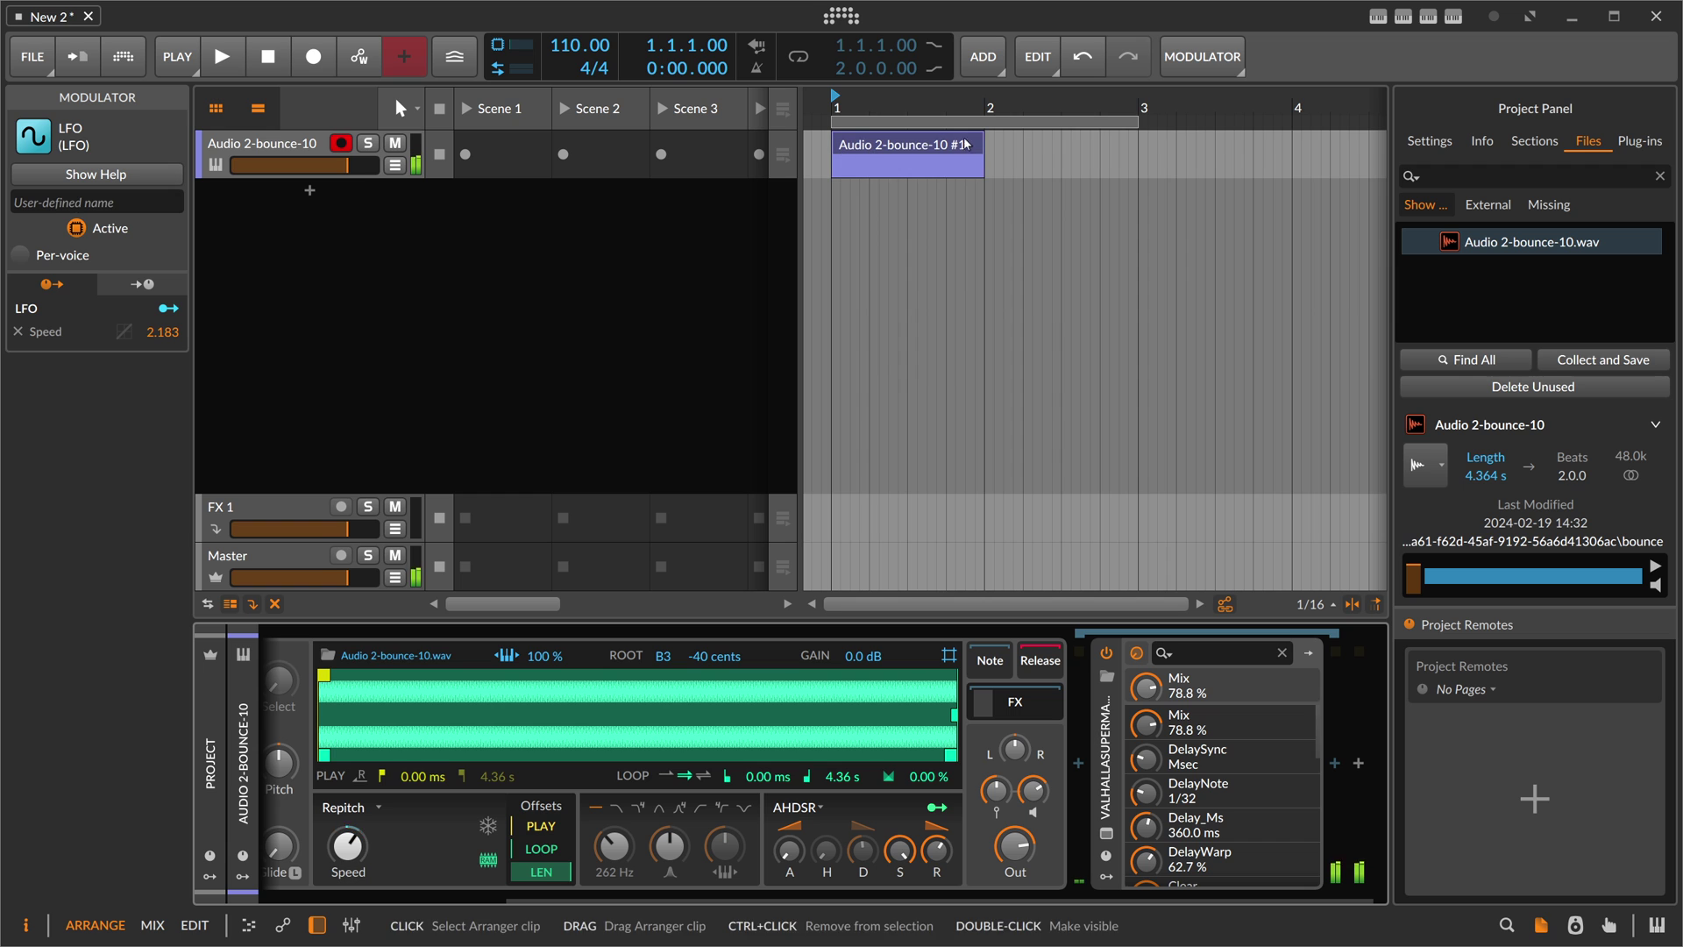
{"action": "left_click_drag", "start_coordinate": [980, 140], "coordinate": [1138, 140]}
{"action": "double_click", "coordinate": [1052, 157]}
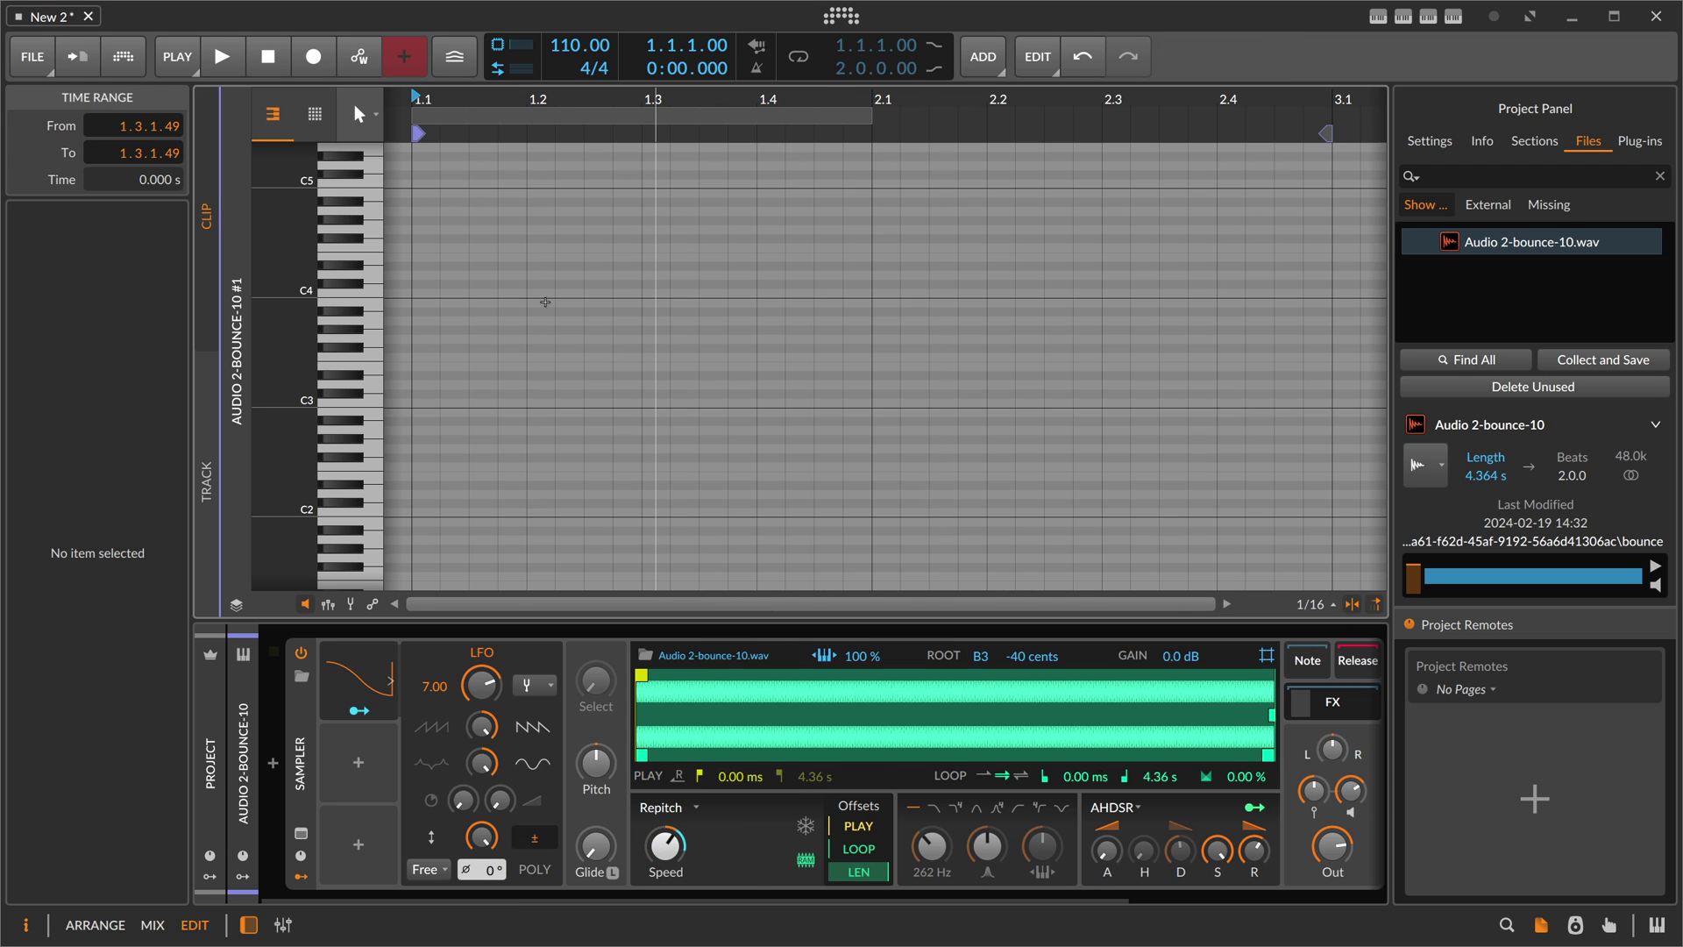
{"action": "double_click", "coordinate": [422, 376]}
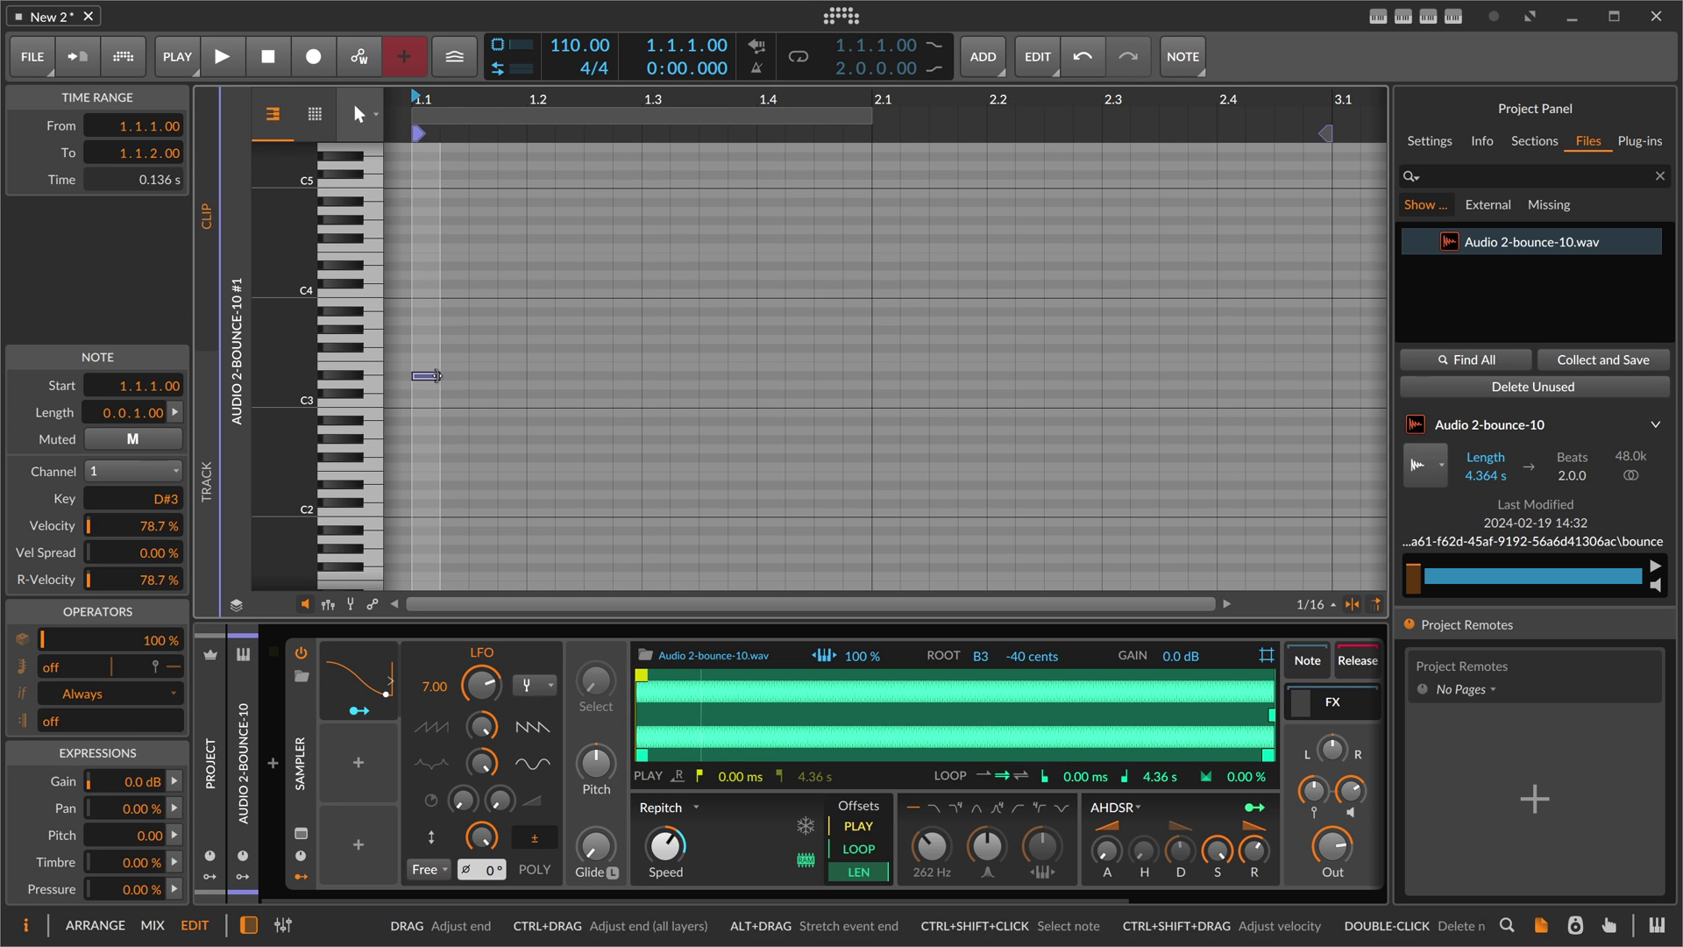
{"action": "left_click_drag", "start_coordinate": [440, 376], "coordinate": [1273, 383]}
{"action": "left_click", "coordinate": [1266, 351]}
{"action": "key", "text": "alt+1"}
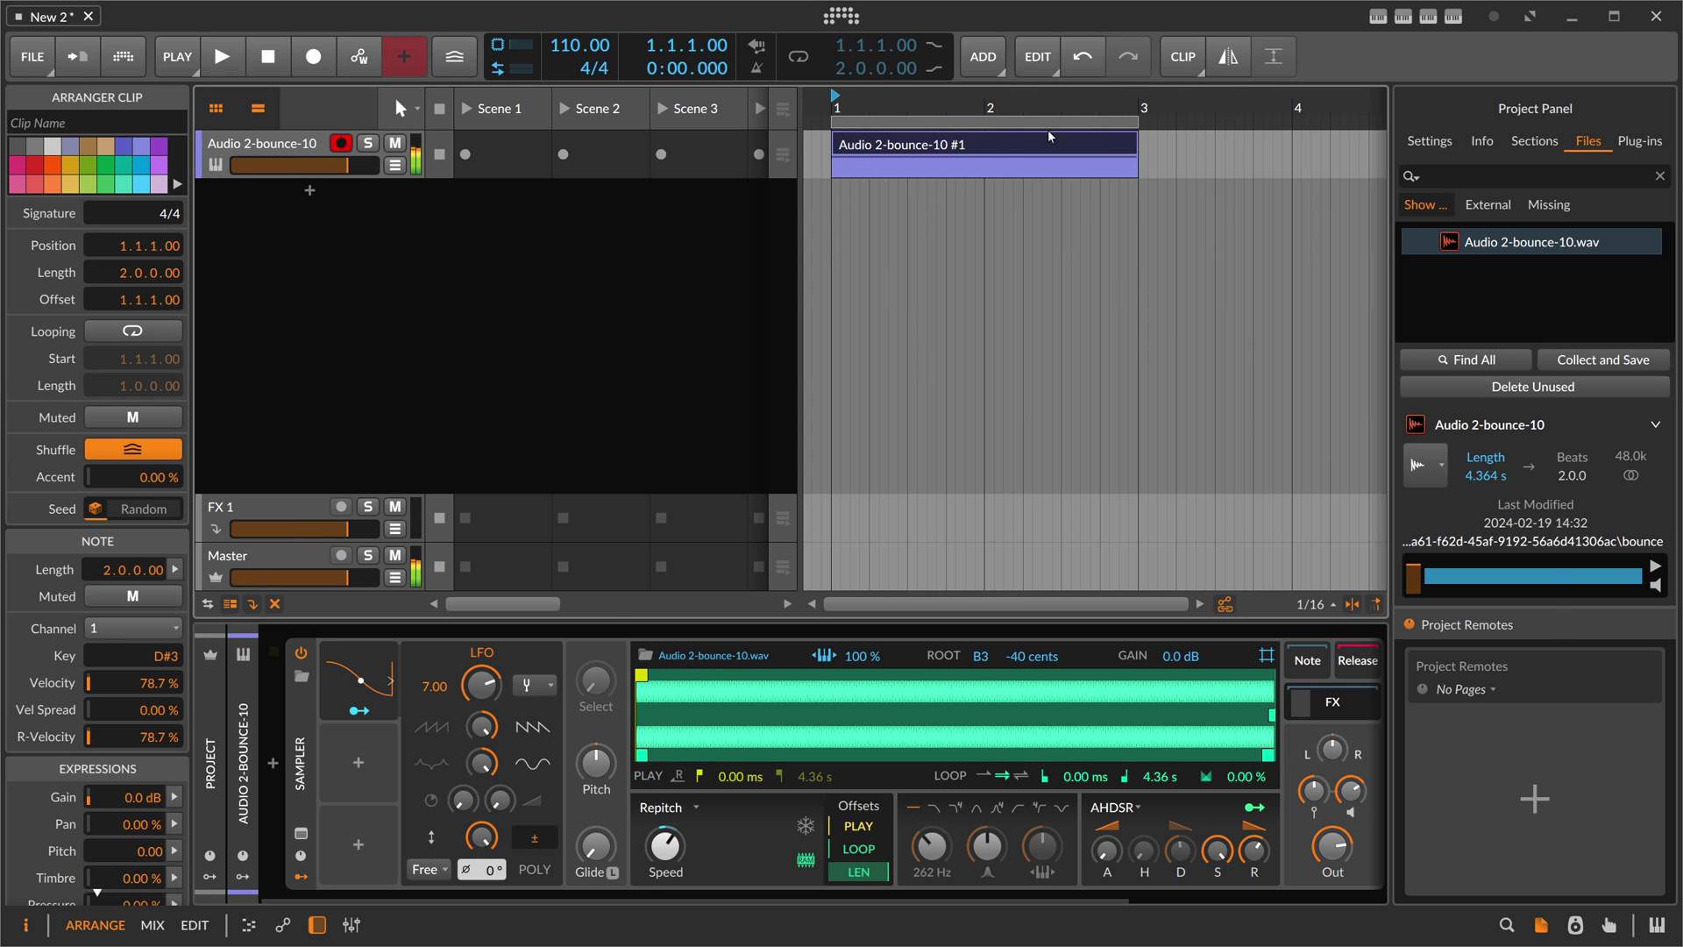
- Bounce the two-bar clip to a new audio track, using the Post-Fader source and 32-bit (floating-point) depth
{"action": "right_click", "coordinate": [969, 149]}
{"action": "left_click", "coordinate": [896, 191]}
{"action": "right_click", "coordinate": [906, 147]}
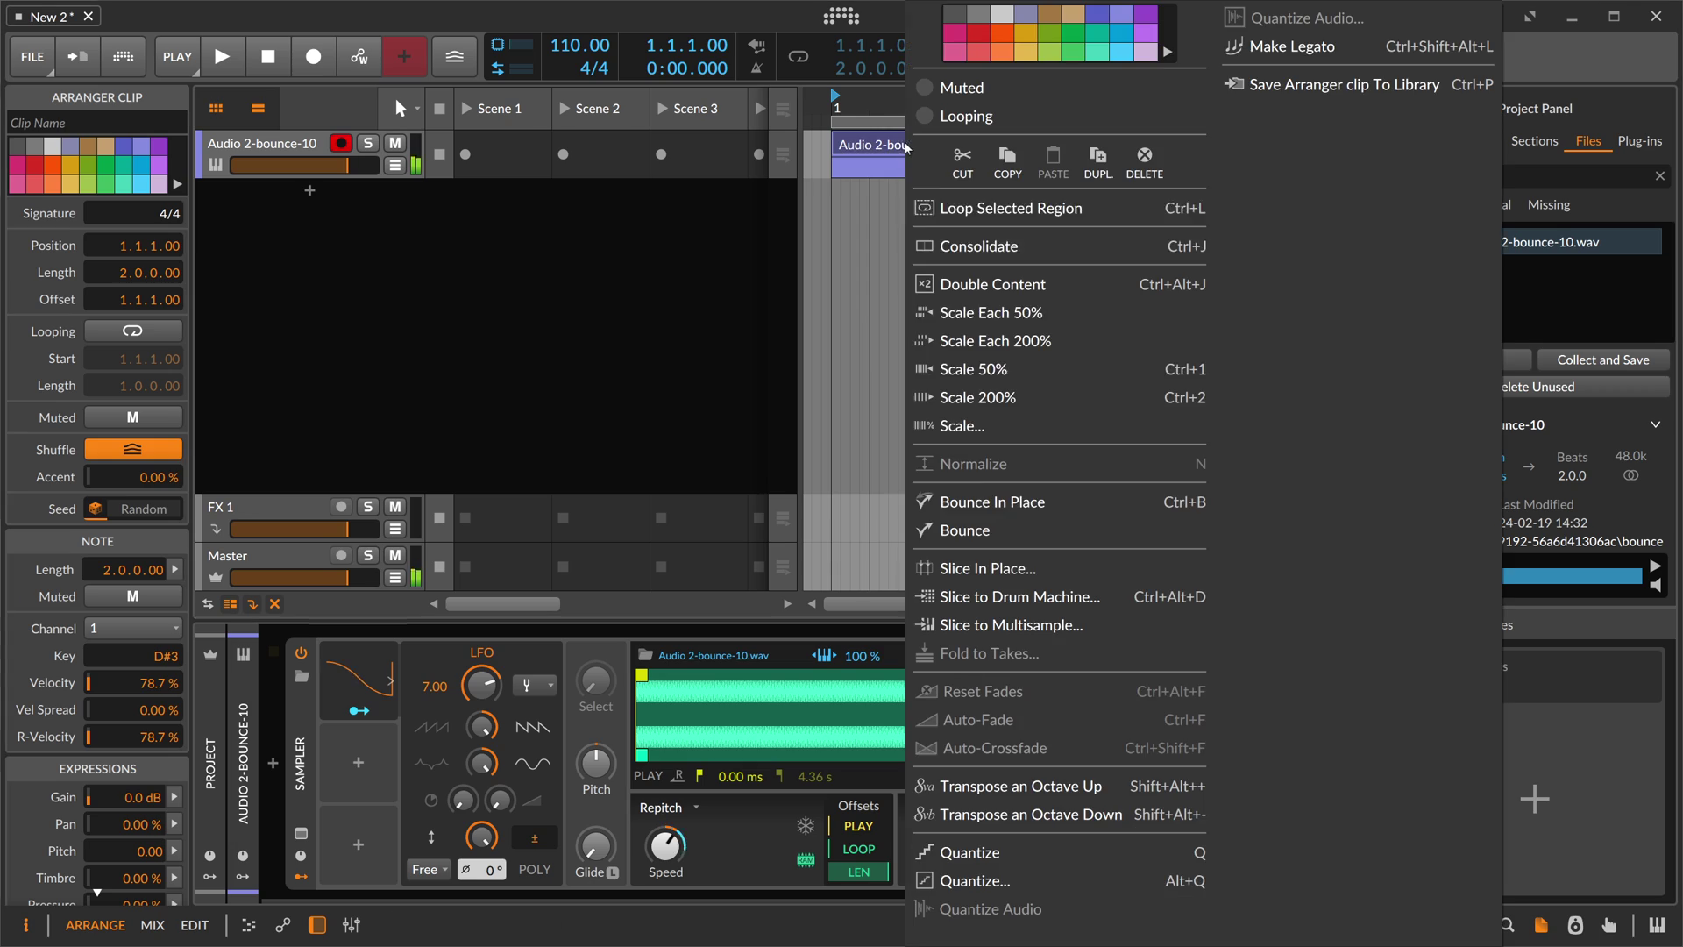
{"action": "left_click", "coordinate": [974, 528]}
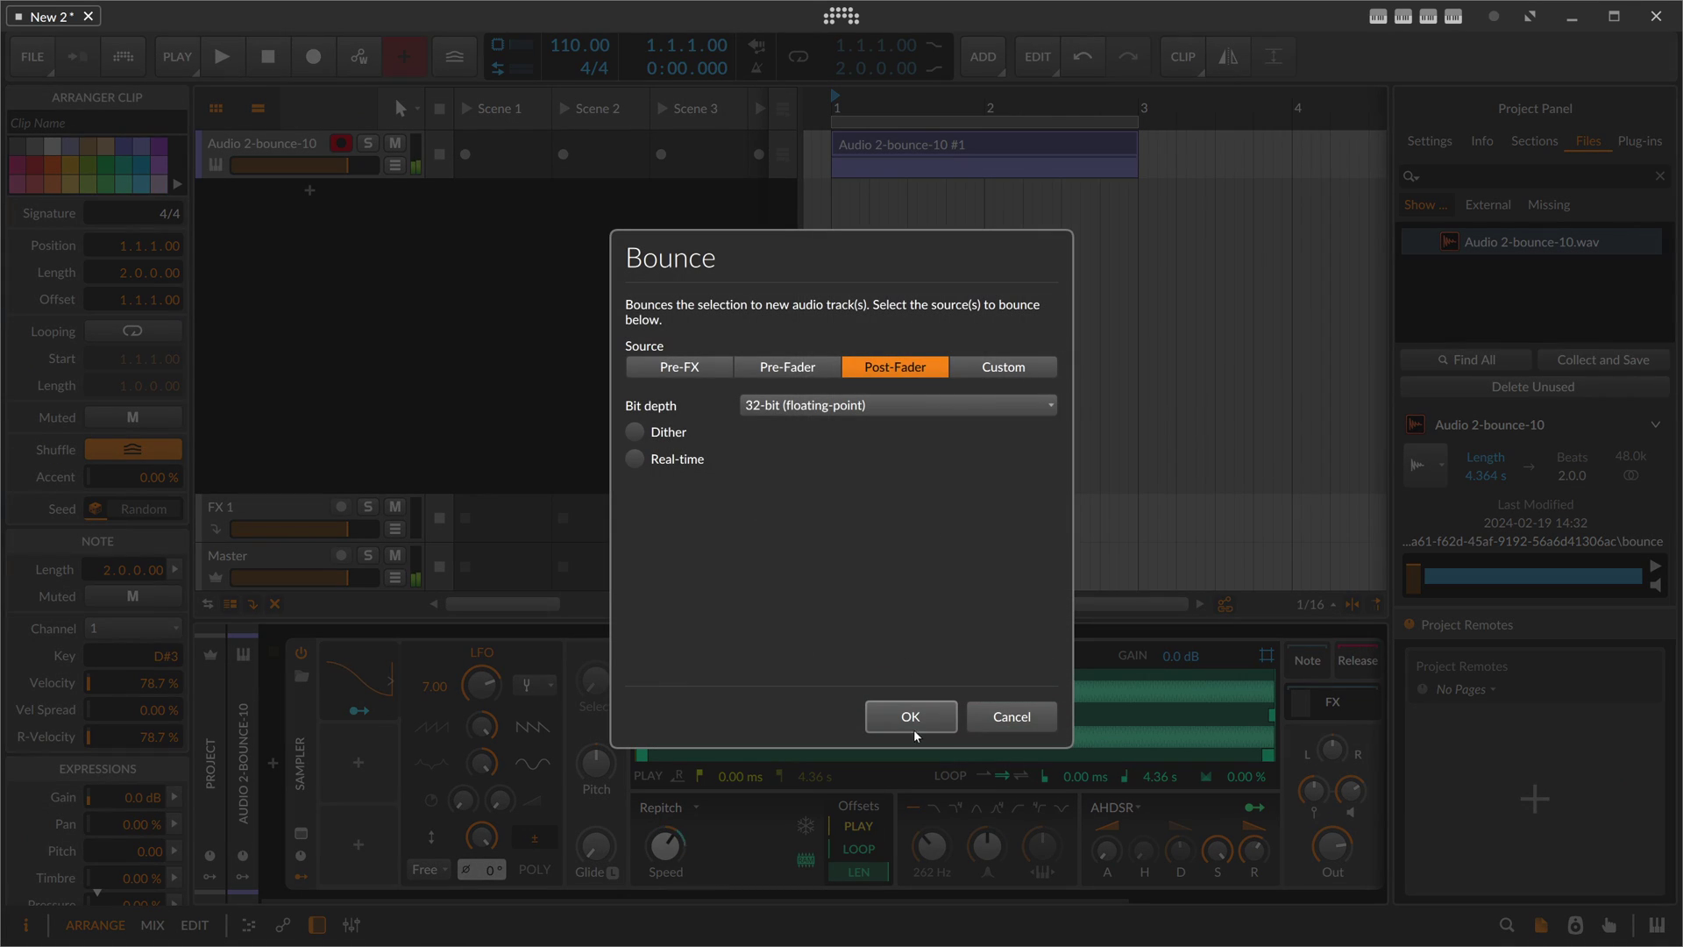
{"action": "left_click", "coordinate": [915, 729]}
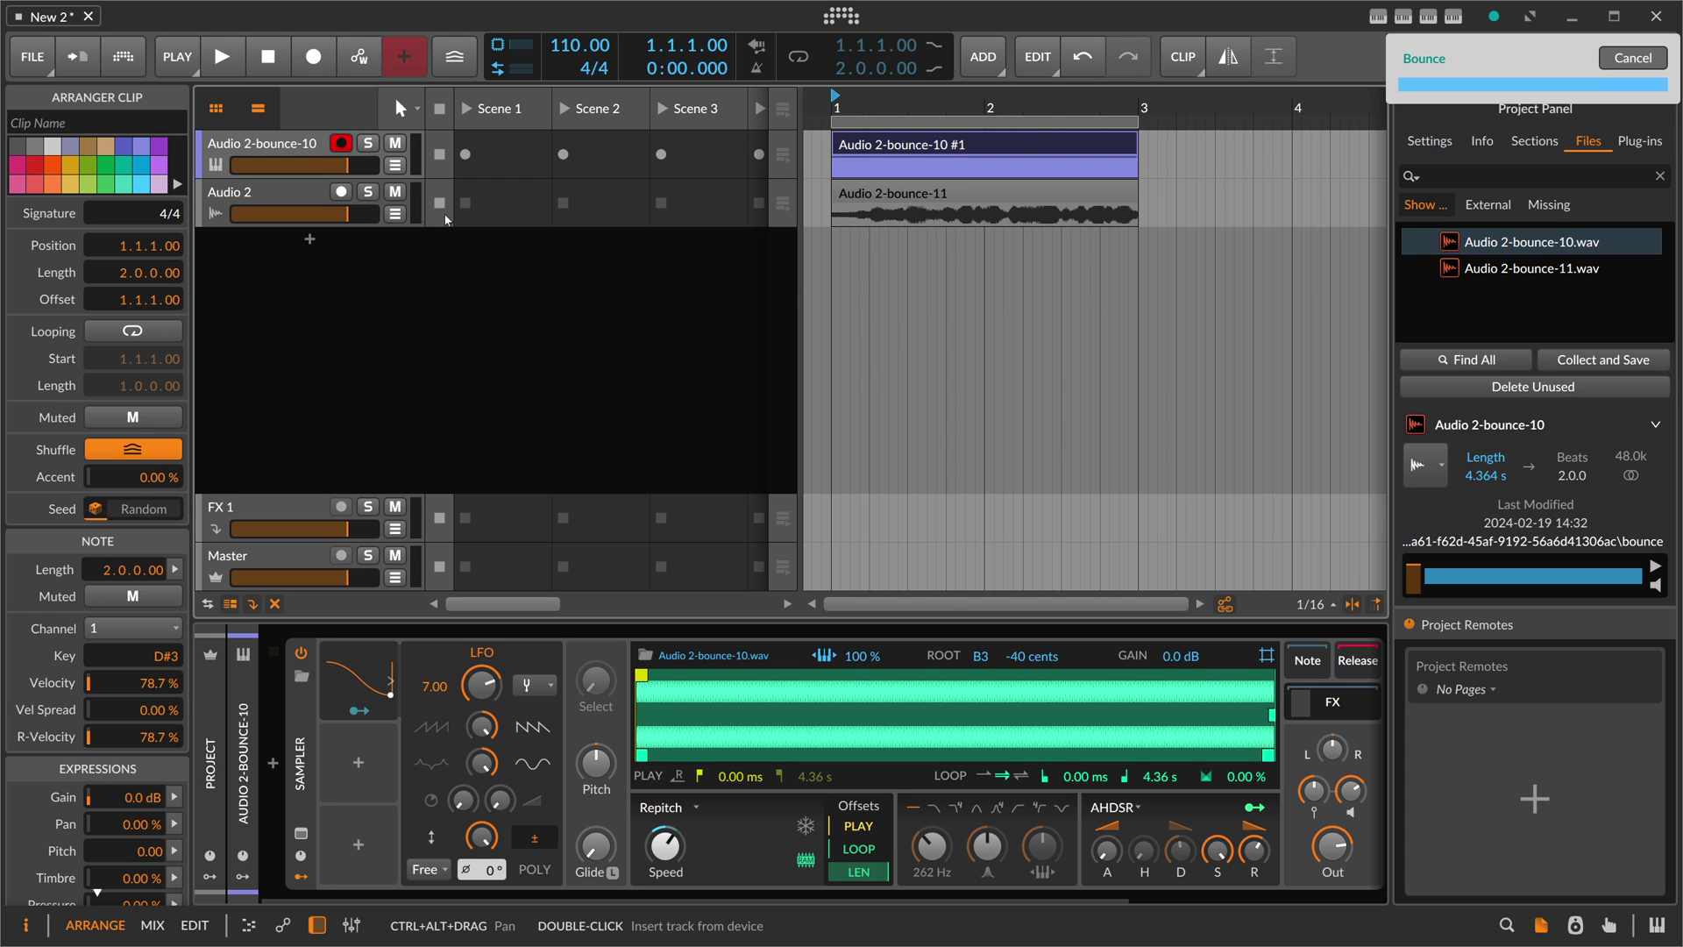
- Delete the LFO modulator from the Sampler and remove ValhallaSupermassive from its FX chain
{"action": "left_click", "coordinate": [374, 708]}
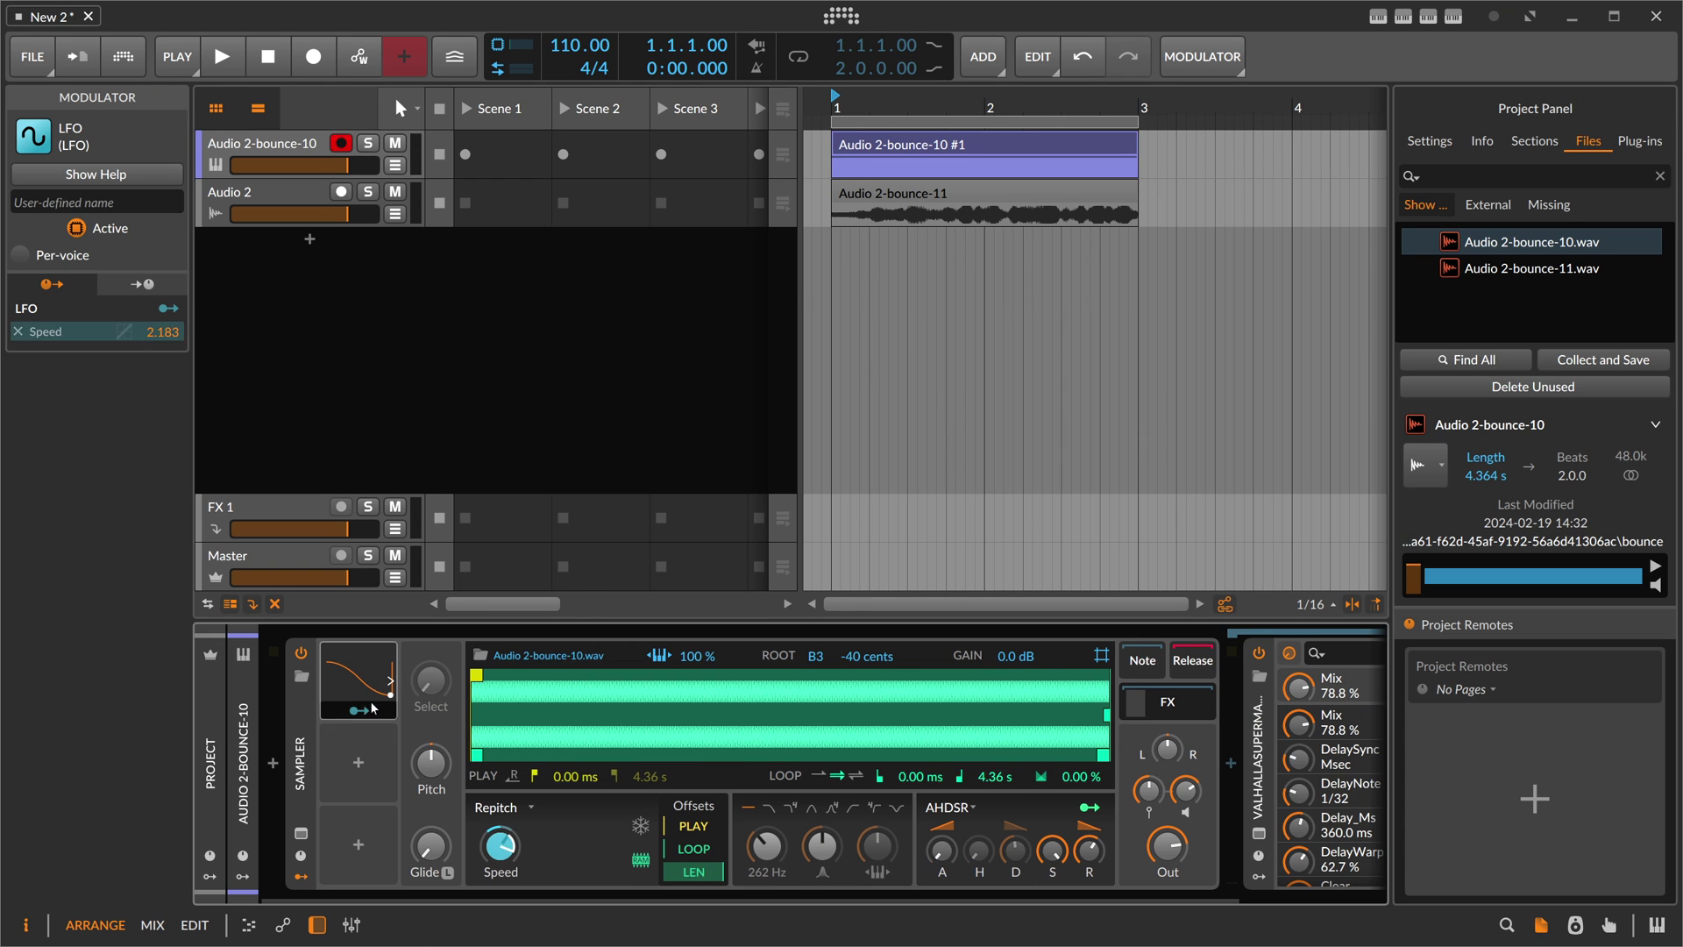
{"action": "left_click", "coordinate": [370, 709]}
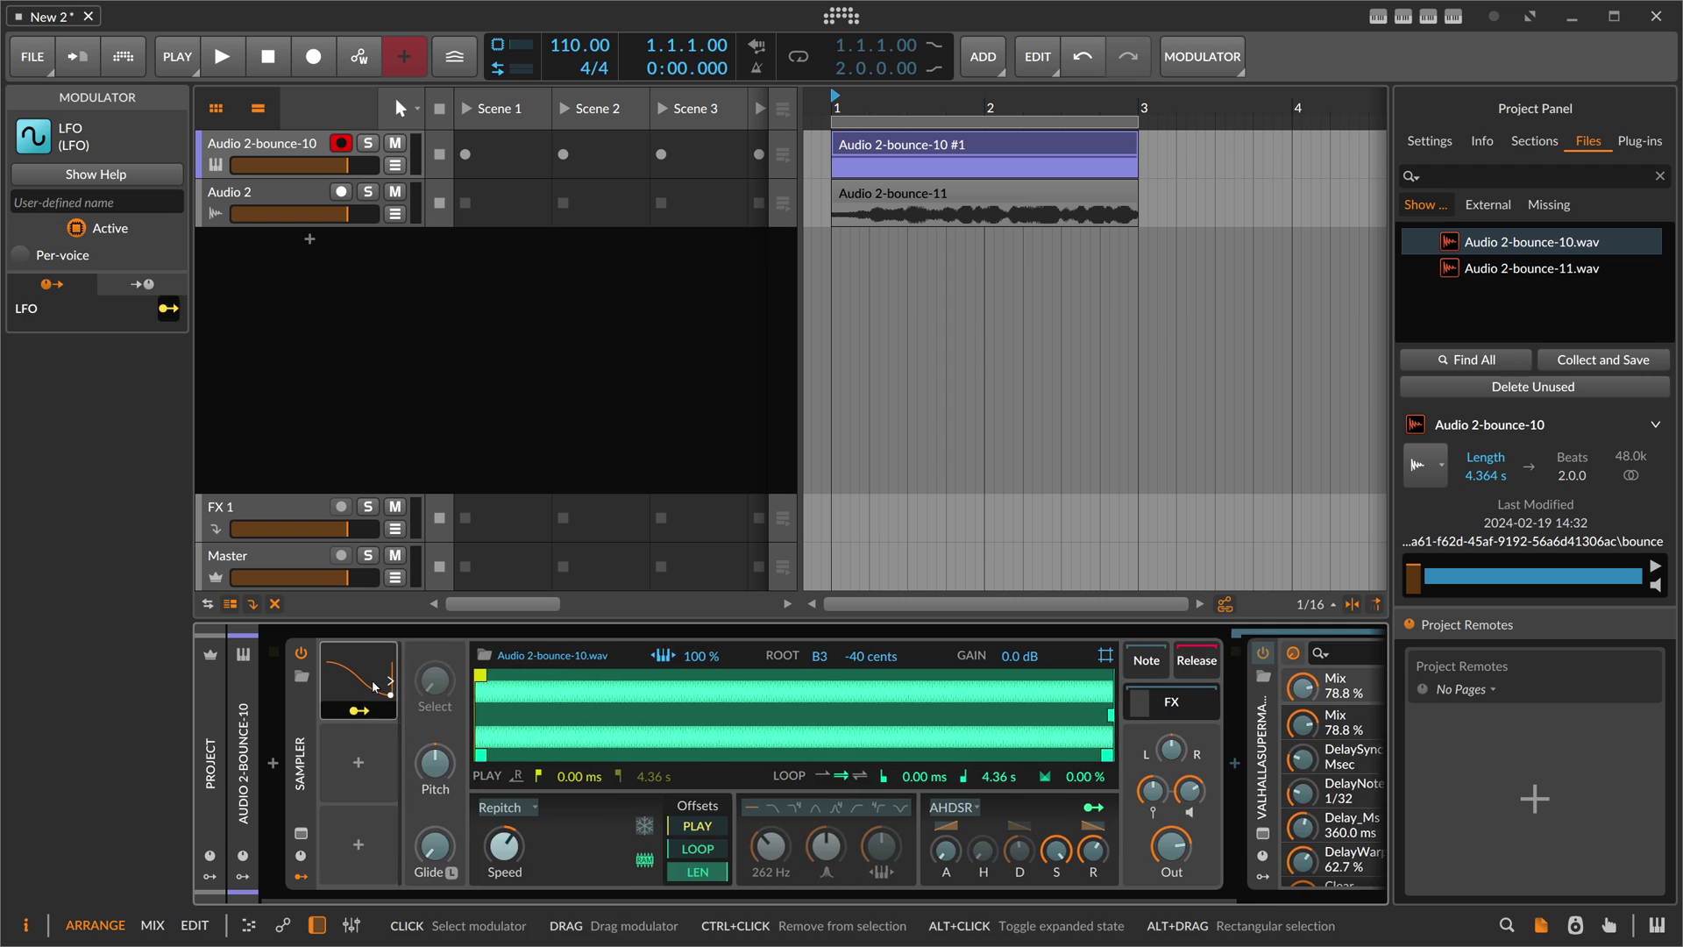
{"action": "key", "text": "Delete"}
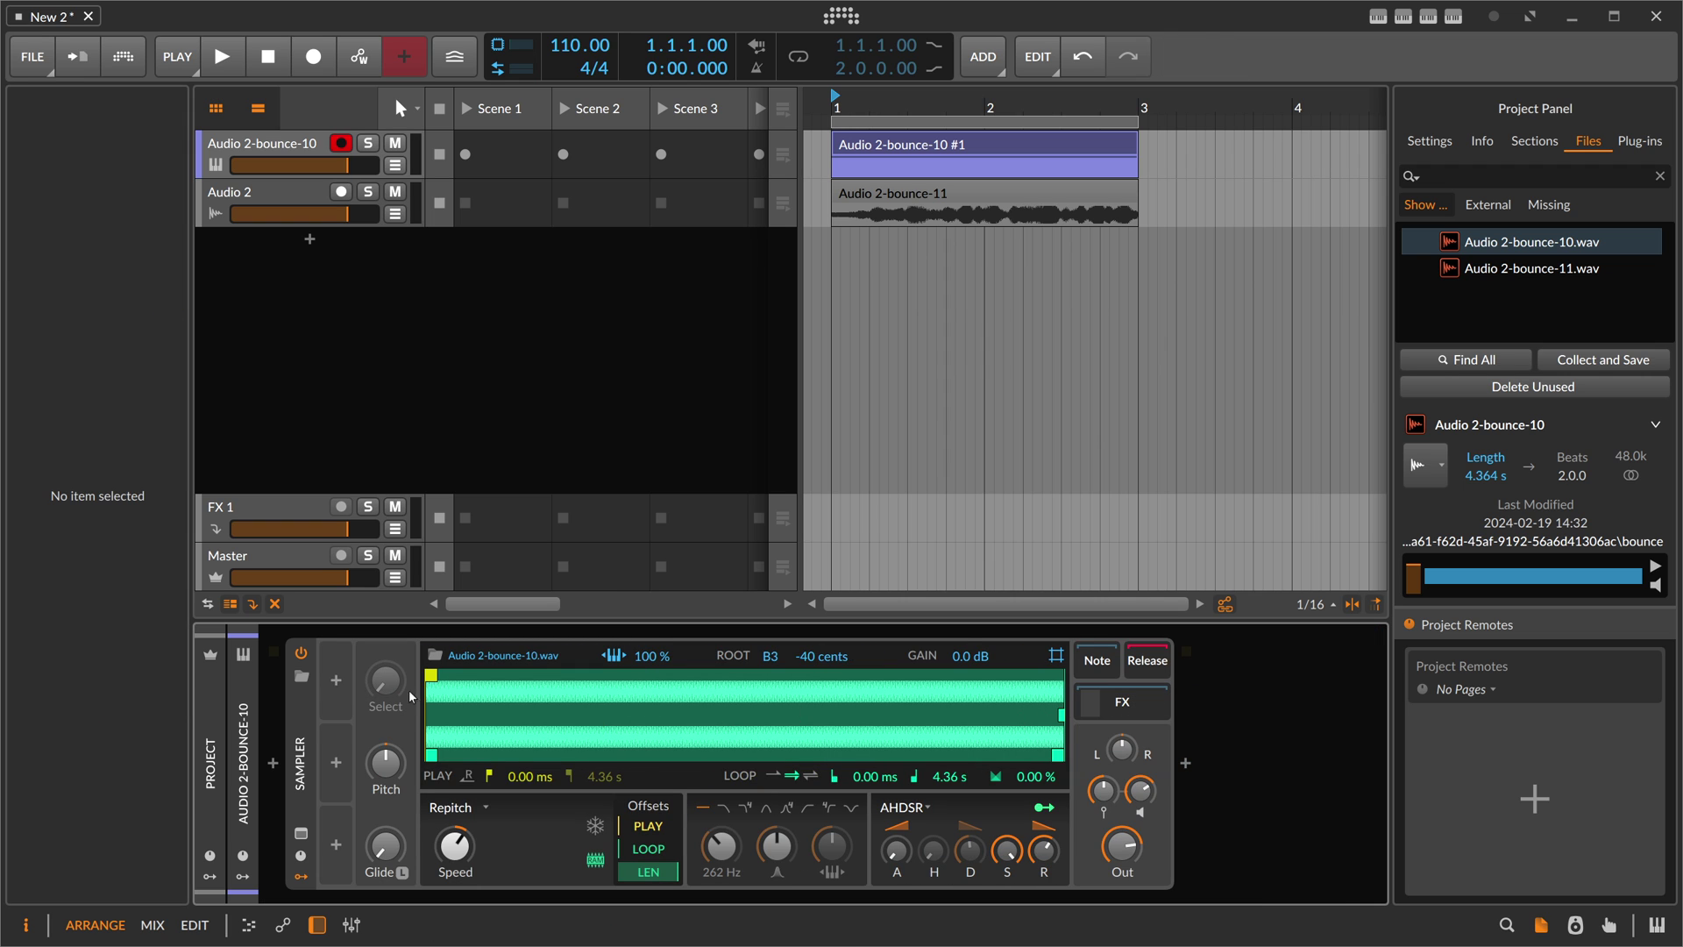
- Group the Sampler into an Instrument Layer and add Audio 2-bounce-11.wav as a second layer
{"action": "left_click", "coordinate": [303, 719]}
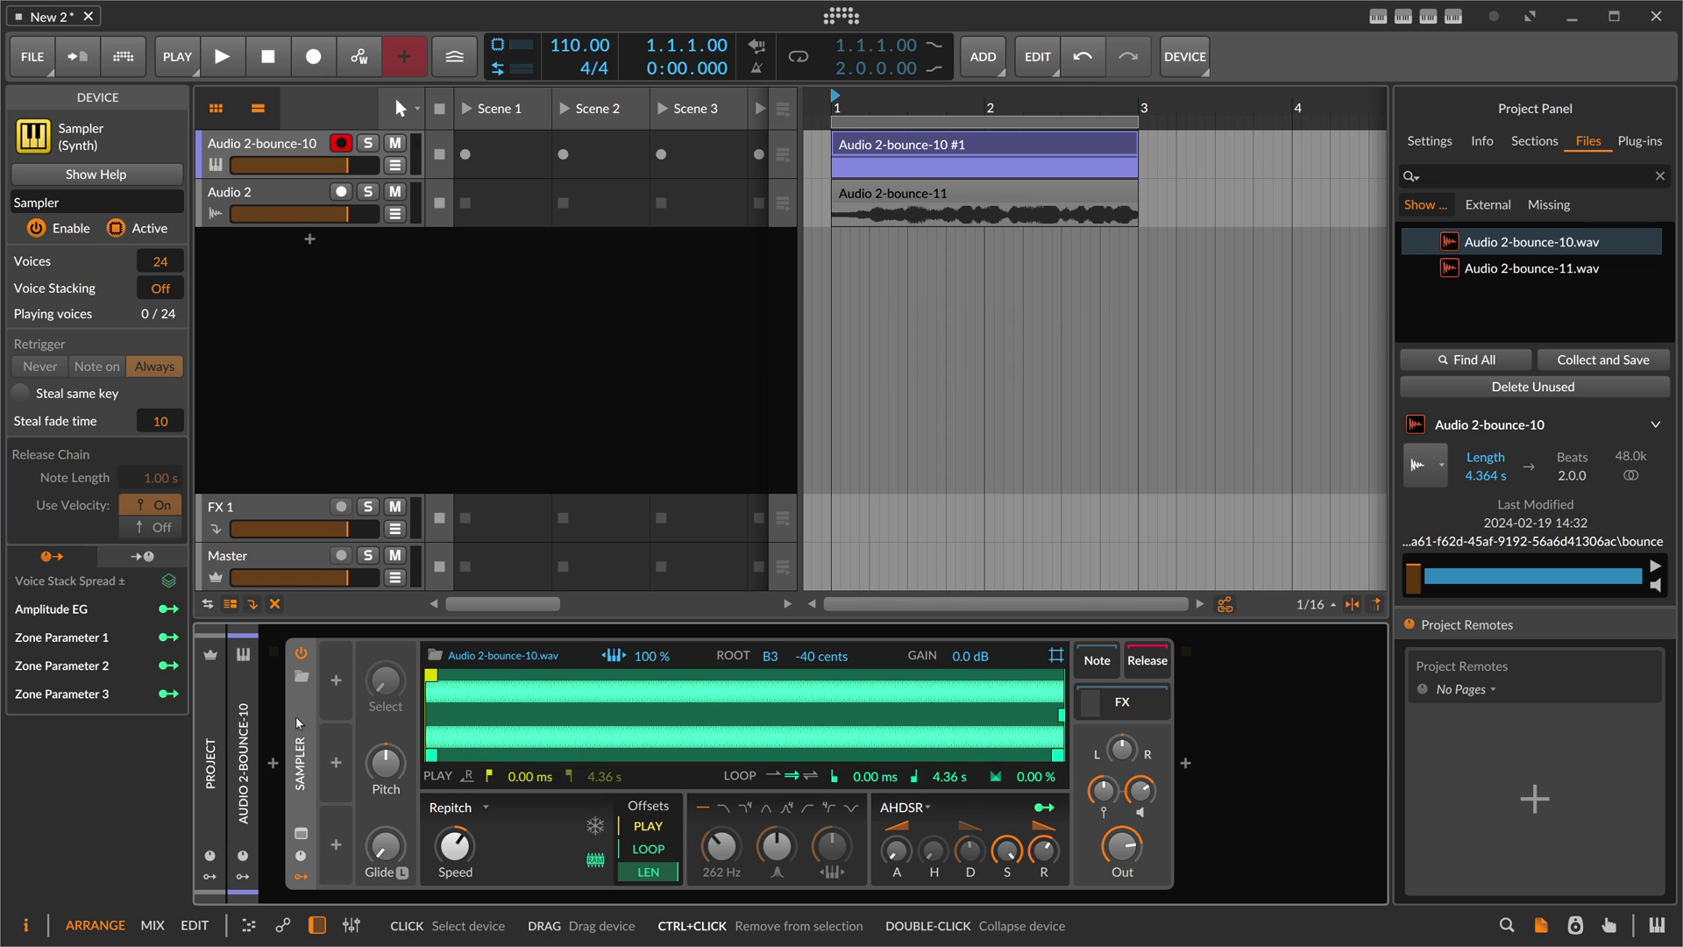
{"action": "key", "text": "ctrl+g"}
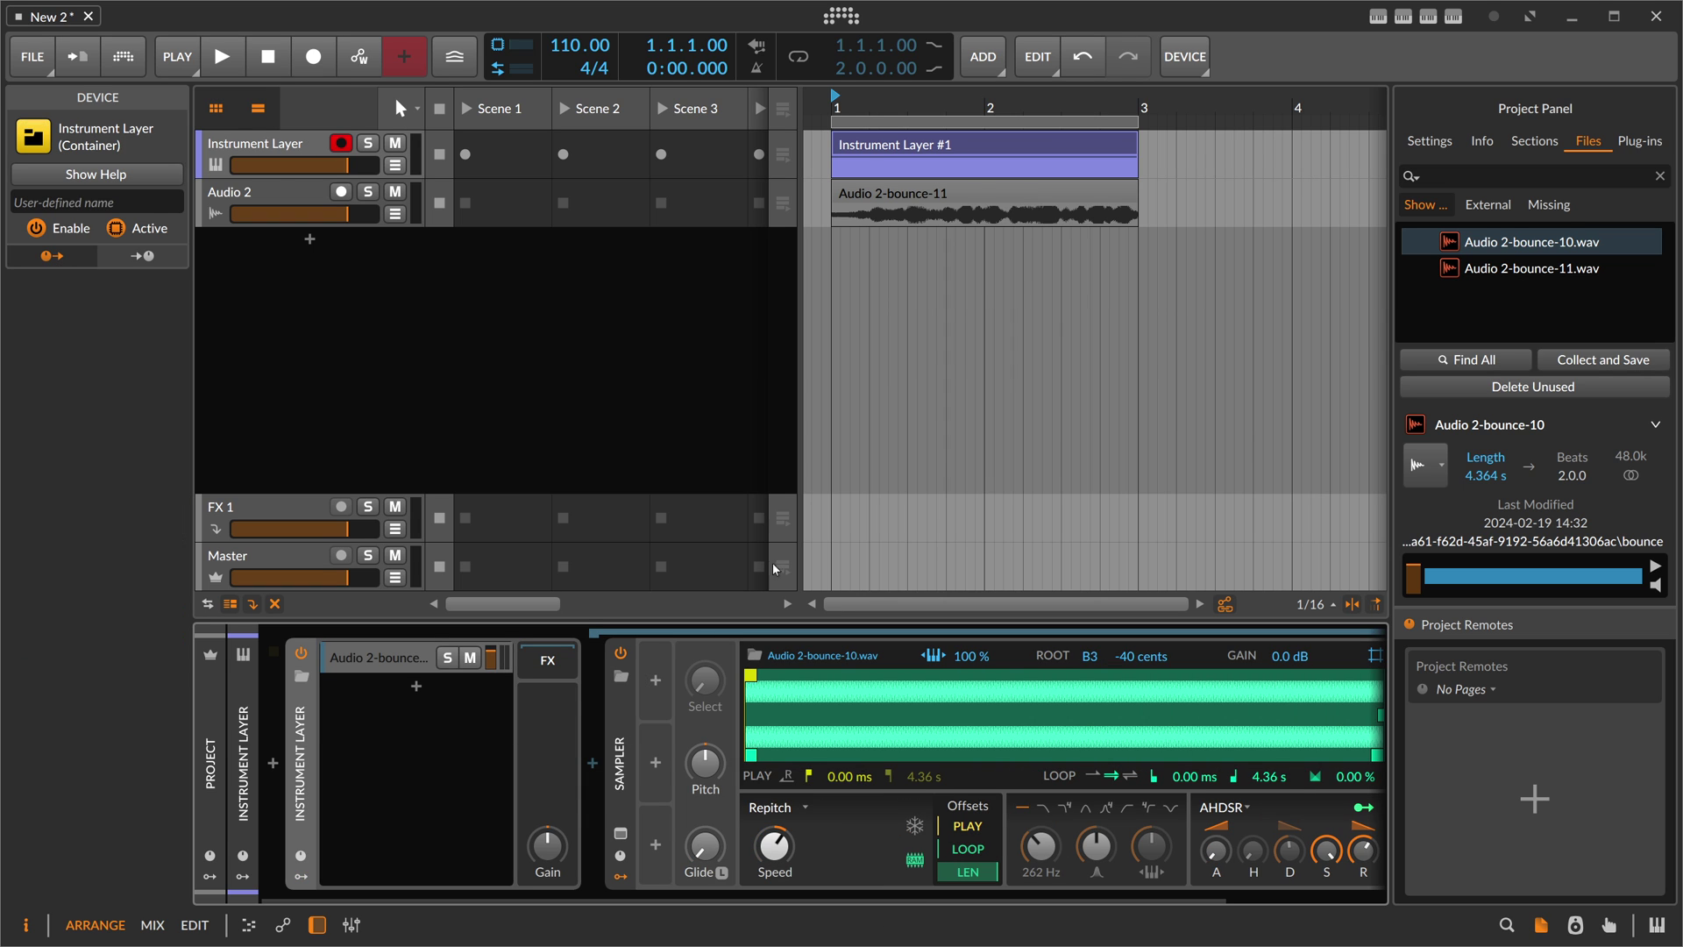
{"action": "left_click", "coordinate": [870, 194]}
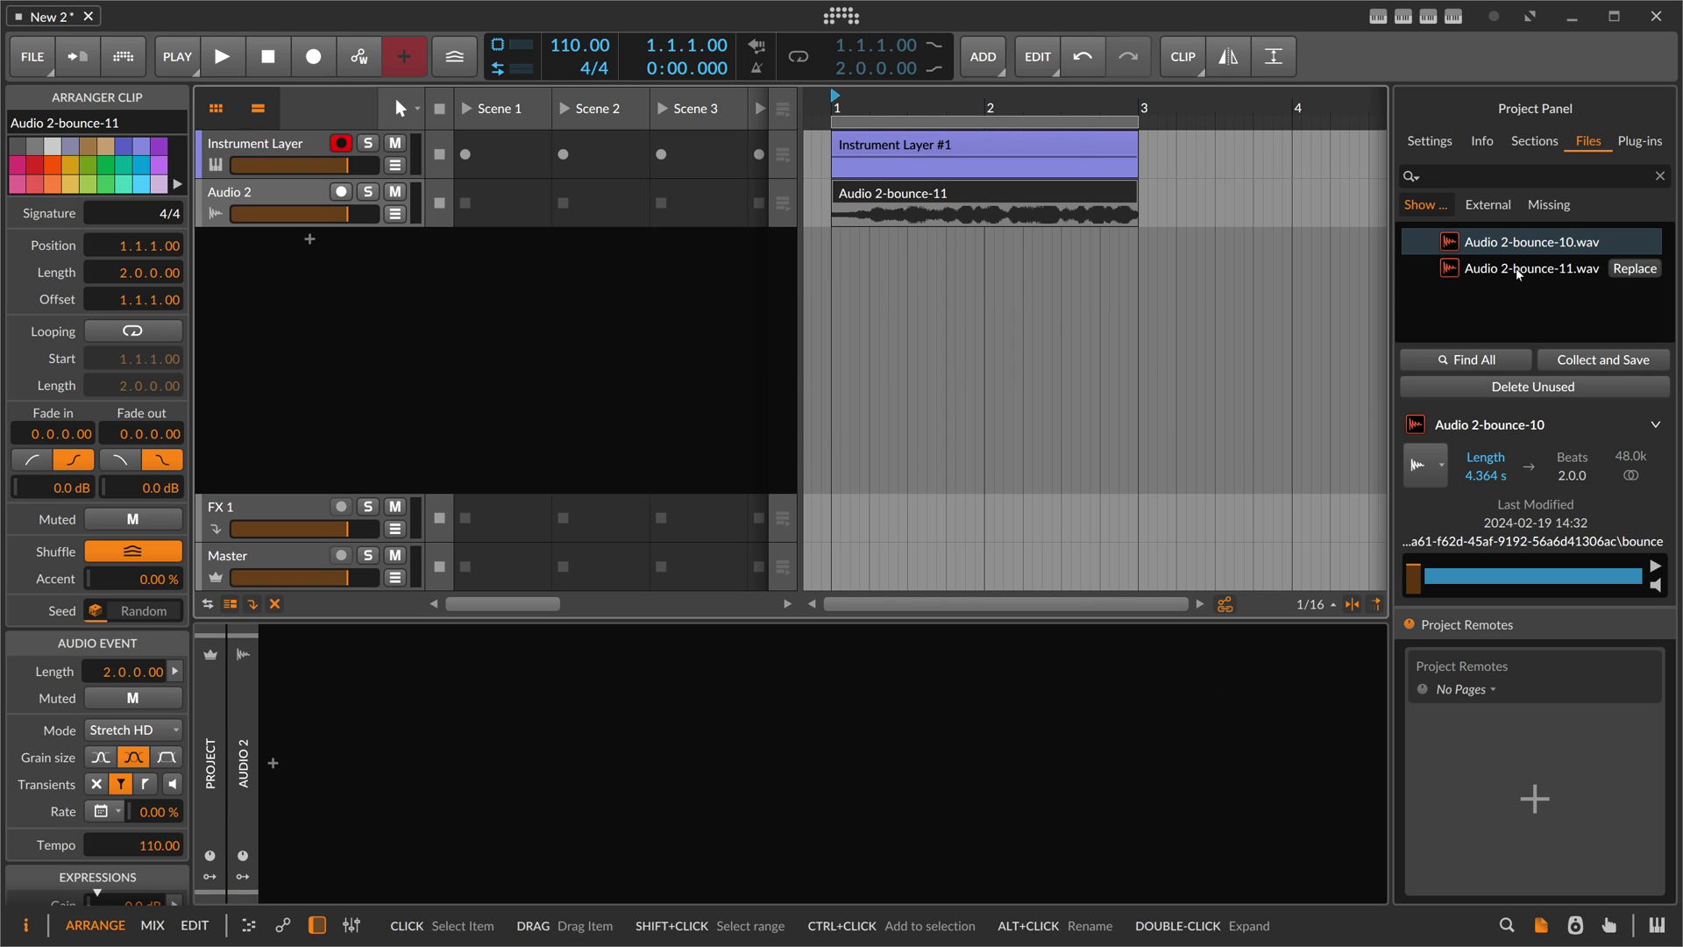
{"action": "left_click_drag", "start_coordinate": [1516, 266], "coordinate": [288, 151]}
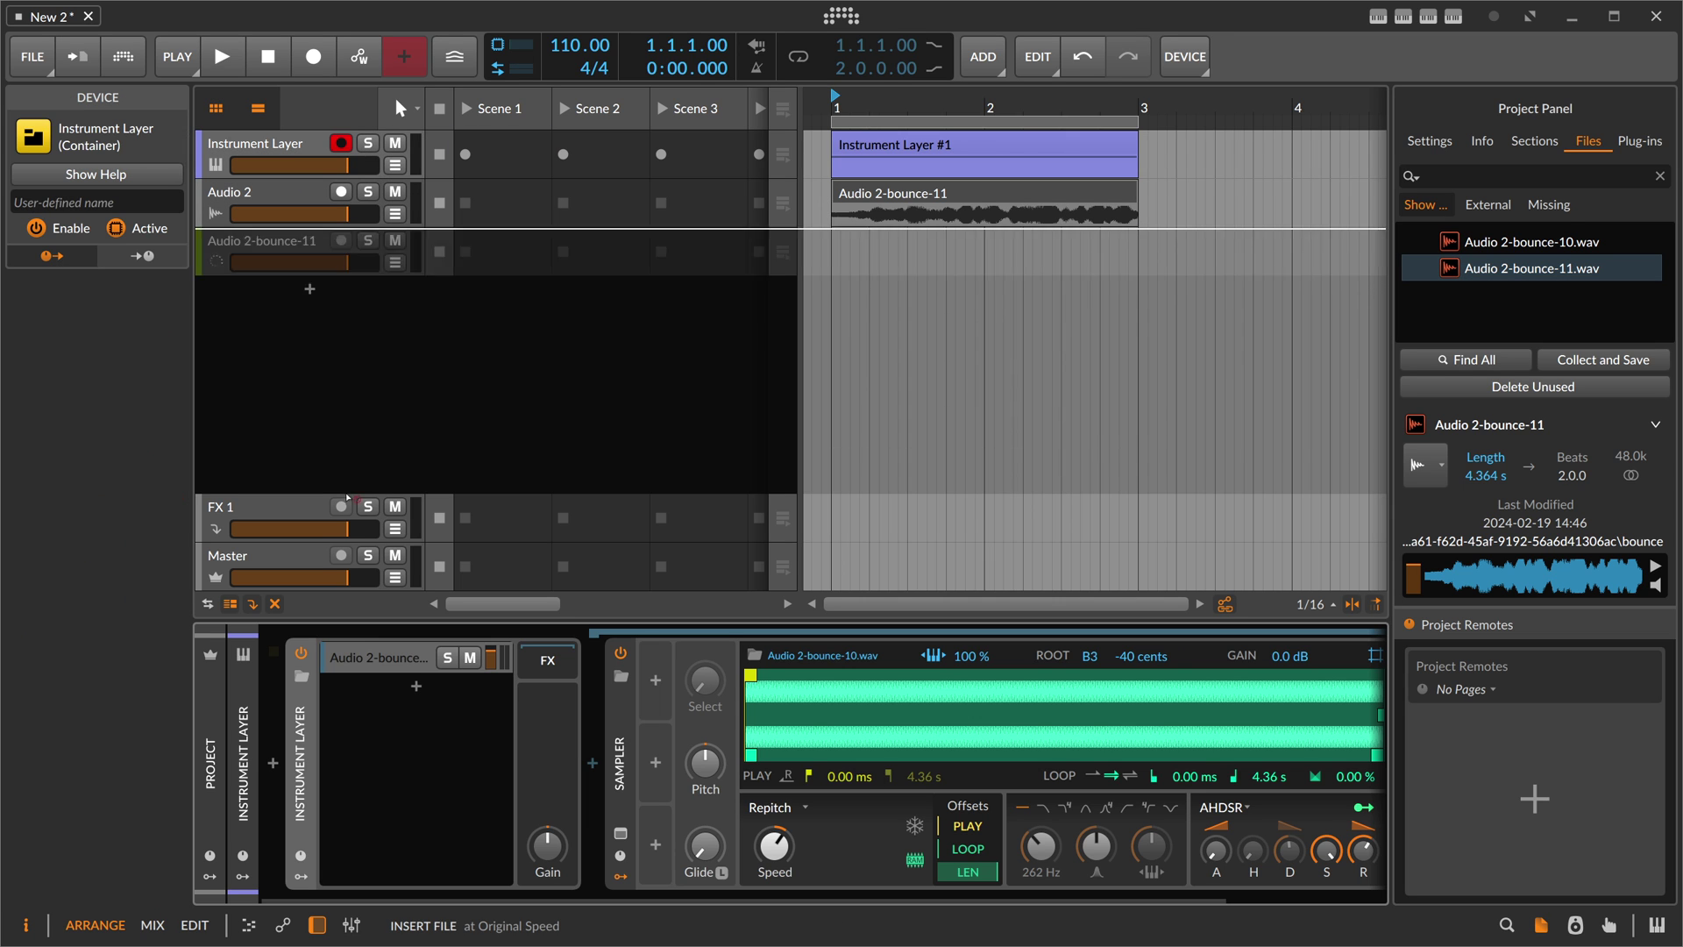
{"action": "left_click", "coordinate": [399, 660]}
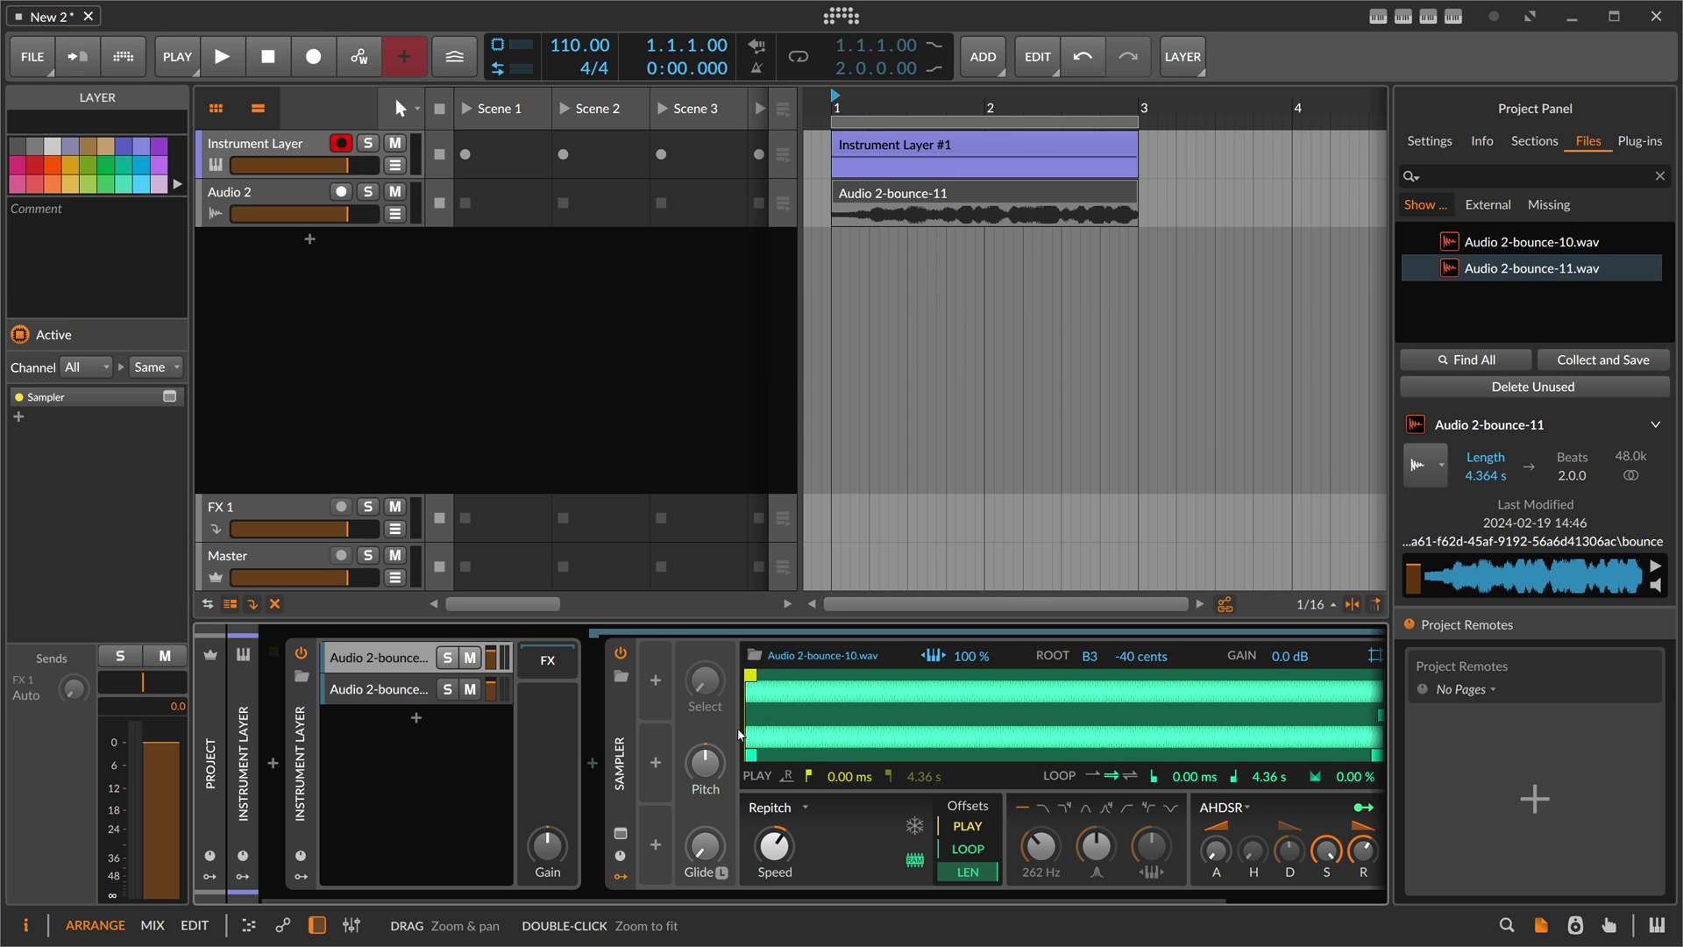
- Delete the Audio 2 track and mute the Audio 2-bounce-11 layer in the Instrument Layer
{"action": "left_click", "coordinate": [438, 691]}
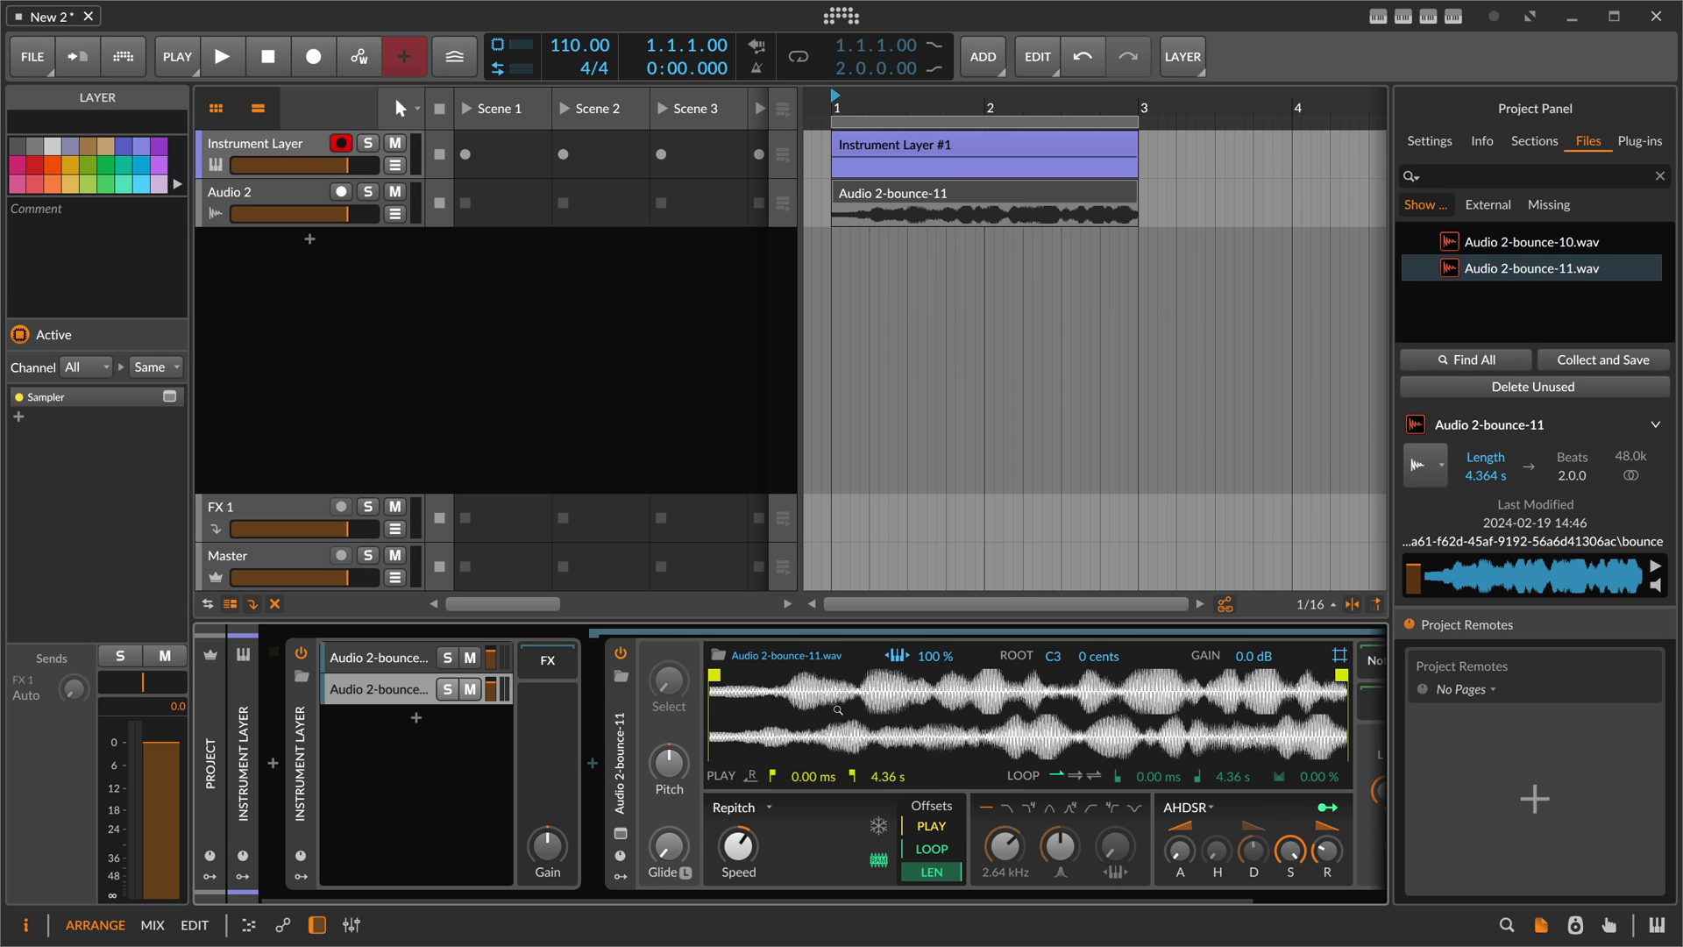
{"action": "left_click", "coordinate": [263, 204]}
{"action": "key", "text": "Delete"}
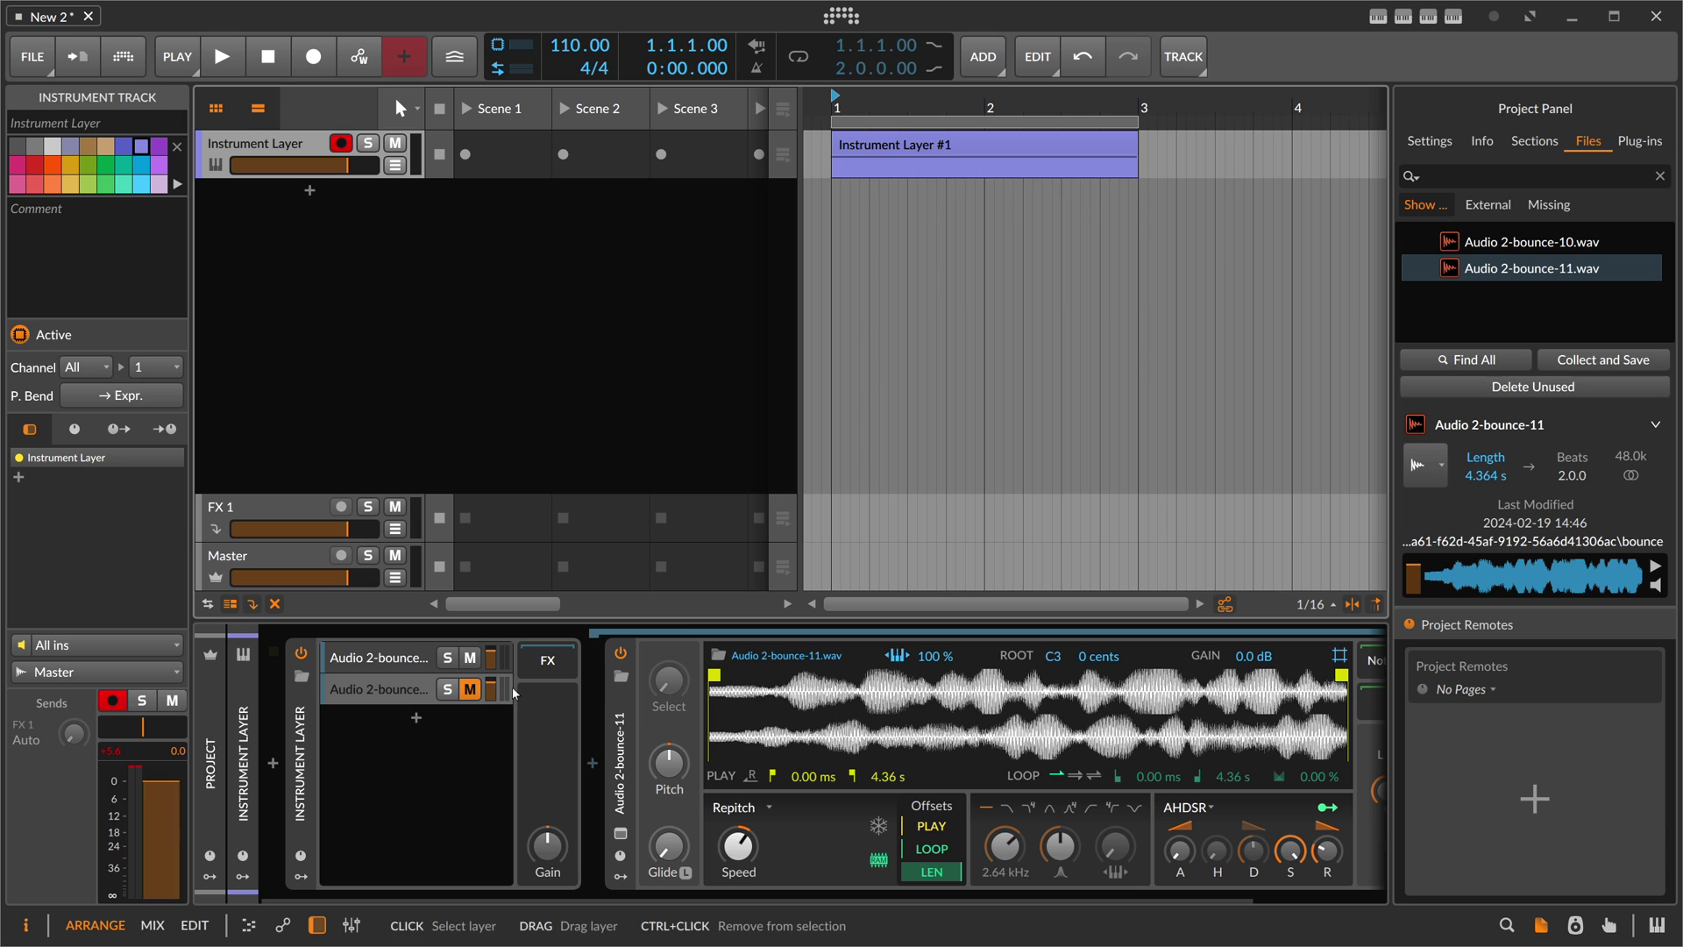
{"action": "scroll", "coordinate": [415, 896], "scroll_direction": "right", "scroll_amount": 1}
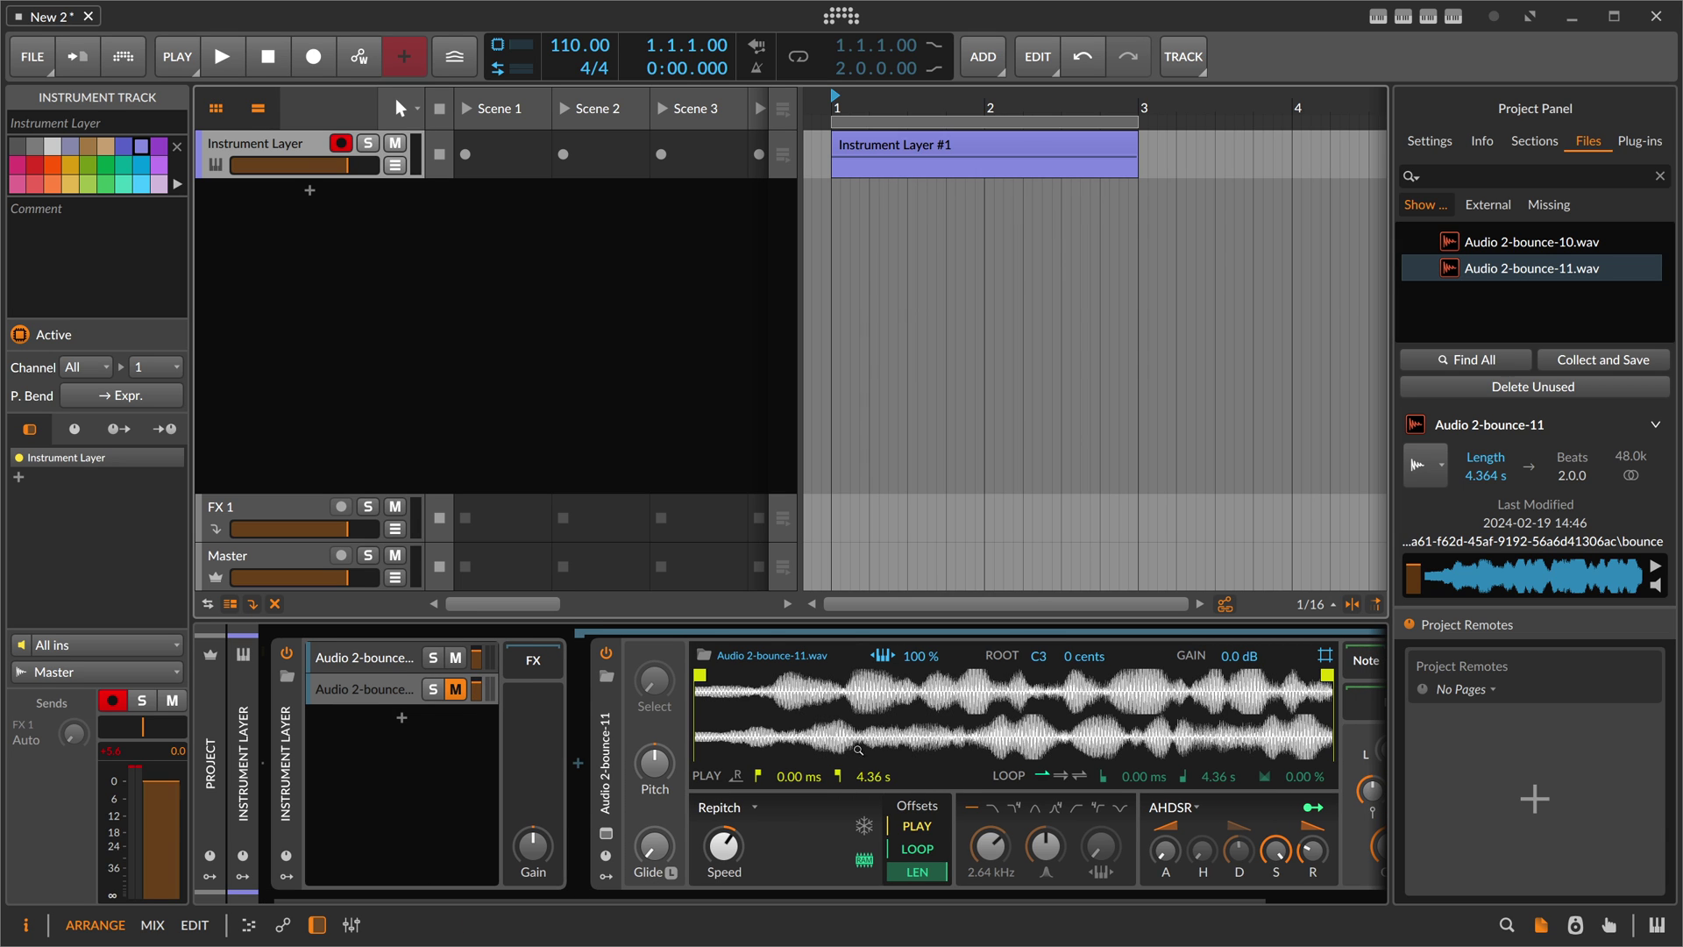
- Add an Audio Rate modulator to the Sampler in the Audio 2-bounce-10 layer
{"action": "left_click", "coordinate": [364, 658]}
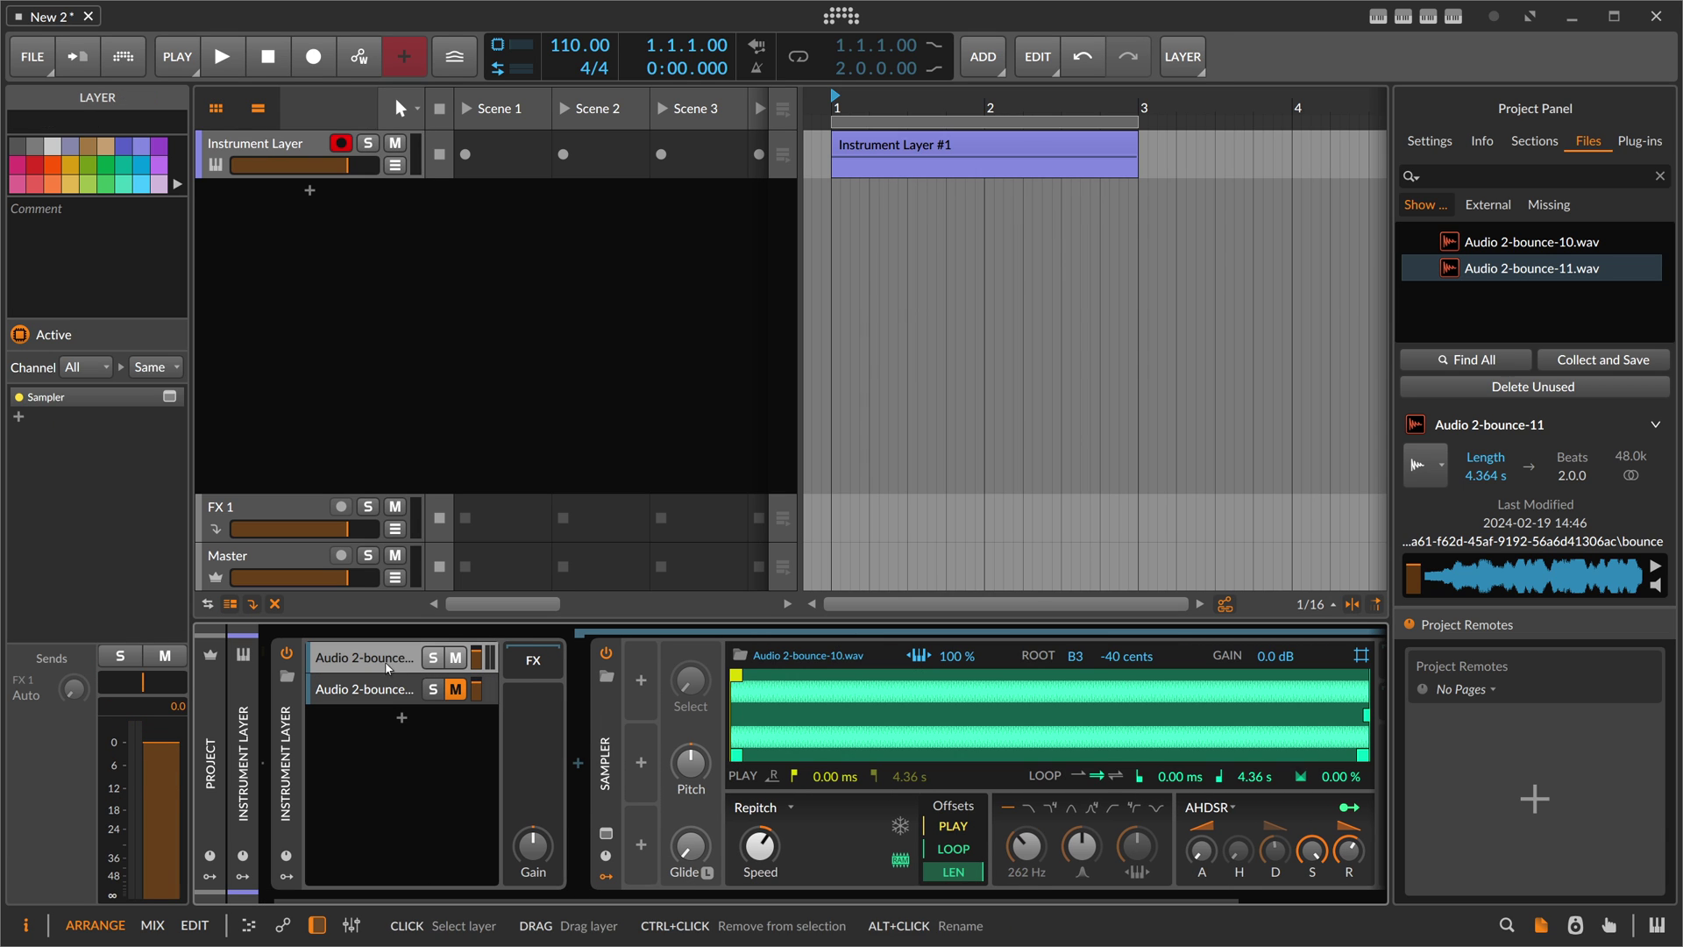
{"action": "left_click", "coordinate": [643, 690]}
{"action": "type", "text": "audio"}
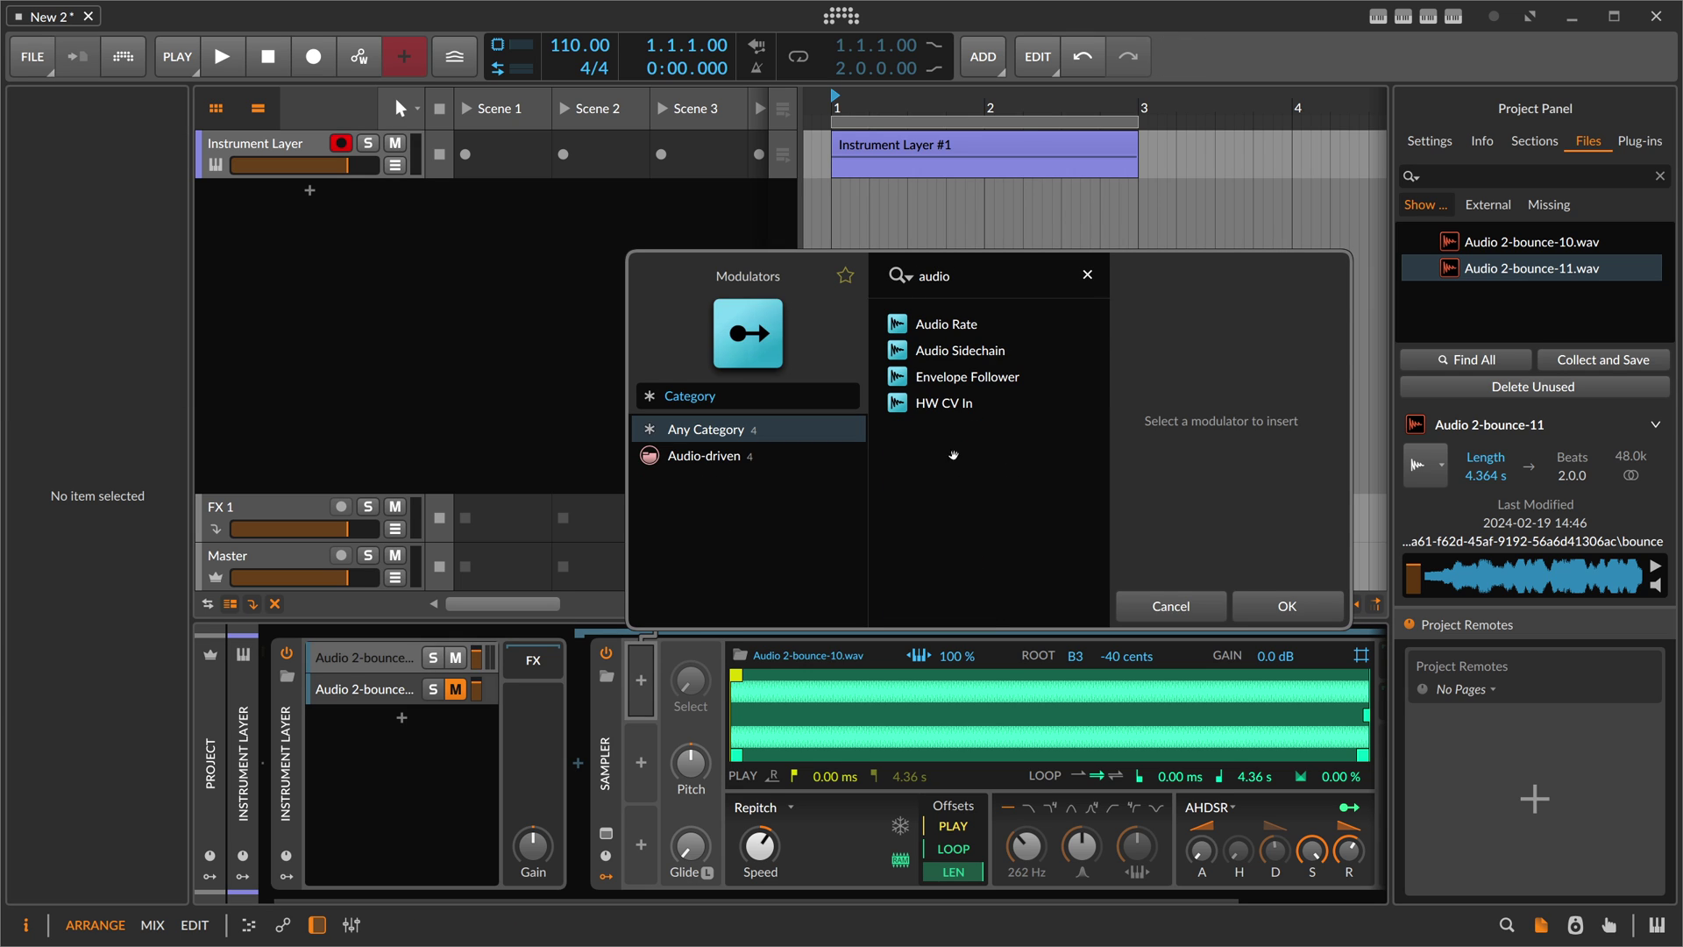
{"action": "key", "text": "Down"}
{"action": "key", "text": "Return"}
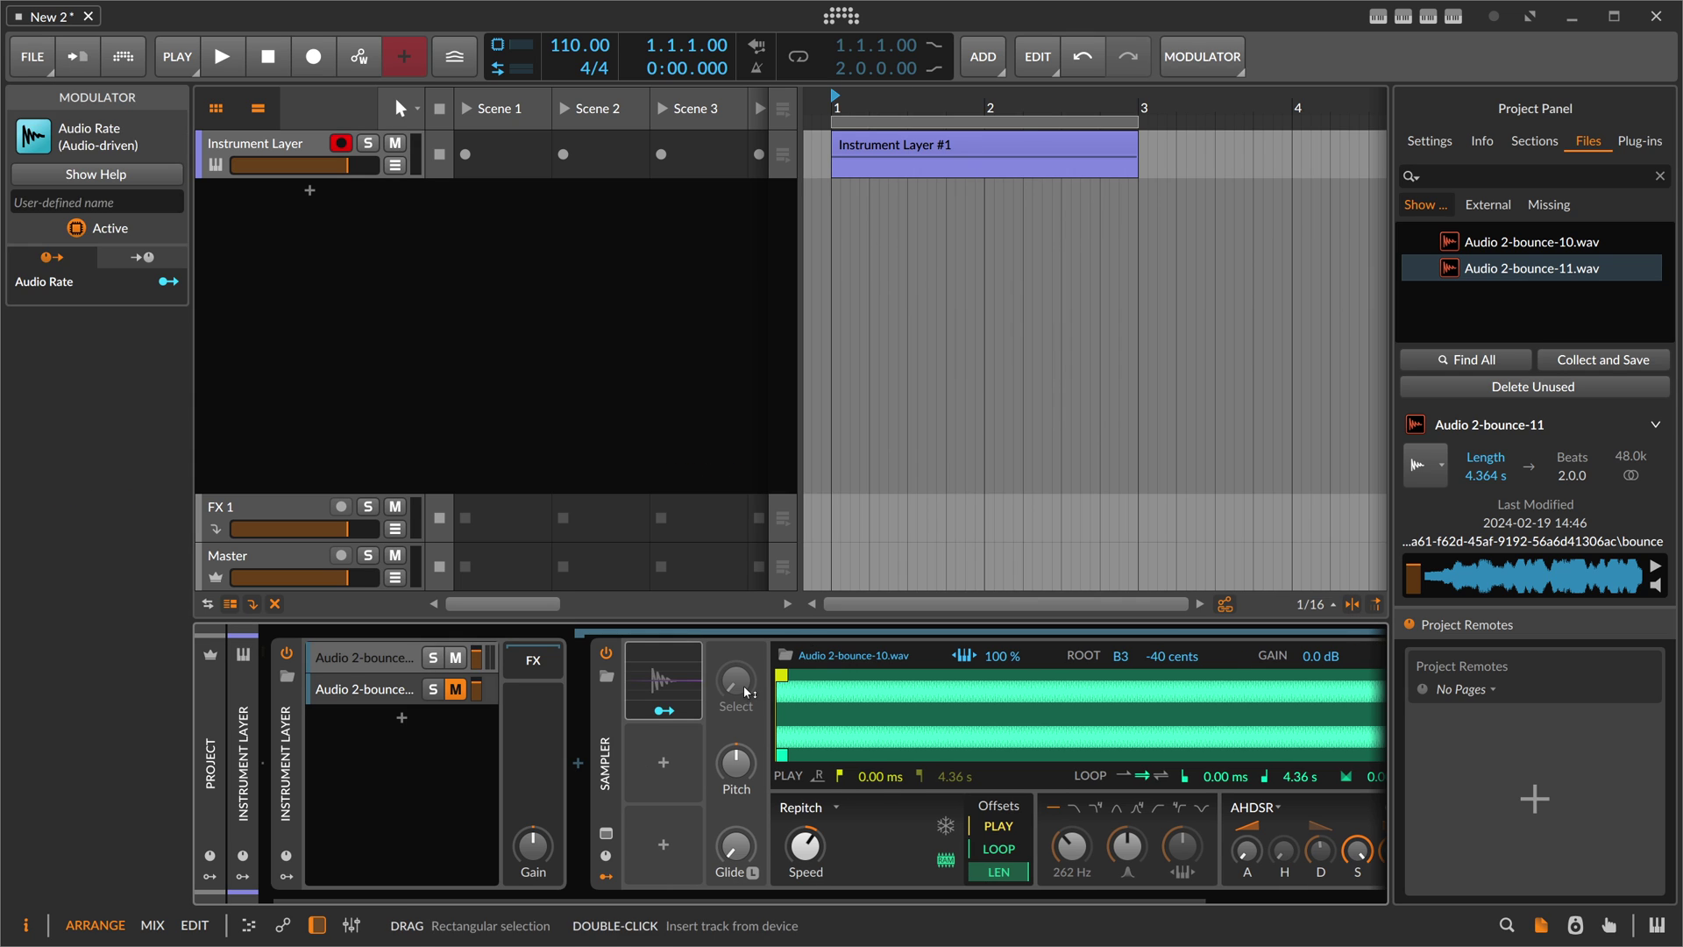
- Rename the second layer in the Instrument Layer as Modulator
{"action": "left_click", "coordinate": [379, 690]}
{"action": "double_click", "coordinate": [378, 690]}
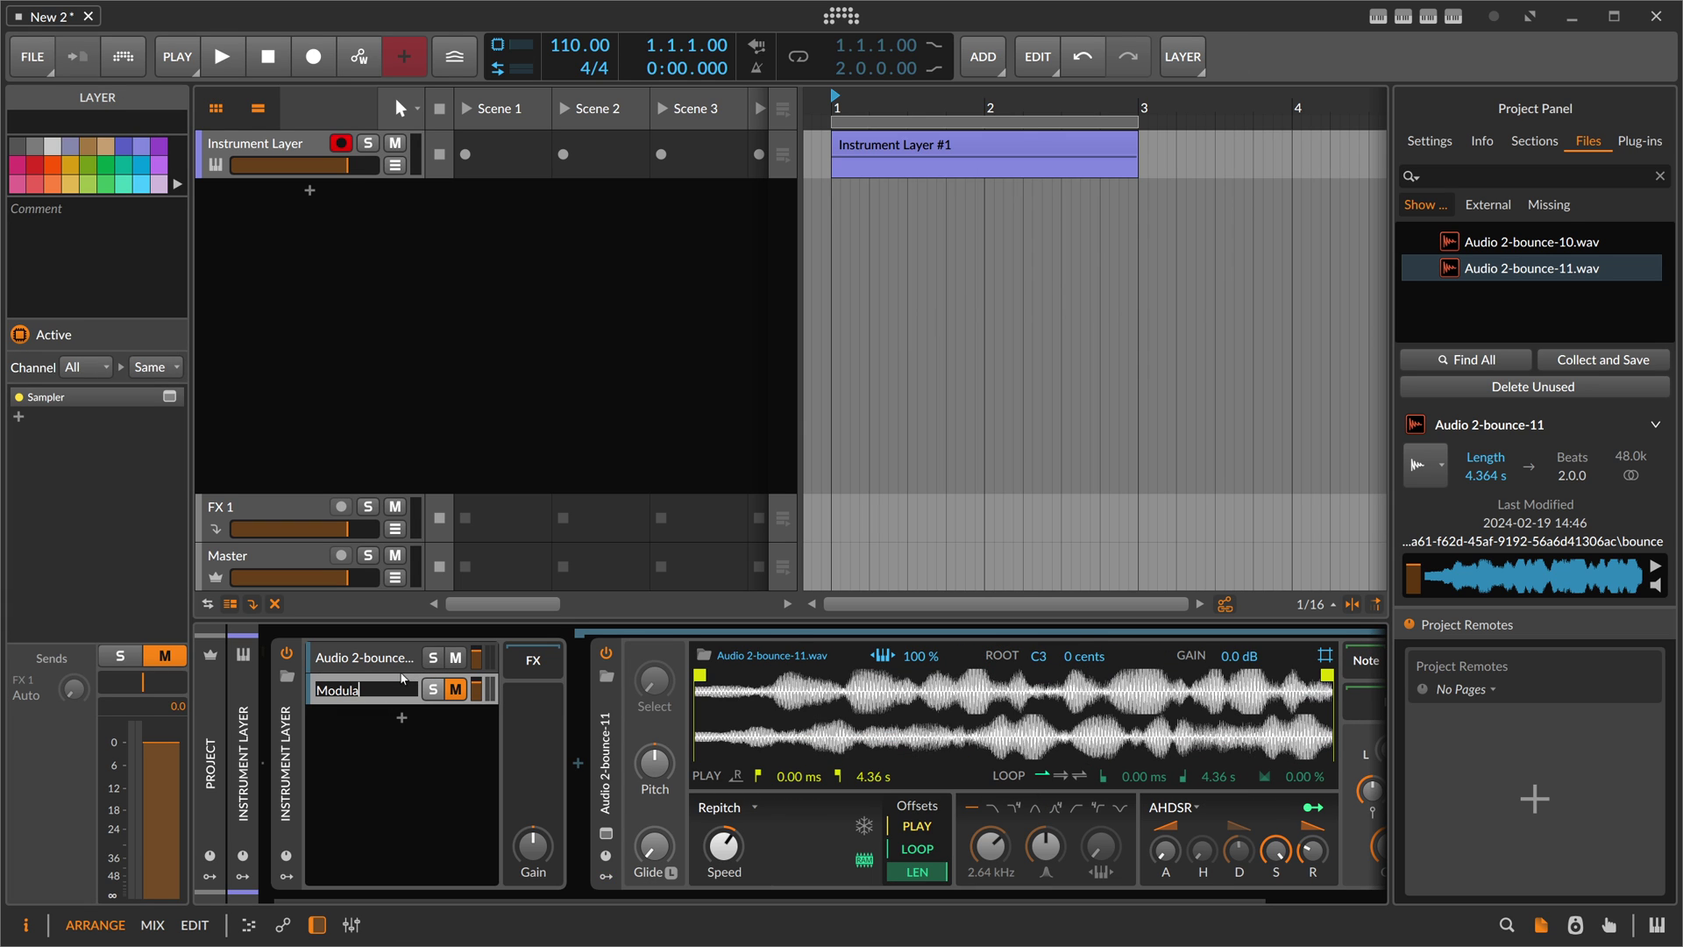
{"action": "type", "text": "Modulator"}
{"action": "key", "text": "Return"}
- Set the source of the Audio Rate modulator in the Audio 2-bounce-10 layer to Modulator (PRE)
{"action": "left_click", "coordinate": [412, 665]}
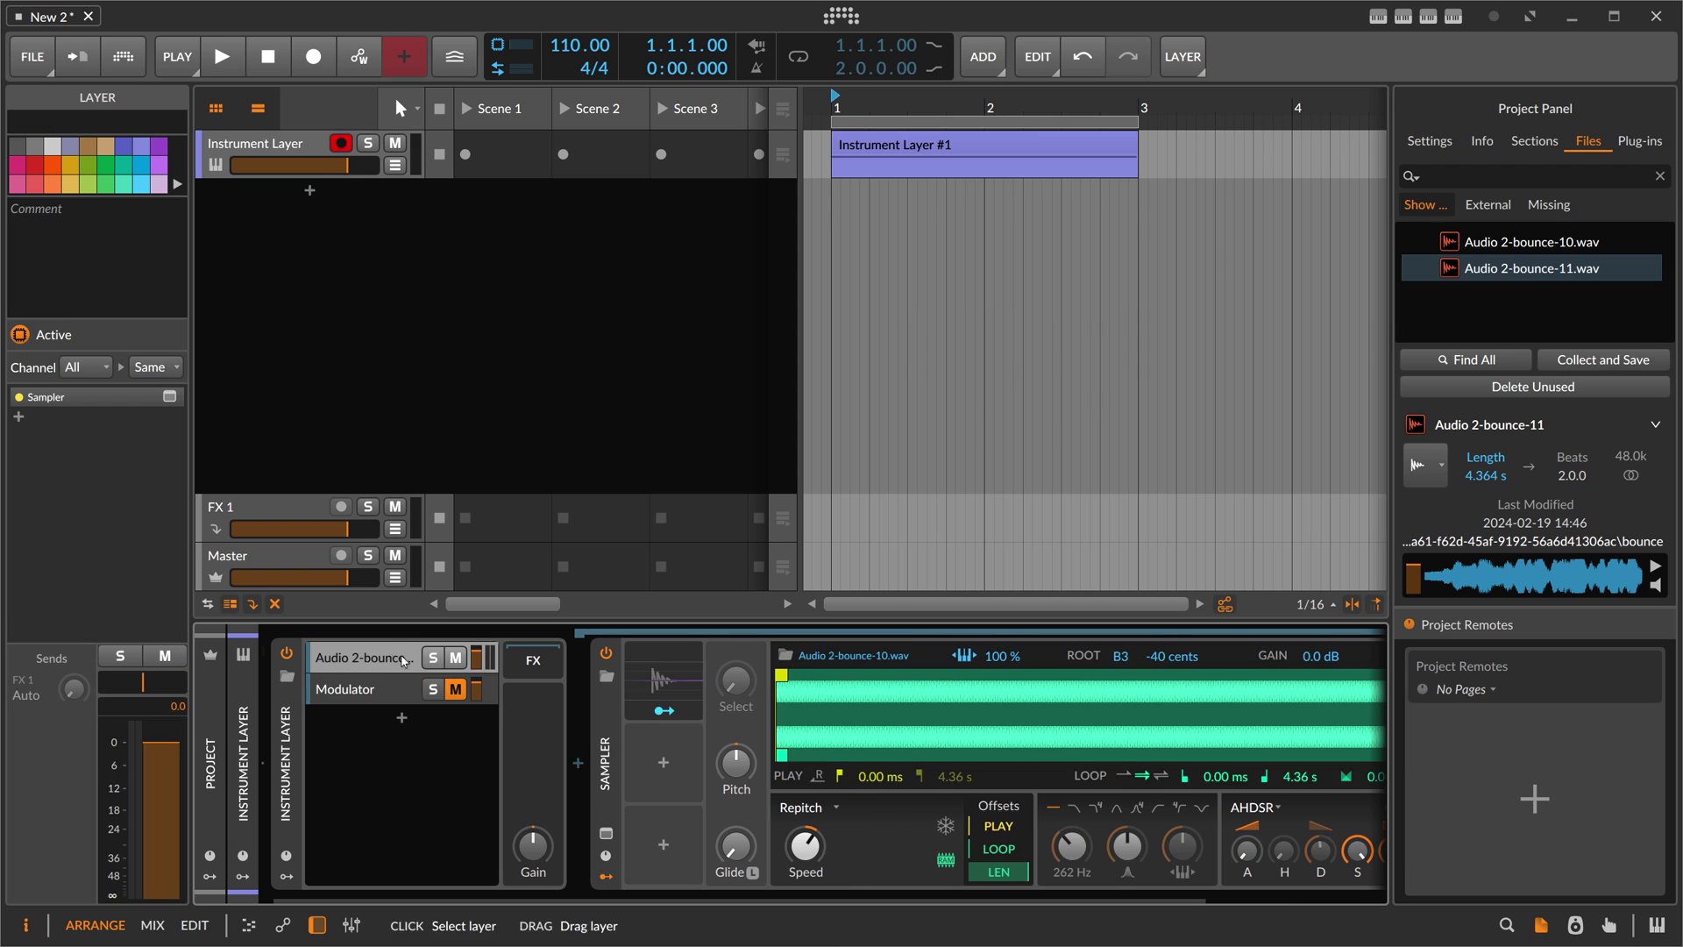
{"action": "left_click", "coordinate": [664, 684]}
{"action": "left_click", "coordinate": [783, 680]}
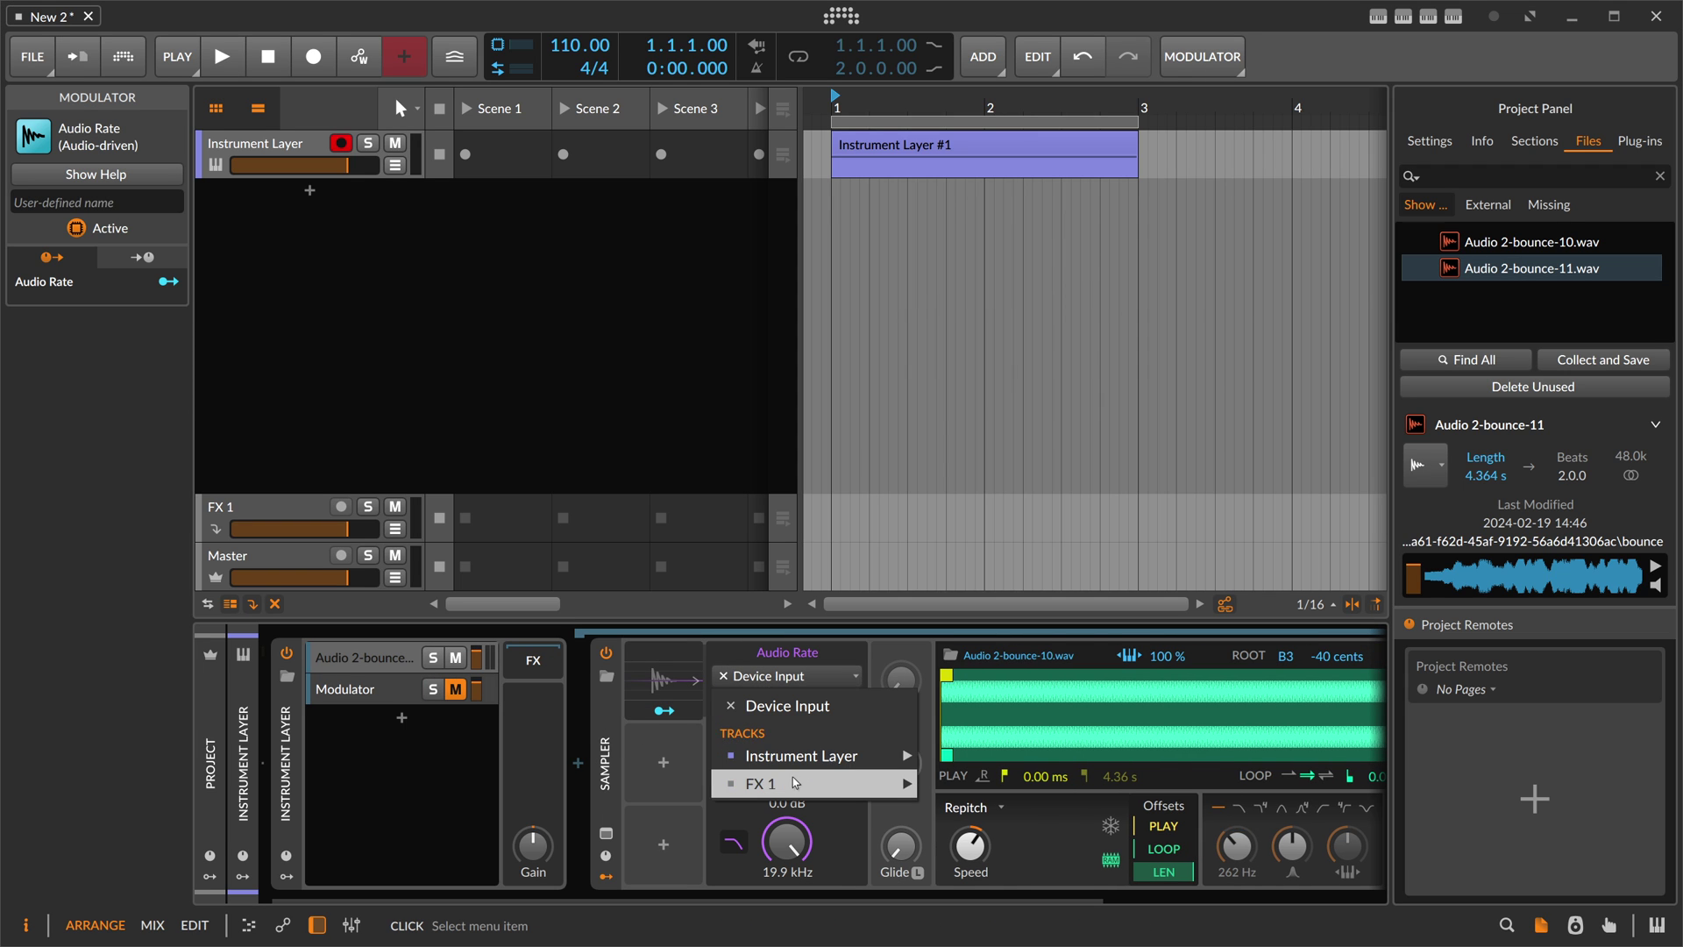
{"action": "mouse_move", "coordinate": [798, 756]}
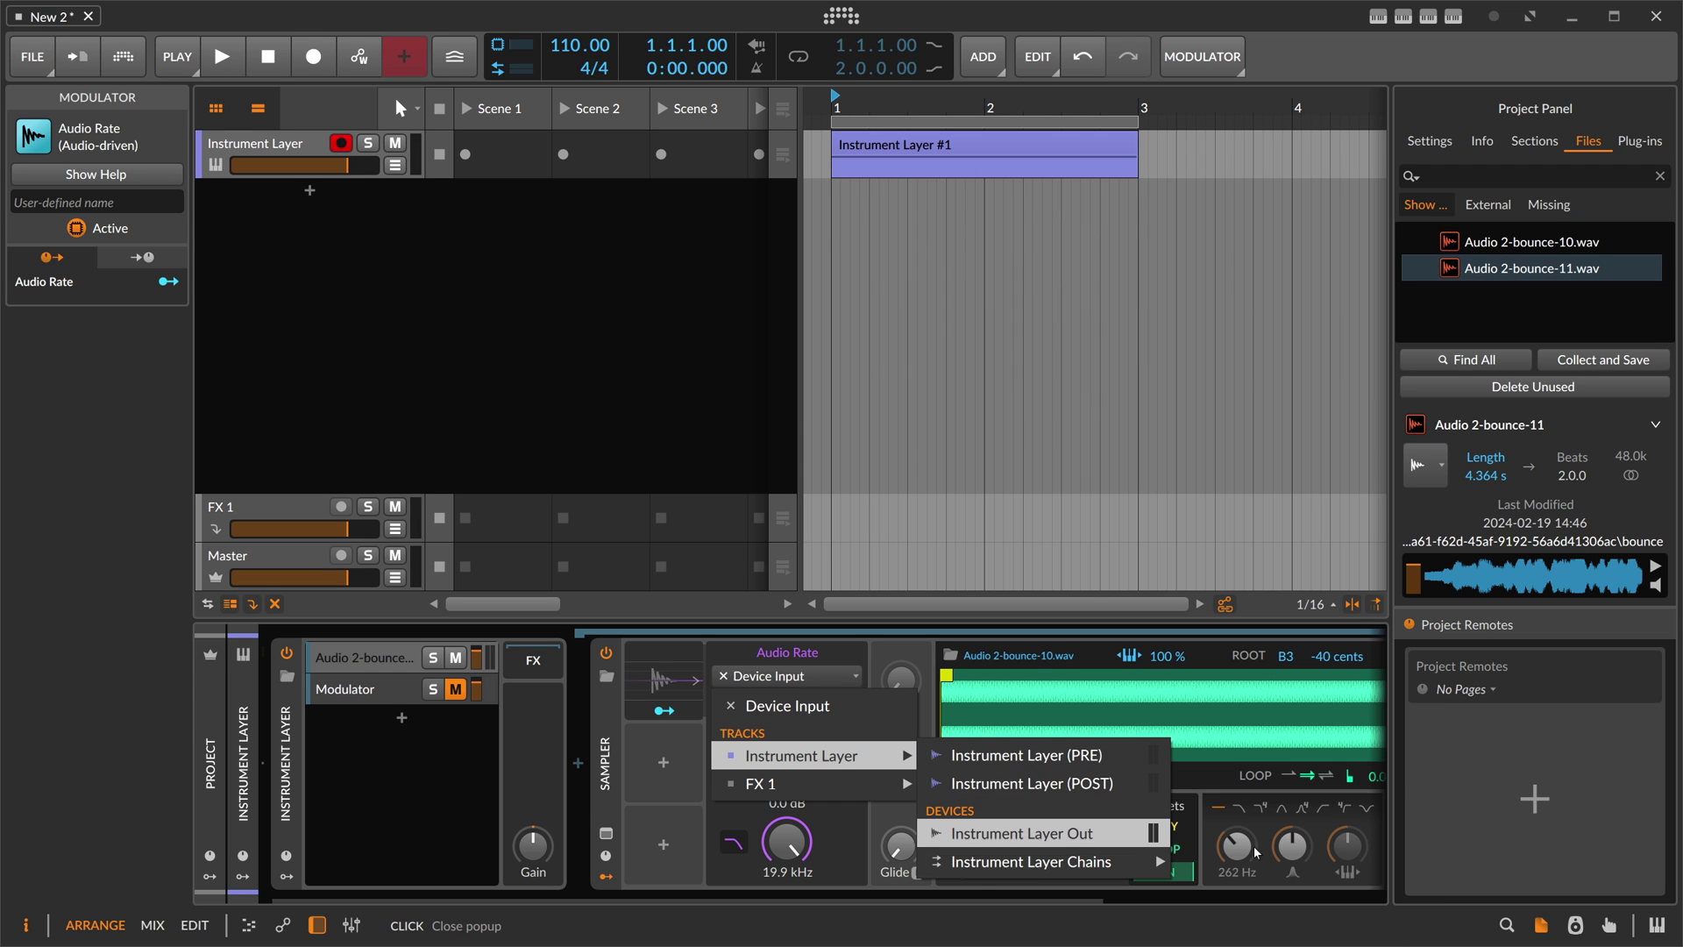
{"action": "mouse_move", "coordinate": [1140, 863]}
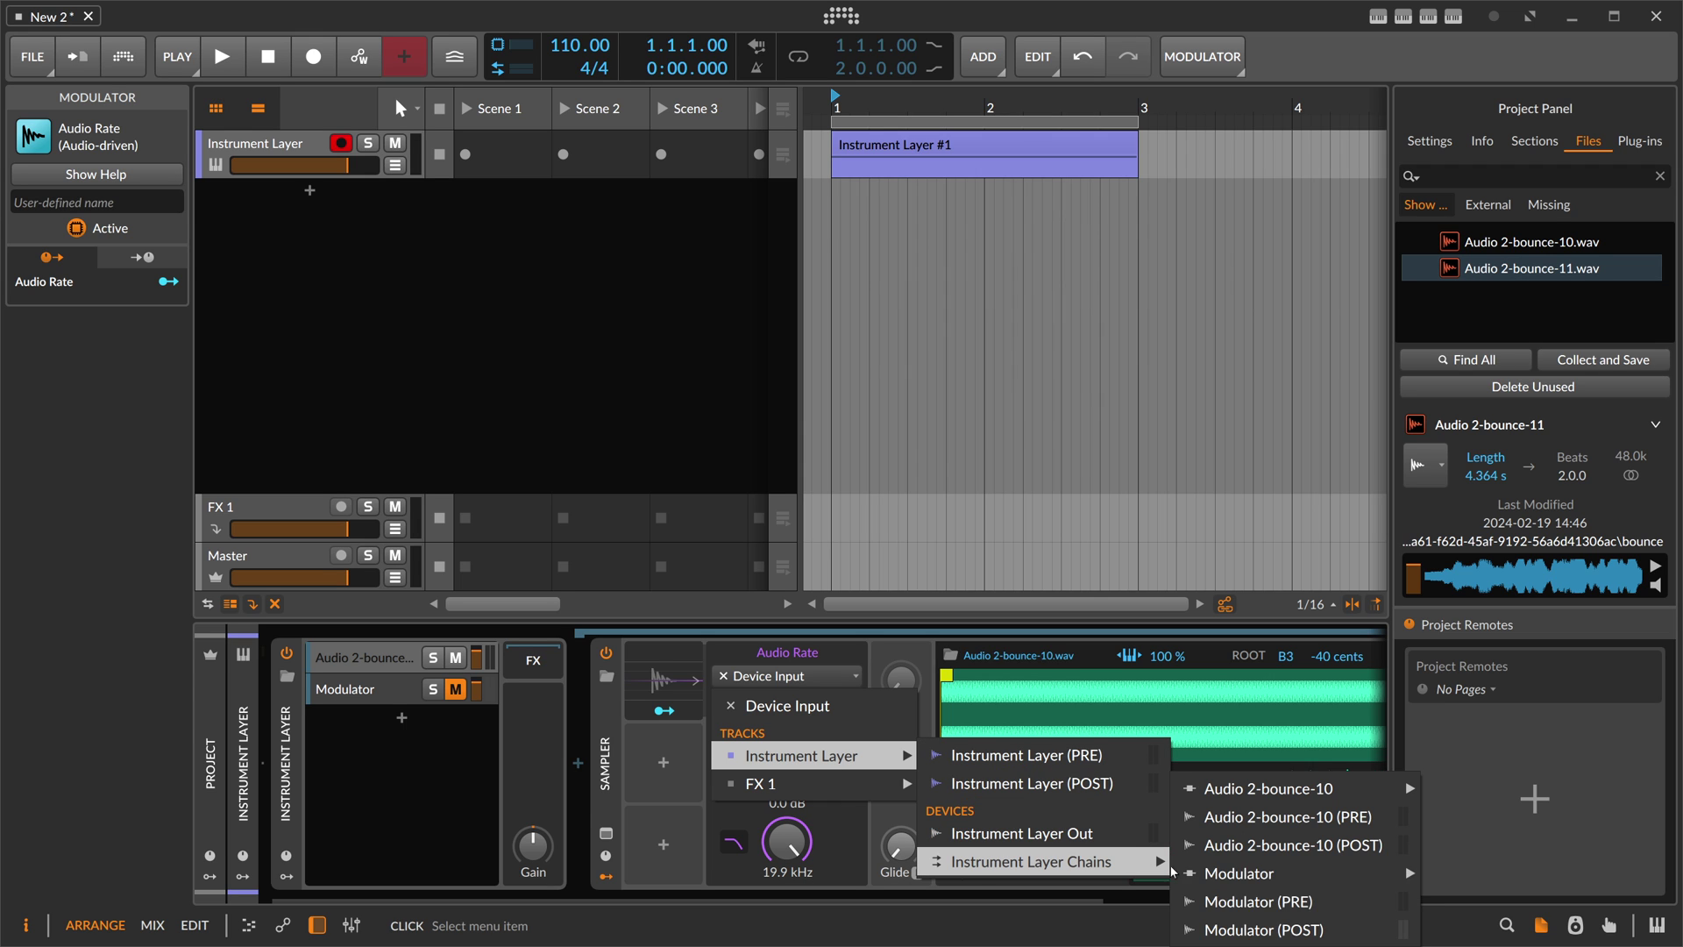
{"action": "left_click", "coordinate": [1280, 904]}
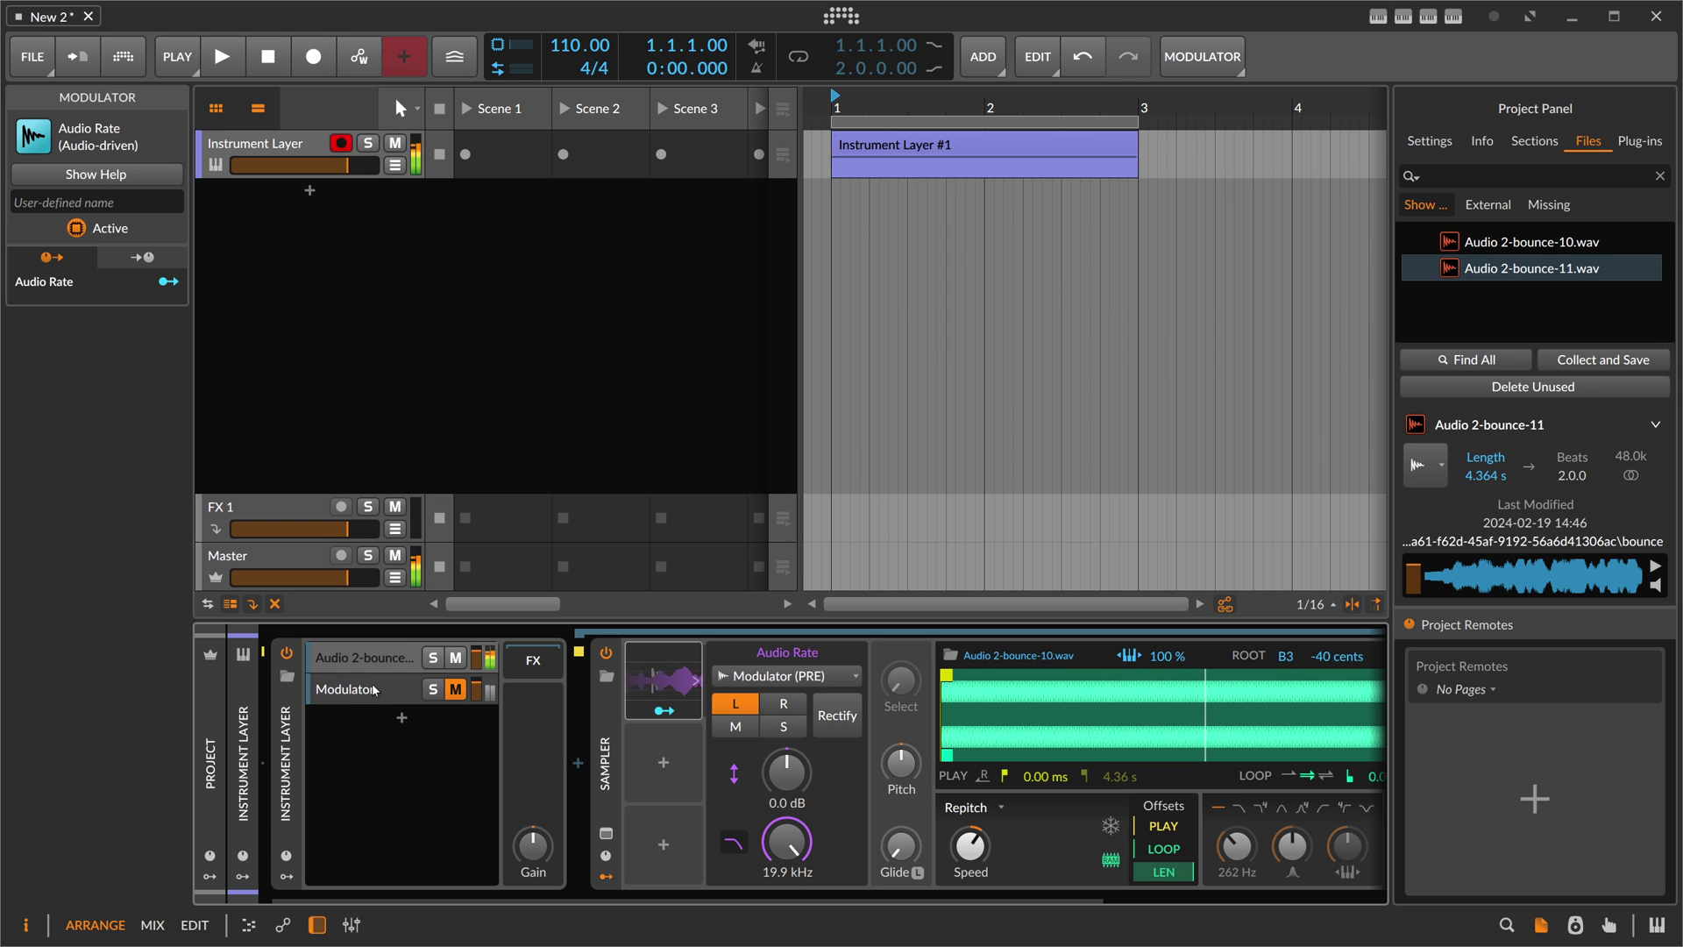
- Turn on forward looping for the sample in the Modulator layer
{"action": "left_click", "coordinate": [663, 710]}
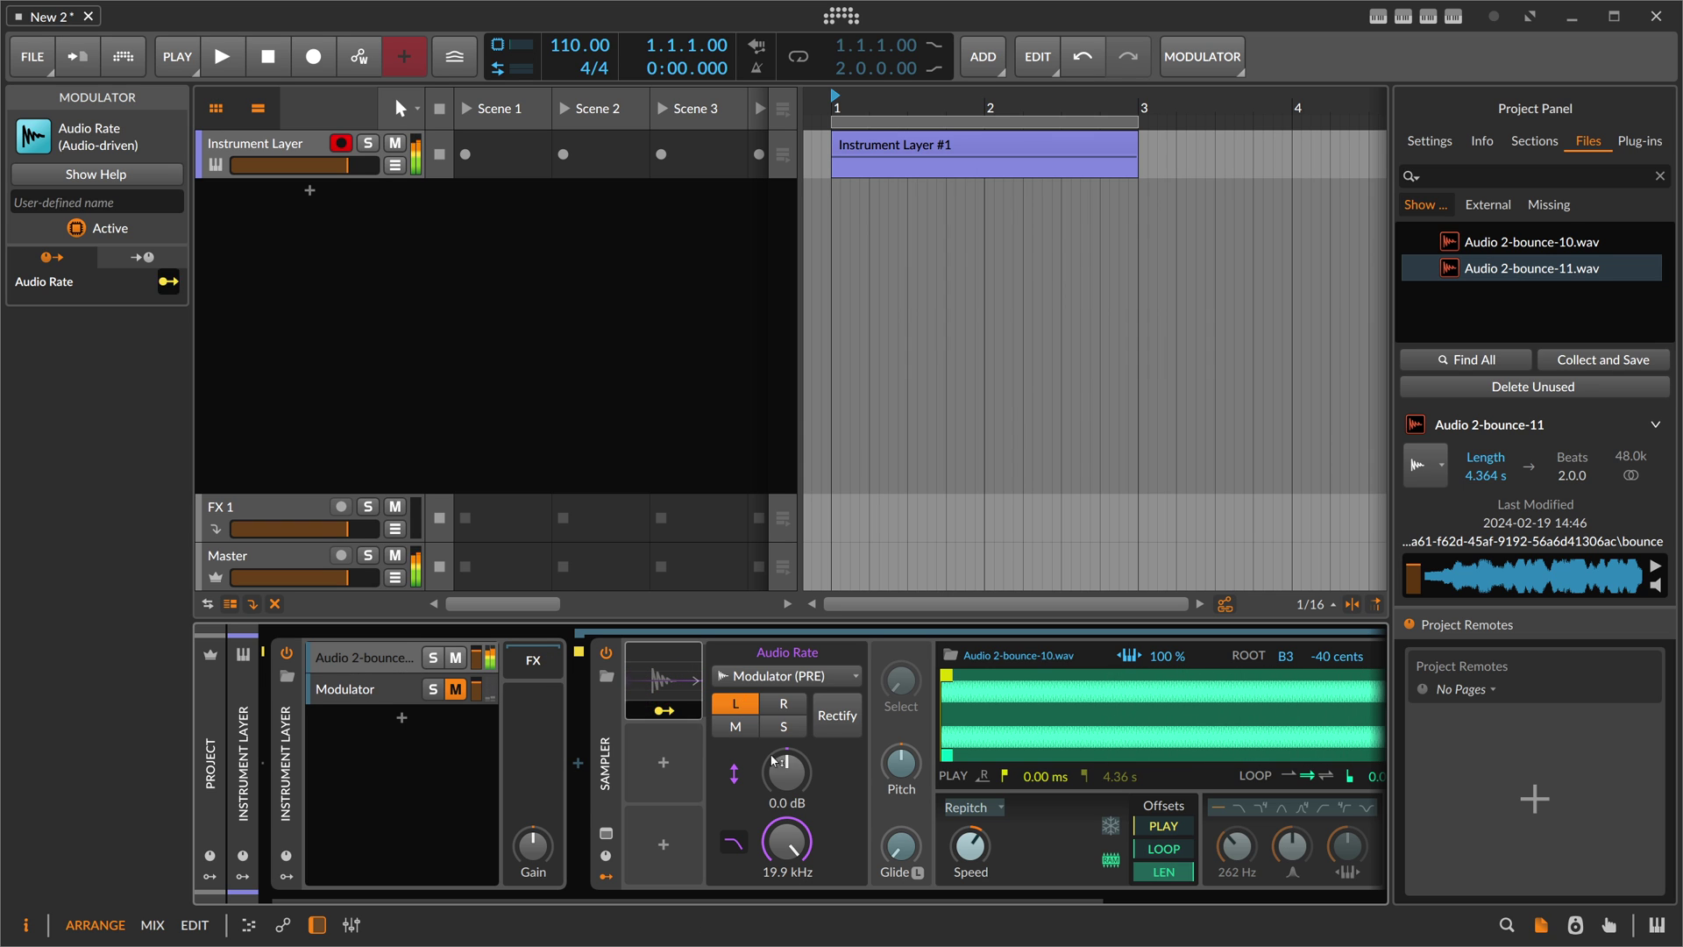
{"action": "left_click", "coordinate": [394, 693]}
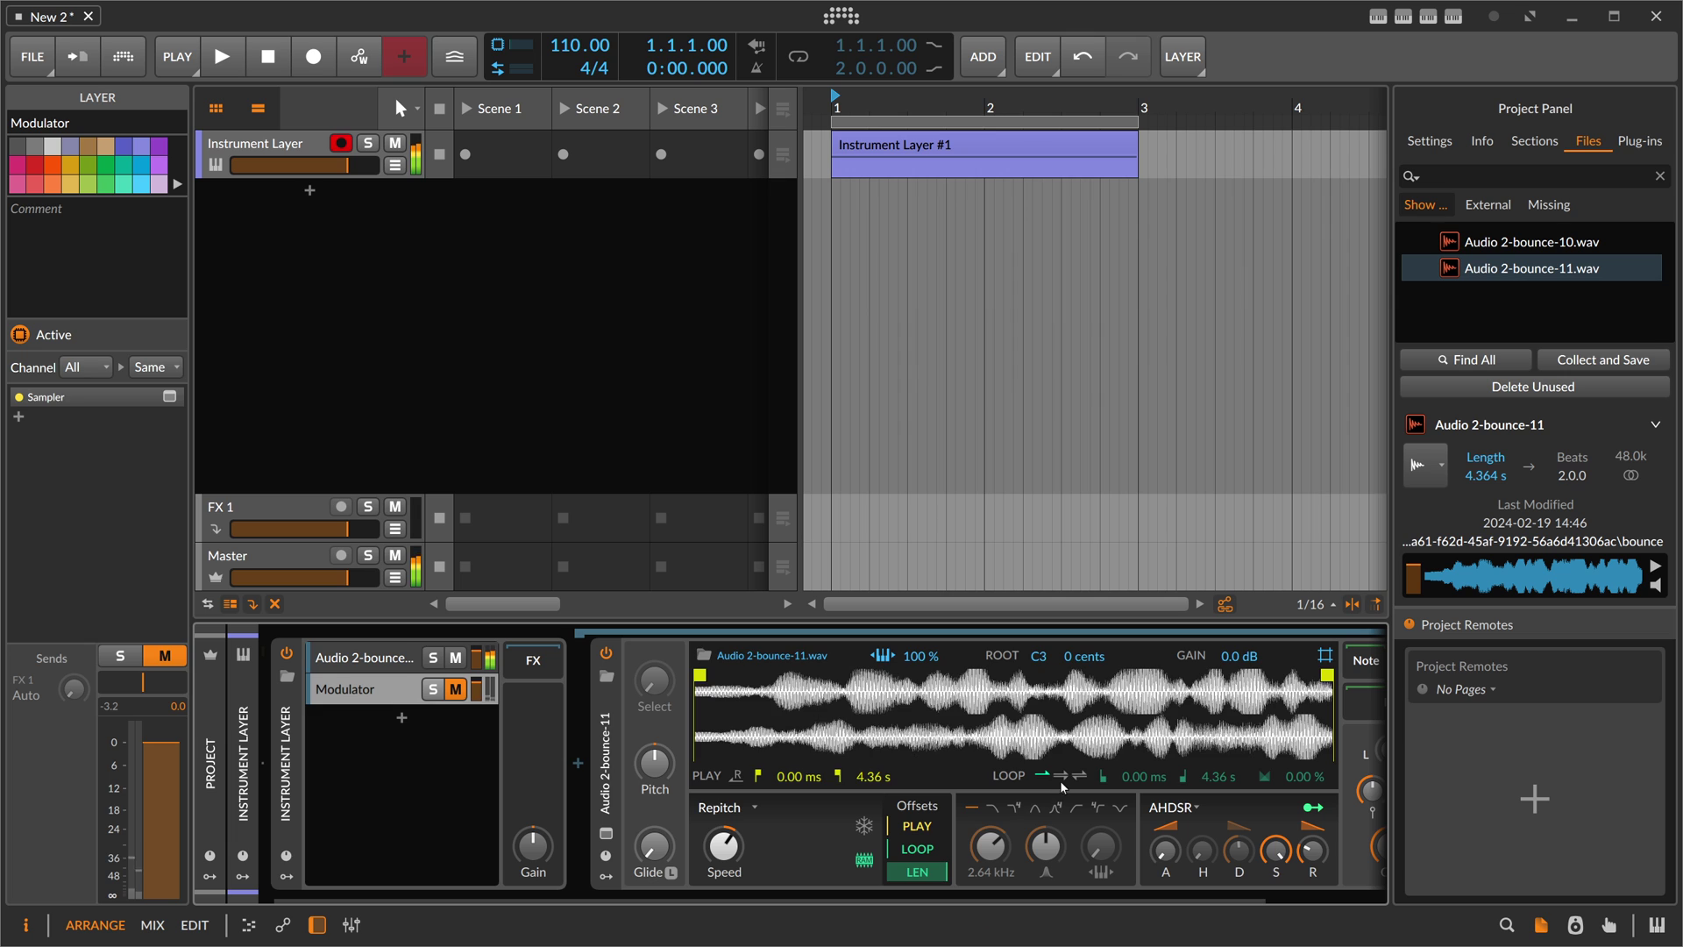
{"action": "key", "text": "Escape"}
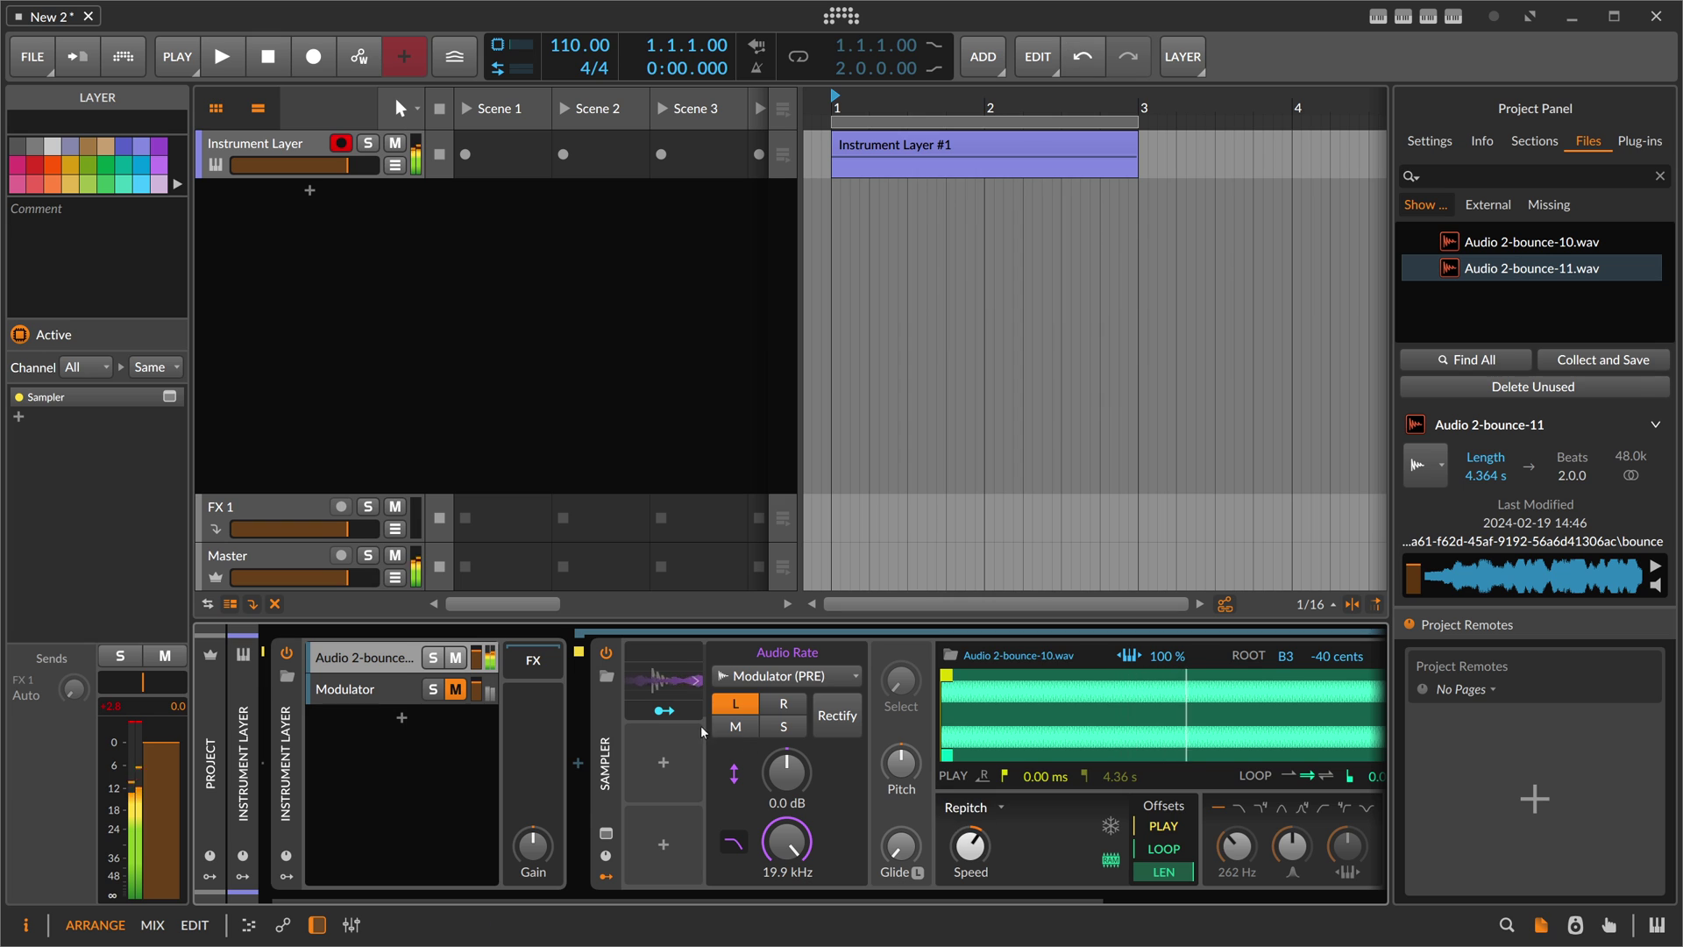
- Map the Audio Rate modulator to the Speed of the Sampler in the Audio 2-bounce-10 layer
{"action": "left_click", "coordinate": [675, 710]}
{"action": "left_click_drag", "start_coordinate": [970, 845], "coordinate": [970, 812]}
{"action": "left_click_drag", "start_coordinate": [585, 902], "coordinate": [1091, 905]}
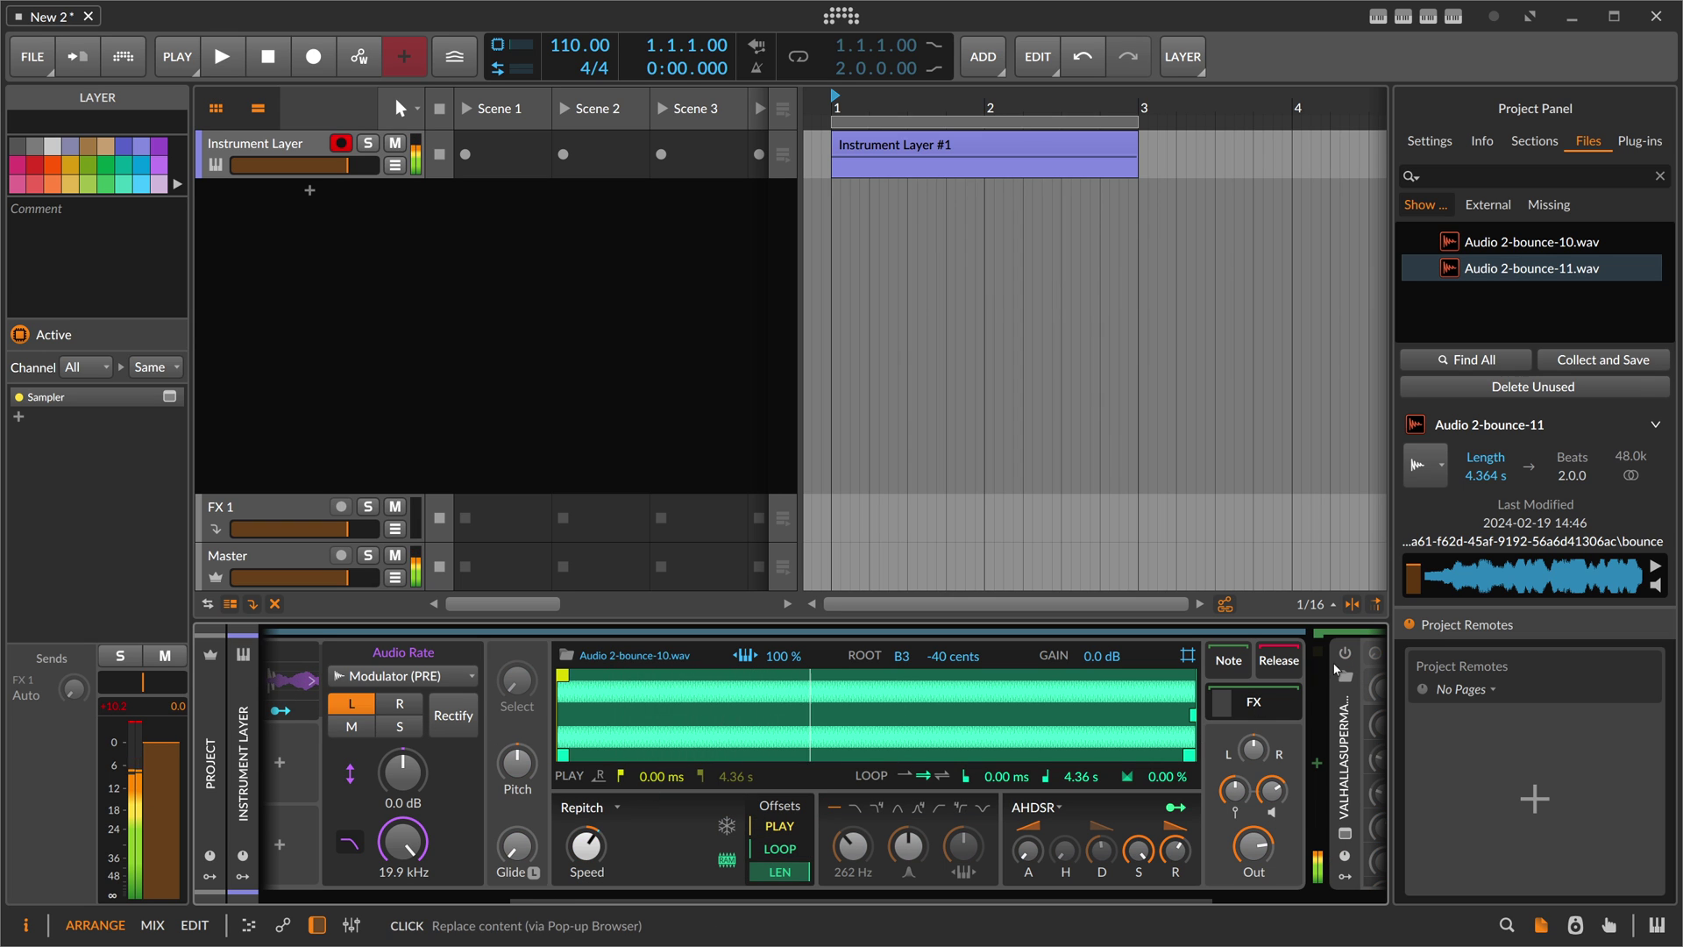
{"action": "left_click_drag", "start_coordinate": [587, 846], "coordinate": [587, 840]}
- Raise the Audio Rate modulator's gain to +6.2 dB and set its Speed modulation amount to 1.126
{"action": "scroll", "coordinate": [586, 789], "scroll_direction": "left", "scroll_amount": 3}
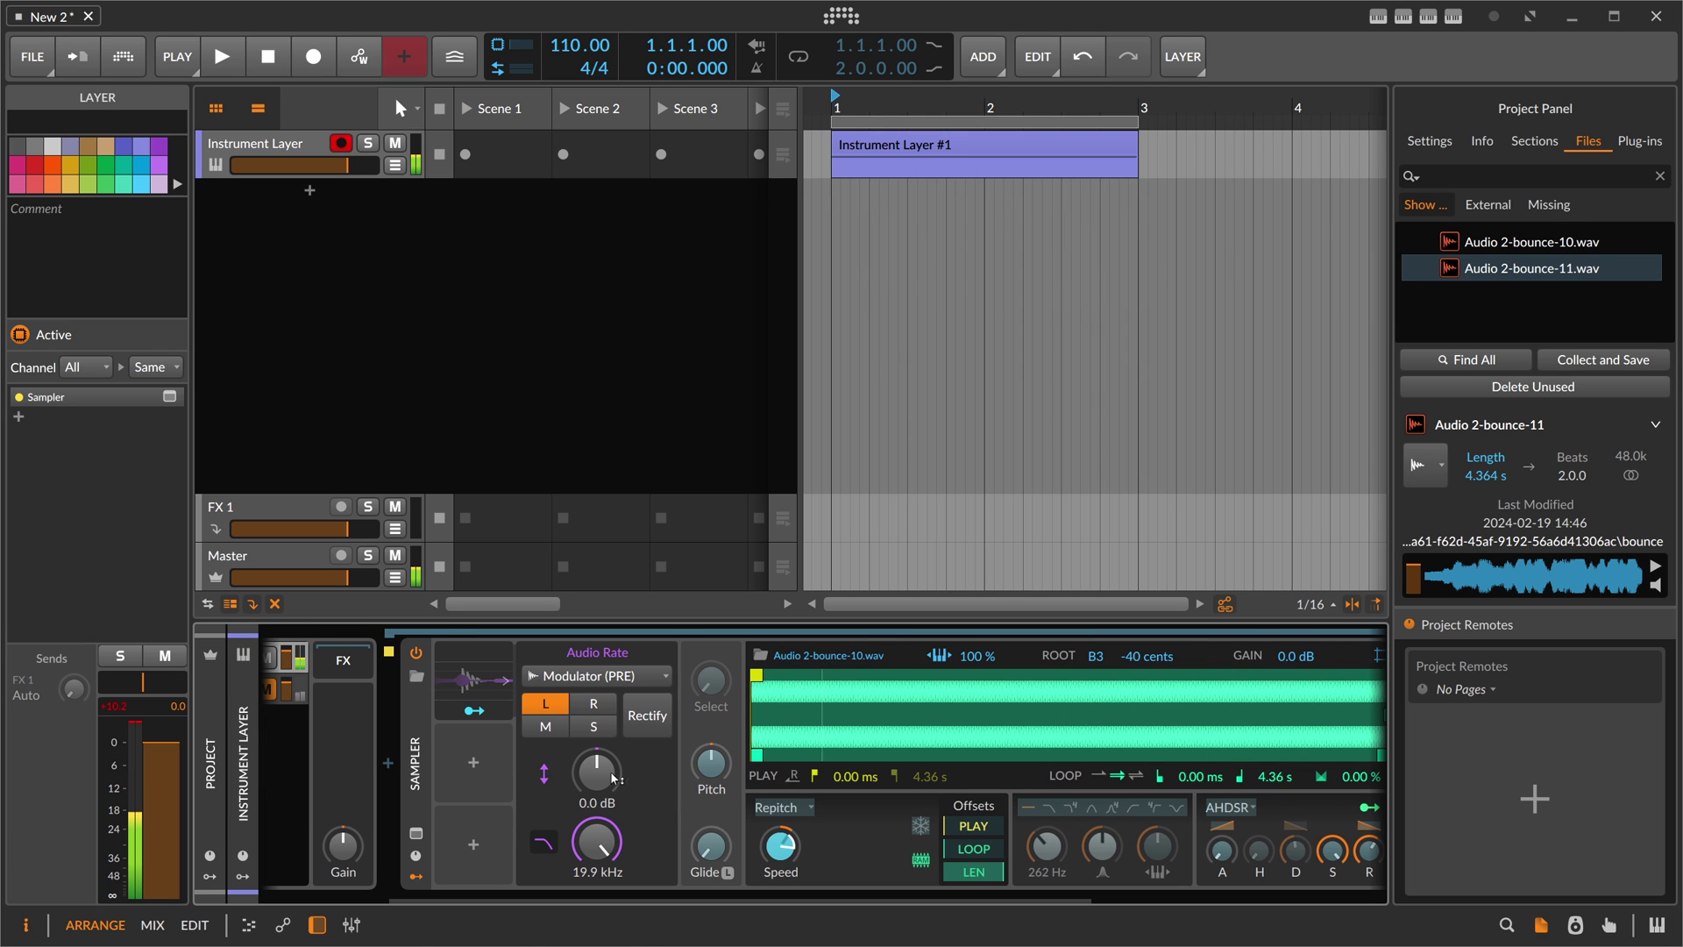
{"action": "left_click_drag", "start_coordinate": [596, 771], "coordinate": [626, 792]}
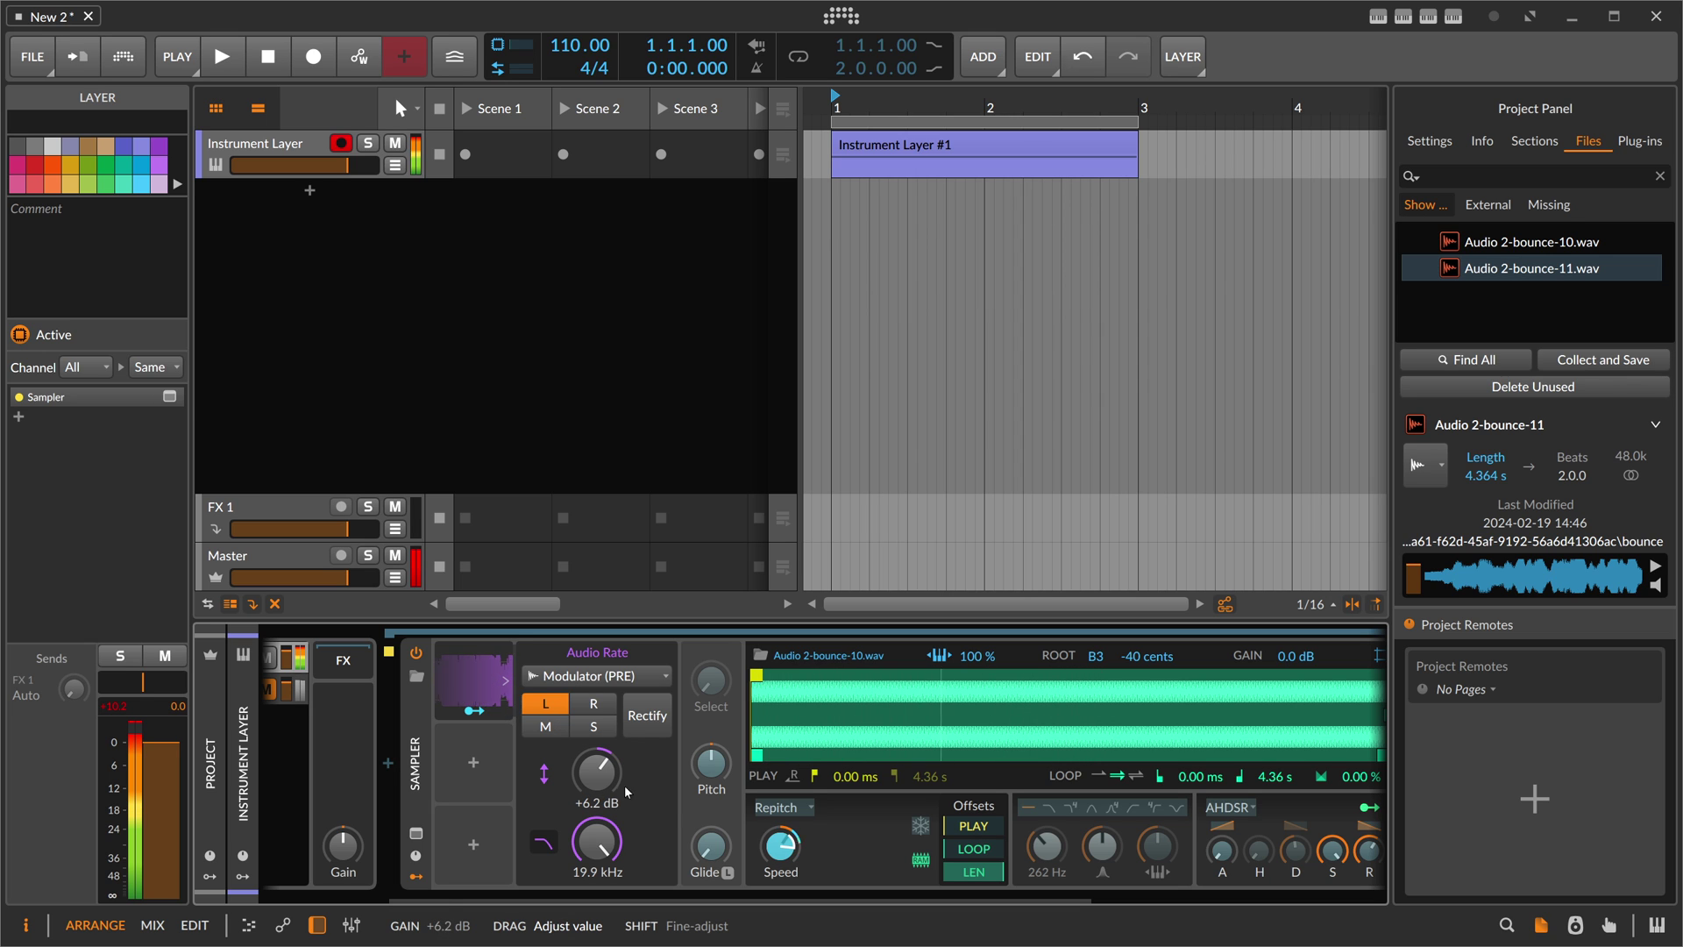
{"action": "left_click_drag", "start_coordinate": [780, 846], "coordinate": [780, 799]}
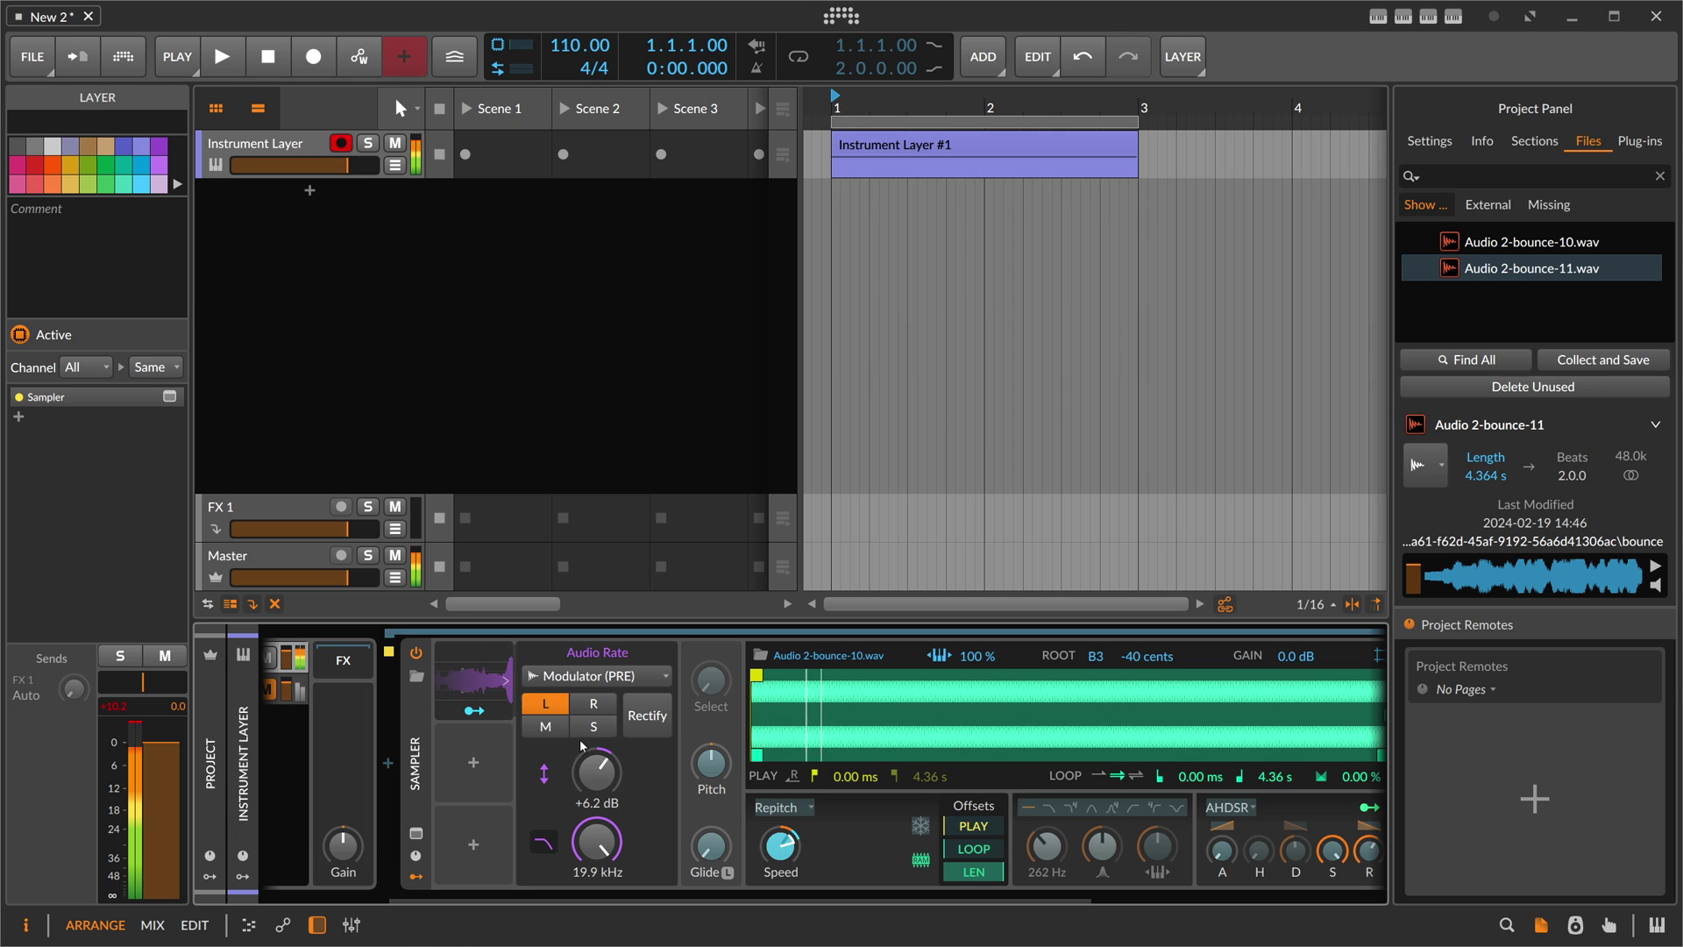
- Review the Sampler settings of both layers and unmute the Modulator layer
{"action": "scroll", "coordinate": [402, 713], "scroll_direction": "left", "scroll_amount": 3}
{"action": "left_click", "coordinate": [324, 690]}
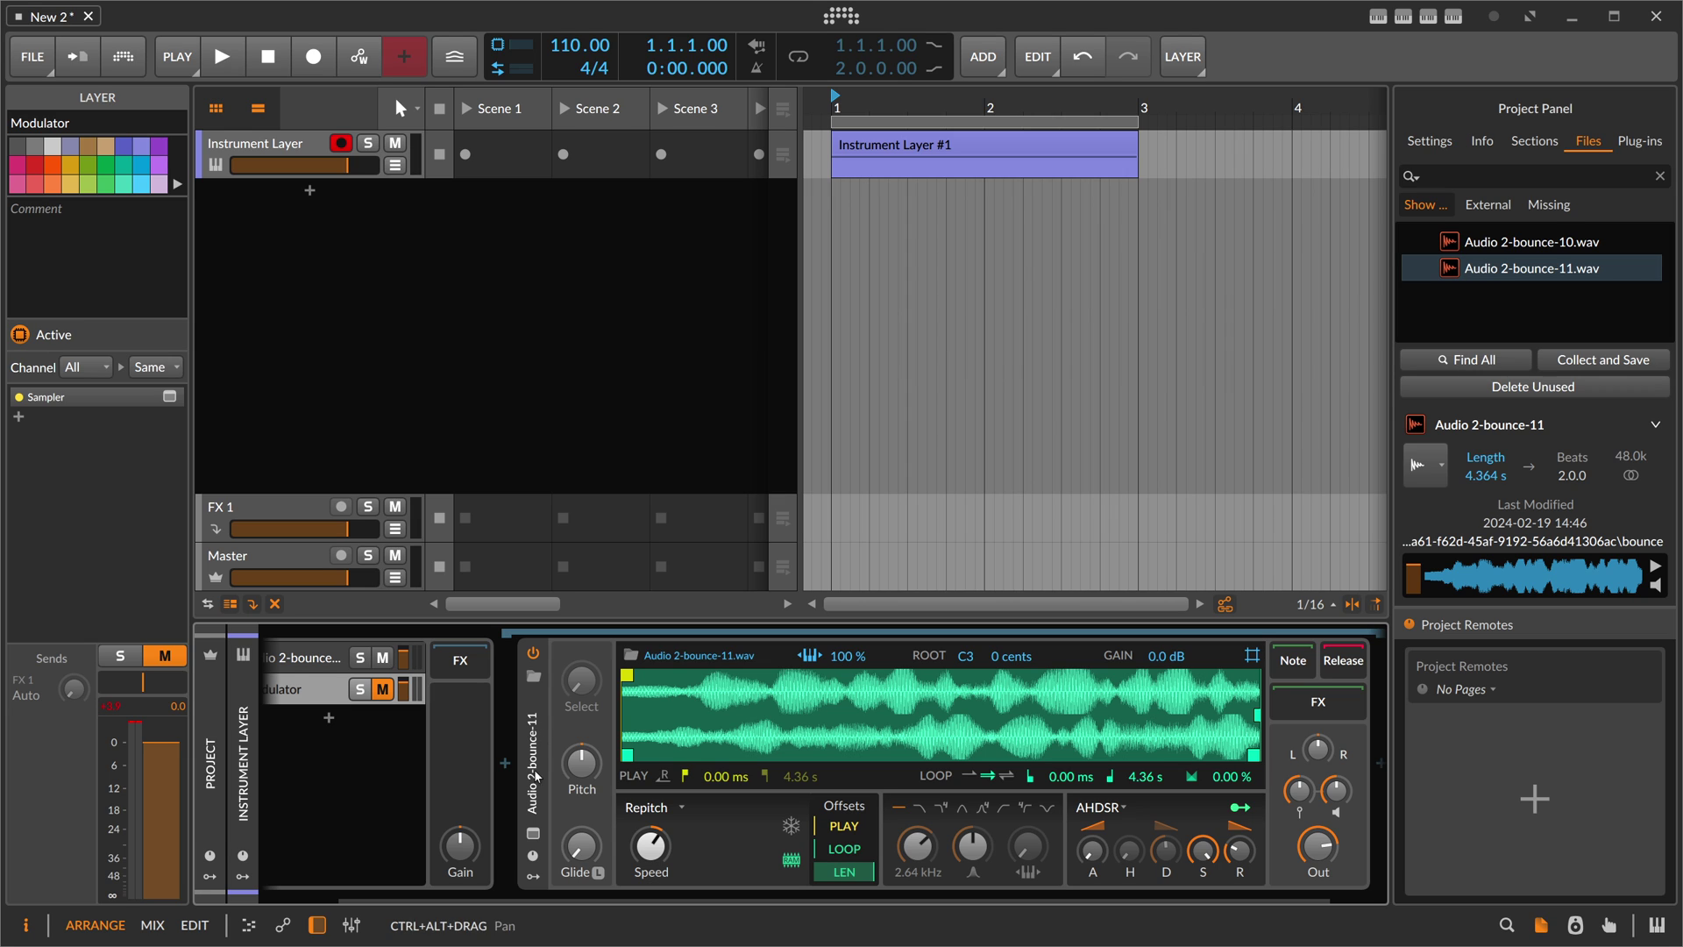
{"action": "scroll", "coordinate": [413, 740], "scroll_direction": "left", "scroll_amount": 2}
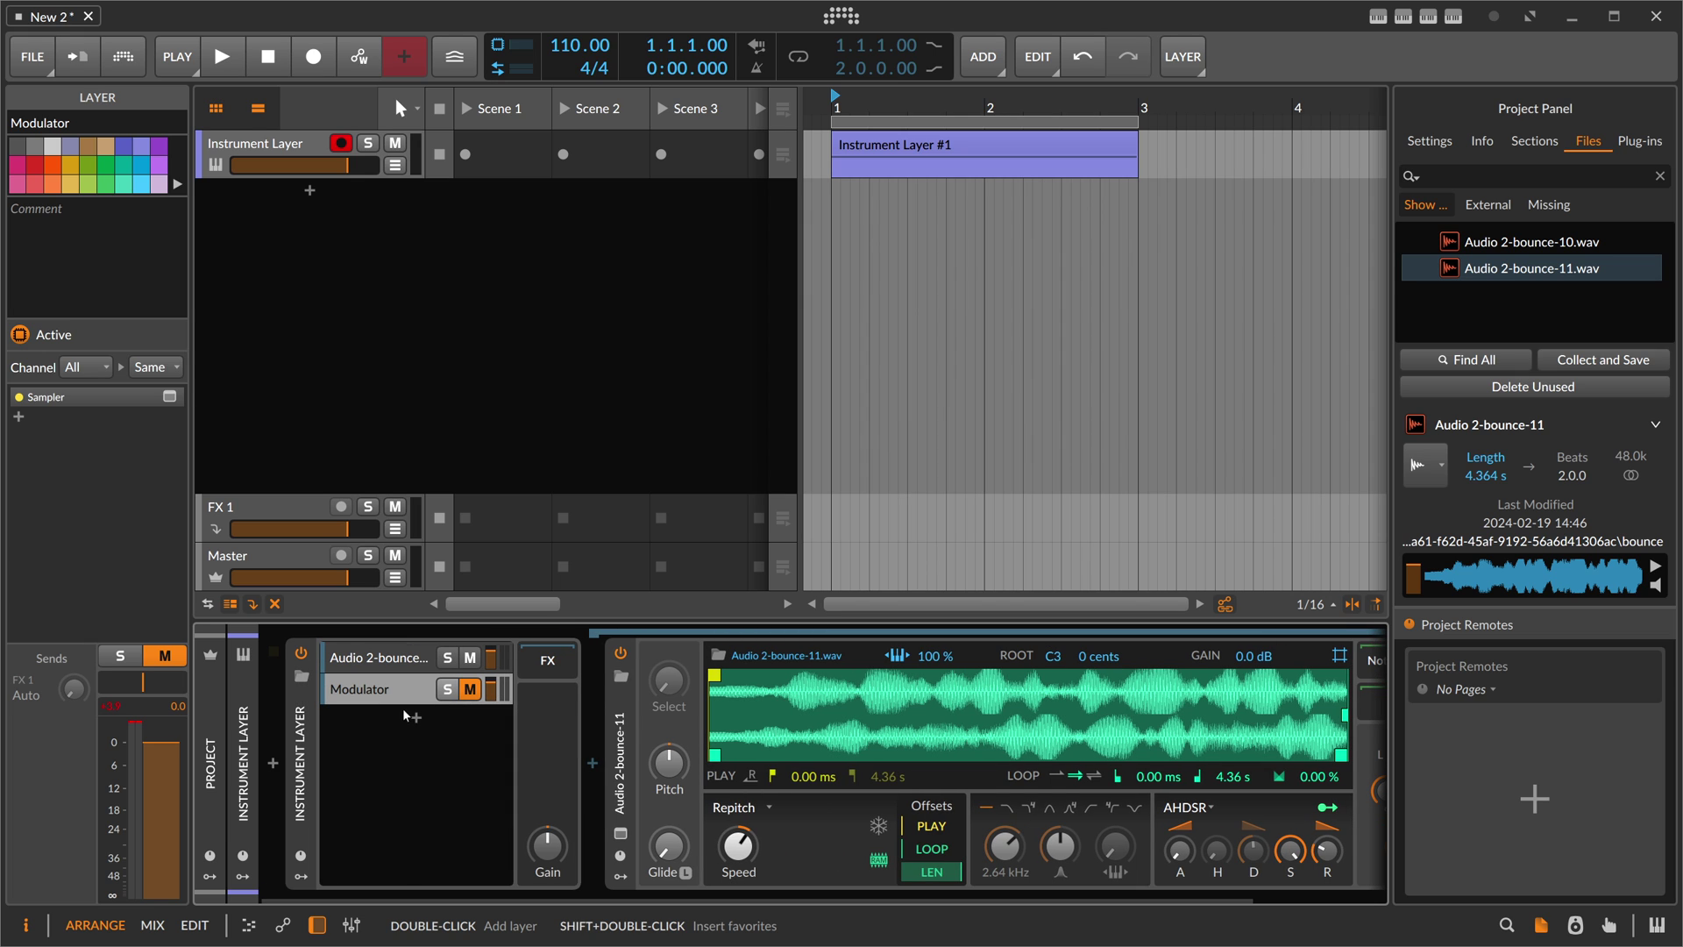
{"action": "scroll", "coordinate": [630, 843], "scroll_direction": "right", "scroll_amount": 1}
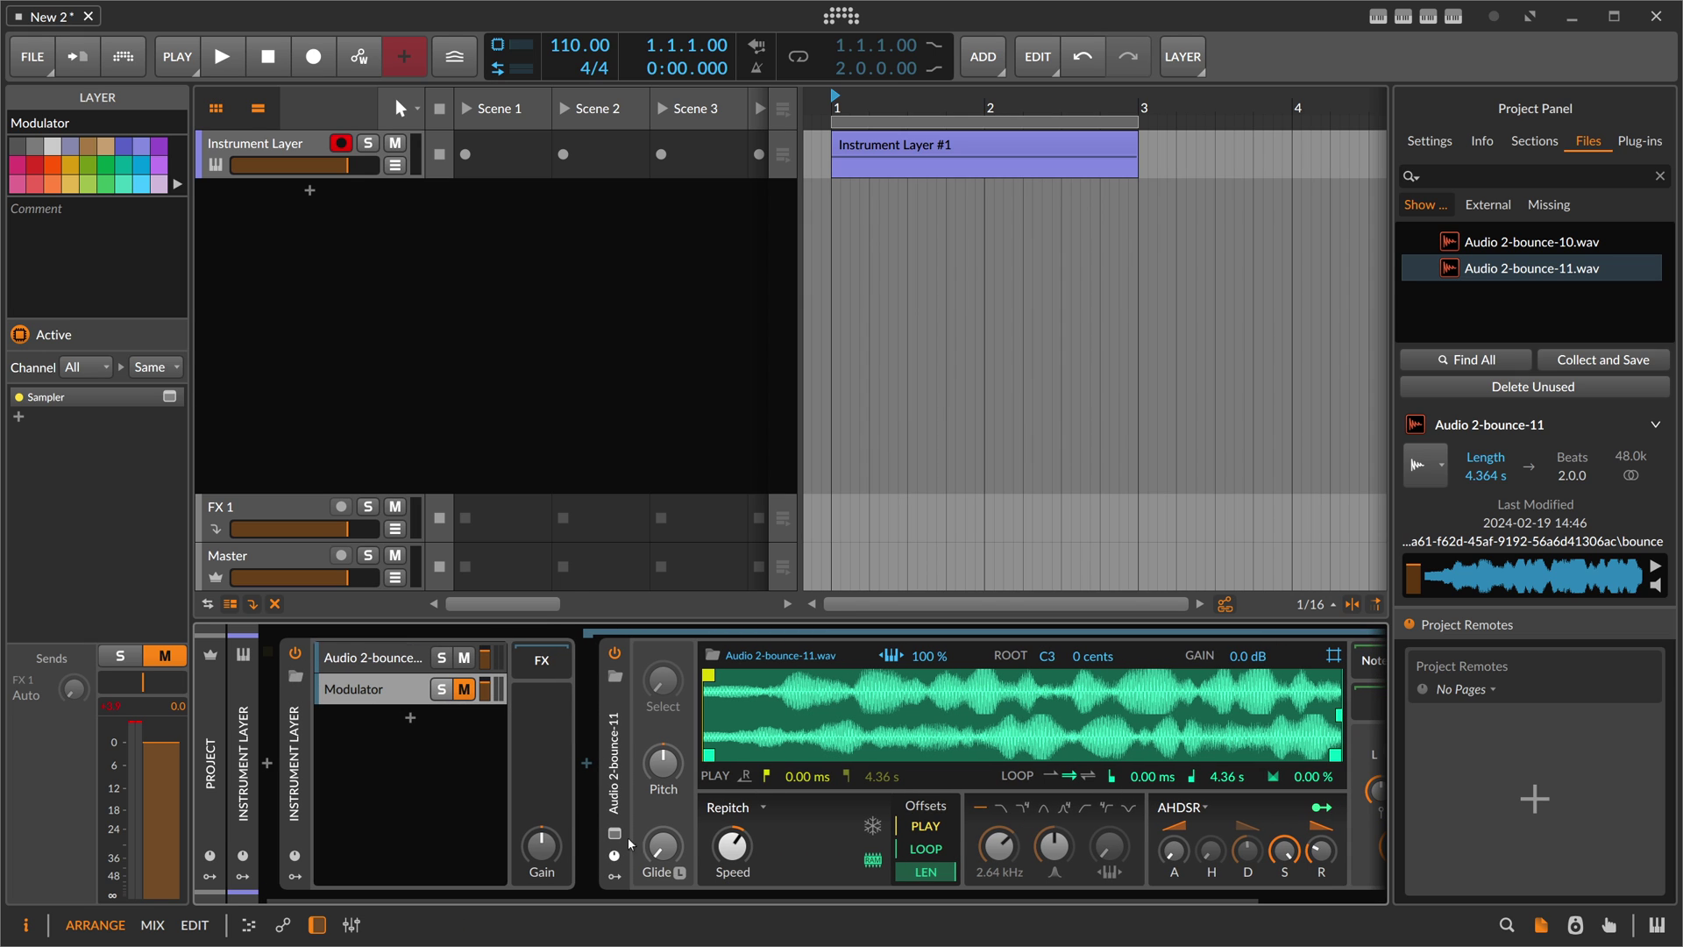
{"action": "left_click", "coordinate": [618, 776]}
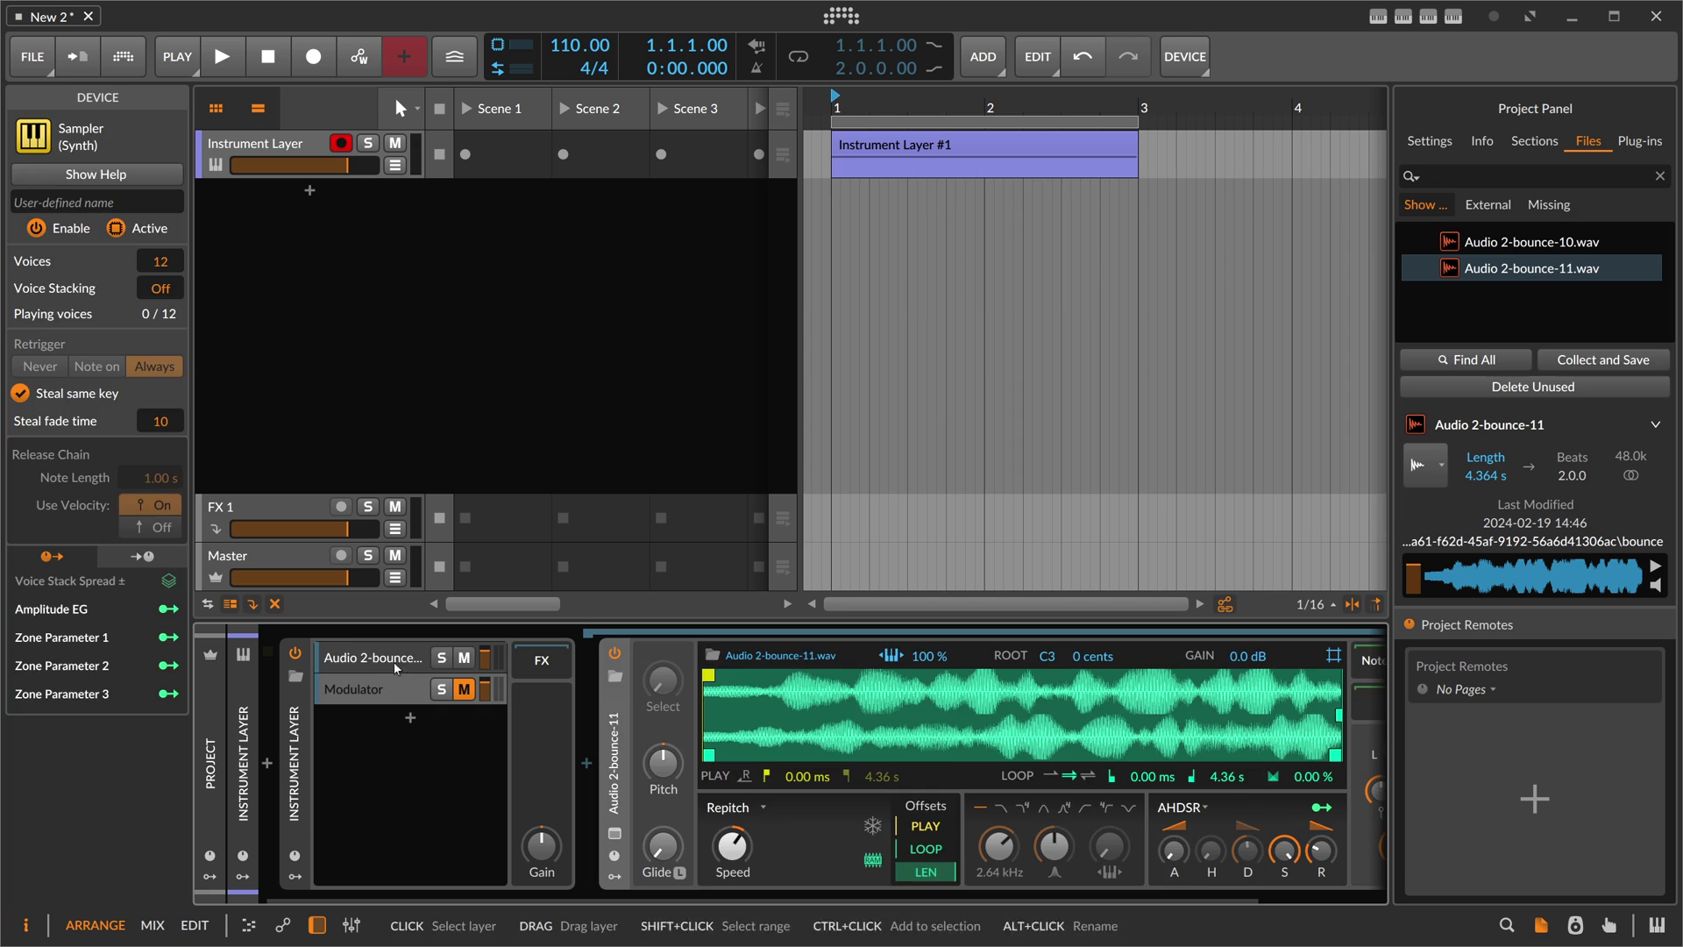
{"action": "key", "text": "ctrl+z"}
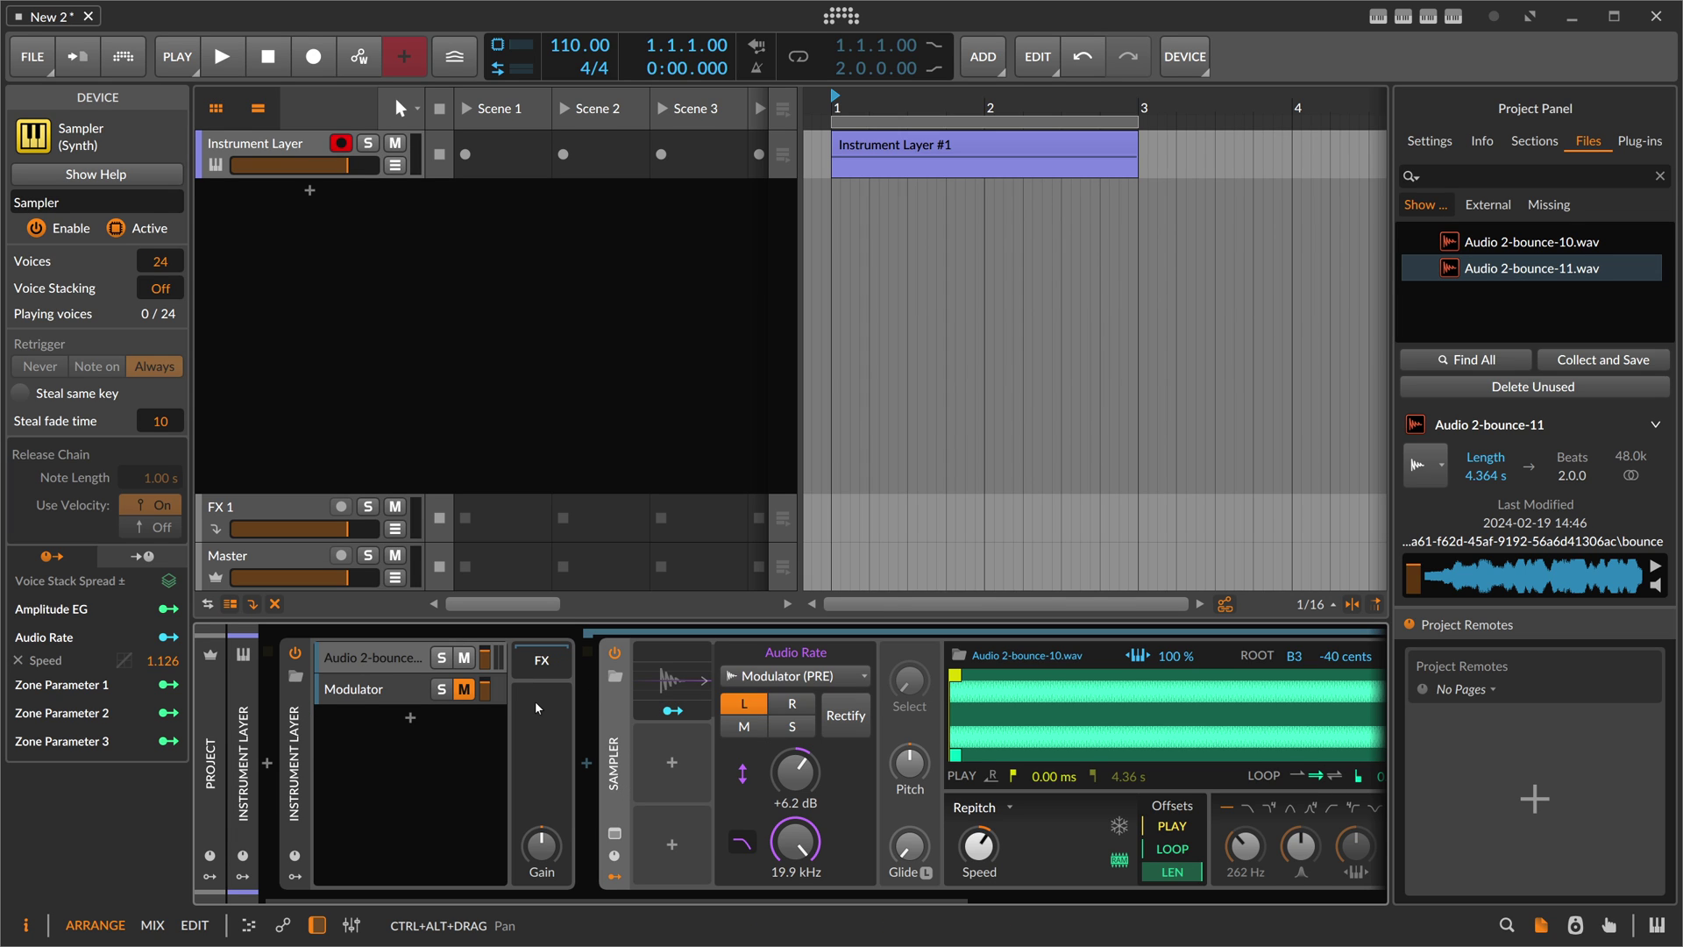
{"action": "left_click", "coordinate": [399, 692]}
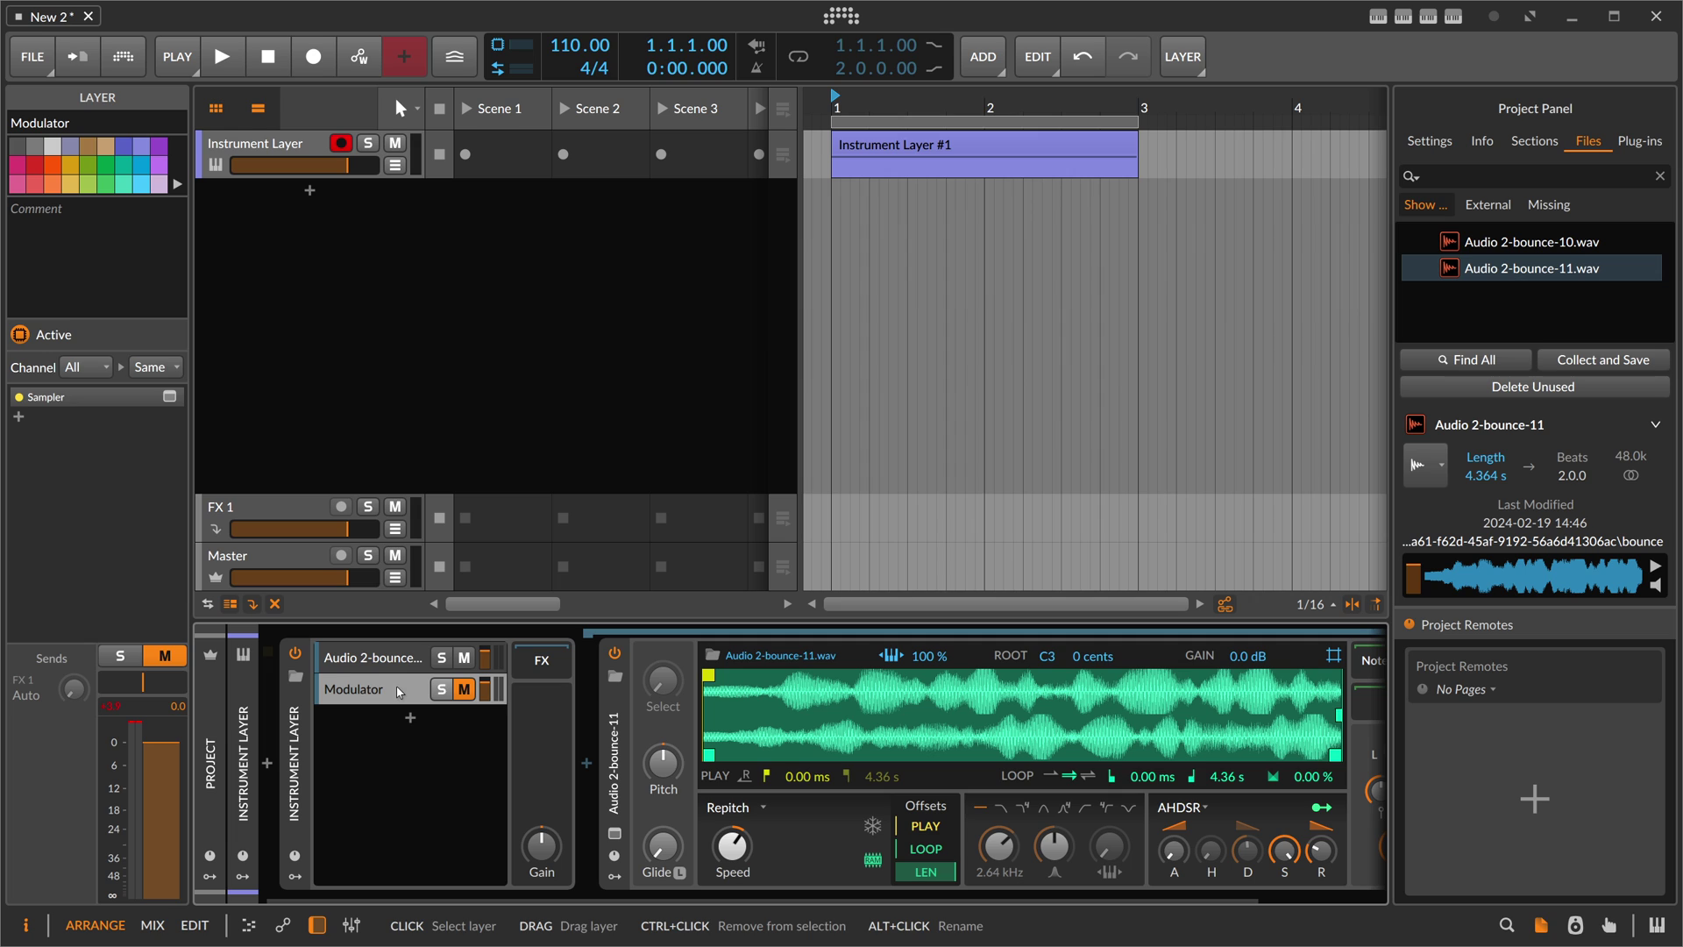
{"action": "left_click", "coordinate": [464, 690]}
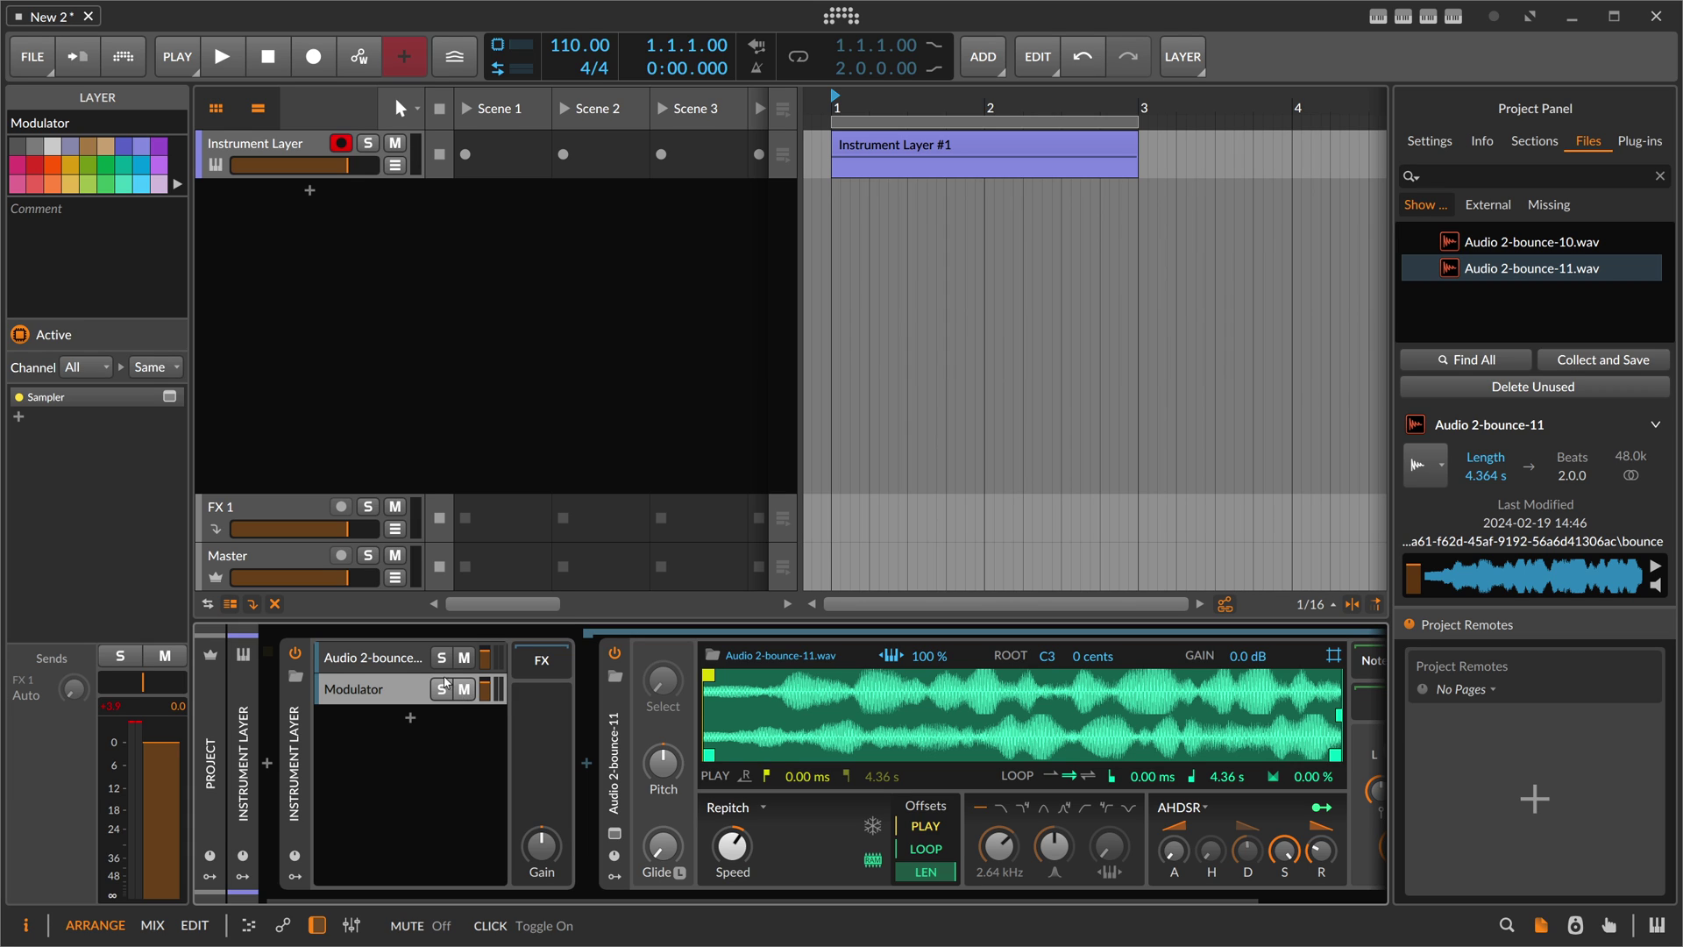
- Add a new instrument track with a Poly Grid device and open its patch editor with an empty grid
{"action": "left_click", "coordinate": [310, 190]}
{"action": "type", "text": "poly gri"}
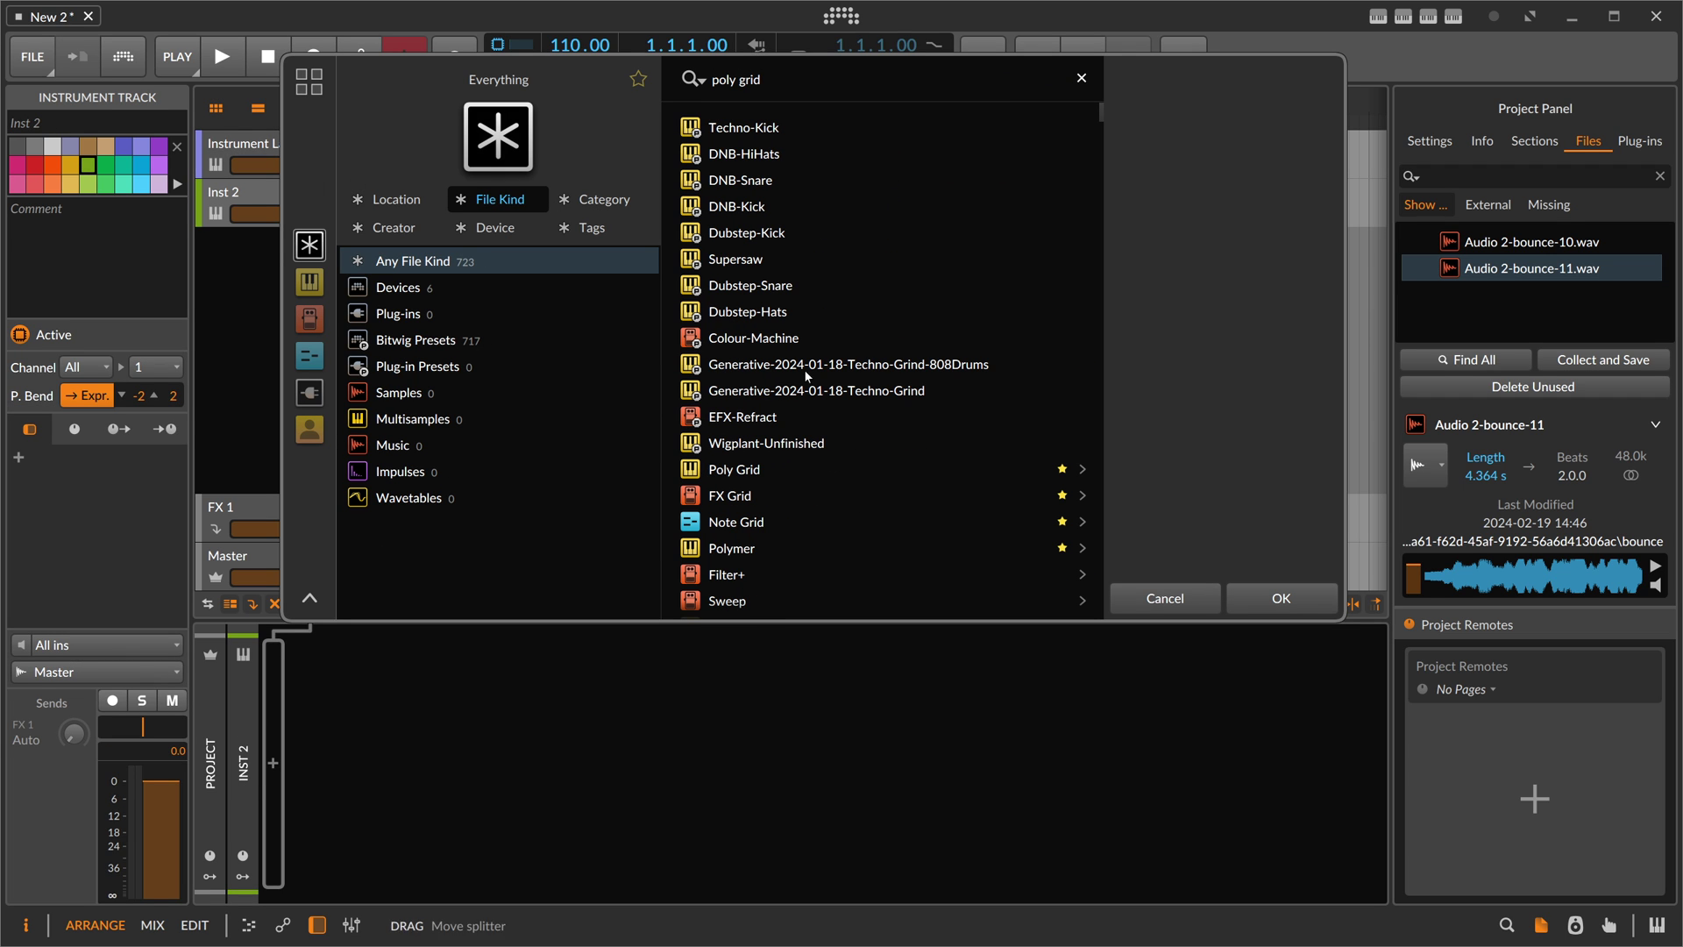
{"action": "type", "text": "d"}
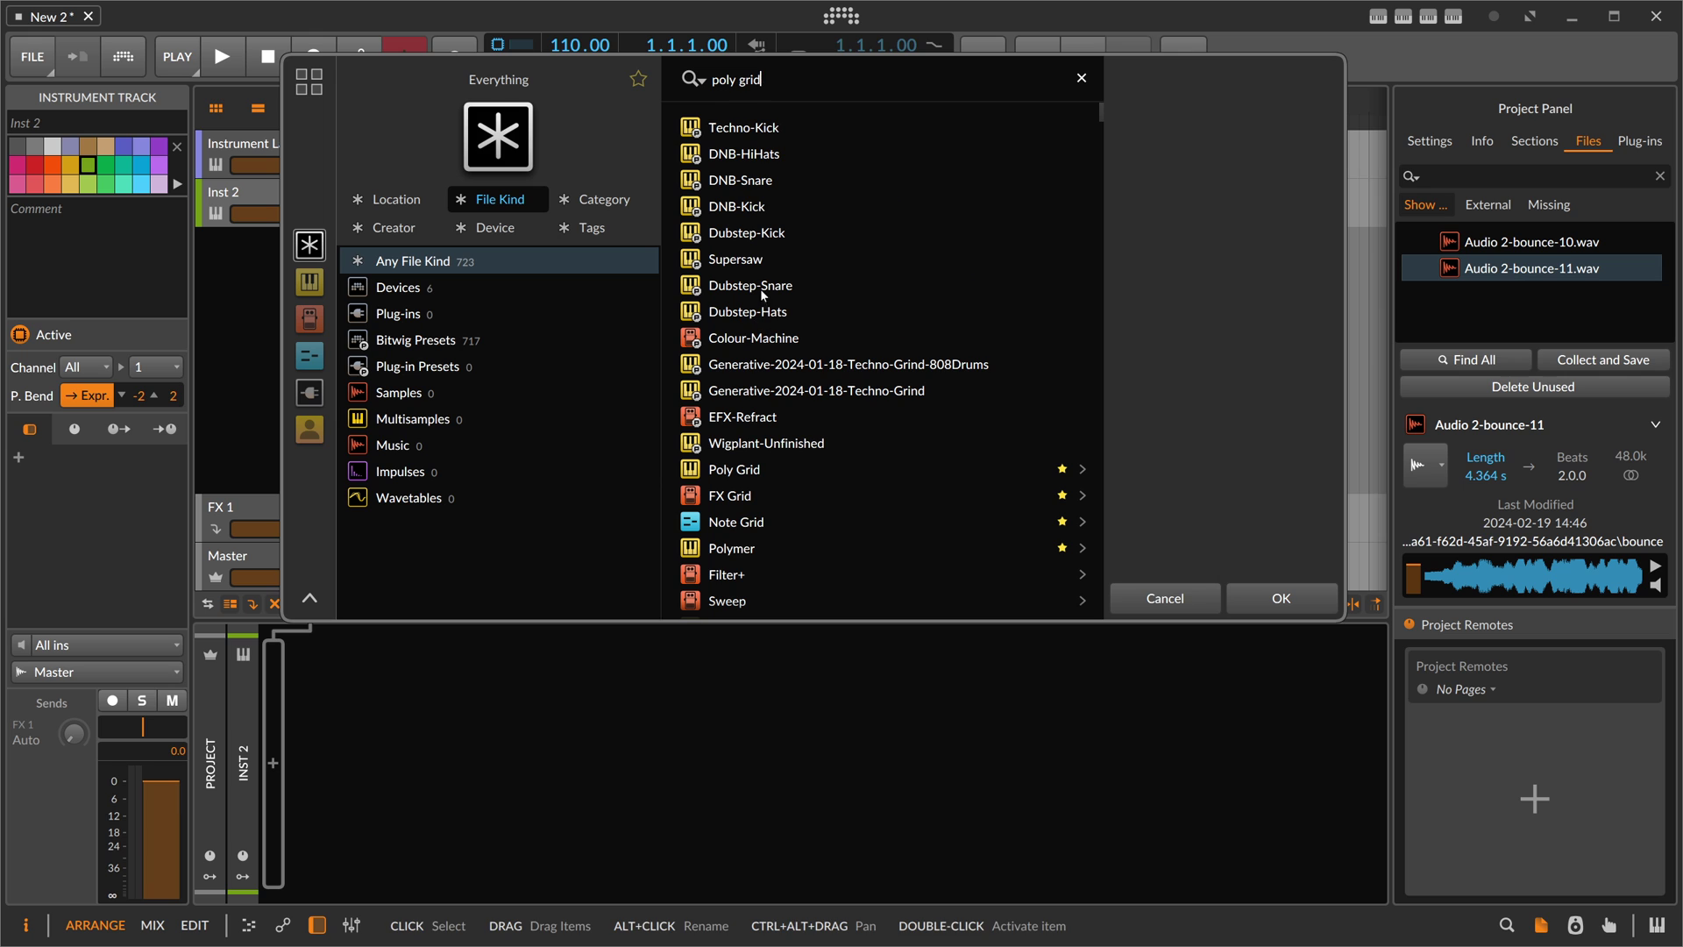
{"action": "double_click", "coordinate": [748, 471]}
{"action": "left_click", "coordinate": [439, 669]}
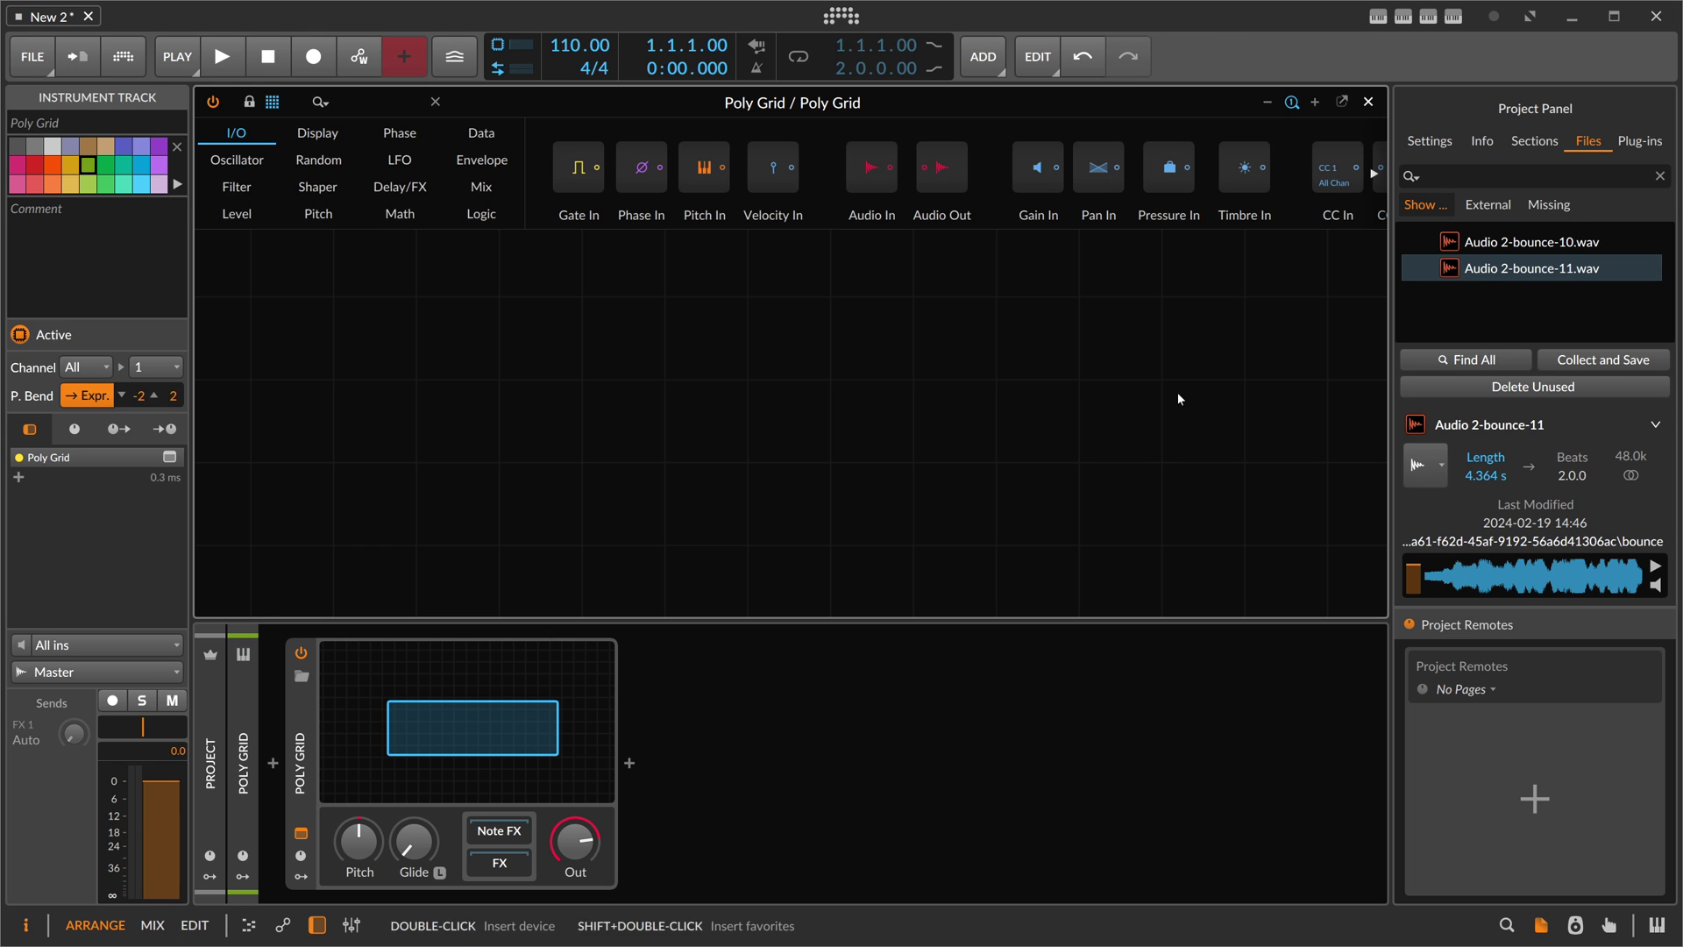
- Add Audio 2-bounce-11.wav to the grid as a Sampler module, with Audio 2-bounce-10.wav as a second Sampler below it
{"action": "left_click_drag", "start_coordinate": [1534, 268], "coordinate": [590, 394]}
{"action": "left_click_drag", "start_coordinate": [831, 546], "coordinate": [665, 463]}
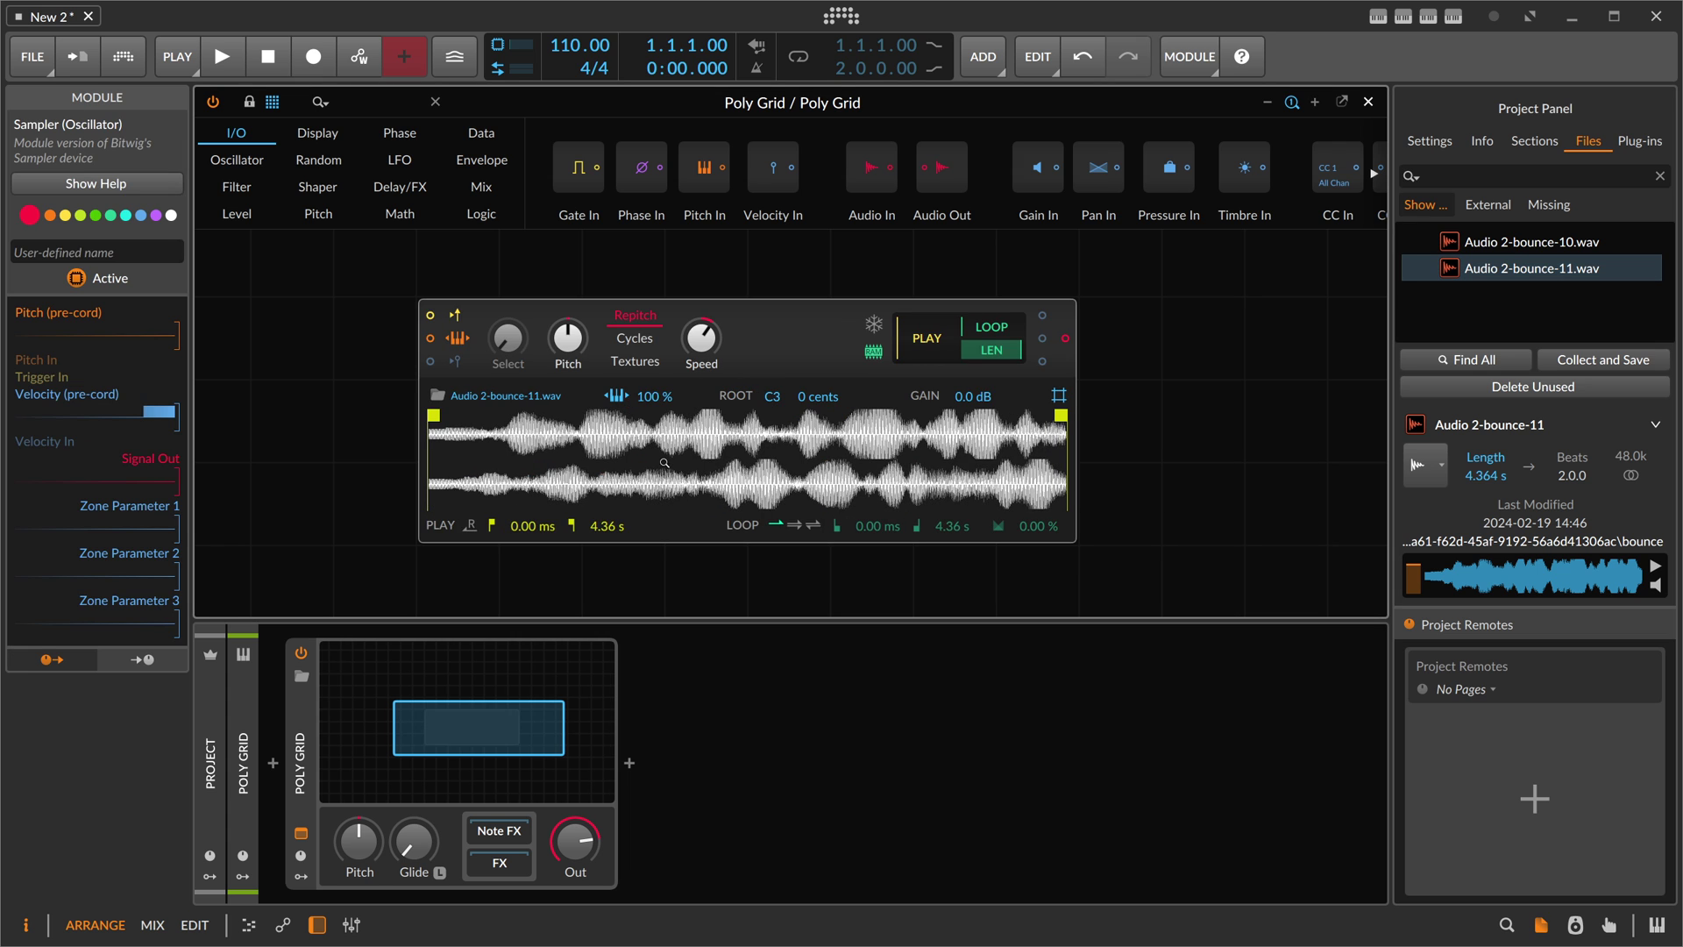
{"action": "scroll", "coordinate": [760, 489], "scroll_direction": "down", "scroll_amount": 5}
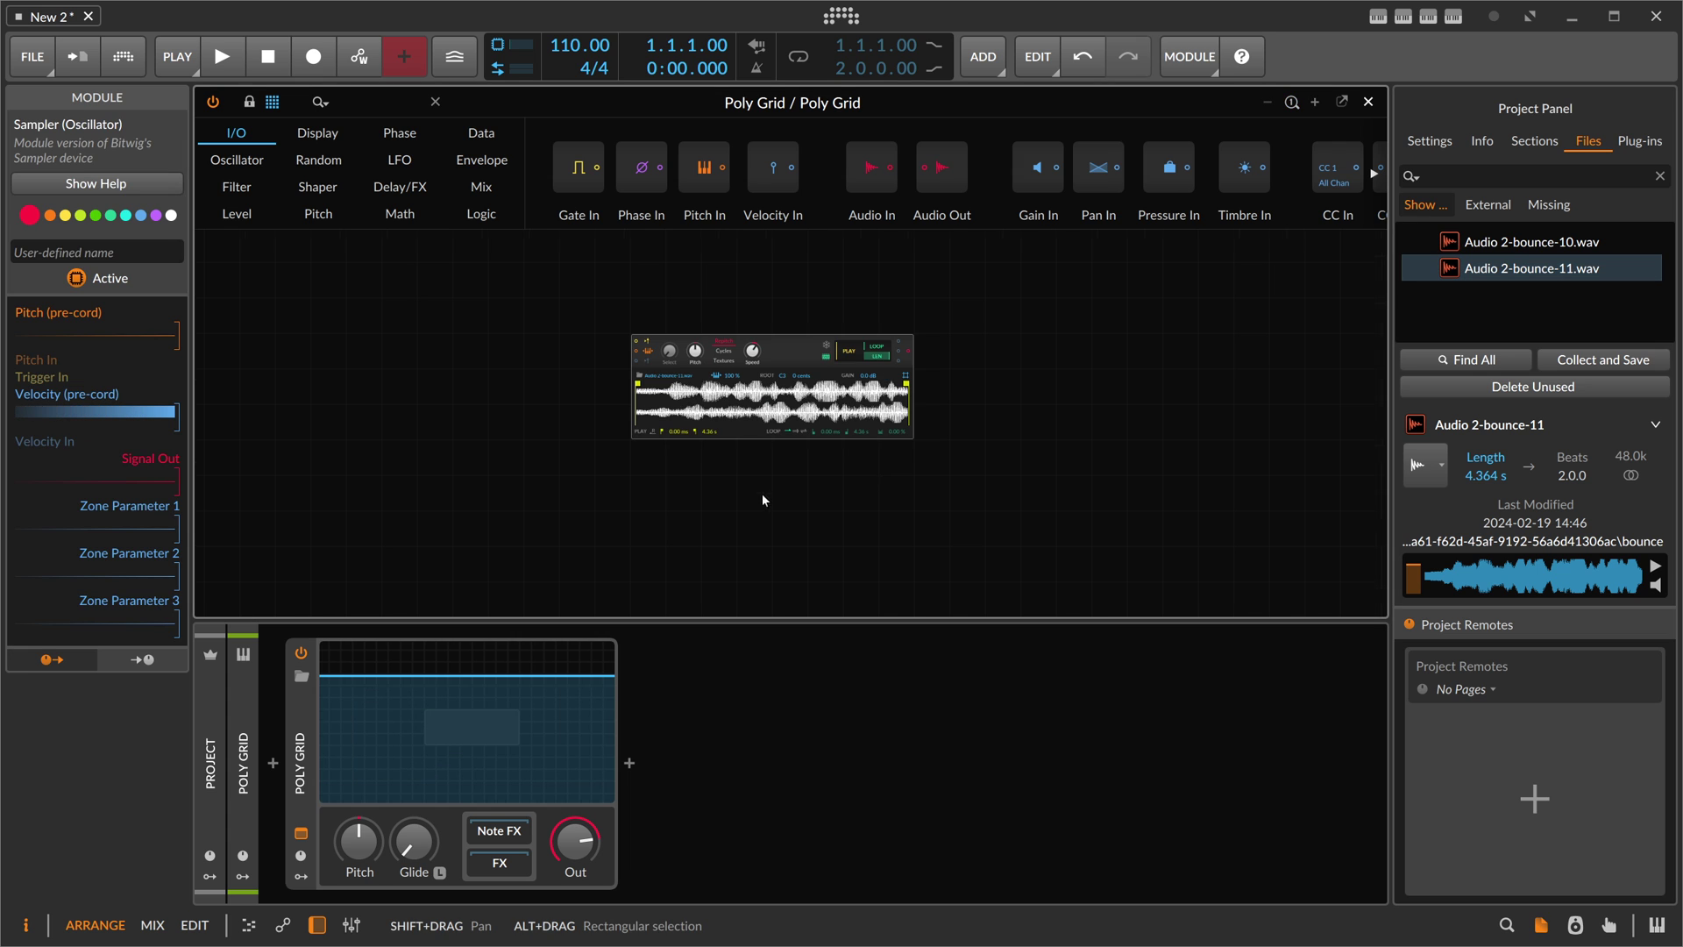
{"action": "left_click_drag", "start_coordinate": [1535, 241], "coordinate": [914, 477]}
{"action": "scroll", "coordinate": [914, 478], "scroll_direction": "up", "scroll_amount": 5}
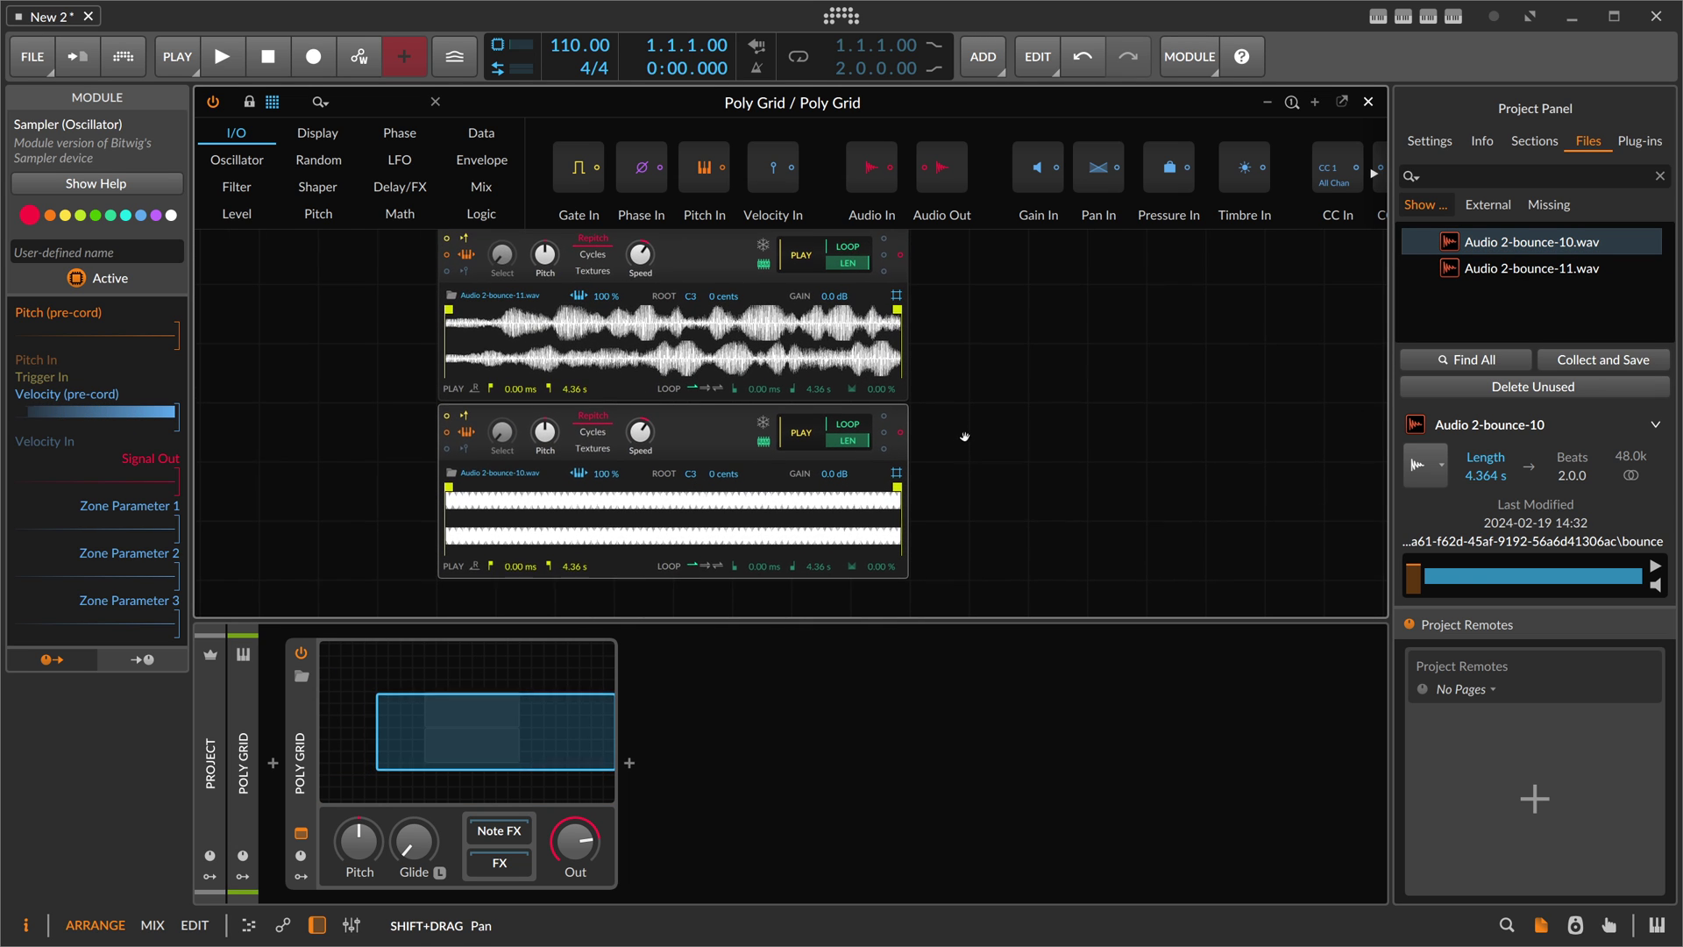
- Route the Audio 2-bounce-10 Sampler through an ADSR into an Audio Out, and arm and solo the Poly Grid track
{"action": "left_click", "coordinate": [329, 103]}
{"action": "type", "text": "ad"}
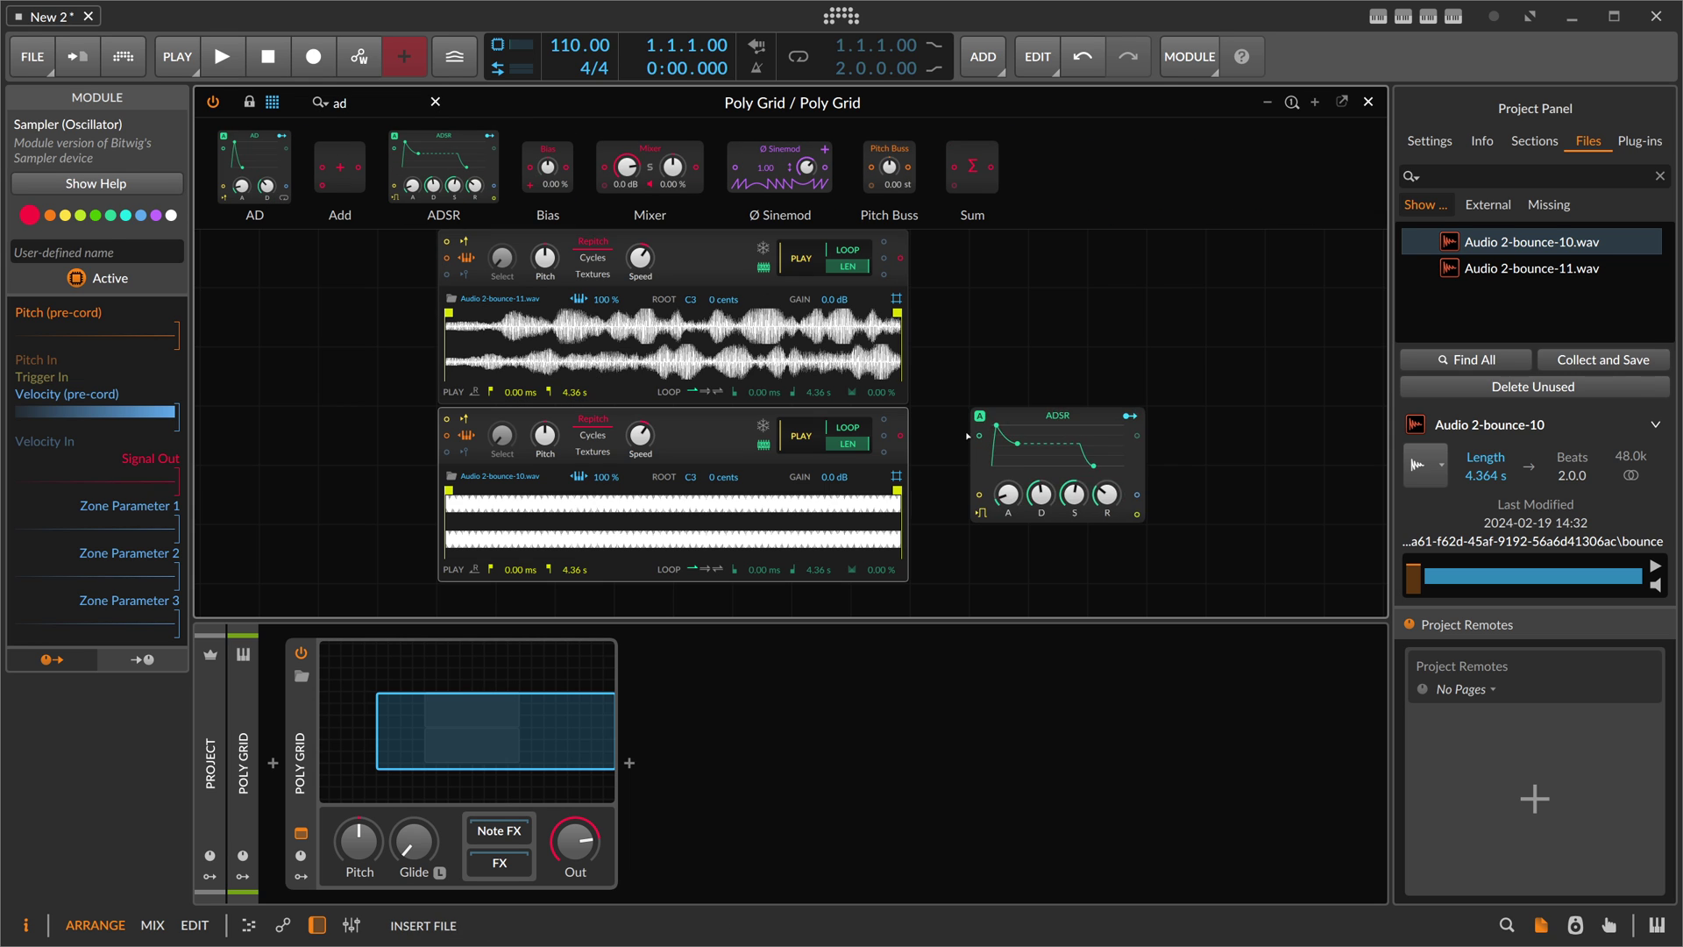
{"action": "left_click", "coordinate": [439, 138]}
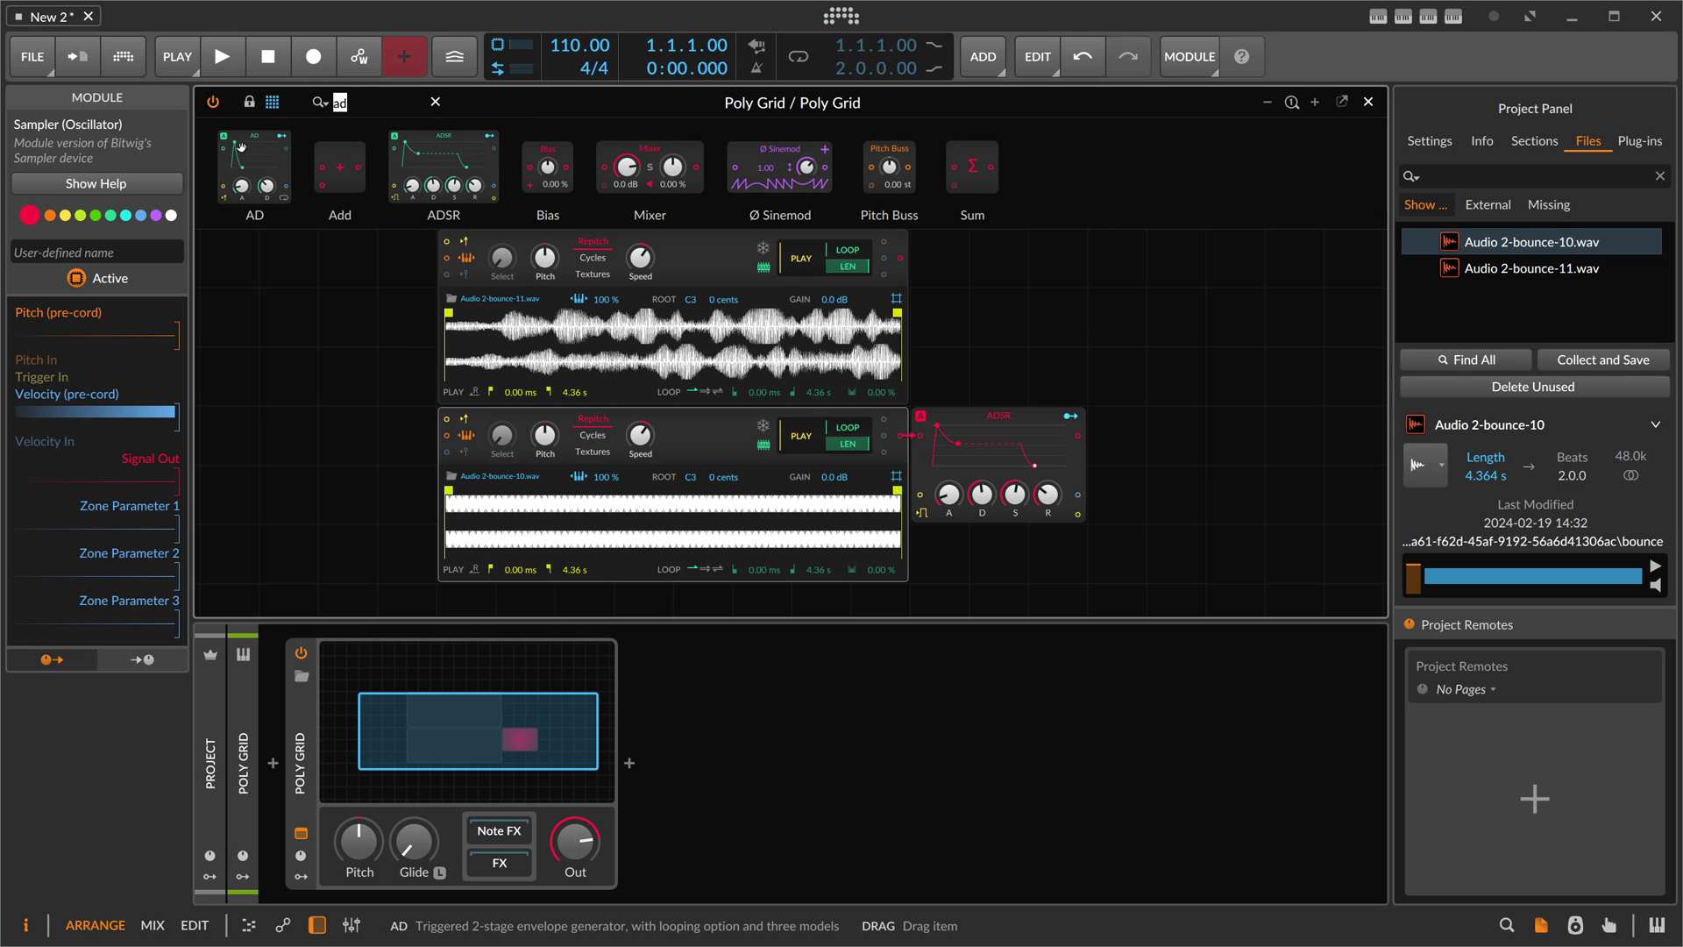
{"action": "type", "text": "out"}
{"action": "left_click", "coordinate": [245, 186]}
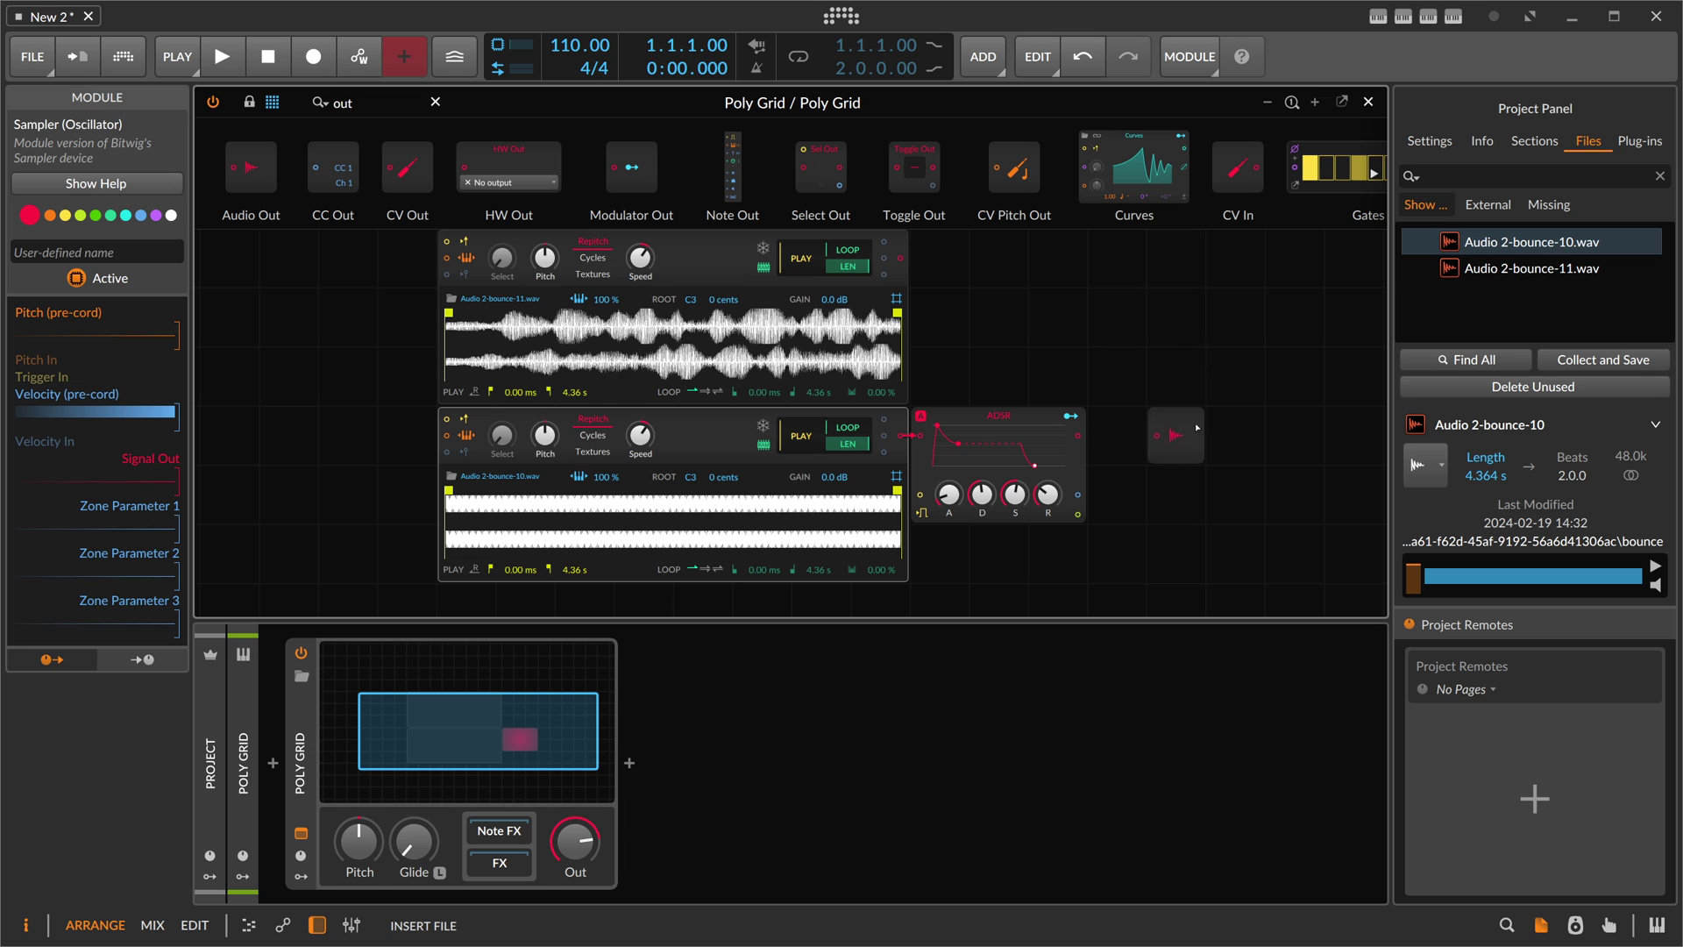
{"action": "left_click", "coordinate": [249, 719]}
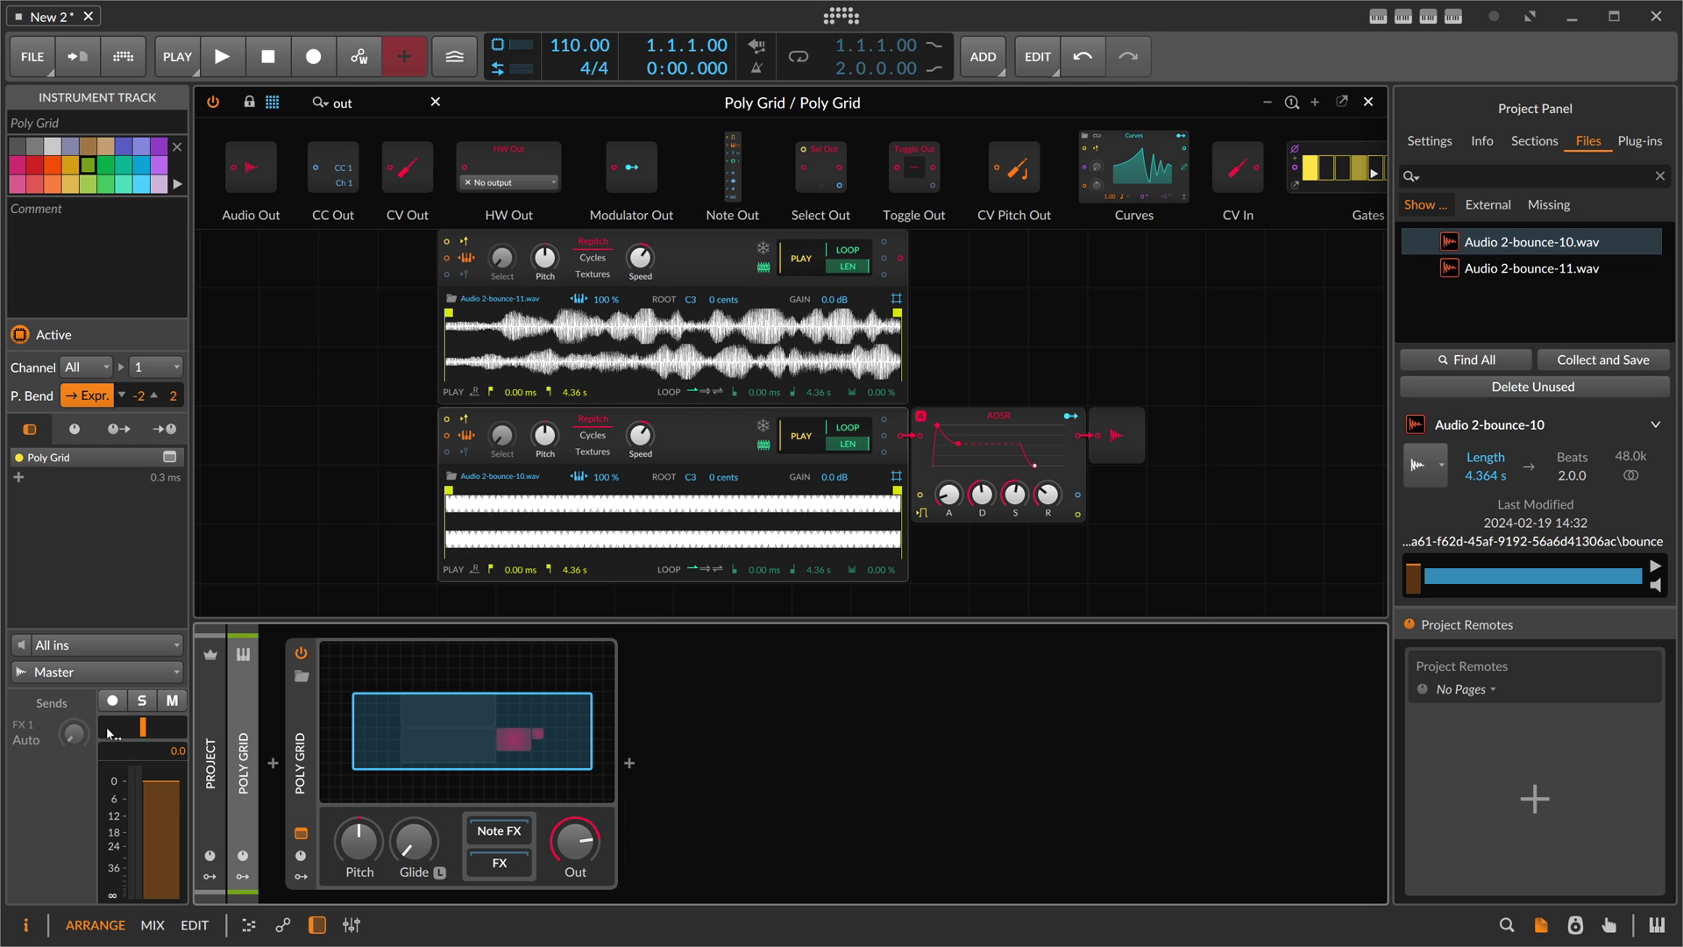
{"action": "left_click", "coordinate": [143, 701]}
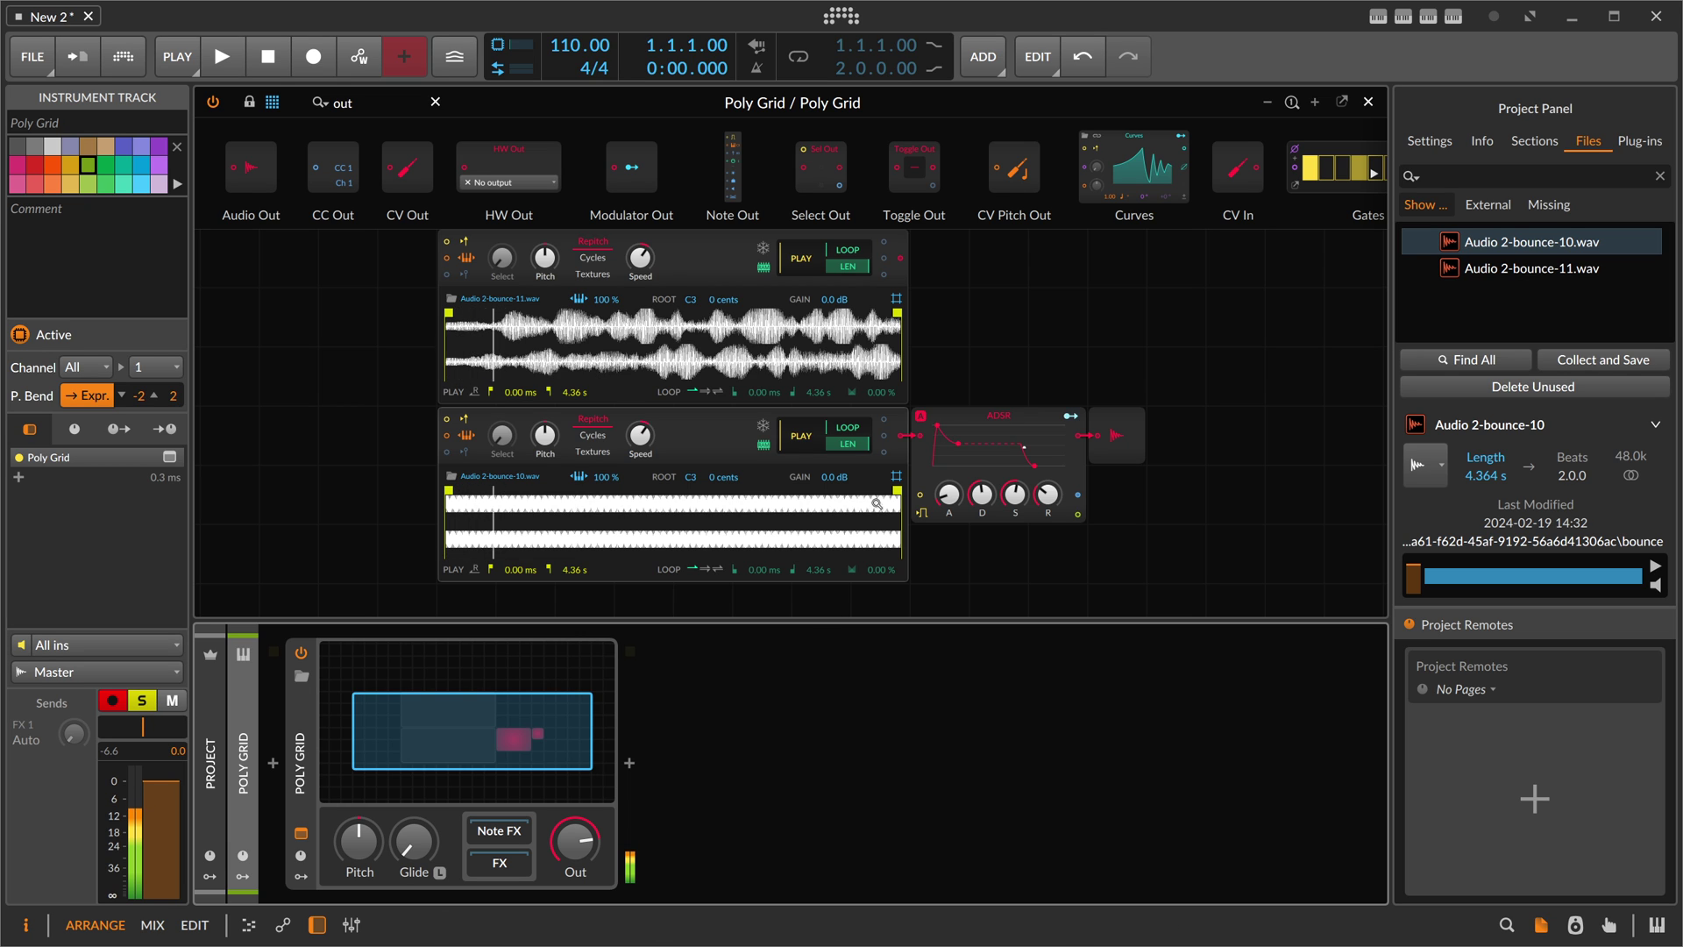
- Feed the Audio 2-bounce-11 Sampler into a Modulator Out and modulate the other Sampler's Speed with an amount of 1.606
{"action": "left_click", "coordinate": [375, 99]}
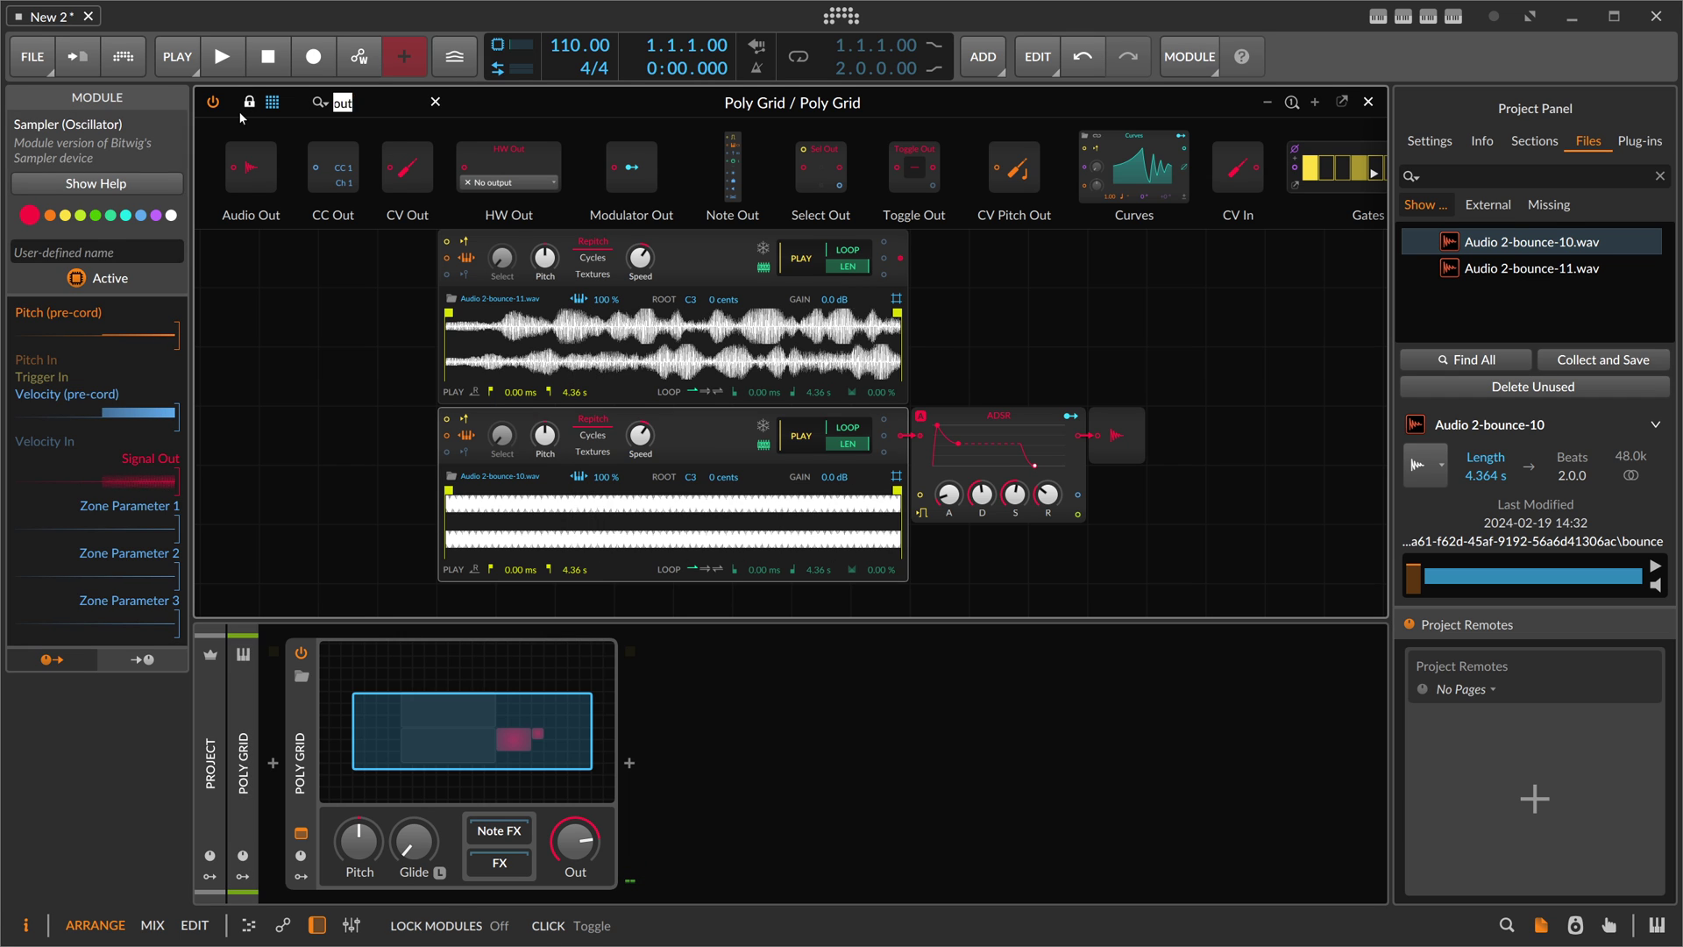
{"action": "type", "text": "mod"}
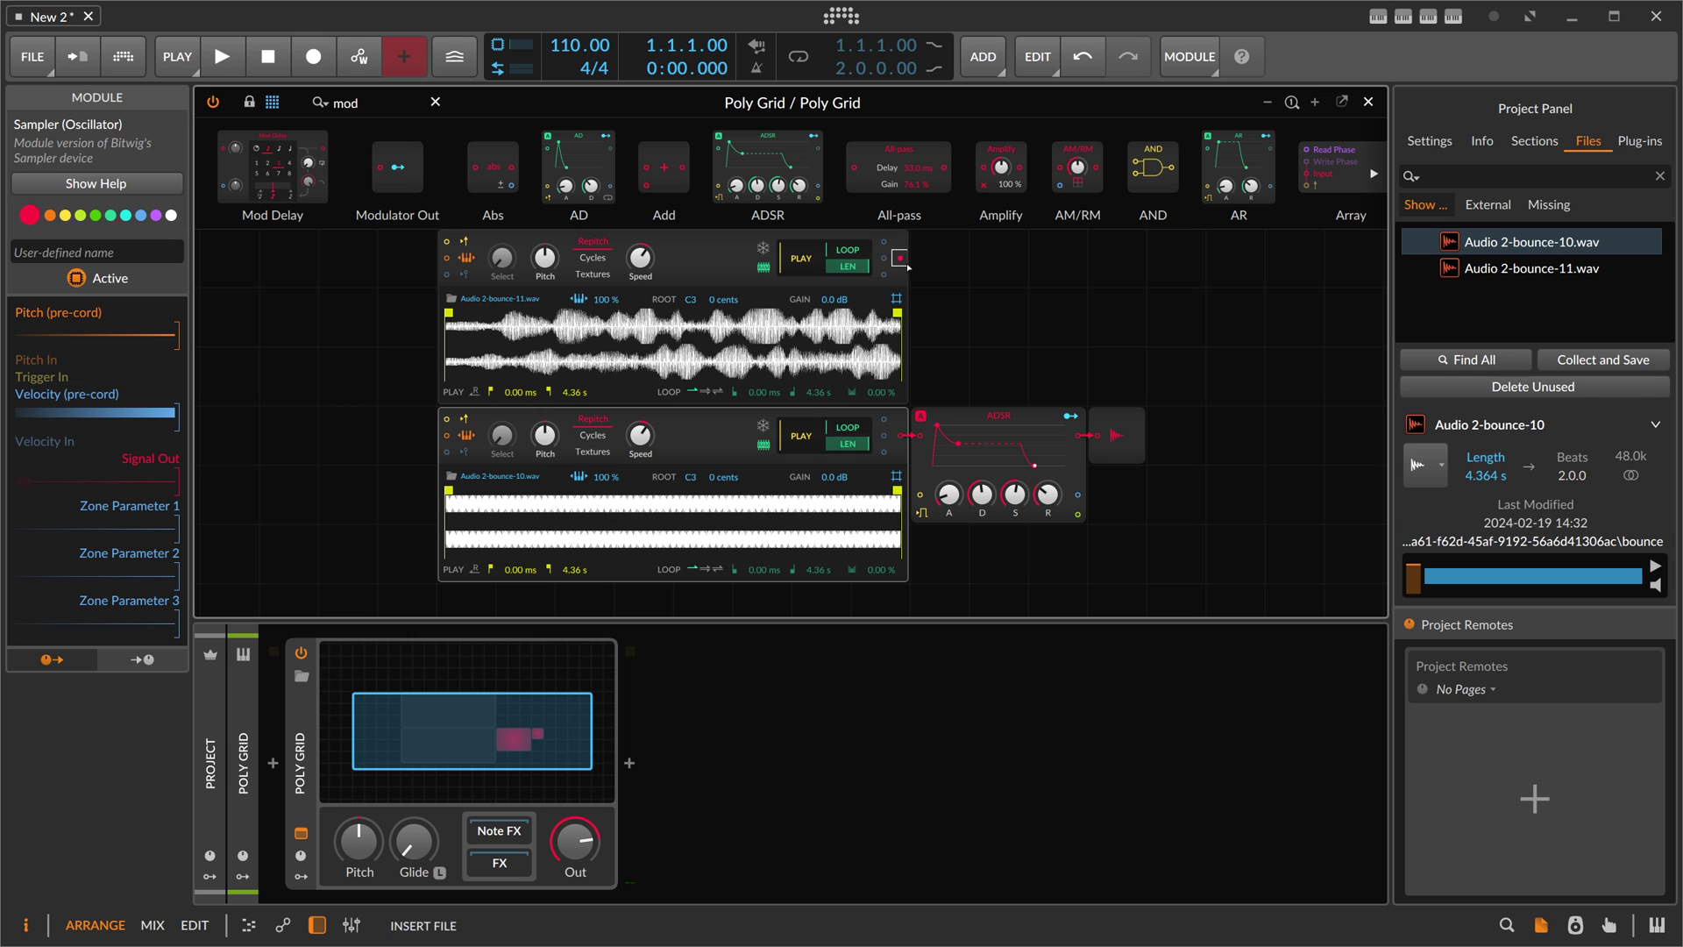
{"action": "left_click_drag", "start_coordinate": [907, 266], "coordinate": [912, 265]}
{"action": "left_click", "coordinate": [938, 259]}
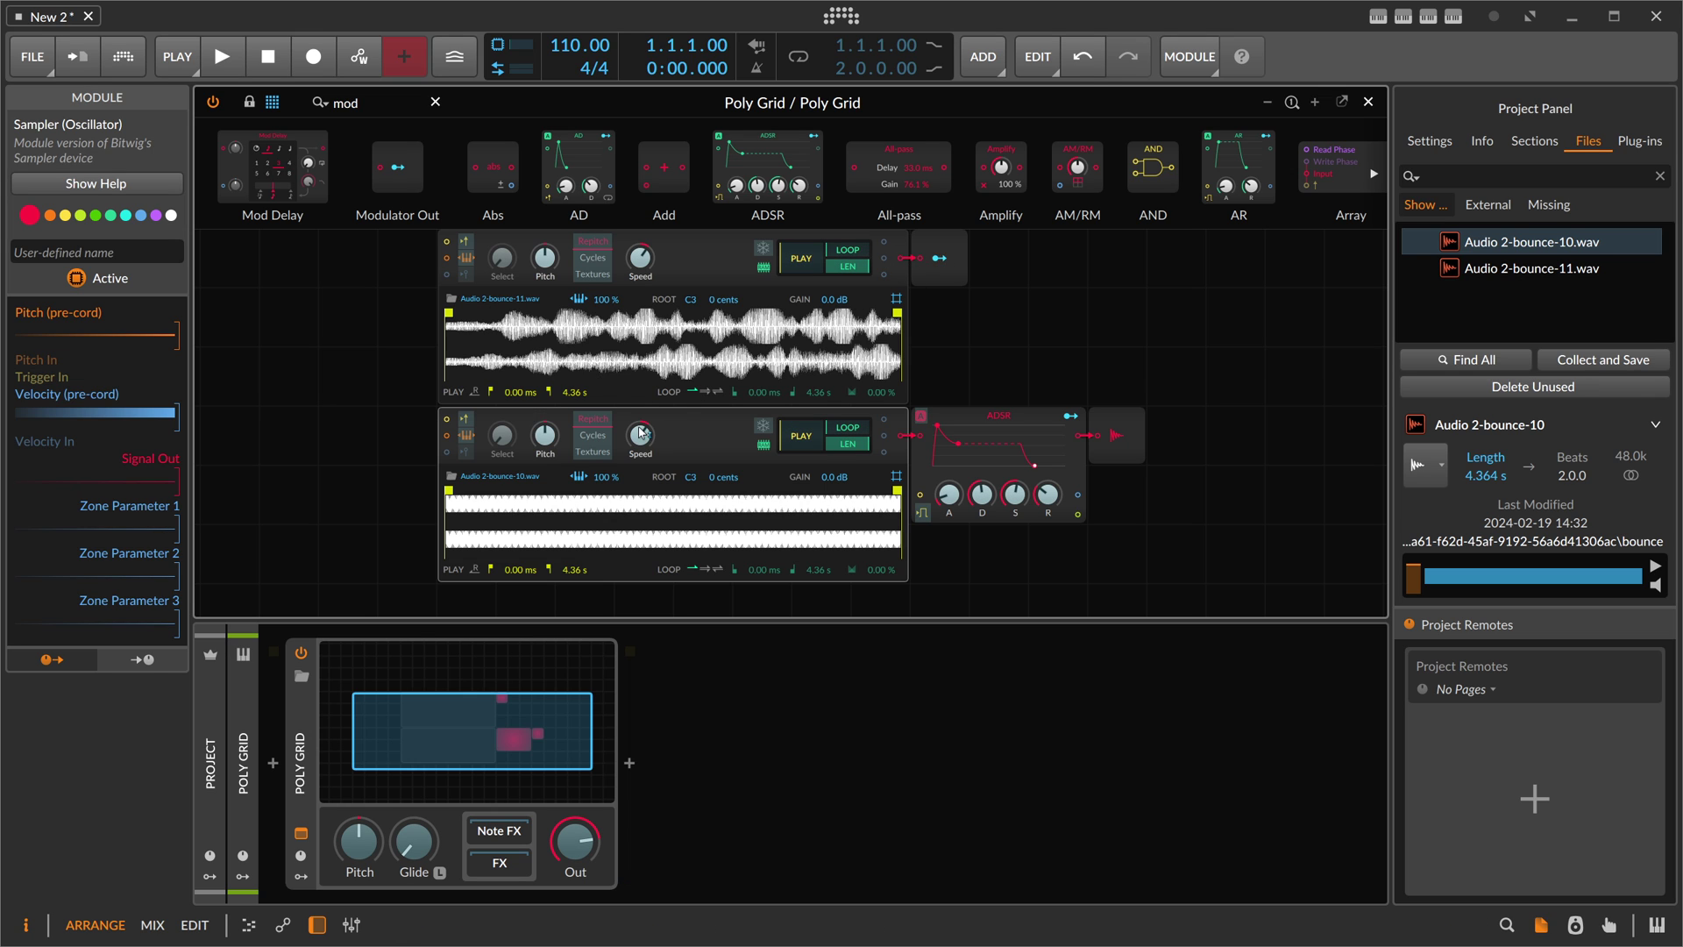
{"action": "left_click_drag", "start_coordinate": [640, 431], "coordinate": [640, 412]}
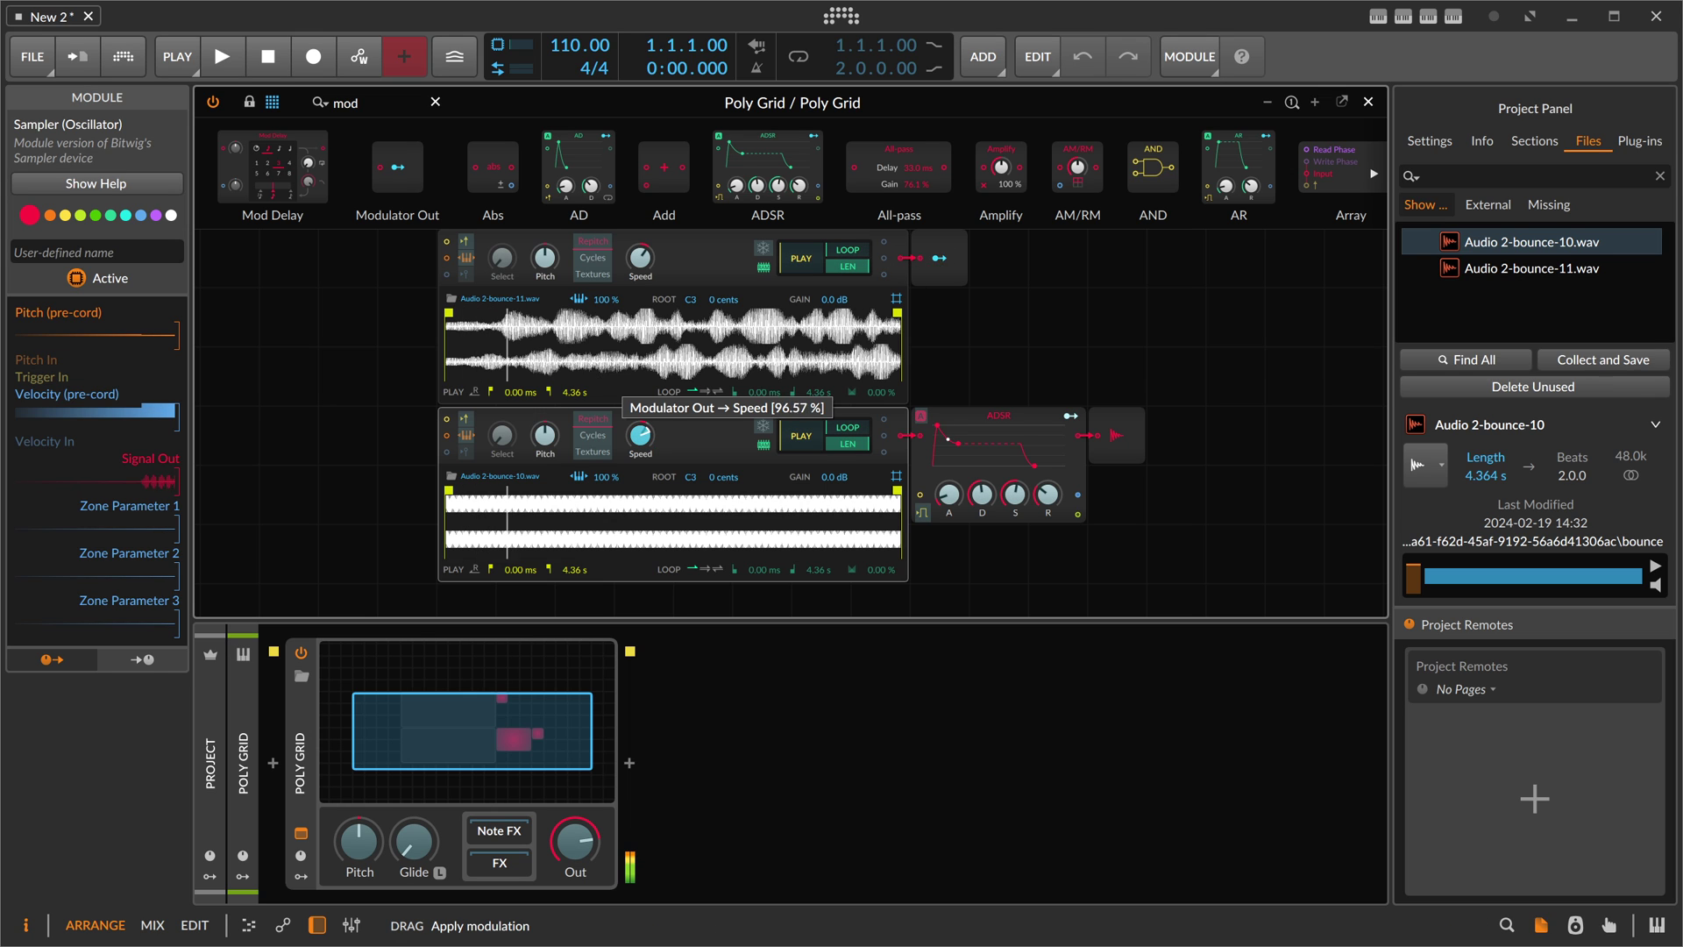
{"action": "left_click", "coordinate": [947, 259]}
{"action": "left_click", "coordinate": [947, 259]}
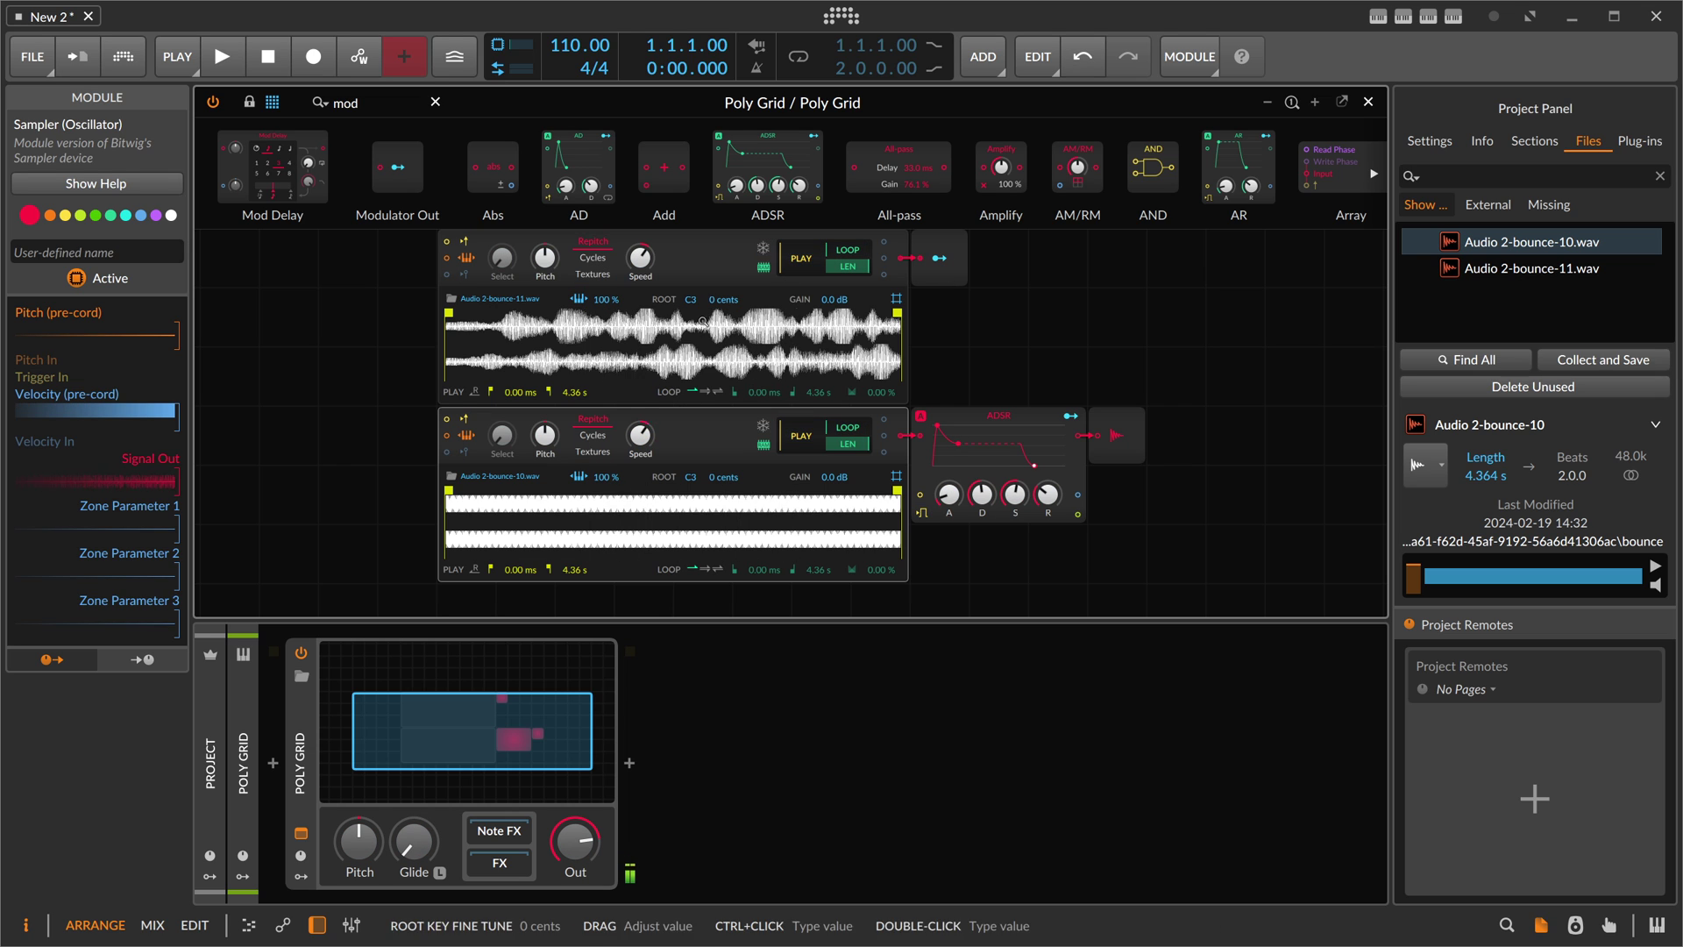
- Switch both Samplers to single-direction looping and set the Poly Grid to 12 voices
{"action": "left_click", "coordinate": [707, 569]}
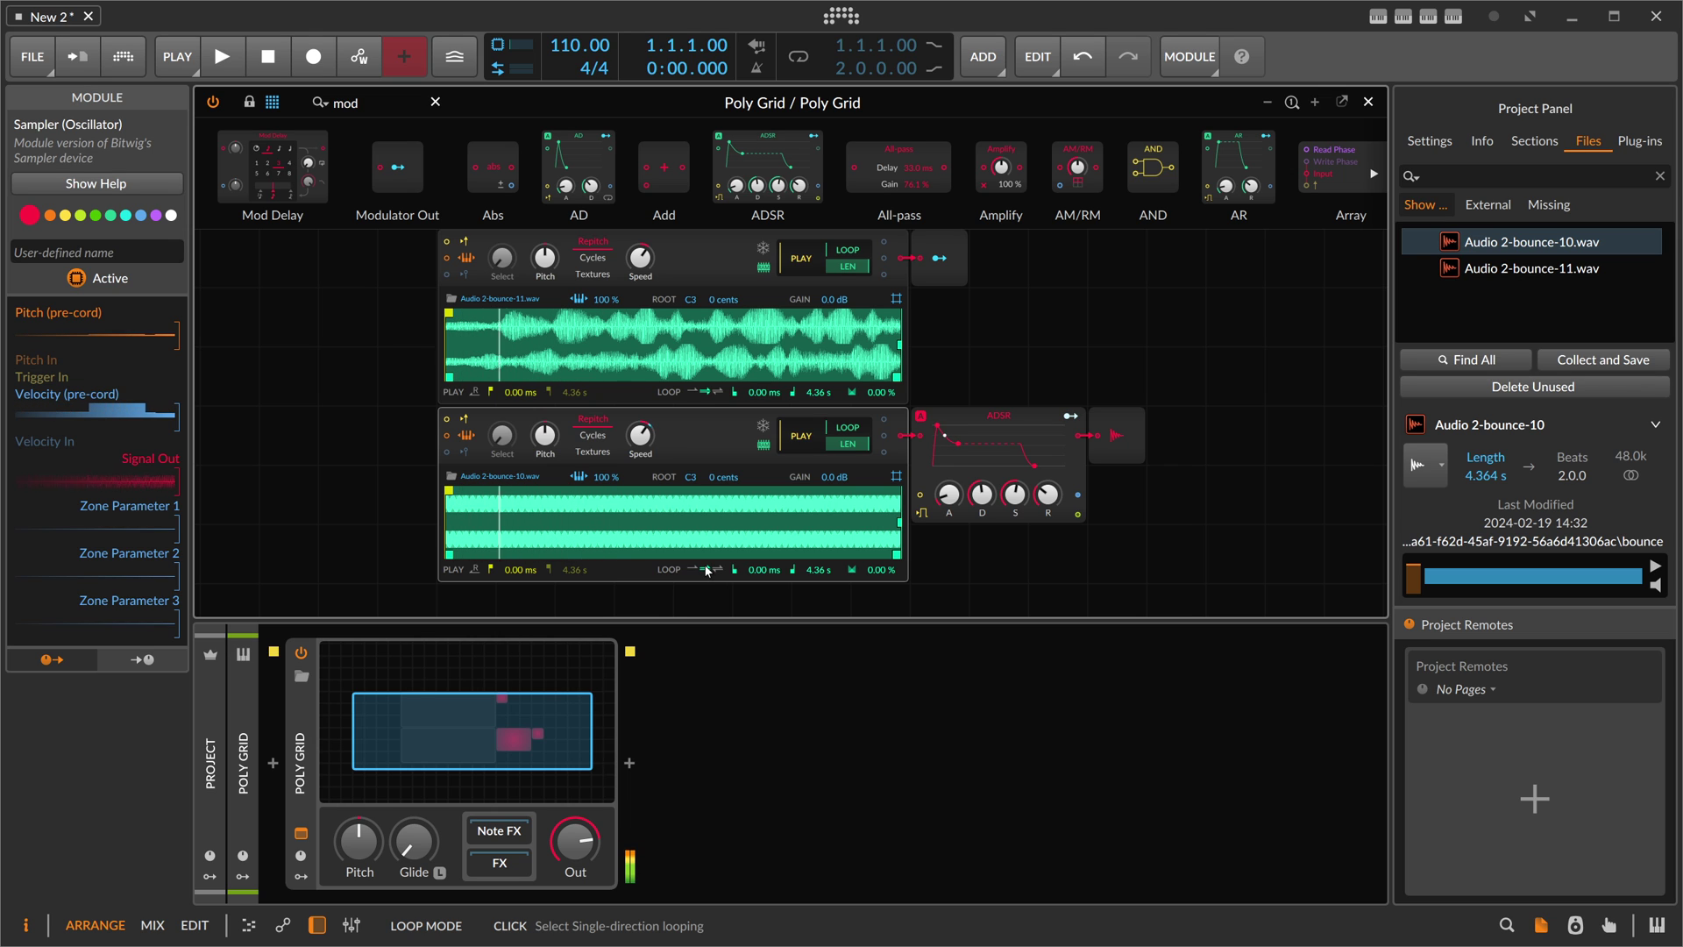
{"action": "left_click", "coordinate": [294, 736]}
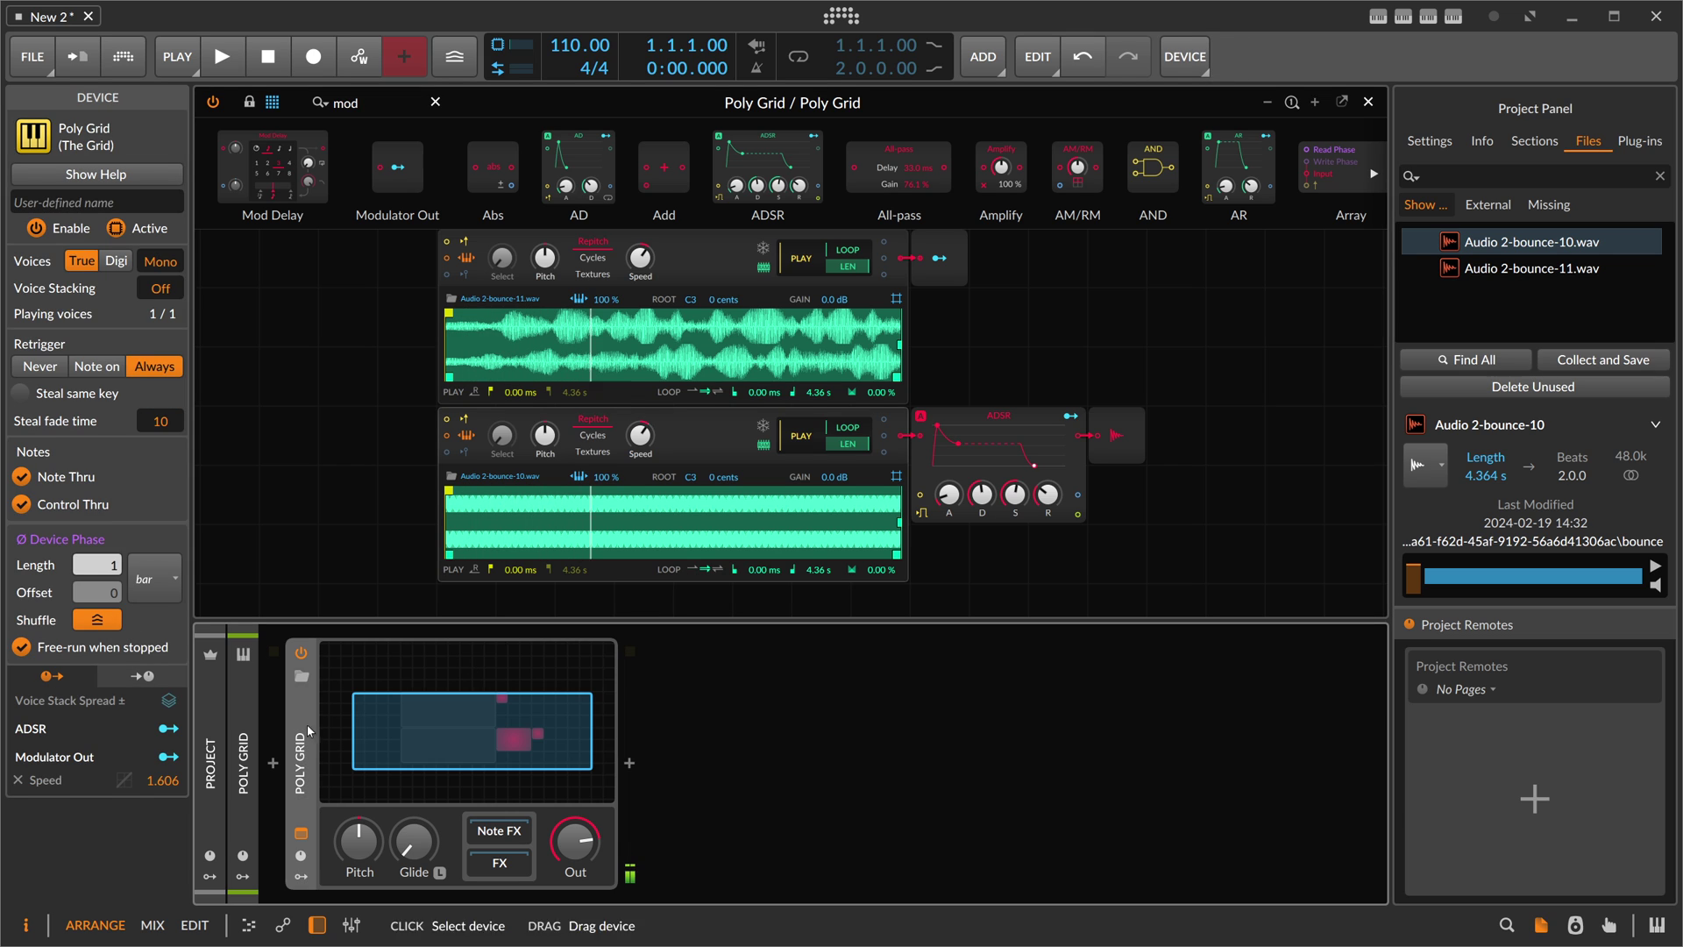
{"action": "left_click_drag", "start_coordinate": [161, 262], "coordinate": [160, 237]}
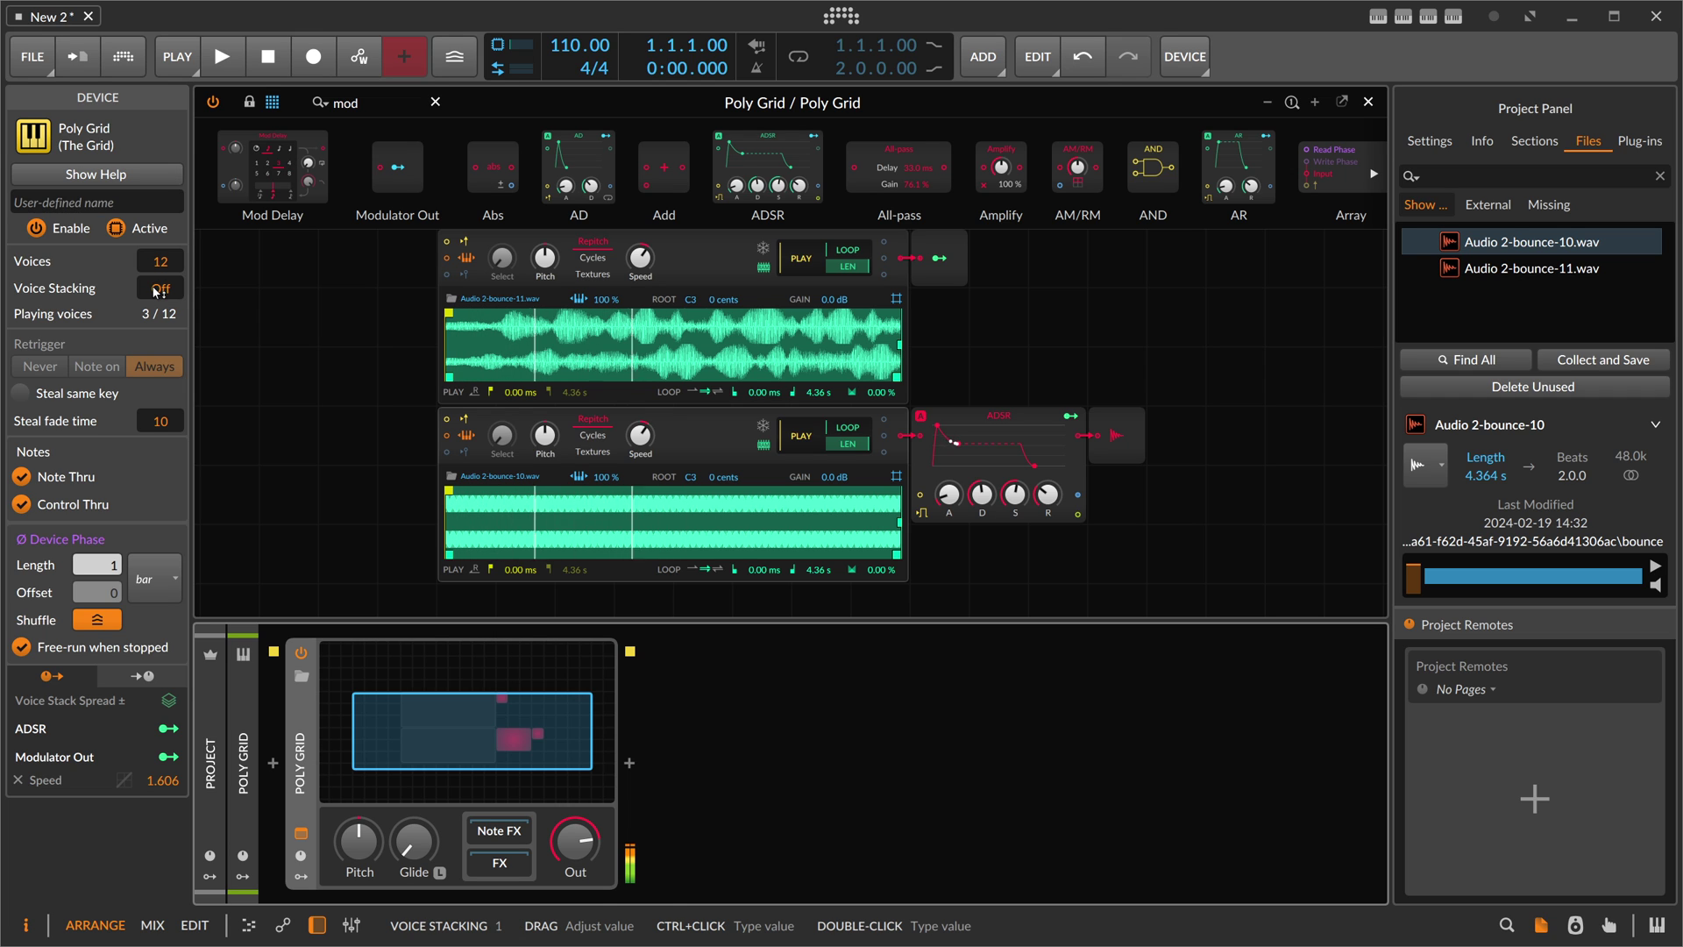
- Lower the ADSR's sustain level and try out the Pitch control of the Audio 2-bounce-11 Sampler
{"action": "left_click_drag", "start_coordinate": [1014, 496], "coordinate": [1014, 526]}
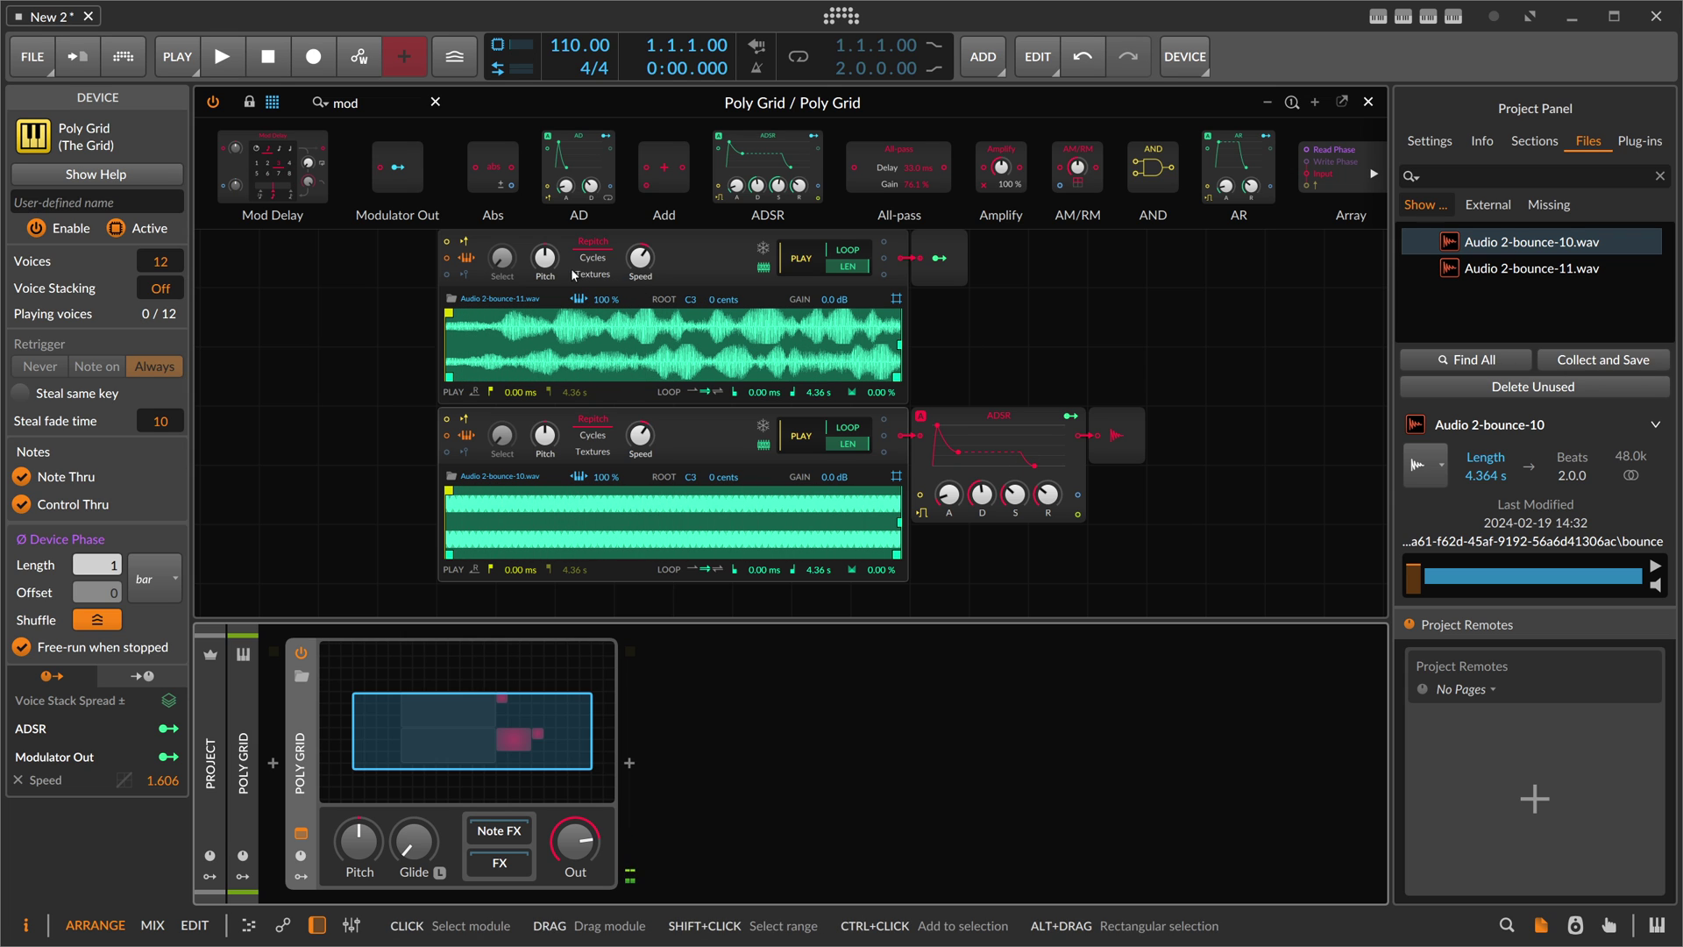
{"action": "left_click", "coordinate": [545, 259]}
{"action": "left_click_drag", "start_coordinate": [547, 262], "coordinate": [549, 263]}
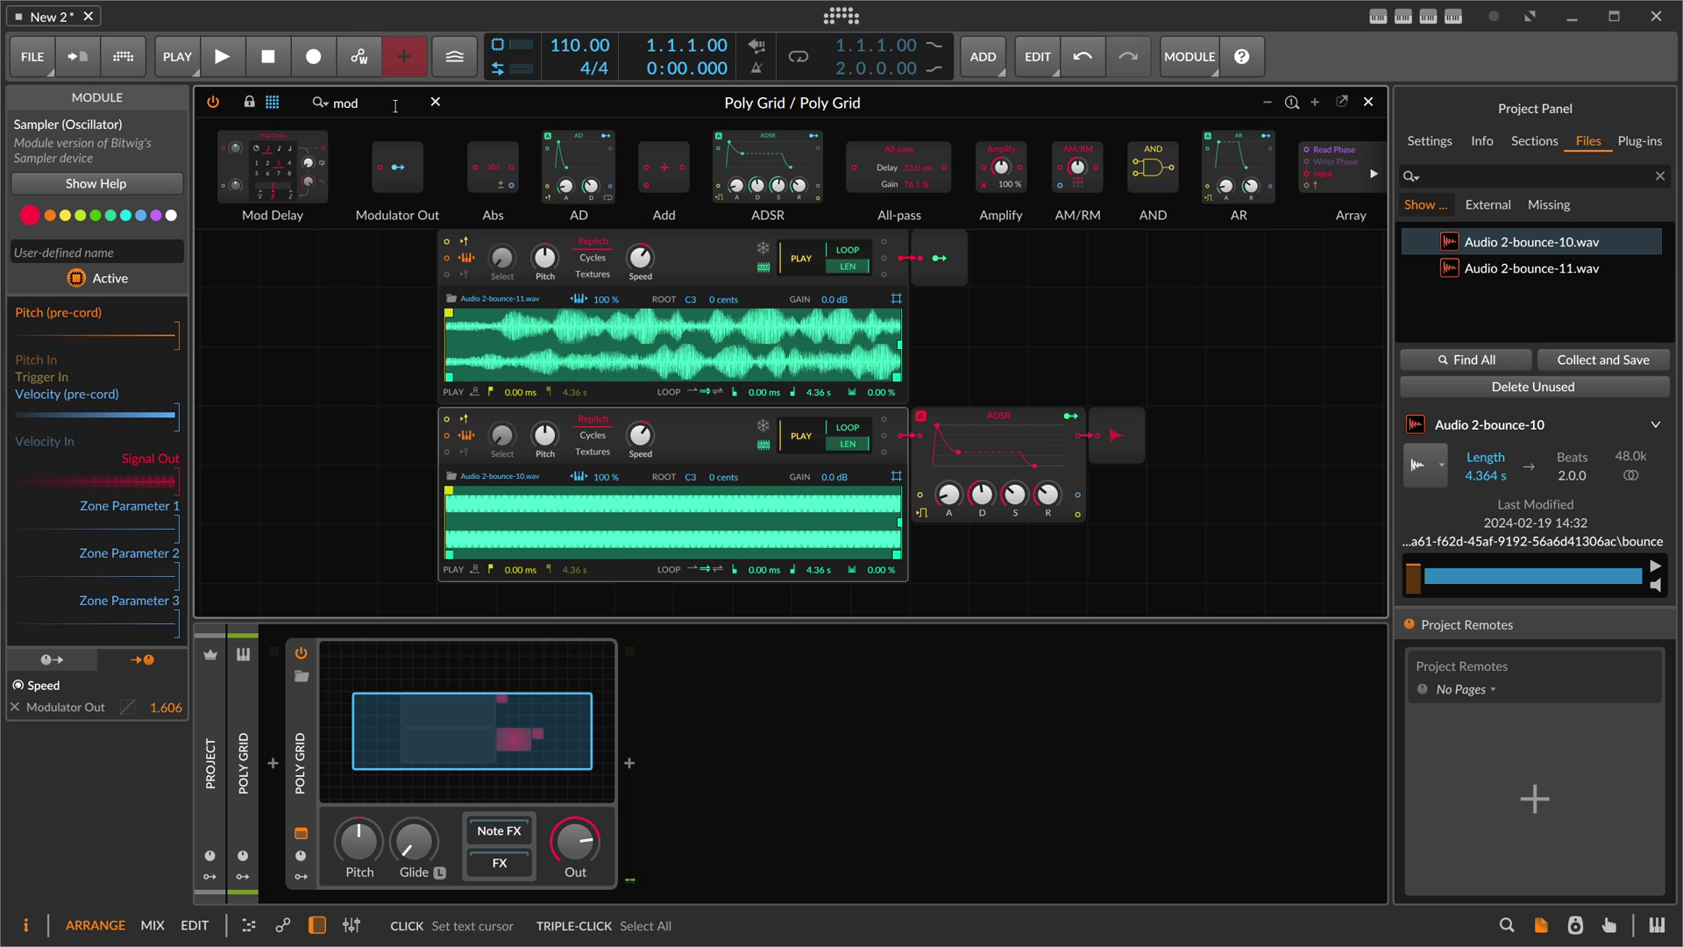
- Drive the Audio 2-bounce-11 Sampler's pitch input from a Pitch In module through a Ratio module set to 7:1
{"action": "type", "text": "pitch"}
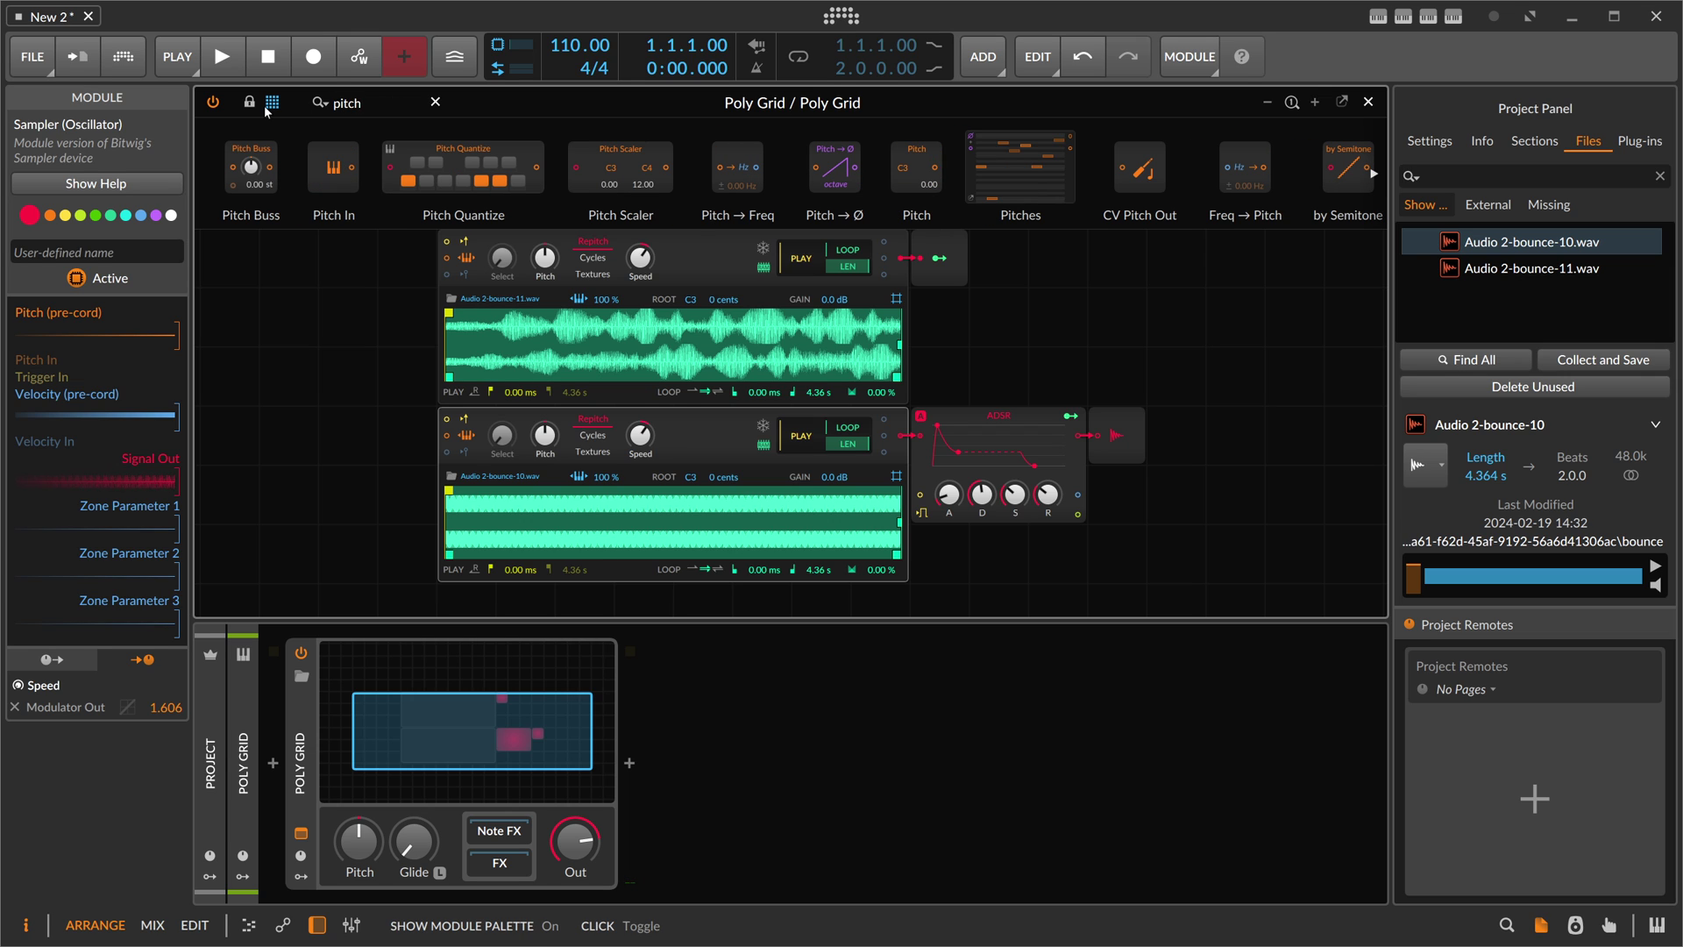
{"action": "left_click_drag", "start_coordinate": [333, 166], "coordinate": [461, 261]}
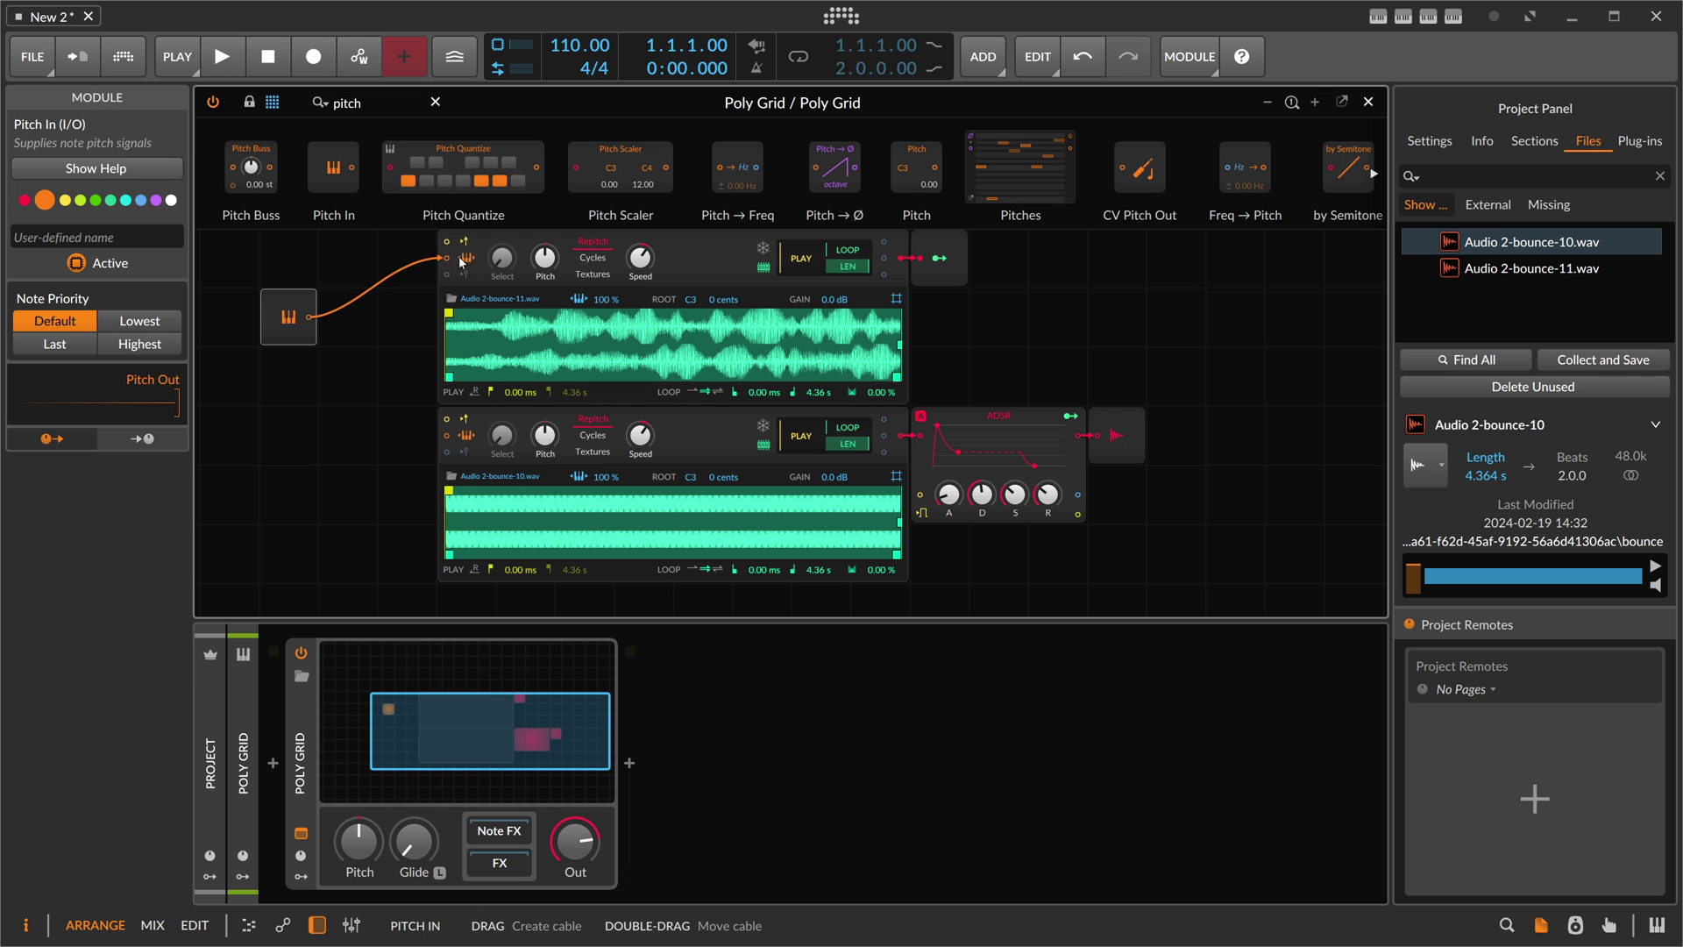
{"action": "left_click_drag", "start_coordinate": [372, 104], "coordinate": [294, 102]}
{"action": "type", "text": "r"}
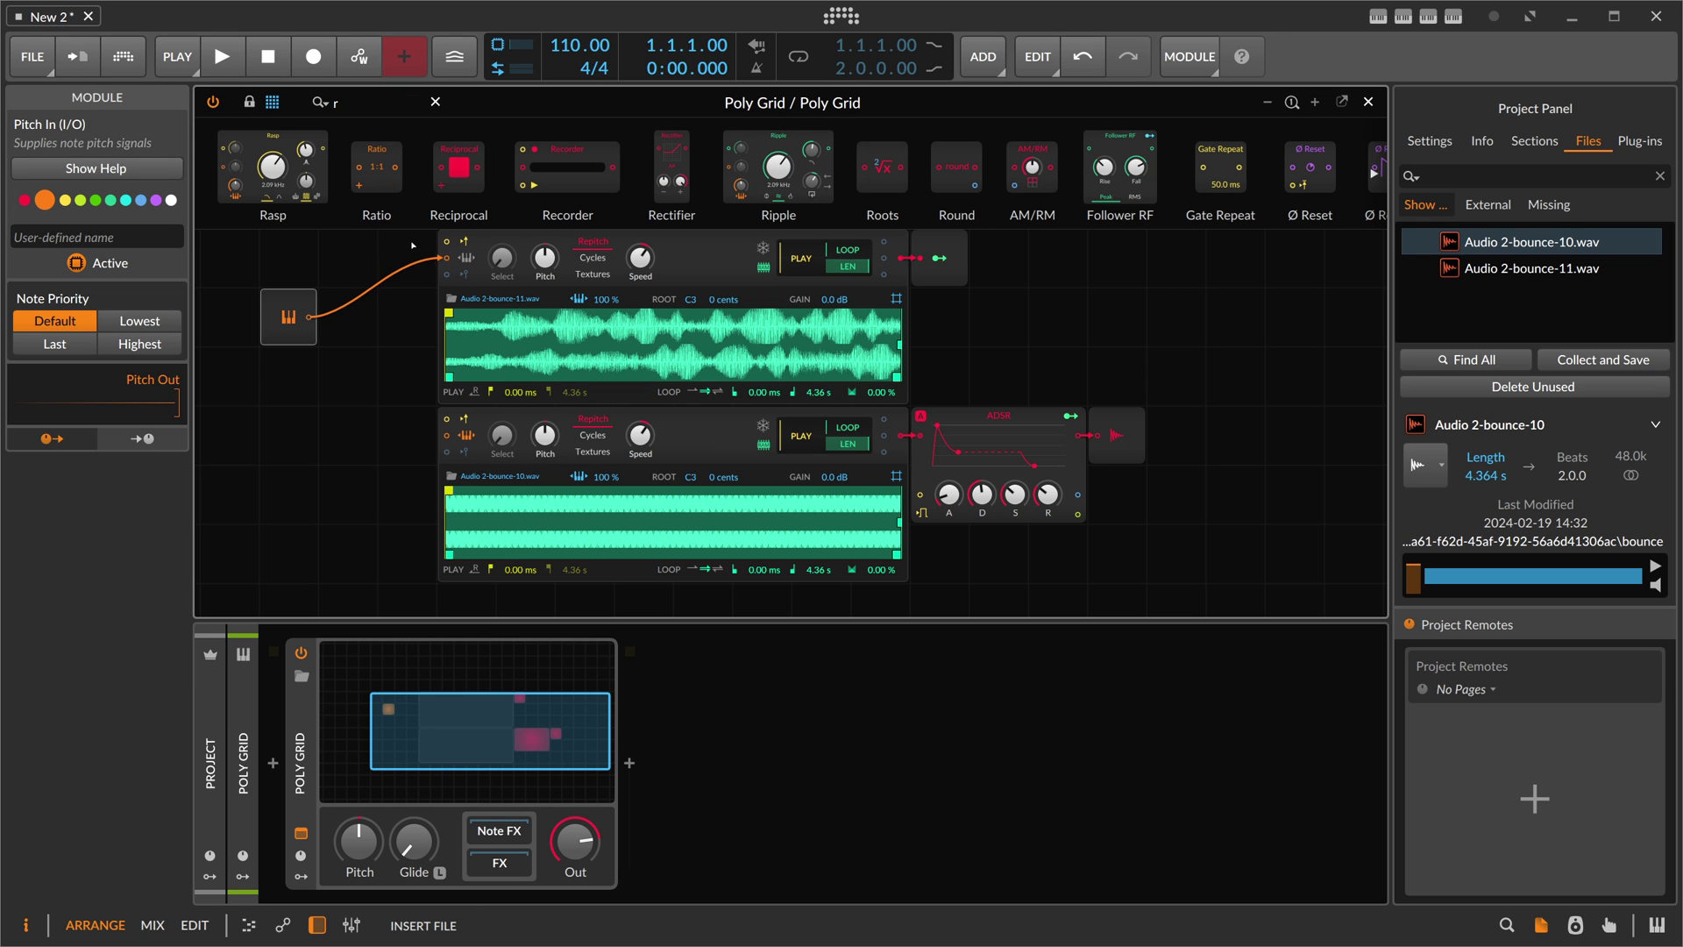
{"action": "left_click_drag", "start_coordinate": [413, 245], "coordinate": [412, 319]}
{"action": "scroll", "coordinate": [406, 263], "scroll_direction": "up", "scroll_amount": 3}
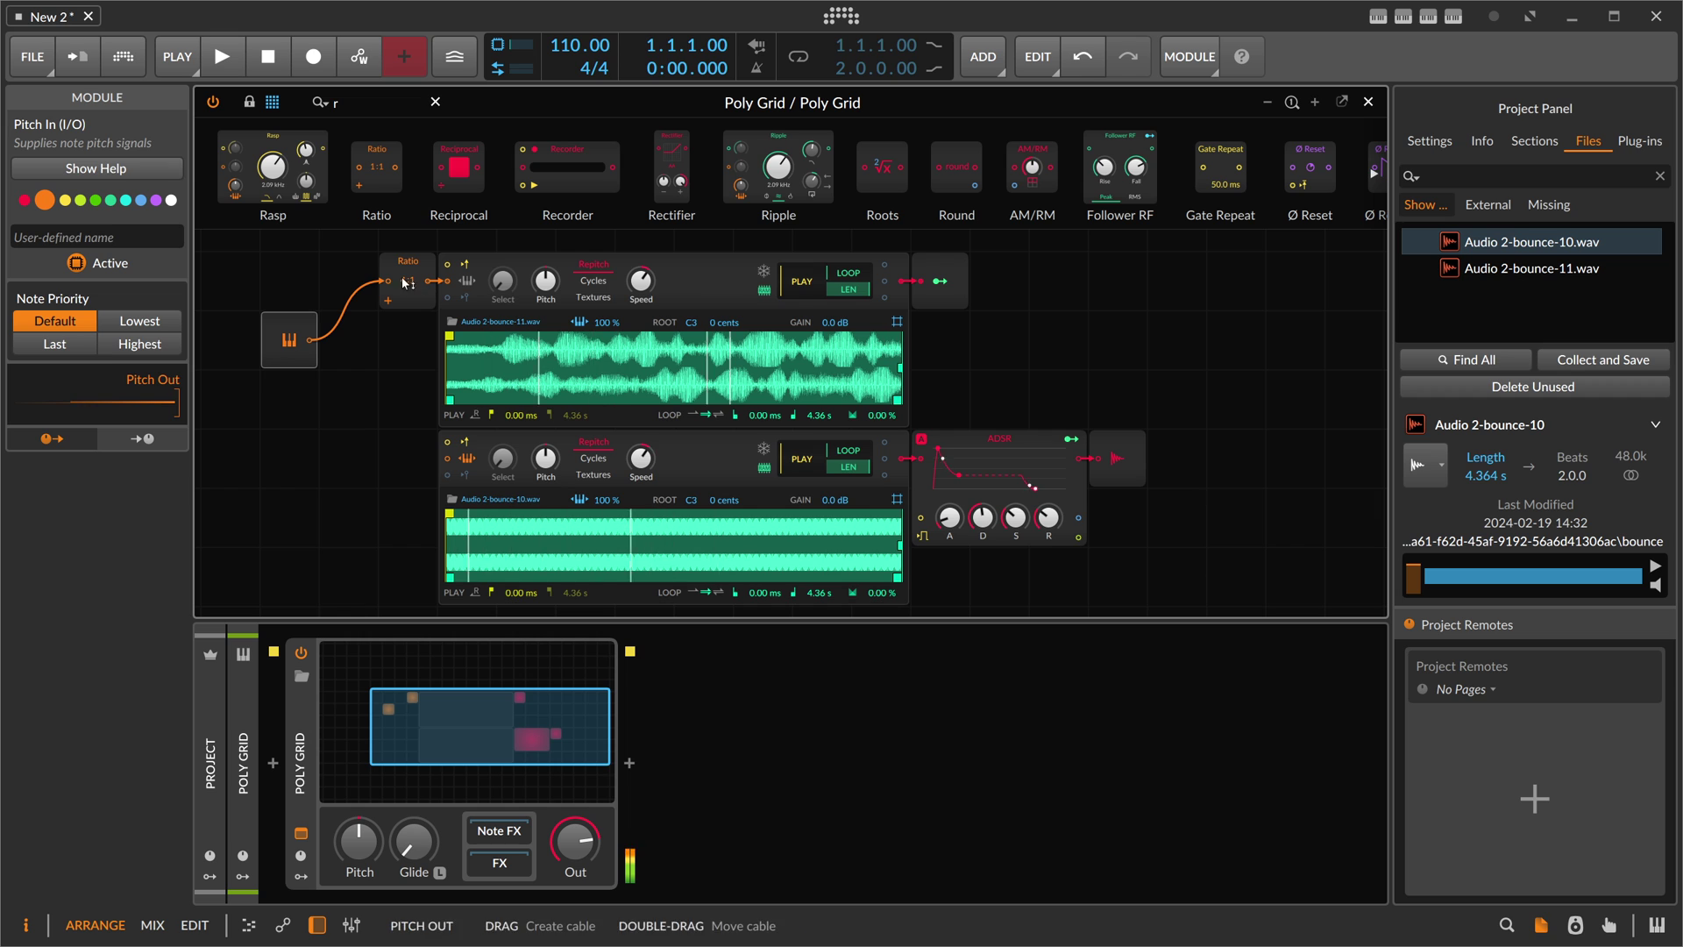
{"action": "left_click_drag", "start_coordinate": [408, 280], "coordinate": [408, 254]}
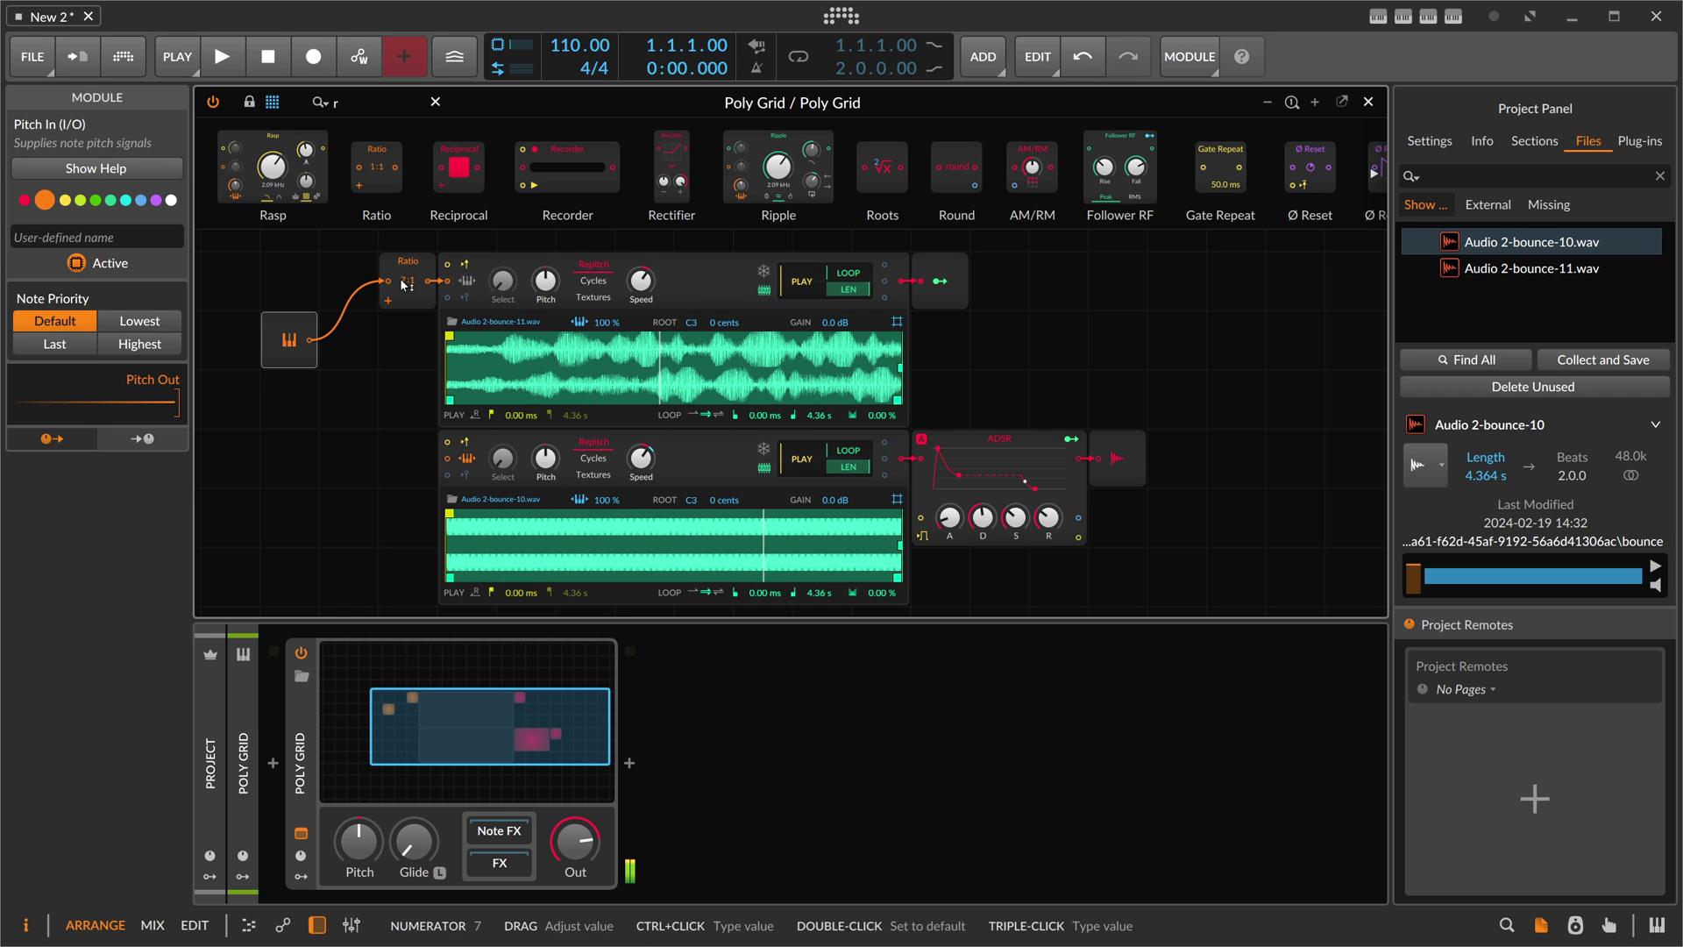
- Set the Modulator Out's modulation amount on the Audio 2-bounce-10 Sampler's Speed to 1.863
{"action": "left_click", "coordinate": [940, 282]}
{"action": "left_click_drag", "start_coordinate": [641, 455], "coordinate": [641, 412]}
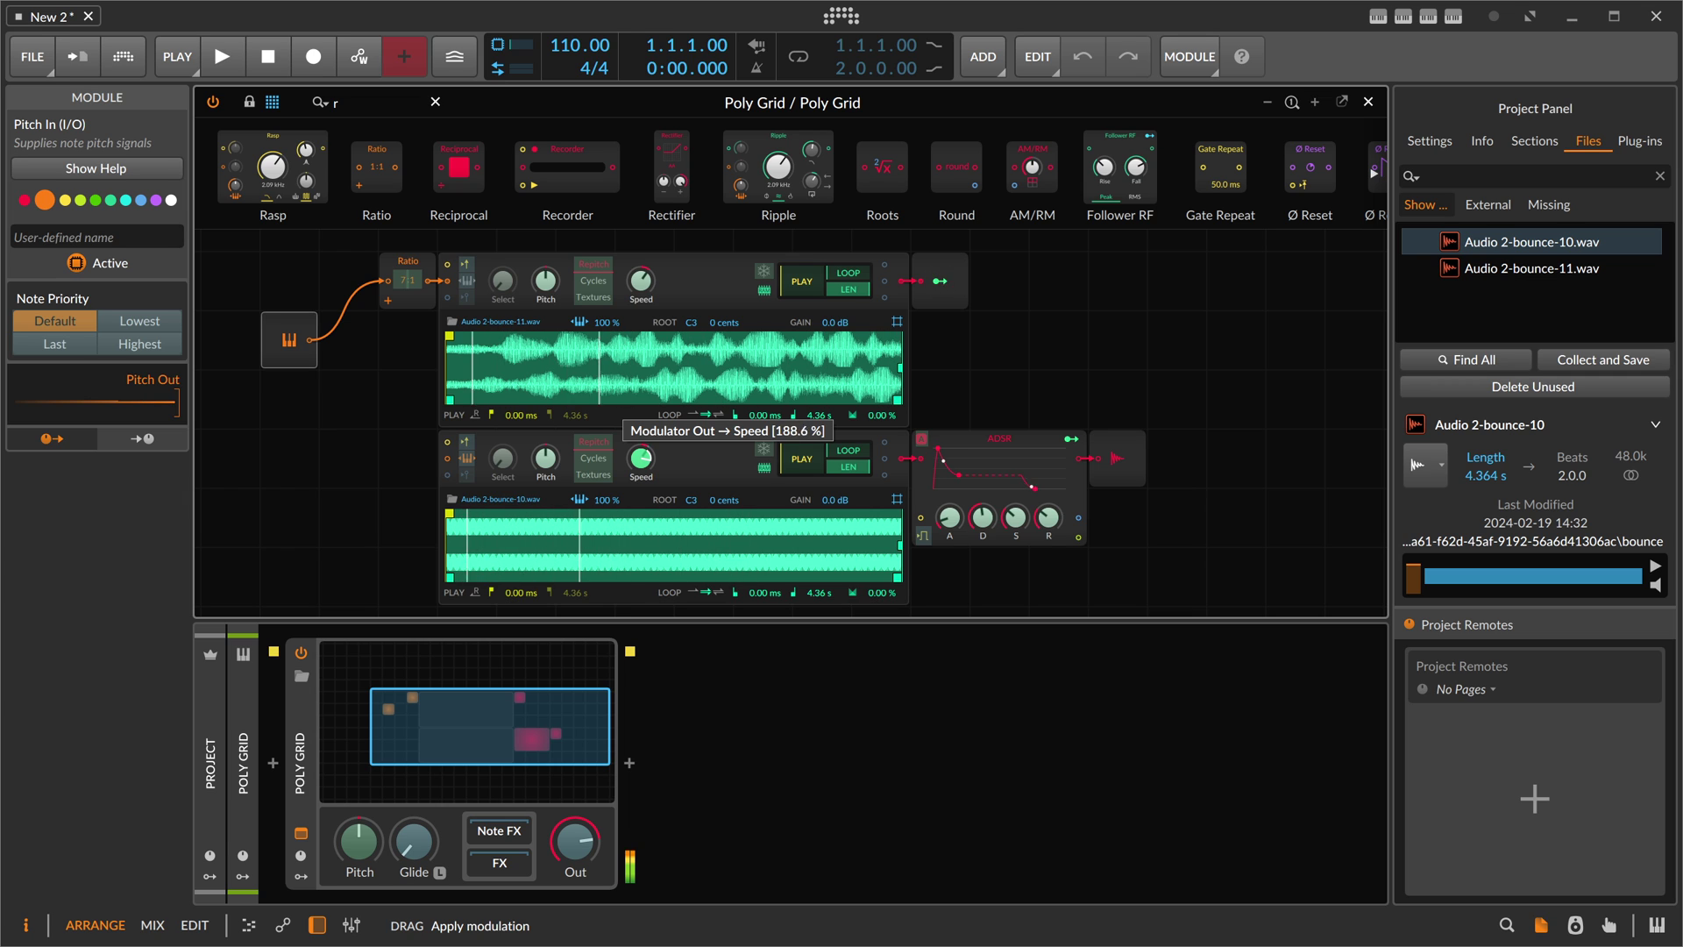
{"action": "left_click", "coordinate": [942, 281]}
- Insert an AD envelope between the modulating Sampler and the Modulator Out, and give the ADSR a longer decay and zero sustain
{"action": "left_click_drag", "start_coordinate": [964, 273], "coordinate": [1024, 274]}
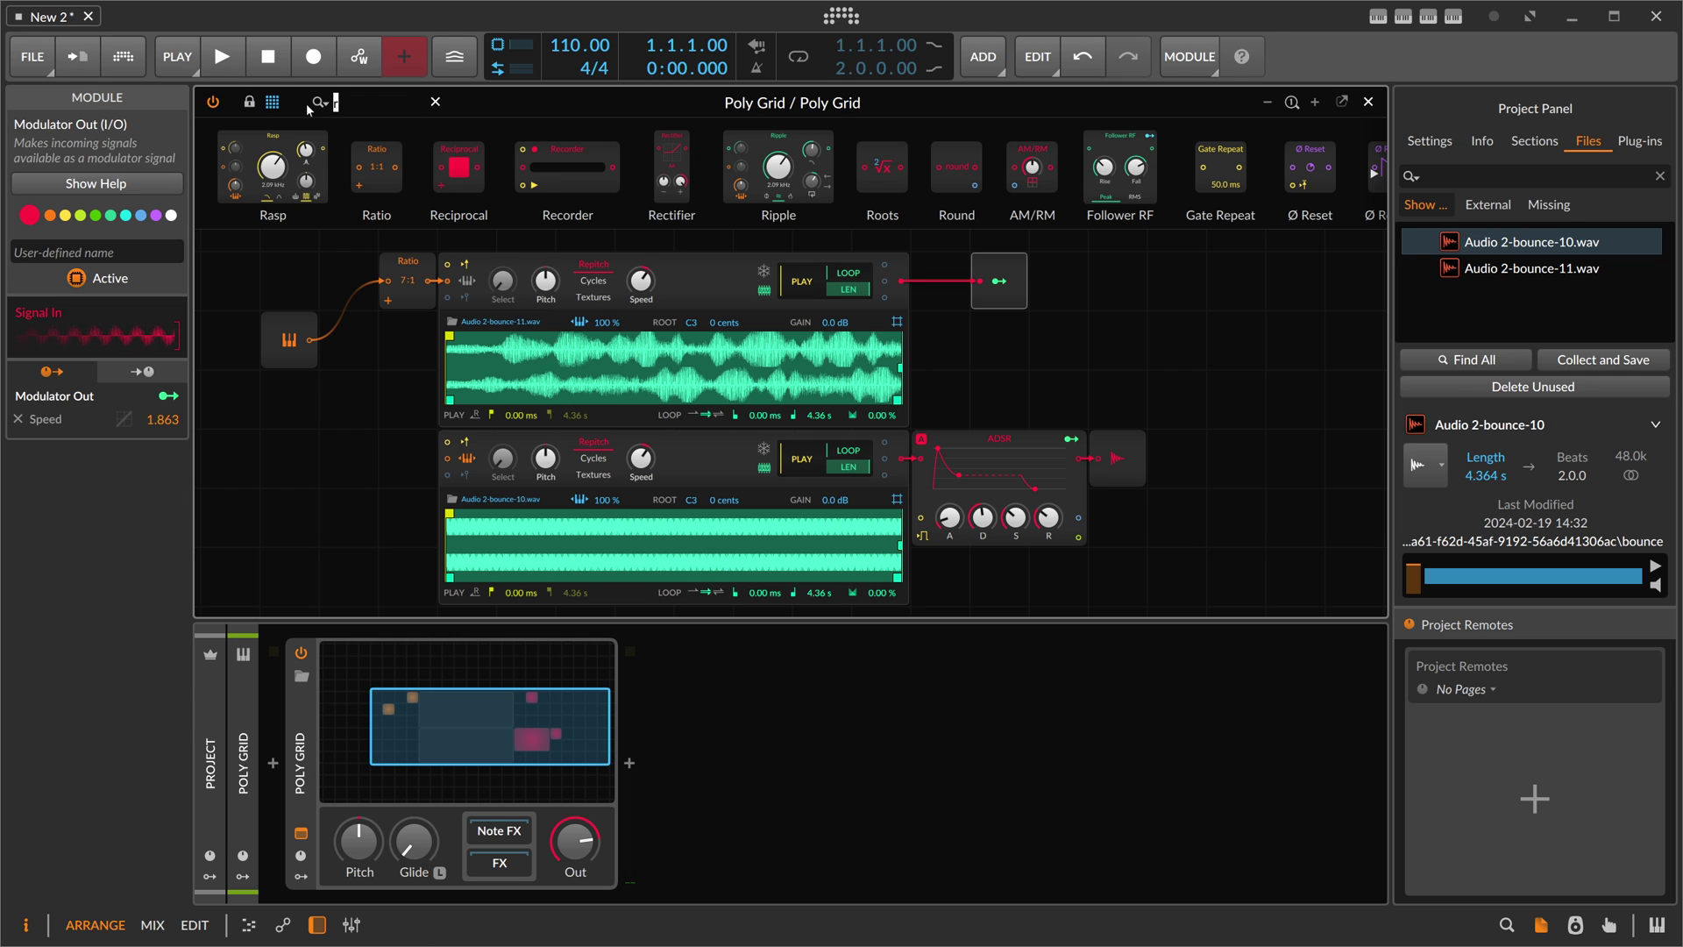
{"action": "key", "text": "BackSpace"}
{"action": "type", "text": "ad"}
{"action": "key", "text": "Return"}
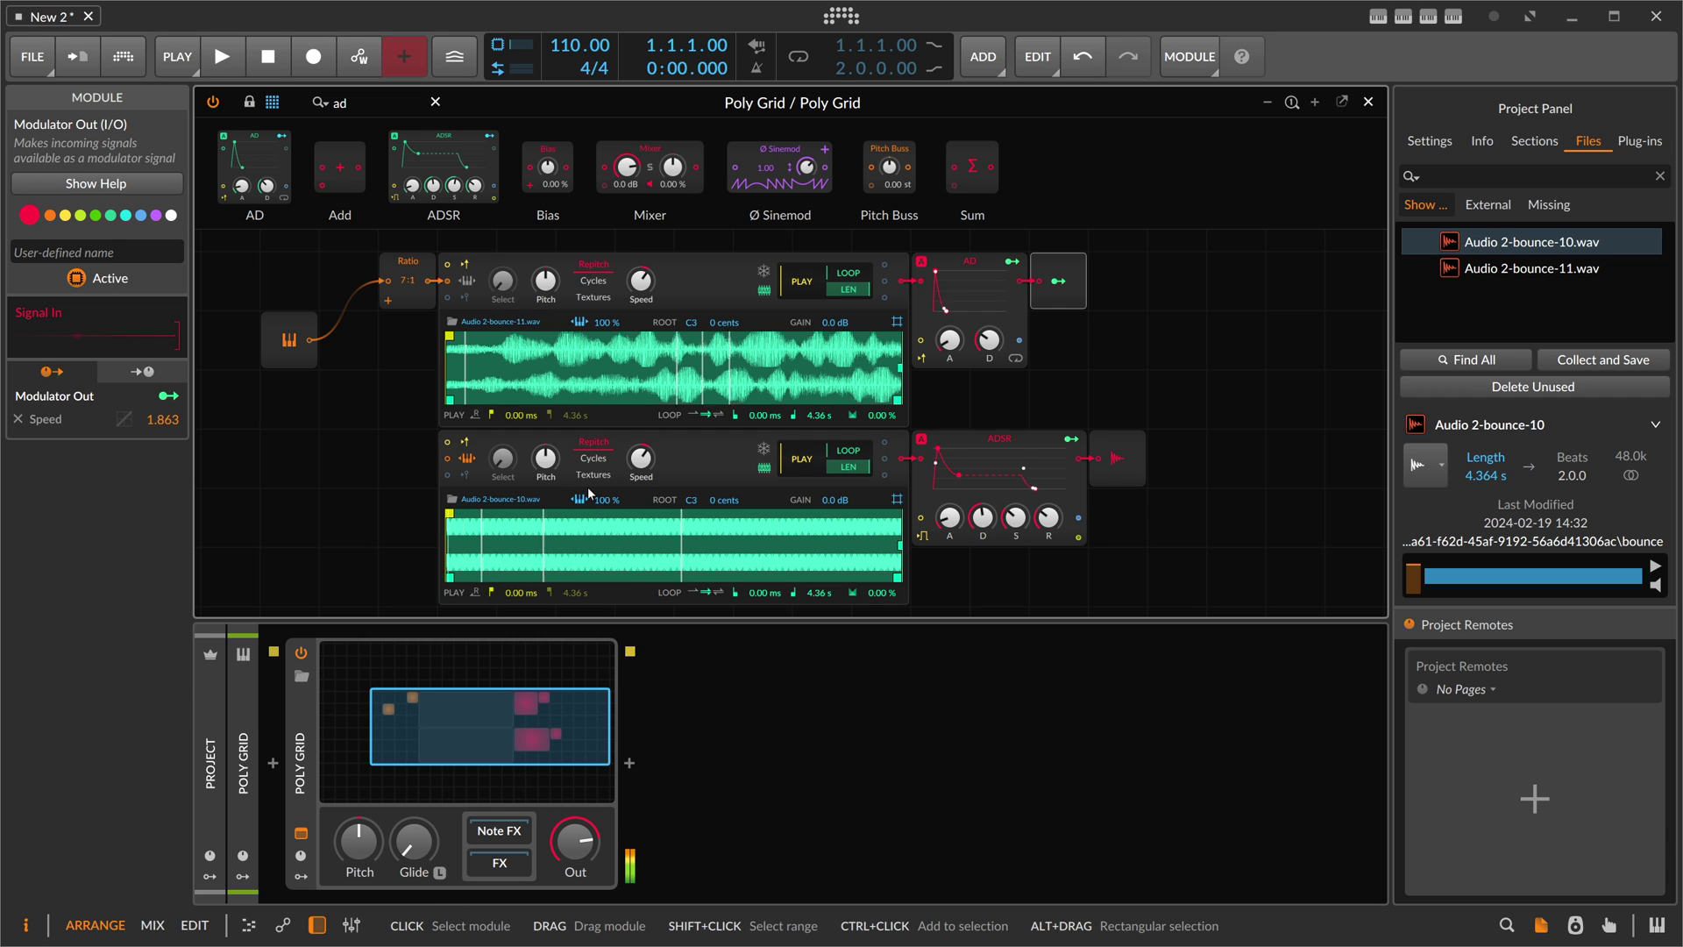
{"action": "left_click_drag", "start_coordinate": [1008, 474], "coordinate": [957, 487]}
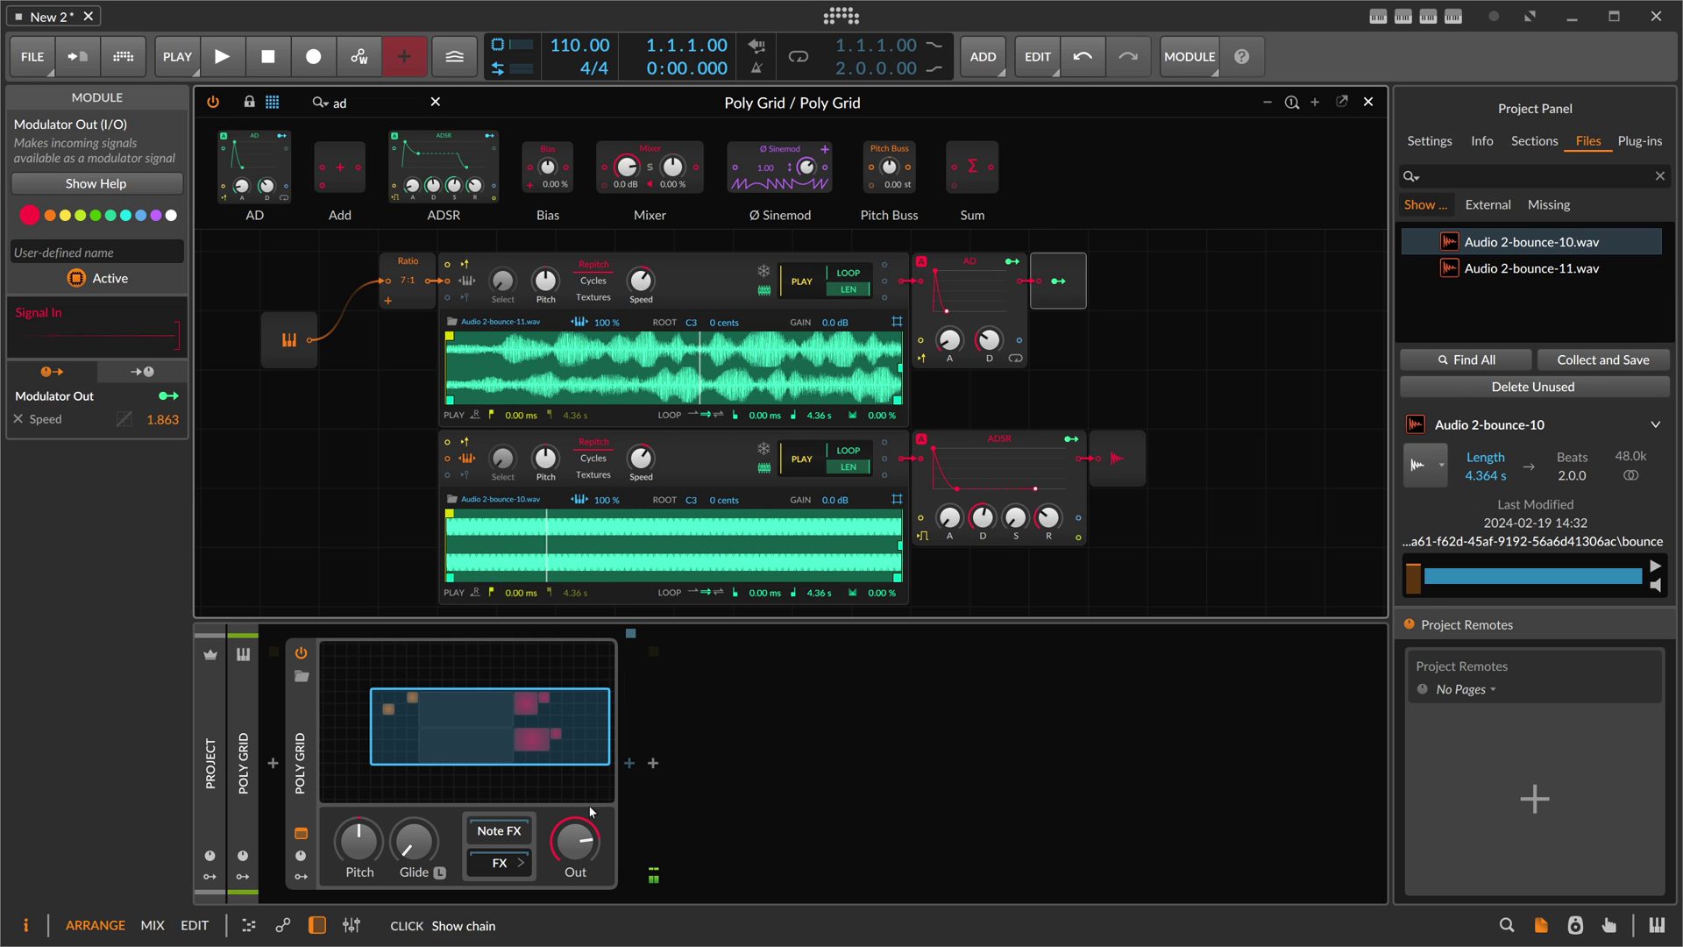
- Add ValhallaSupermassive to the Poly Grid's FX chain at 27.2 % mix, and lengthen both envelopes' attacks, with the AD's at 4.12 s
{"action": "left_click", "coordinate": [623, 765]}
{"action": "type", "text": "super"}
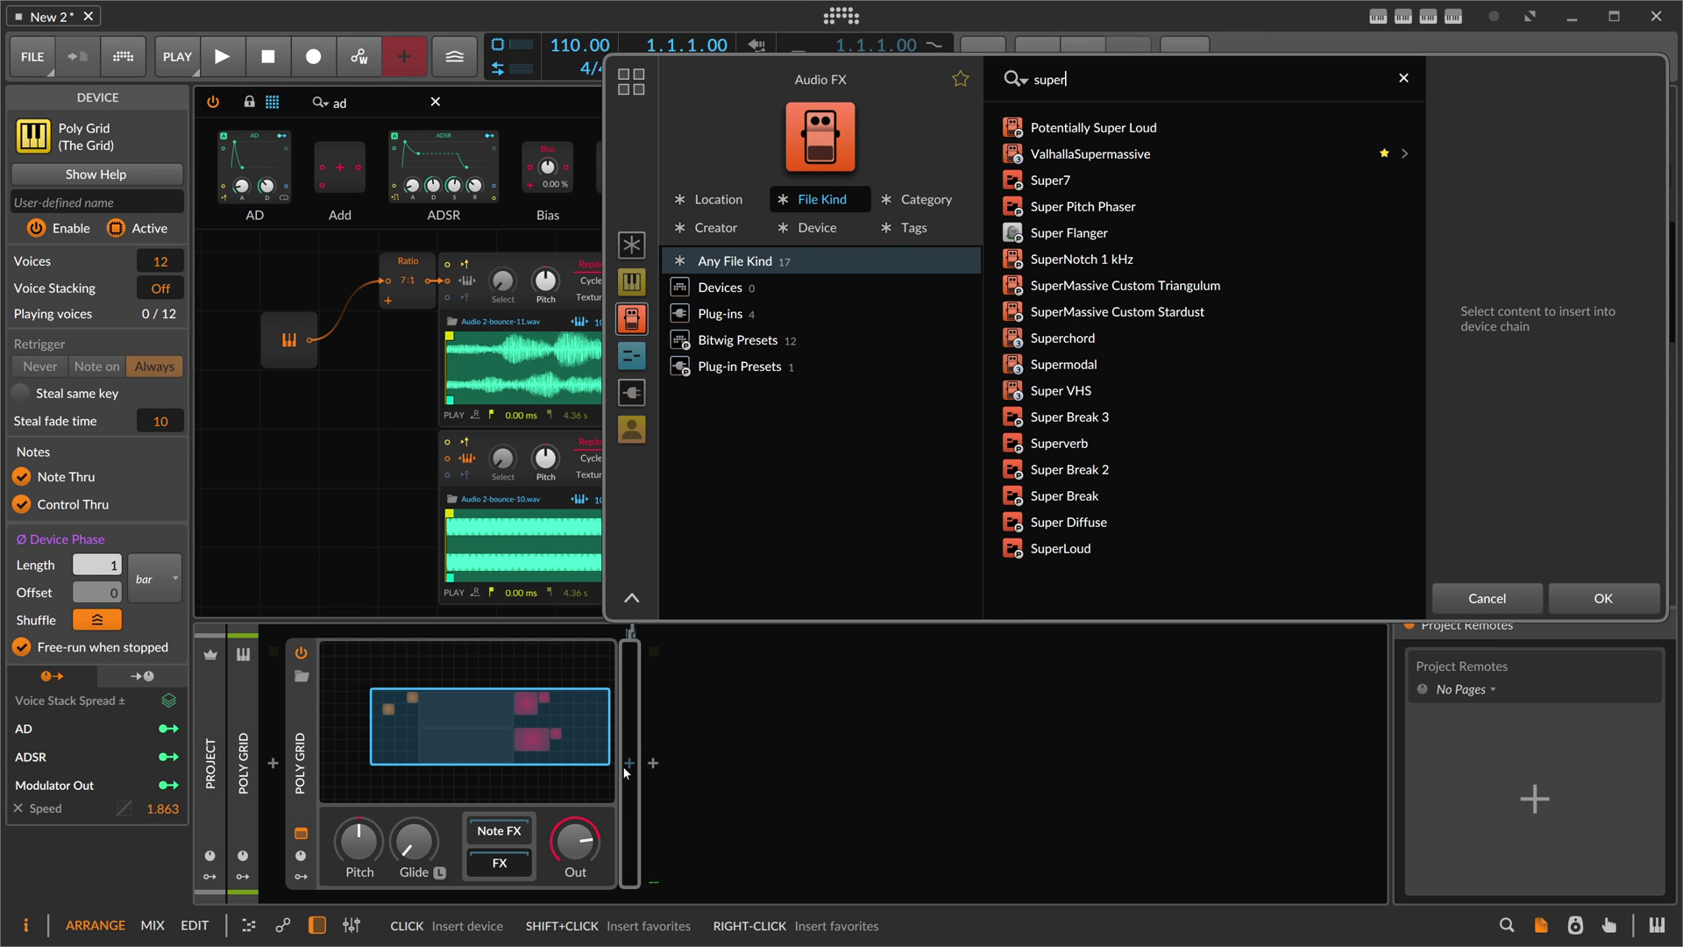
{"action": "key", "text": "Down"}
{"action": "key", "text": "Down"}
{"action": "key", "text": "Return"}
{"action": "left_click_drag", "start_coordinate": [624, 428], "coordinate": [637, 518]}
{"action": "left_click", "coordinate": [1104, 320]}
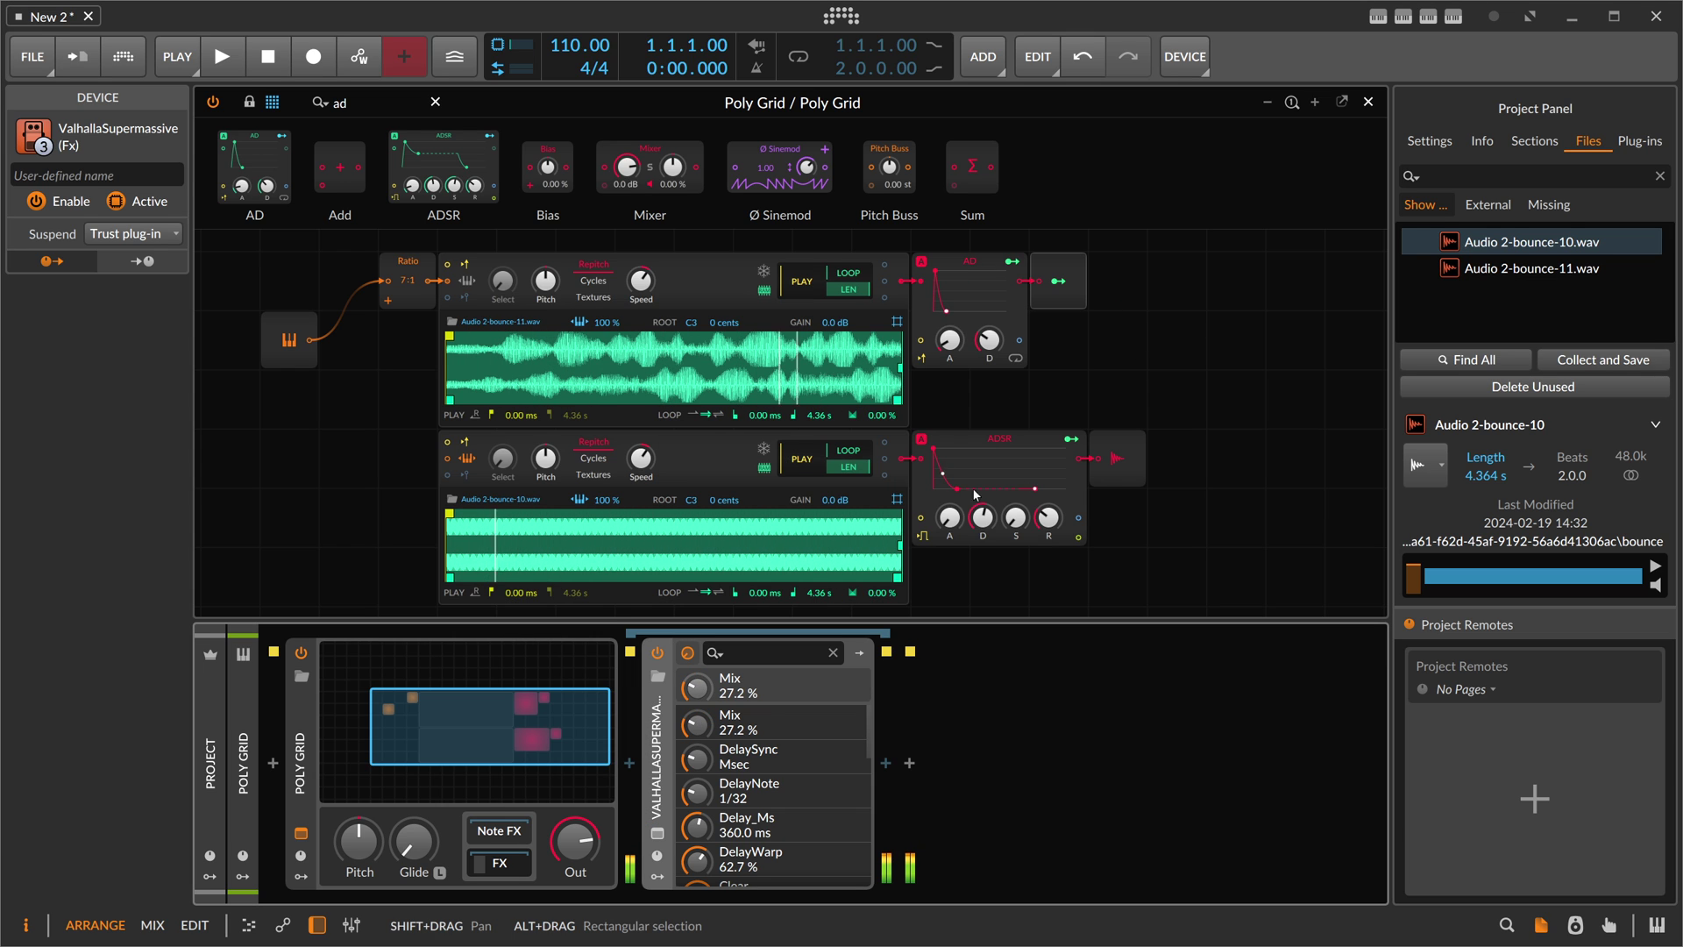
{"action": "left_click_drag", "start_coordinate": [949, 340], "coordinate": [950, 300]}
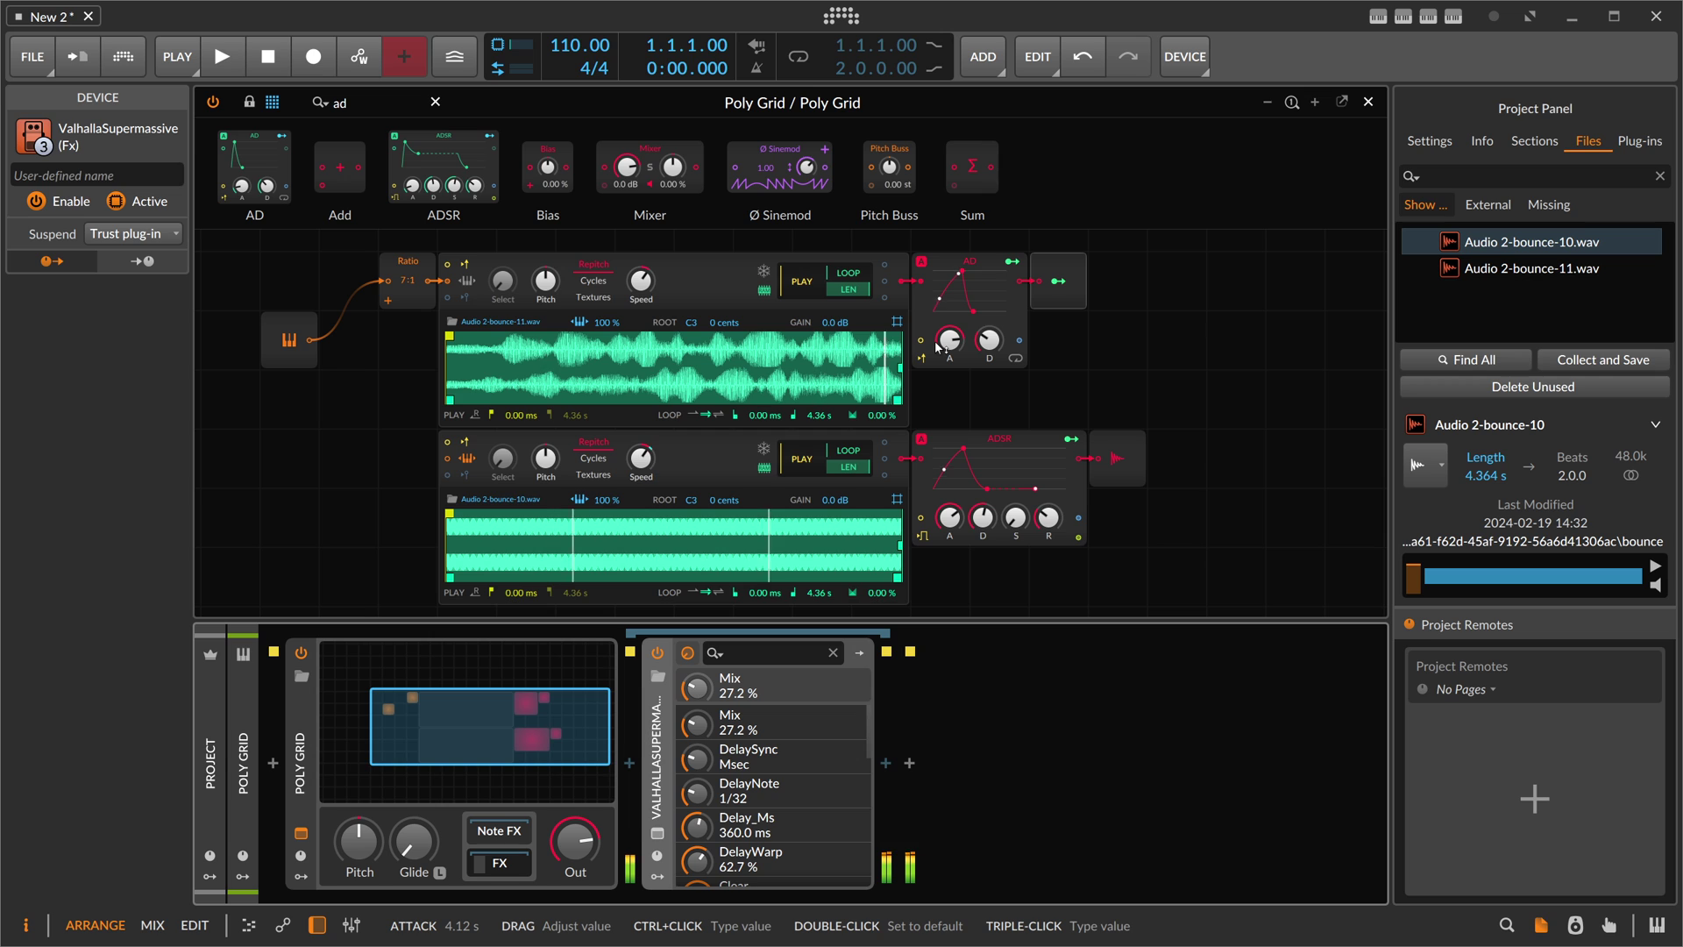
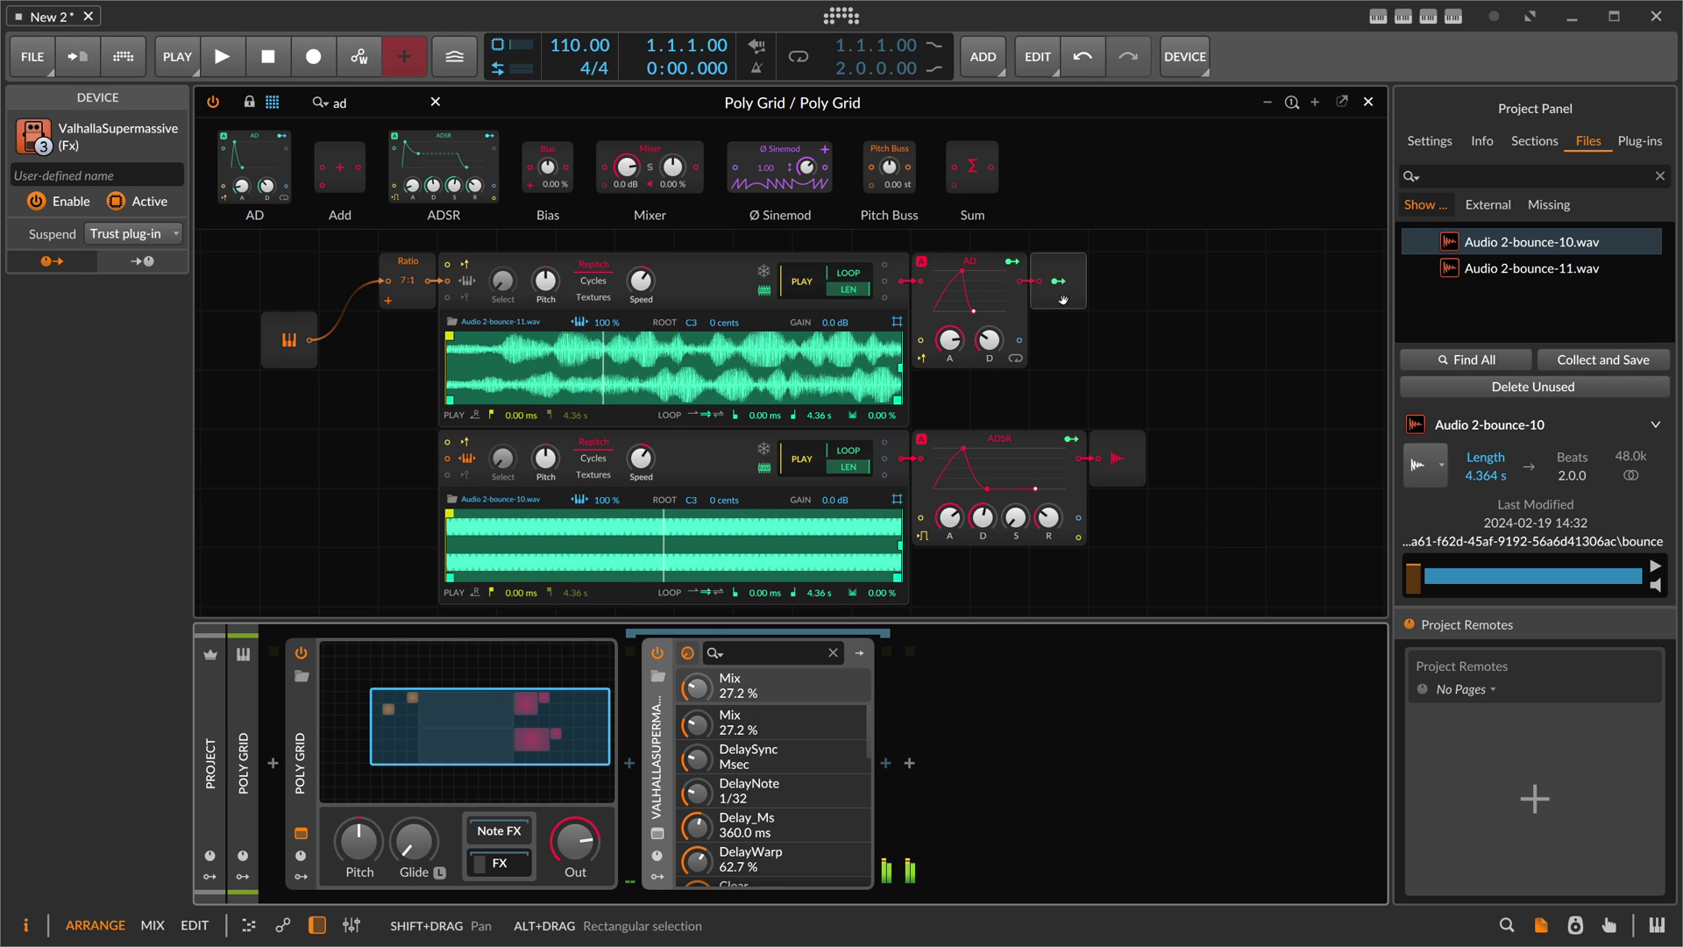
- Retarget the Modulator Out from Speed to a new Delay module before the Audio Out, with amount 0.011 and delay time 0.78 ms
{"action": "left_click", "coordinate": [1015, 357]}
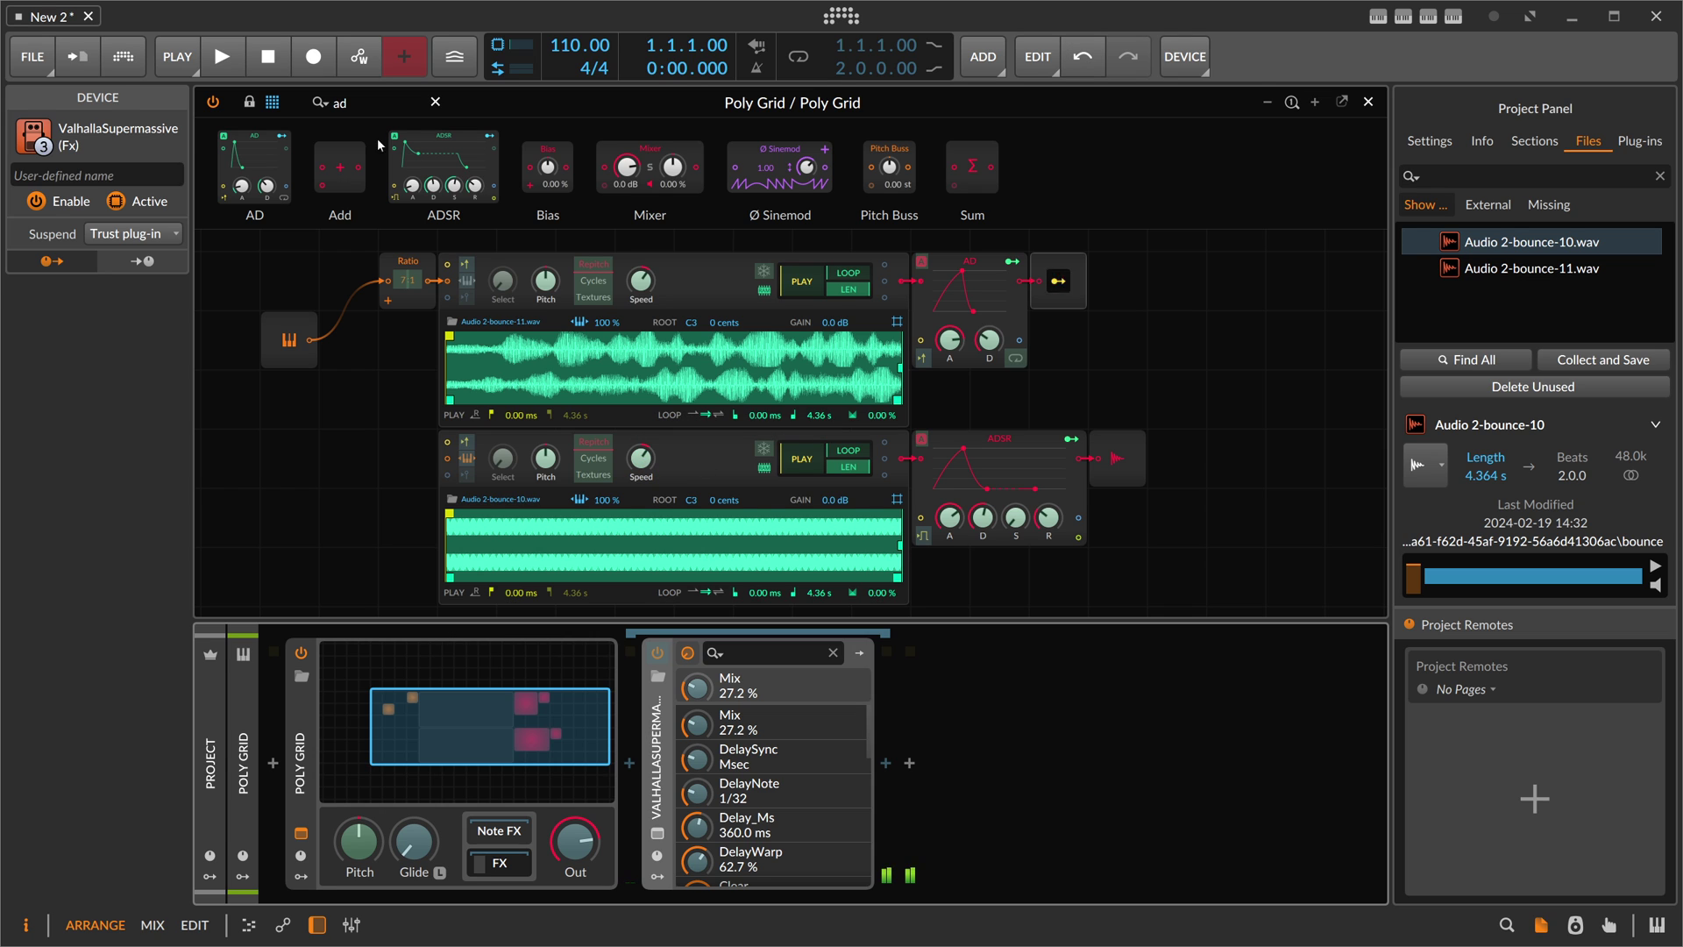
{"action": "left_click", "coordinate": [342, 104]}
{"action": "key", "text": "BackSpace"}
{"action": "type", "text": "delay"}
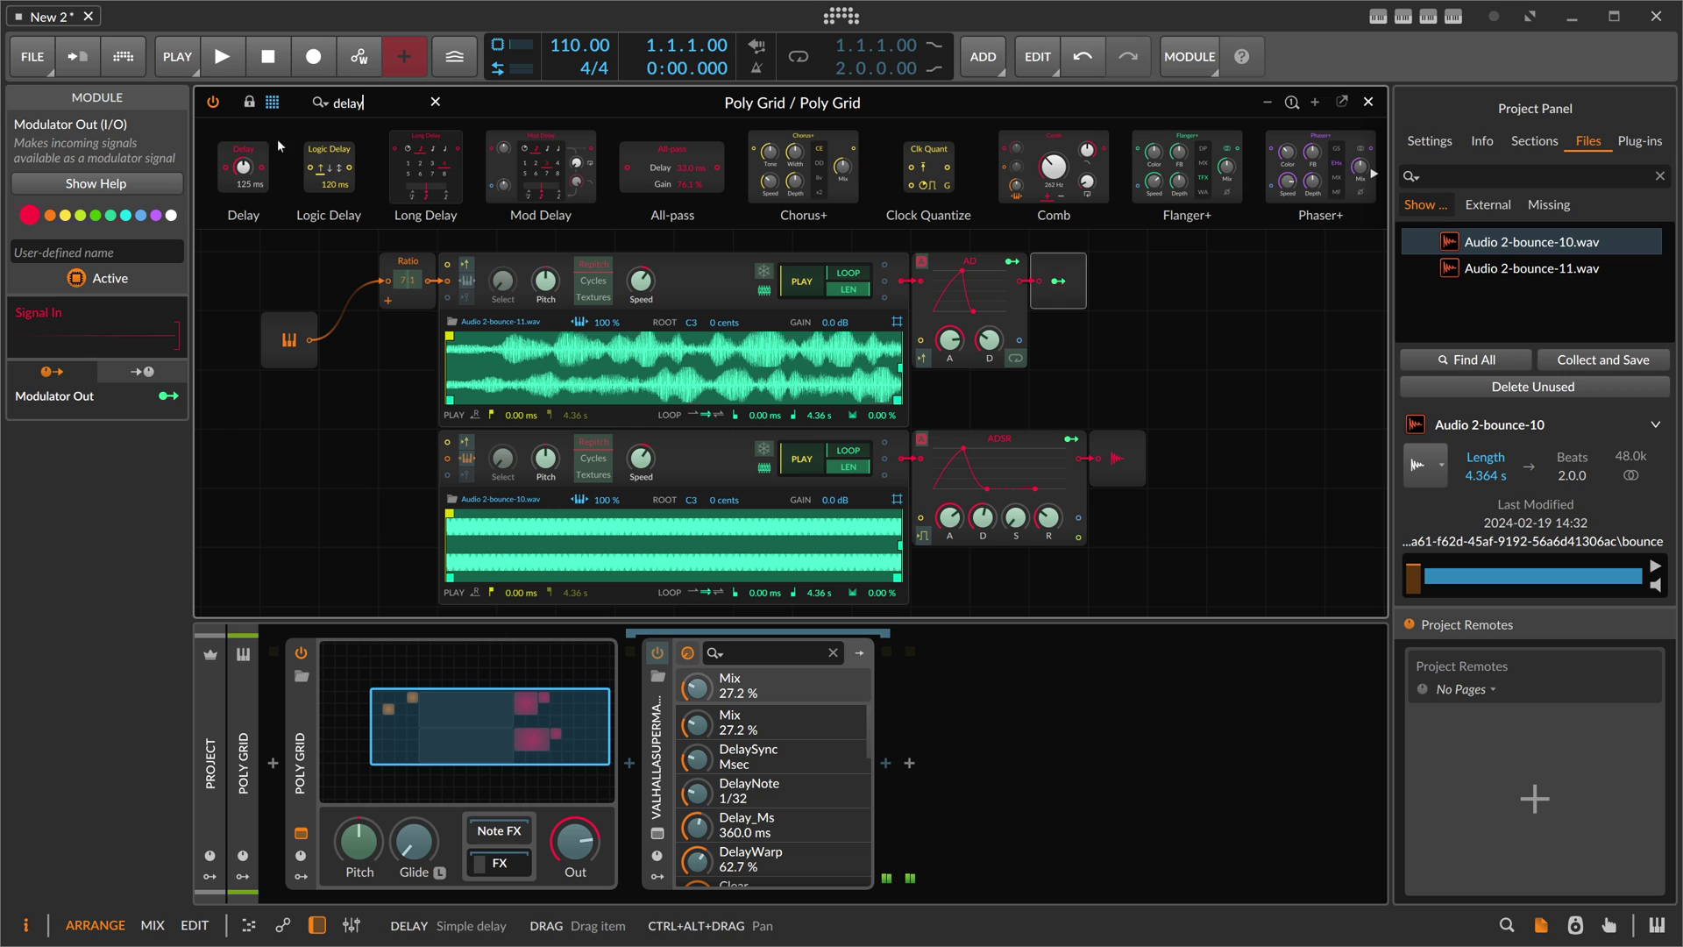
{"action": "left_click_drag", "start_coordinate": [243, 166], "coordinate": [1118, 456]}
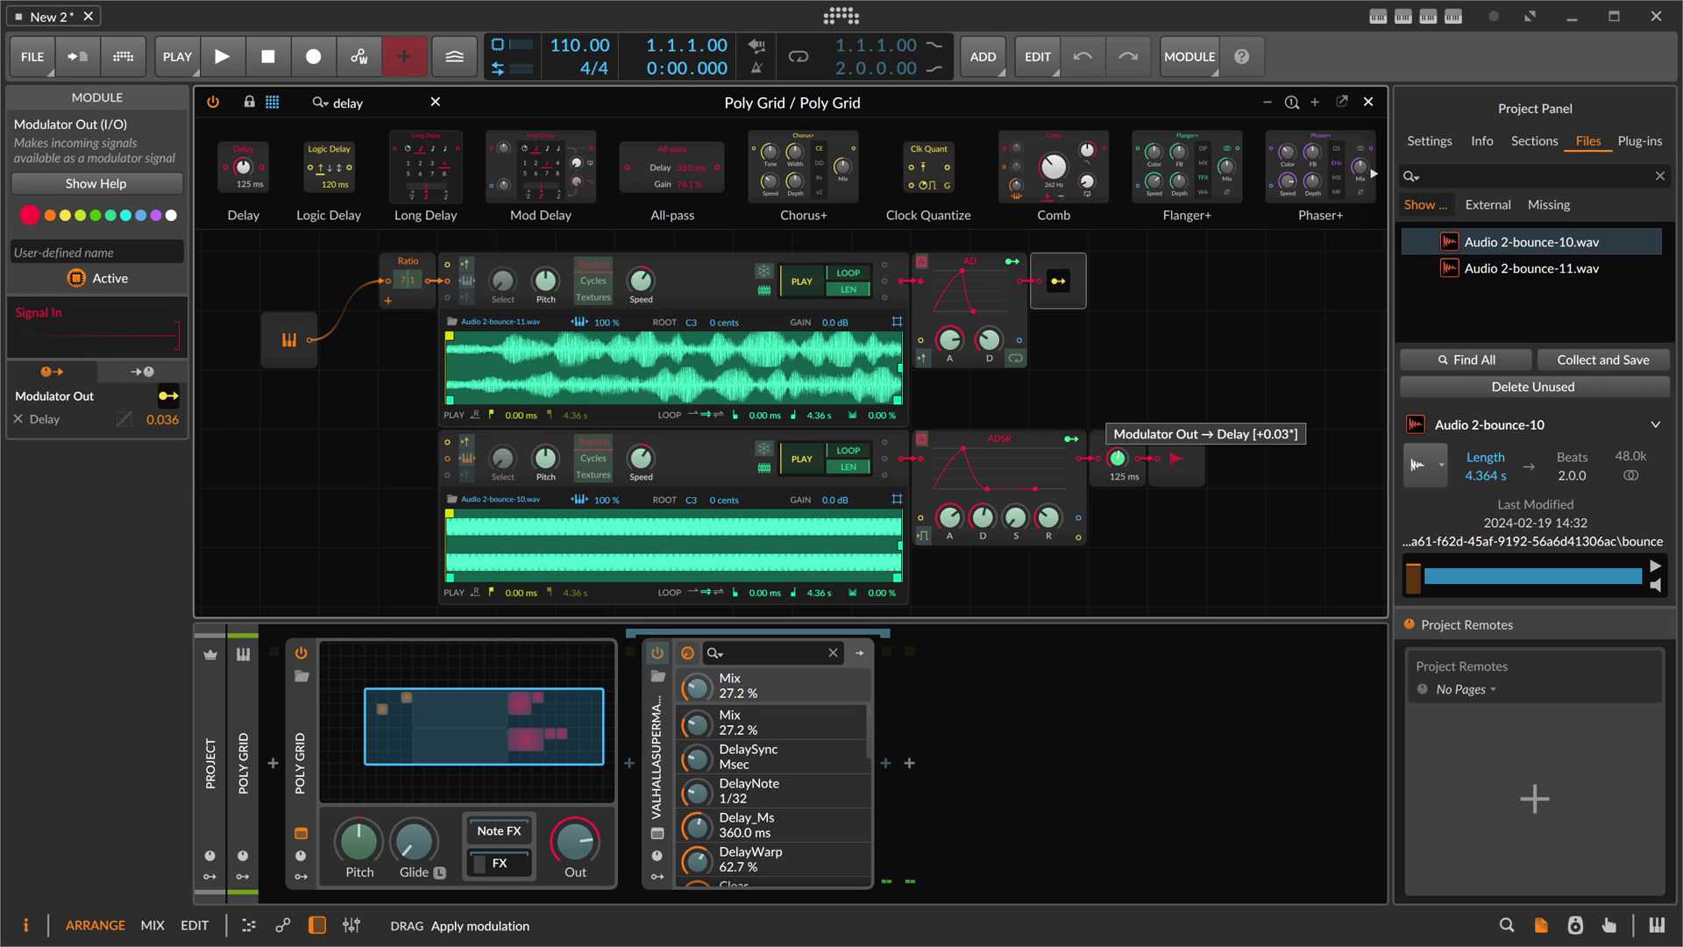
{"action": "left_click_drag", "start_coordinate": [1117, 458], "coordinate": [1118, 470]}
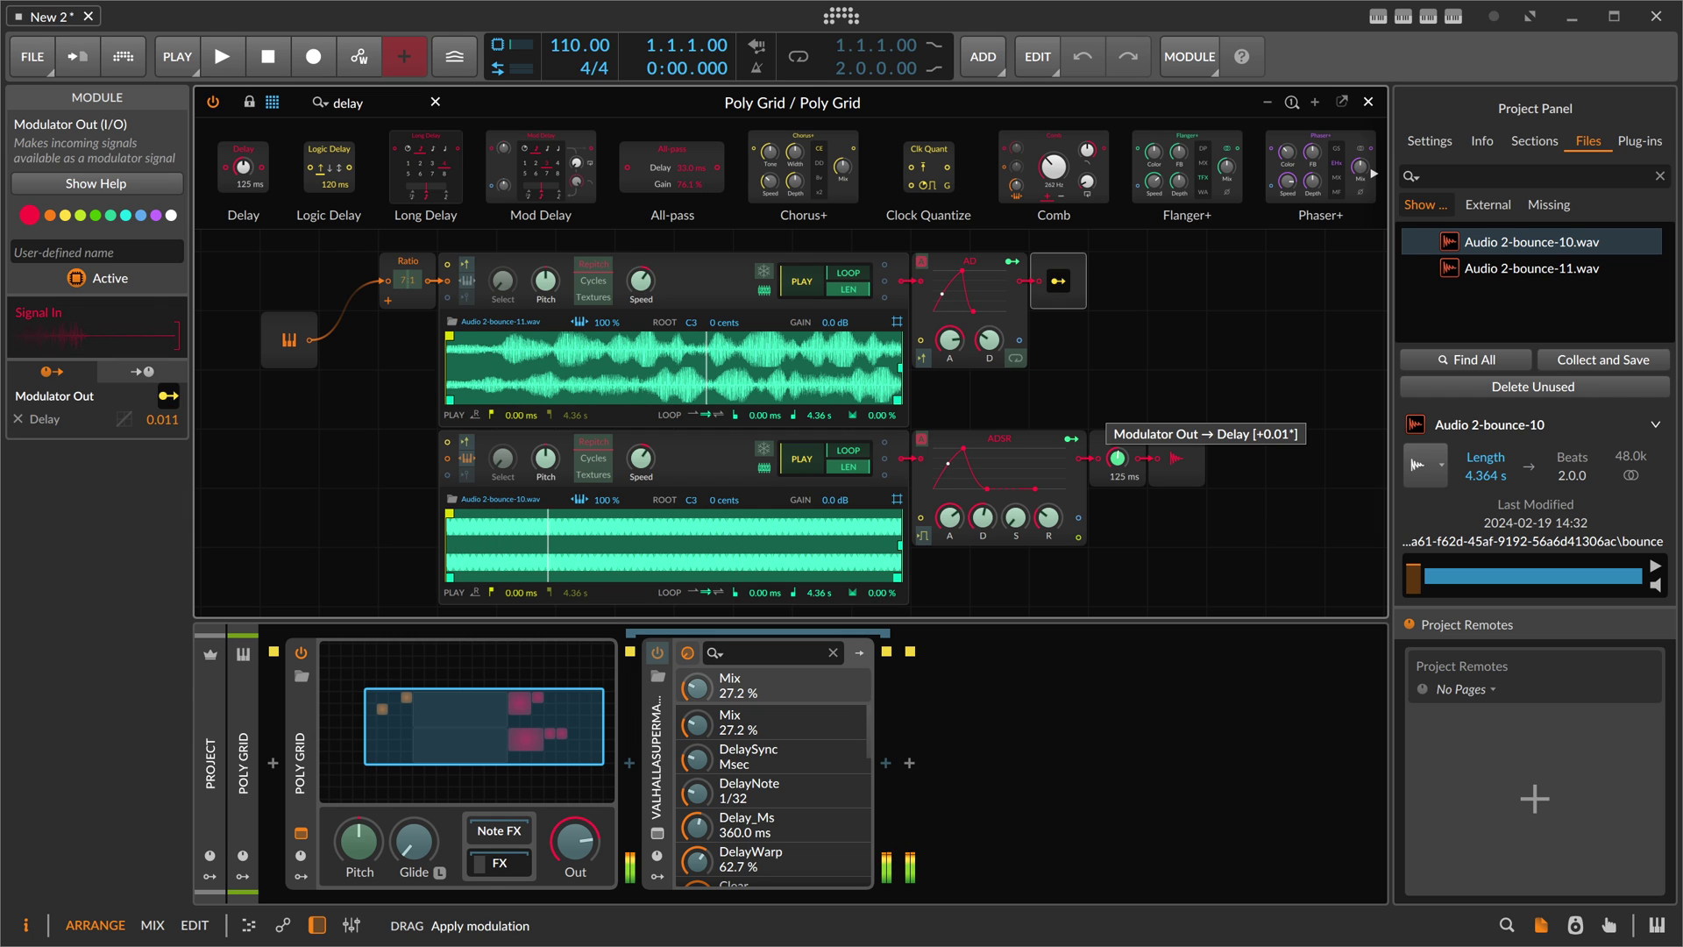
{"action": "left_click", "coordinate": [1058, 280]}
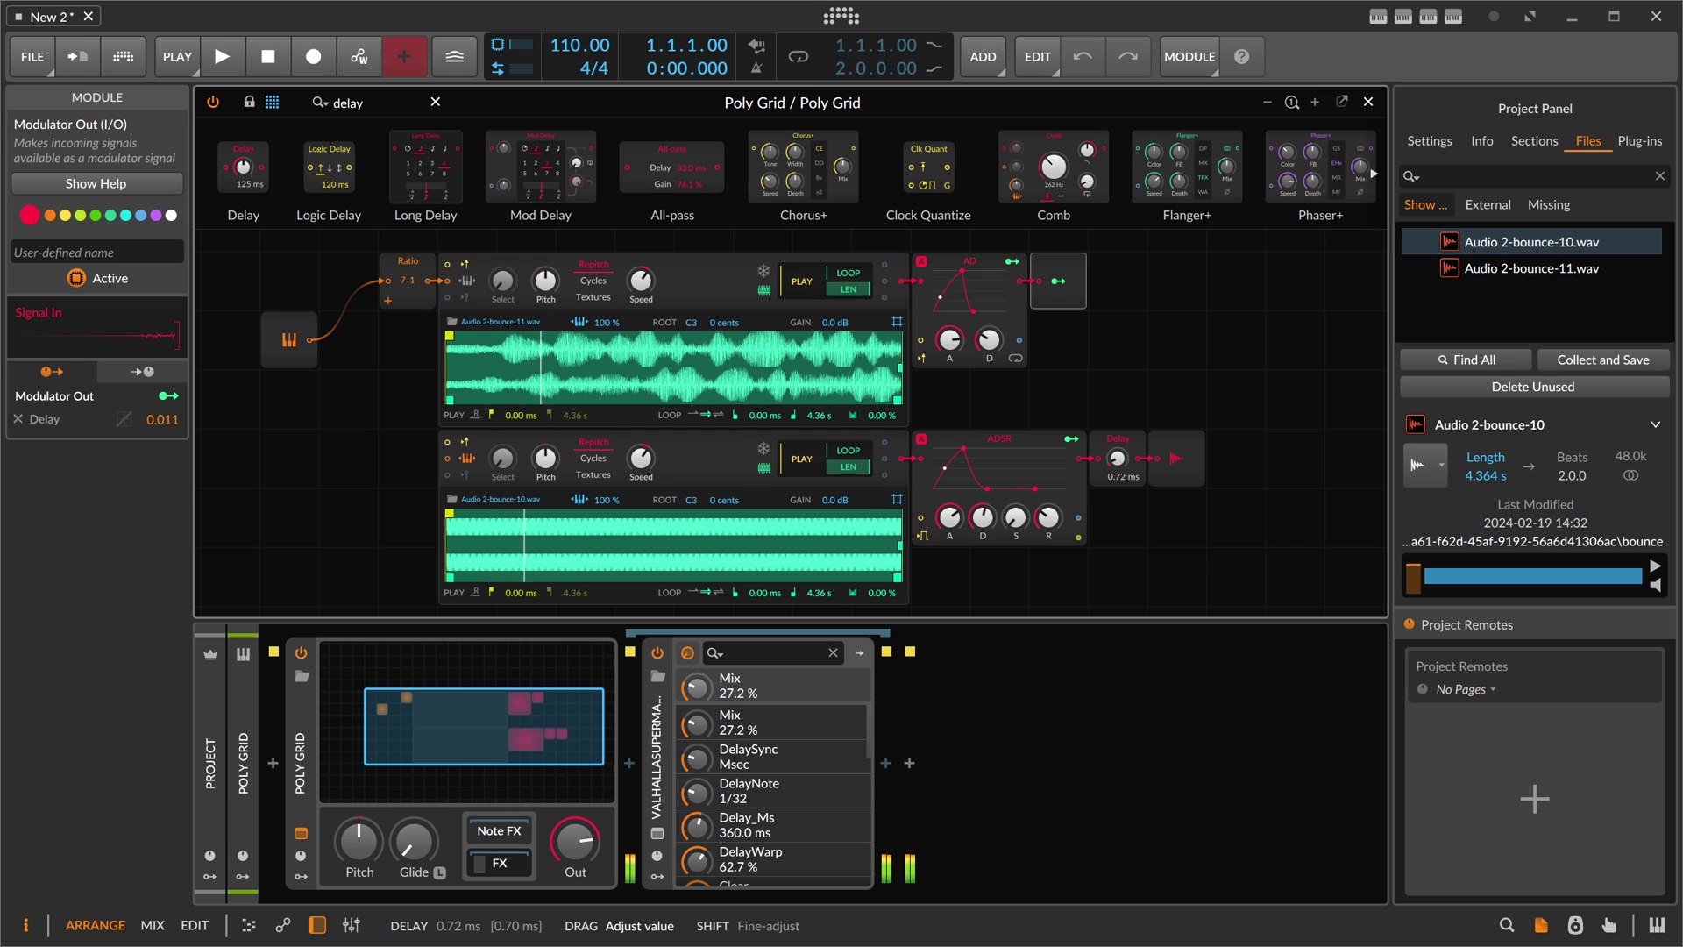
- Insert an Amplify module between the AD envelope and the Modulator Out
{"action": "type", "text": "am"}
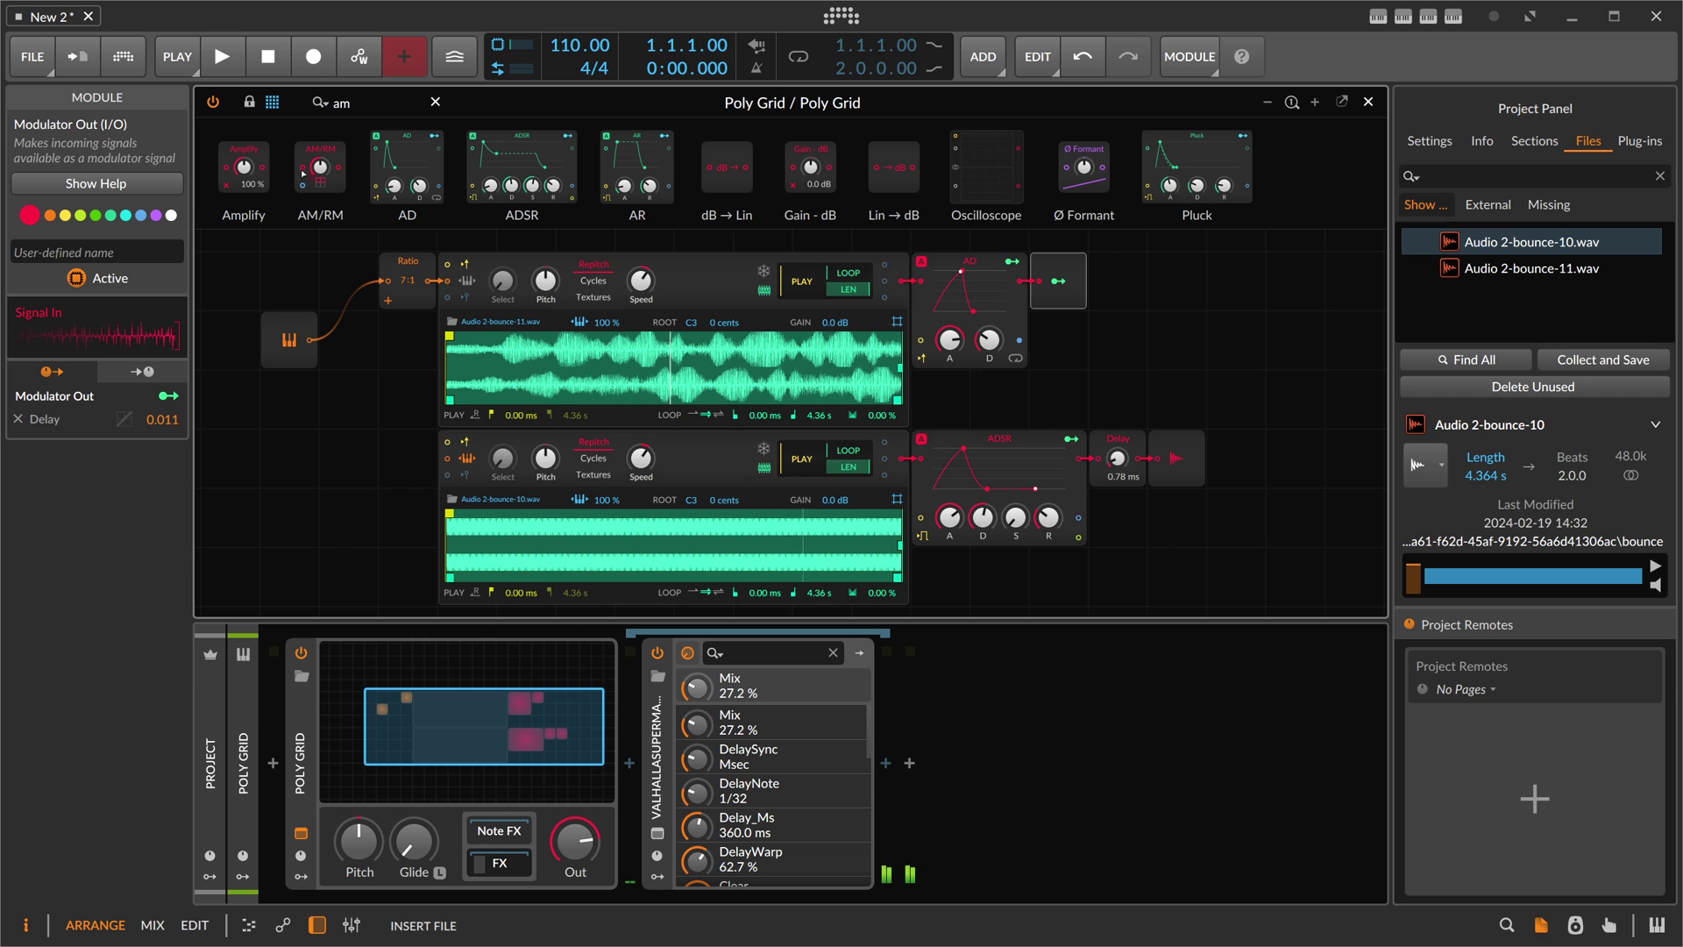
{"action": "left_click_drag", "start_coordinate": [244, 167], "coordinate": [1058, 281]}
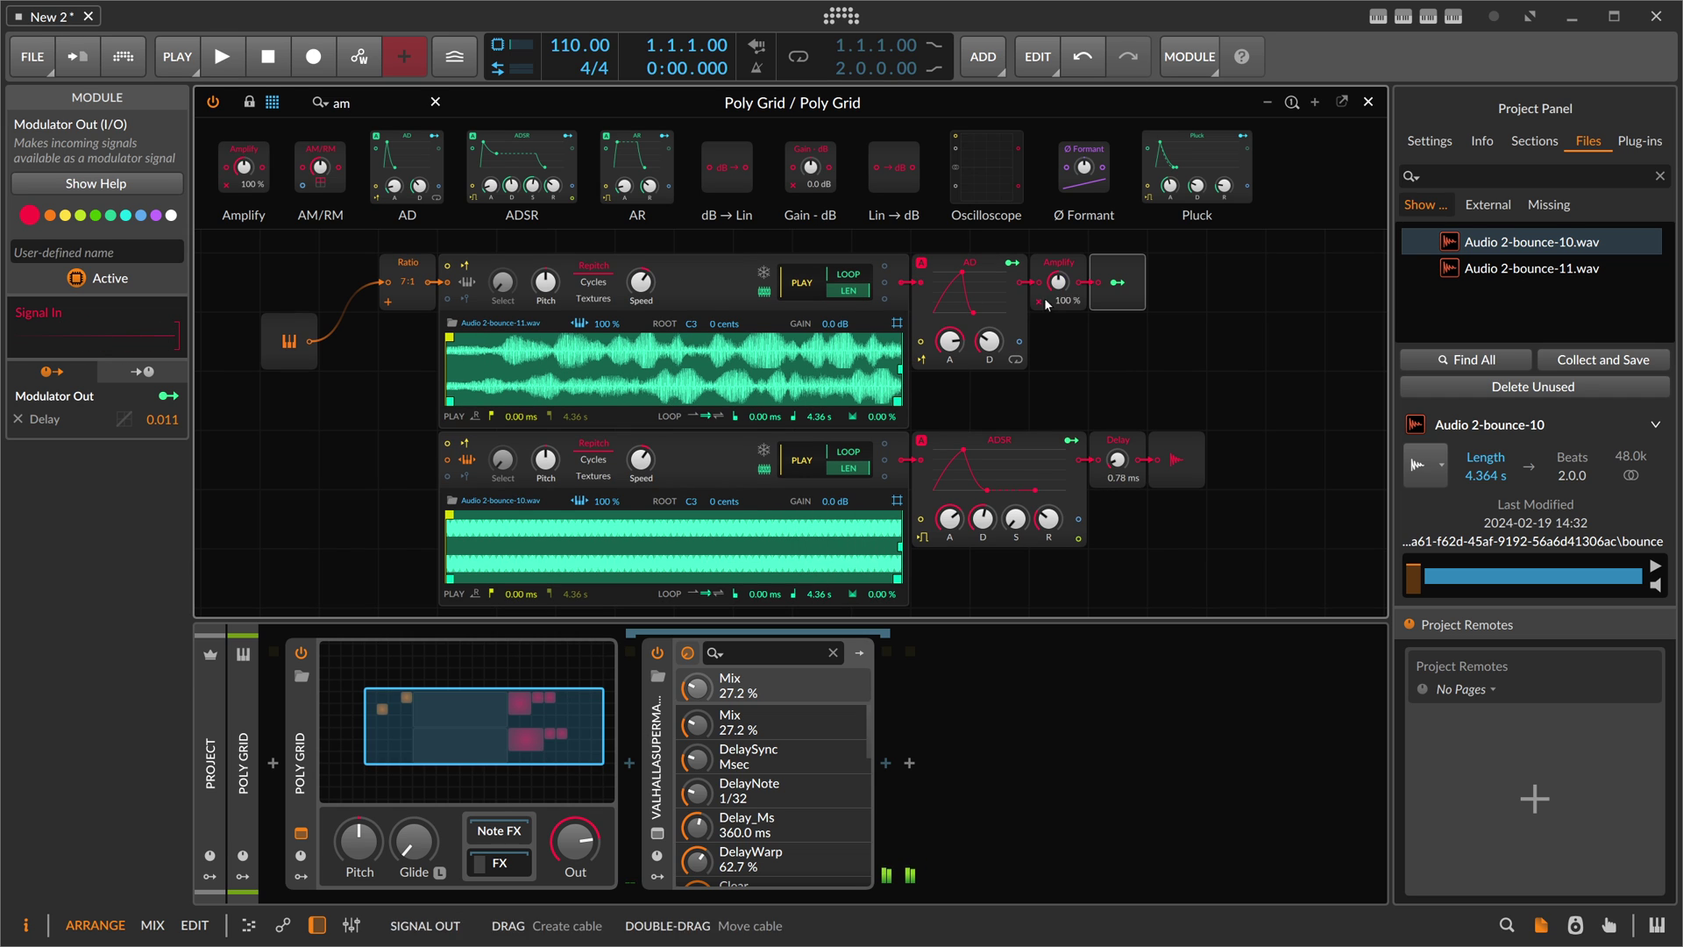
- Set the Modulator Out's amount on the Delay to 0.050 and the Amplify level to 55.7 %
{"action": "left_click", "coordinate": [1117, 283]}
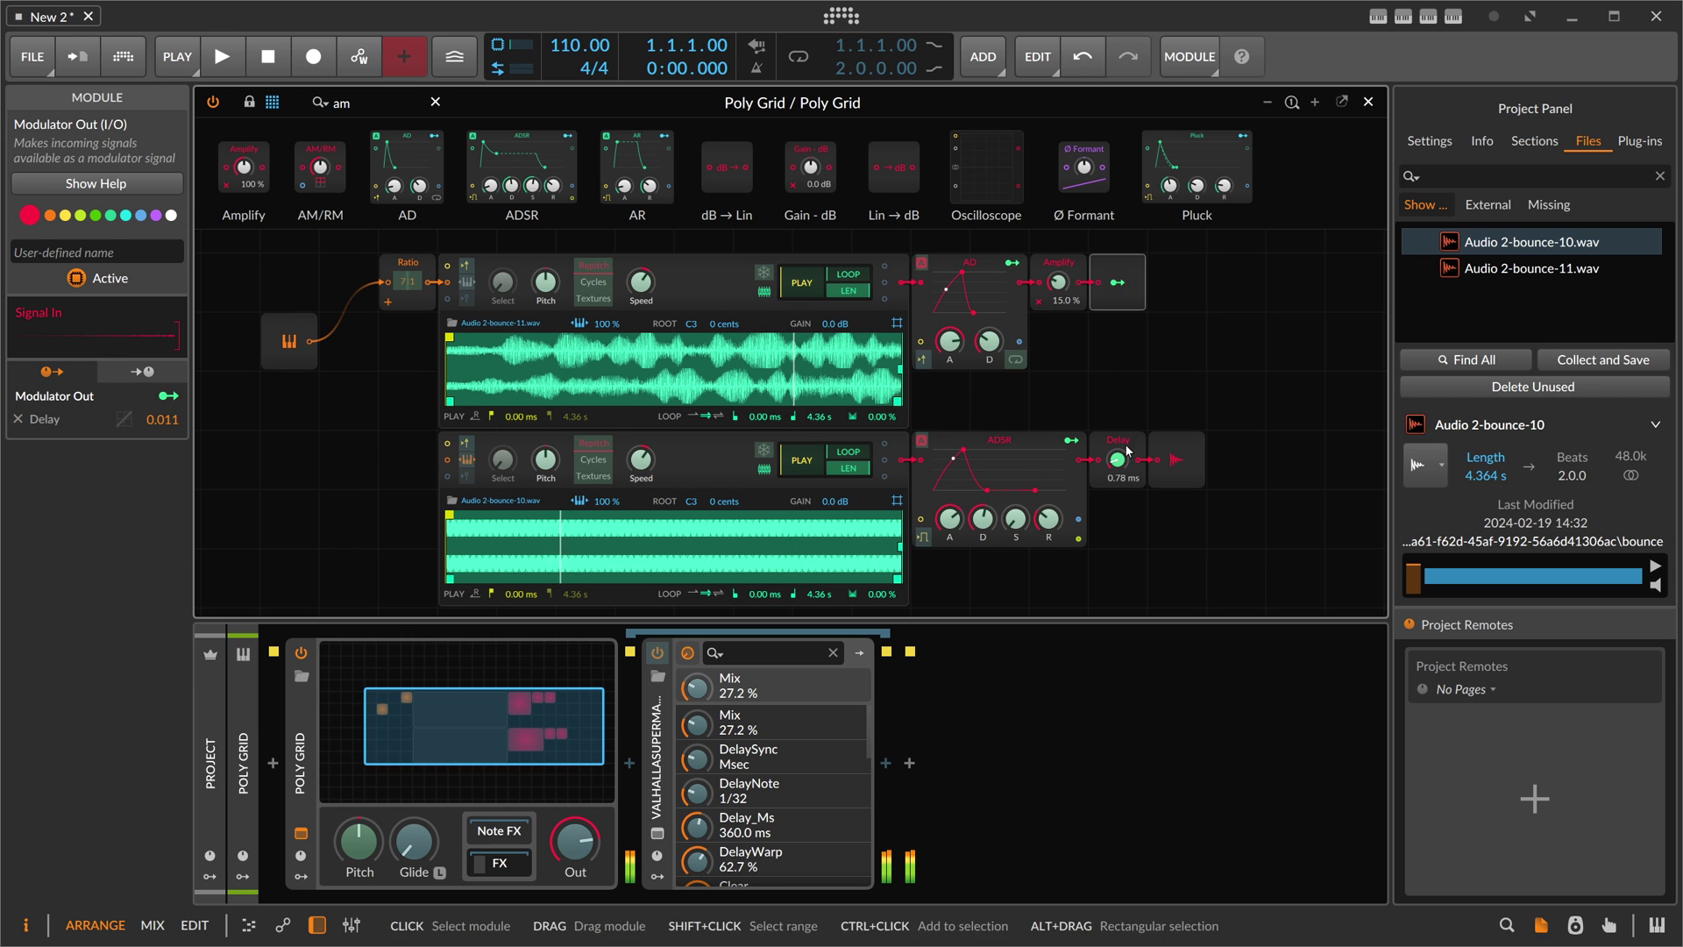
{"action": "left_click_drag", "start_coordinate": [1118, 459], "coordinate": [1119, 447]}
{"action": "left_click", "coordinate": [1117, 282]}
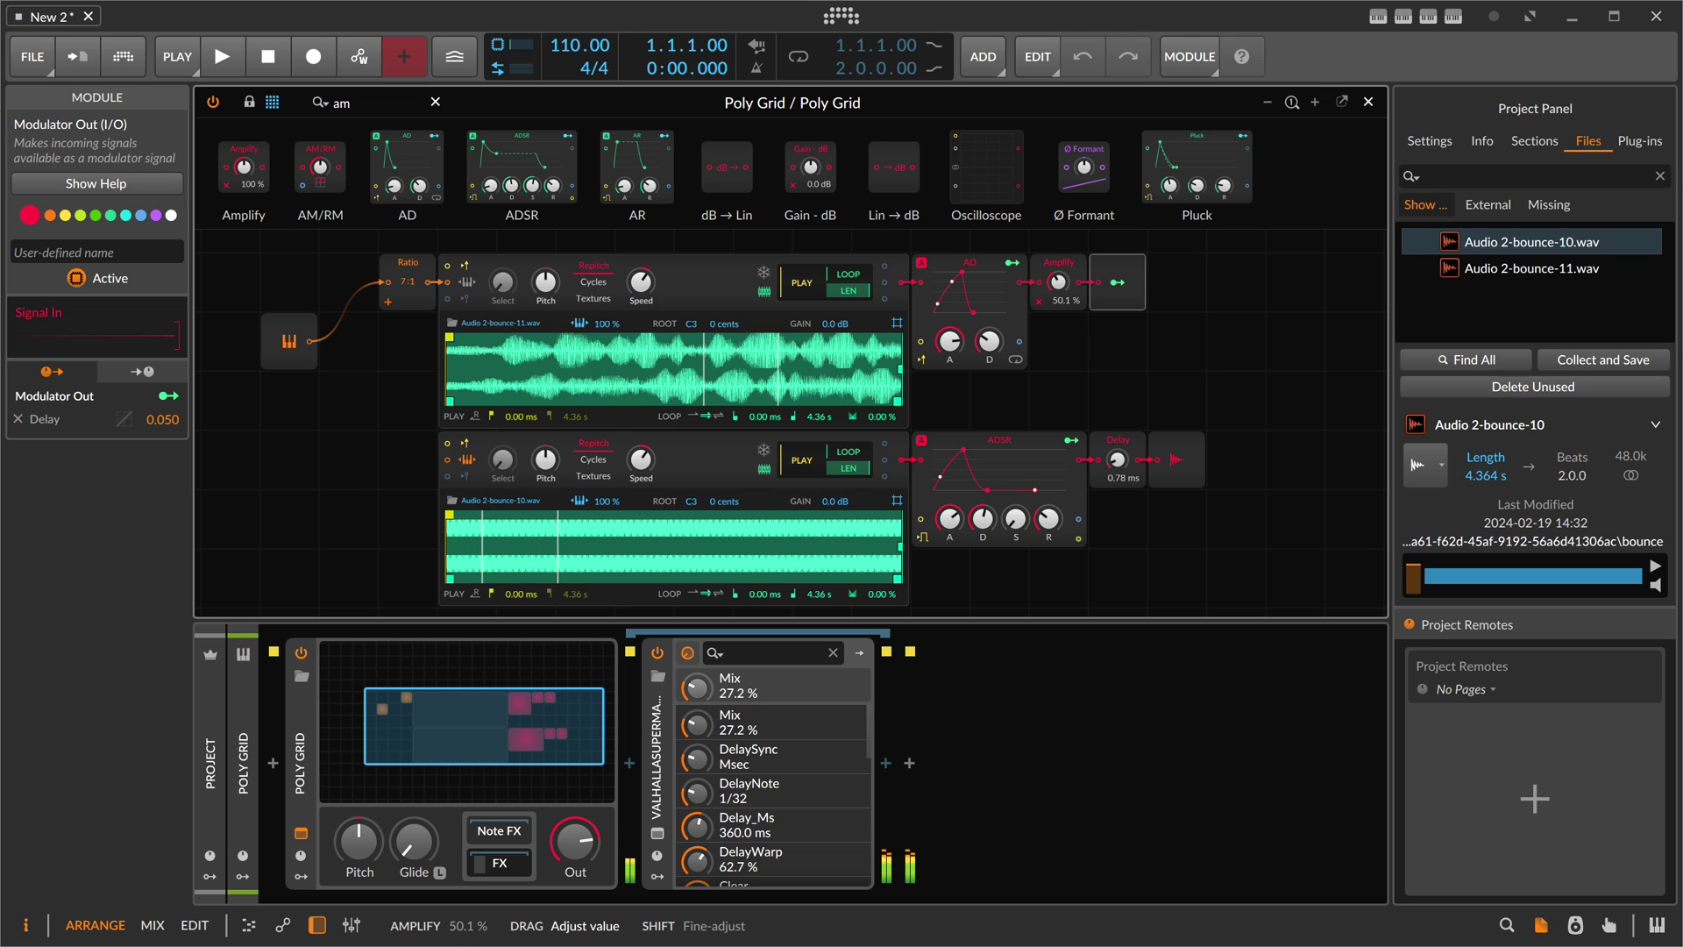
{"action": "left_click_drag", "start_coordinate": [1058, 281], "coordinate": [1058, 277]}
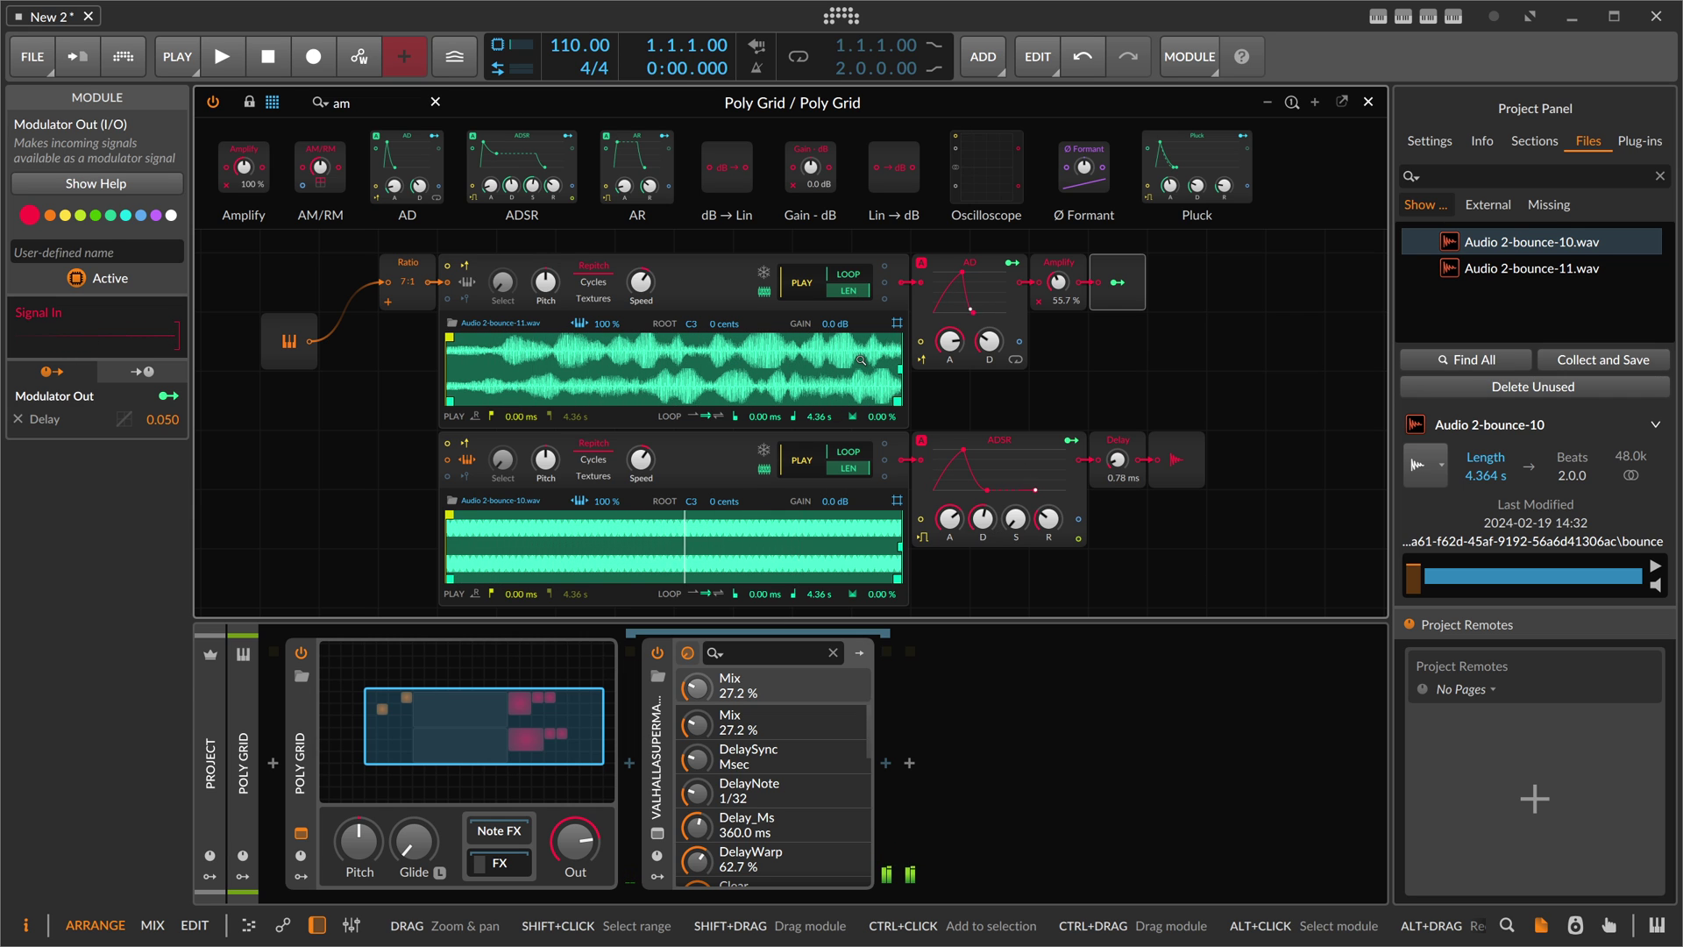
- Set the modulating Sampler's pitch Ratio to 2:1 and reduce the attacks of the AD and ADSR envelopes to zero
{"action": "left_click", "coordinate": [304, 719]}
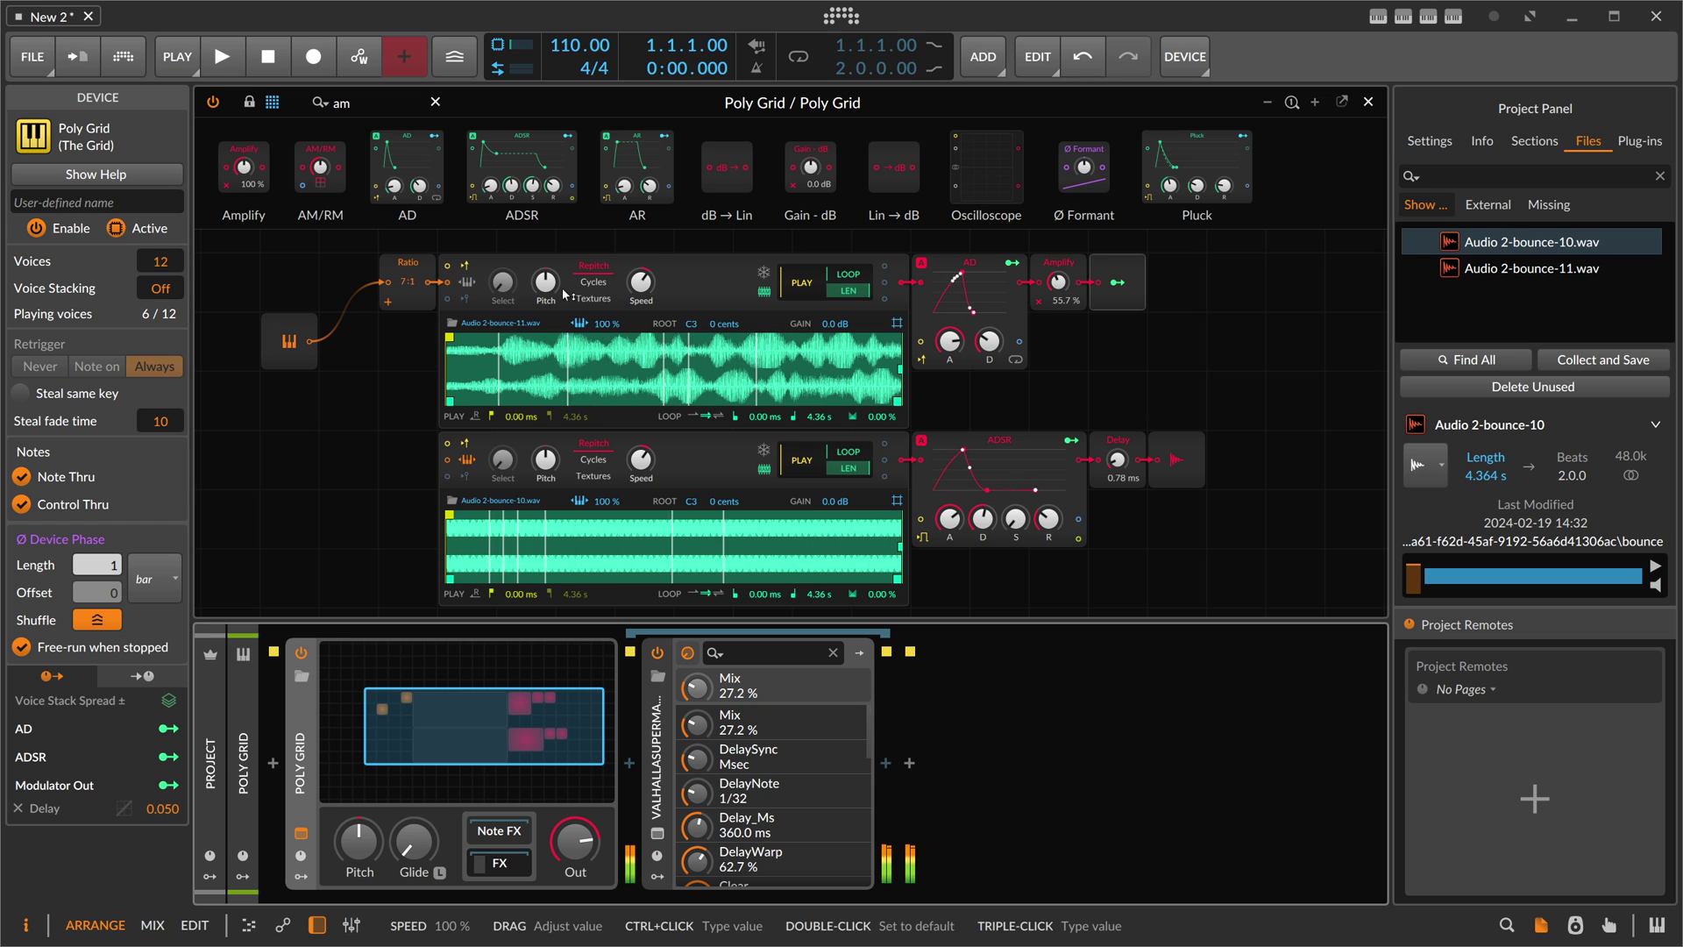
{"action": "left_click_drag", "start_coordinate": [564, 294], "coordinate": [564, 294]}
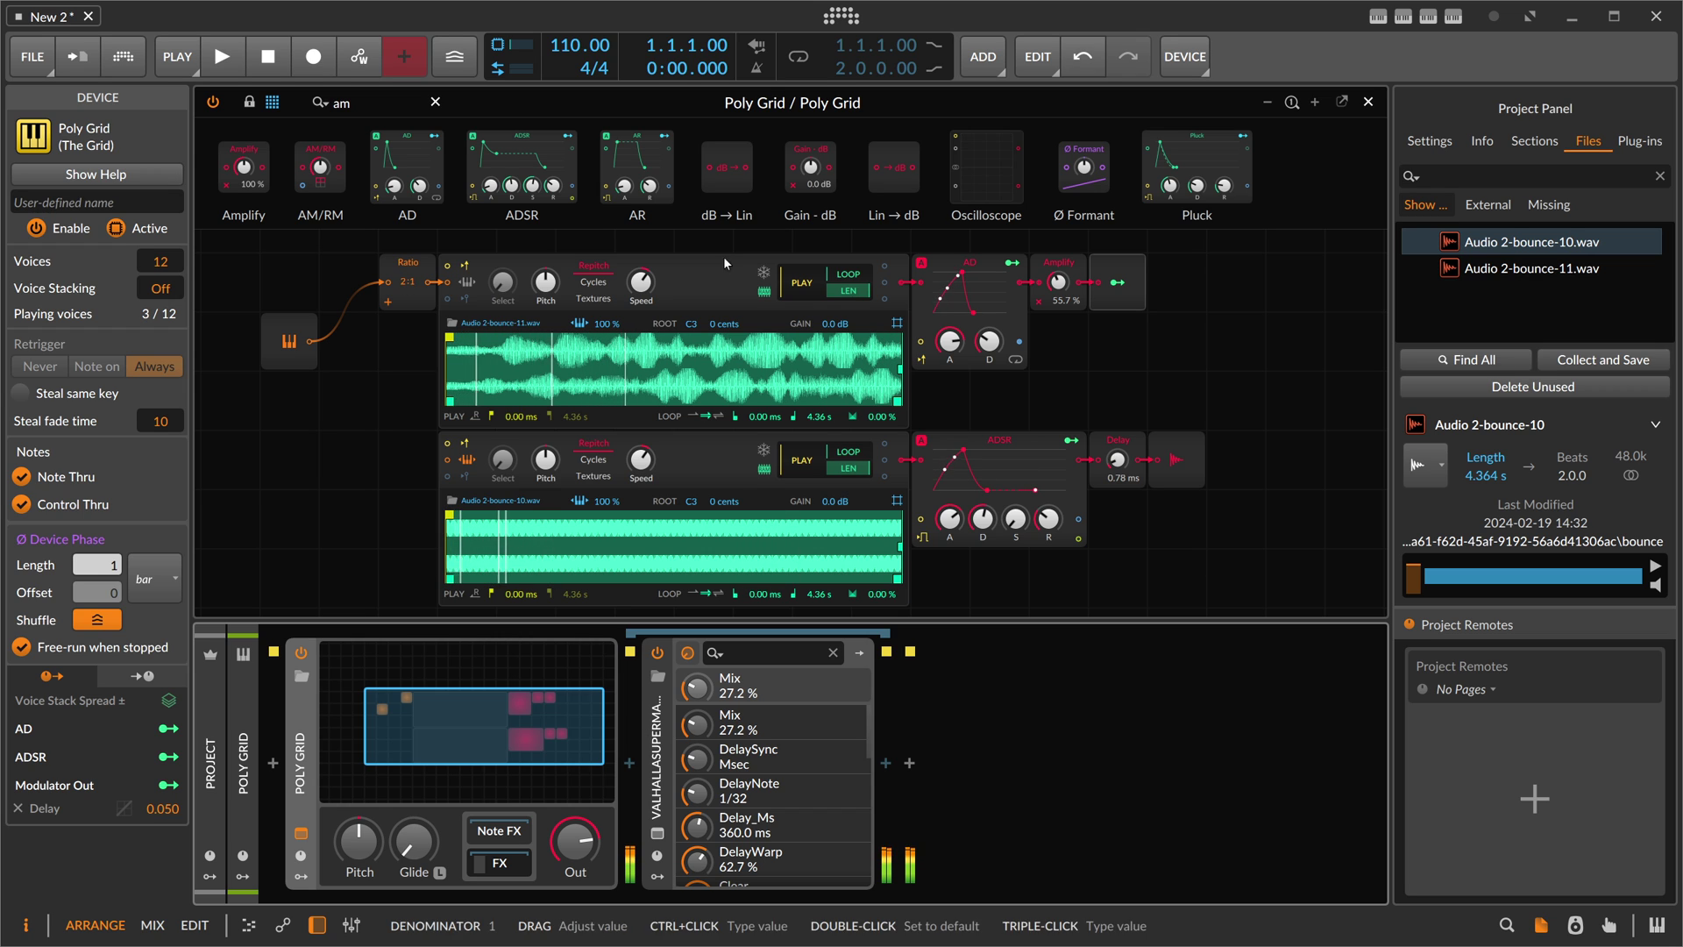
{"action": "left_click_drag", "start_coordinate": [950, 341], "coordinate": [950, 438]}
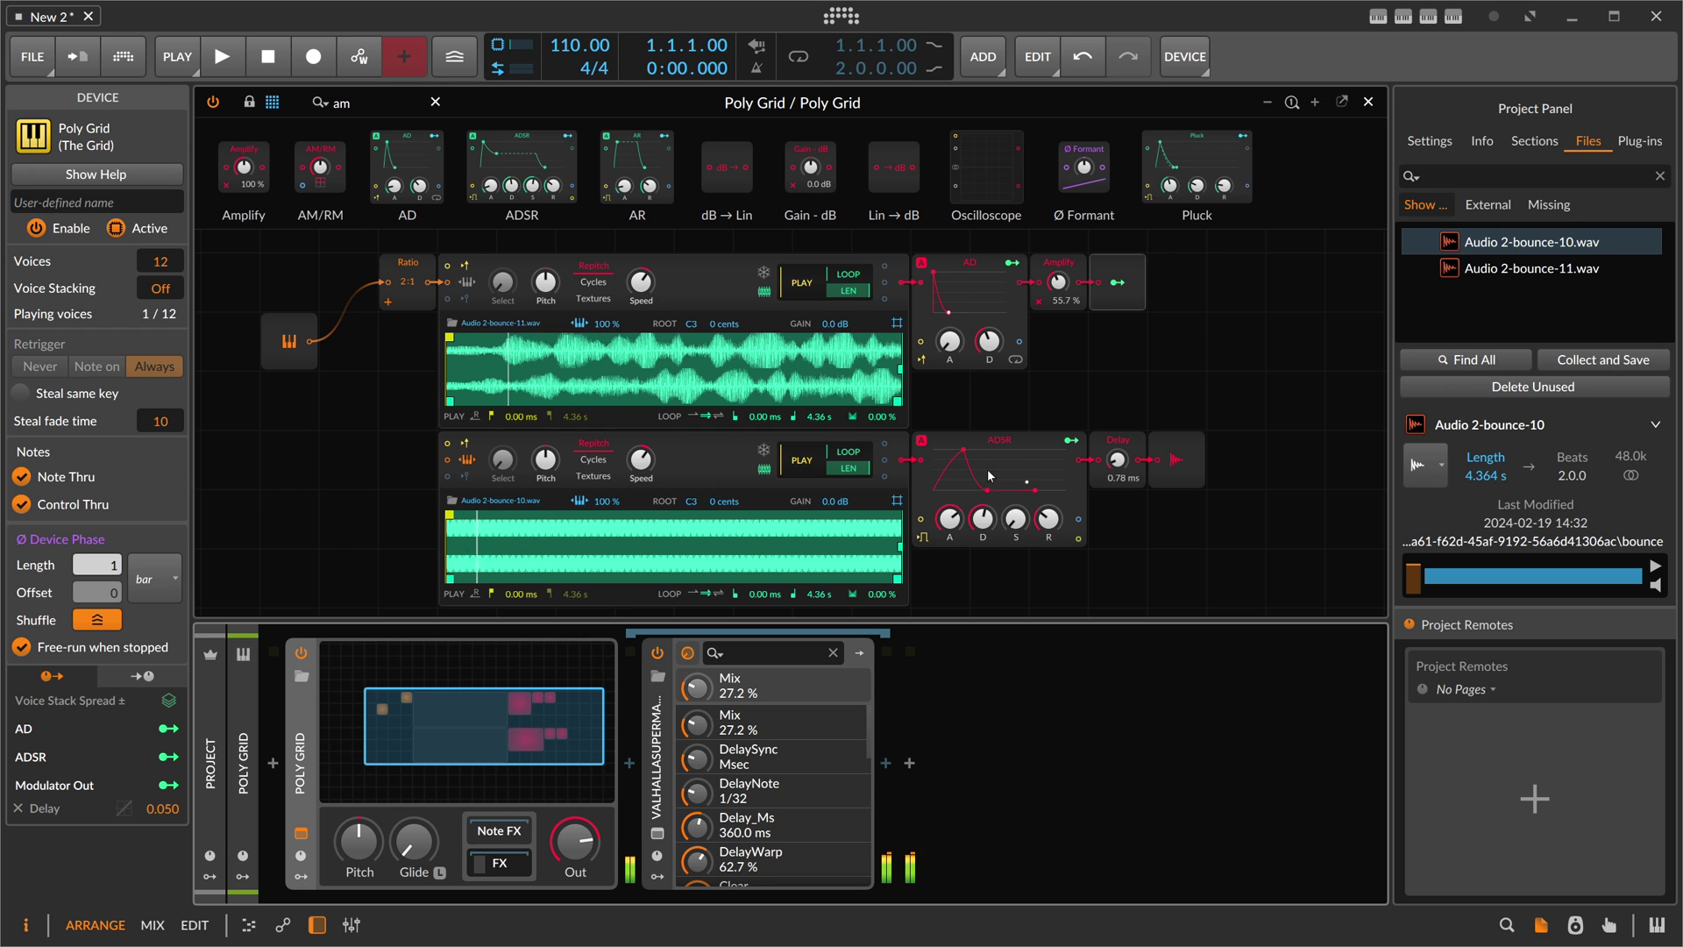
{"action": "left_click_drag", "start_coordinate": [949, 518], "coordinate": [983, 495]}
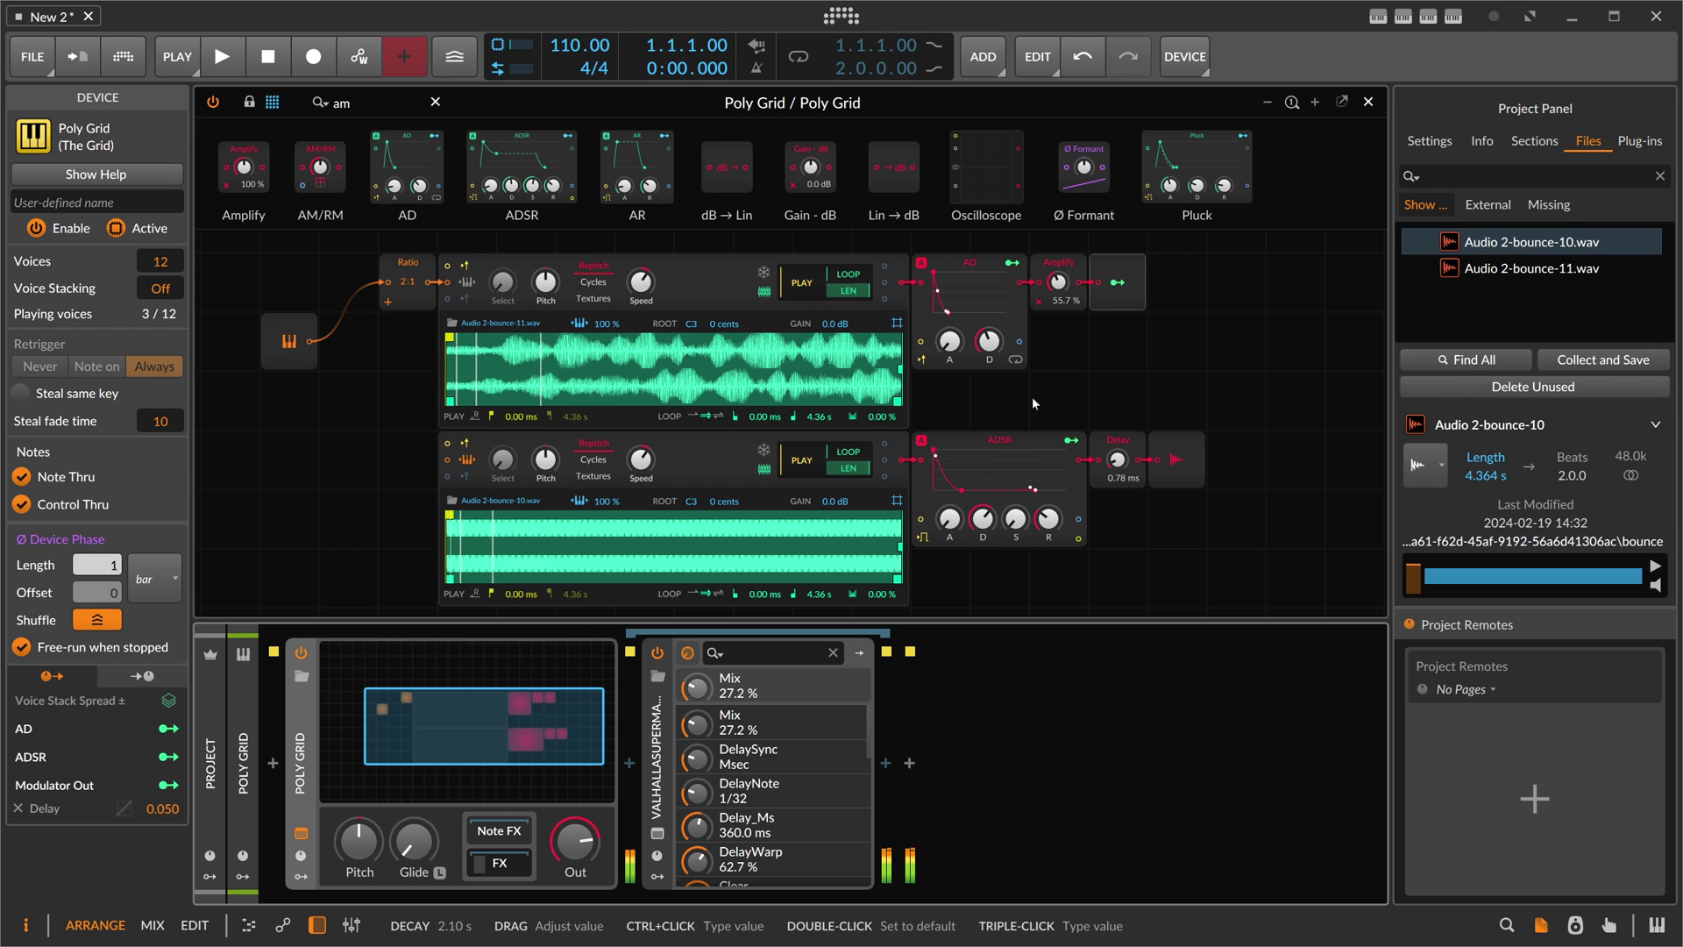
- Try the Amplify level at 363 % and settle it at 77.9 %
{"action": "left_click_drag", "start_coordinate": [1058, 281], "coordinate": [1058, 236]}
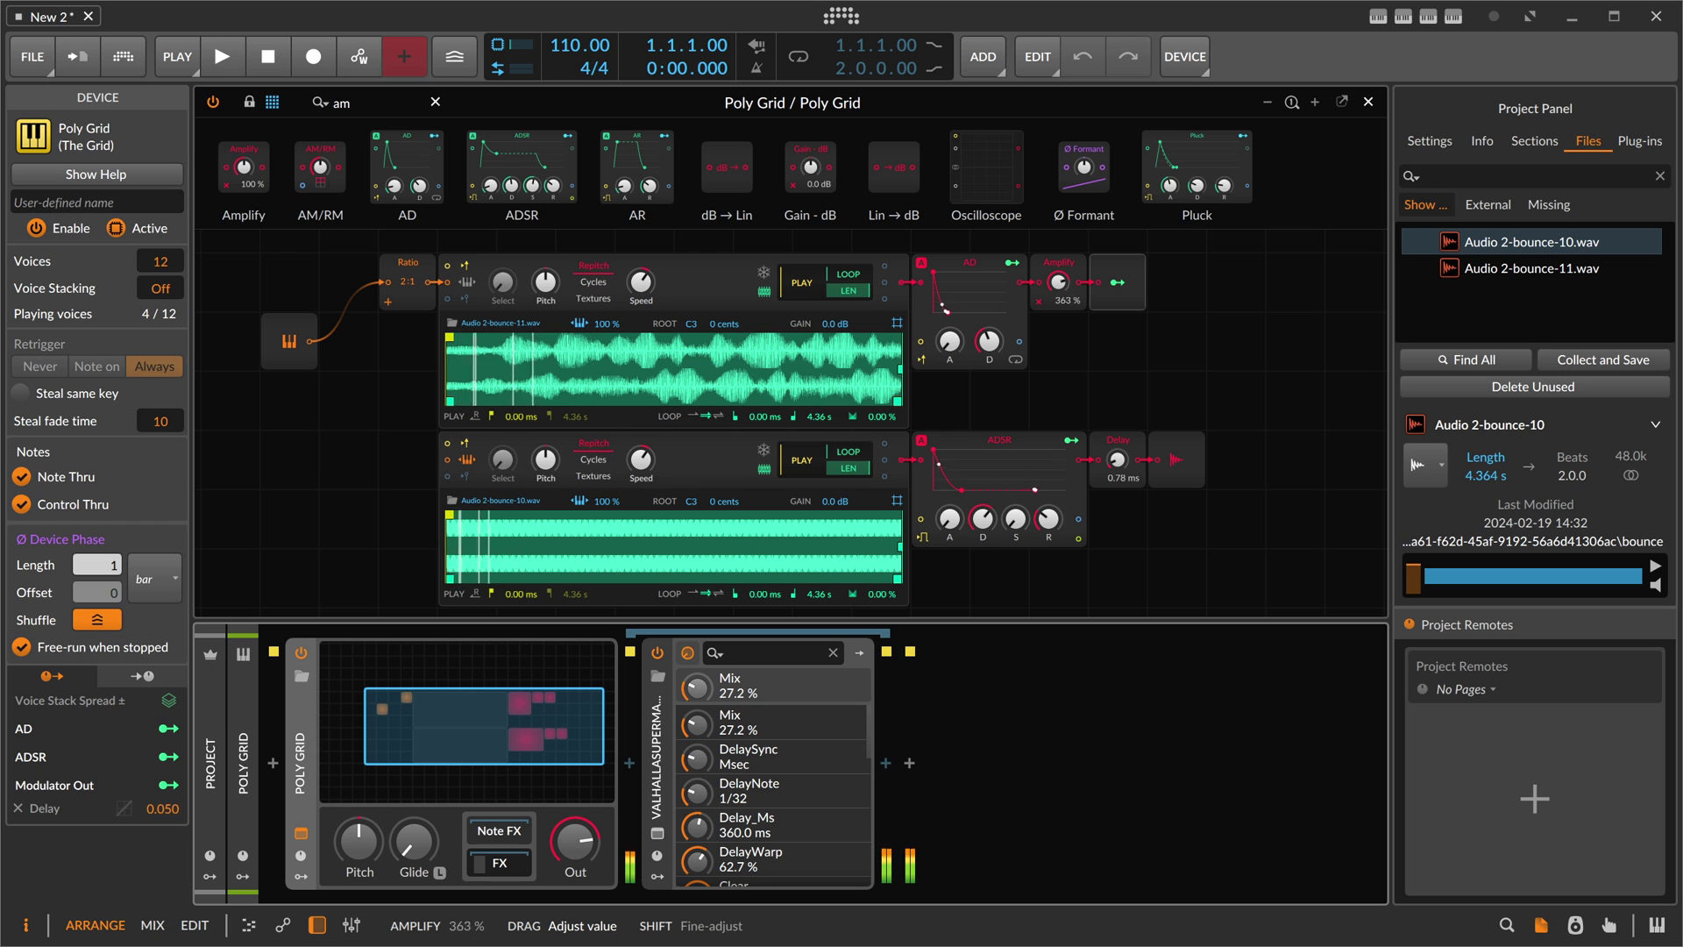
{"action": "left_click_drag", "start_coordinate": [1058, 282], "coordinate": [1058, 333]}
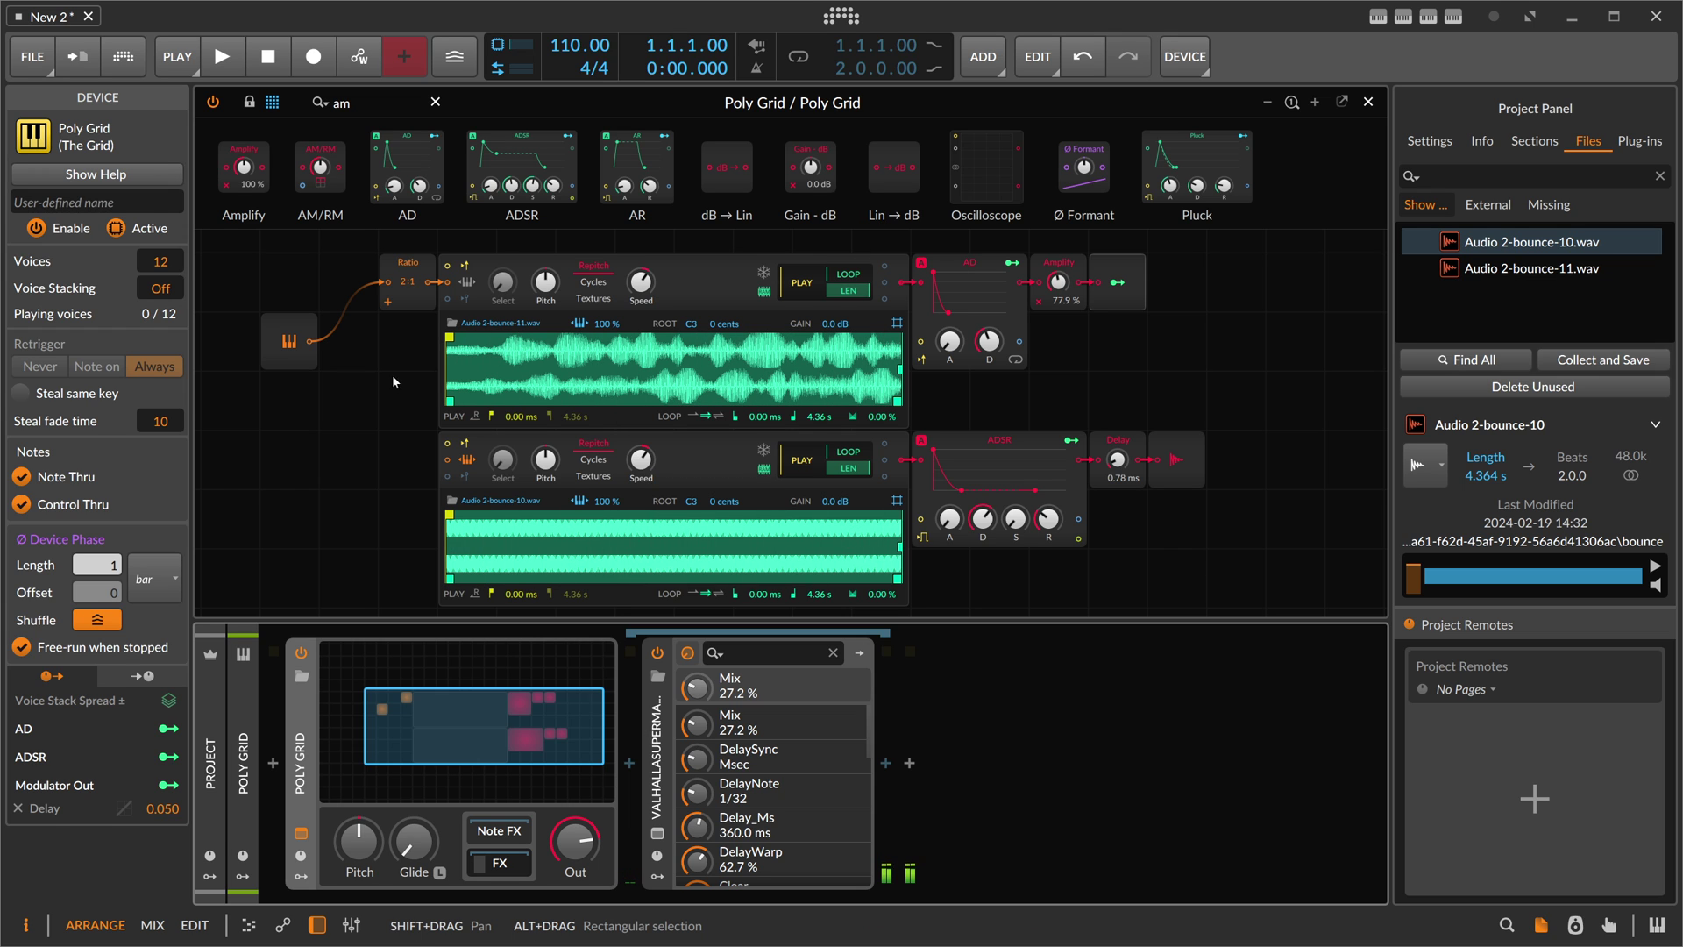
- Remove the Modulator Out's modulation of the Delay and set the delay time to 0.00 ms
{"action": "scroll", "coordinate": [396, 371], "scroll_direction": "down", "scroll_amount": 2}
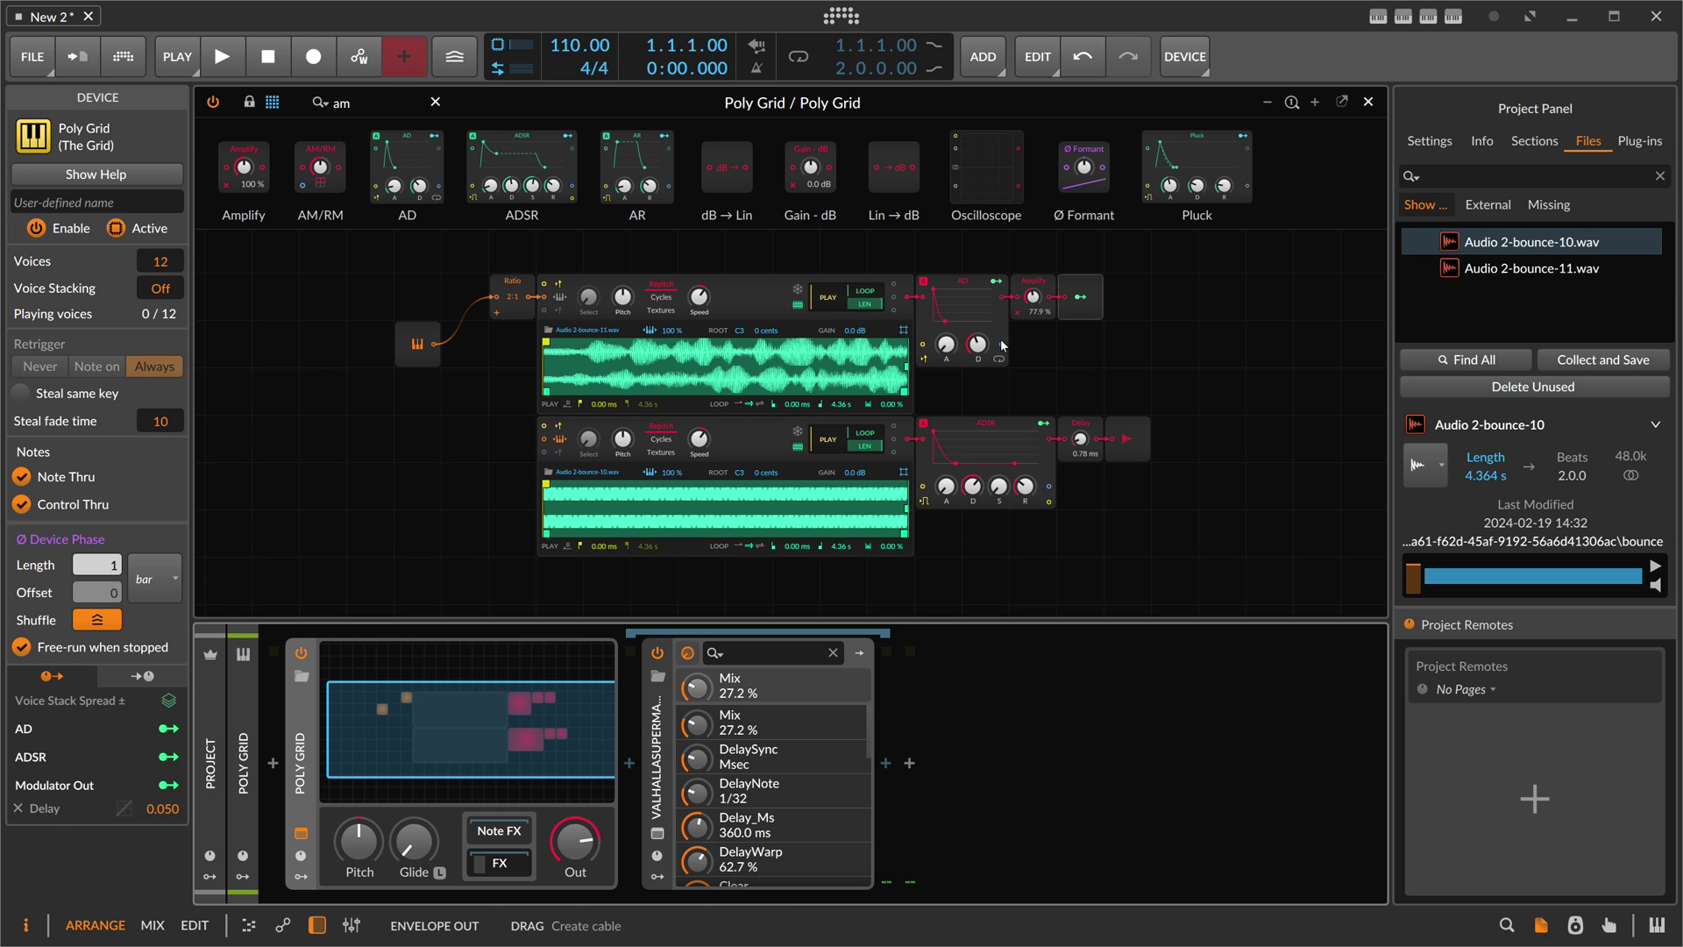
{"action": "left_click", "coordinate": [1080, 297]}
{"action": "double_click", "coordinate": [1080, 438]}
{"action": "left_click", "coordinate": [1080, 297]}
{"action": "left_click_drag", "start_coordinate": [1080, 438], "coordinate": [1080, 465]}
- Patch the Amplify output into the lower Sampler's pitch input and lower the Amplify level to 0.00 %
{"action": "left_click_drag", "start_coordinate": [1059, 297], "coordinate": [557, 444]}
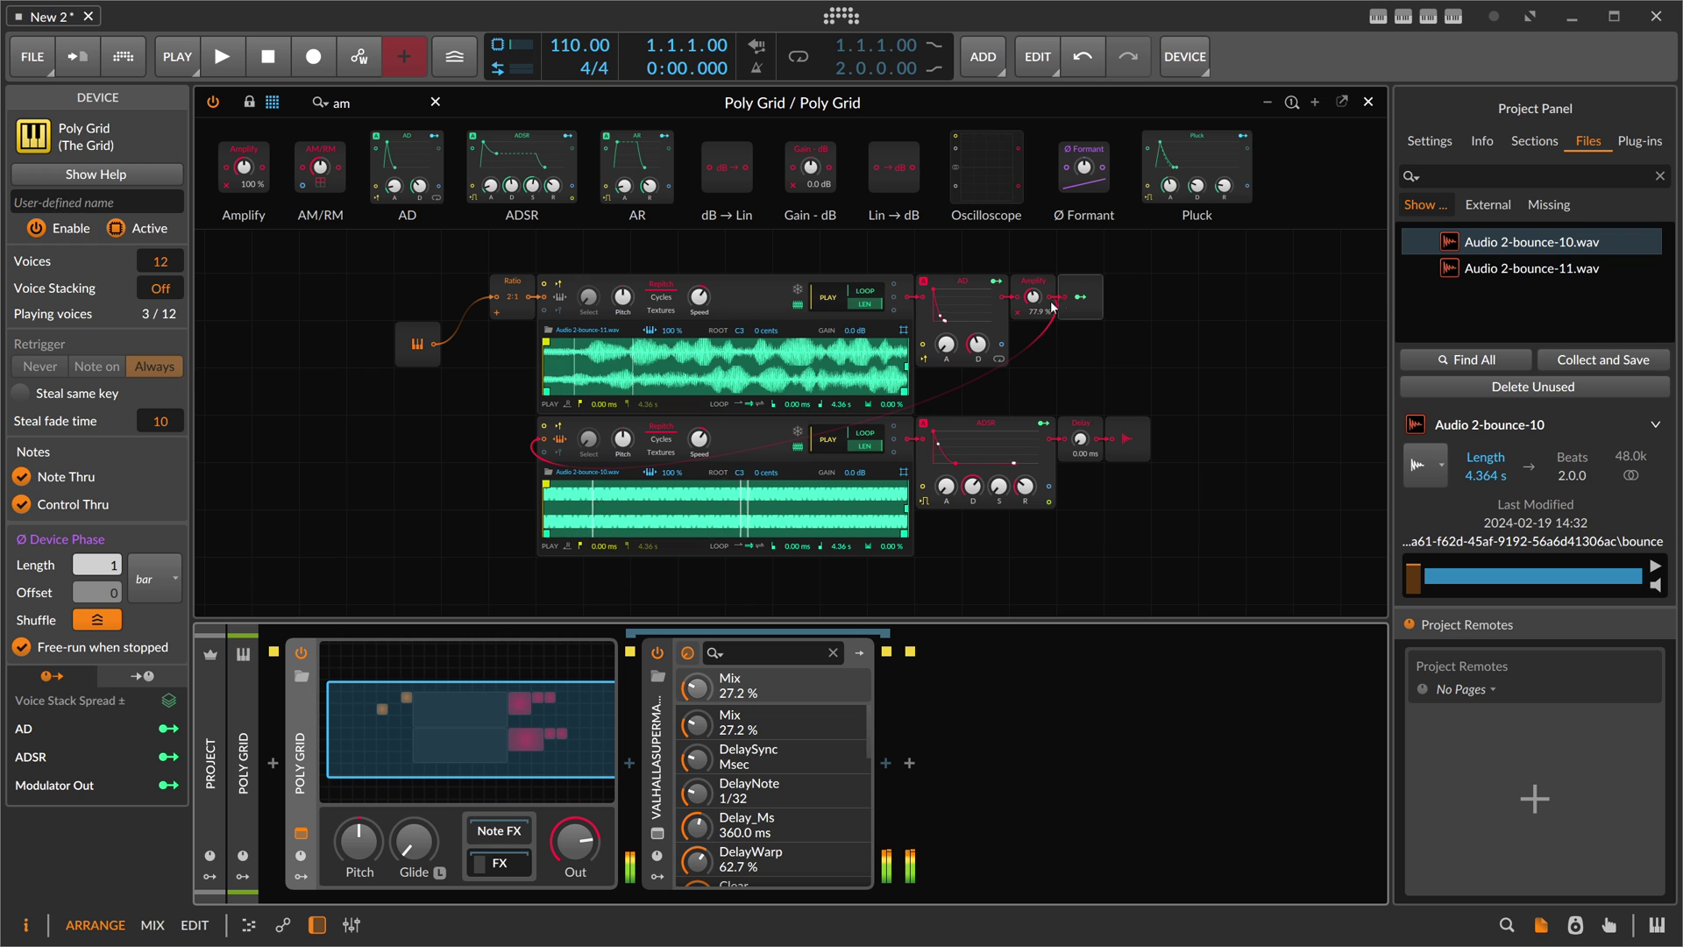
{"action": "left_click_drag", "start_coordinate": [1033, 297], "coordinate": [1032, 350]}
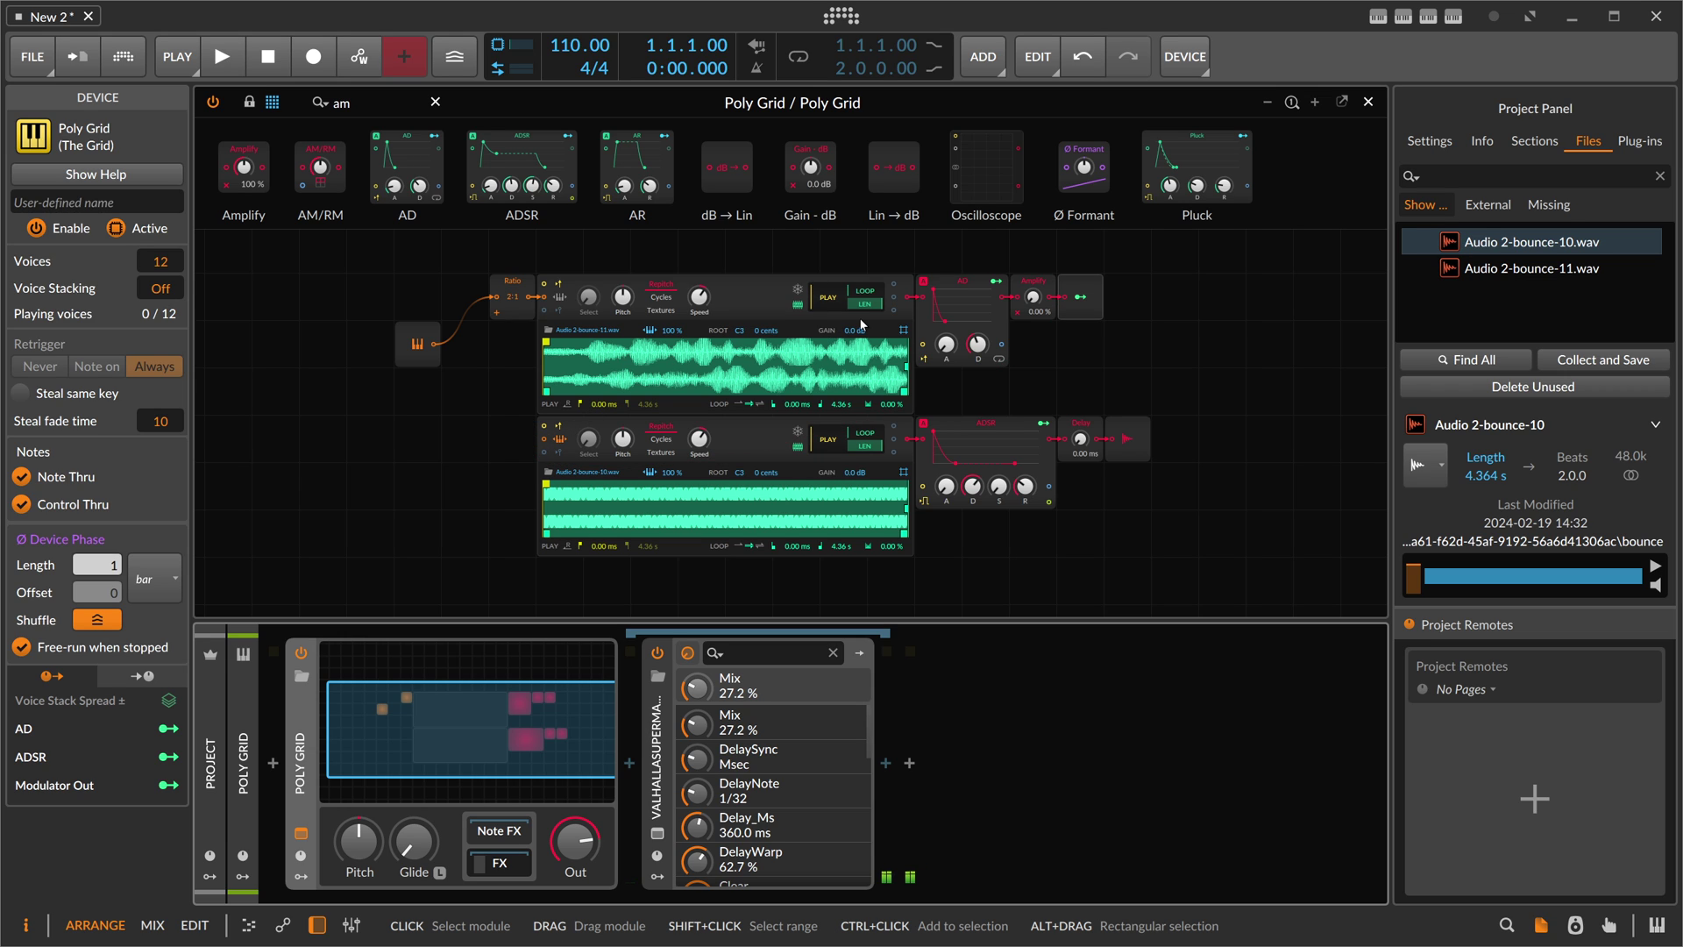
- Add a Bite oscillator module to the empty grid area below the lower Sampler
{"action": "left_click_drag", "start_coordinate": [481, 396], "coordinate": [563, 326]}
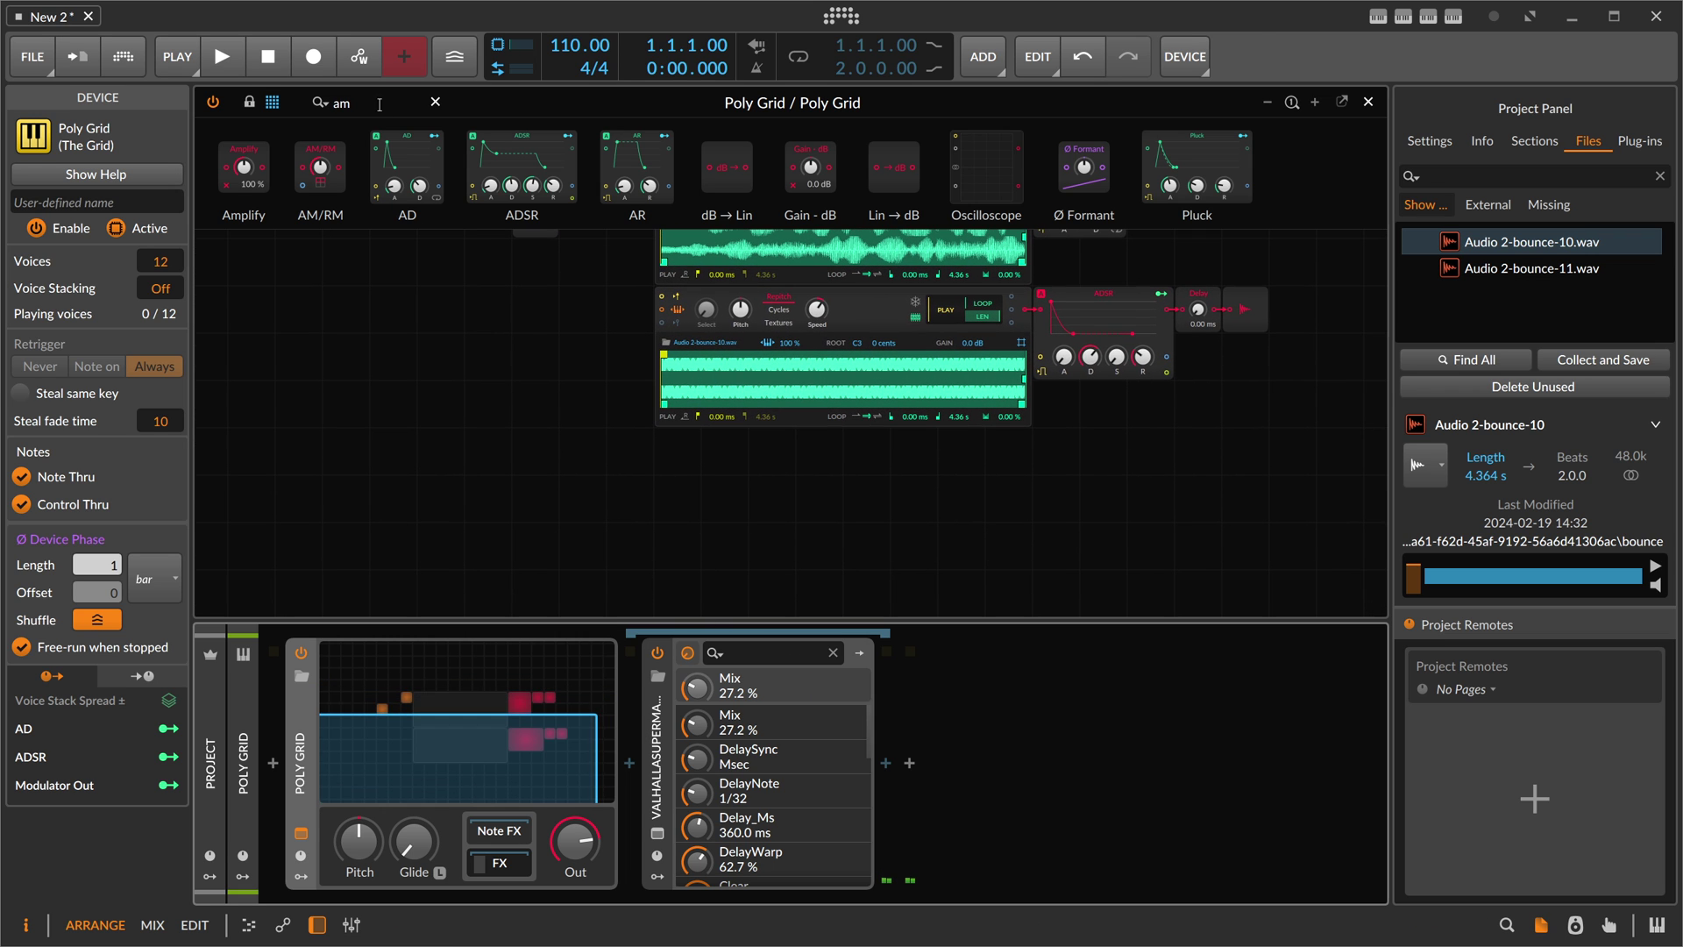
{"action": "left_click_drag", "start_coordinate": [357, 104], "coordinate": [247, 111]}
{"action": "key", "text": "BackSpace"}
{"action": "type", "text": "bite"}
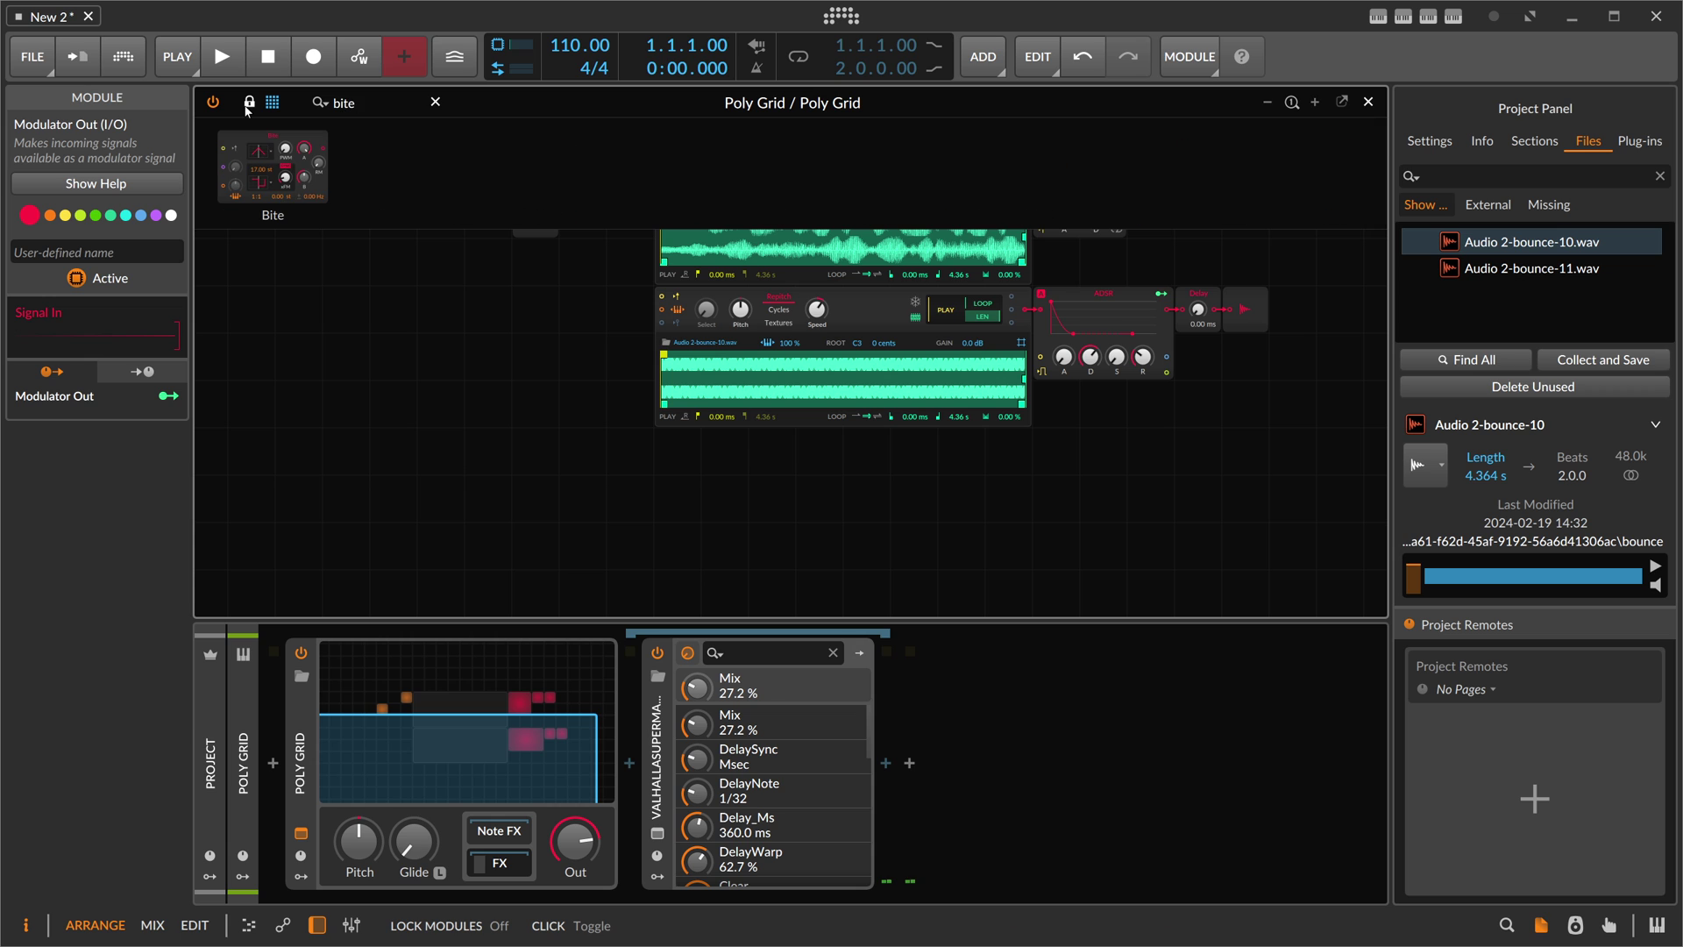
{"action": "left_click_drag", "start_coordinate": [273, 167], "coordinate": [663, 496]}
{"action": "left_click_drag", "start_coordinate": [802, 481], "coordinate": [661, 462]}
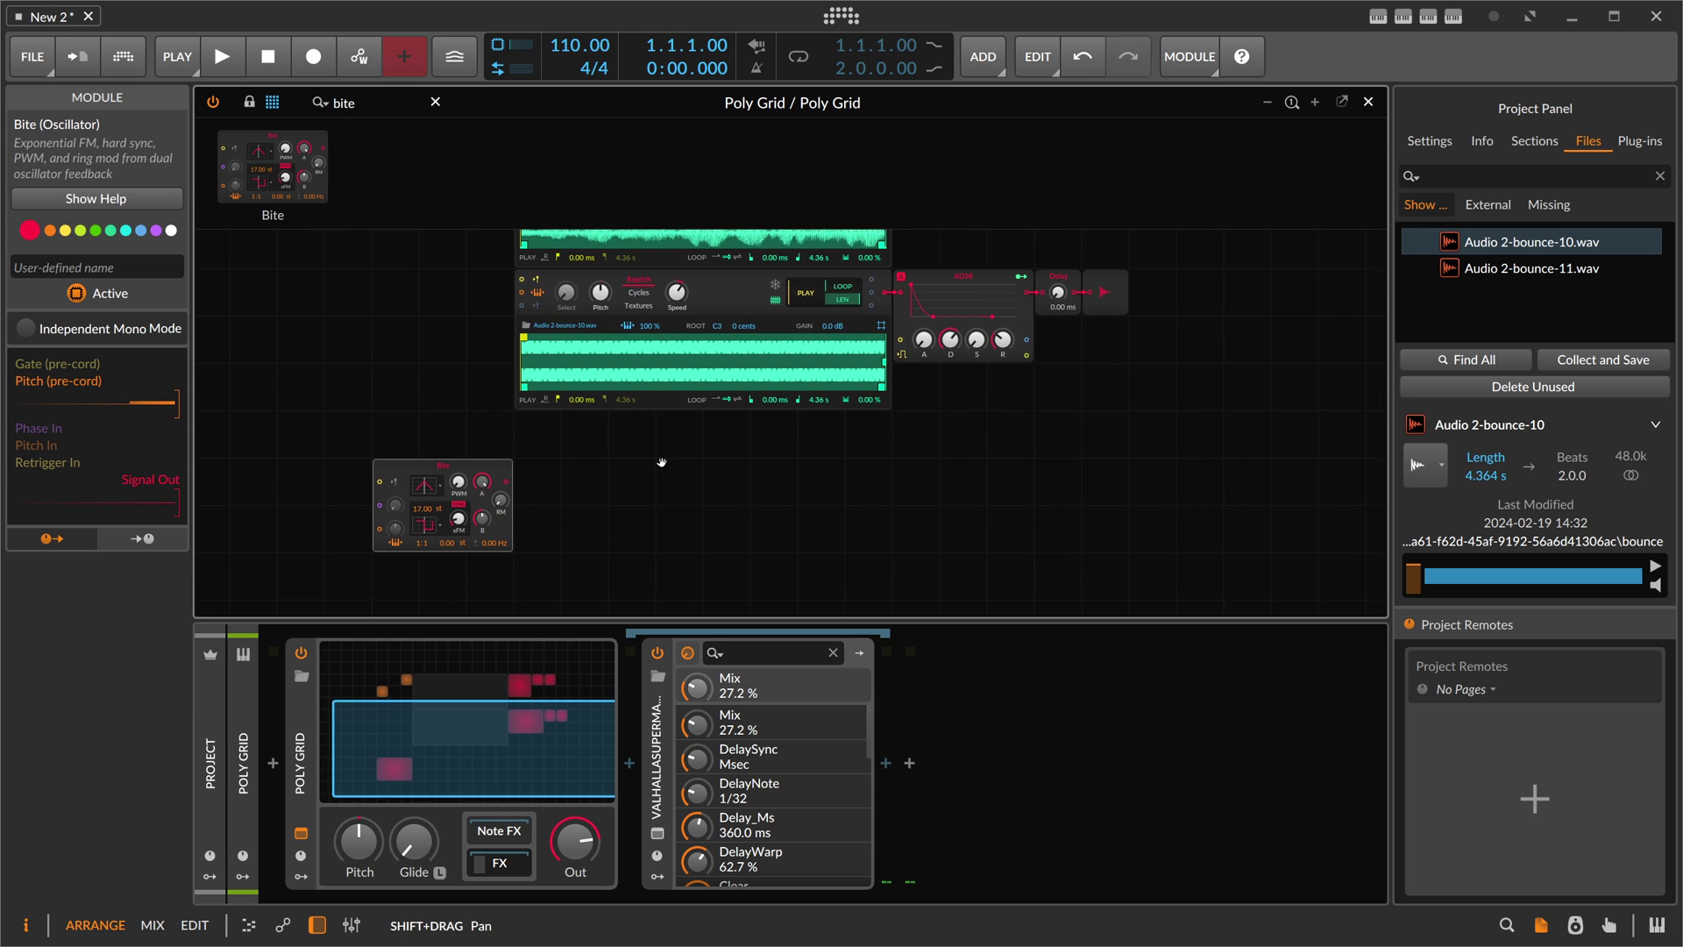
{"action": "scroll", "coordinate": [521, 456], "scroll_direction": "up", "scroll_amount": 1}
{"action": "left_click_drag", "start_coordinate": [425, 434], "coordinate": [529, 429]}
{"action": "left_click_drag", "start_coordinate": [446, 472], "coordinate": [858, 476]}
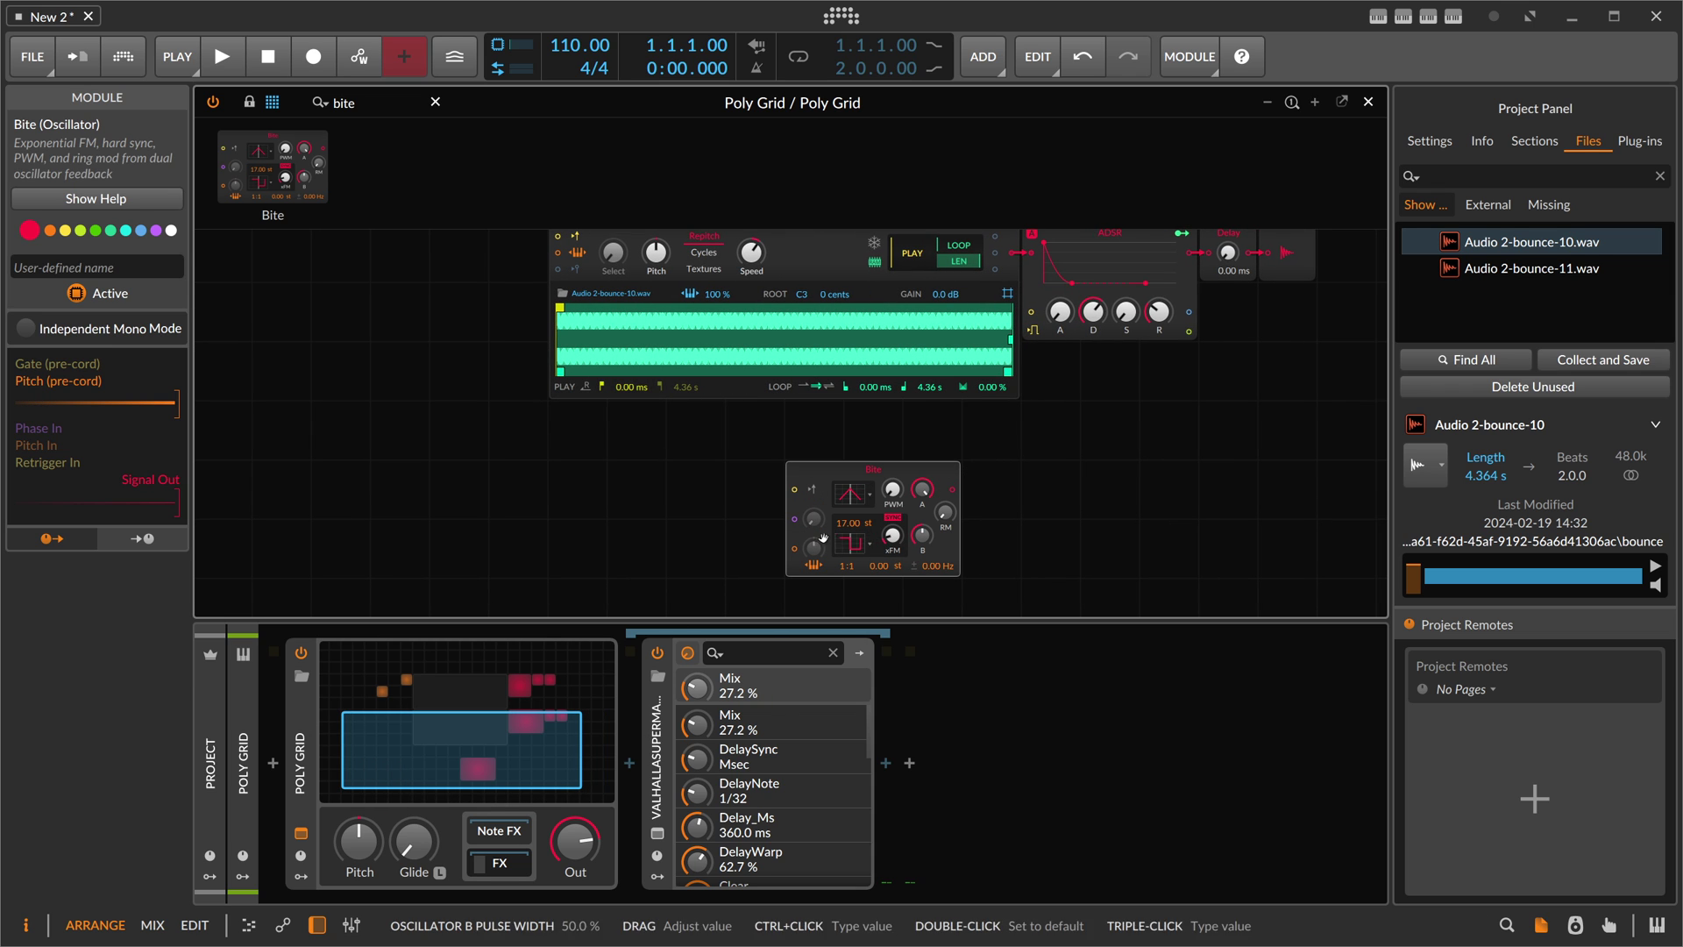
- Select the ADSR, Delay and Audio Out modules together and move them down beside the Bite
{"action": "scroll", "coordinate": [1071, 403], "scroll_direction": "up", "scroll_amount": 3}
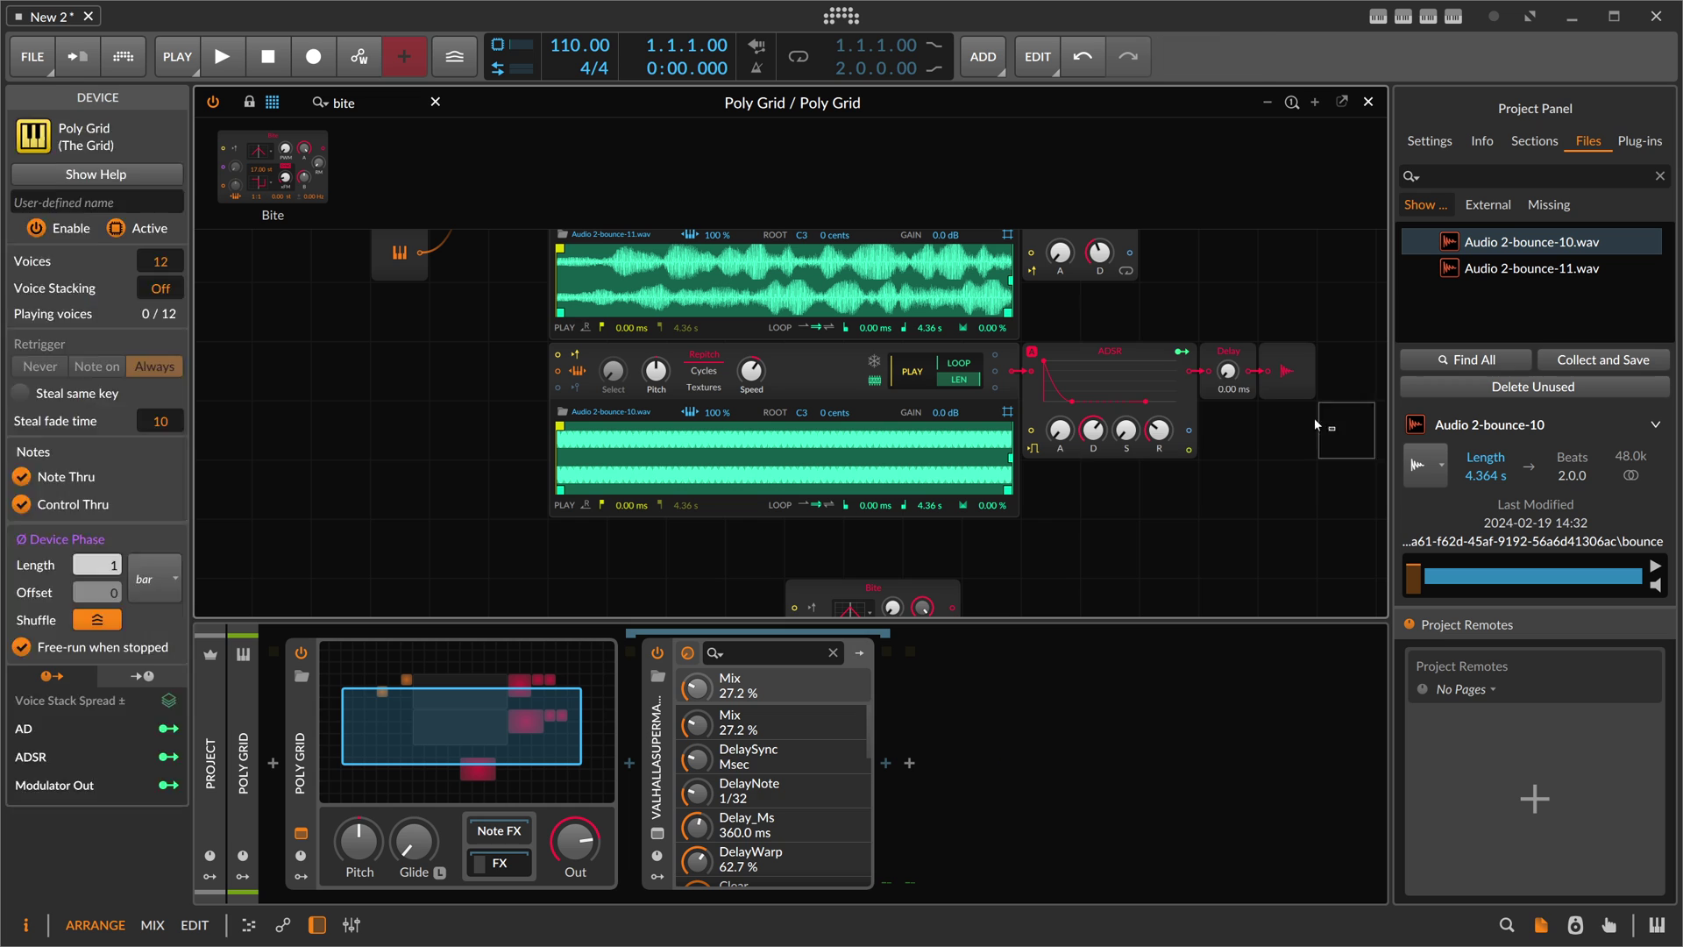
{"action": "left_click_drag", "start_coordinate": [1313, 418], "coordinate": [1146, 586]}
{"action": "left_click_drag", "start_coordinate": [1149, 524], "coordinate": [1030, 307]}
{"action": "scroll", "coordinate": [870, 452], "scroll_direction": "up", "scroll_amount": 3}
{"action": "left_click_drag", "start_coordinate": [889, 446], "coordinate": [729, 467]}
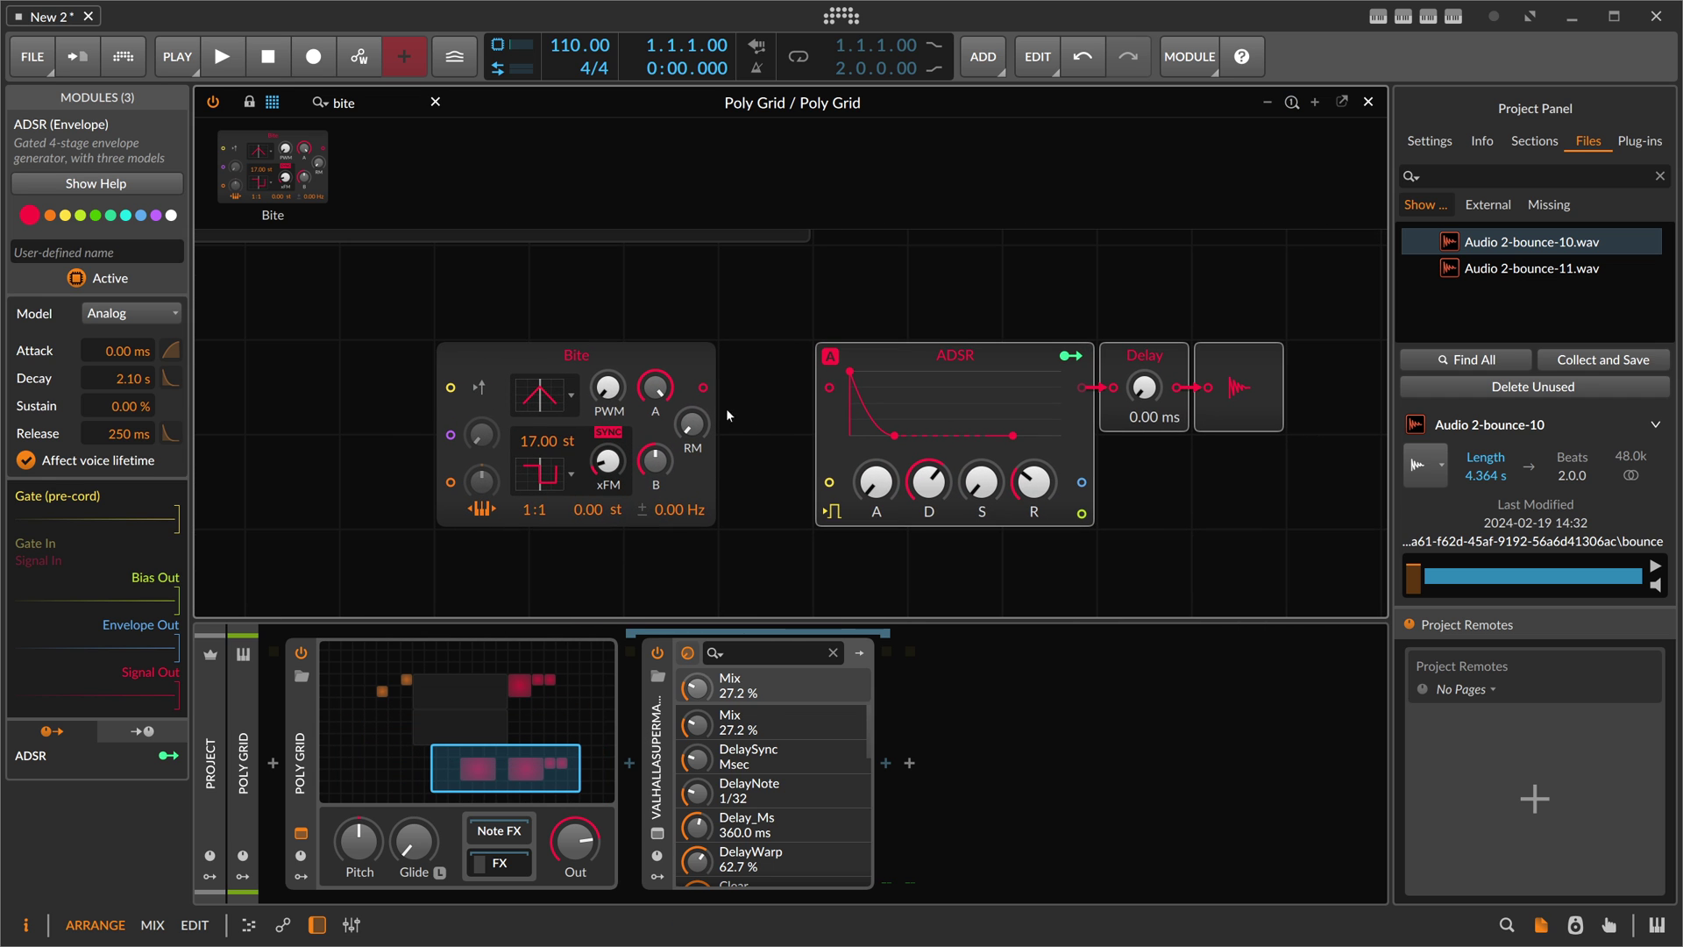
- Patch the Bite into the ADSR, delete the Delay, and move the ADSR directly beside the Bite, feeding the Audio Out
{"action": "left_click_drag", "start_coordinate": [702, 386], "coordinate": [830, 387]}
{"action": "left_click", "coordinate": [1151, 357]}
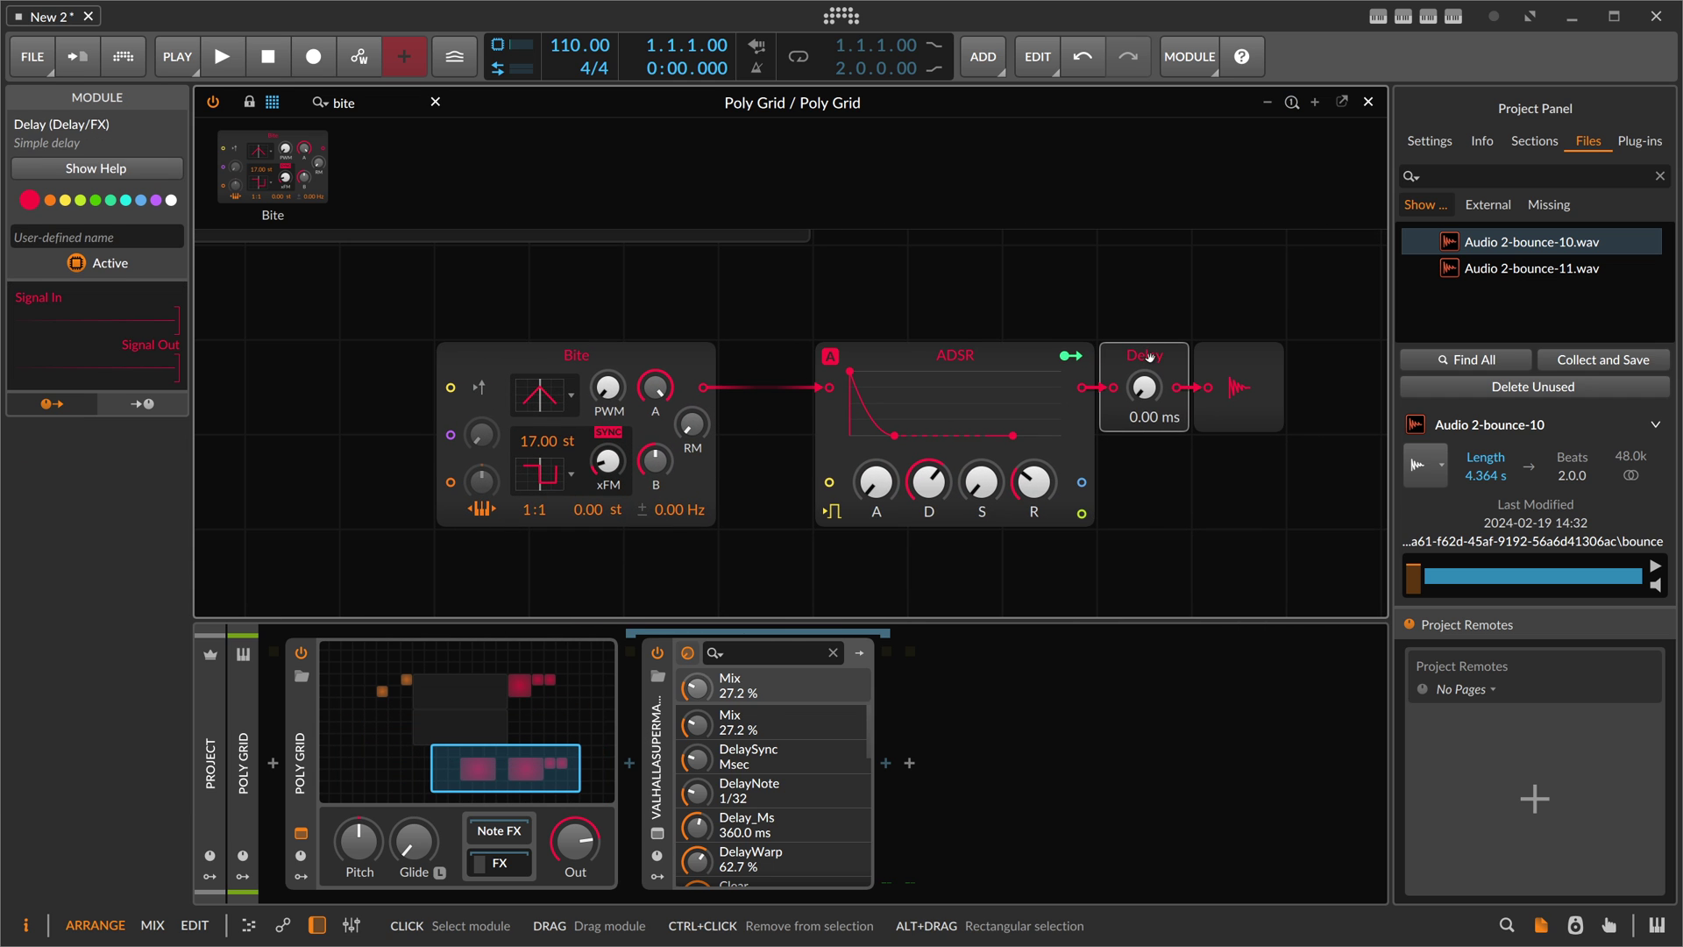
{"action": "key", "text": "Delete"}
{"action": "left_click_drag", "start_coordinate": [990, 349], "coordinate": [896, 349]}
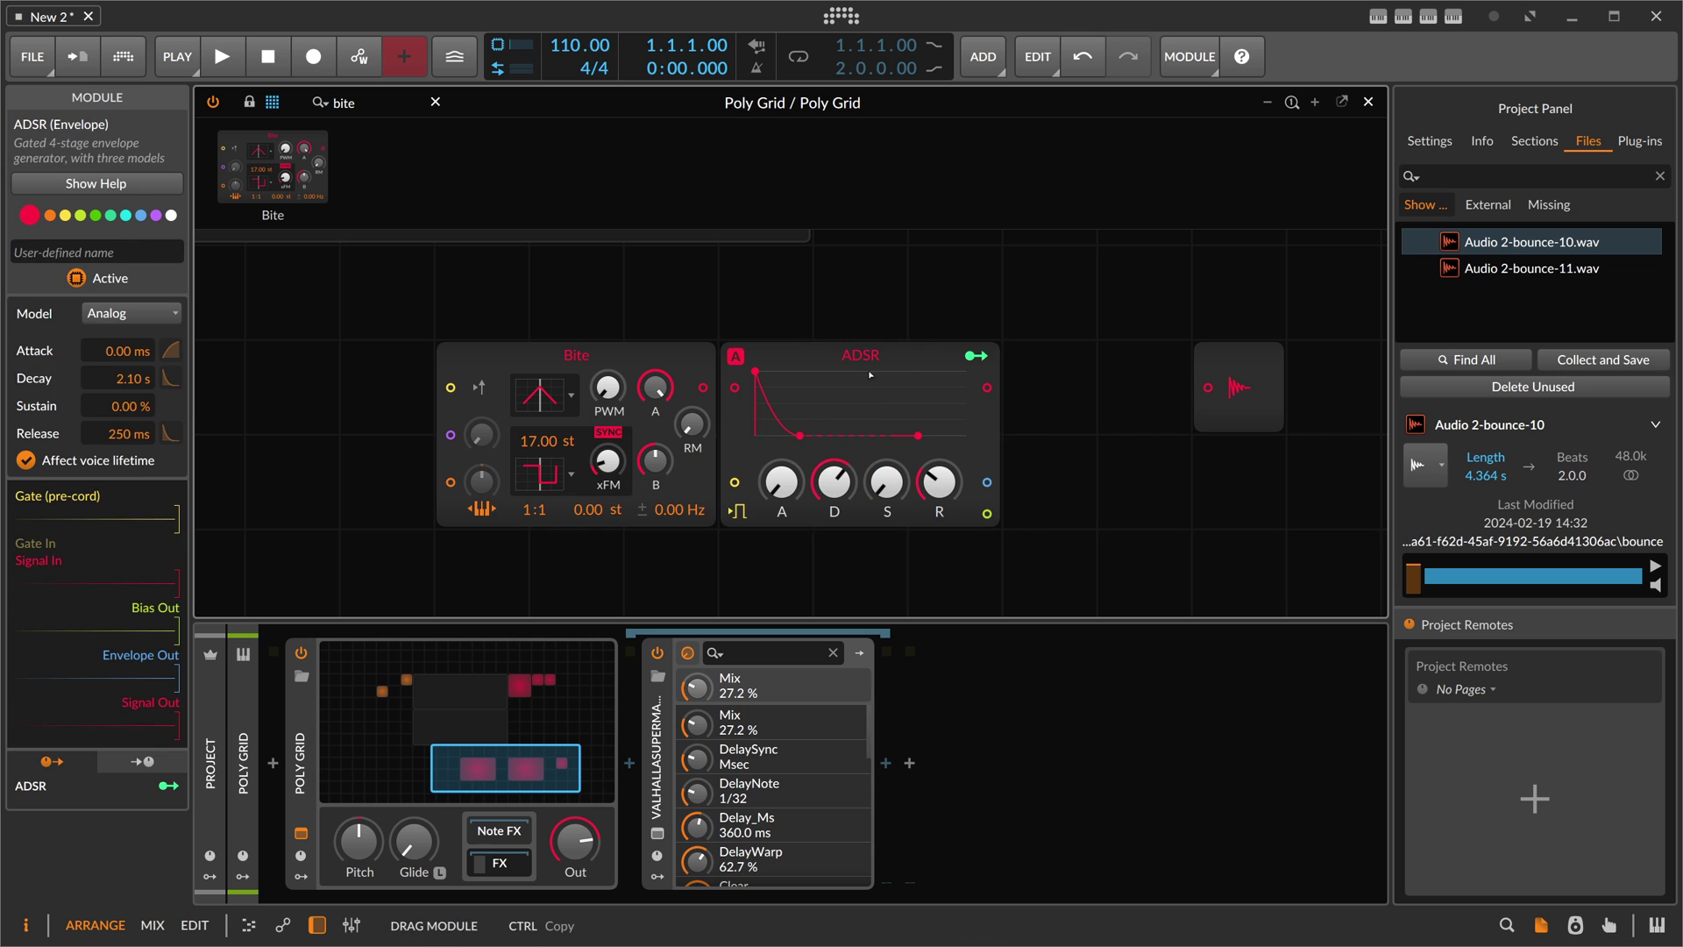
- Set the waveforms of both Bite oscillators to Sine
{"action": "left_click", "coordinate": [542, 399]}
{"action": "left_click", "coordinate": [570, 426]}
{"action": "left_click", "coordinate": [571, 476]}
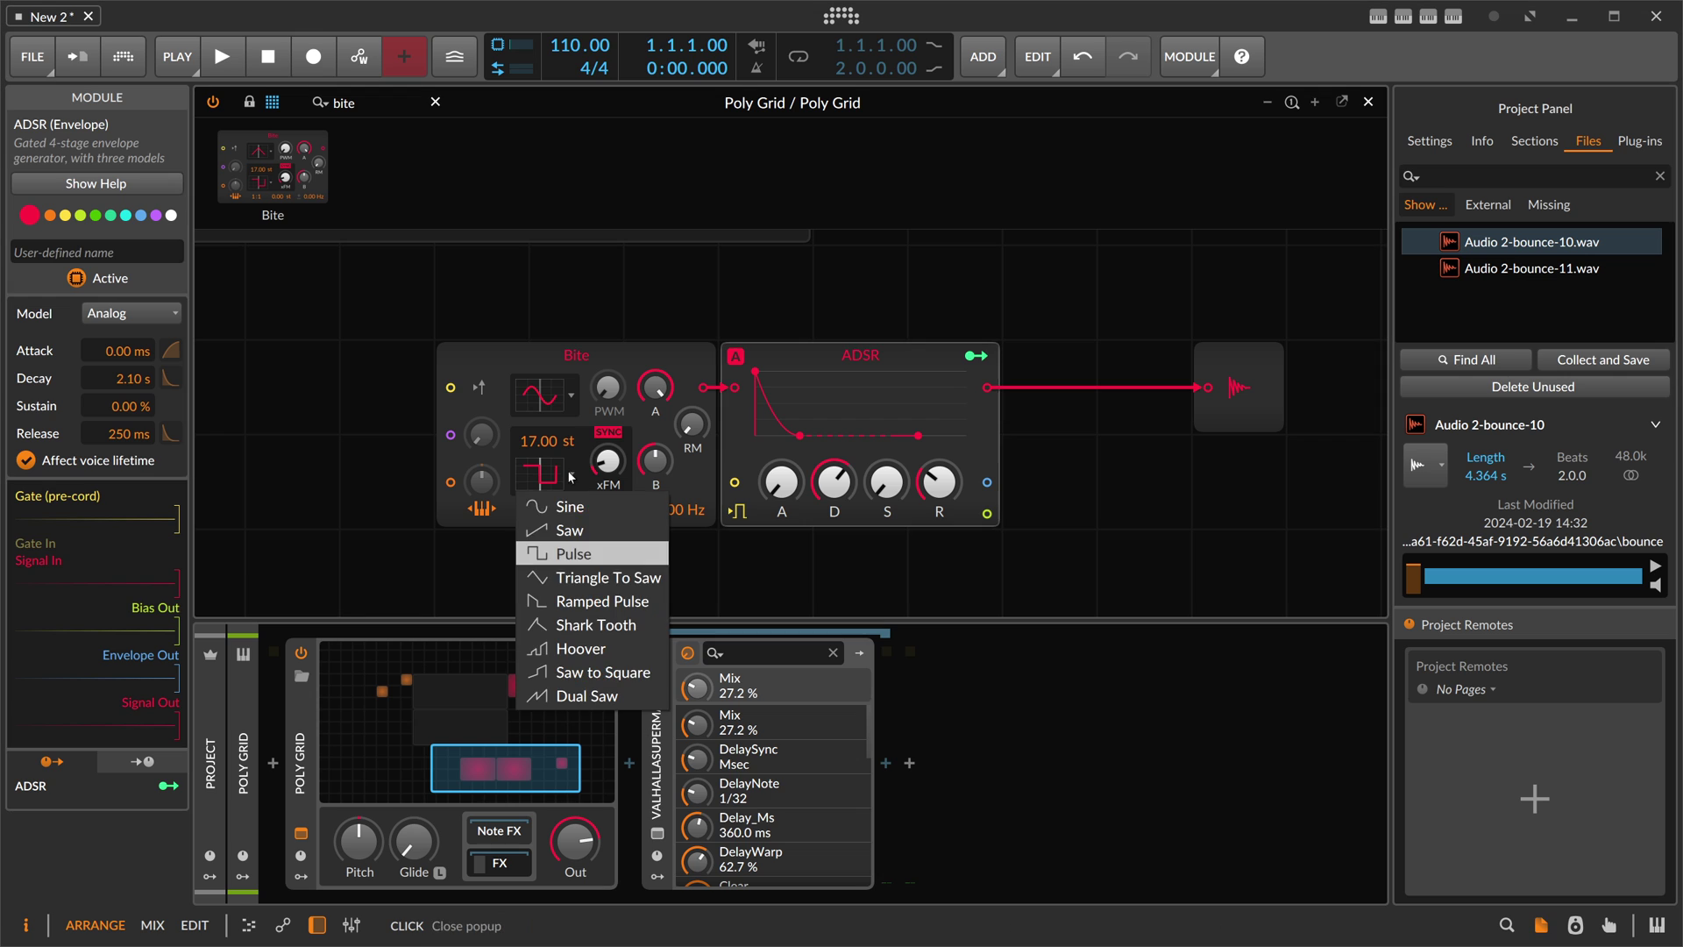
{"action": "left_click", "coordinate": [566, 507]}
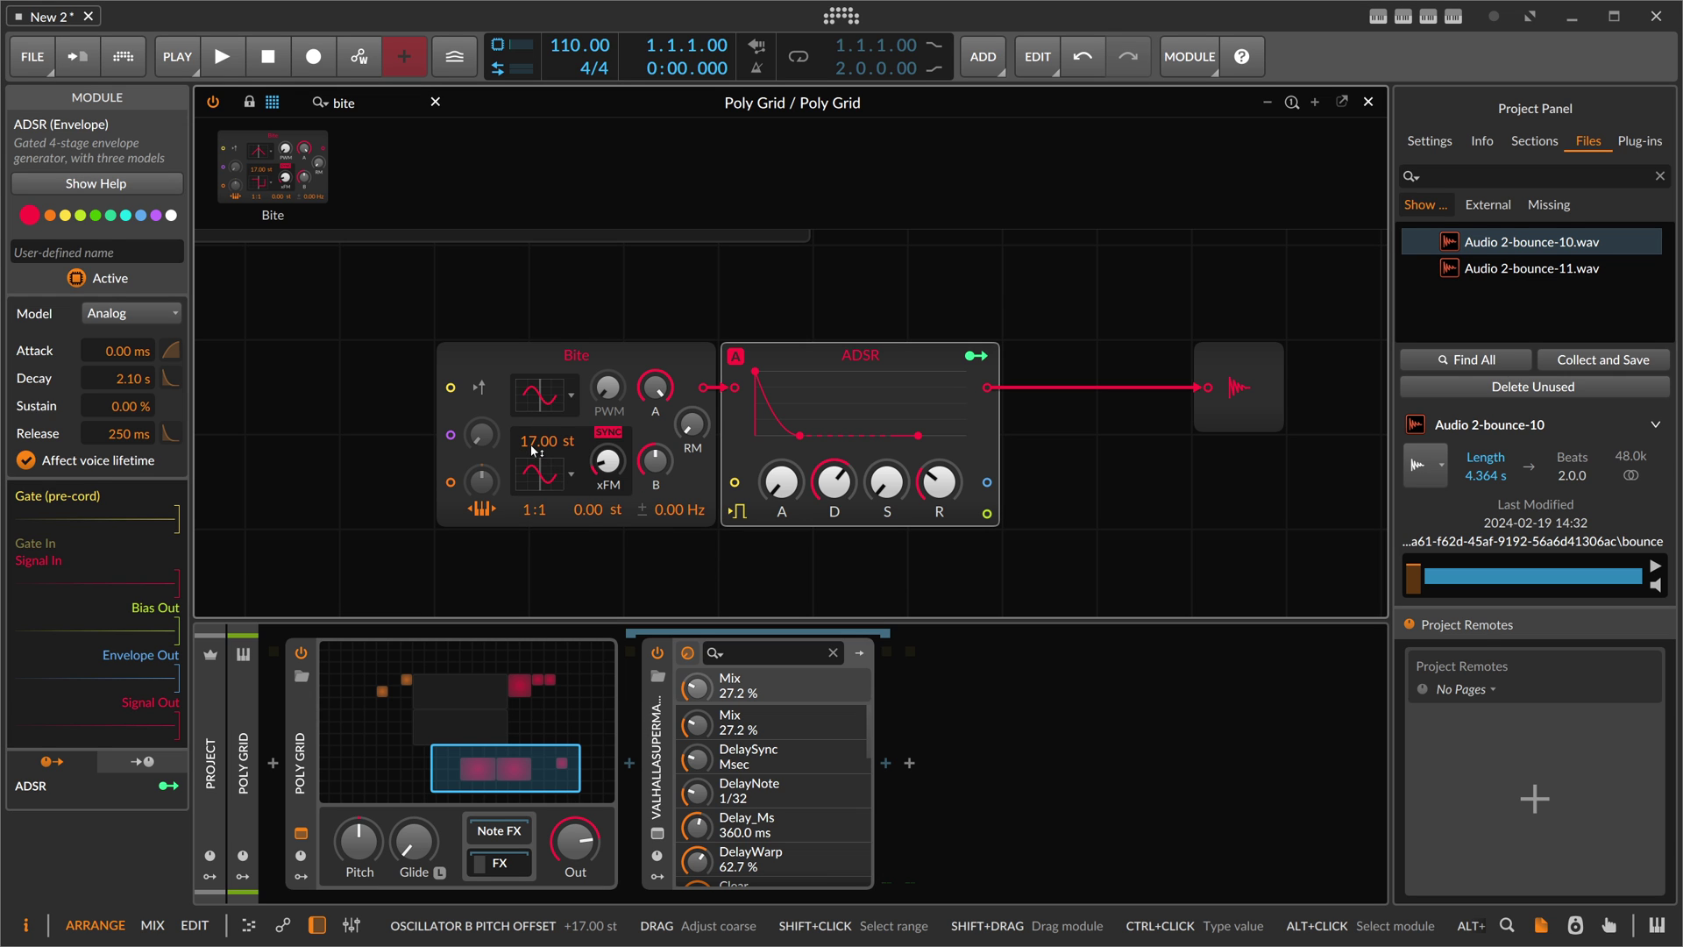
- Set Bite's oscillator B pitch offset to 0.00 st, with oscillator A's level at zero and B's at maximum
{"action": "left_click", "coordinate": [534, 444], "text": "ctrl"}
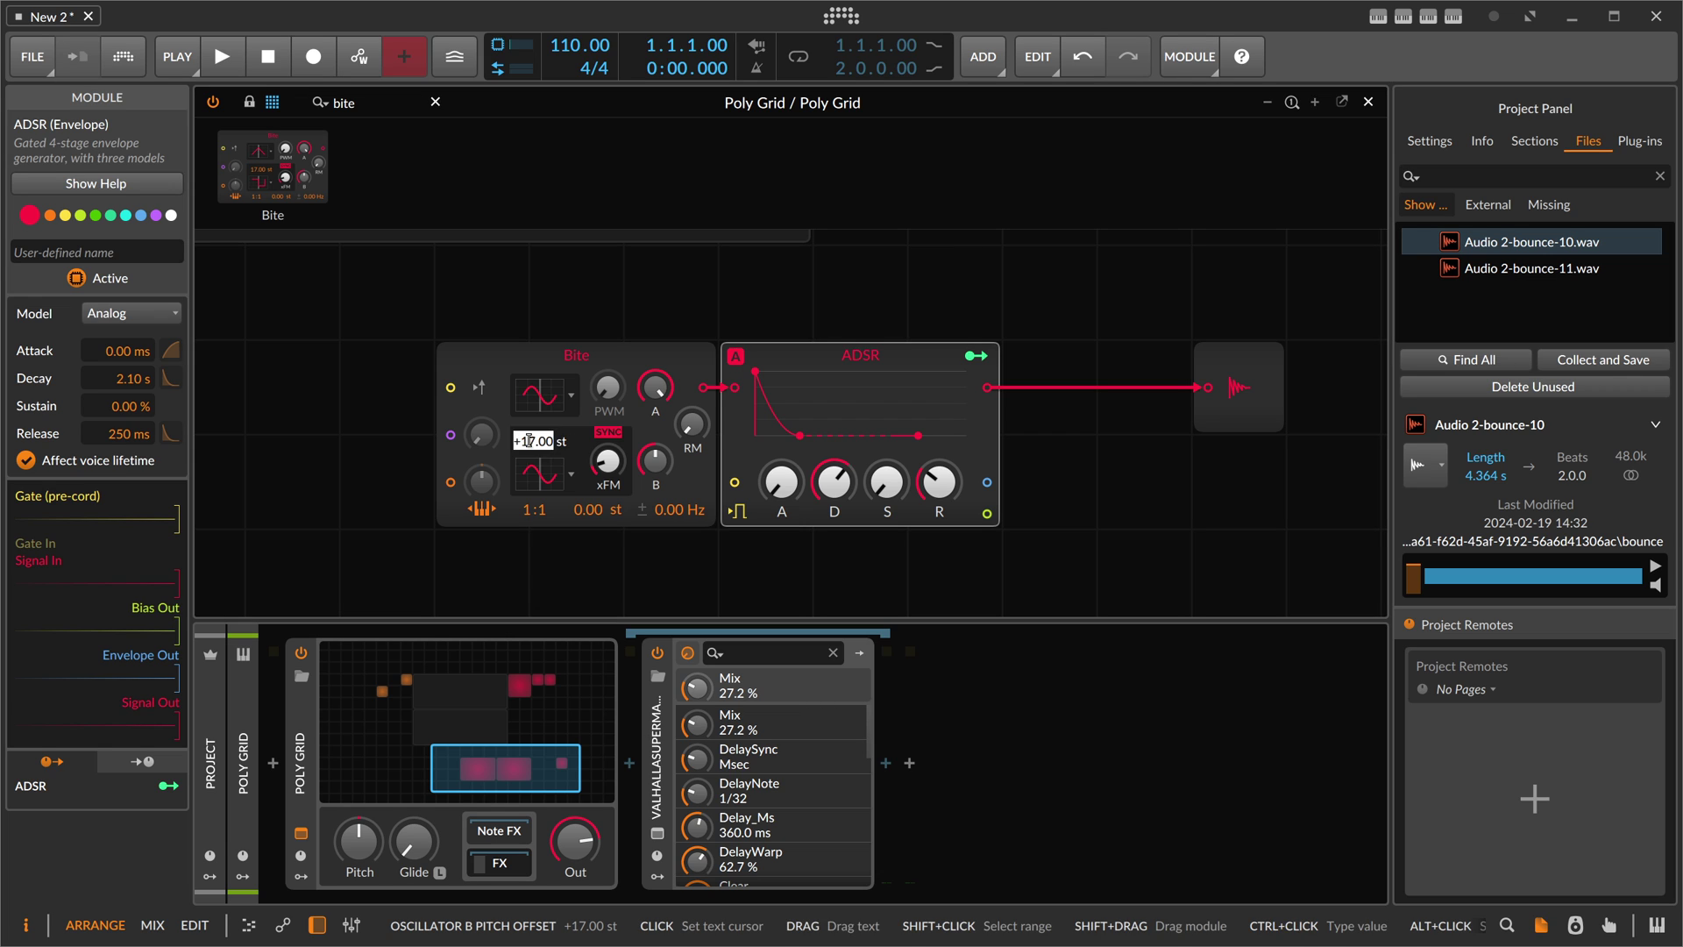
{"action": "type", "text": "0"}
{"action": "key", "text": "Return"}
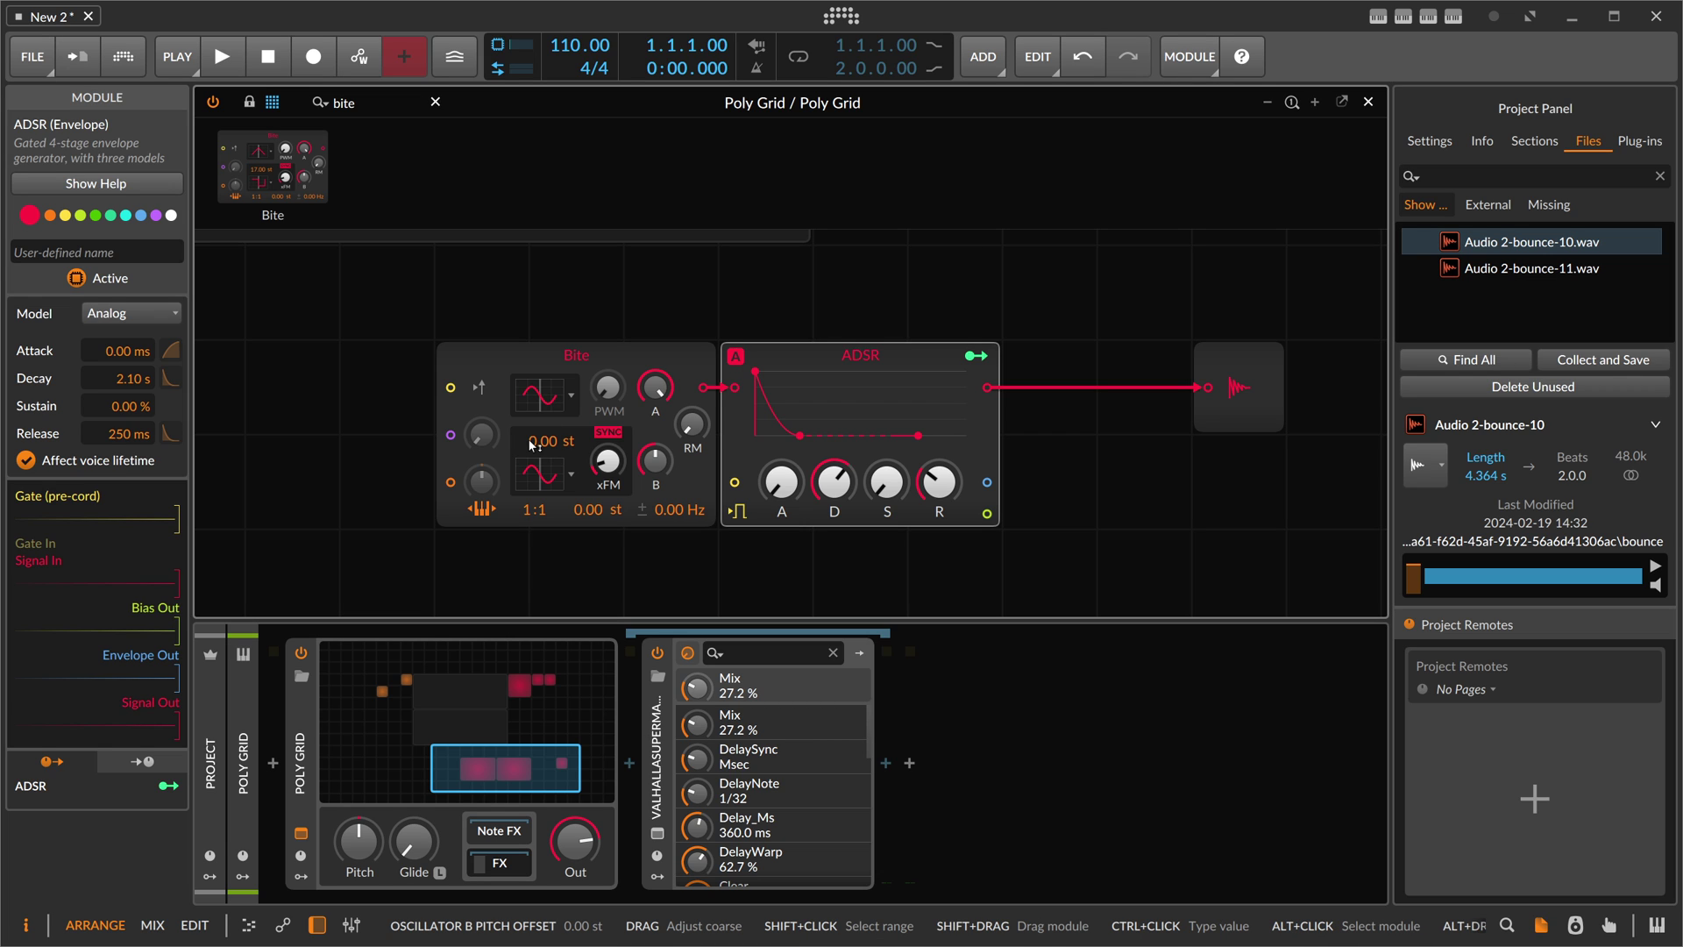
{"action": "left_click_drag", "start_coordinate": [655, 386], "coordinate": [659, 457]}
{"action": "double_click", "coordinate": [658, 460]}
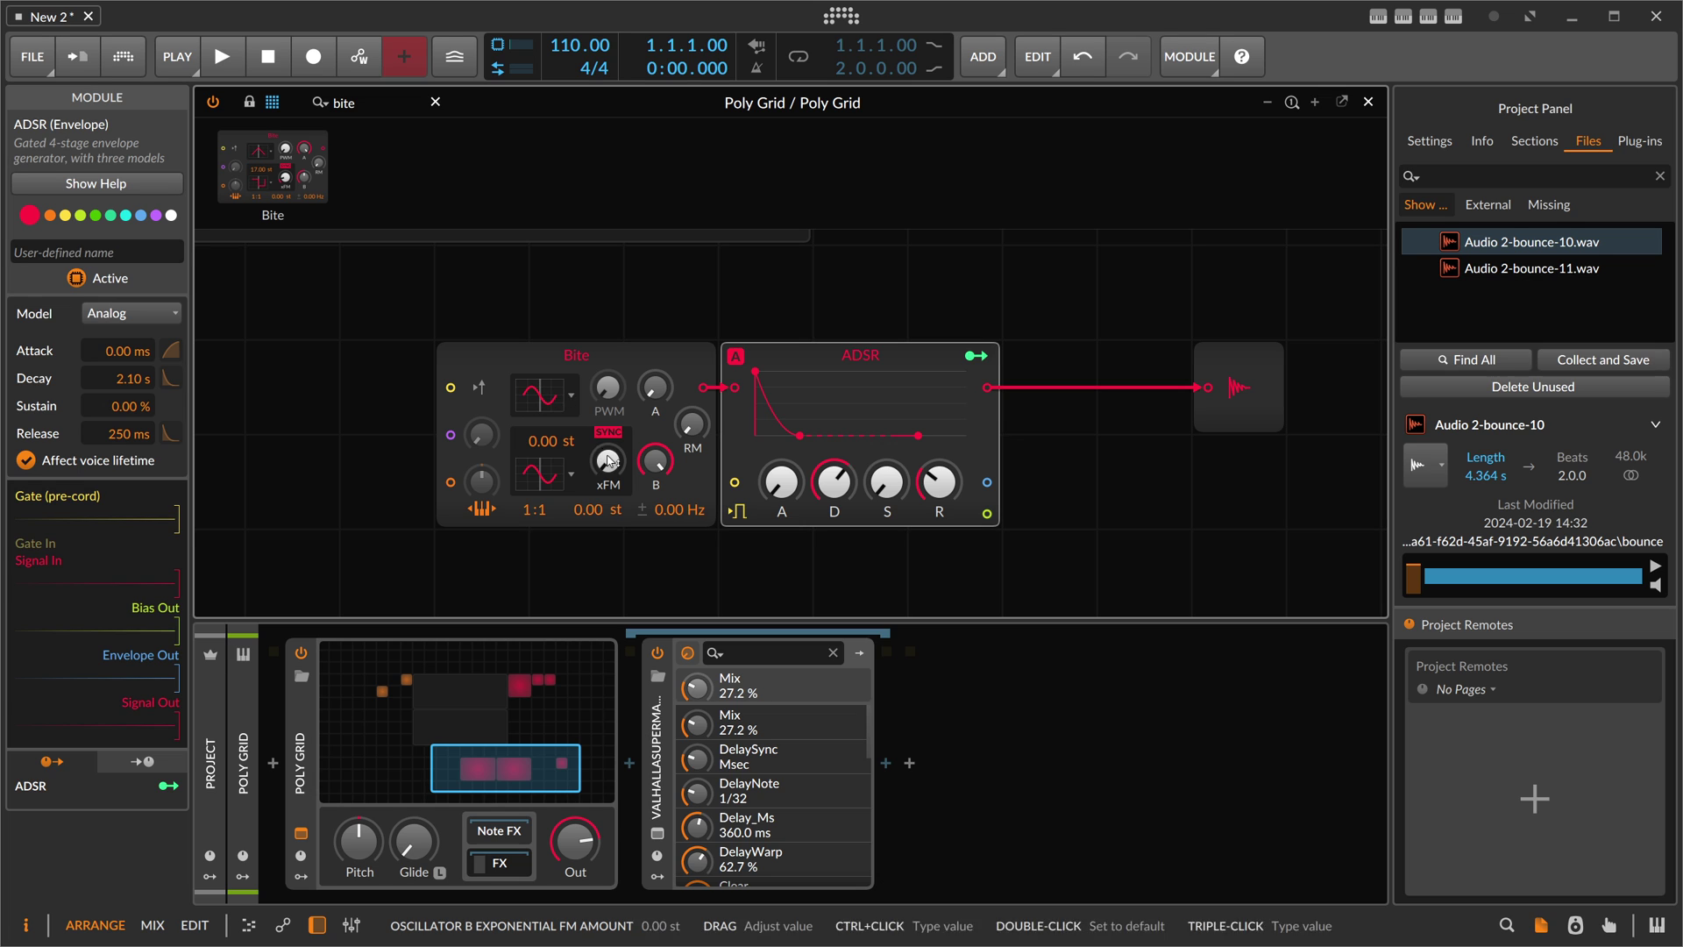
- Set the ADSR's sustain to 100 % and raise Bite's exponential FM amount to +52.75 st
{"action": "left_click_drag", "start_coordinate": [608, 461], "coordinate": [608, 491]}
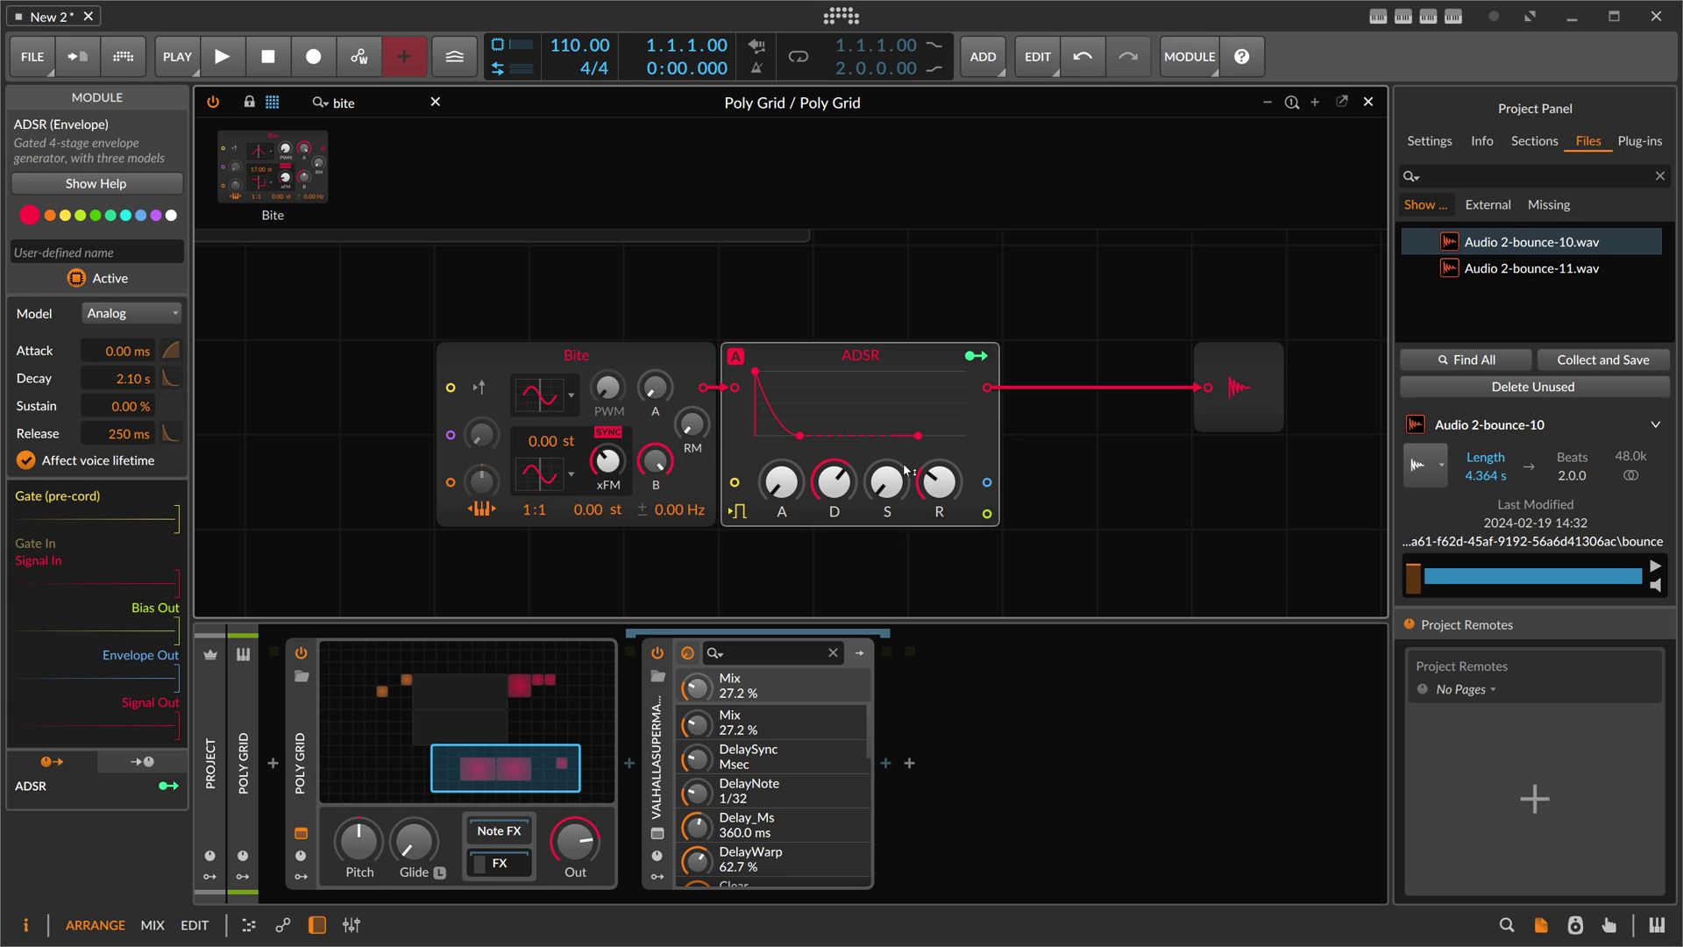
{"action": "left_click_drag", "start_coordinate": [887, 482], "coordinate": [887, 421]}
{"action": "mouse_move", "coordinate": [607, 460]}
{"action": "left_mouse_down"}
{"action": "mouse_move", "coordinate": [608, 491]}
{"action": "mouse_move", "coordinate": [607, 446]}
{"action": "left_mouse_up"}
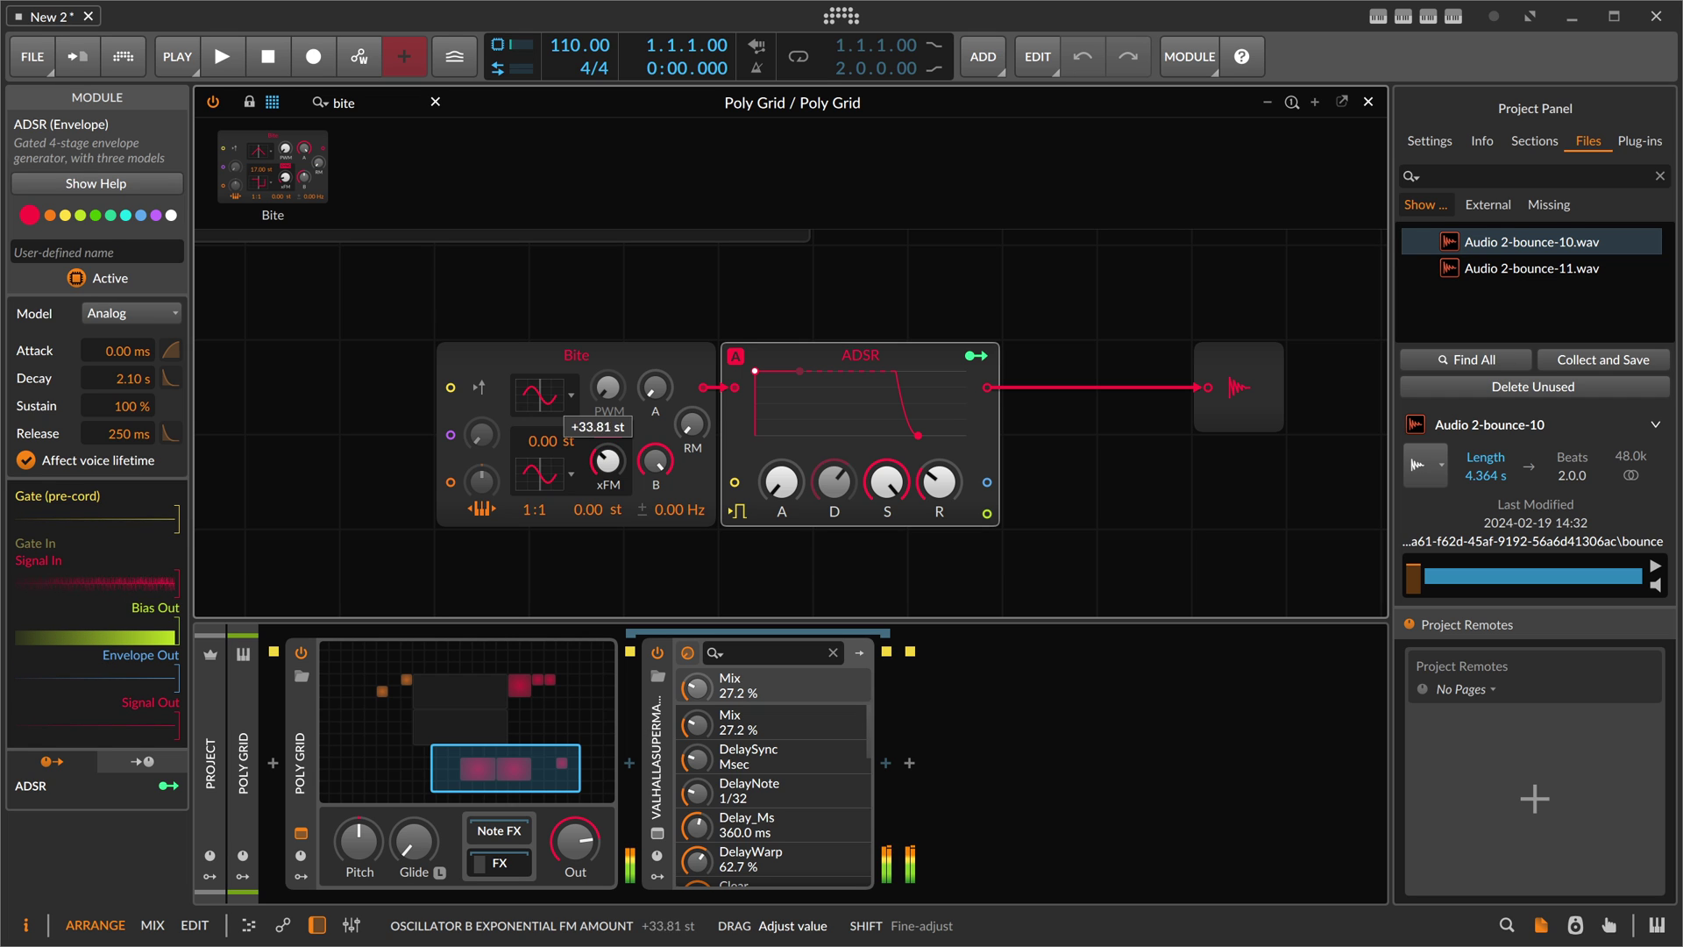
{"action": "left_click_drag", "start_coordinate": [608, 460], "coordinate": [608, 461]}
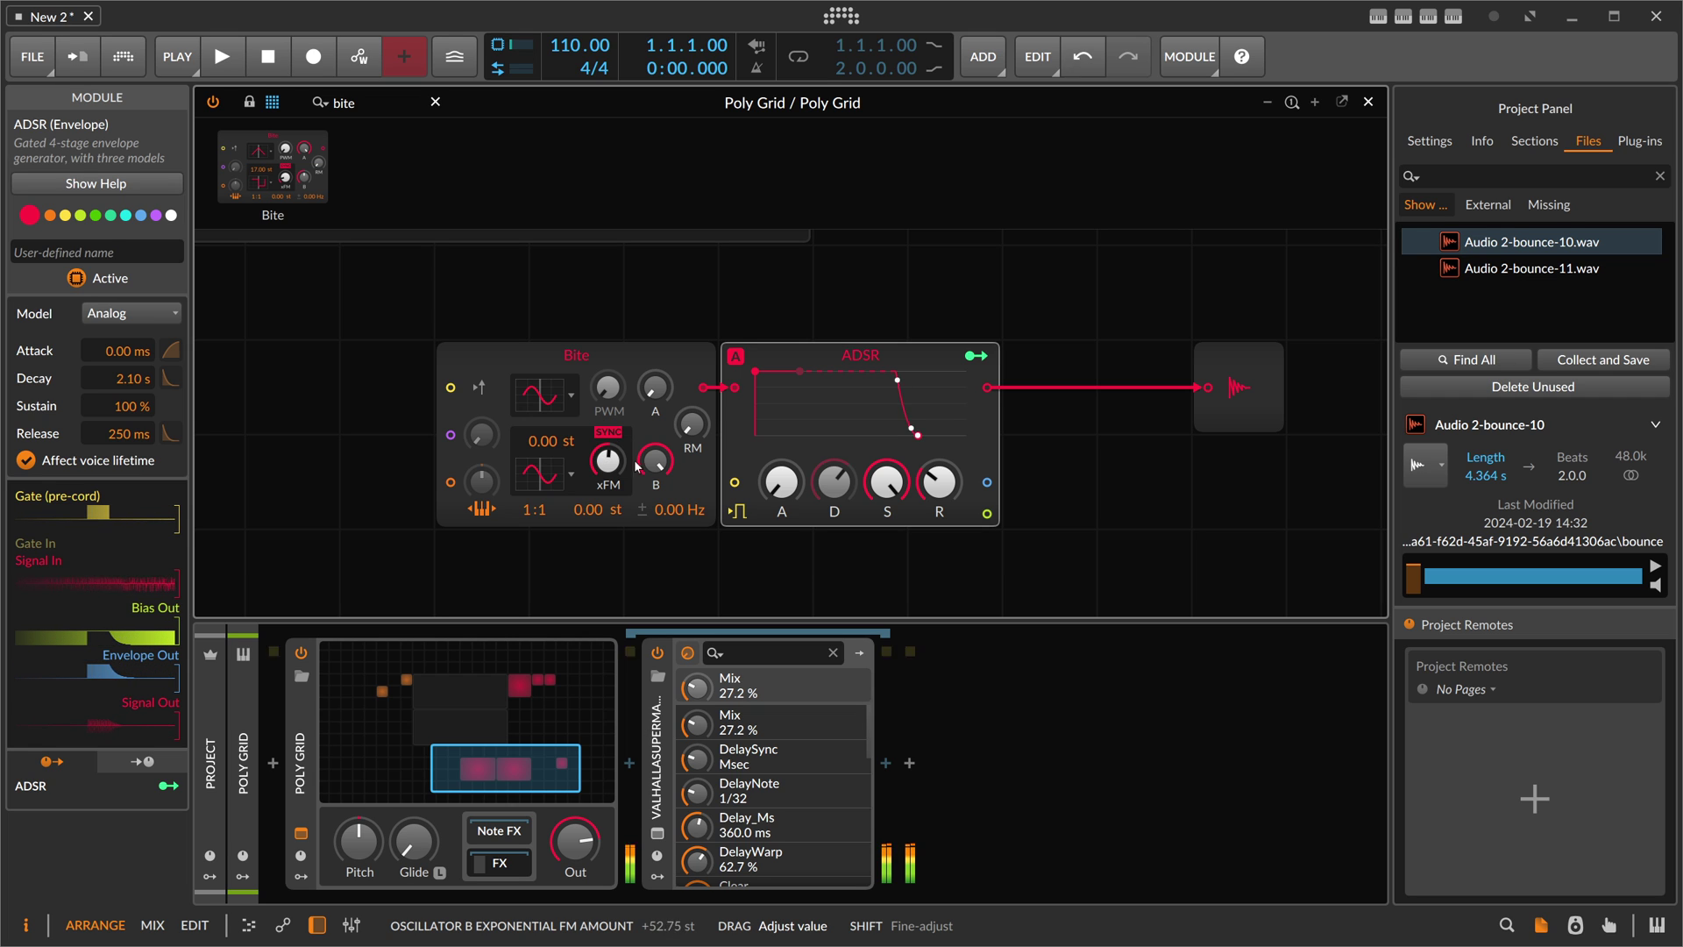
- Set the ADSR's sustain to 0.00 % and its decay to 658 ms
{"action": "double_click", "coordinate": [875, 476]}
{"action": "left_click_drag", "start_coordinate": [824, 474], "coordinate": [828, 492]}
- Try a 17.00 st pitch offset on Bite's oscillator B, return it to 0.00 st, and readjust the exponential FM amount
{"action": "left_click_drag", "start_coordinate": [608, 460], "coordinate": [529, 440]}
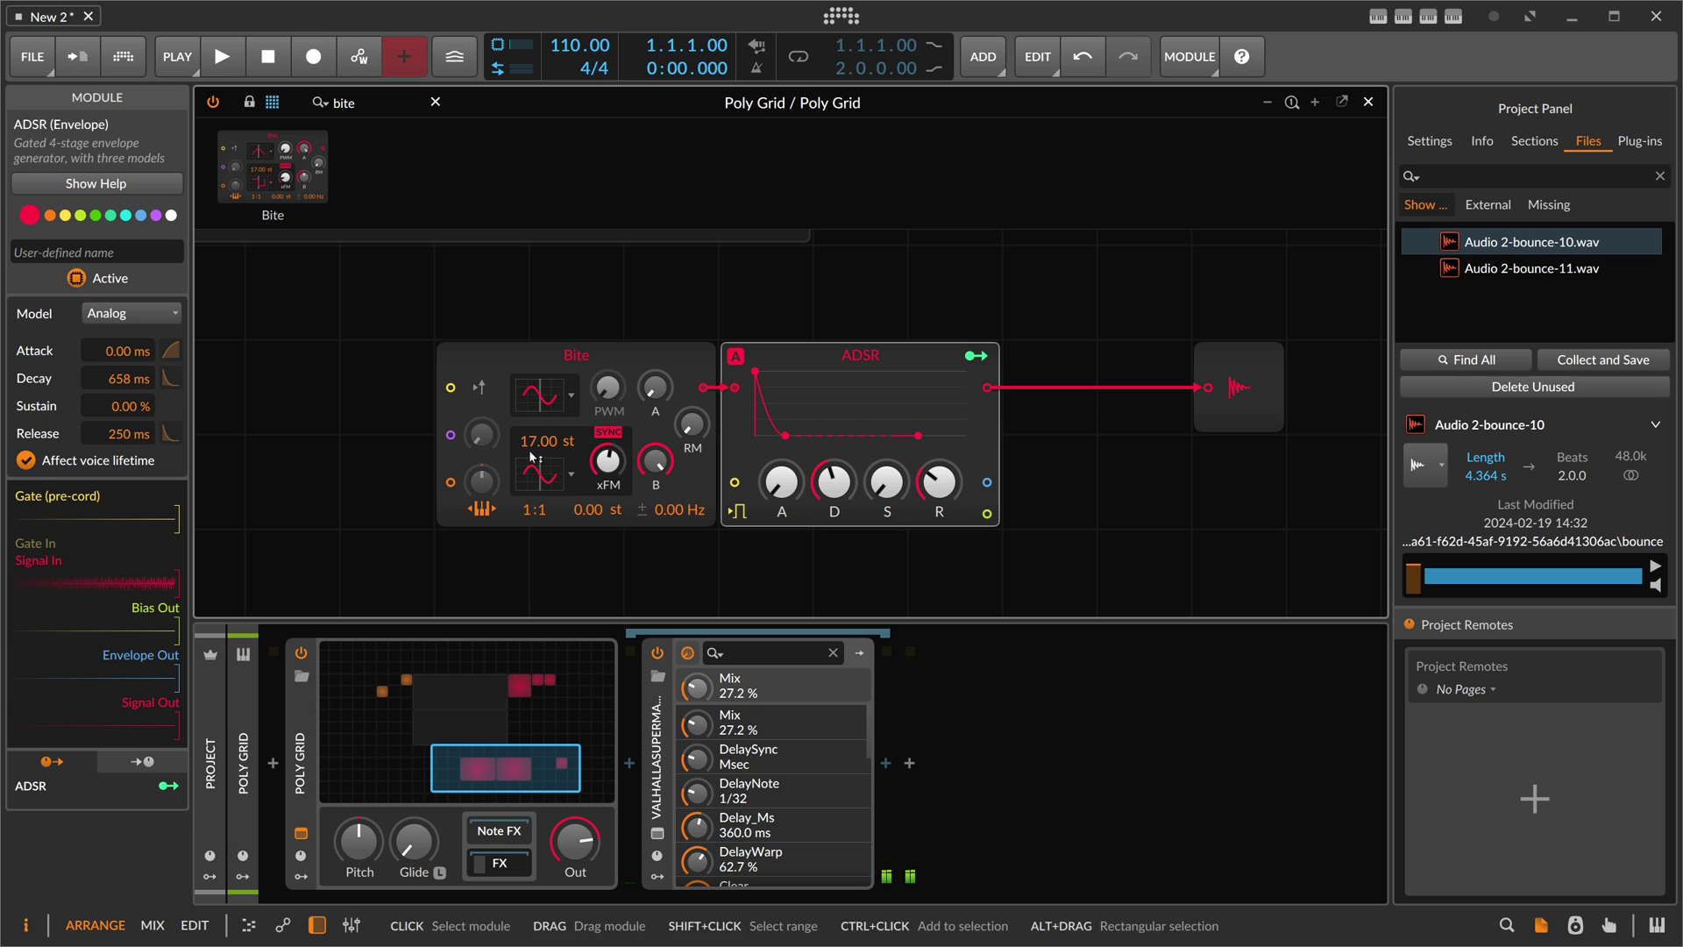
{"action": "left_click_drag", "start_coordinate": [547, 451], "coordinate": [547, 482]}
{"action": "left_click", "coordinate": [607, 460]}
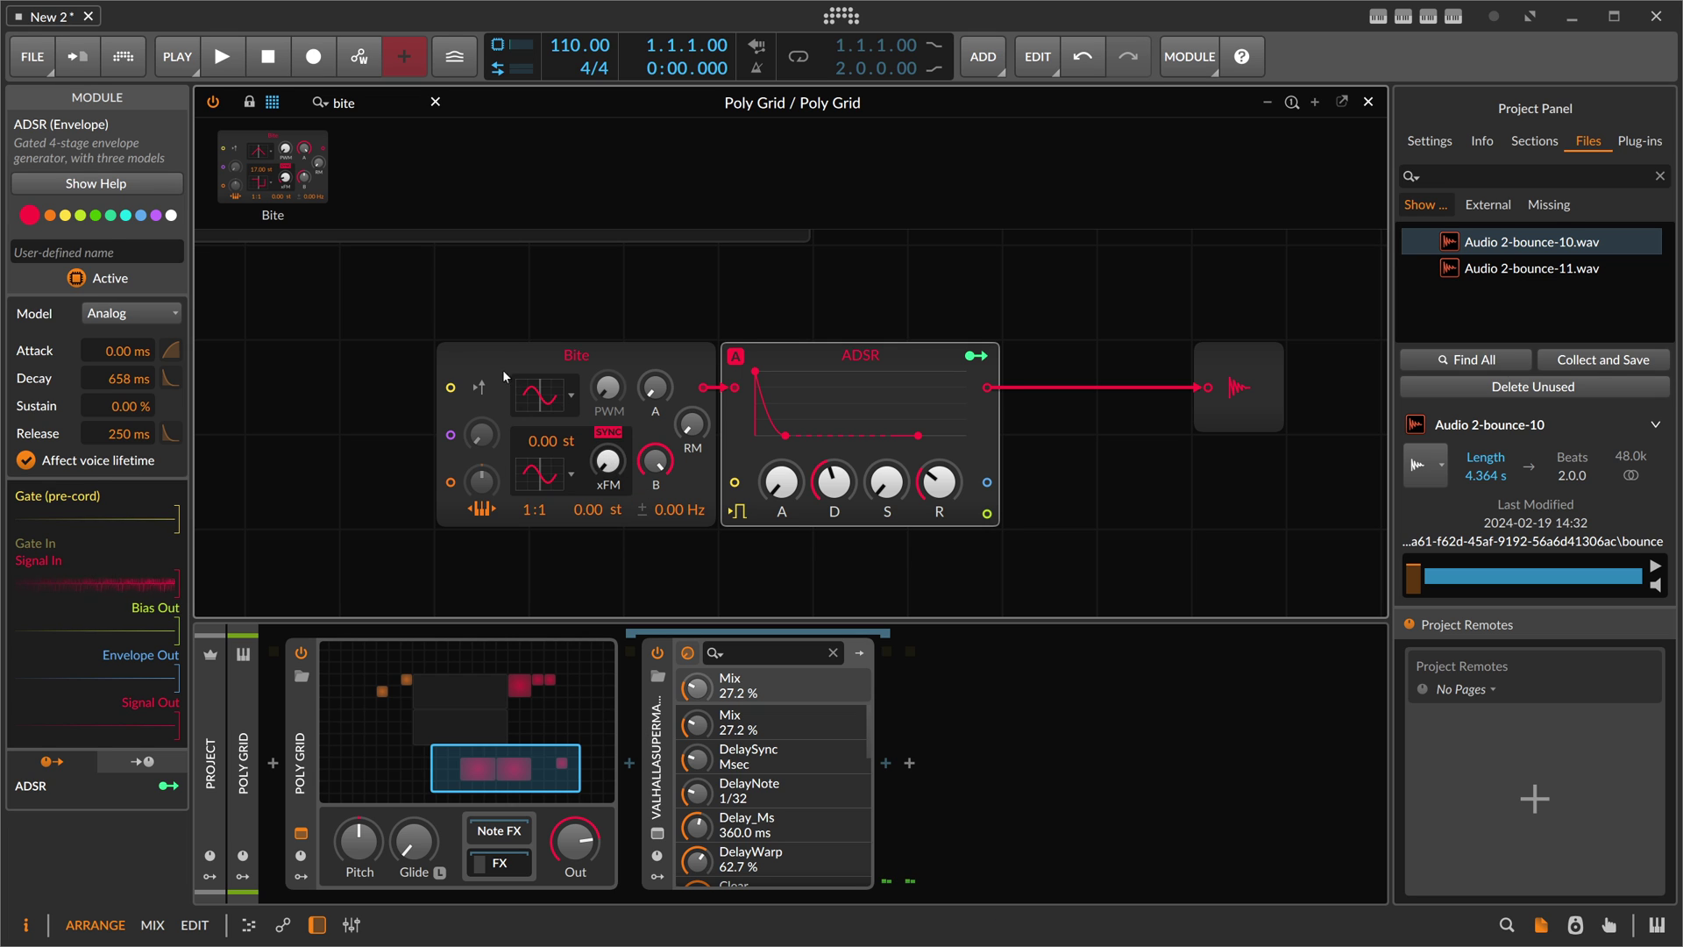
- Delete the Bite and add a Phase-1 oscillator in its place before the ADSR
{"action": "left_click", "coordinate": [592, 352]}
{"action": "key", "text": "Delete"}
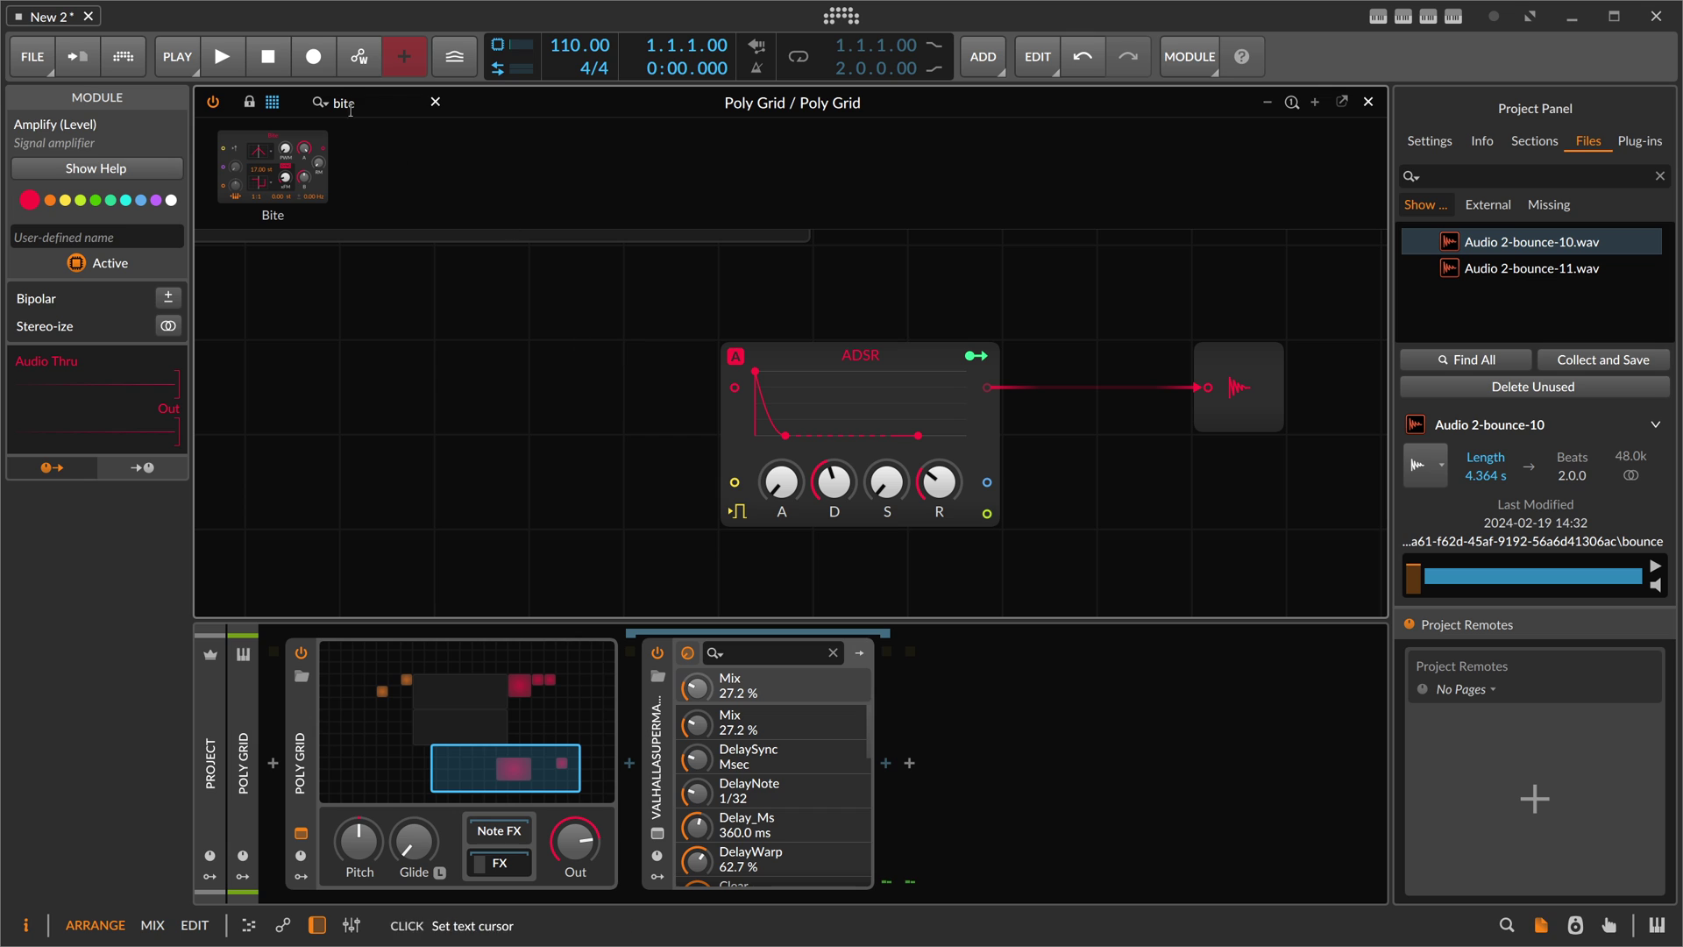
{"action": "left_click_drag", "start_coordinate": [355, 104], "coordinate": [282, 108]}
{"action": "type", "text": "phase"}
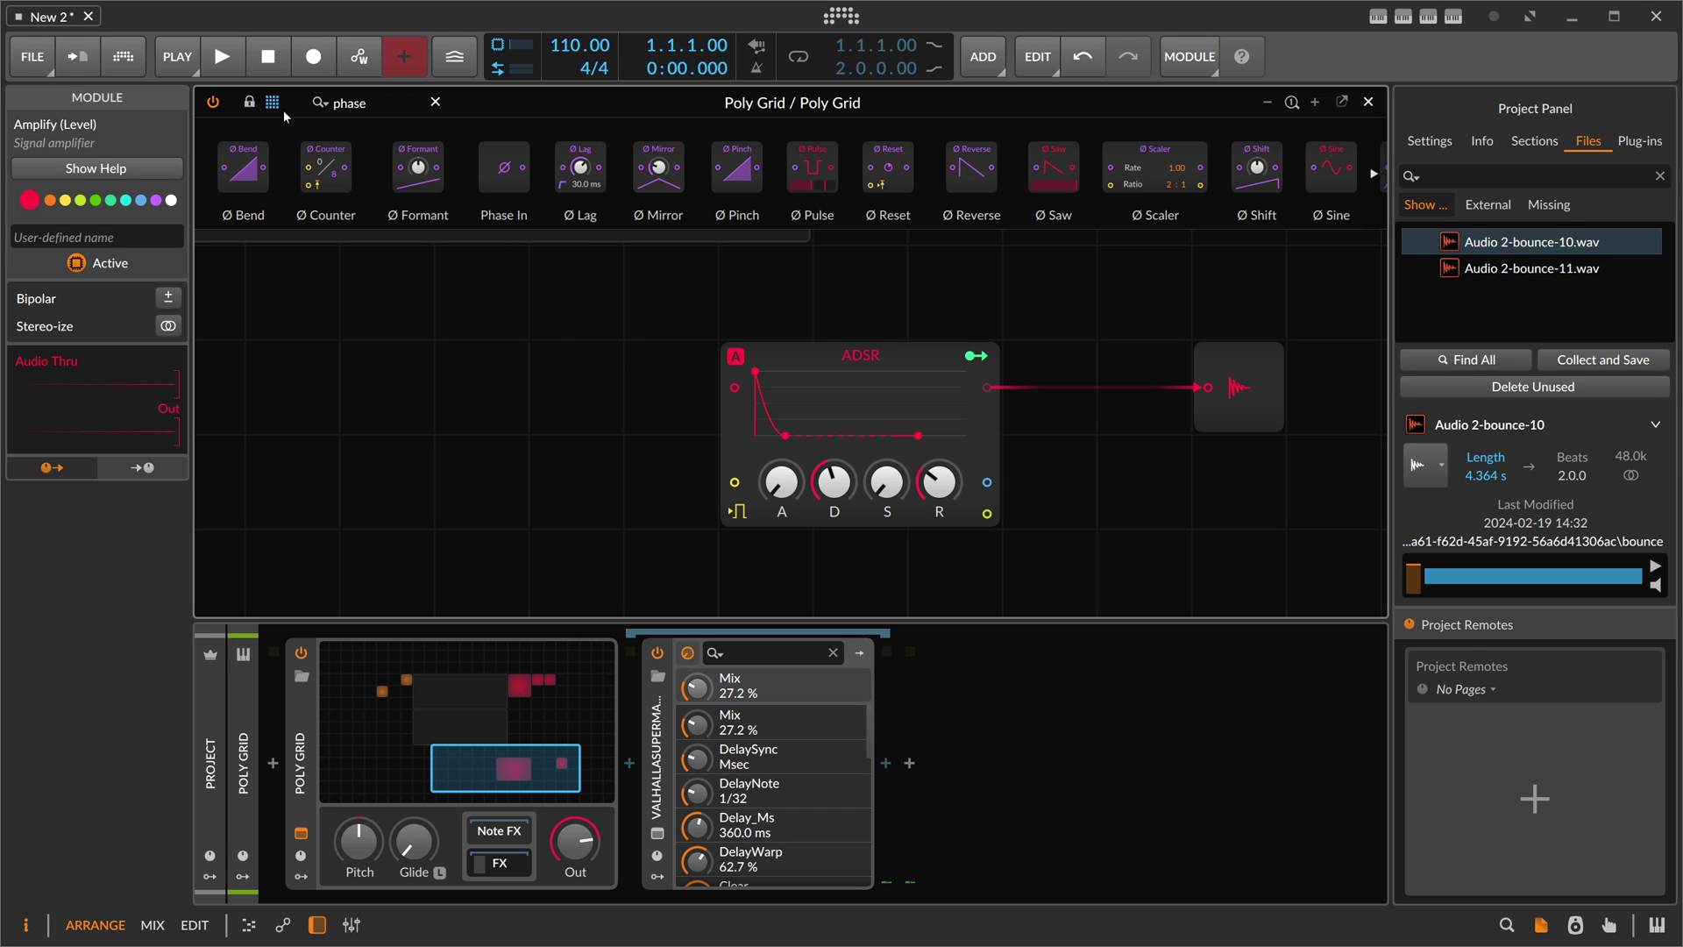
{"action": "type", "text": "-1"}
{"action": "left_click_drag", "start_coordinate": [273, 167], "coordinate": [478, 384]}
{"action": "left_click_drag", "start_coordinate": [576, 450], "coordinate": [482, 355]}
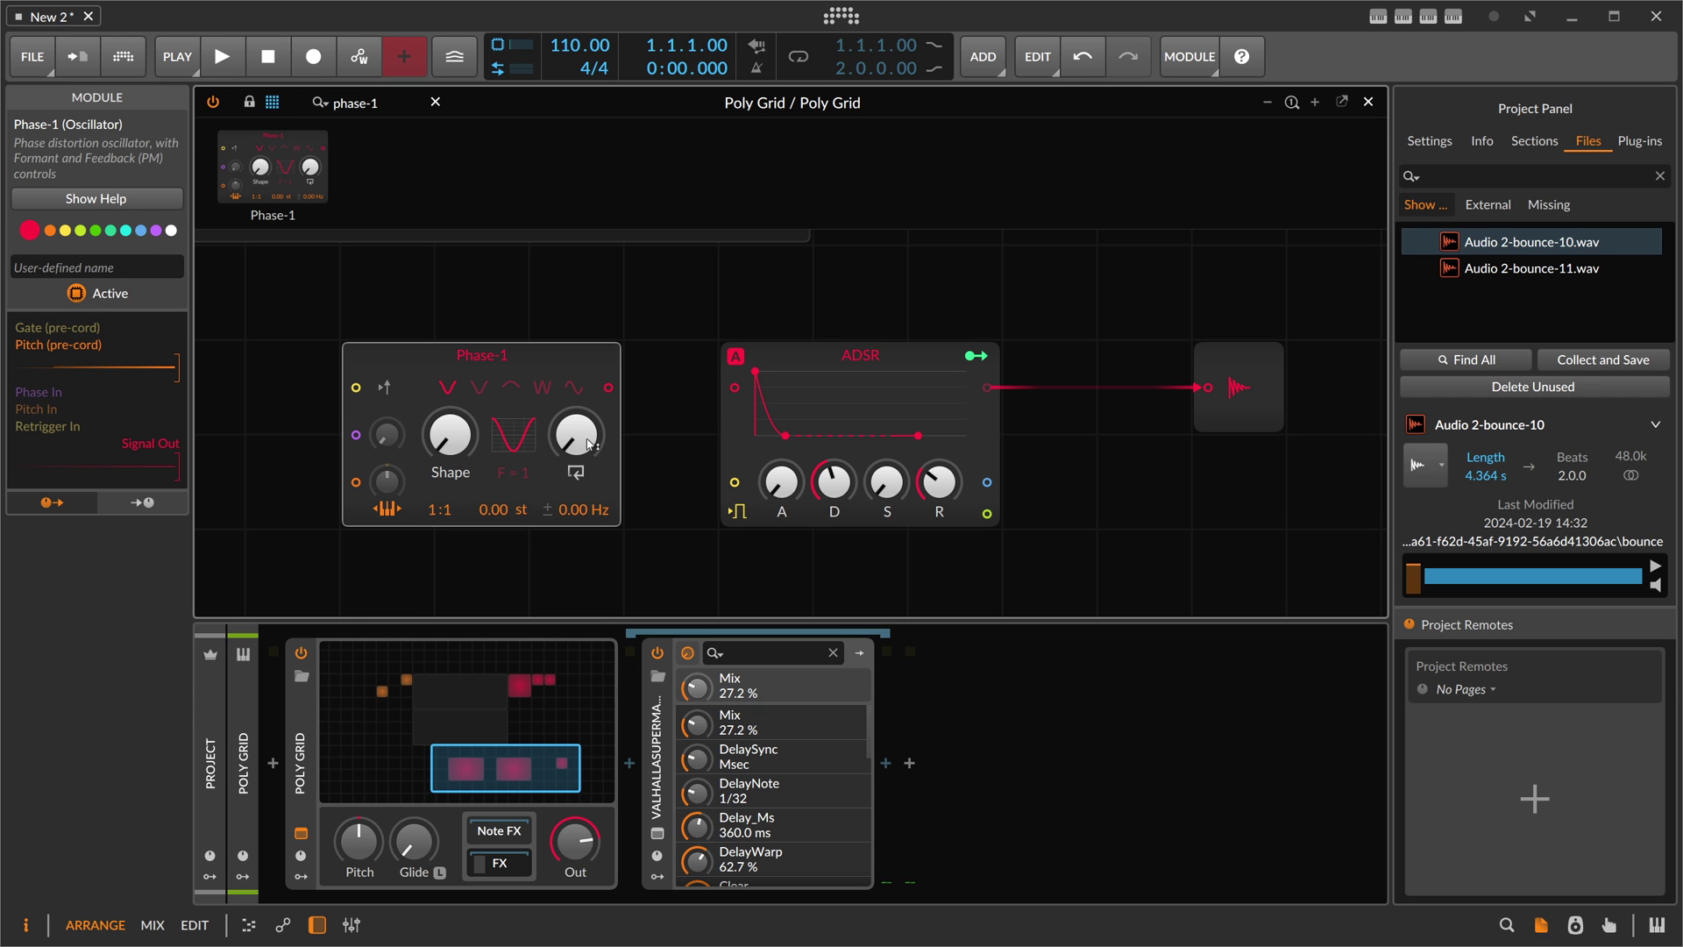
- Switch the Phase-1 to its W-shaped algorithm and try different feedback and formant amounts, returning both to their defaults
{"action": "left_click_drag", "start_coordinate": [576, 434], "coordinate": [576, 484]}
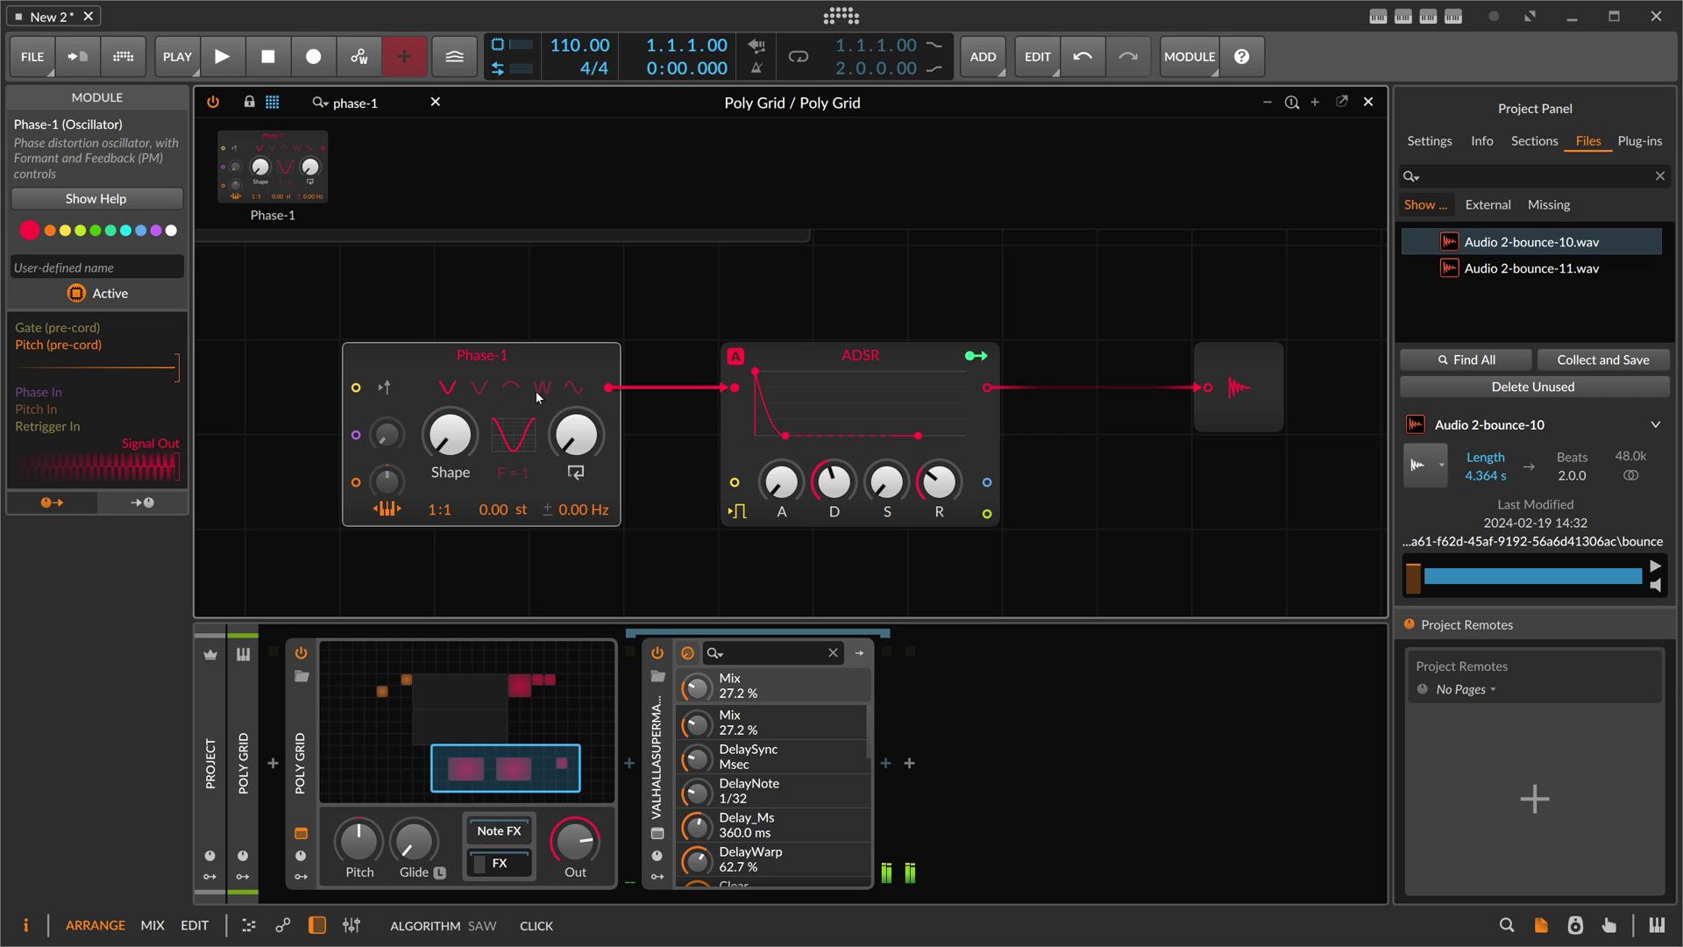
{"action": "left_click_drag", "start_coordinate": [576, 434], "coordinate": [591, 449]}
{"action": "mouse_move", "coordinate": [576, 433]}
{"action": "left_mouse_down"}
{"action": "mouse_move", "coordinate": [576, 368]}
{"action": "mouse_move", "coordinate": [576, 434]}
{"action": "left_mouse_up"}
{"action": "mouse_move", "coordinate": [449, 434]}
{"action": "left_mouse_down"}
{"action": "mouse_move", "coordinate": [449, 389]}
{"action": "mouse_move", "coordinate": [450, 434]}
{"action": "left_mouse_up"}
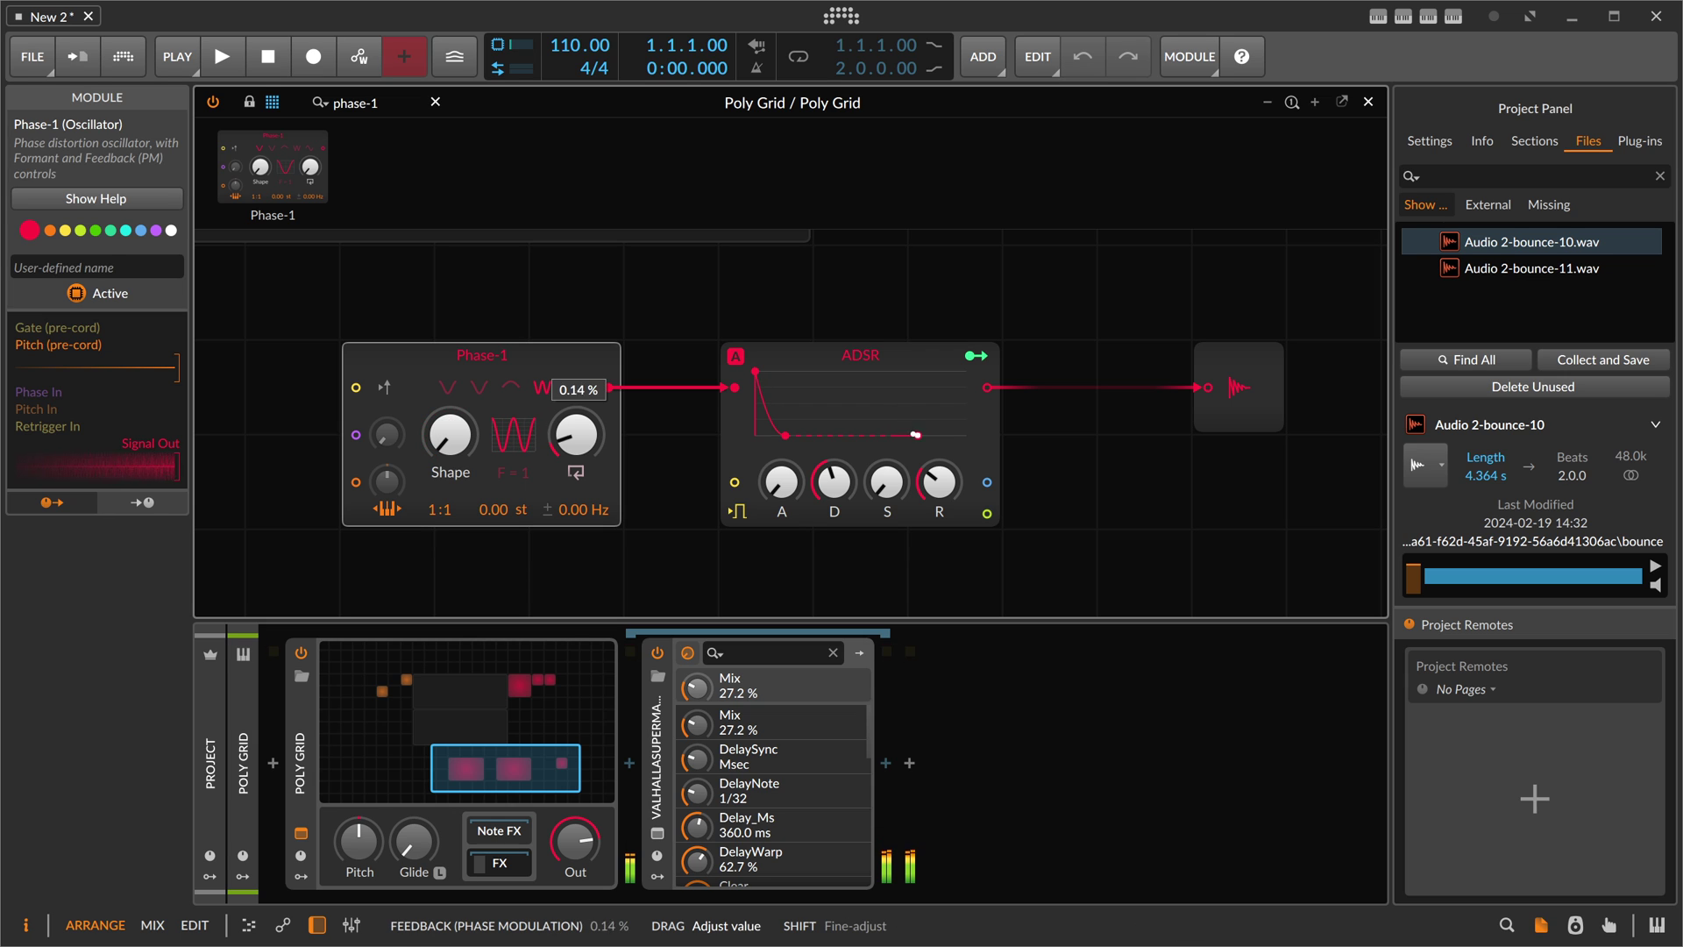
{"action": "scroll", "coordinate": [513, 434], "scroll_direction": "up", "scroll_amount": 2}
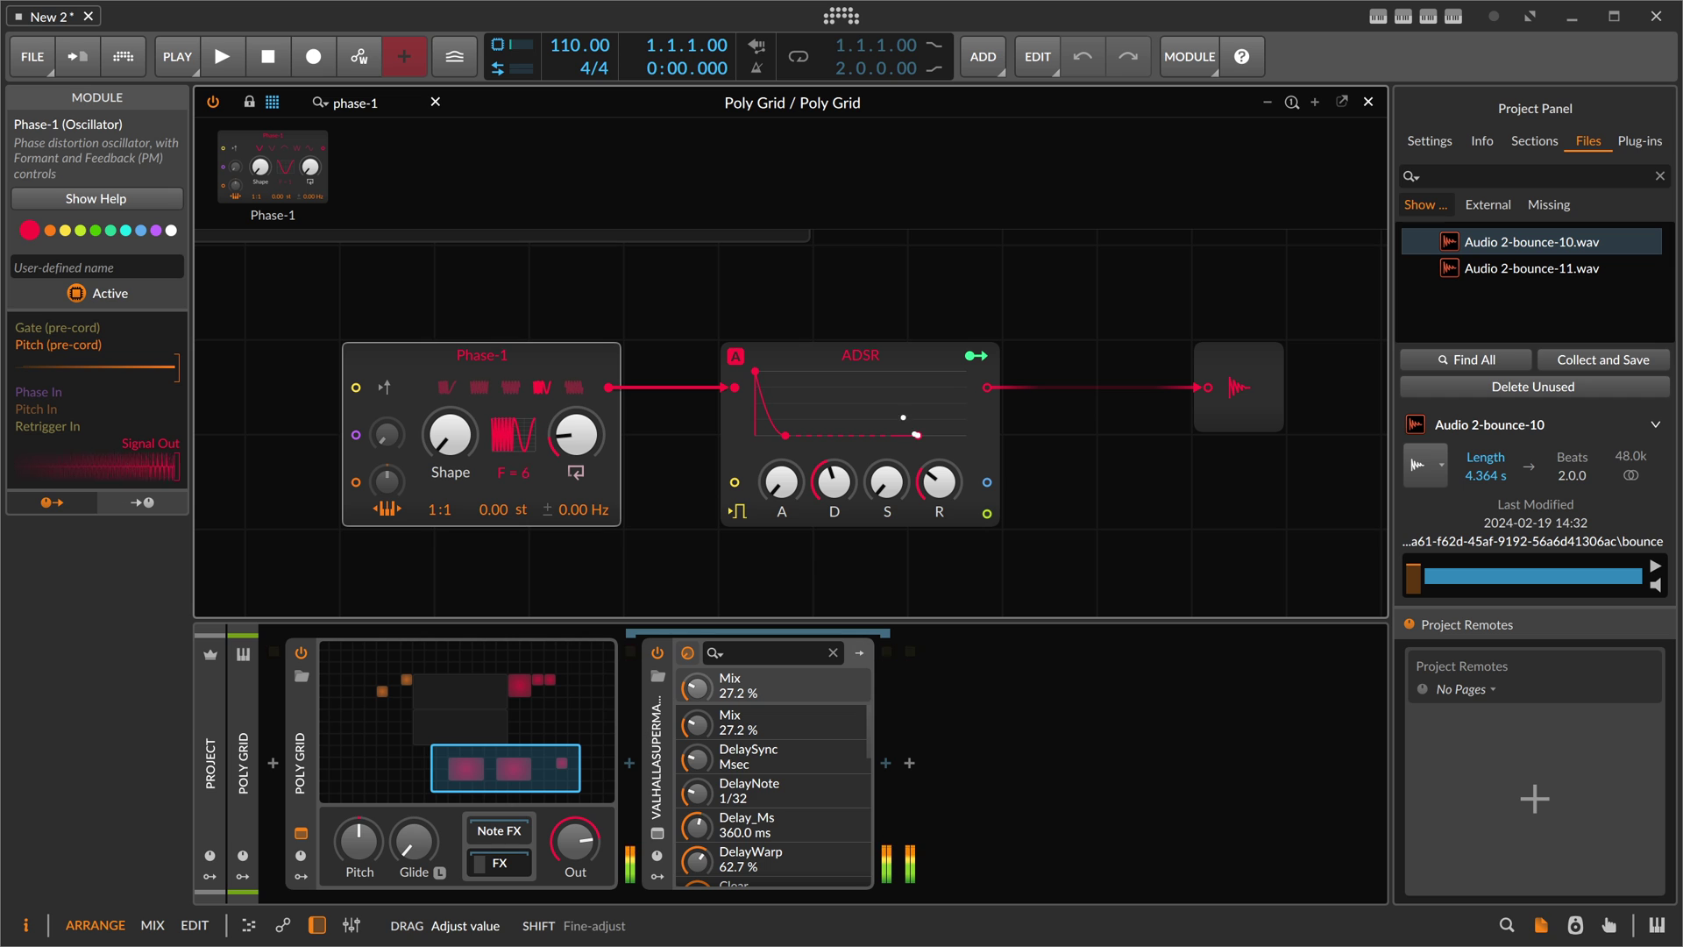
{"action": "scroll", "coordinate": [513, 434], "scroll_direction": "down", "scroll_amount": 2}
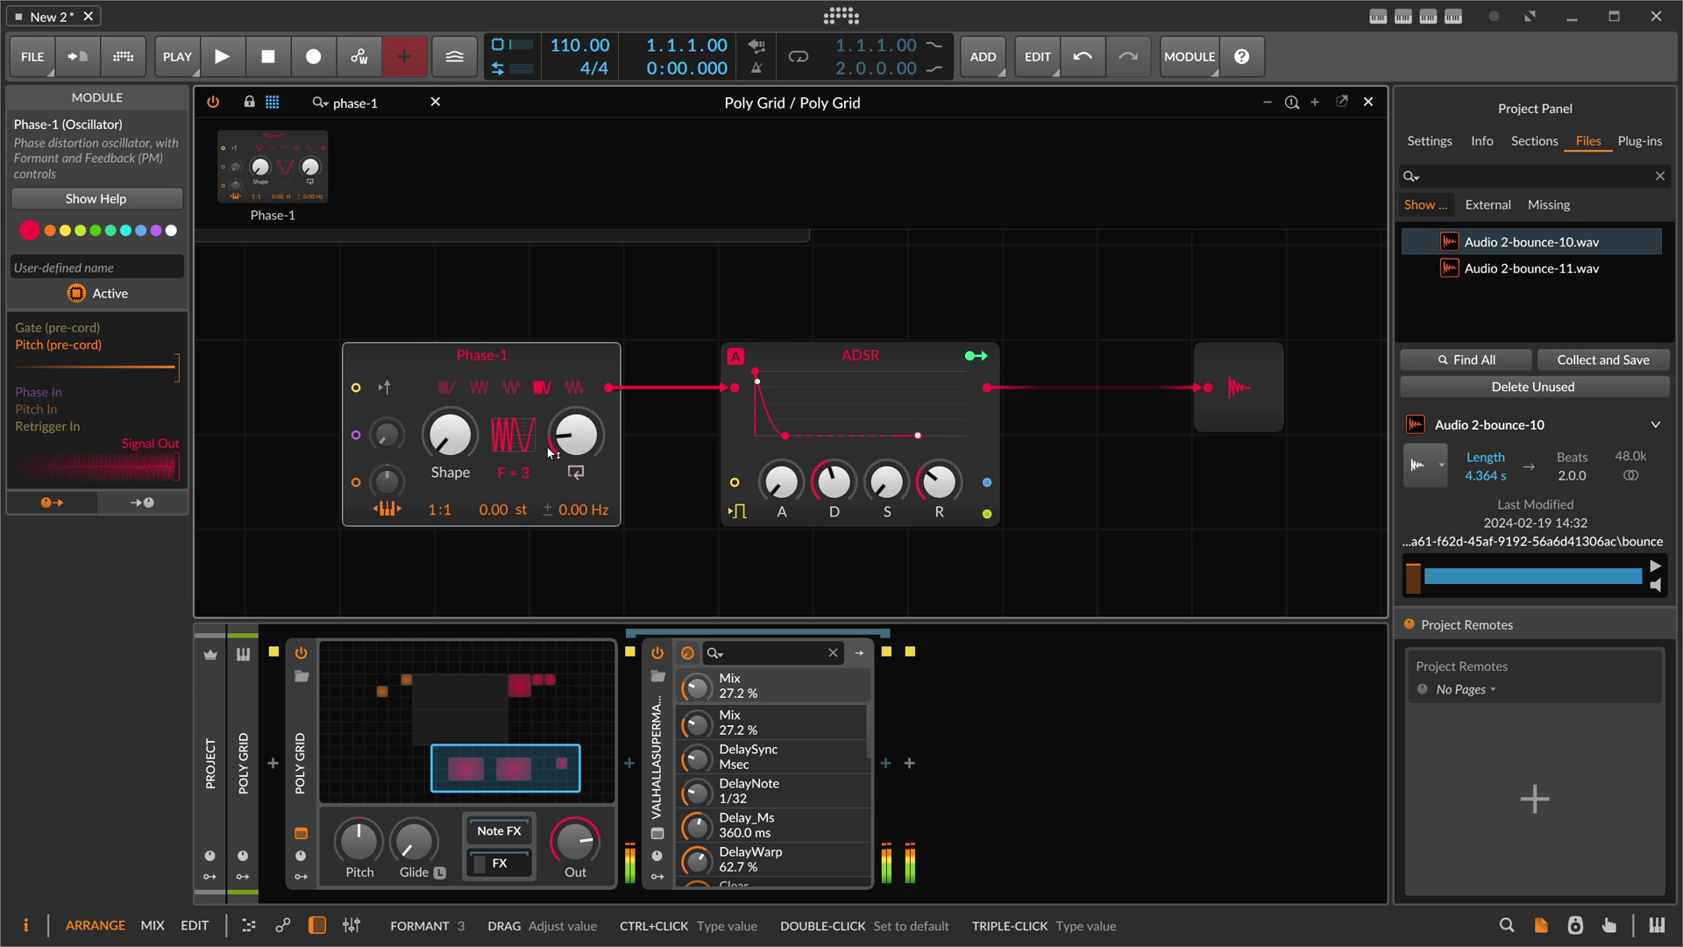
{"action": "mouse_move", "coordinate": [576, 434]}
{"action": "left_mouse_down"}
{"action": "mouse_move", "coordinate": [576, 412]}
{"action": "mouse_move", "coordinate": [576, 434]}
{"action": "left_mouse_up"}
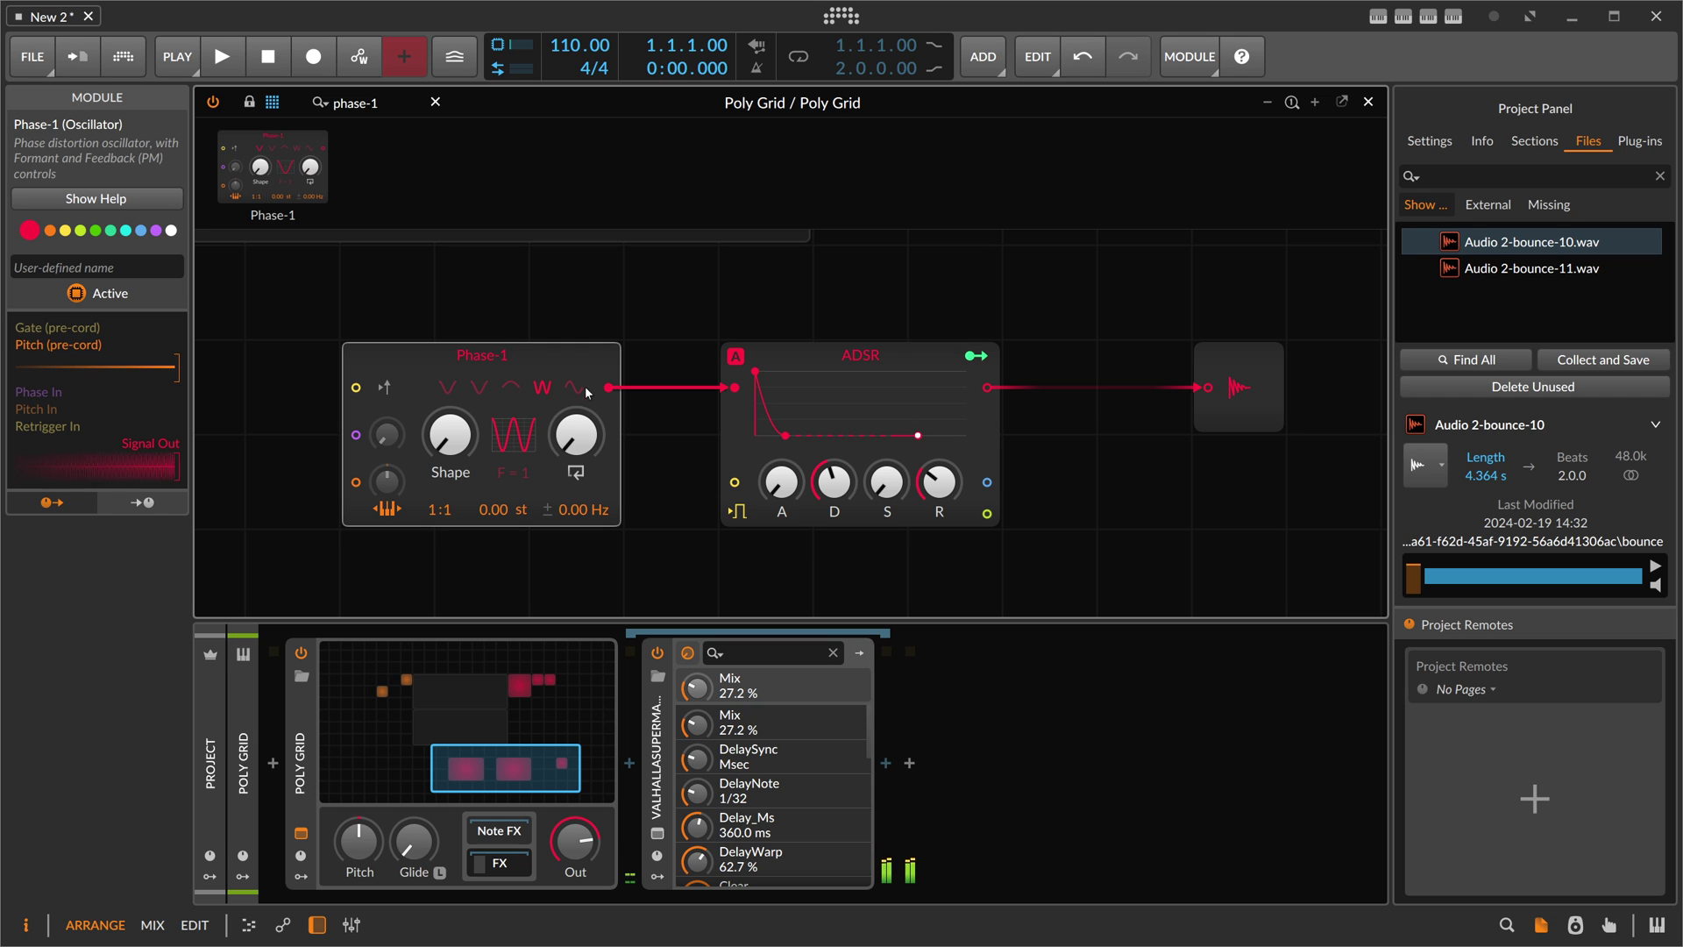
- Duplicate the Phase-1 below the original, route the original into the copy's phase input and feed the copy to the ADSR
{"action": "left_click_drag", "start_coordinate": [511, 327], "coordinate": [638, 239]}
{"action": "scroll", "coordinate": [584, 271], "scroll_direction": "down", "scroll_amount": 1}
{"action": "key", "text": "ctrl+d"}
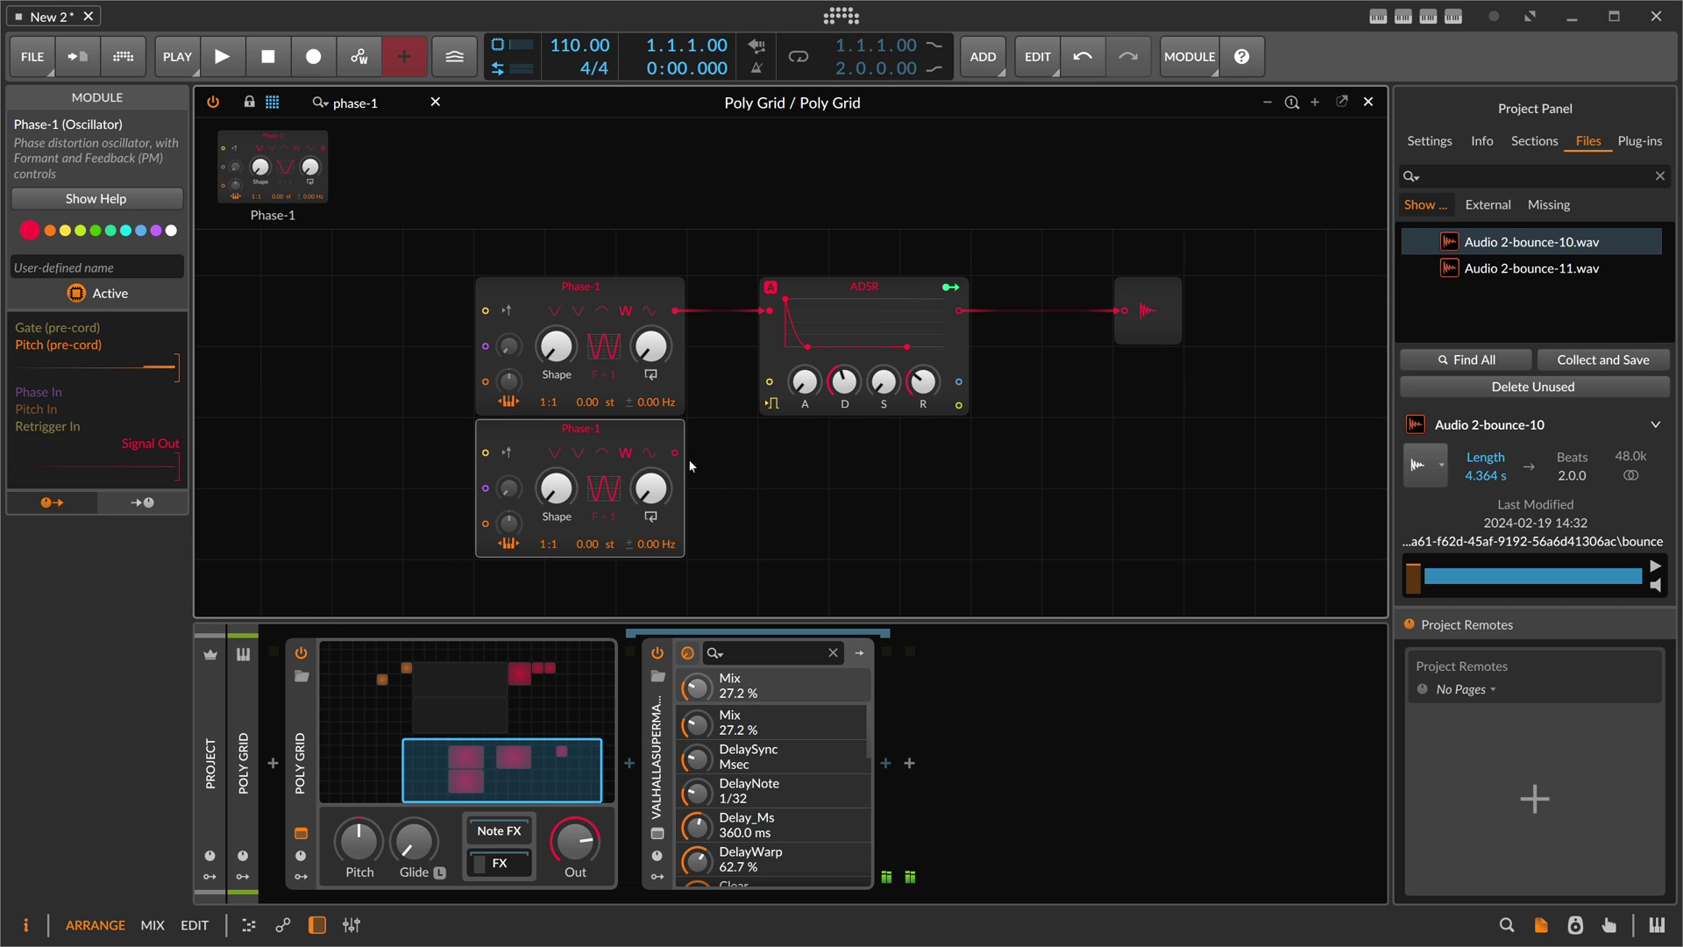
{"action": "left_click_drag", "start_coordinate": [677, 310], "coordinate": [505, 507]}
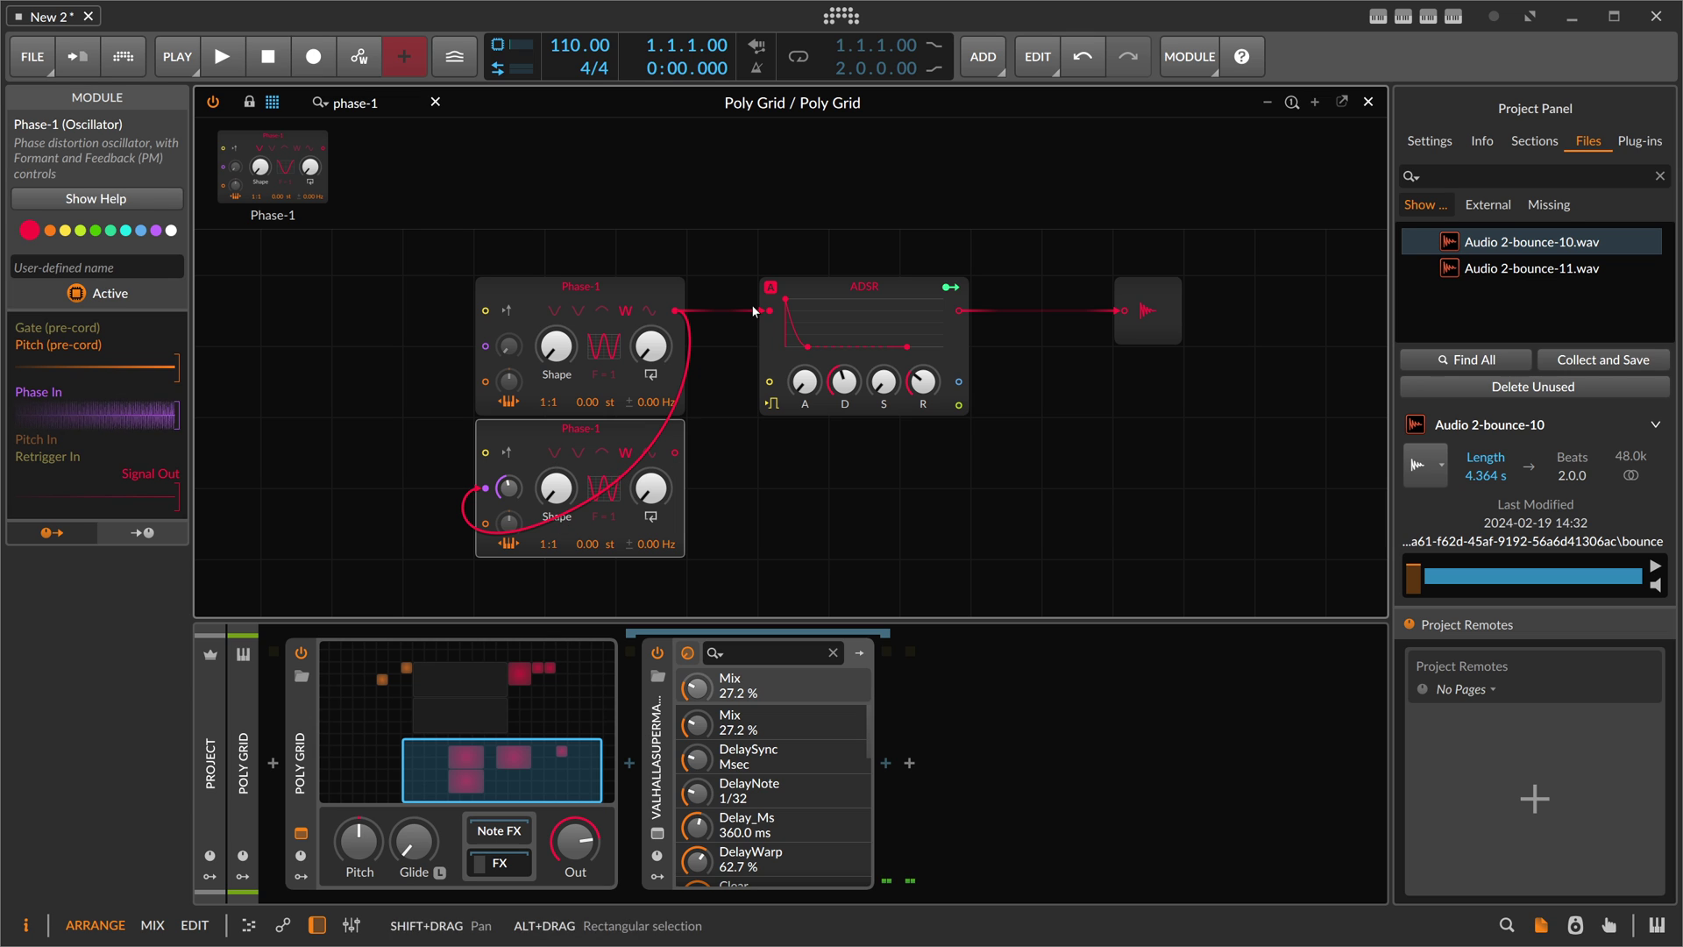
{"action": "left_click", "coordinate": [724, 290]}
{"action": "left_click_drag", "start_coordinate": [675, 452], "coordinate": [770, 310]}
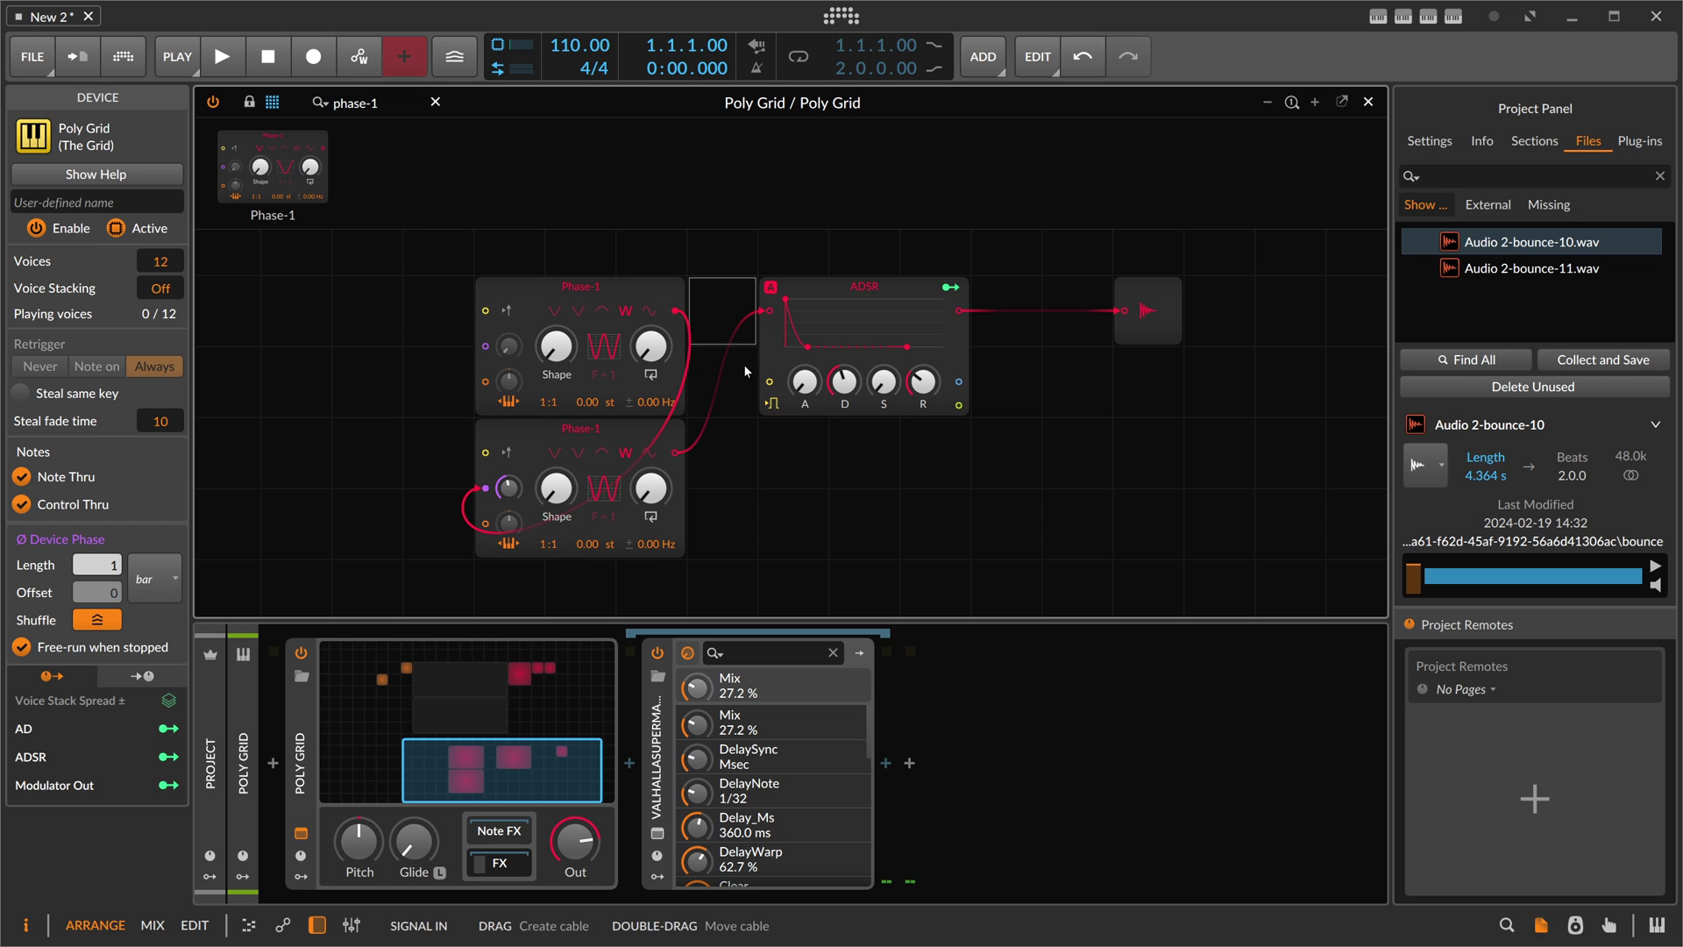
- Set the lower Phase-1 to its saw algorithm and try a raised Shape and formant on the upper one with about 20.4 % phase modulation
{"action": "left_click", "coordinate": [554, 452]}
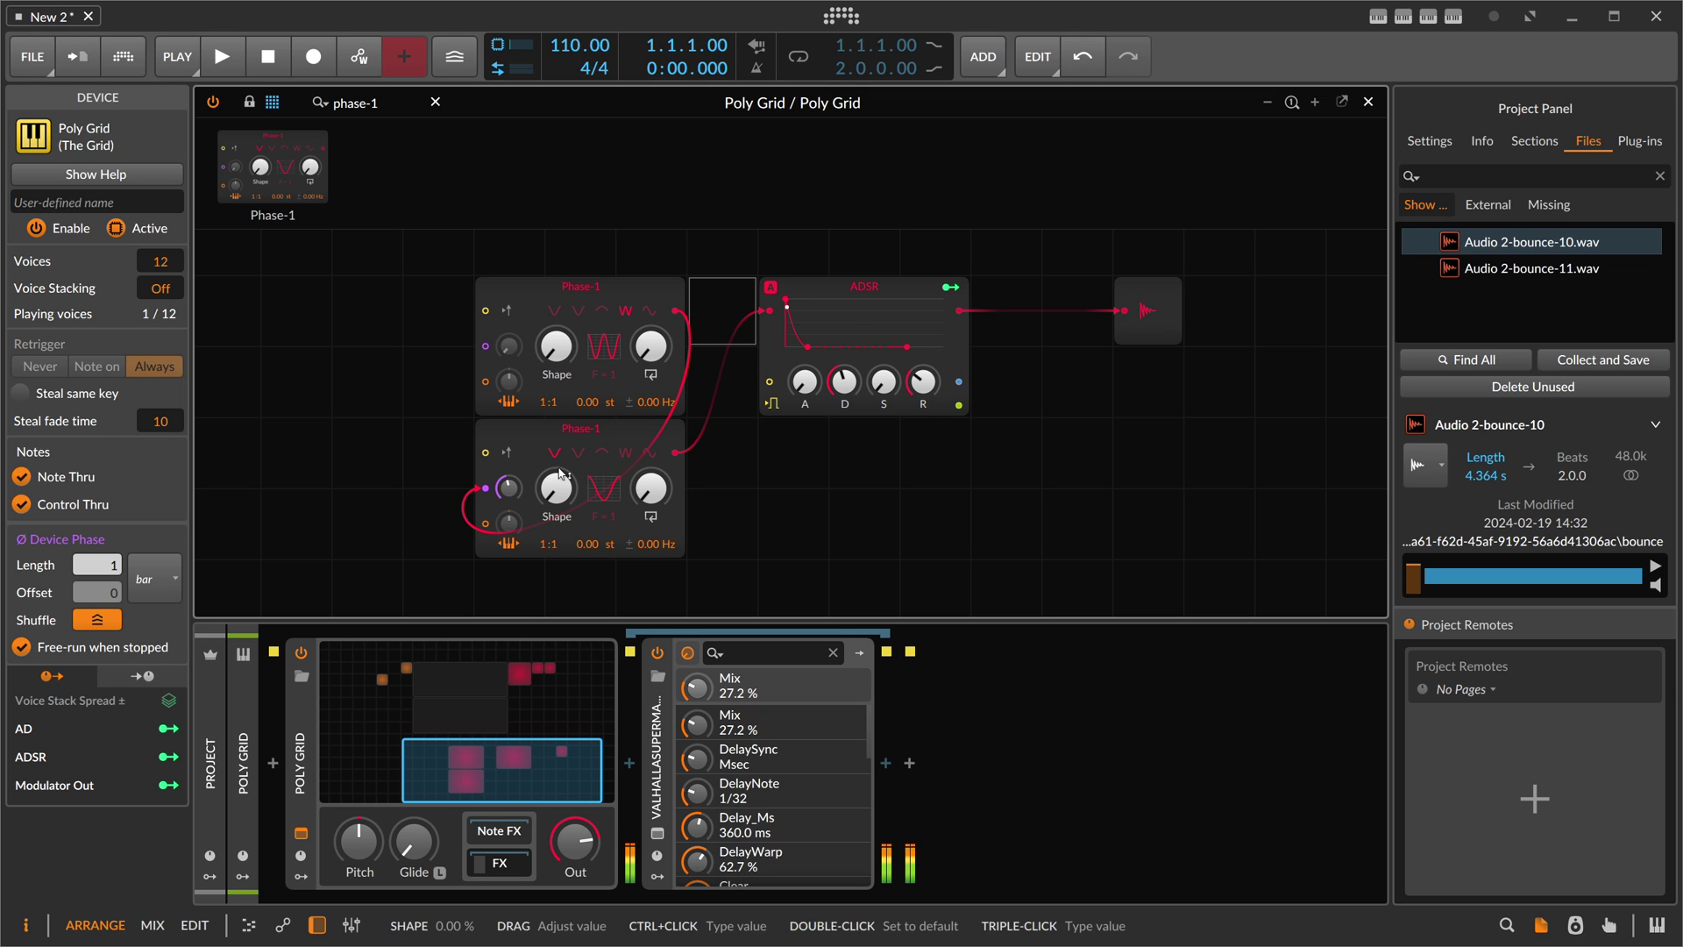
{"action": "left_click", "coordinate": [555, 346]}
{"action": "left_click_drag", "start_coordinate": [555, 347], "coordinate": [556, 349]}
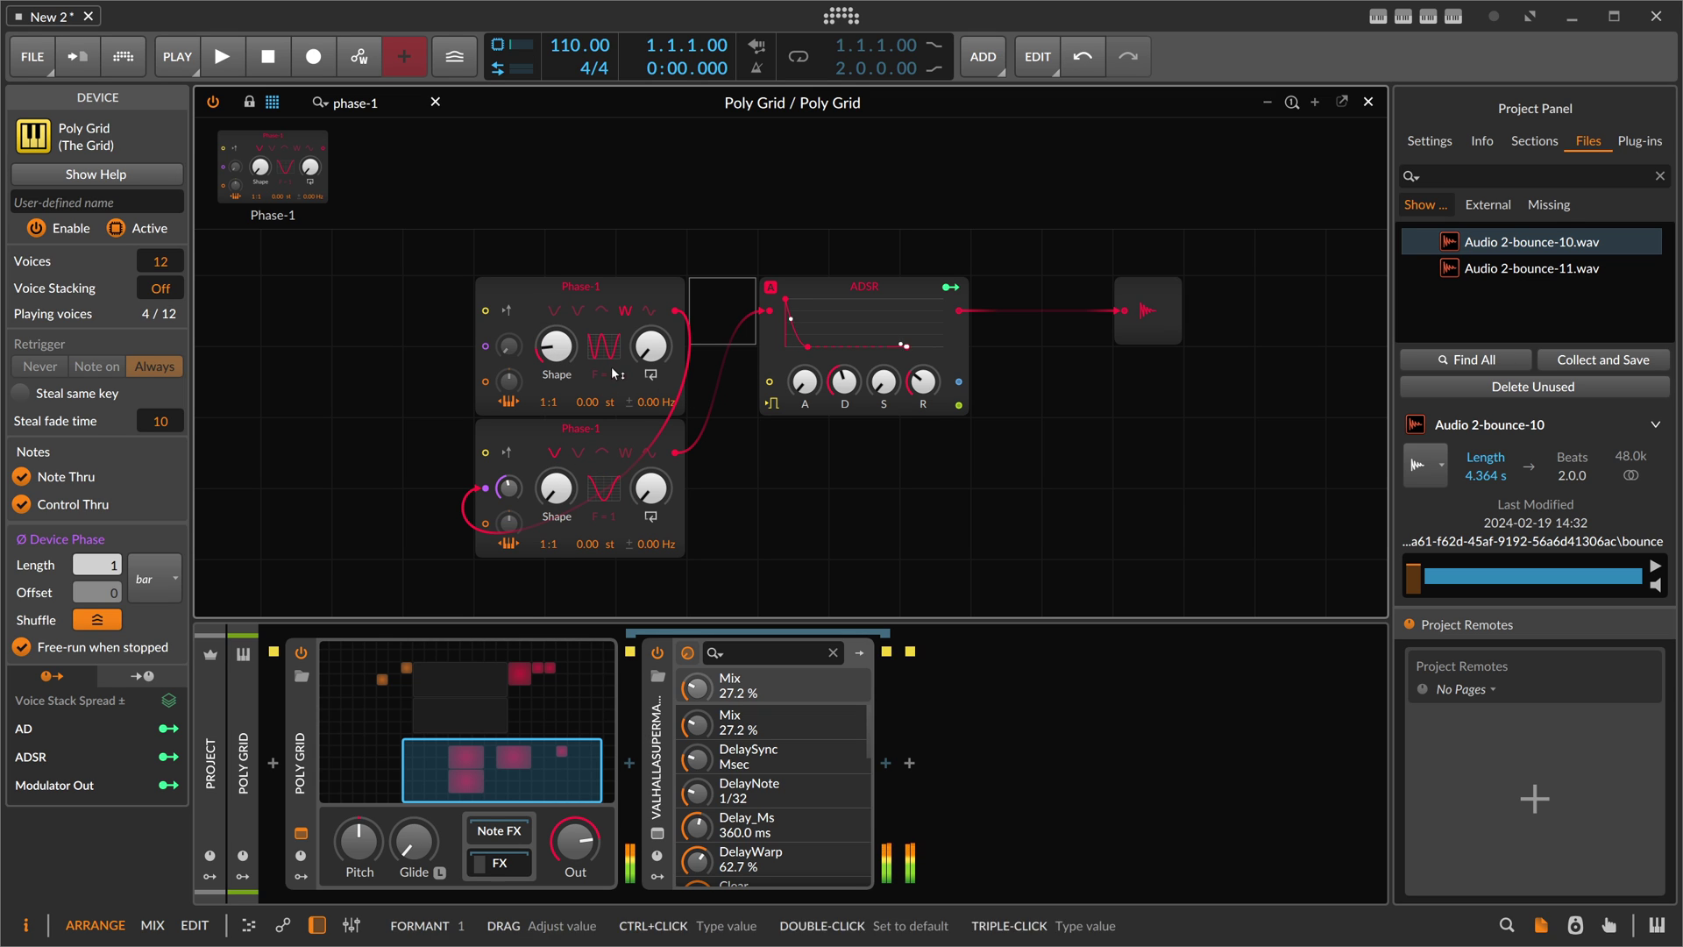
{"action": "left_click_drag", "start_coordinate": [509, 487], "coordinate": [509, 487]}
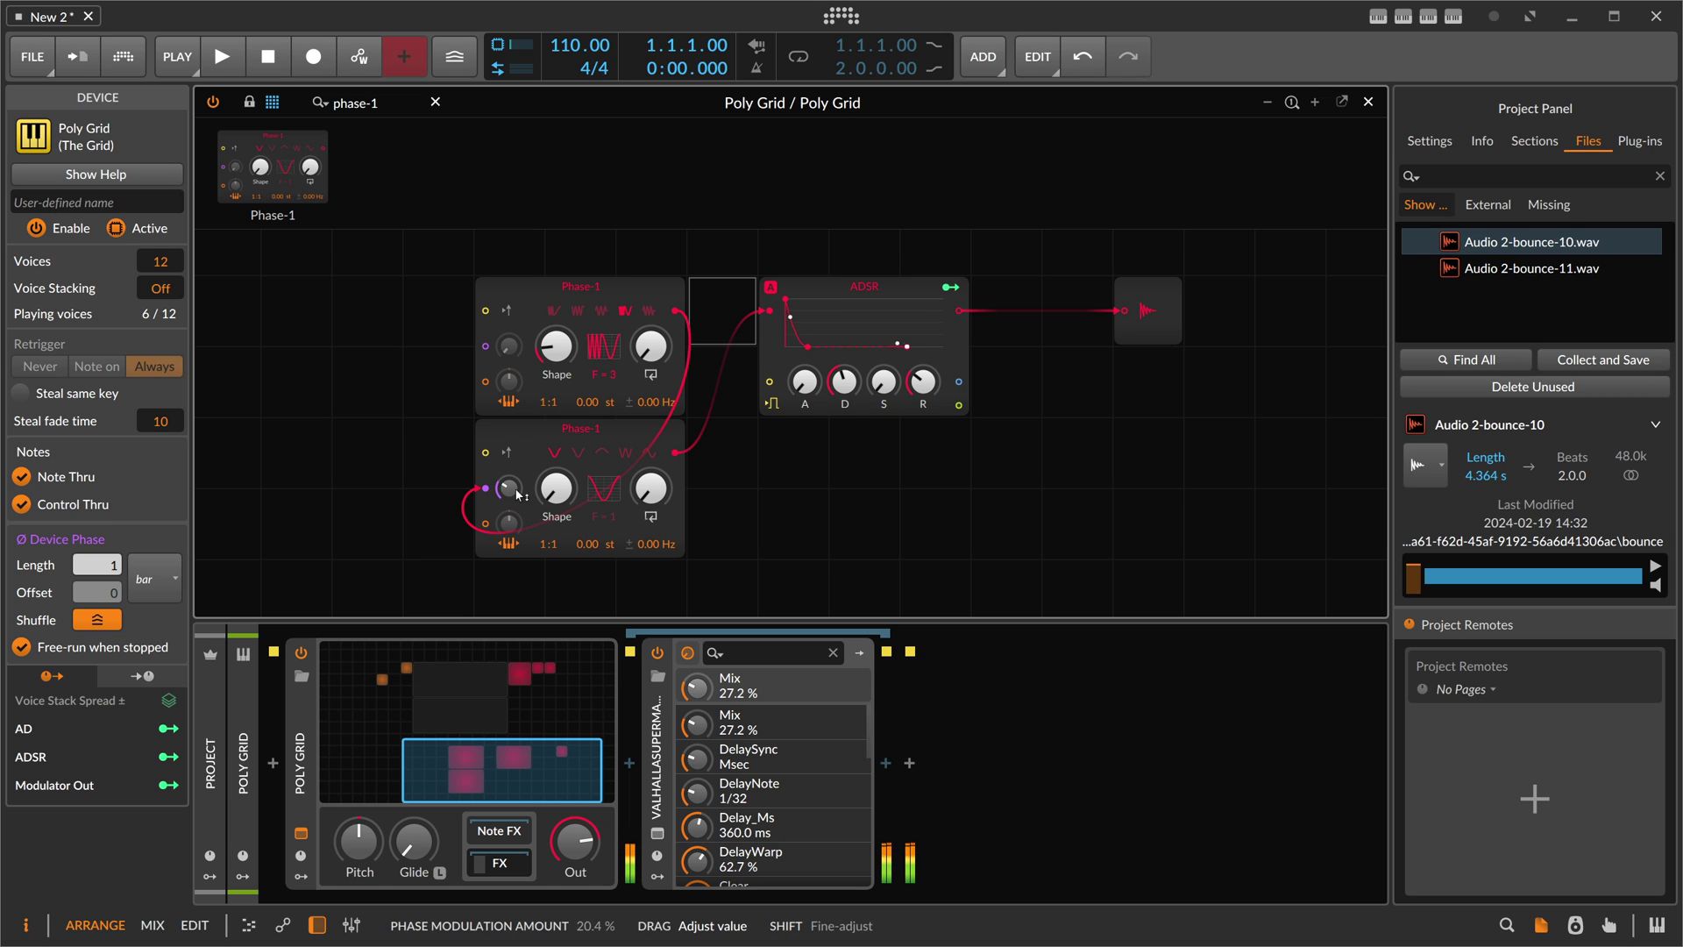
- Try raised feedback amounts on the upper and lower Phase-1 oscillators, starting the upper one at 0.01 %
{"action": "left_click", "coordinate": [651, 346]}
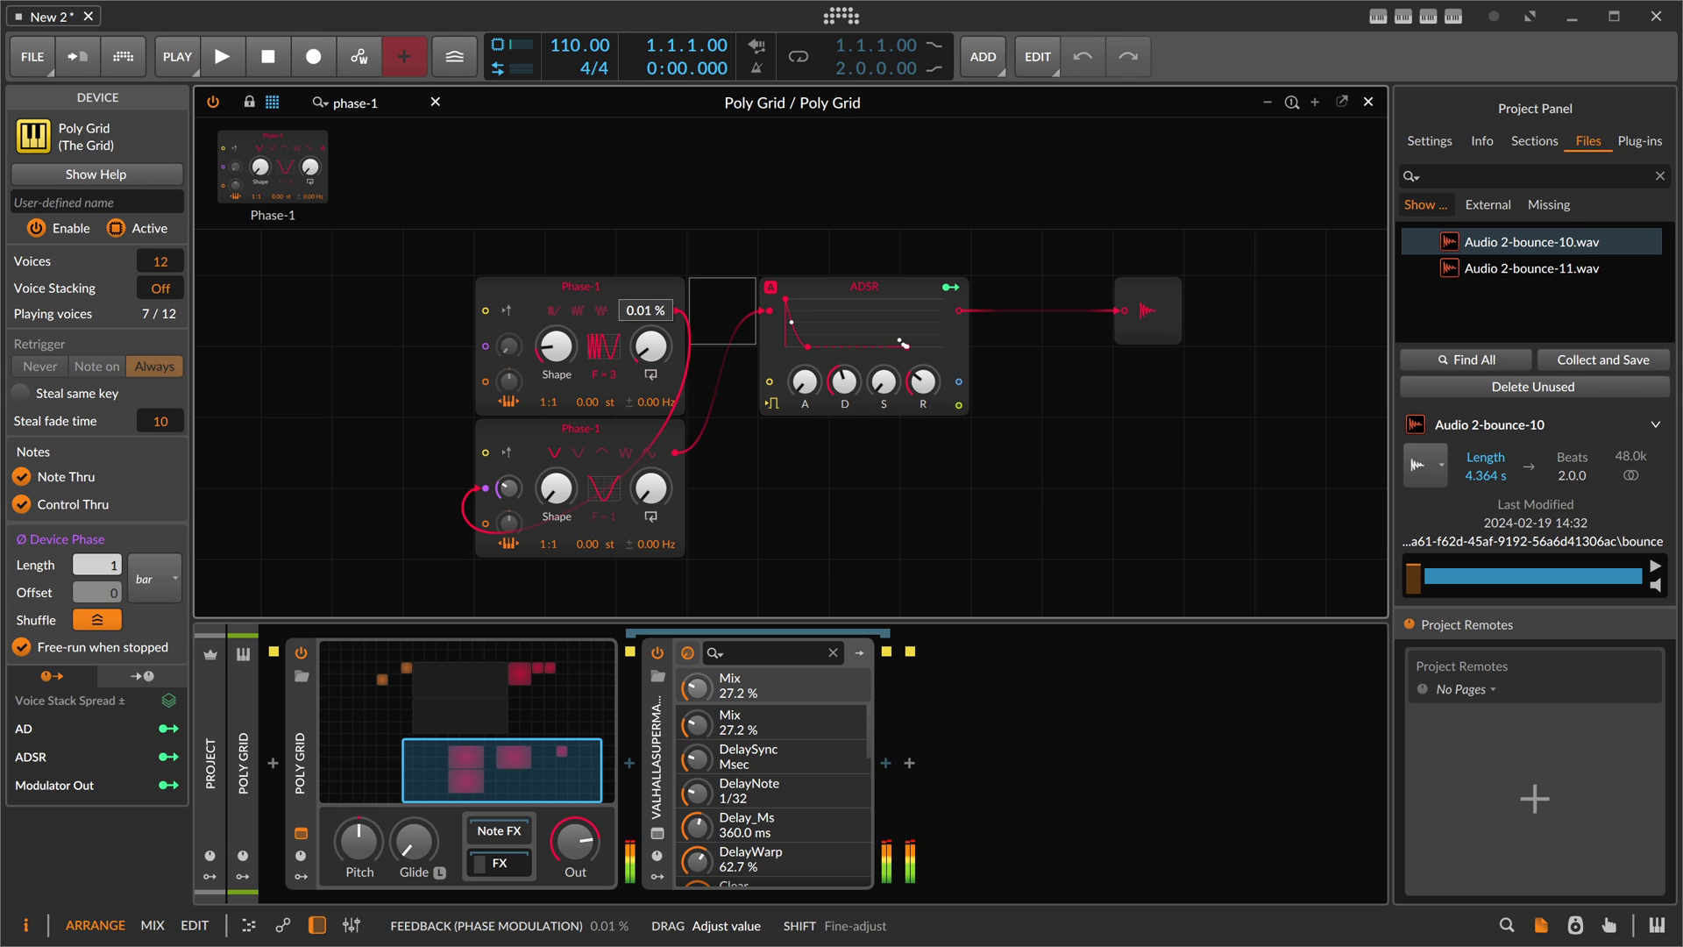
{"action": "left_click_drag", "start_coordinate": [651, 347], "coordinate": [651, 346]}
{"action": "left_click_drag", "start_coordinate": [650, 487], "coordinate": [651, 487]}
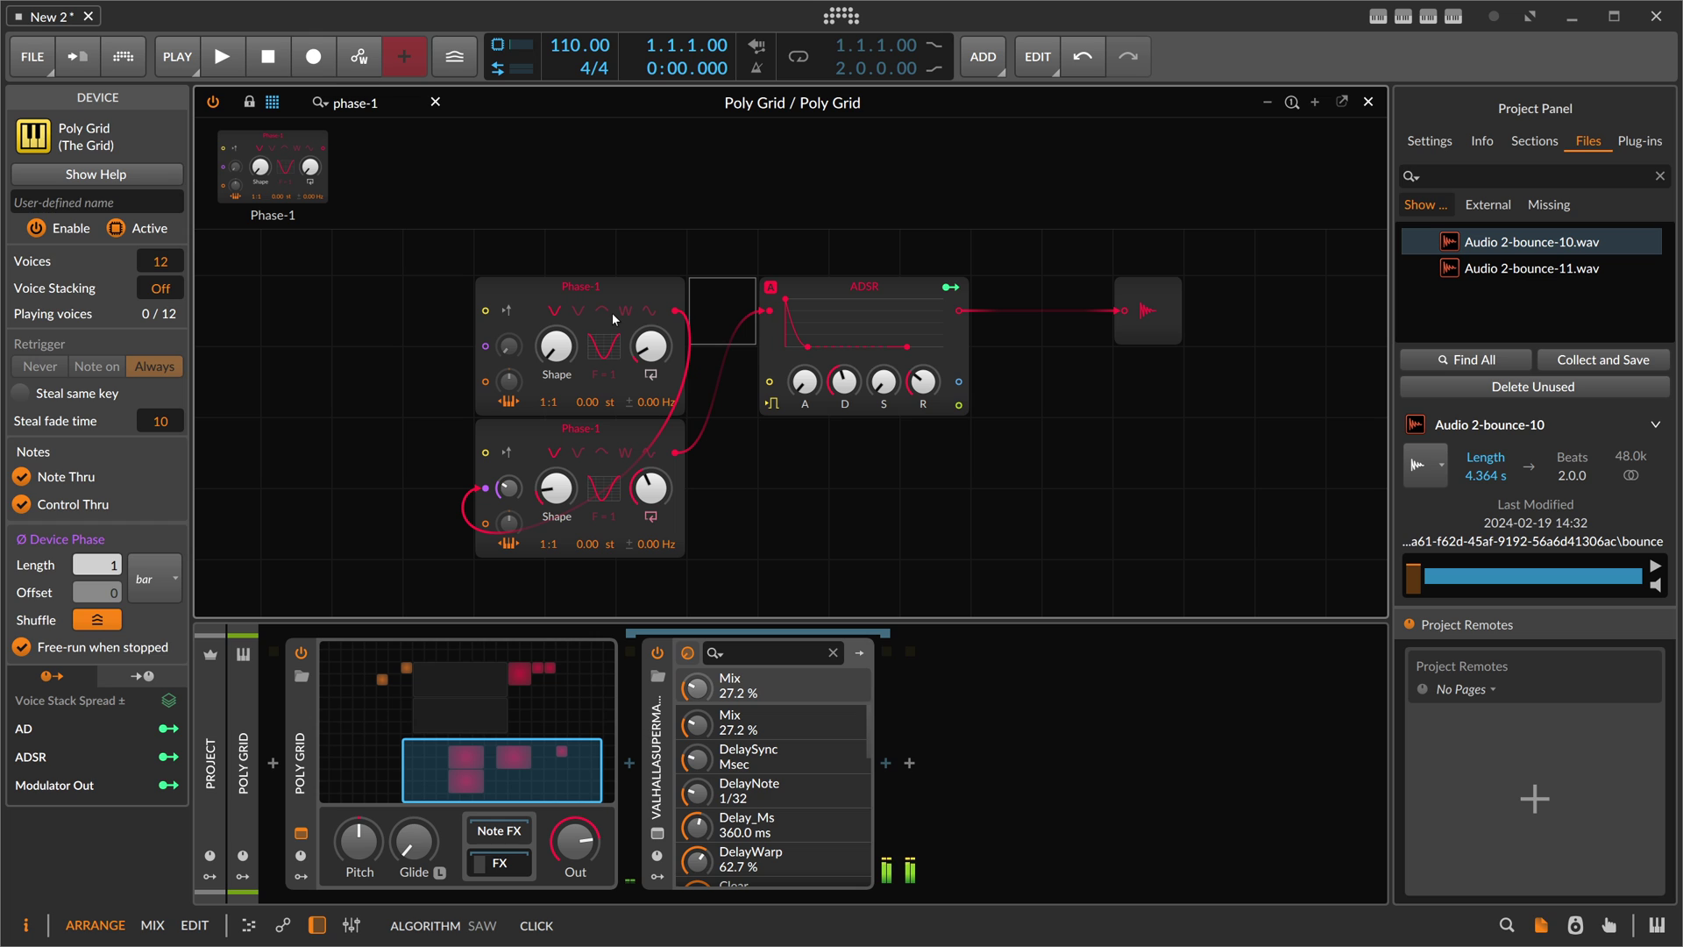
- Reroute the upper Phase-1 from the lower one's phase input to its pitch input and try a pitch modulation amount of about 23 st
{"action": "left_click_drag", "start_coordinate": [449, 298], "coordinate": [599, 502]}
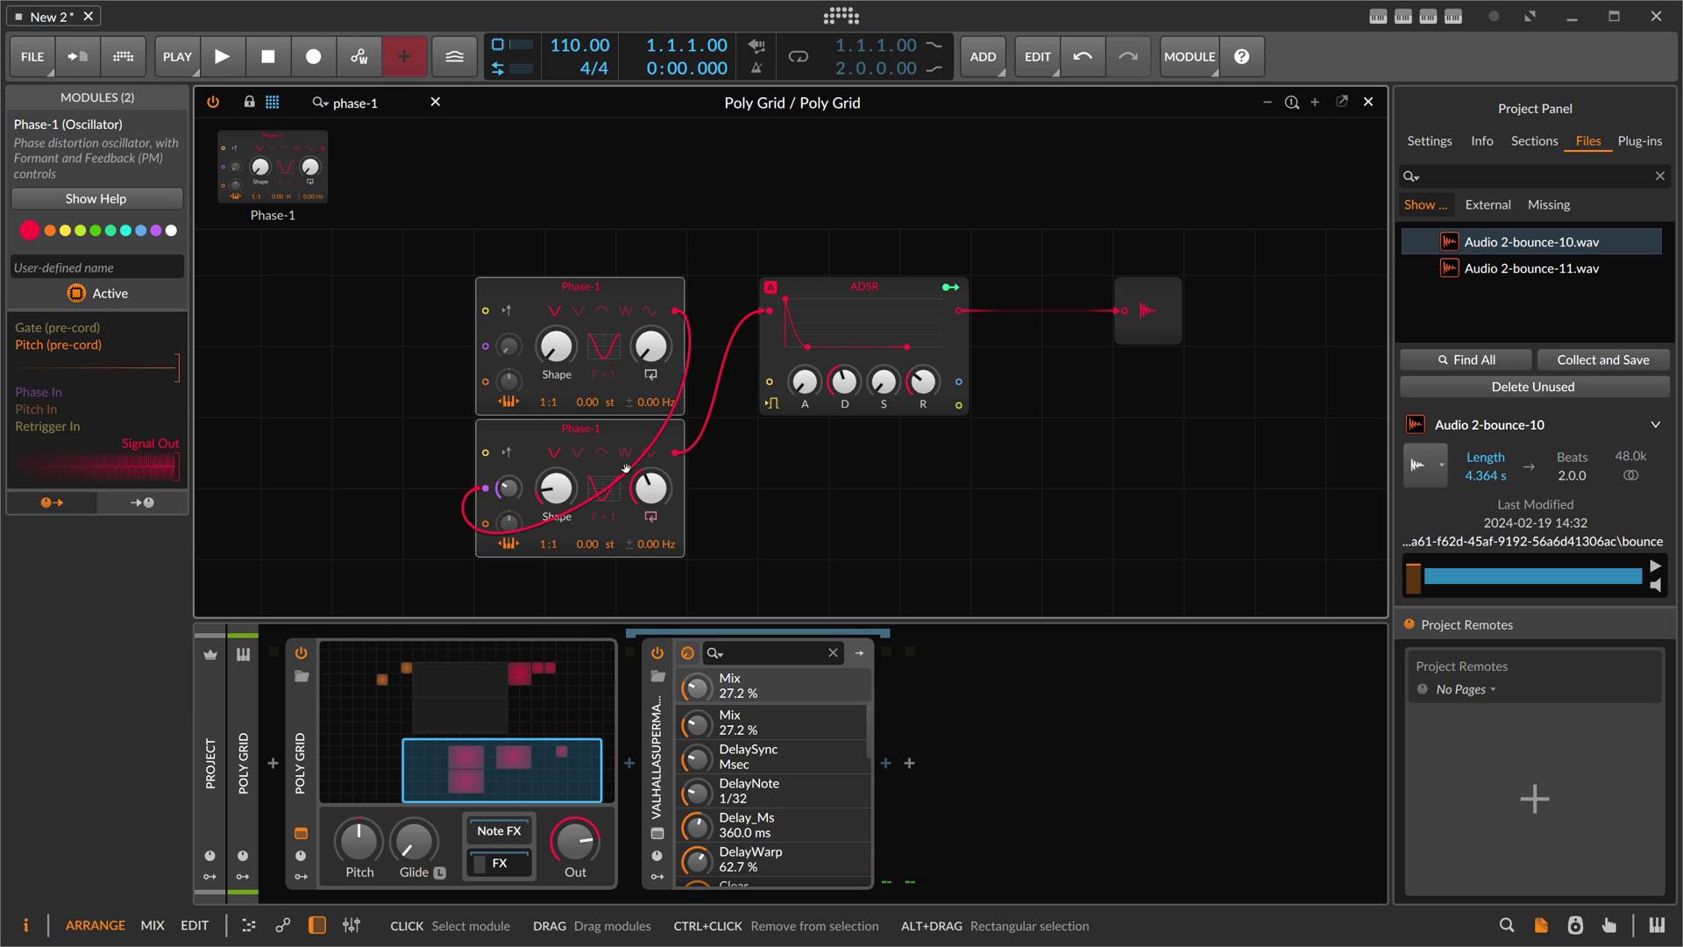
{"action": "double_click", "coordinate": [486, 488]}
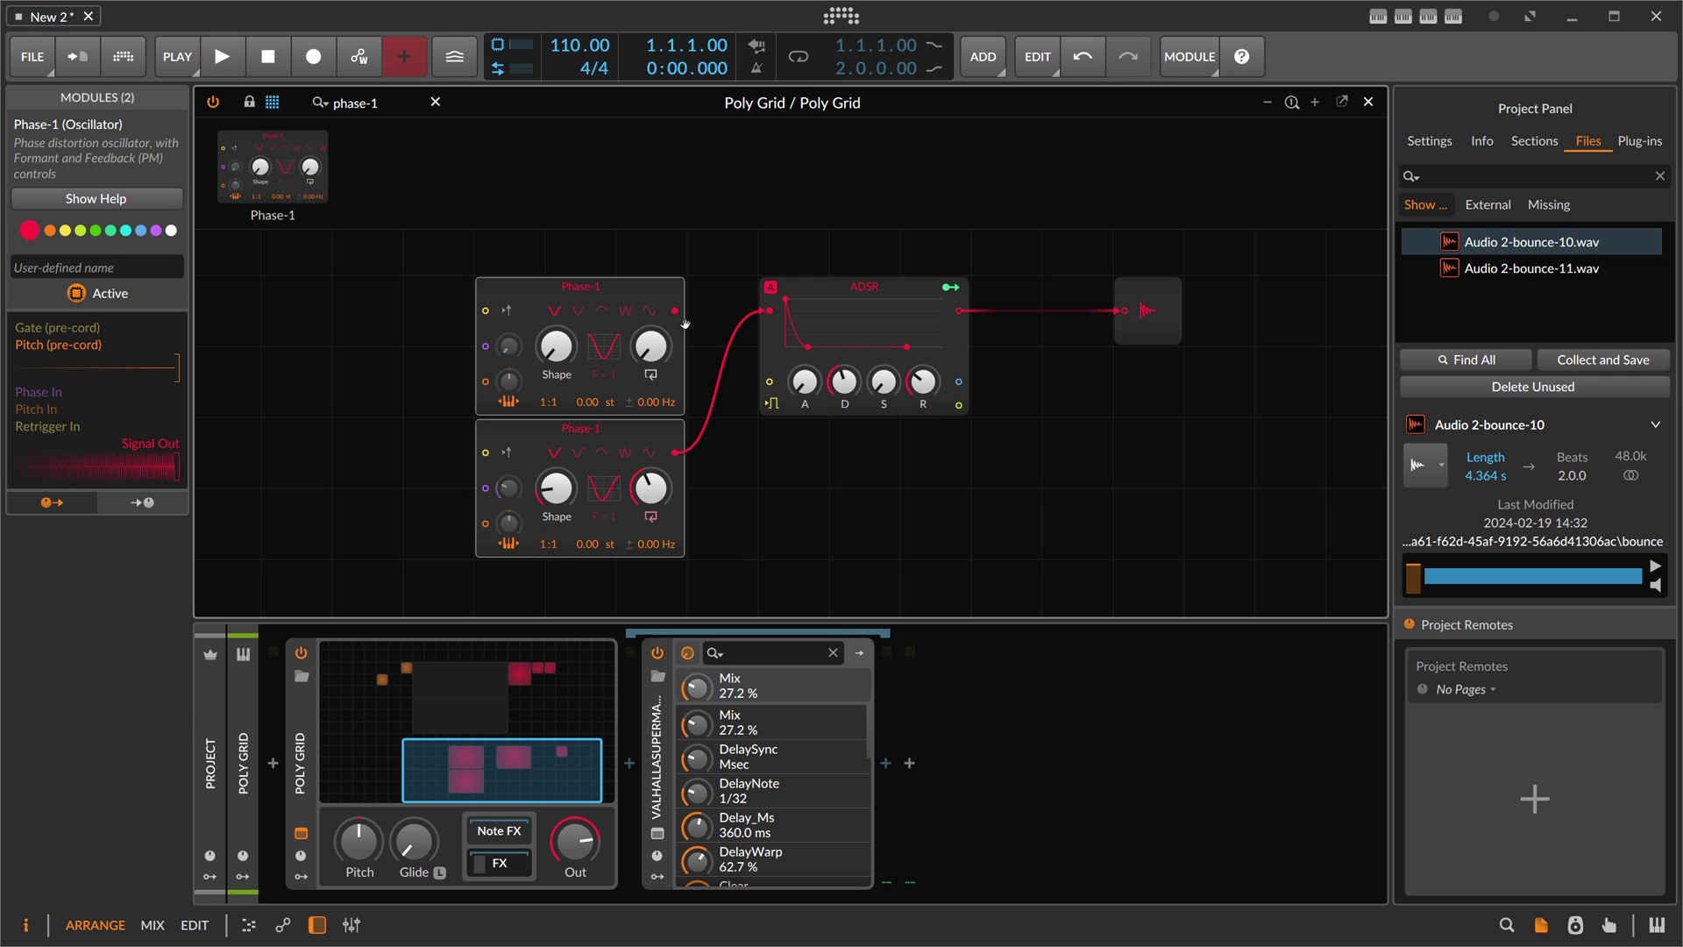
{"action": "left_click_drag", "start_coordinate": [675, 311], "coordinate": [510, 502]}
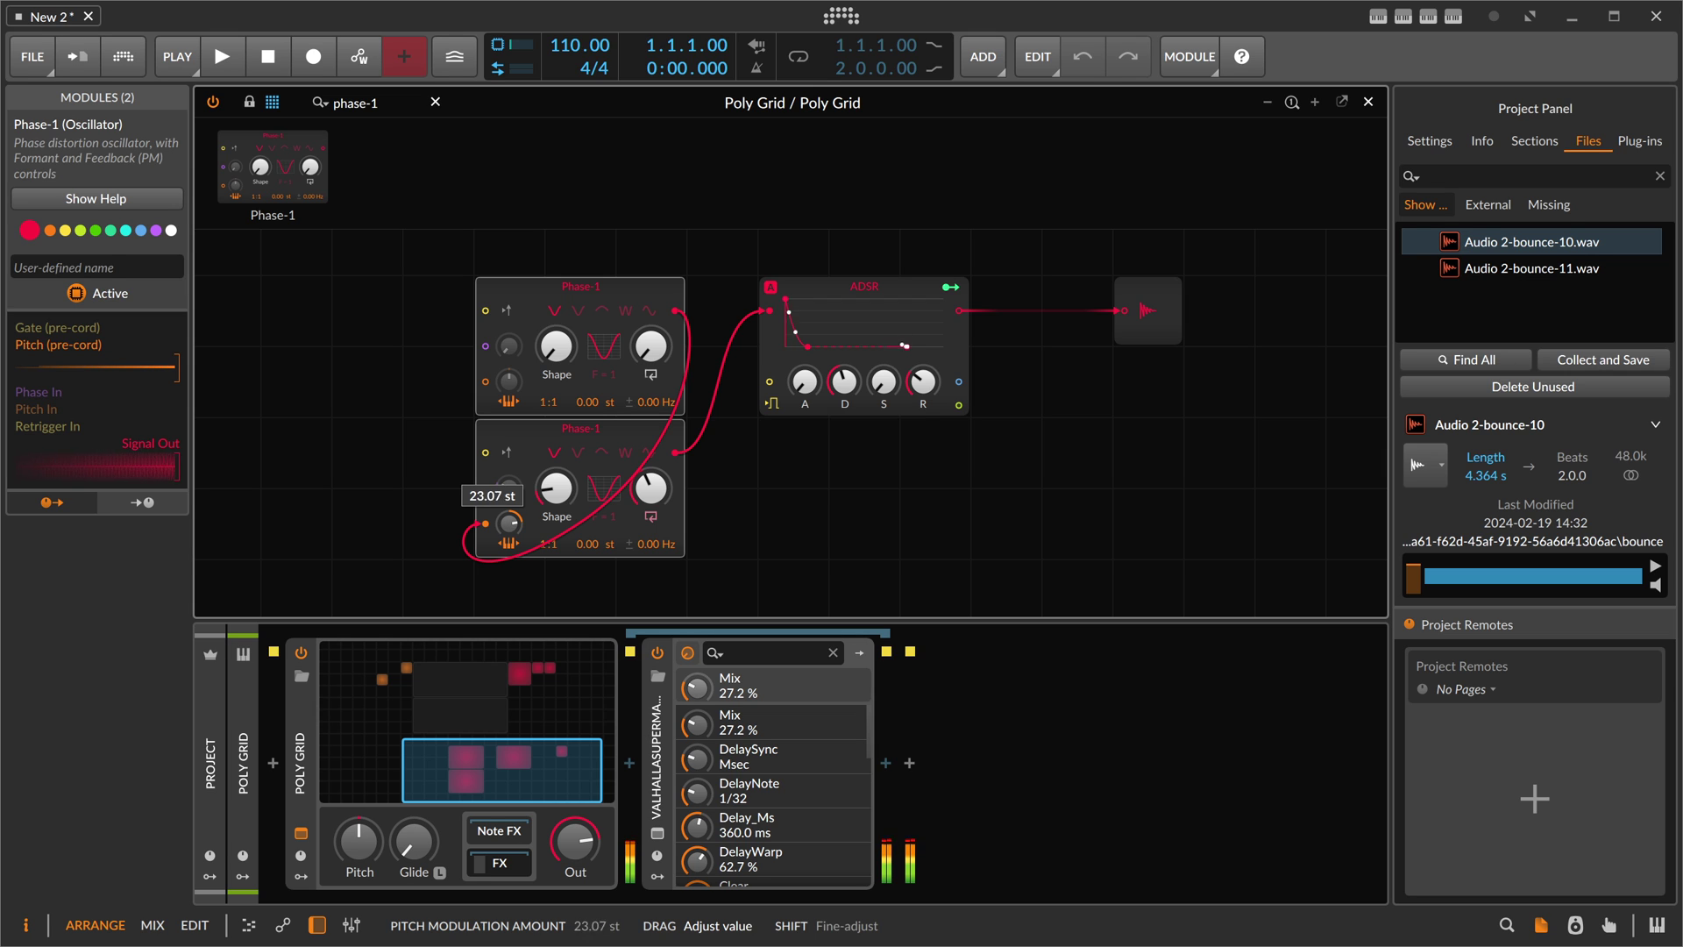
{"action": "left_click_drag", "start_coordinate": [510, 501], "coordinate": [510, 533]}
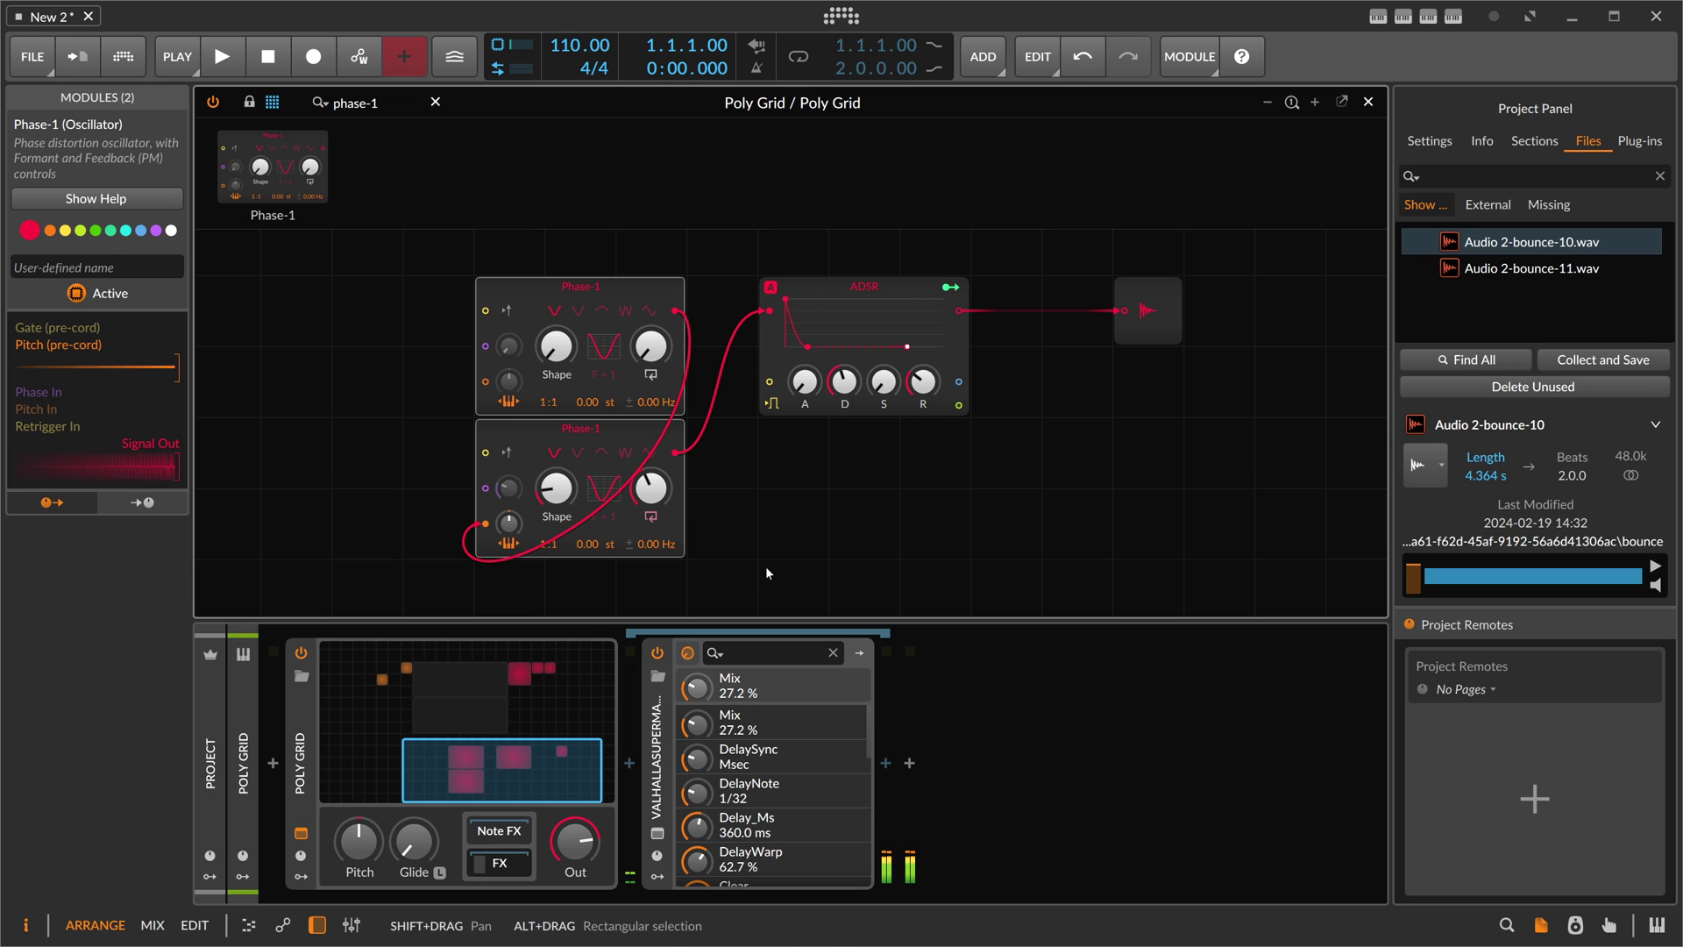
- Bypass the ValhallaSupermassive effect and reduce the lower Phase-1's feedback
{"action": "left_click", "coordinate": [686, 651]}
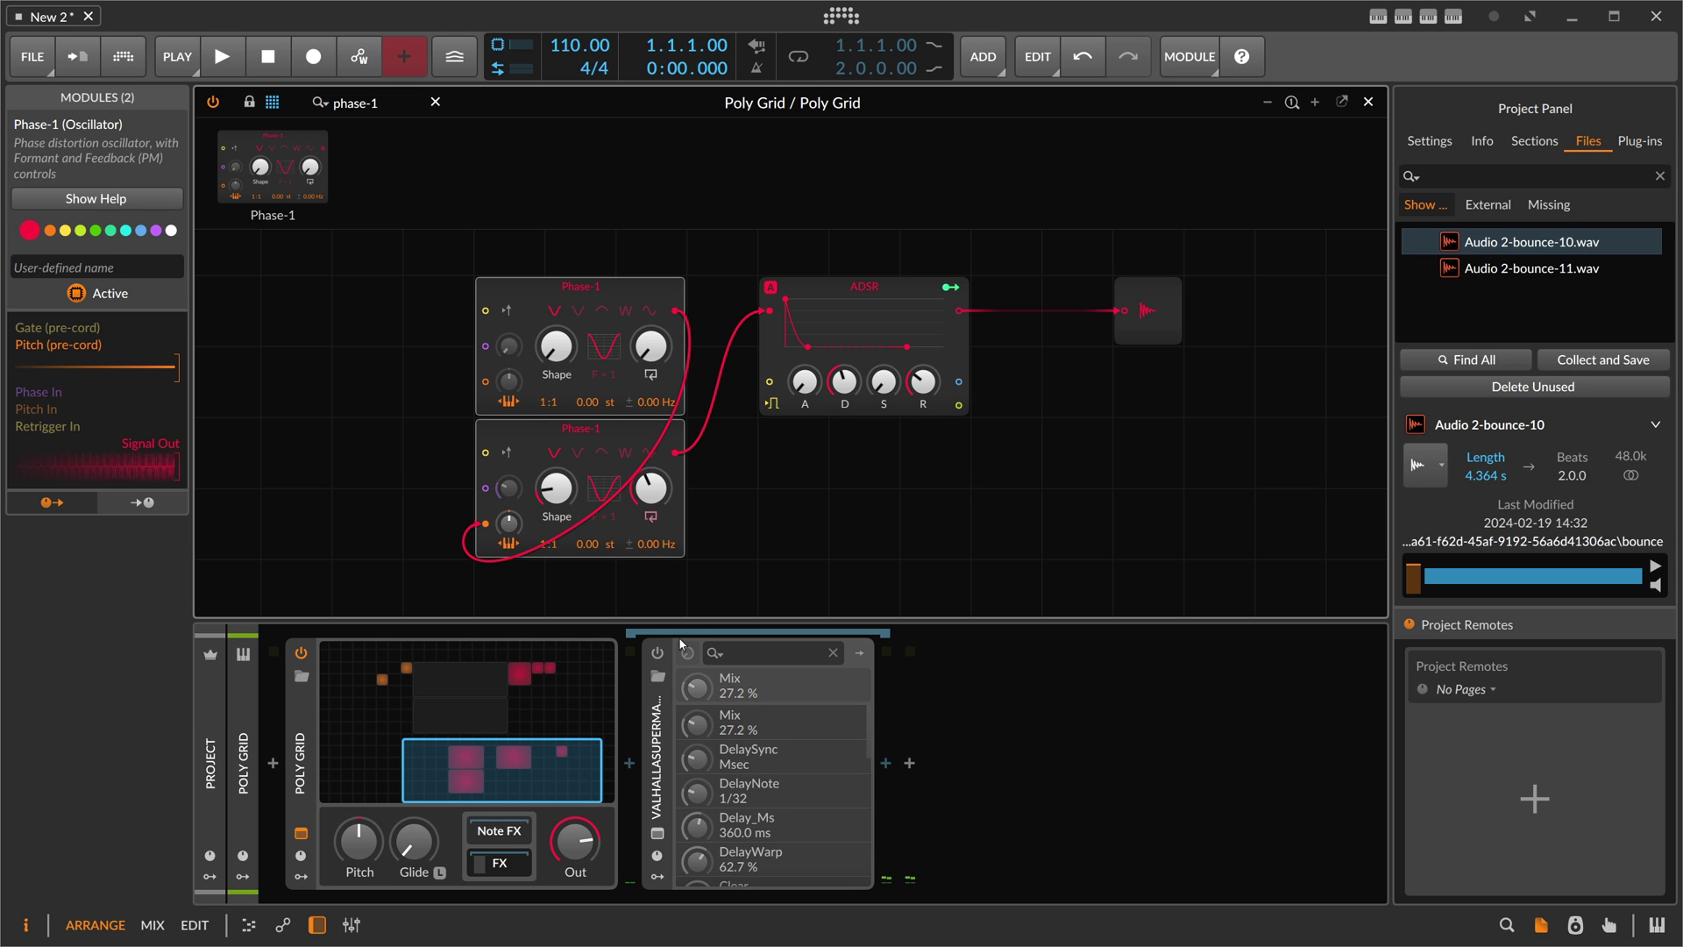
{"action": "mouse_move", "coordinate": [649, 484]}
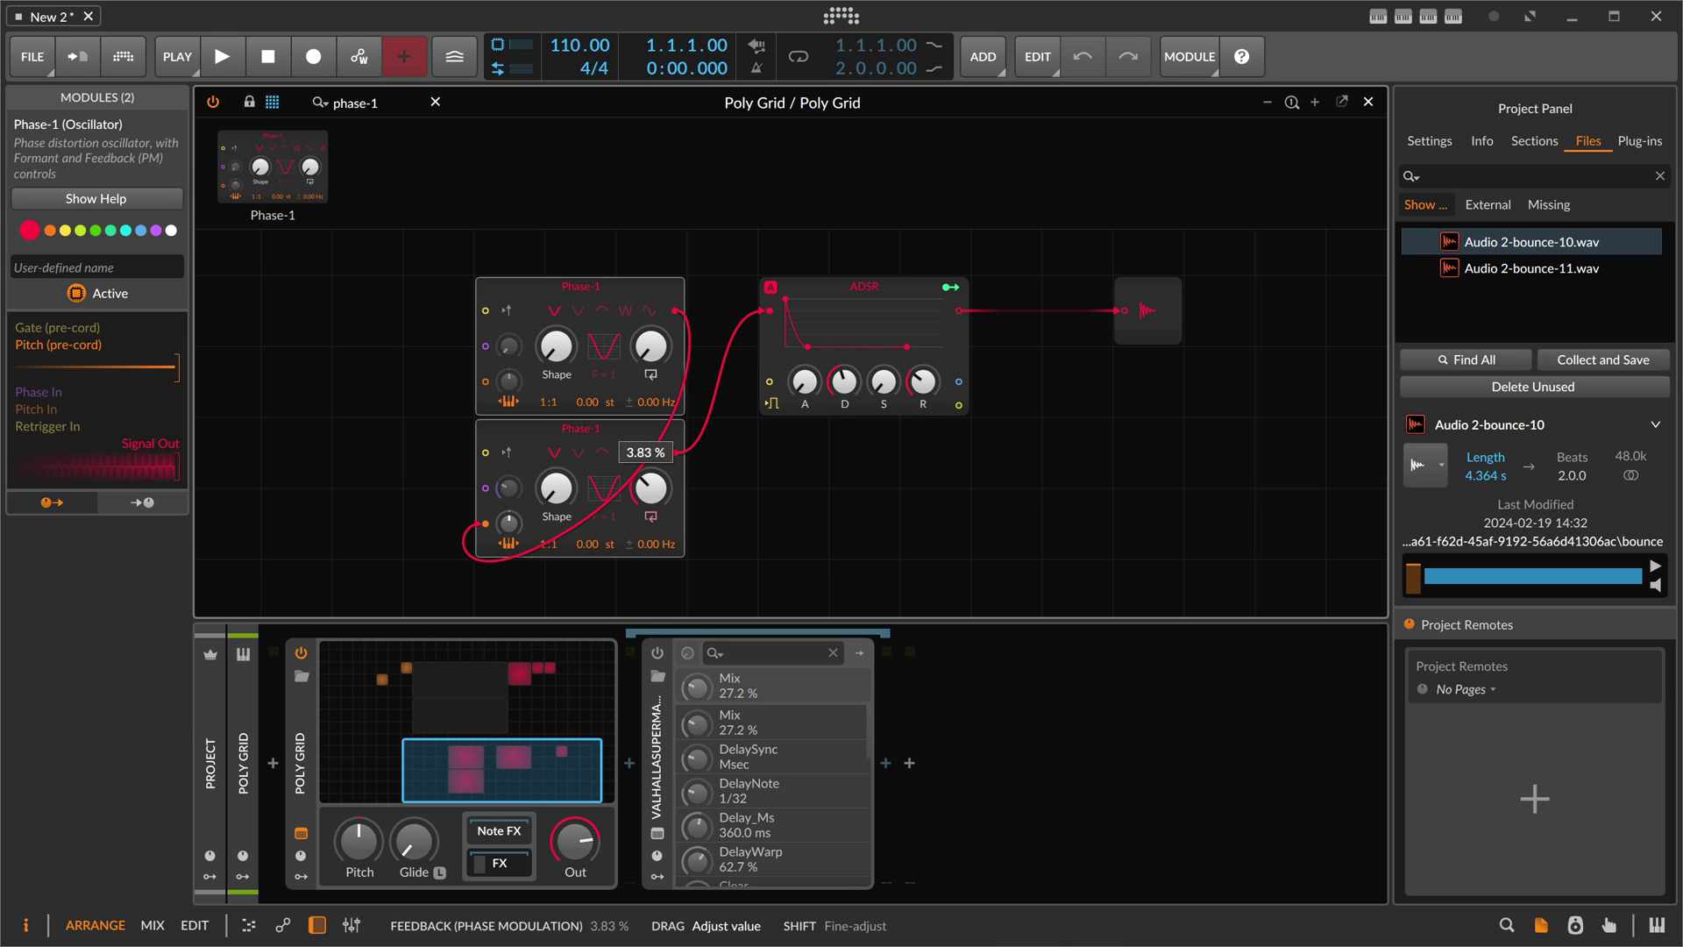
{"action": "left_click_drag", "start_coordinate": [654, 485], "coordinate": [654, 492]}
- Move the ADSR farther from the oscillators and insert a Low-pass LD filter between the lower Phase-1 and the ADSR
{"action": "left_click_drag", "start_coordinate": [826, 286], "coordinate": [1180, 286]}
{"action": "left_click", "coordinate": [964, 301]}
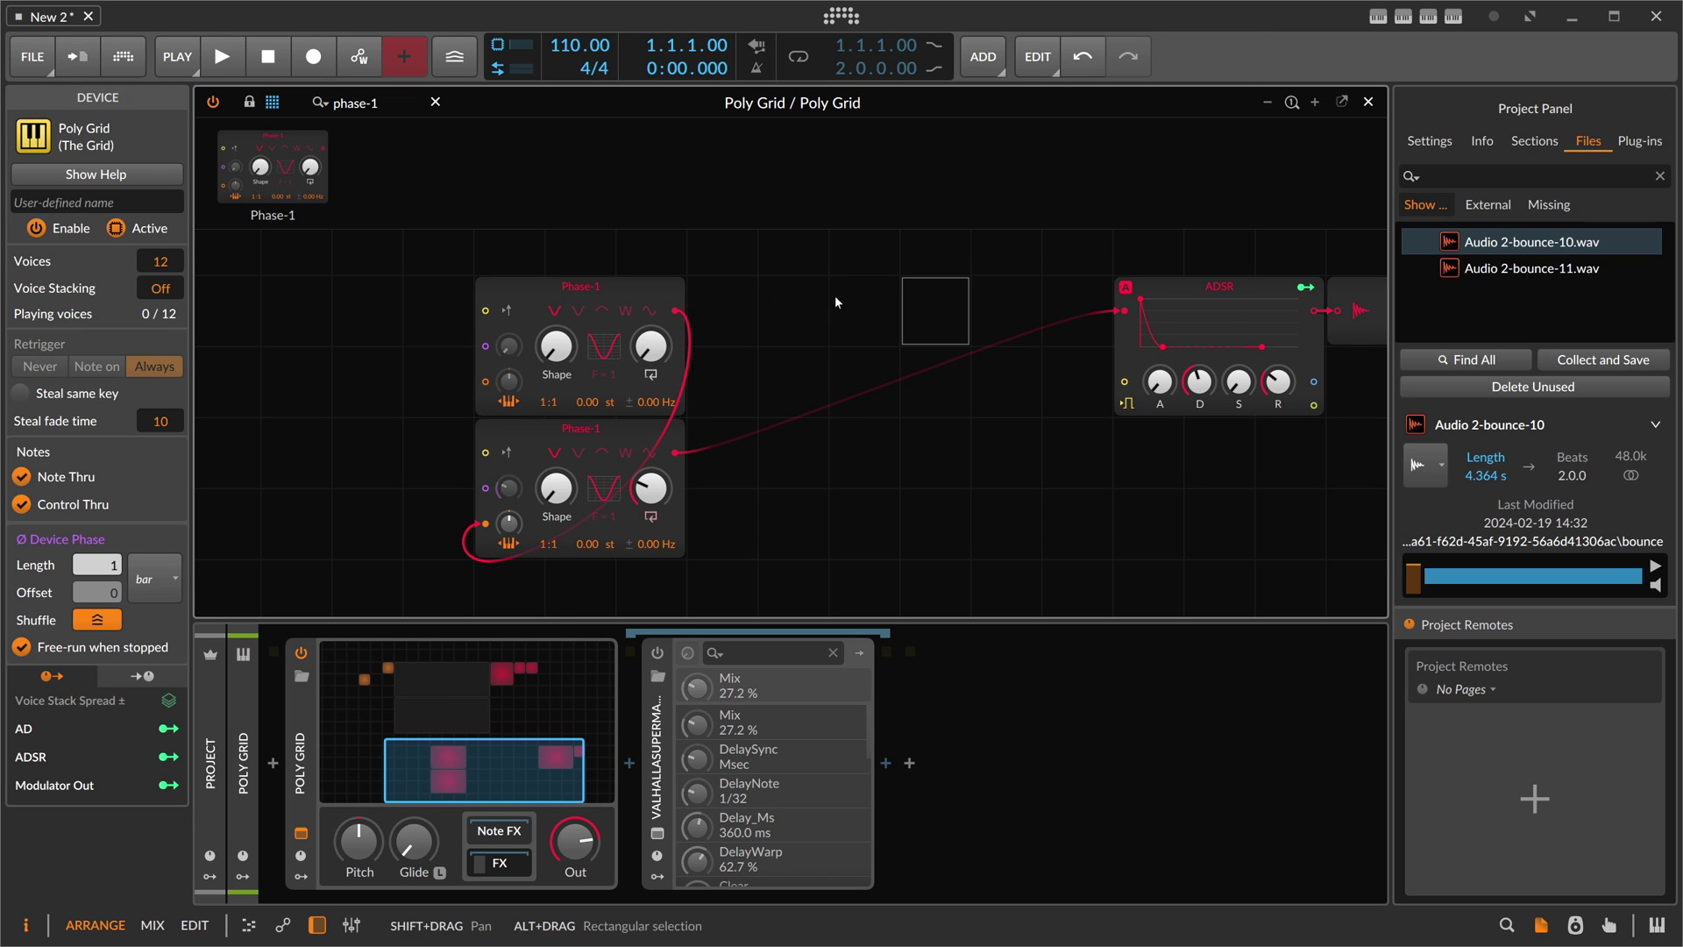
{"action": "left_click", "coordinate": [350, 102]}
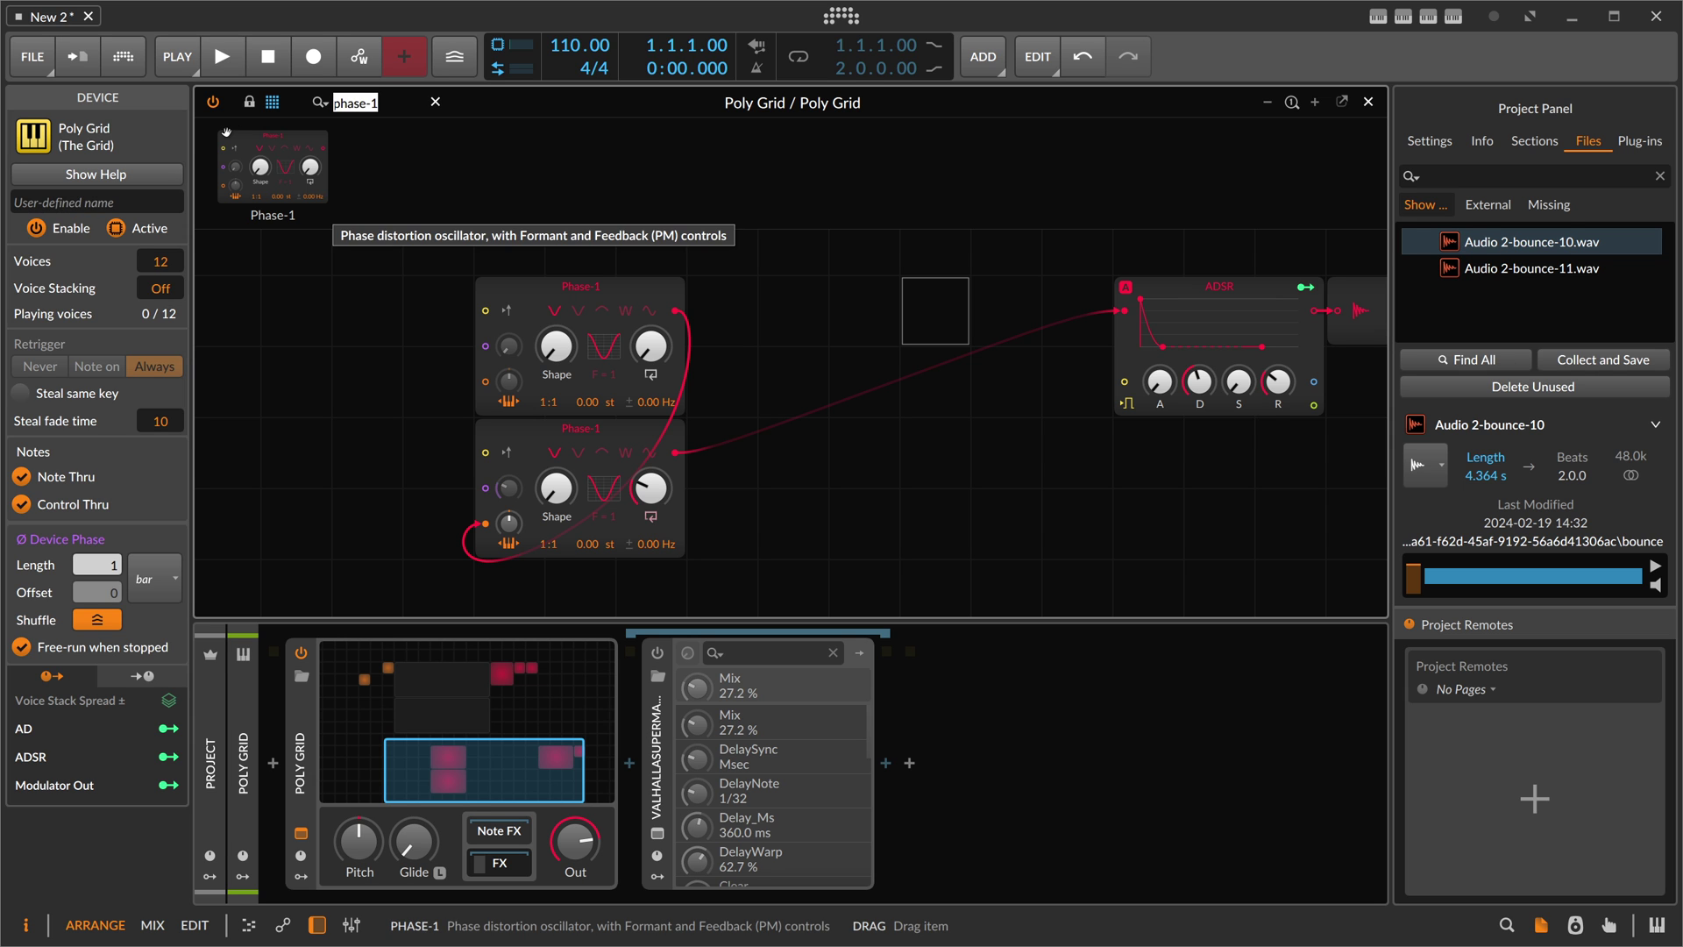
{"action": "type", "text": "low"}
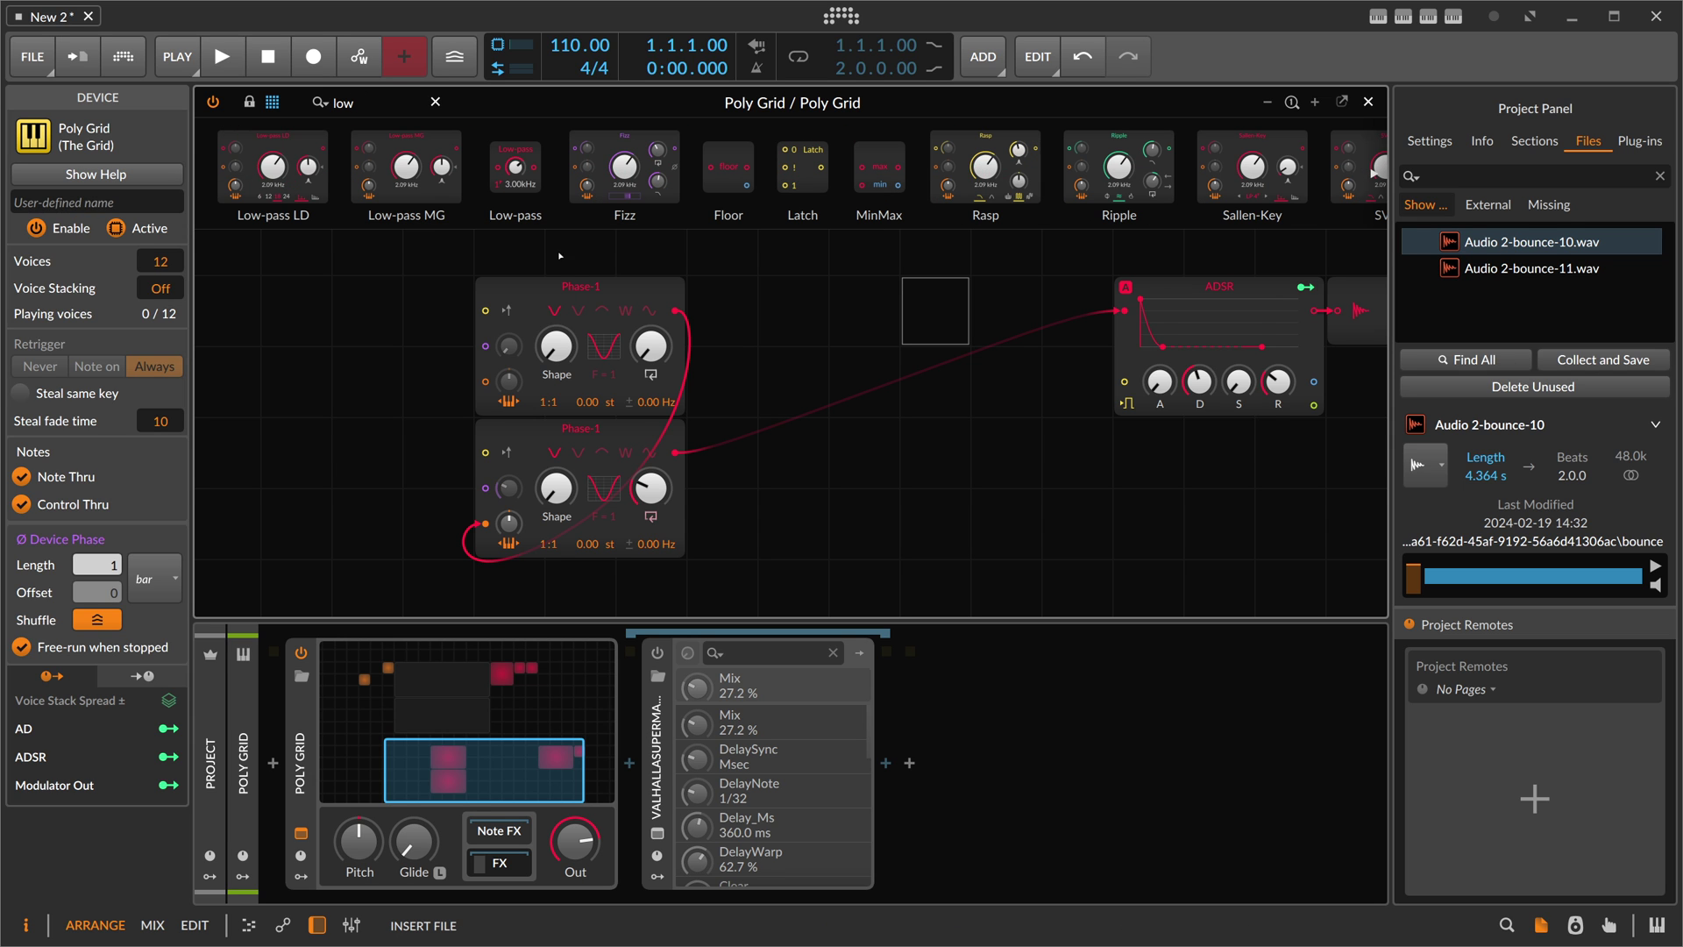
{"action": "left_click_drag", "start_coordinate": [272, 171], "coordinate": [738, 442]}
{"action": "left_click", "coordinate": [645, 441]}
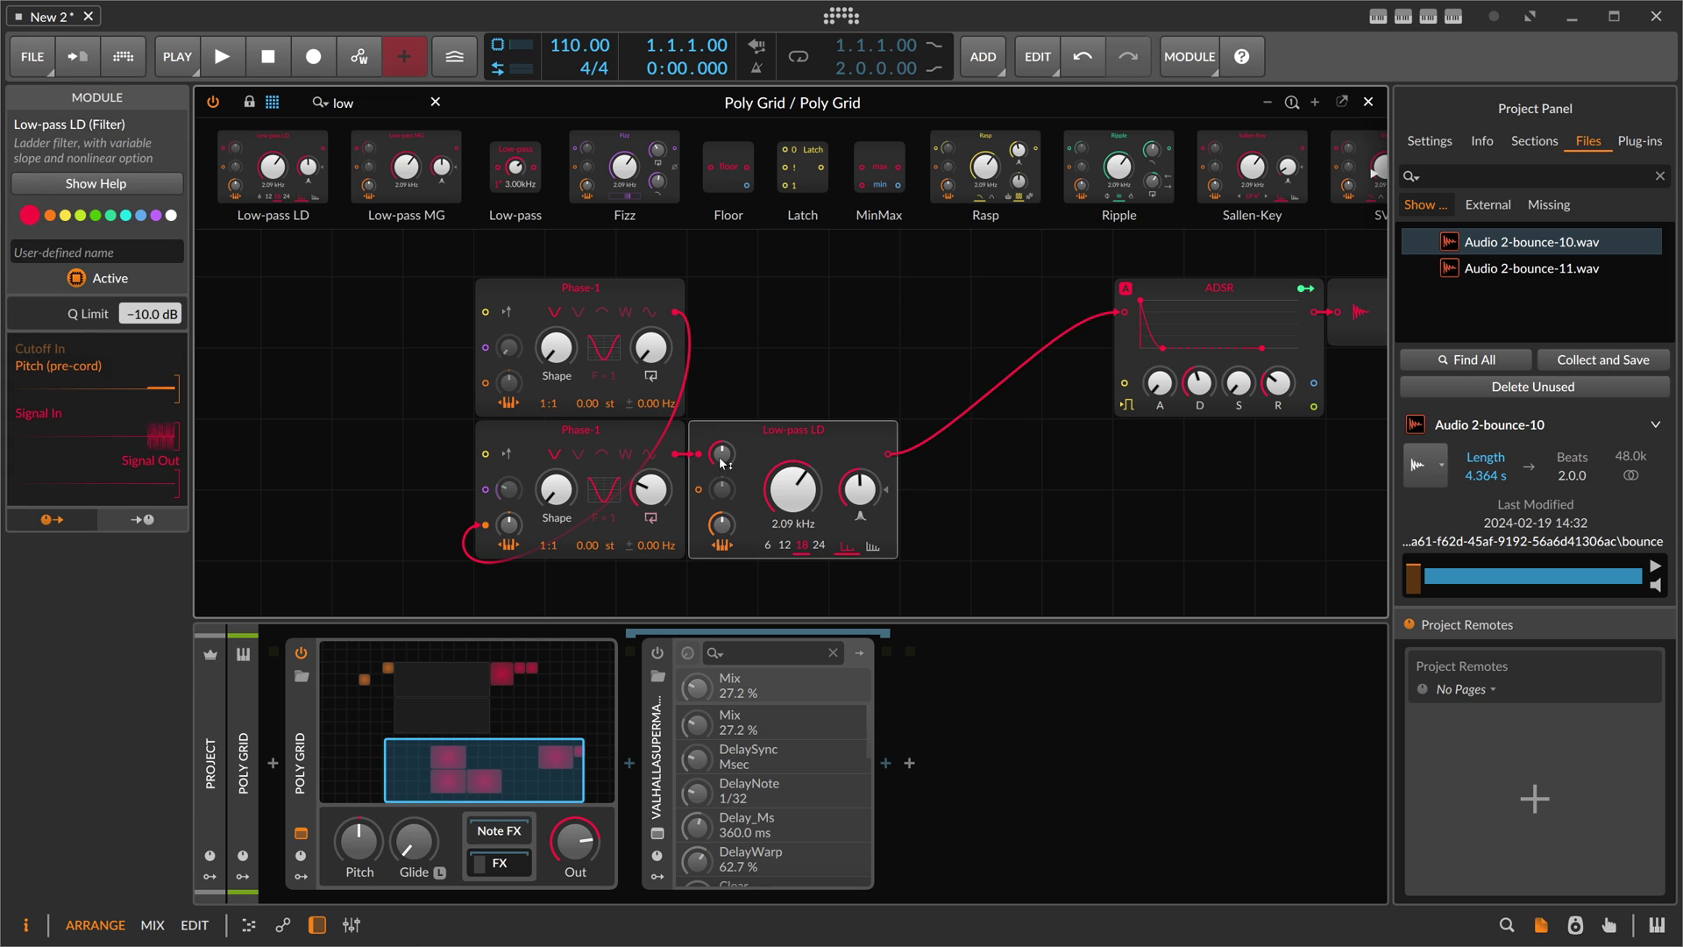
- Replace the lower Phase-1 with a Sawtooth oscillator, disconnect its pitch modulation cable and reset its phase modulation amount to 0.00 %
{"action": "right_click", "coordinate": [587, 443]}
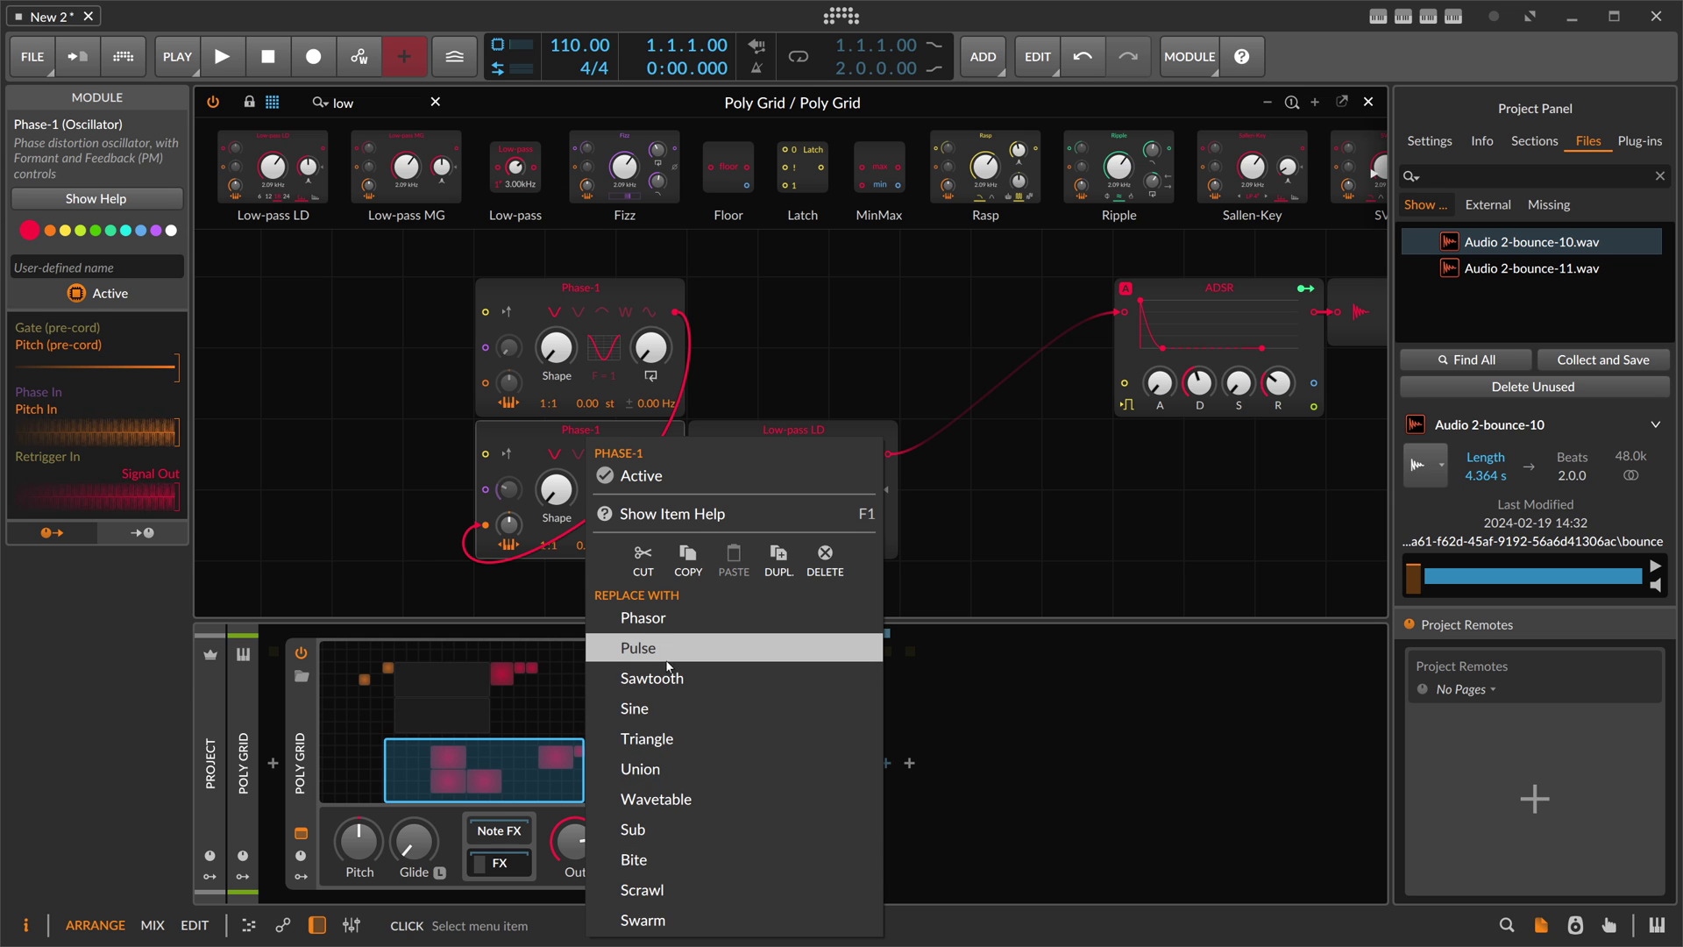
{"action": "left_click", "coordinate": [648, 677]}
{"action": "left_click", "coordinate": [517, 333]}
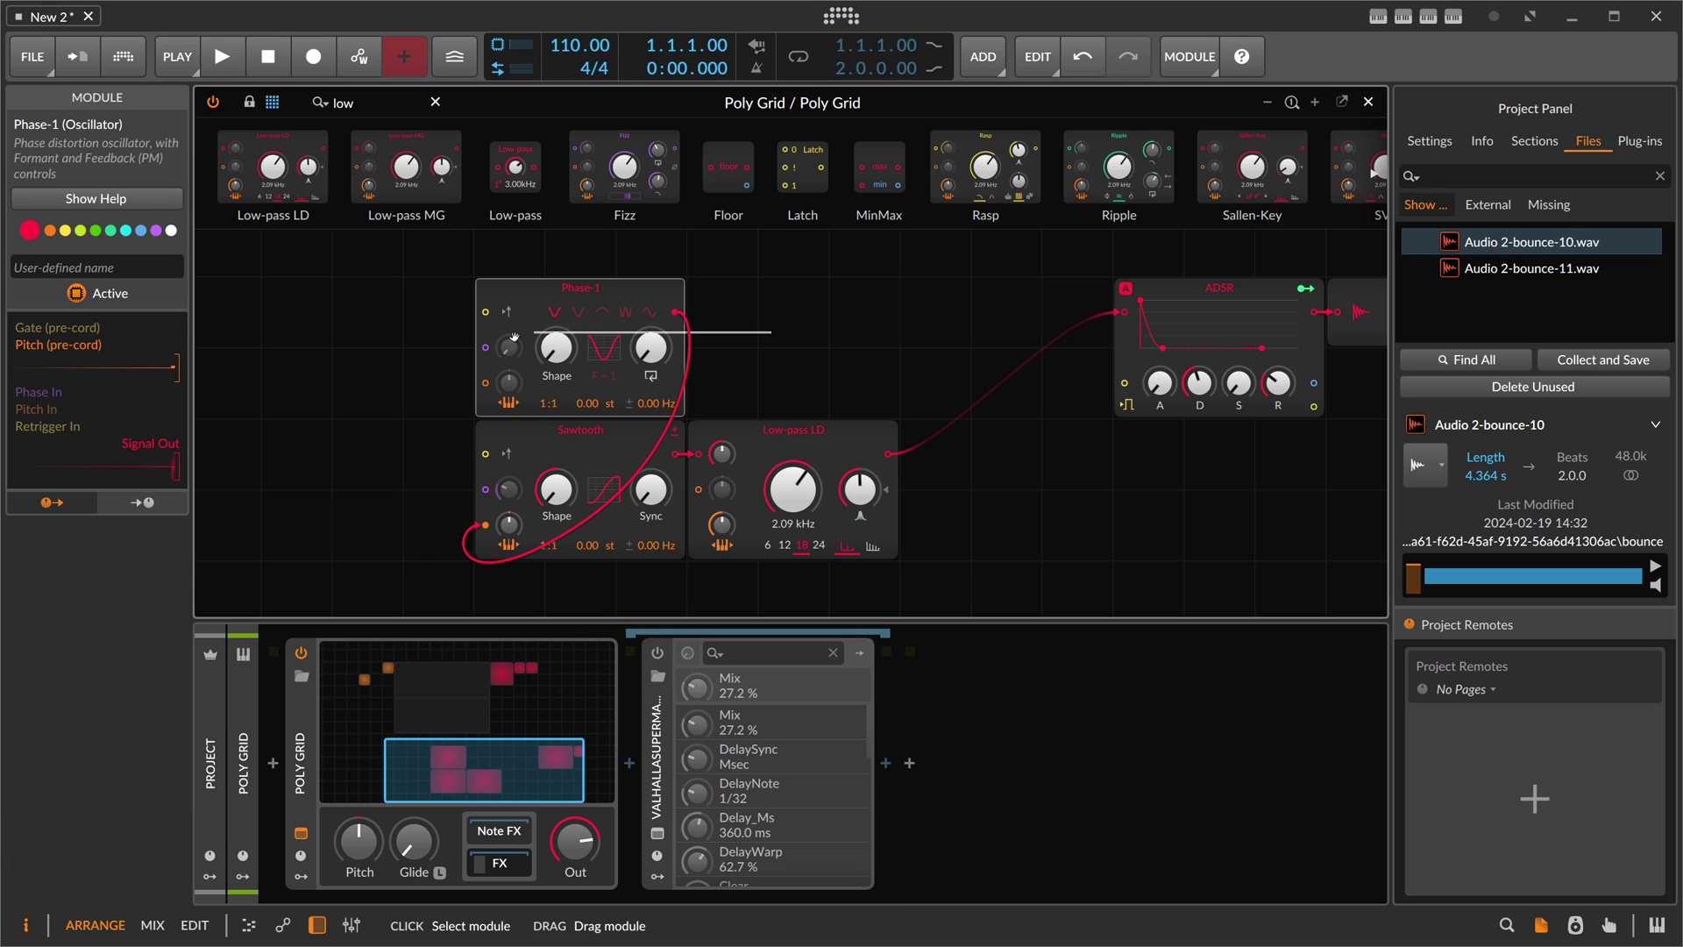
{"action": "double_click", "coordinate": [487, 525]}
{"action": "double_click", "coordinate": [509, 490]}
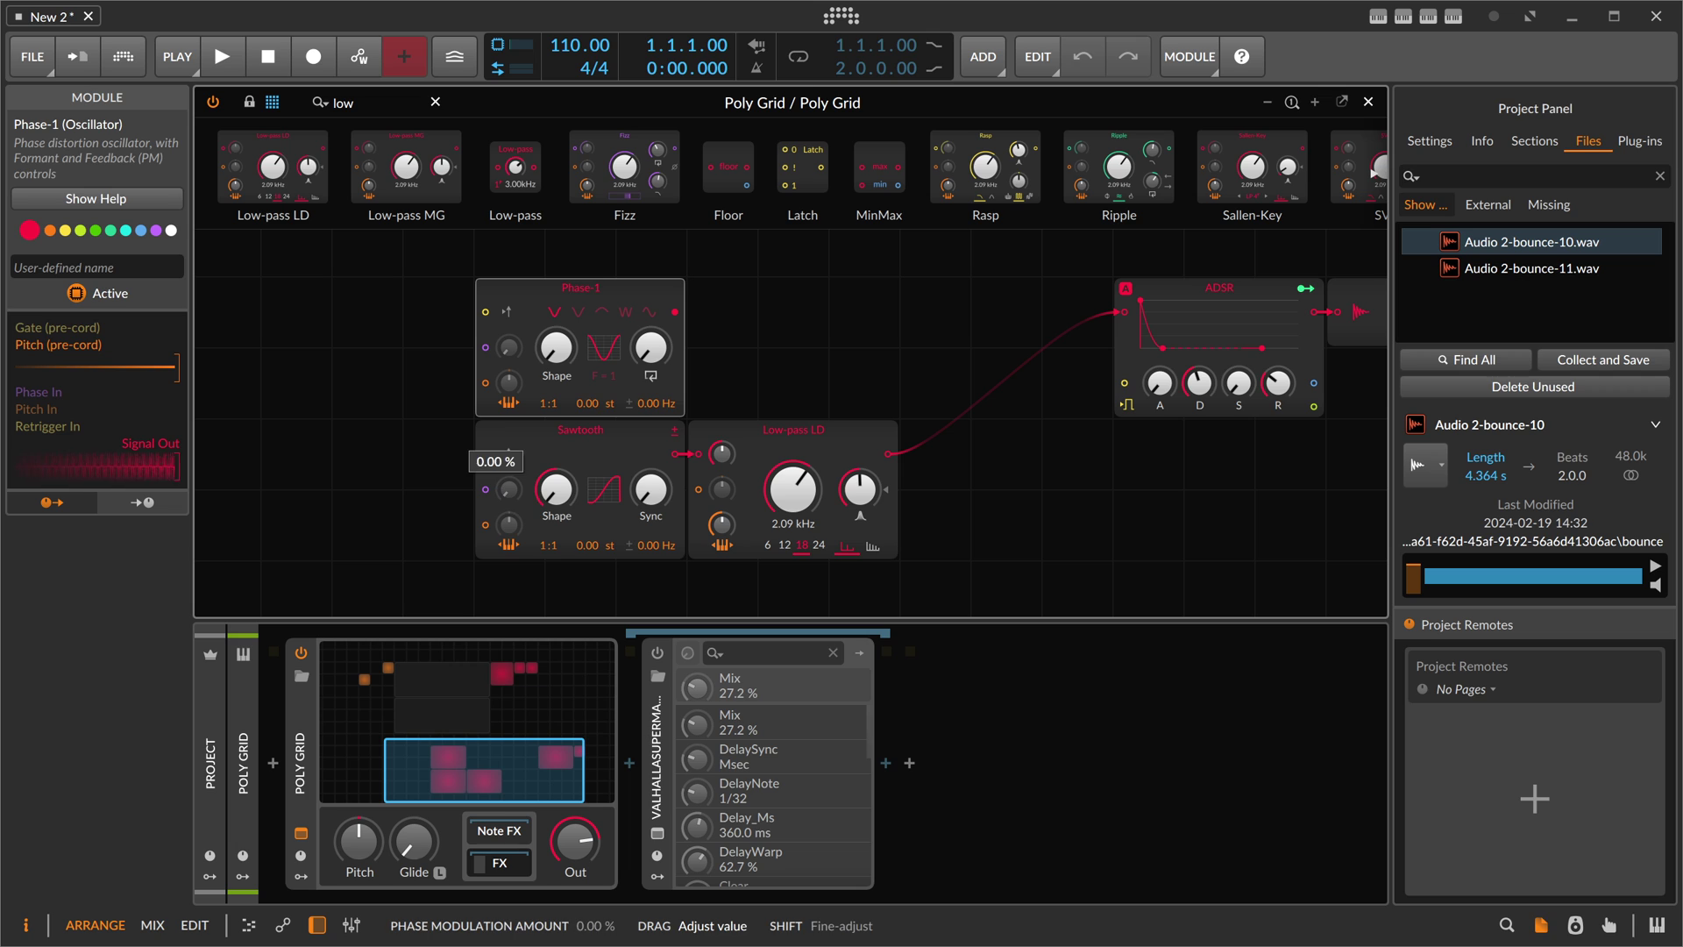
- Move the Phase-1 up and set the Low-pass LD to a 262 Hz cutoff with 0.00 % key tracking
{"action": "scroll", "coordinate": [756, 302], "scroll_direction": "up", "scroll_amount": 1}
{"action": "left_click_drag", "start_coordinate": [624, 355], "coordinate": [763, 286]}
{"action": "left_click_drag", "start_coordinate": [793, 559], "coordinate": [792, 613]}
{"action": "scroll", "coordinate": [780, 553], "scroll_direction": "down", "scroll_amount": 2}
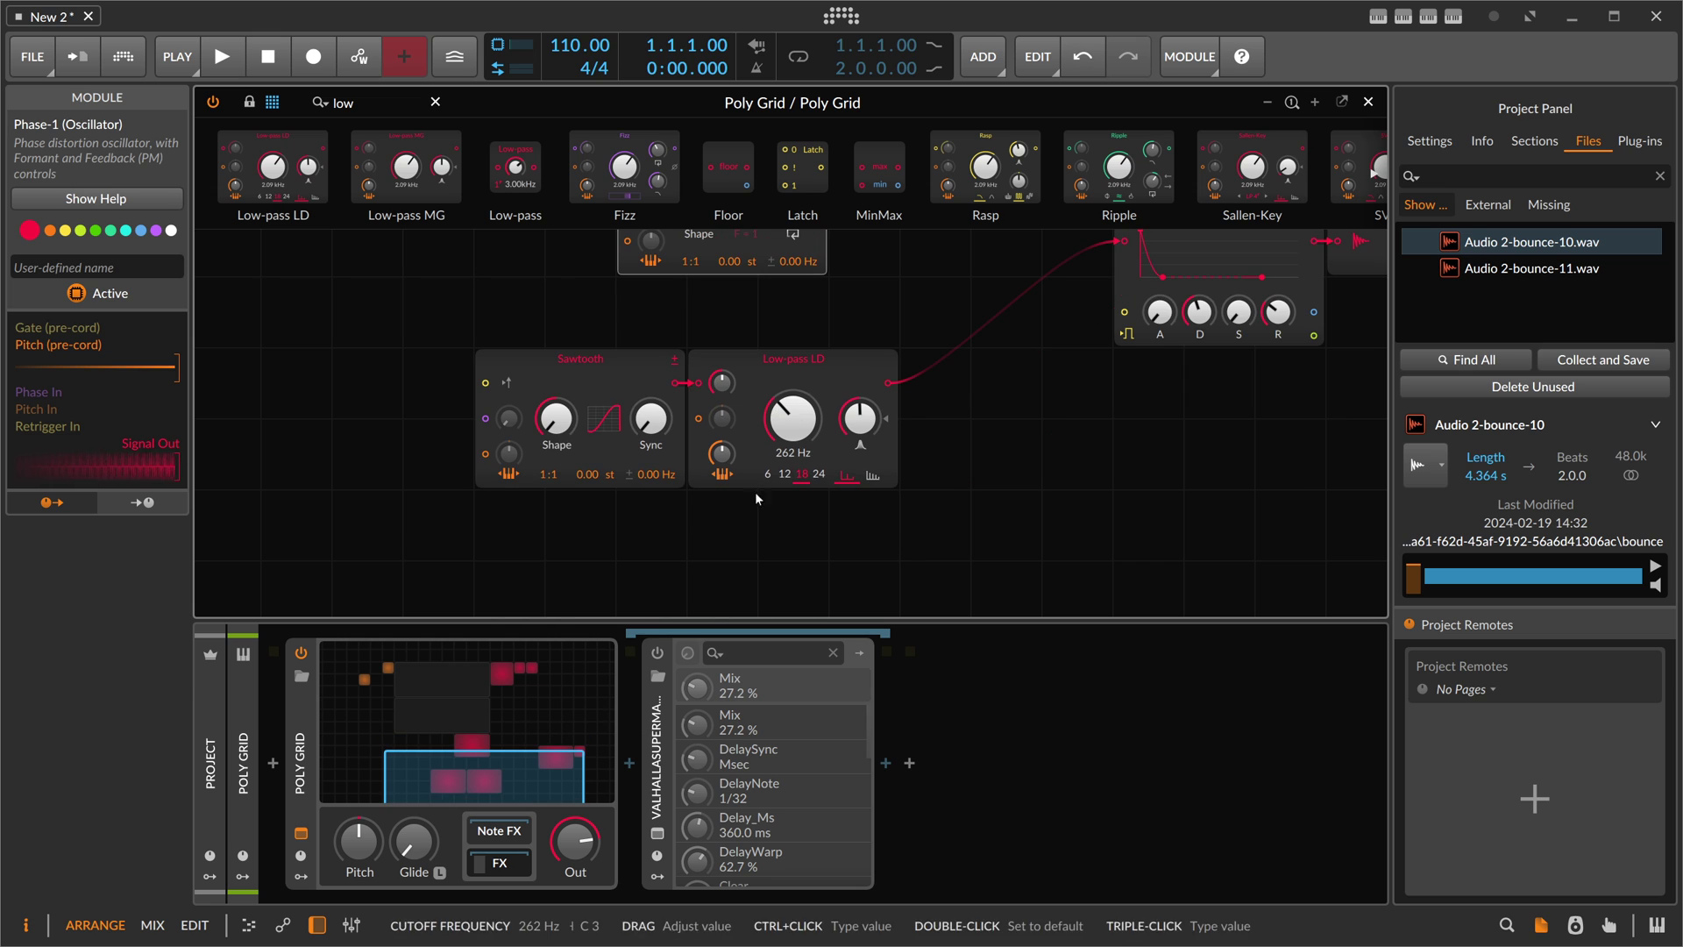
{"action": "double_click", "coordinate": [721, 453]}
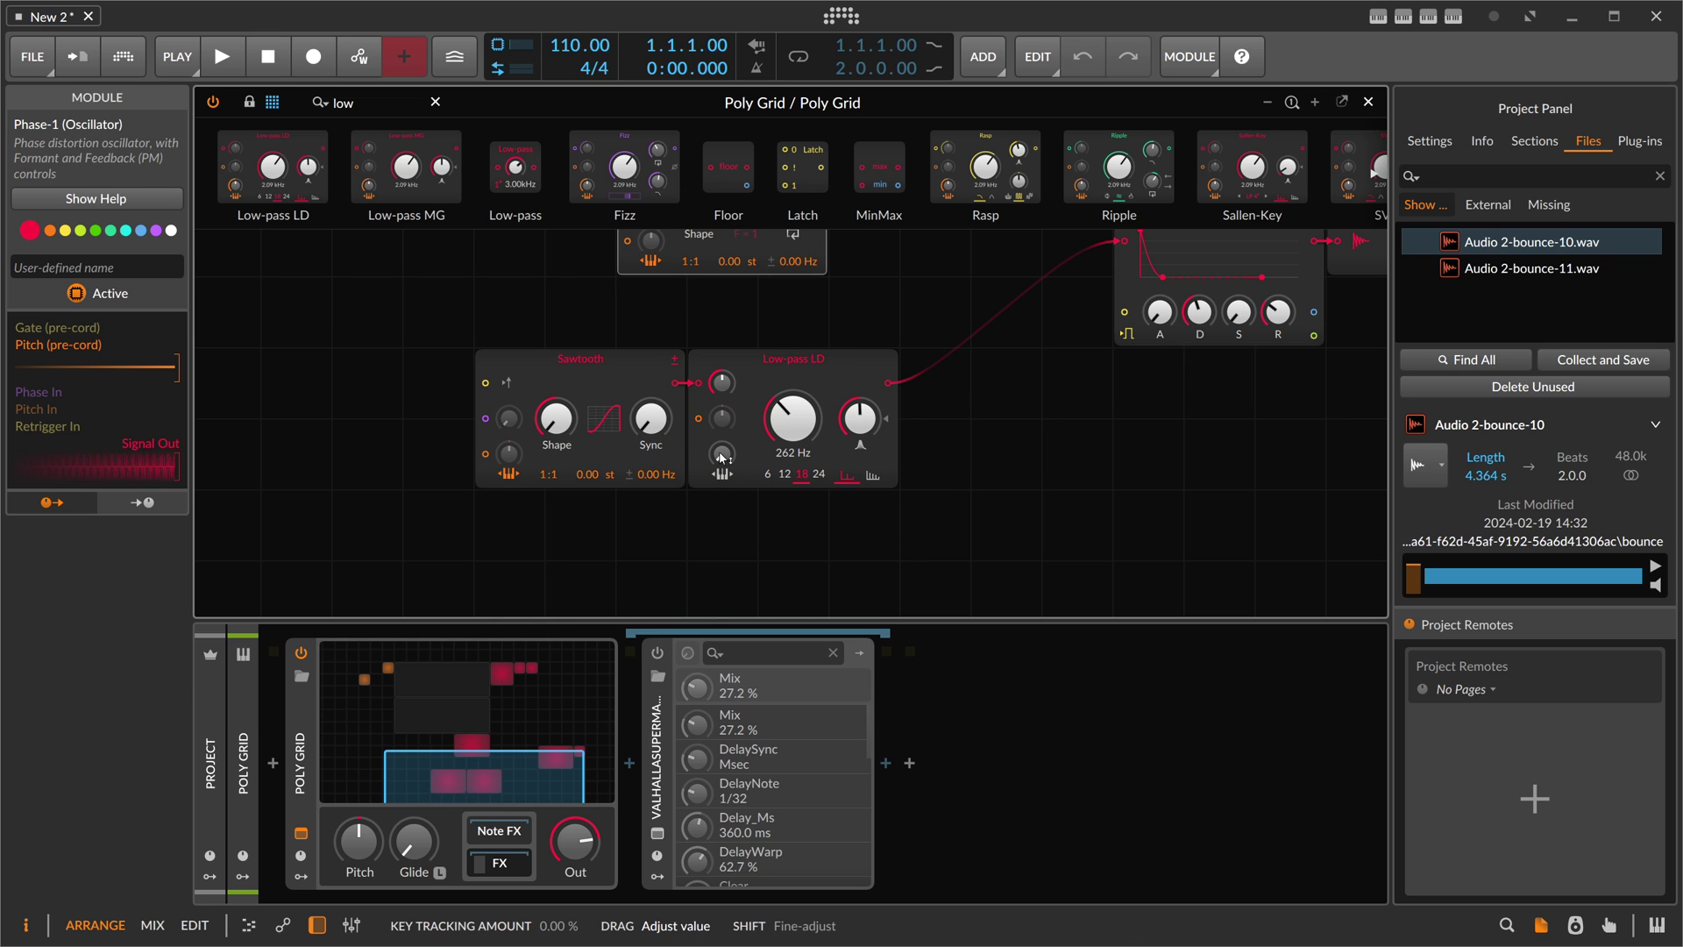
{"action": "scroll", "coordinate": [854, 486], "scroll_direction": "up", "scroll_amount": 1}
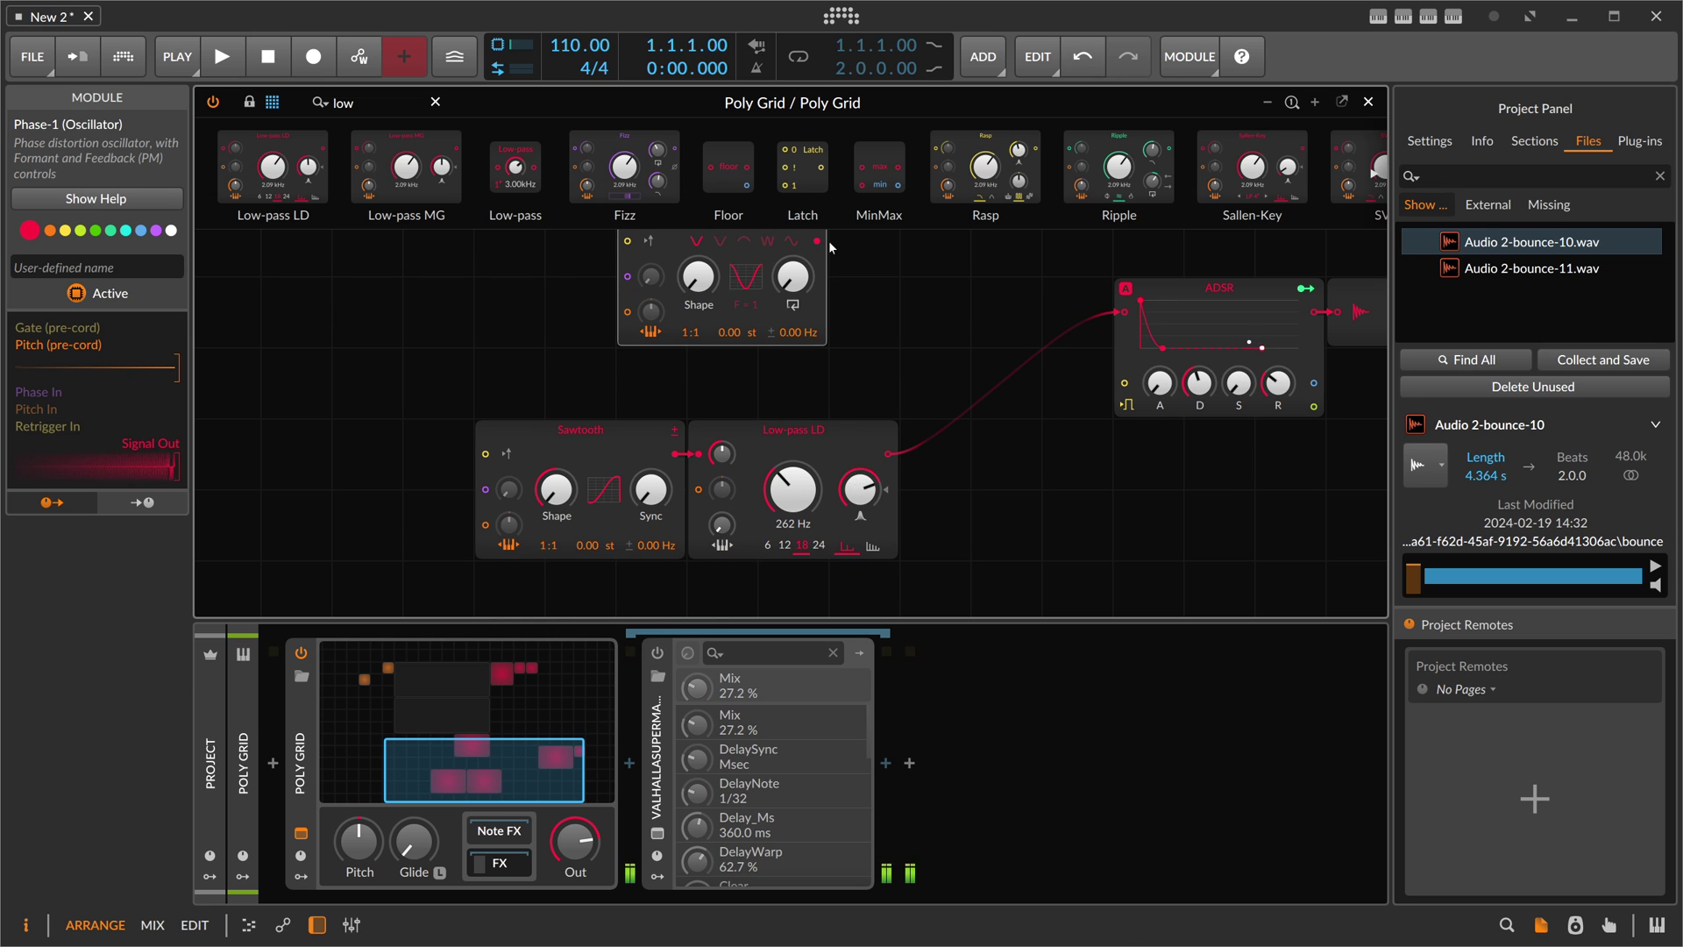
- Route the Phase-1 into the Low-pass LD's cutoff modulation input, raise the modulation amount and try Phase-1 ratios of 7:1, 1:9 and 1:11
{"action": "left_click_drag", "start_coordinate": [818, 240], "coordinate": [717, 487]}
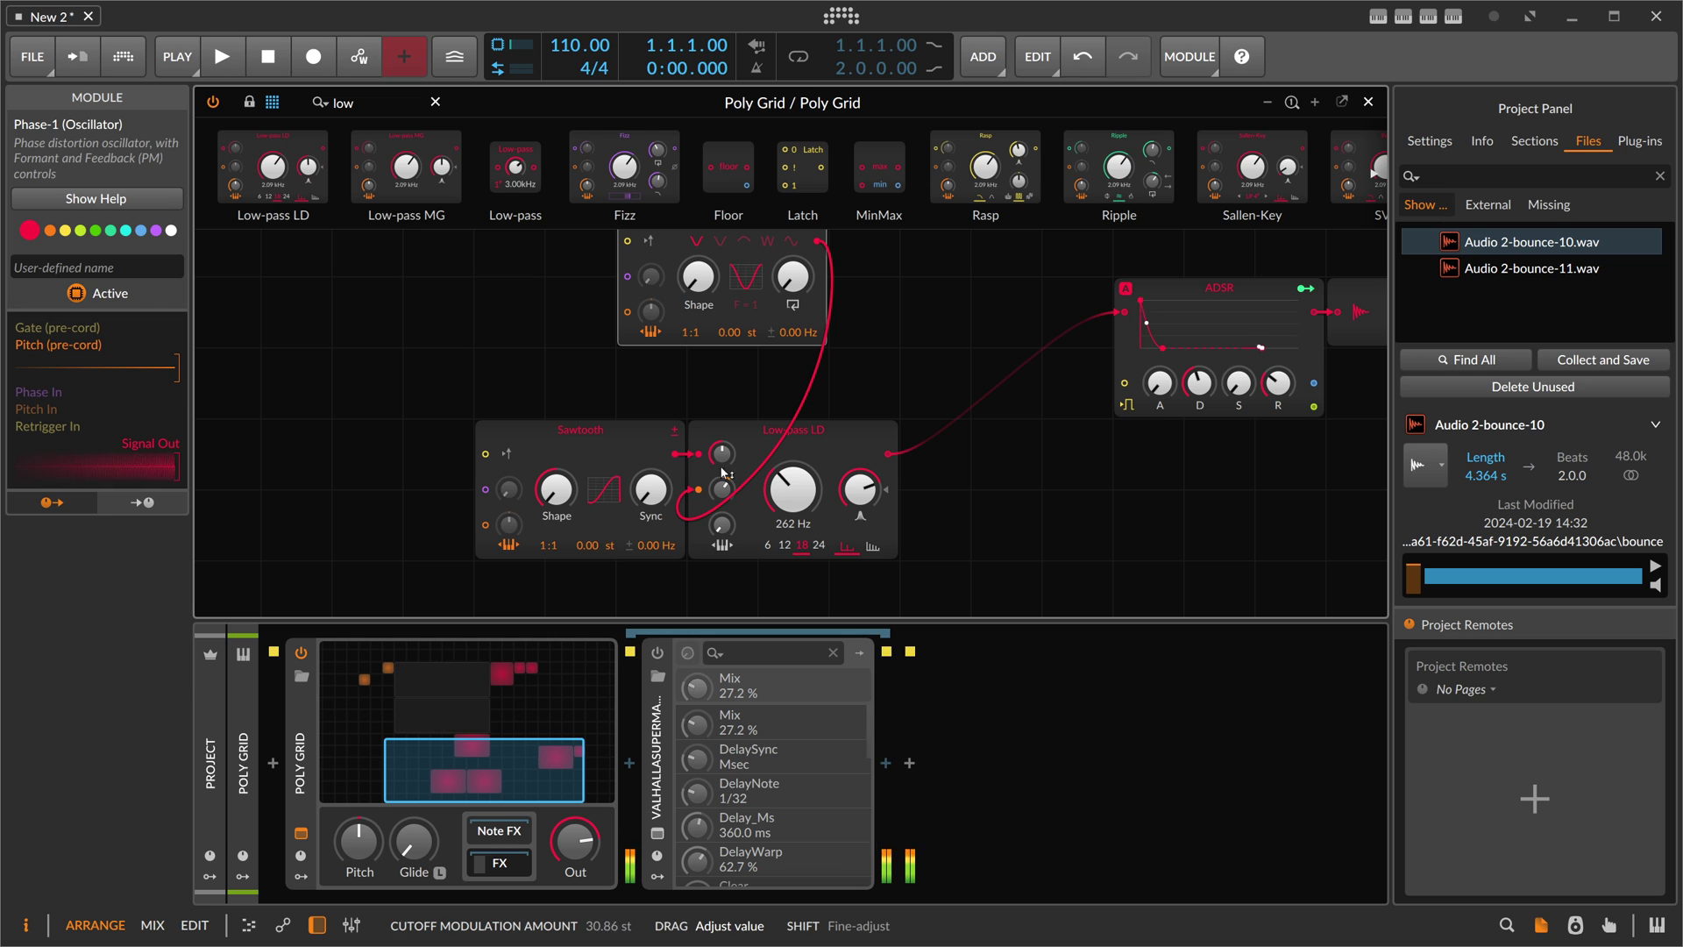
{"action": "left_click_drag", "start_coordinate": [685, 332], "coordinate": [684, 305]}
{"action": "left_click_drag", "start_coordinate": [717, 495], "coordinate": [717, 478]}
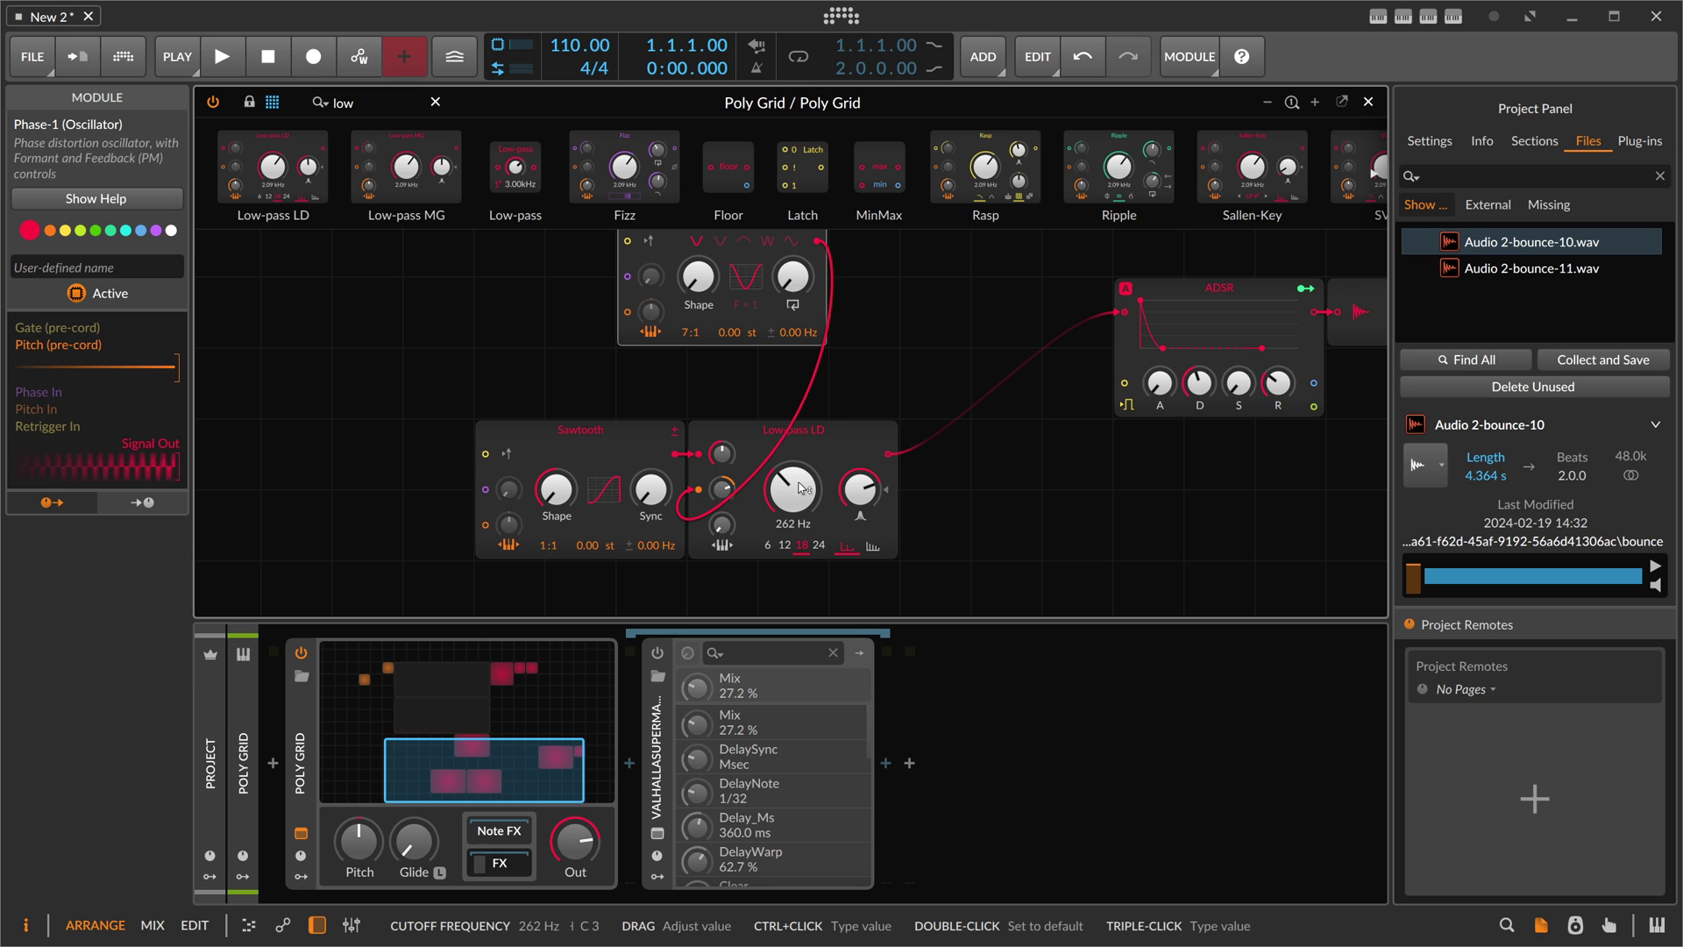
{"action": "left_click_drag", "start_coordinate": [721, 453], "coordinate": [722, 453]}
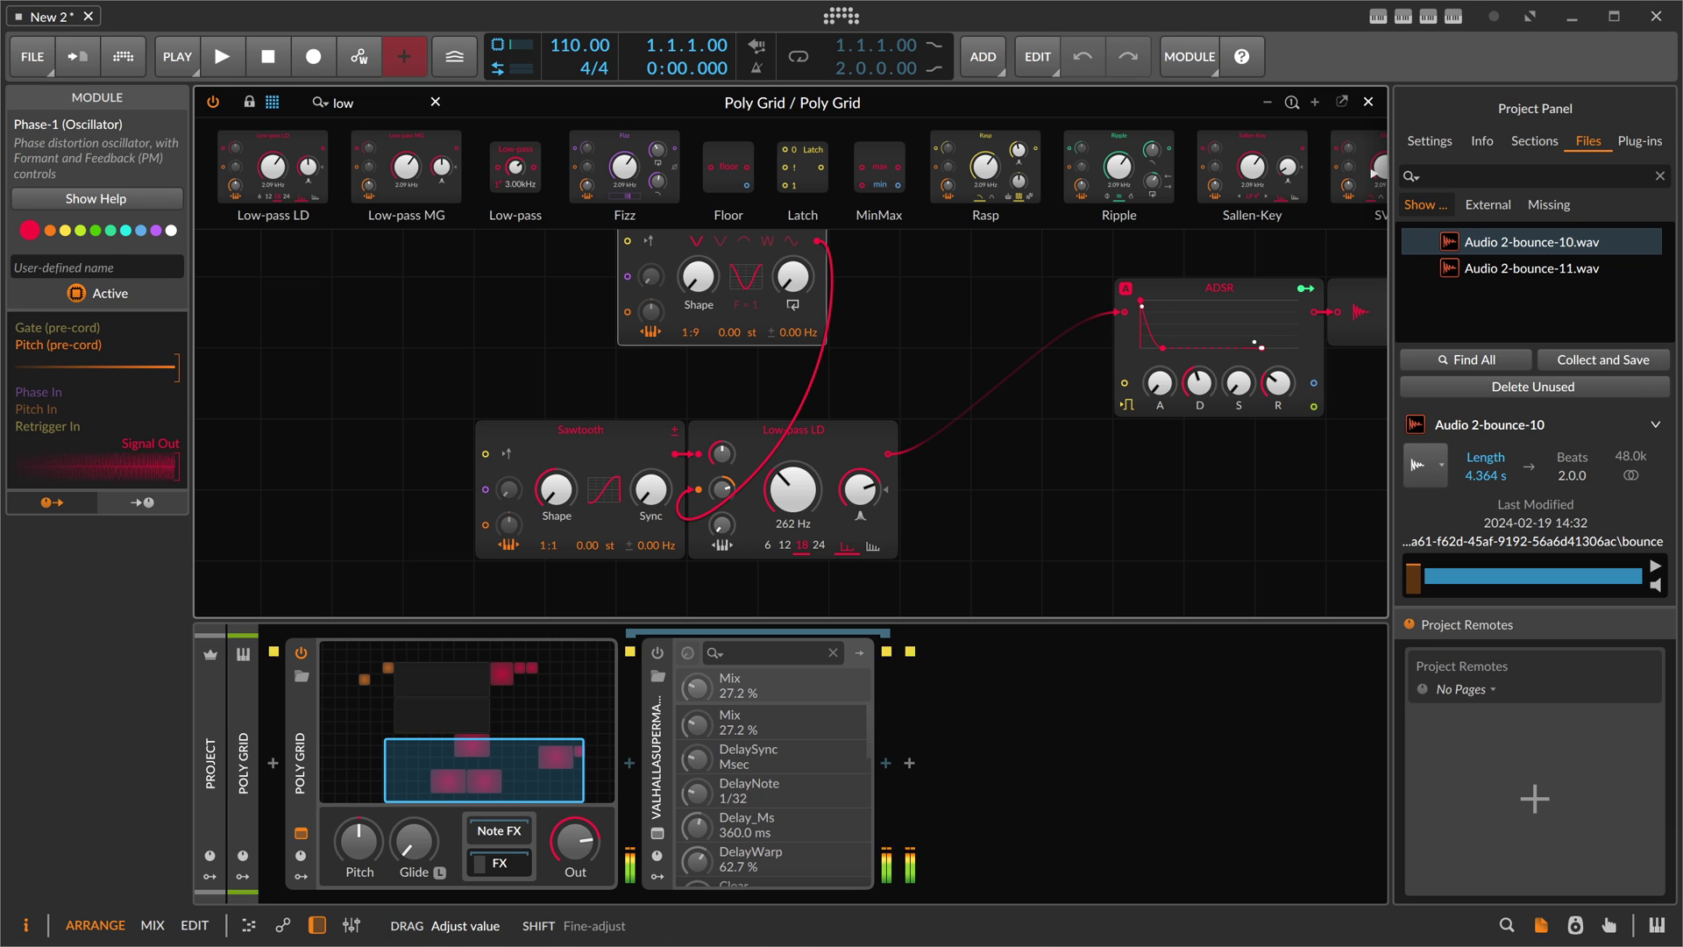
{"action": "left_click_drag", "start_coordinate": [721, 453], "coordinate": [722, 453]}
- Lower the Low-pass LD's cutoff to 38.6 Hz and try a cutoff modulation amount of about 54.86 st
{"action": "left_click_drag", "start_coordinate": [795, 493], "coordinate": [795, 494]}
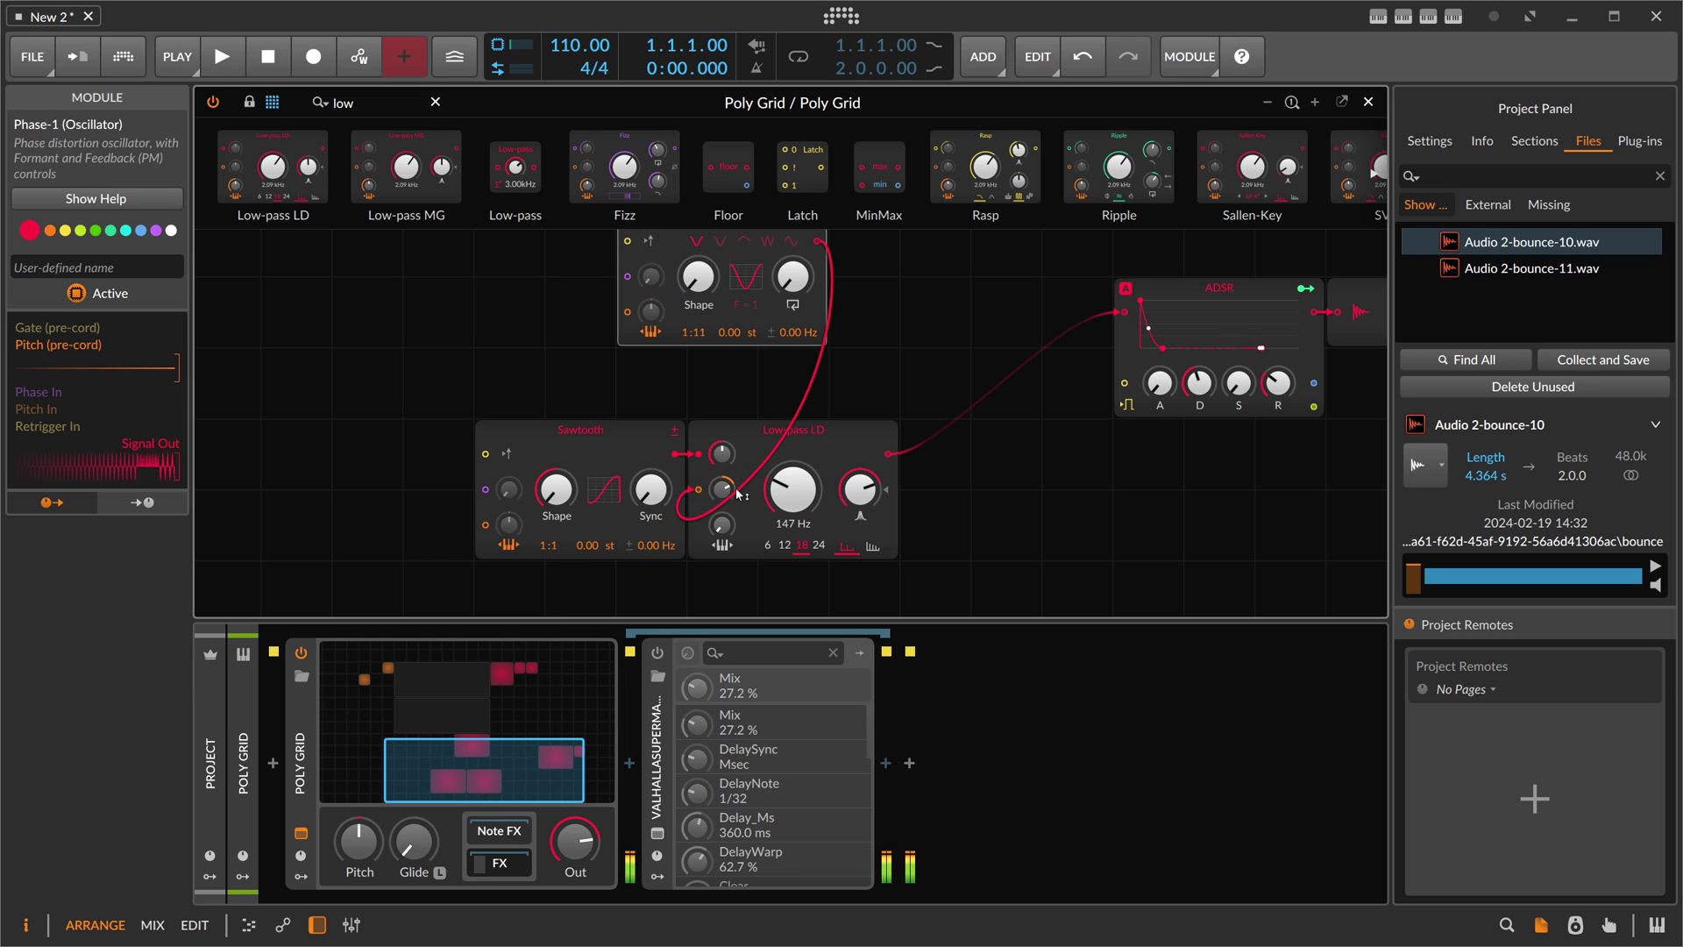
{"action": "mouse_move", "coordinate": [860, 489]}
{"action": "left_click_drag", "start_coordinate": [792, 488], "coordinate": [793, 518]}
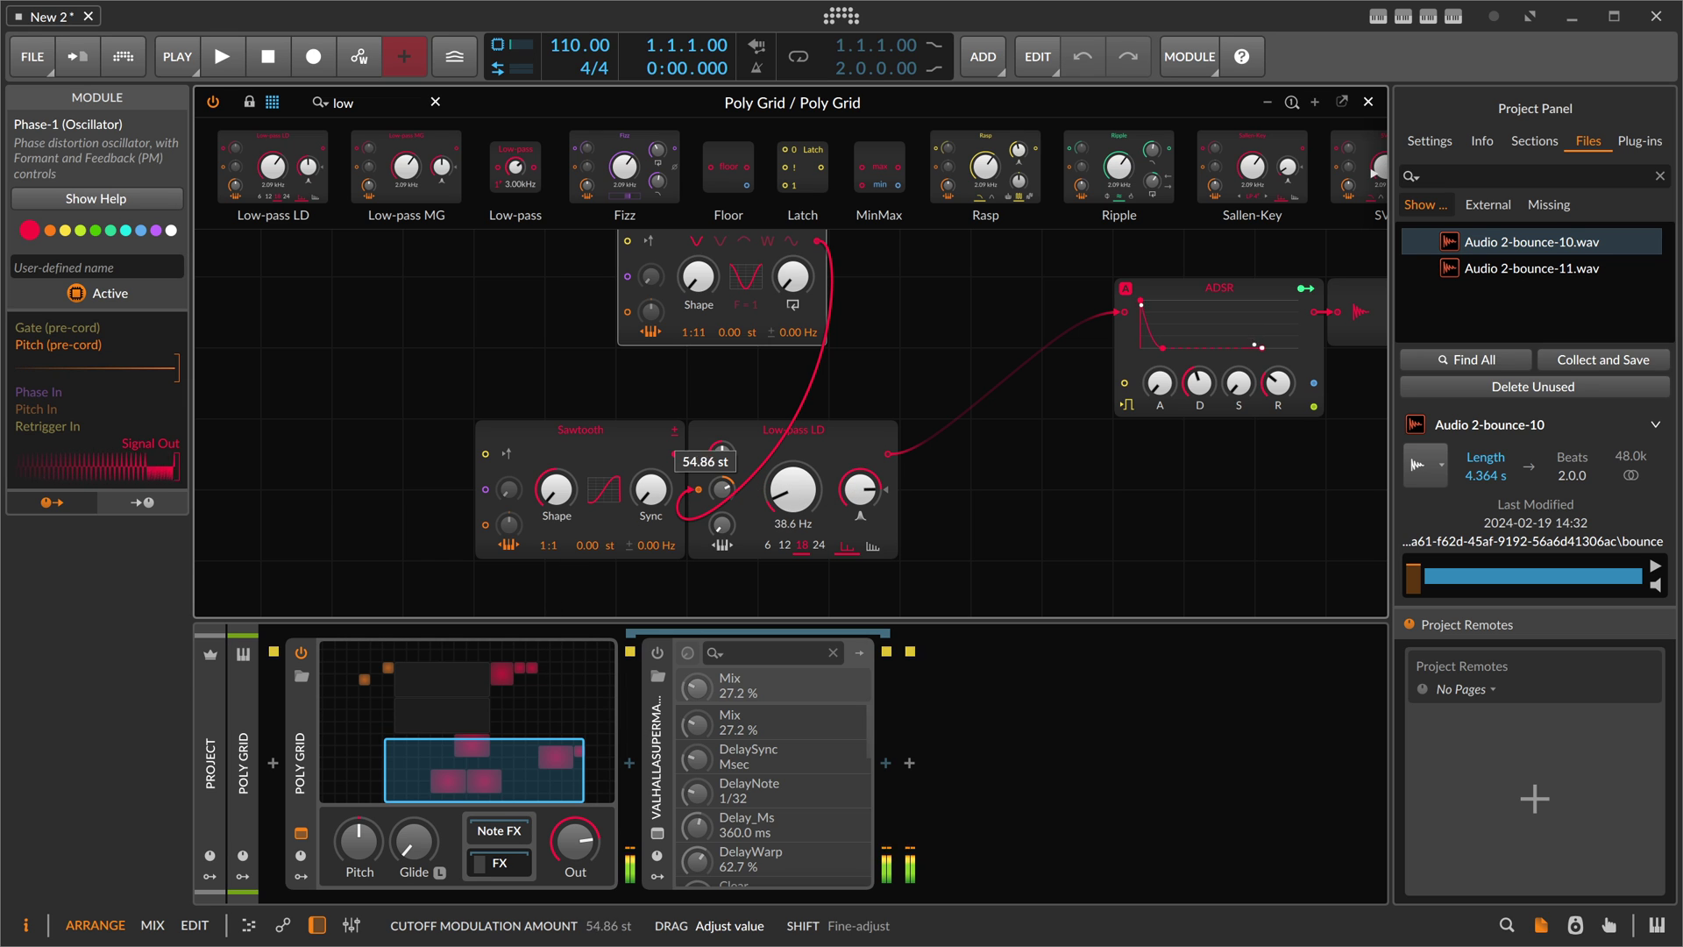
{"action": "left_click", "coordinate": [722, 488]}
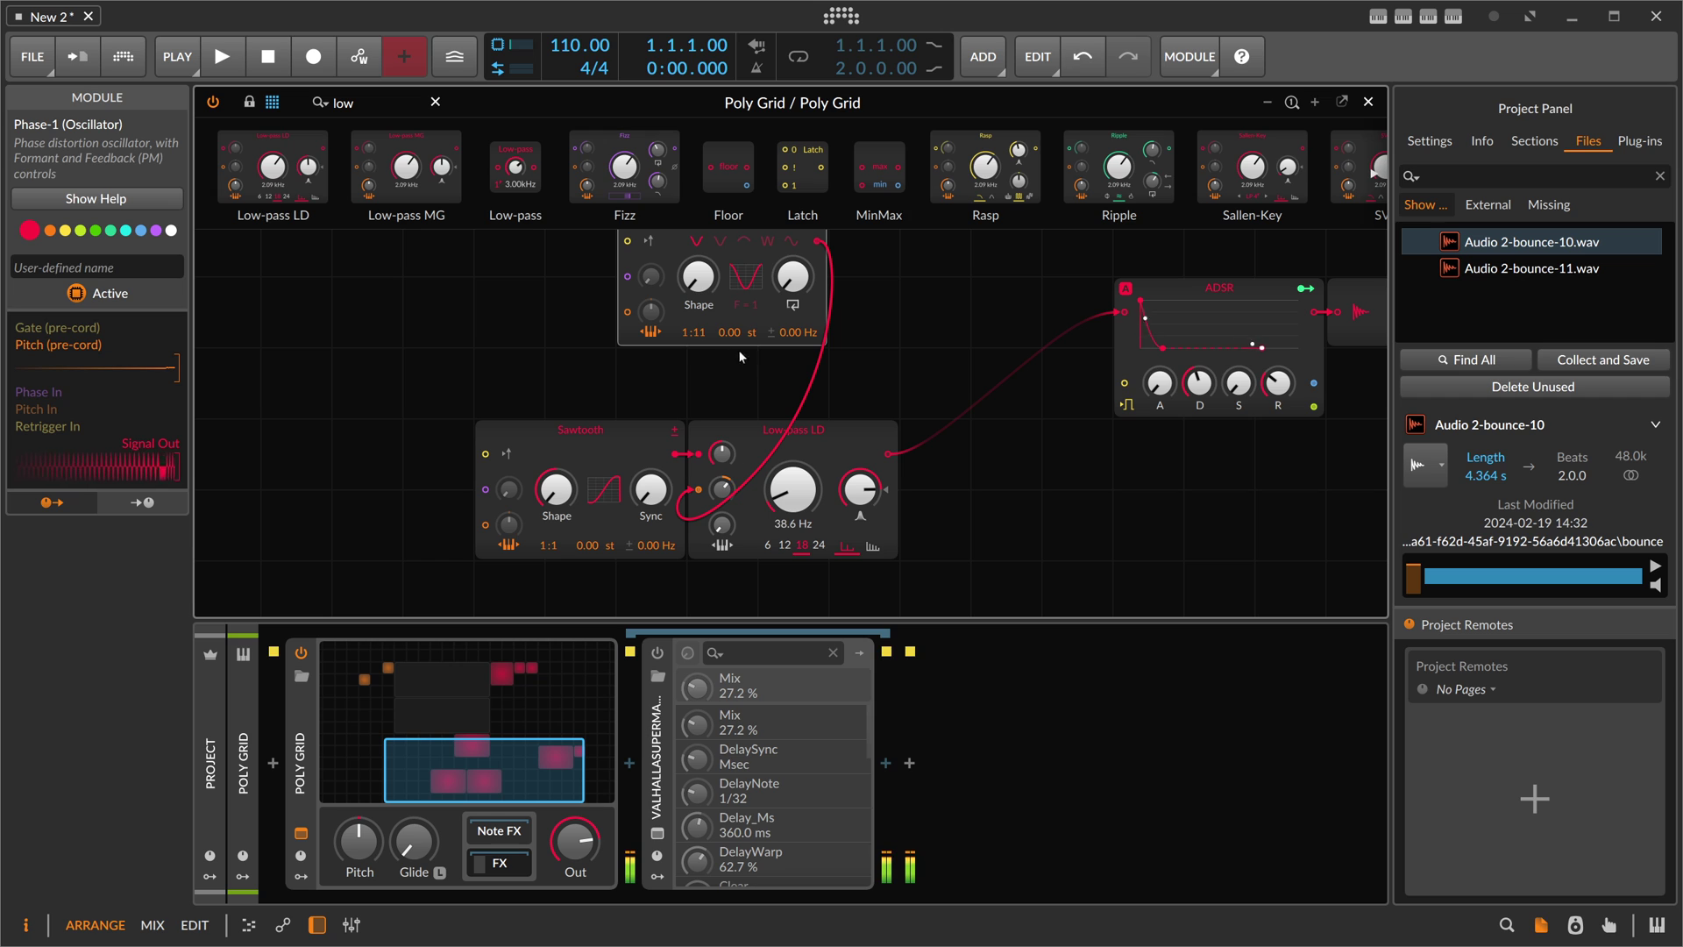
- Try a Phase-1 ratio of 1:6, a cutoff modulation amount of about 101.49 st and a Sawtooth ratio of 4:1
{"action": "double_click", "coordinate": [705, 332]}
{"action": "left_click_drag", "start_coordinate": [705, 332], "coordinate": [705, 314]}
{"action": "left_click_drag", "start_coordinate": [721, 488], "coordinate": [719, 495]}
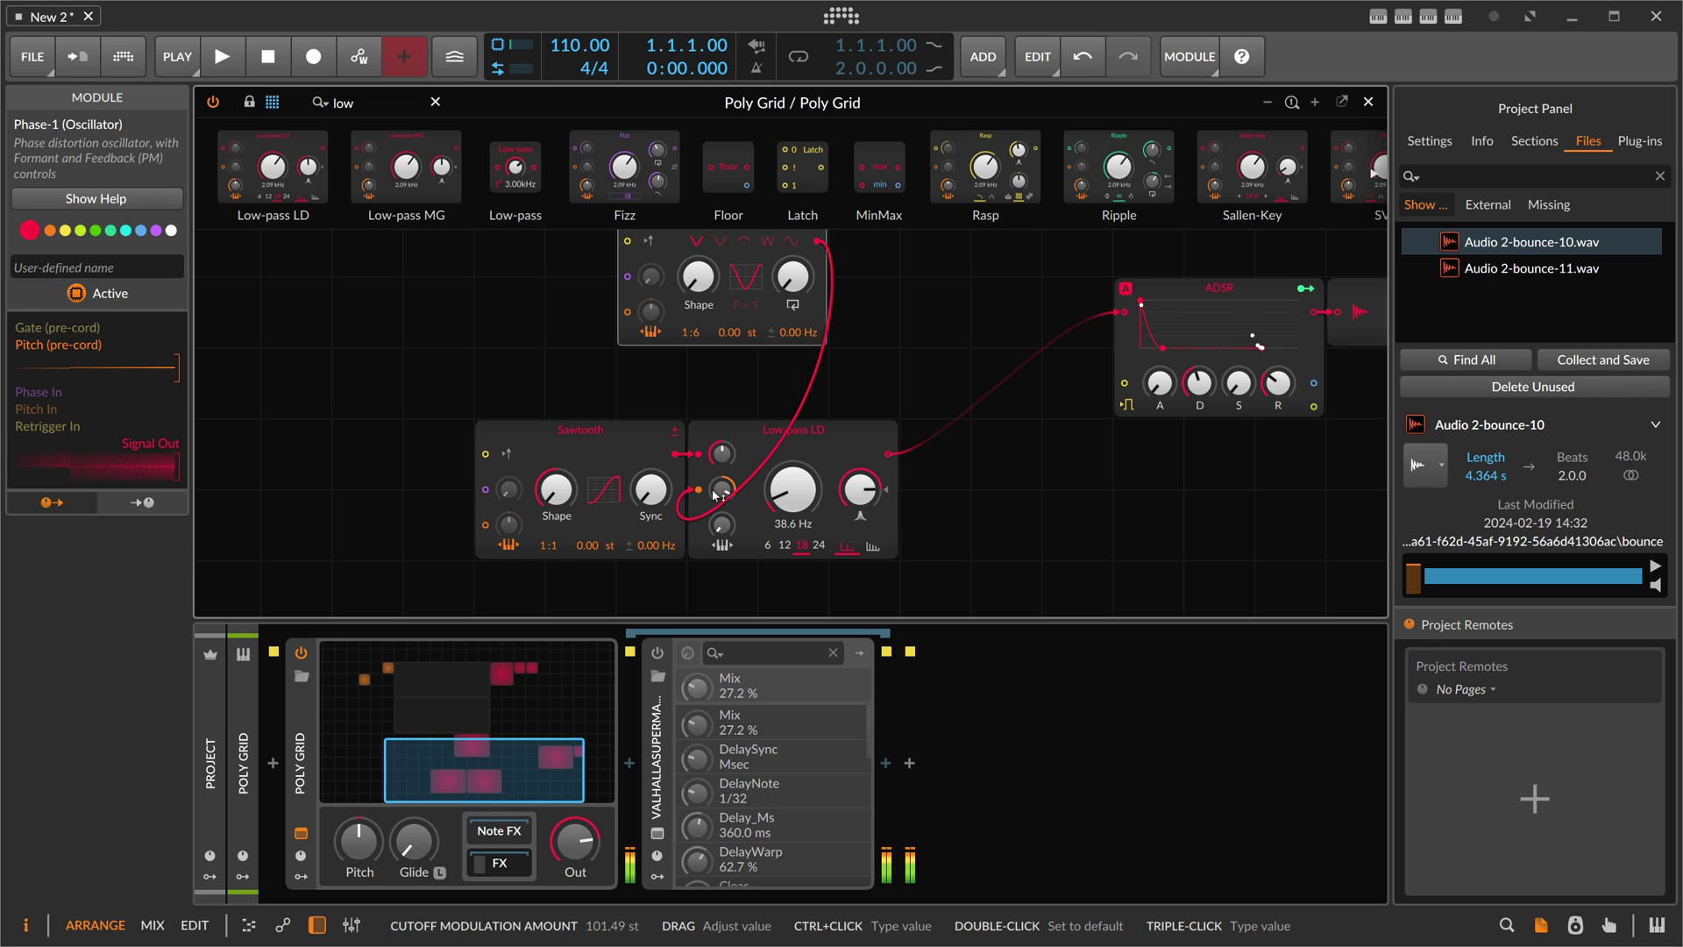
{"action": "left_click_drag", "start_coordinate": [716, 494], "coordinate": [716, 508]}
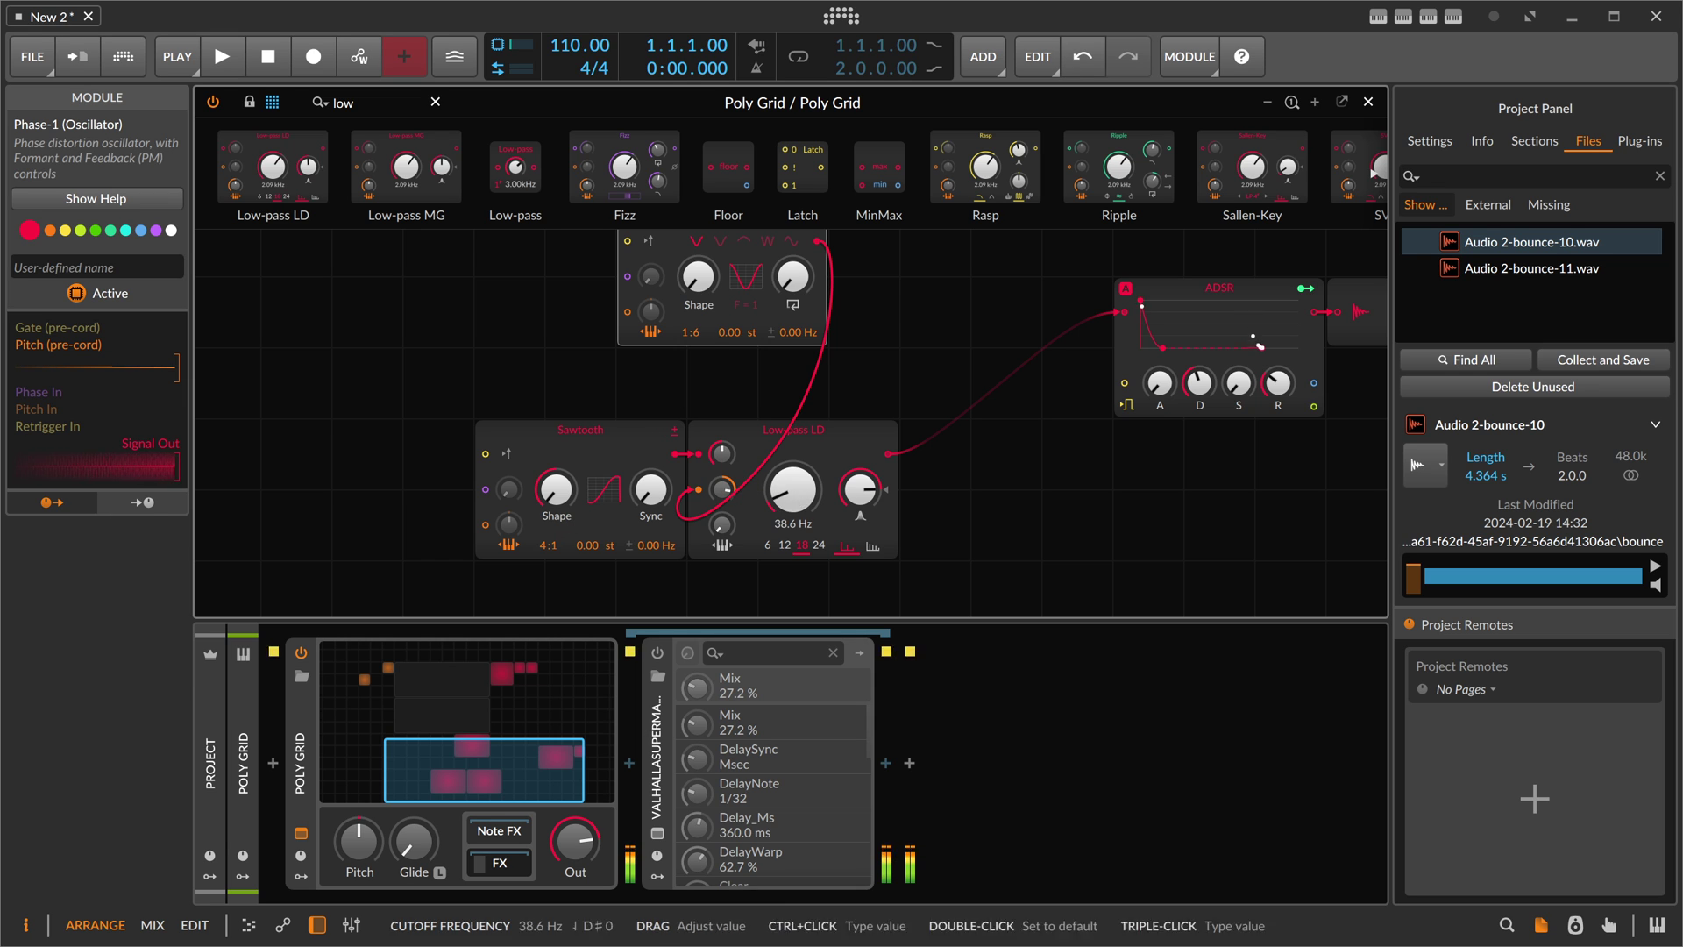
- Switch the Low-pass LD's slope to 24 and sweep its cutoff up to 106 Hz and down to 19.4 Hz
{"action": "scroll", "coordinate": [794, 502], "scroll_direction": "up", "scroll_amount": 5}
{"action": "left_click", "coordinate": [771, 478]}
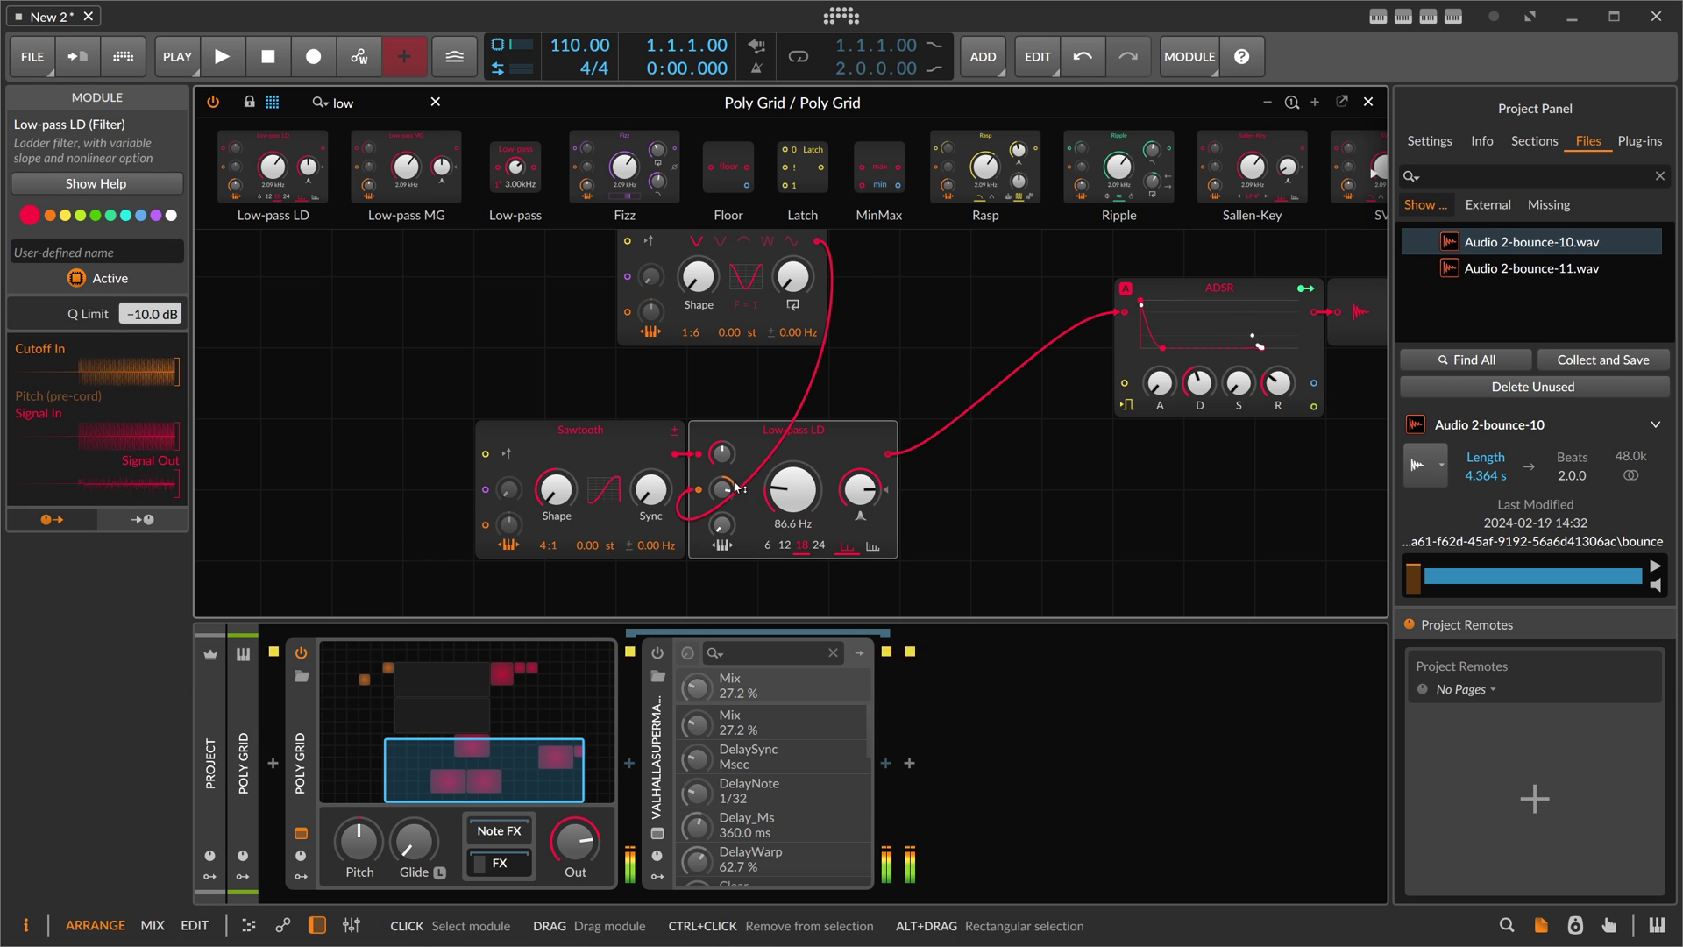
{"action": "left_click_drag", "start_coordinate": [722, 488], "coordinate": [721, 488]}
{"action": "scroll", "coordinate": [793, 489], "scroll_direction": "up", "scroll_amount": 1}
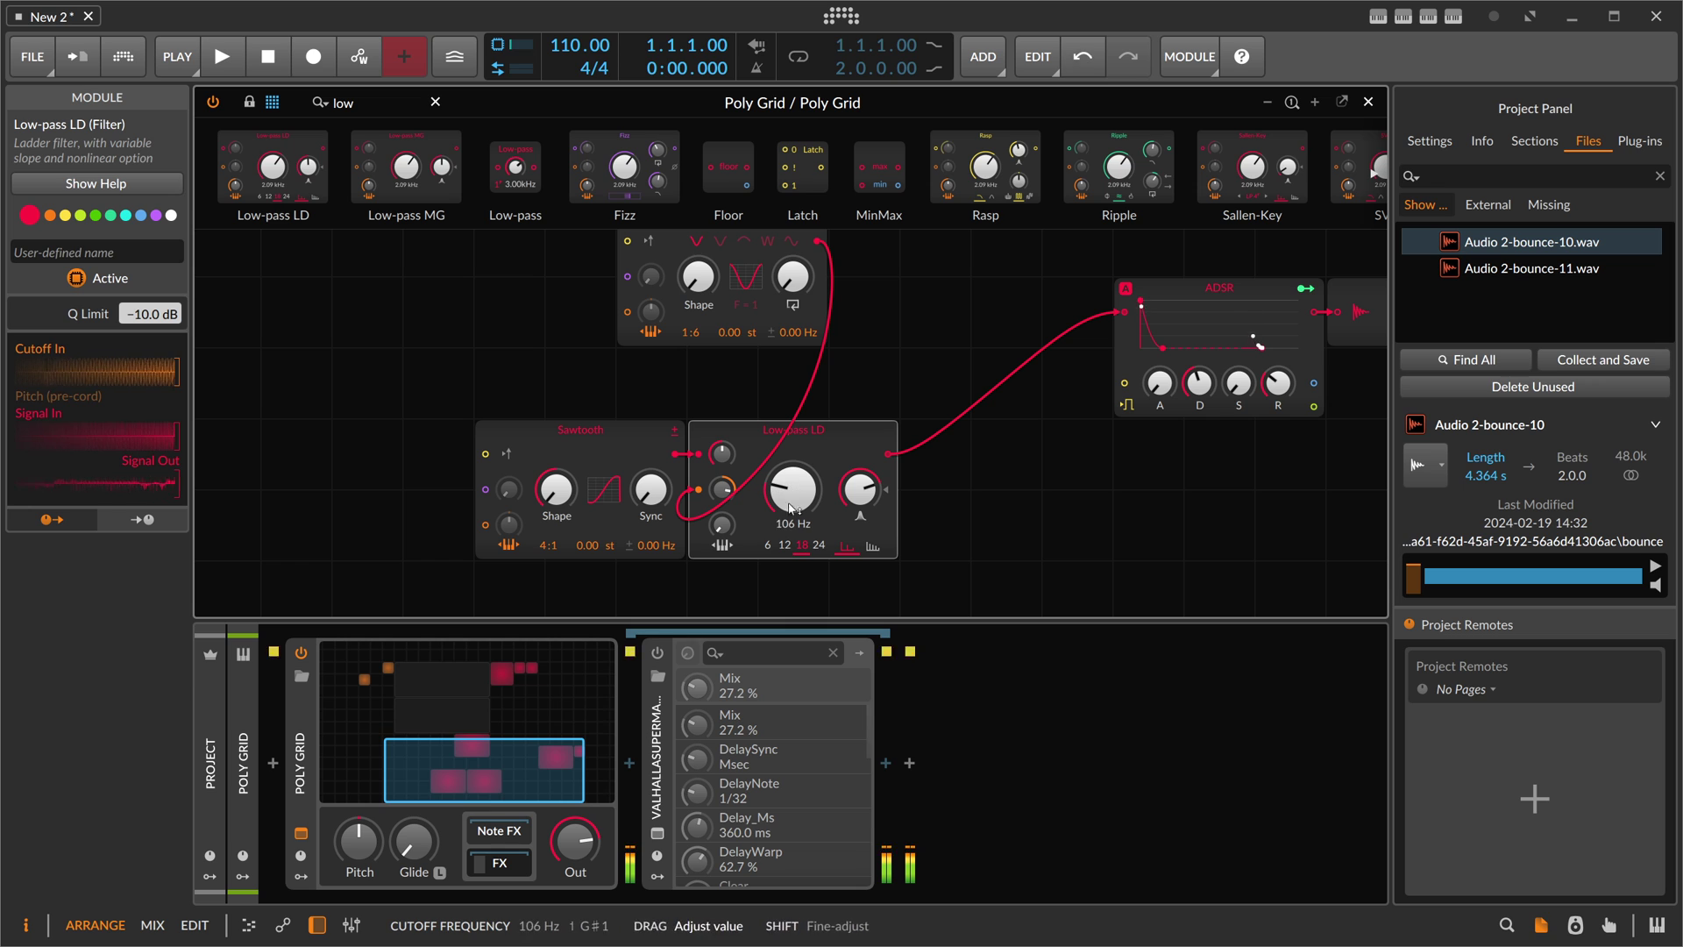
{"action": "left_click", "coordinate": [770, 544]}
{"action": "left_click", "coordinate": [819, 544]}
{"action": "scroll", "coordinate": [794, 495], "scroll_direction": "down", "scroll_amount": 10}
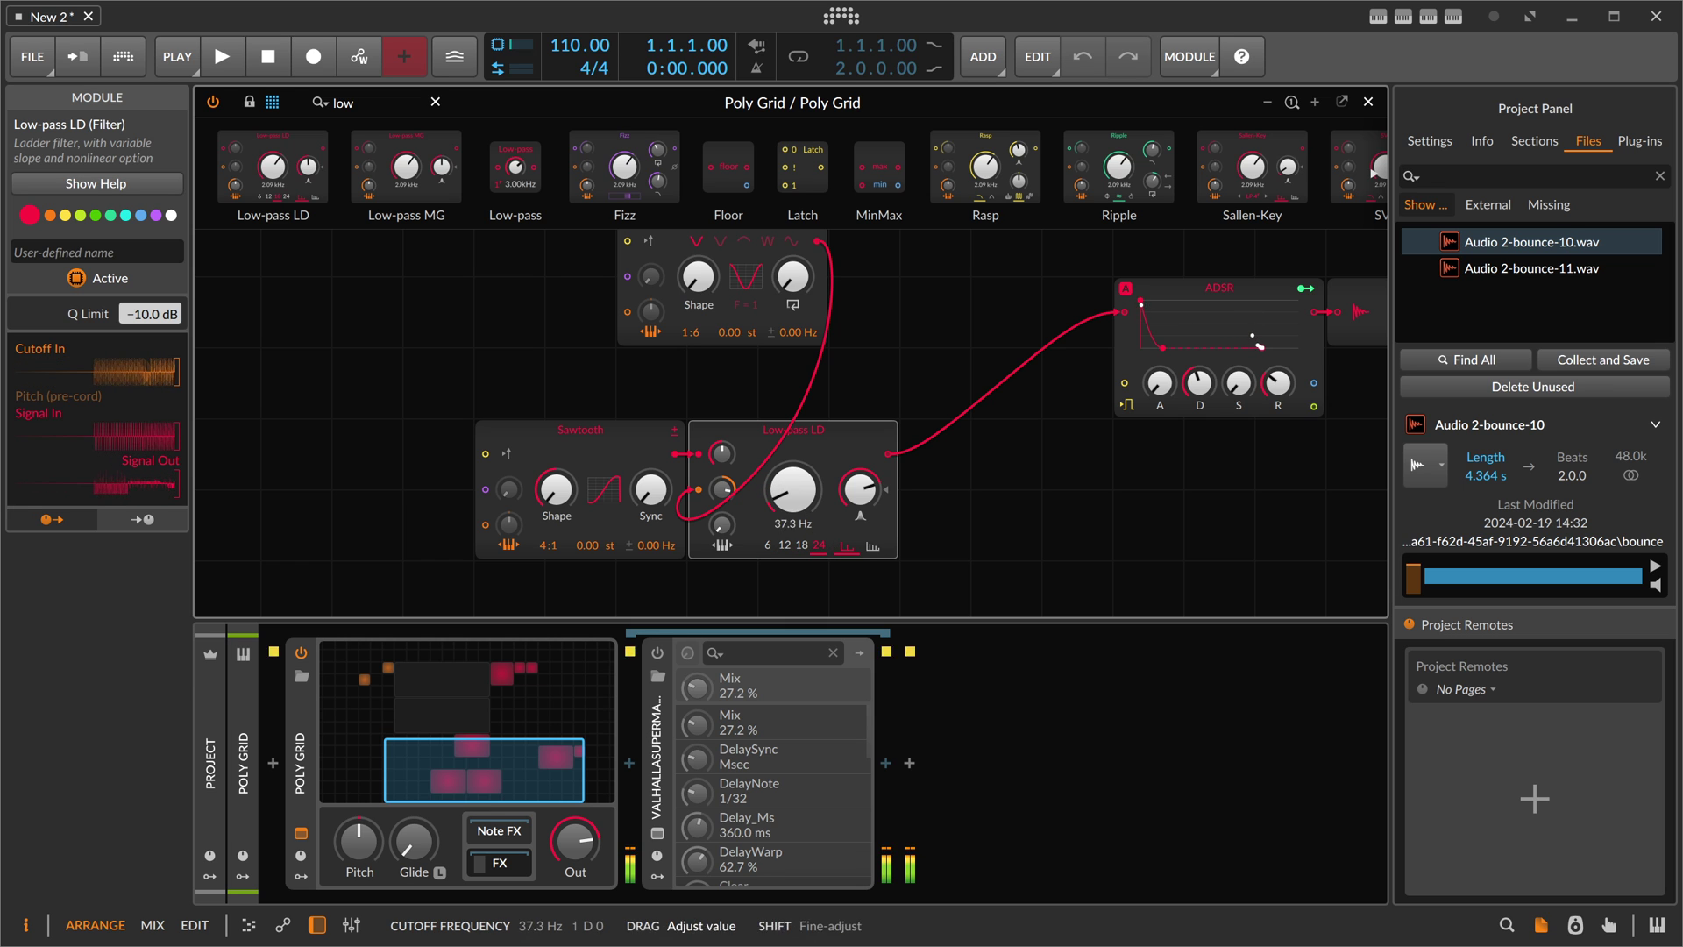
- Try the Sawtooth's Sync, reset its Shape and Sync to their defaults and set its ratio to 1:1
{"action": "left_click_drag", "start_coordinate": [652, 494], "coordinate": [652, 468]}
{"action": "double_click", "coordinate": [557, 492]}
{"action": "double_click", "coordinate": [657, 506]}
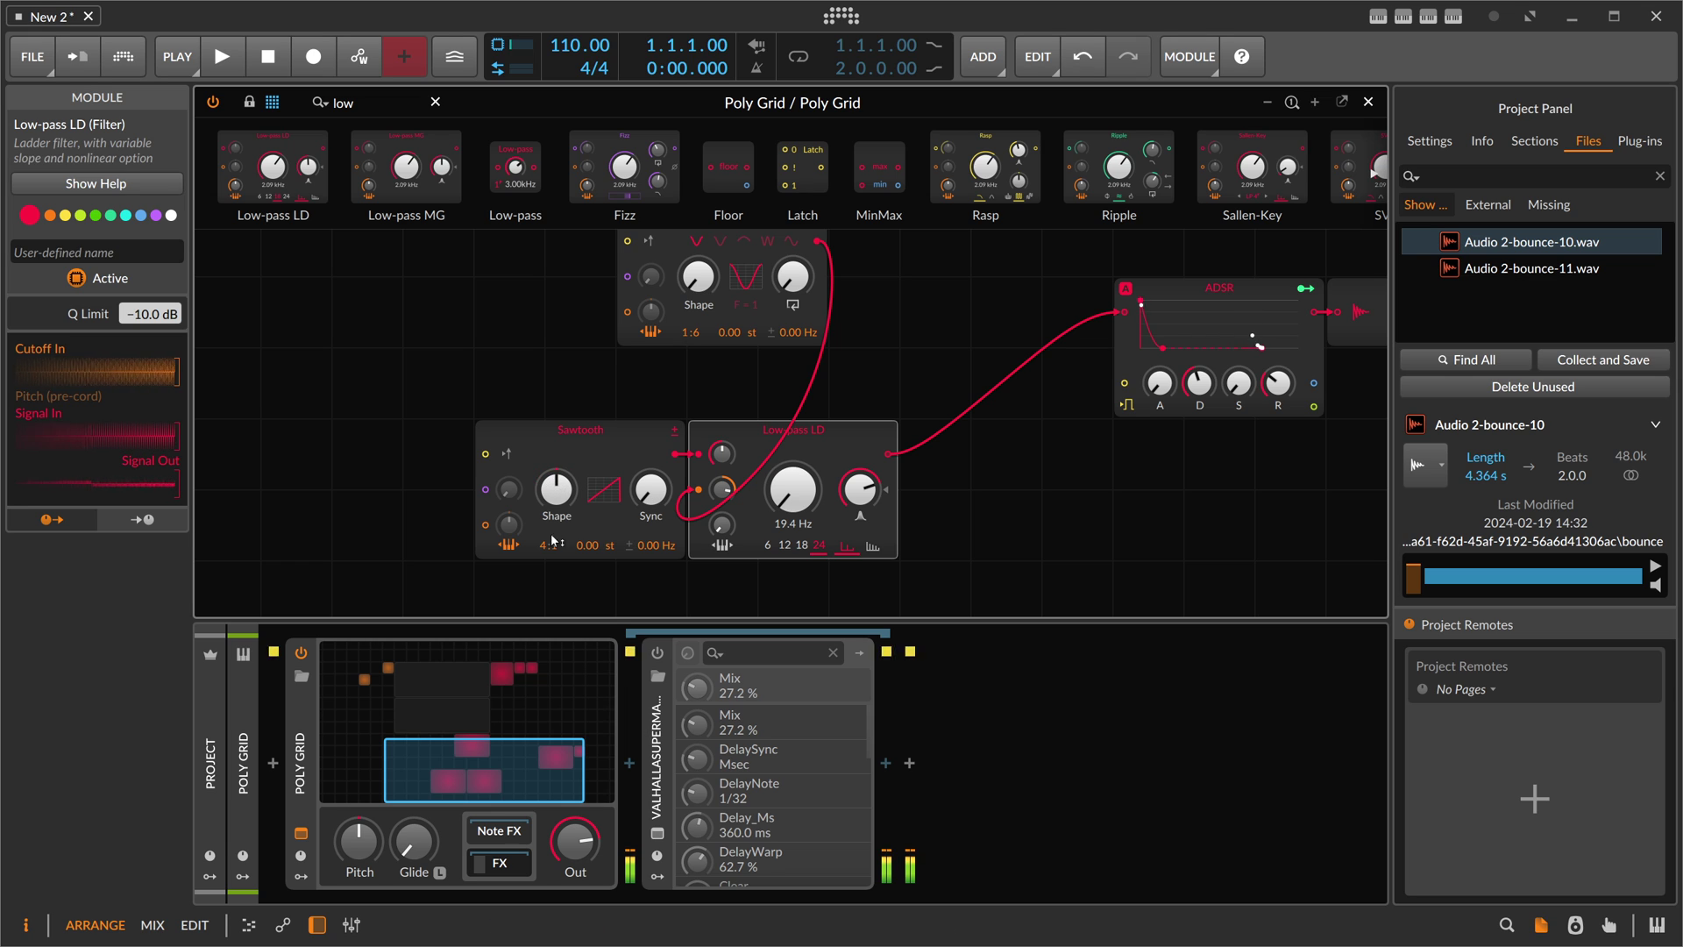
{"action": "mouse_move", "coordinate": [548, 545]}
{"action": "left_mouse_down"}
{"action": "mouse_move", "coordinate": [548, 571]}
{"action": "mouse_move", "coordinate": [548, 552]}
{"action": "left_mouse_up"}
- Set the Phase-1 ratio to 9:1 and try the Low-pass LD at 62.8 Hz cutoff with 96.00 st cutoff modulation
{"action": "left_click_drag", "start_coordinate": [696, 333], "coordinate": [685, 279]}
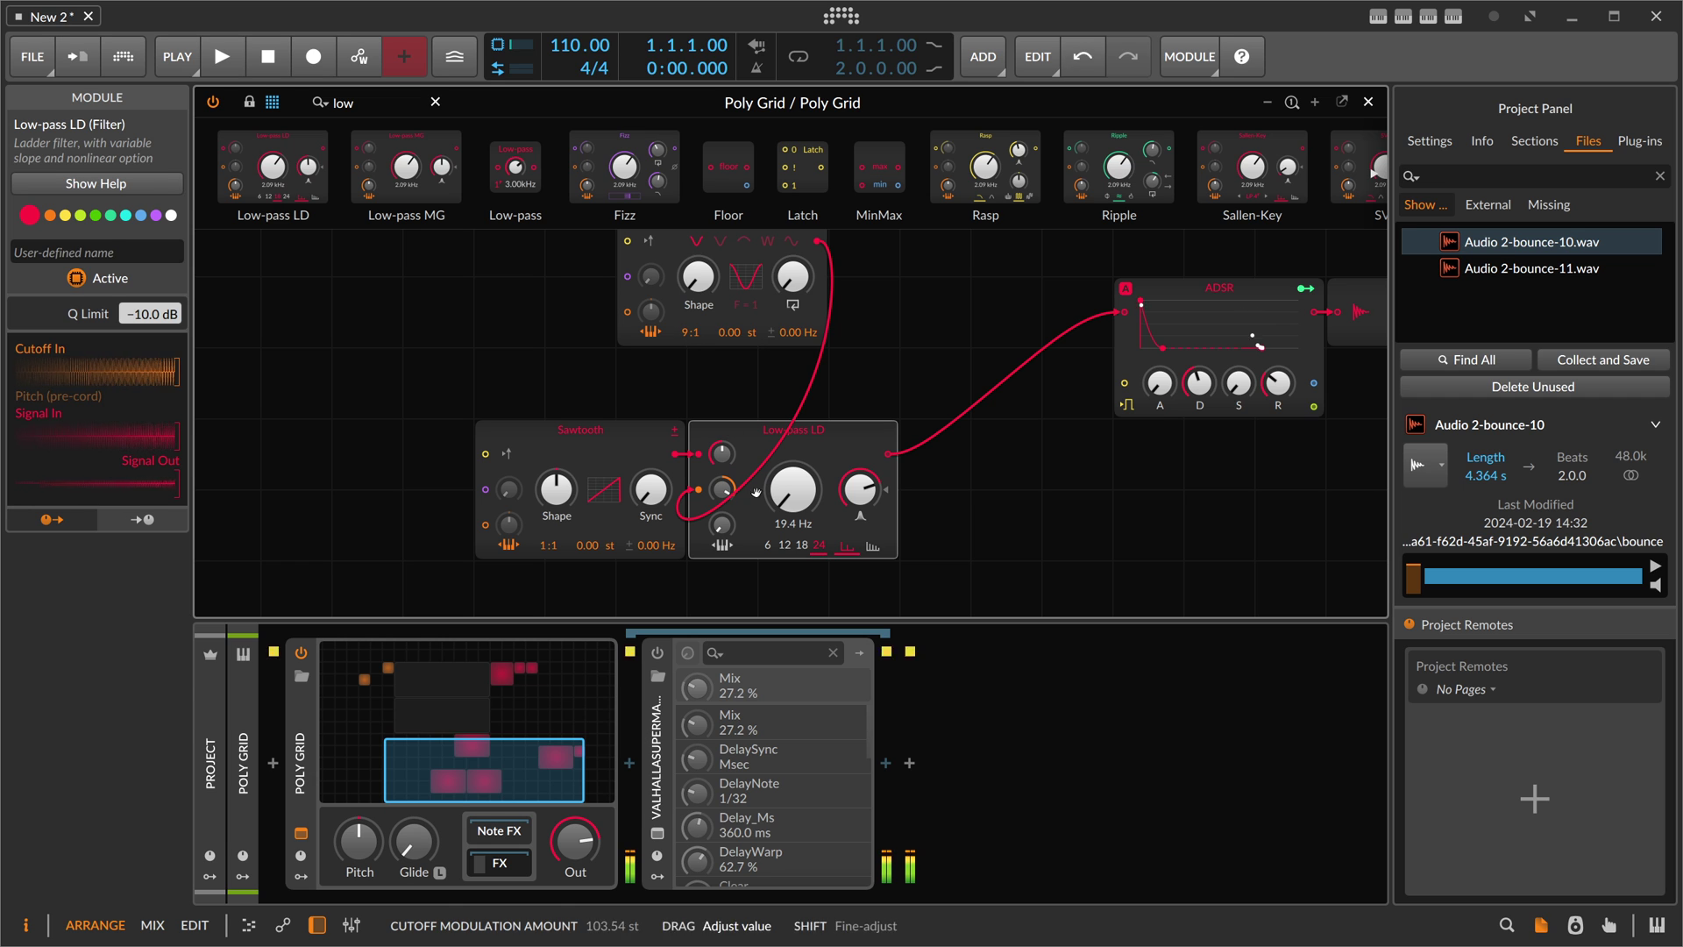
{"action": "left_click_drag", "start_coordinate": [784, 487], "coordinate": [722, 463]}
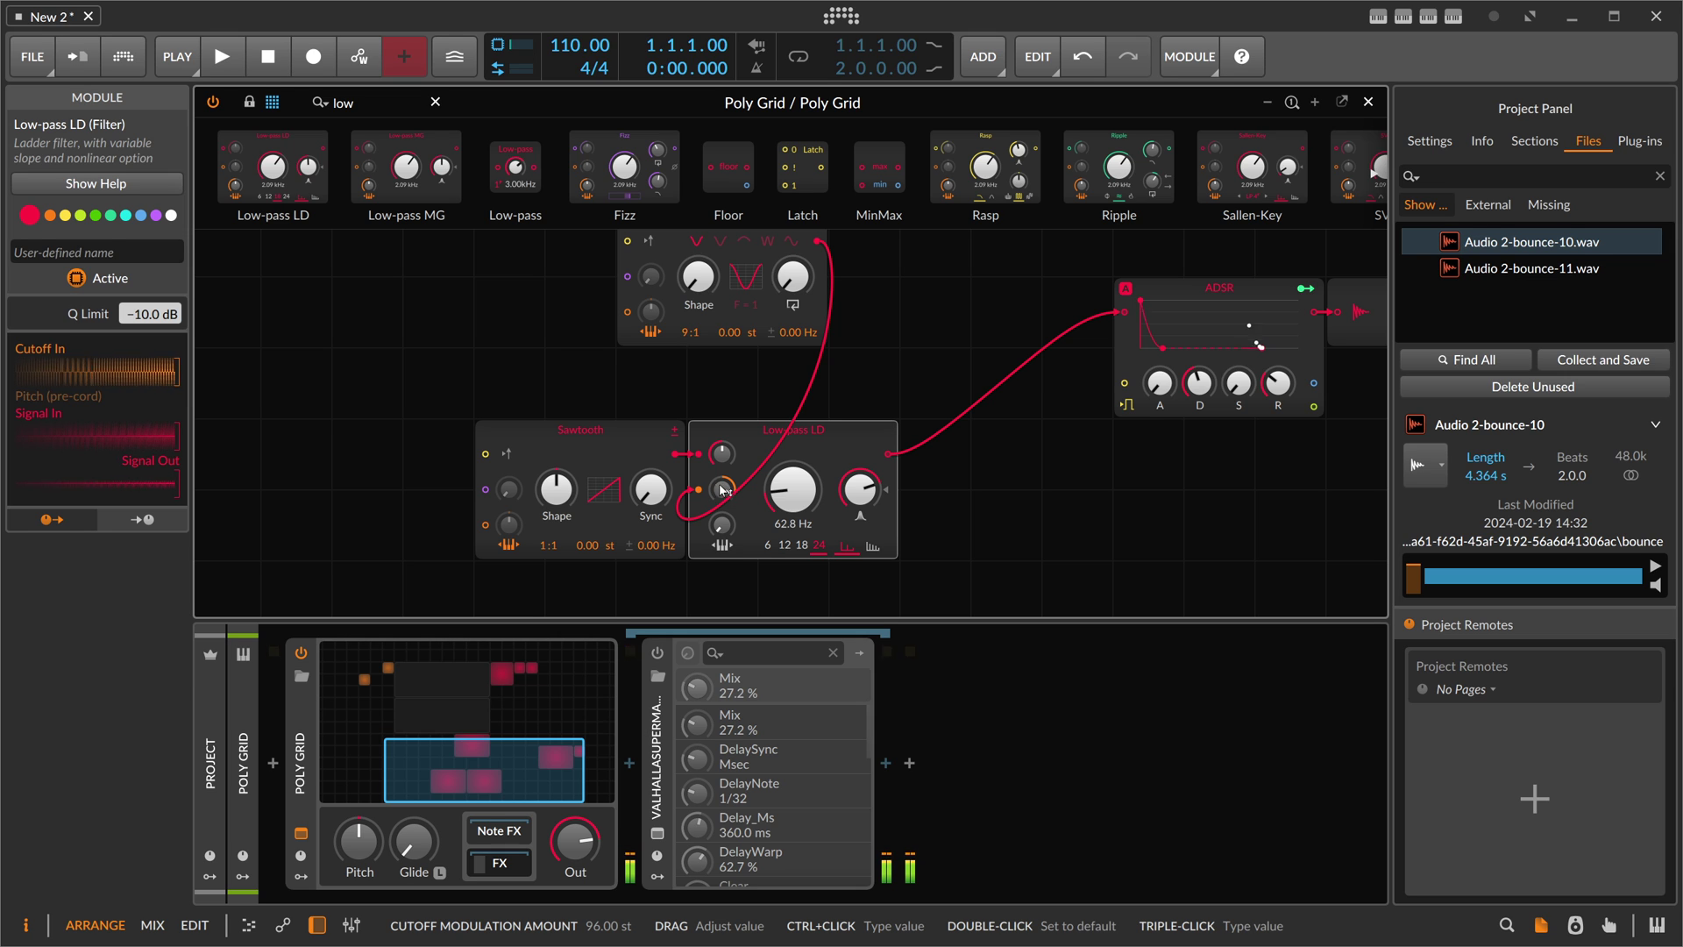
{"action": "left_click_drag", "start_coordinate": [722, 489], "coordinate": [722, 487]}
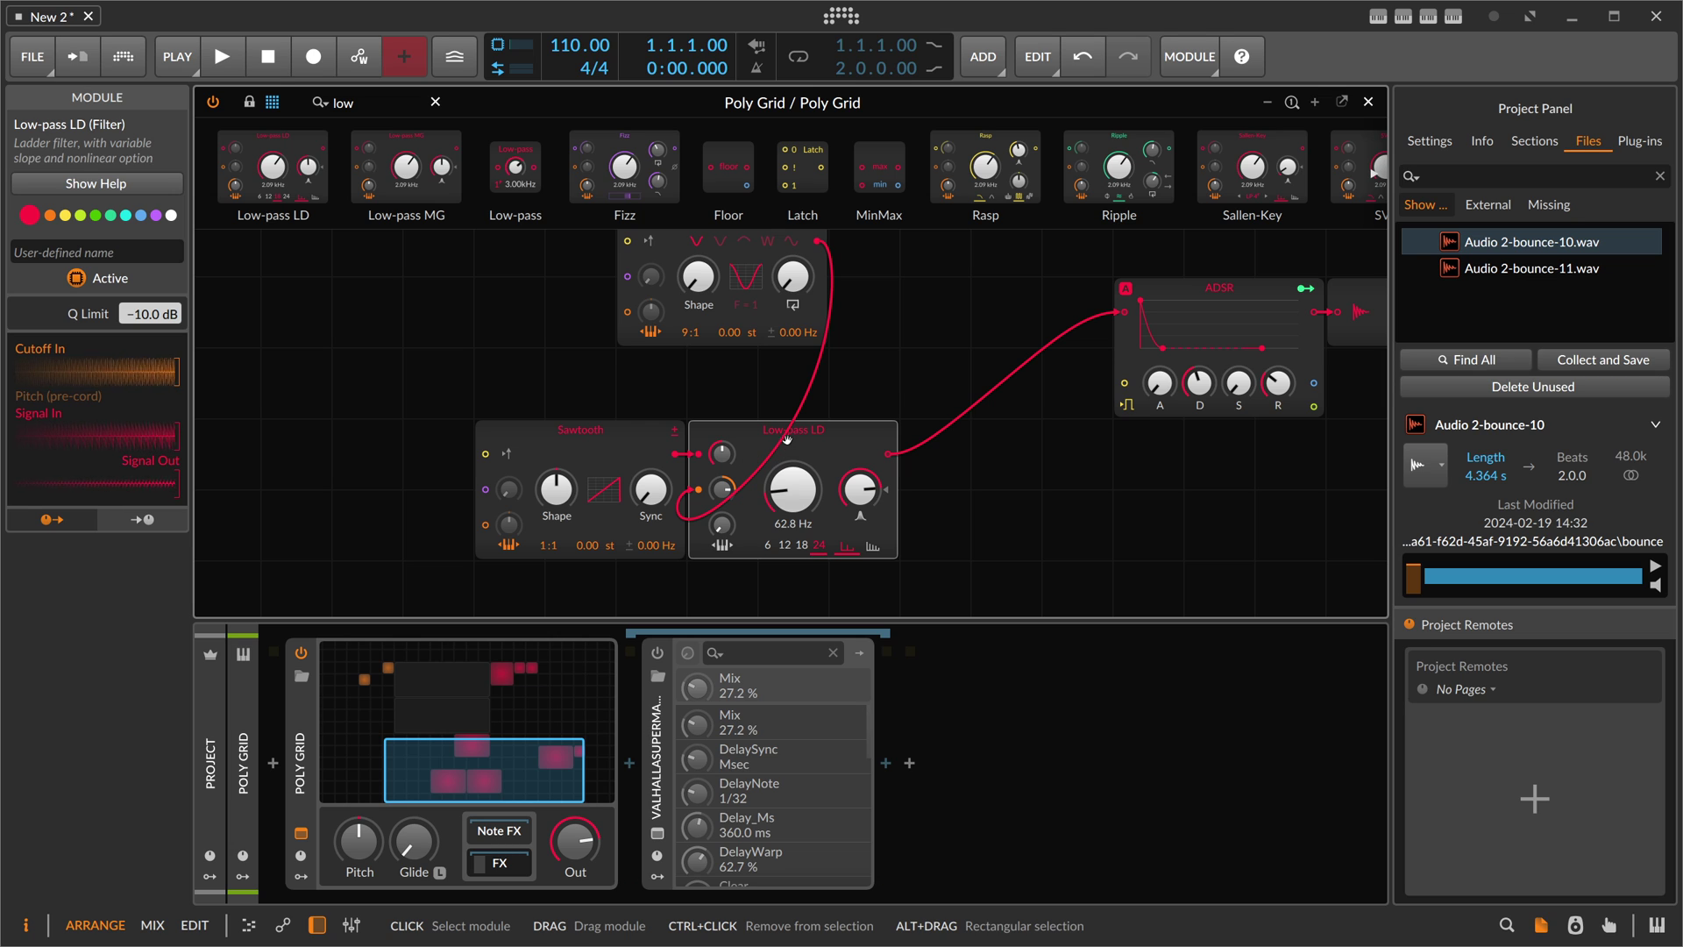
- Delete the Phase-1, Sawtooth, Low-pass LD, ADSR and audio output modules below the Samplers
{"action": "scroll", "coordinate": [776, 436], "scroll_direction": "up", "scroll_amount": 2}
{"action": "left_click", "coordinate": [624, 324]}
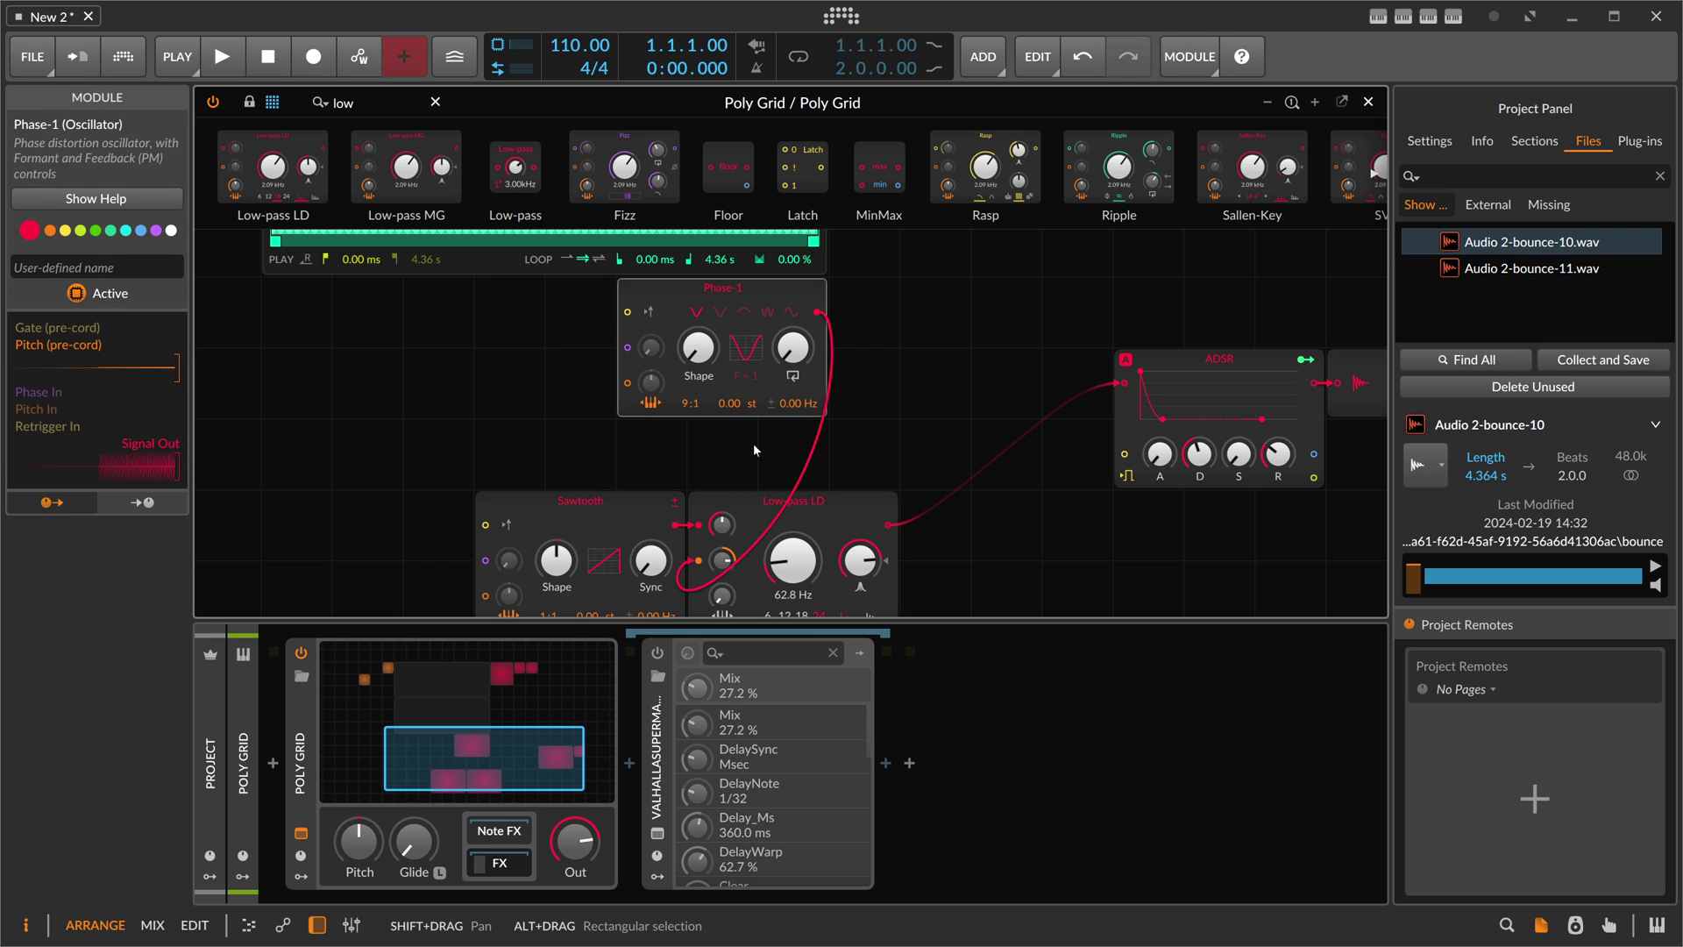
{"action": "key", "text": "Delete"}
{"action": "scroll", "coordinate": [493, 419], "scroll_direction": "down", "scroll_amount": 4}
{"action": "scroll", "coordinate": [946, 433], "scroll_direction": "up", "scroll_amount": 8}
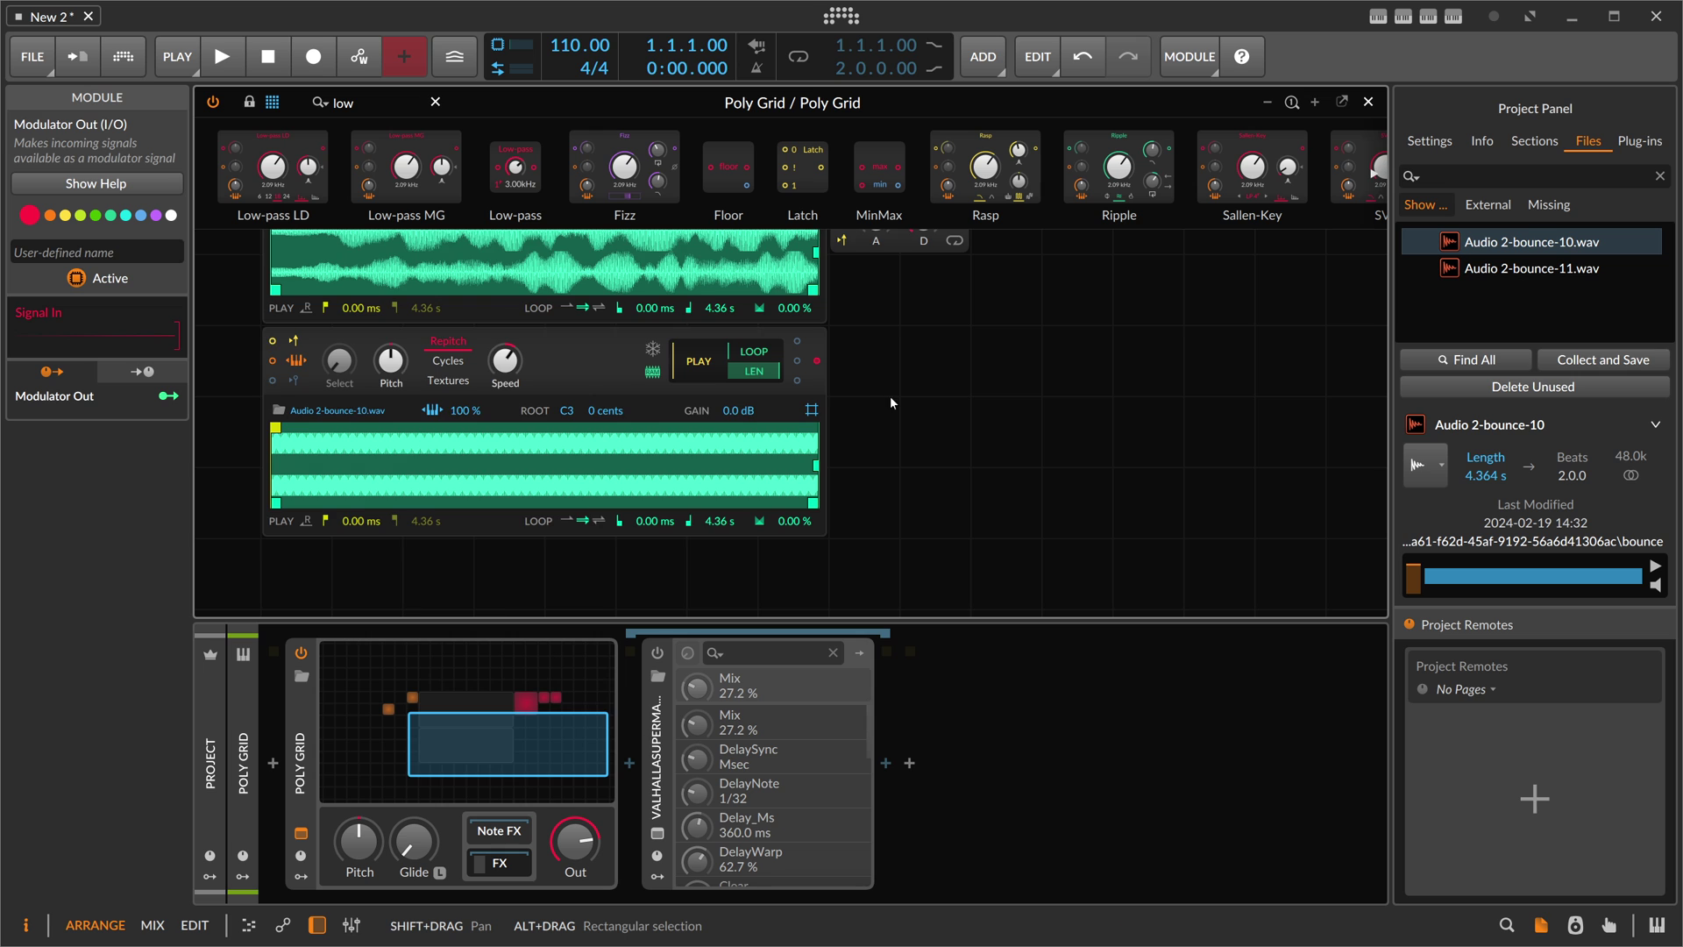
- Bring the remaining Sampler patch fully into view, close the Poly Grid editor and reopen it
{"action": "scroll", "coordinate": [891, 392], "scroll_direction": "down", "scroll_amount": 4}
{"action": "left_click_drag", "start_coordinate": [1006, 465], "coordinate": [999, 405]}
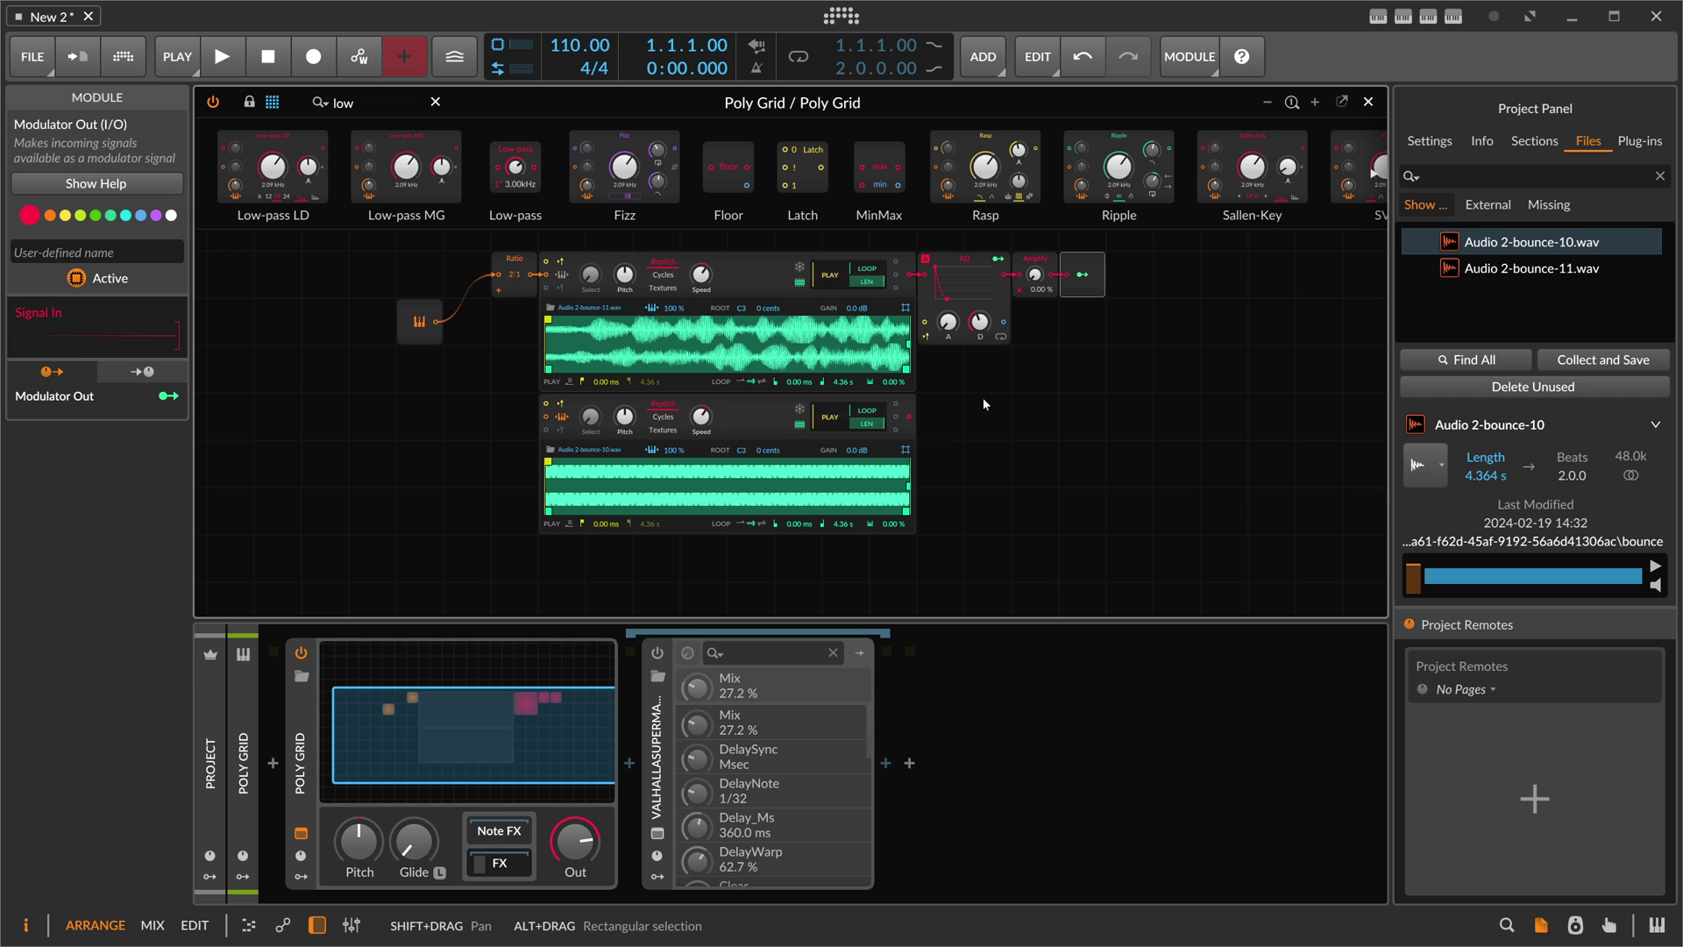
{"action": "left_click", "coordinate": [1369, 101]}
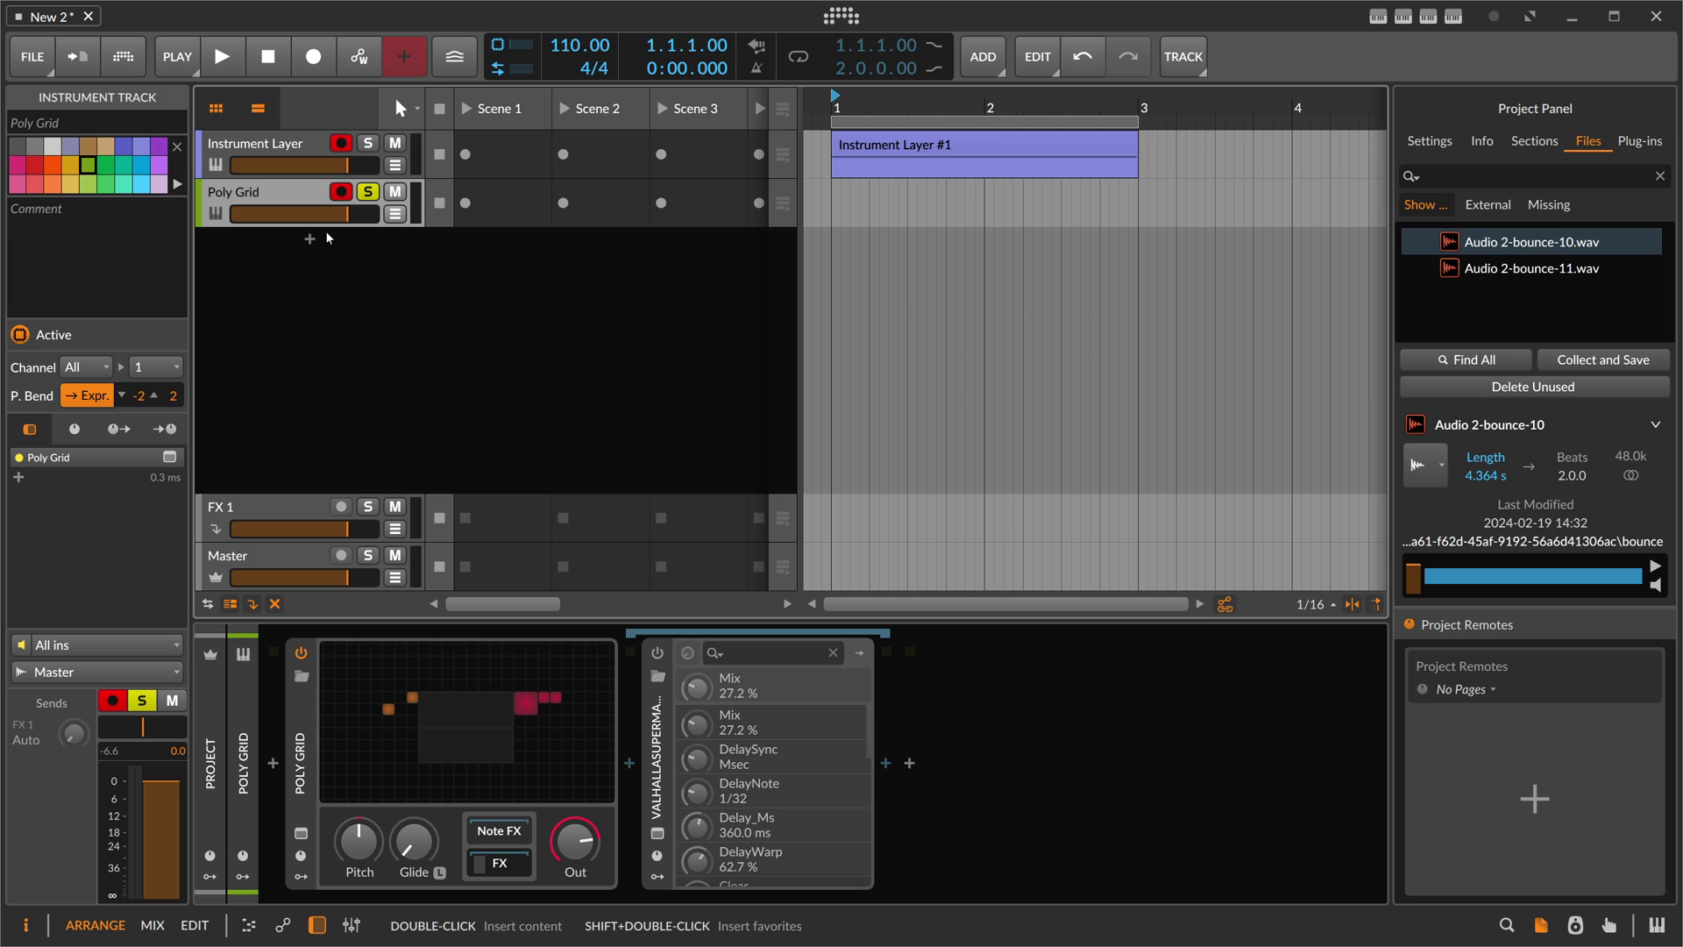
{"action": "left_click", "coordinate": [424, 675]}
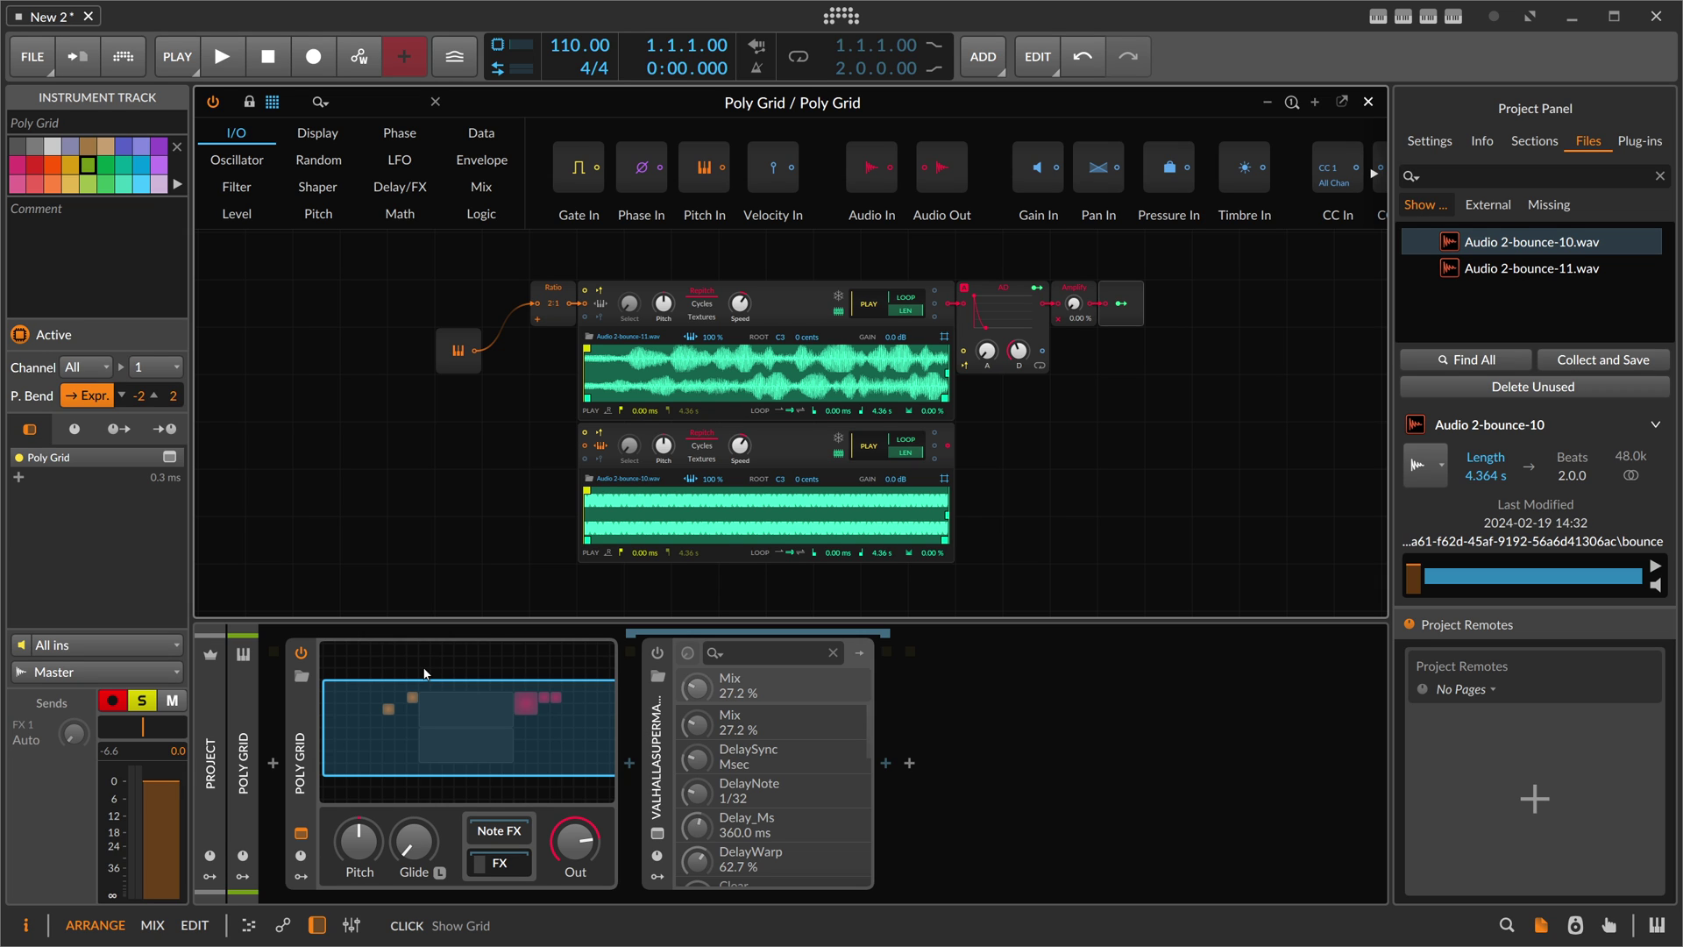